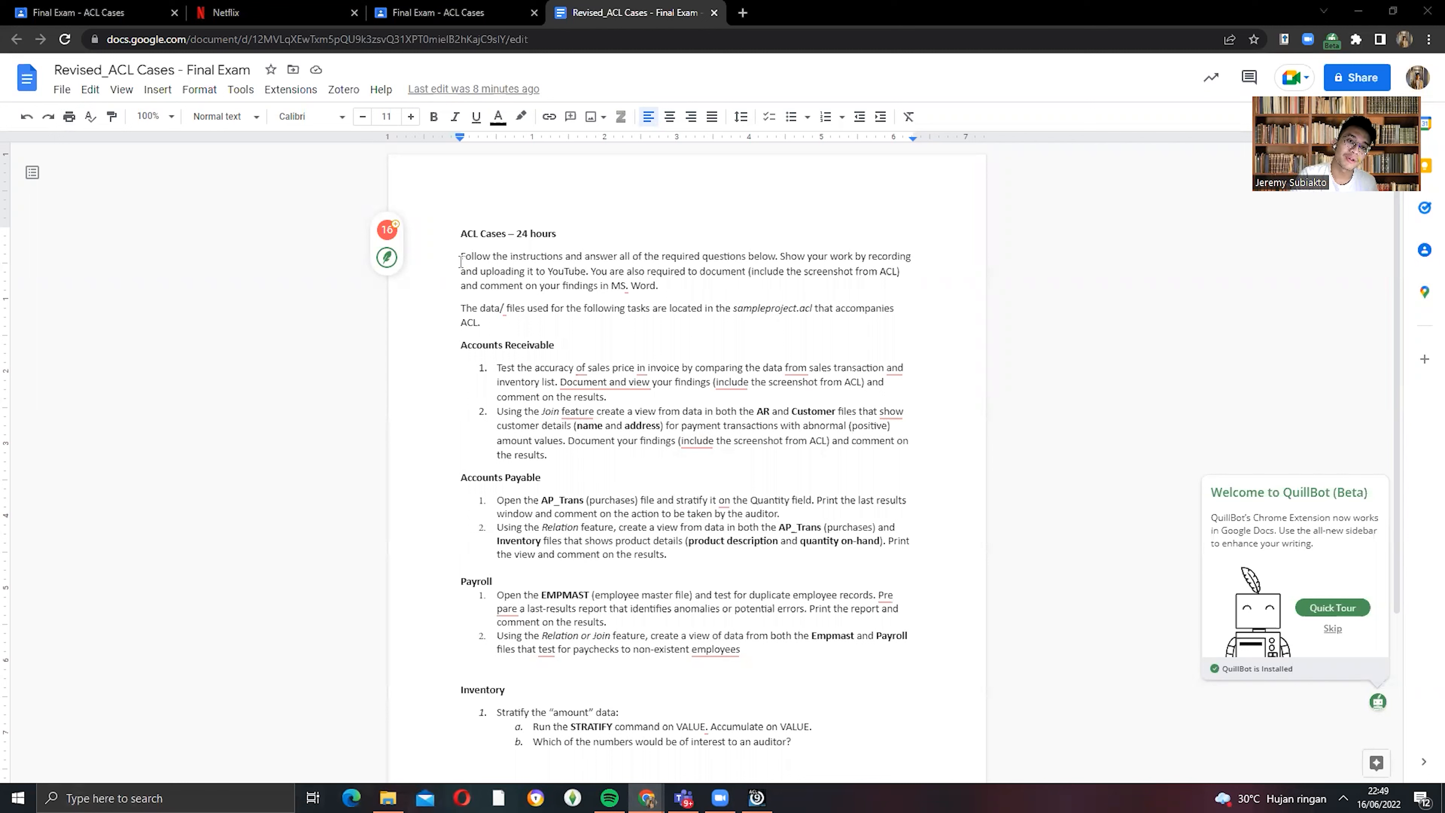
# - Insert blank lines below the first Accounts Receivable question in the exam document, and switch to the Sample Project in ACL
pyautogui.click(634, 258)
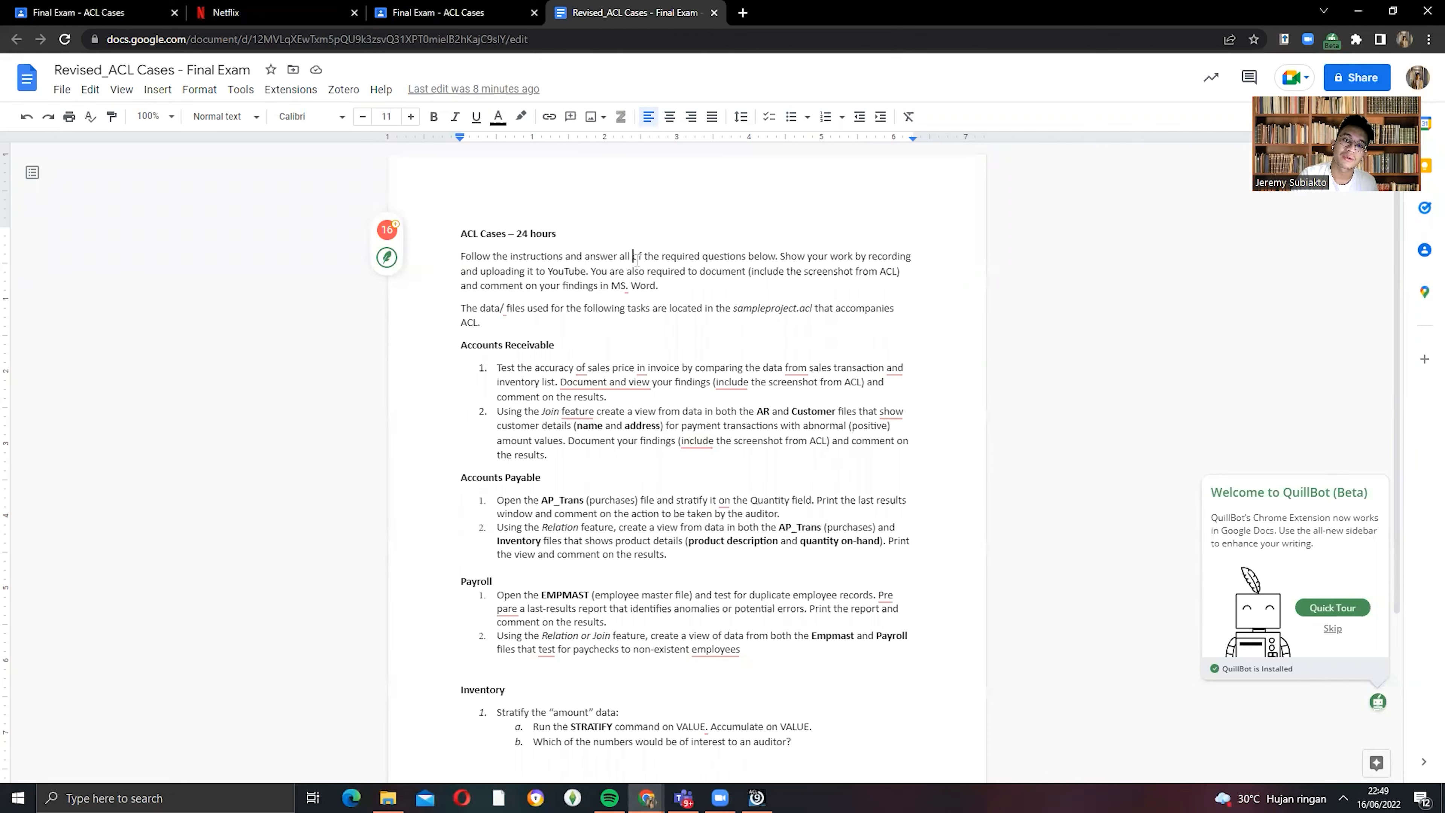
pyautogui.click(746, 257)
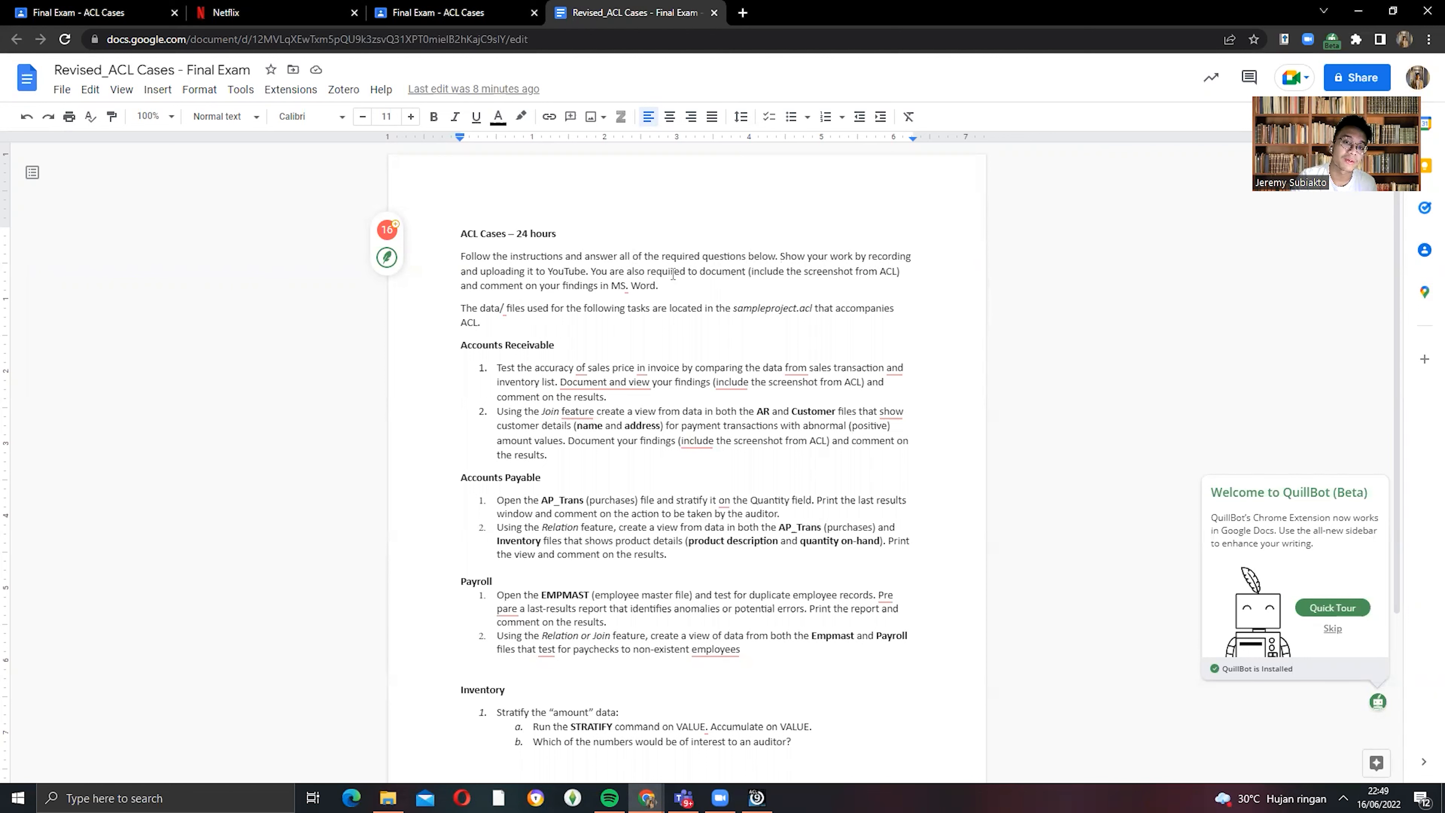
pyautogui.scroll(-2, 671, 347)
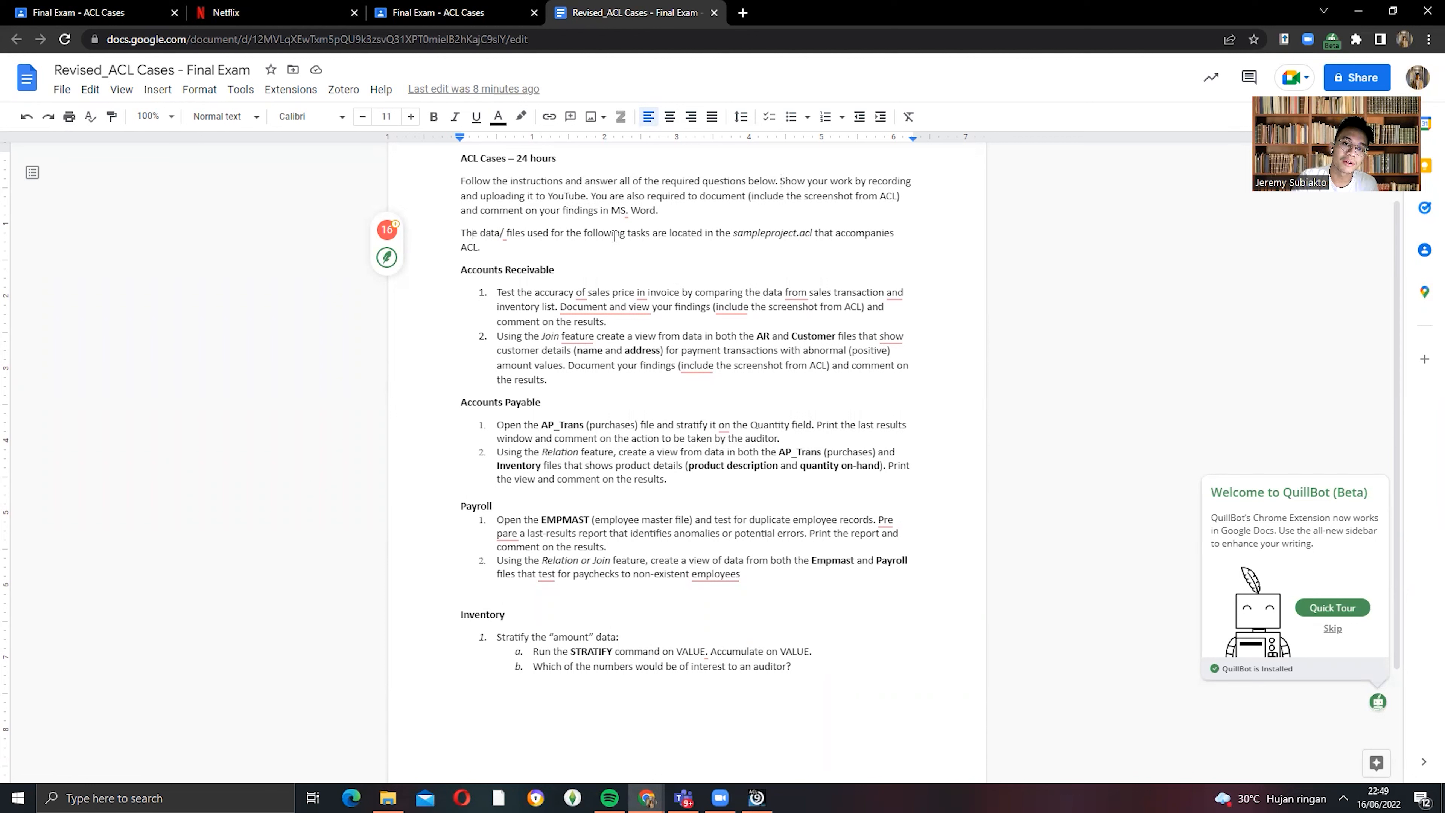
pyautogui.click(737, 233)
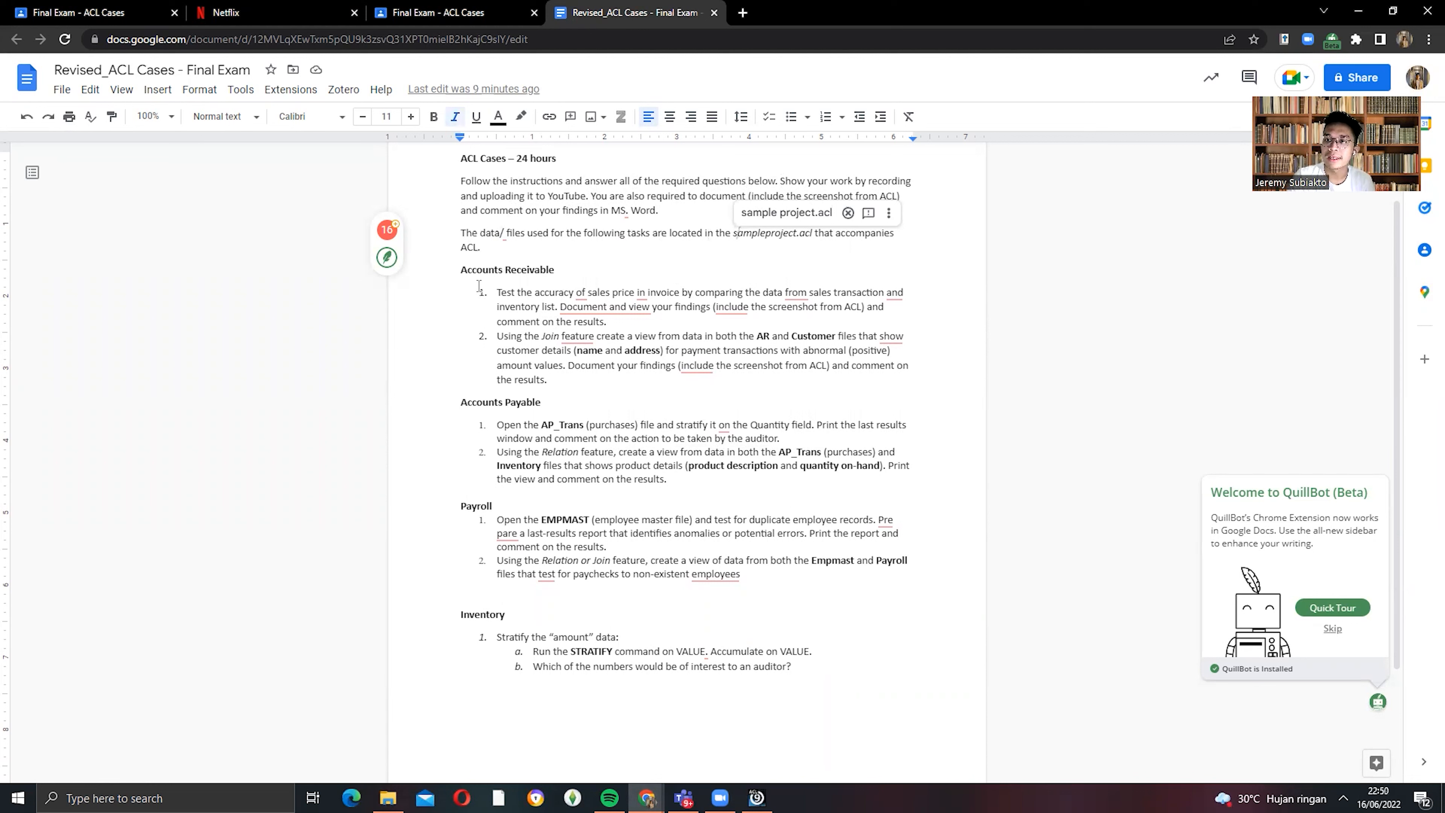
pyautogui.click(493, 292)
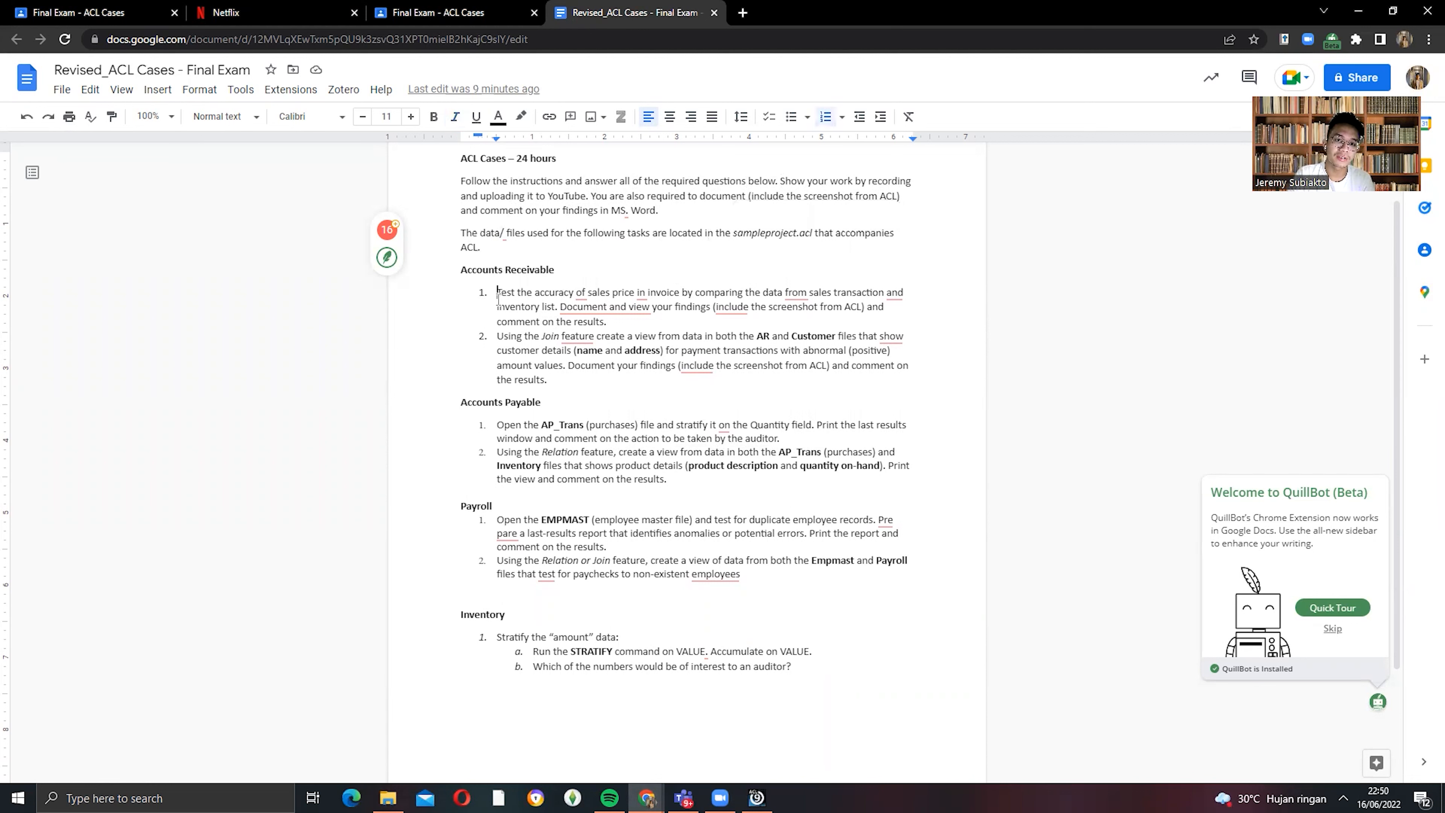
pyautogui.press('Return')
pyautogui.press('Return')
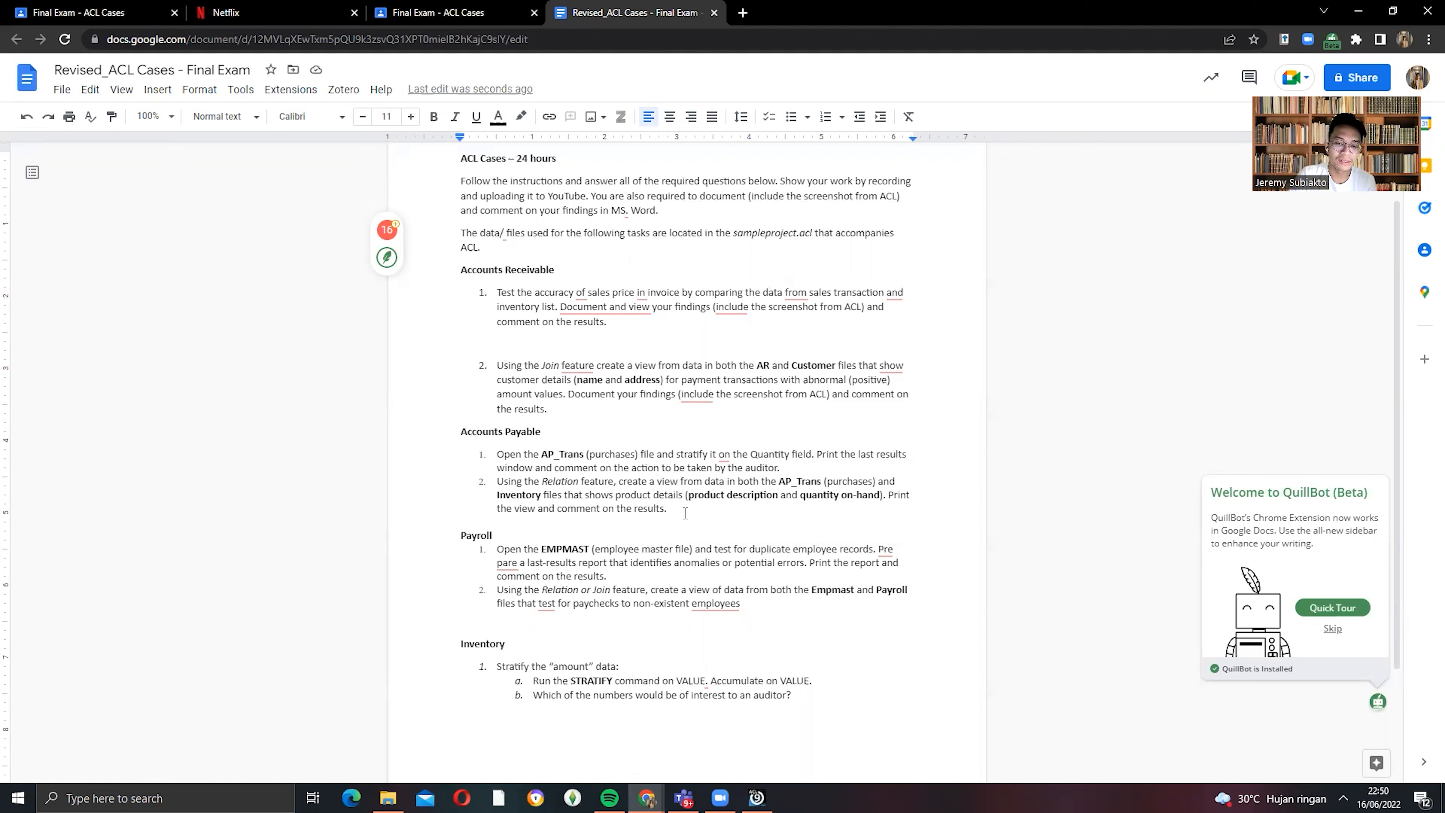
pyautogui.click(755, 798)
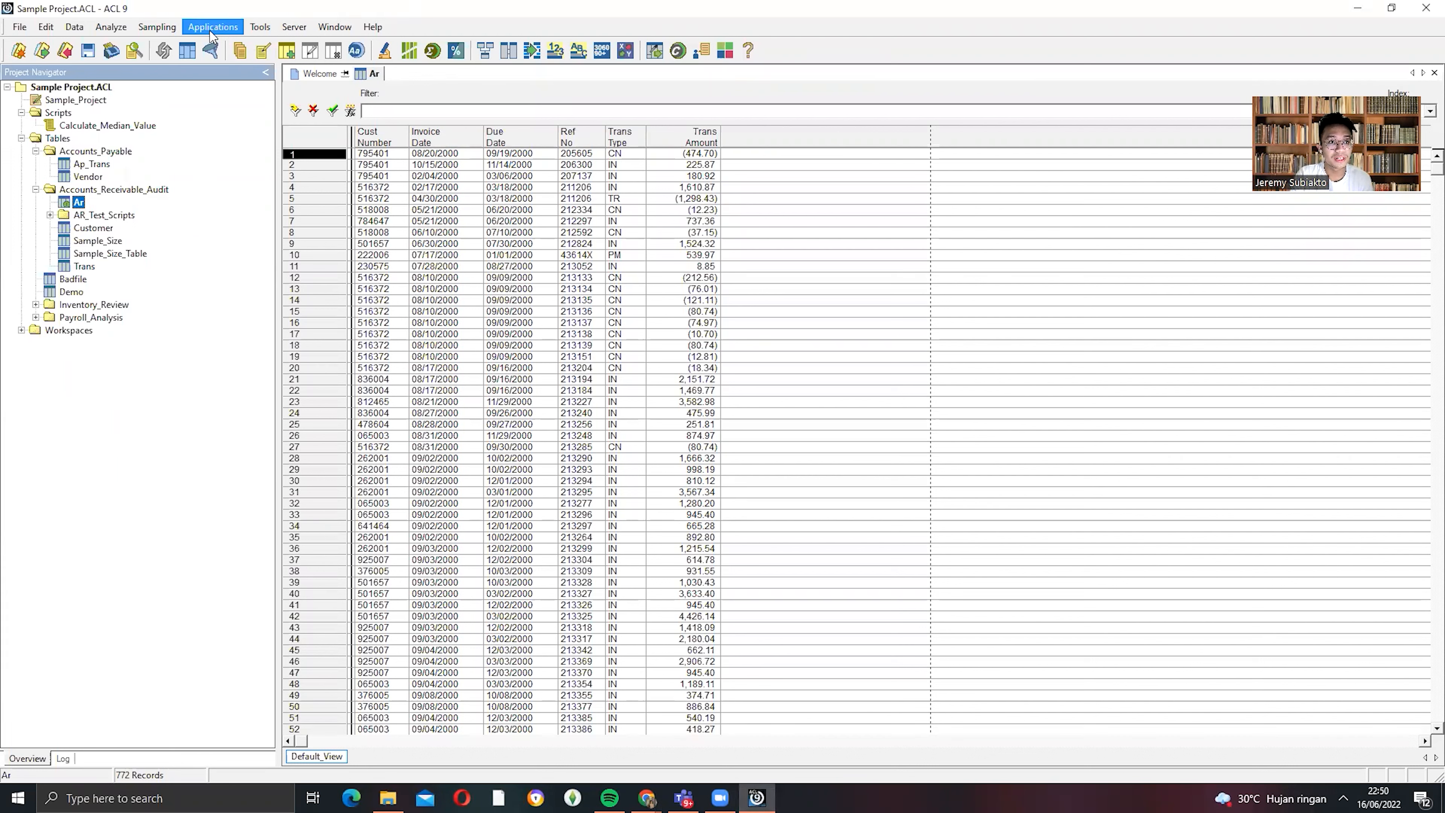
pyautogui.click(74, 27)
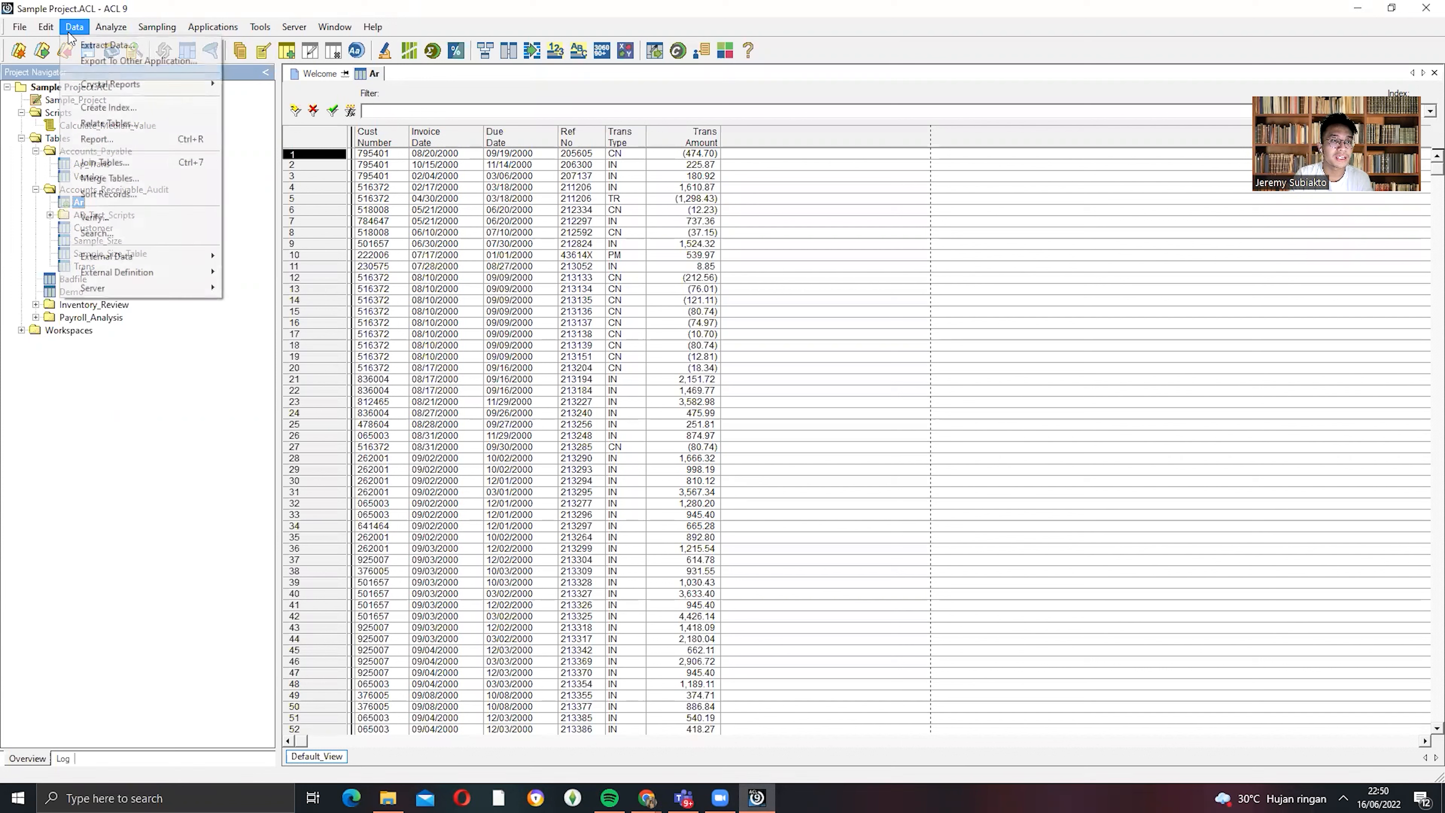
pyautogui.click(118, 165)
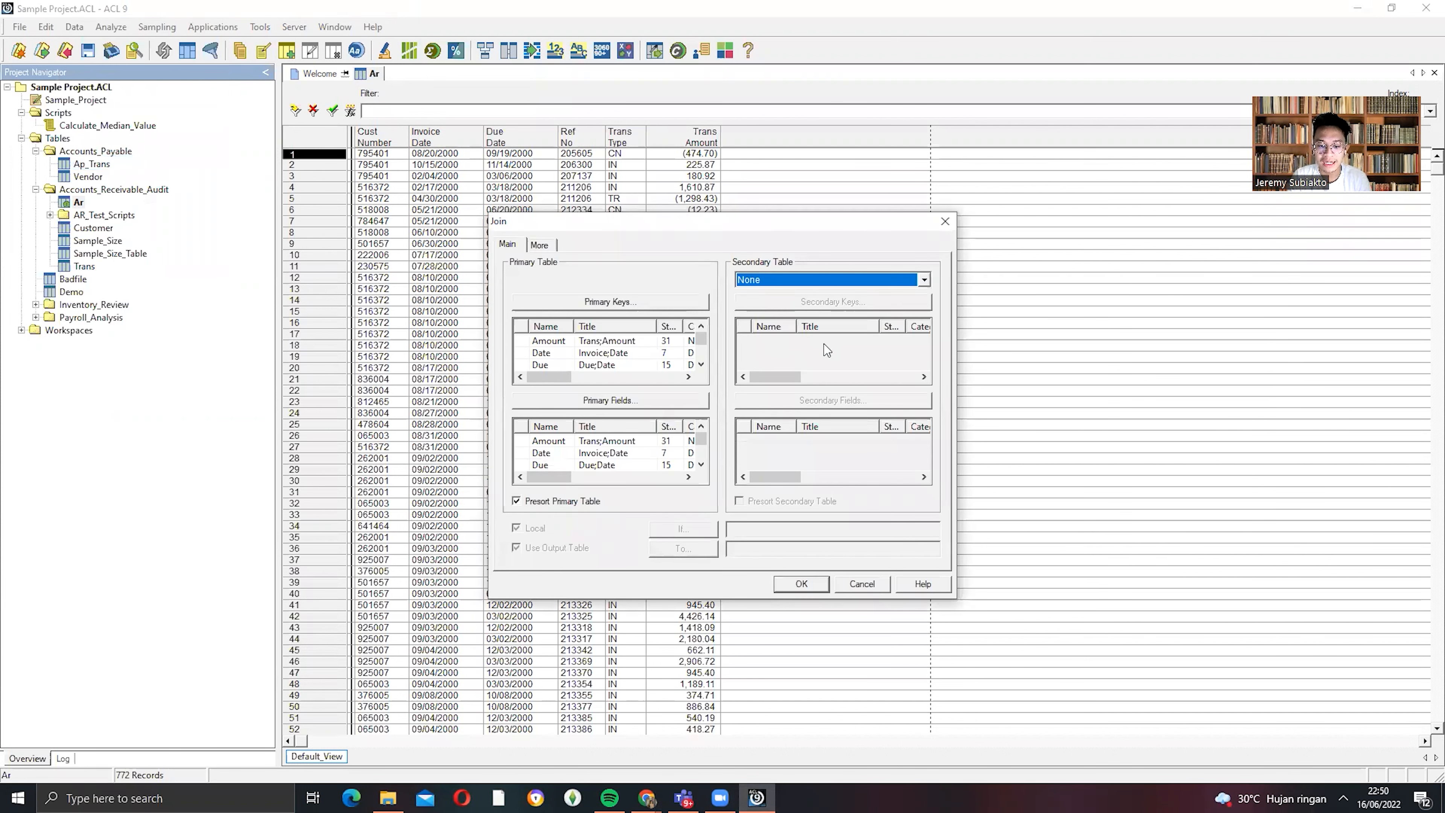
pyautogui.click(812, 279)
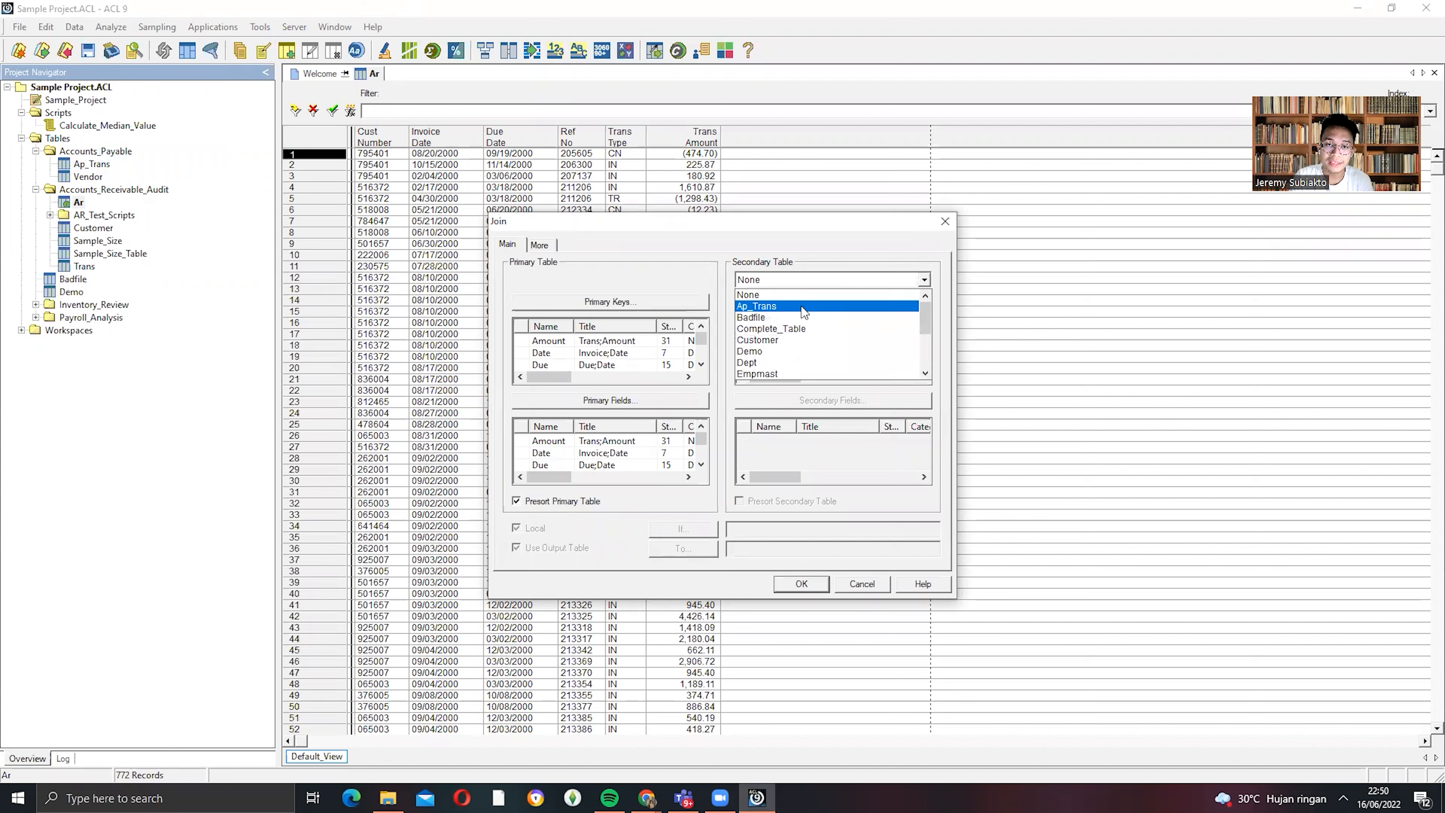
pyautogui.scroll(-3, 798, 341)
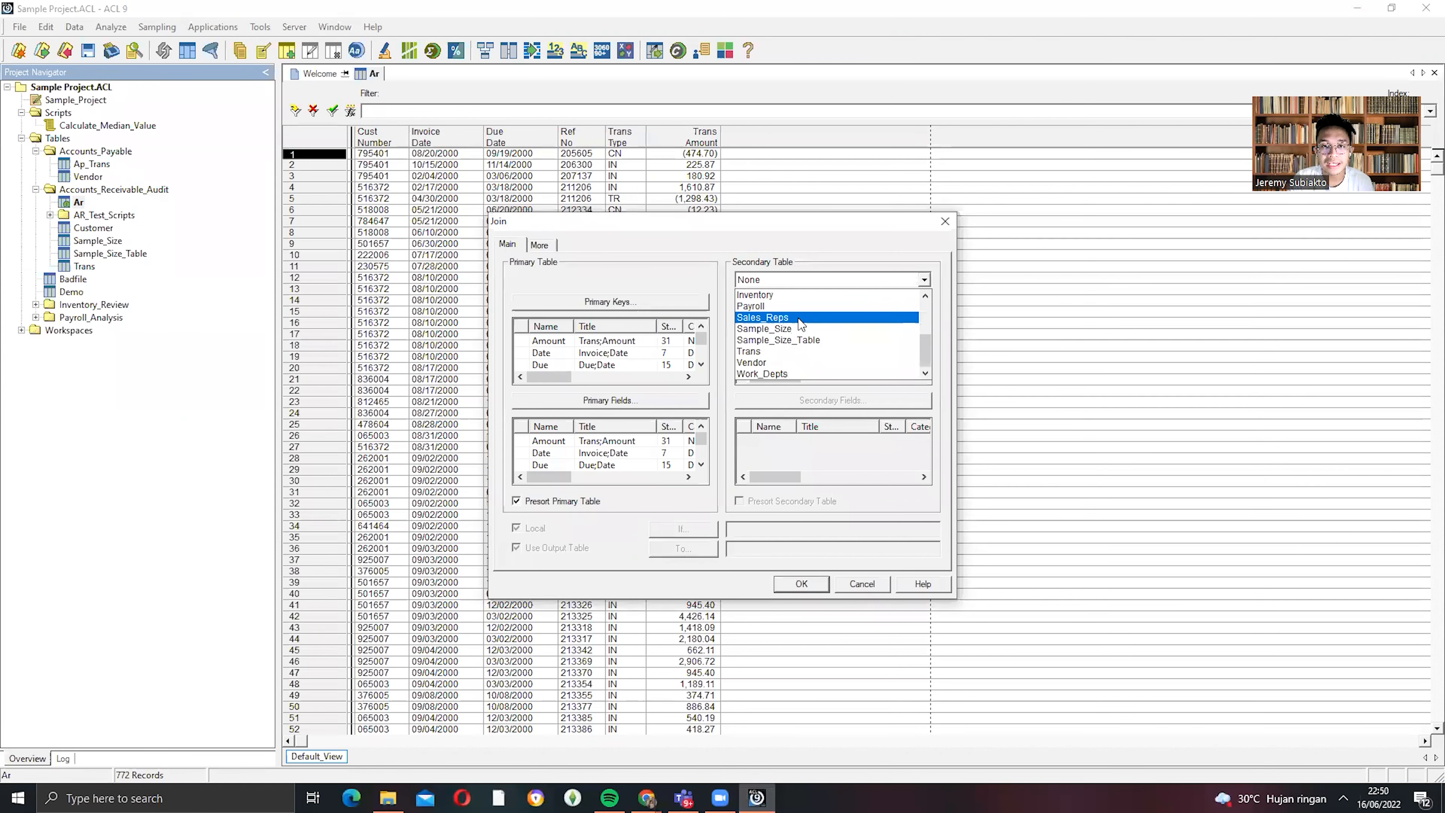
pyautogui.click(795, 295)
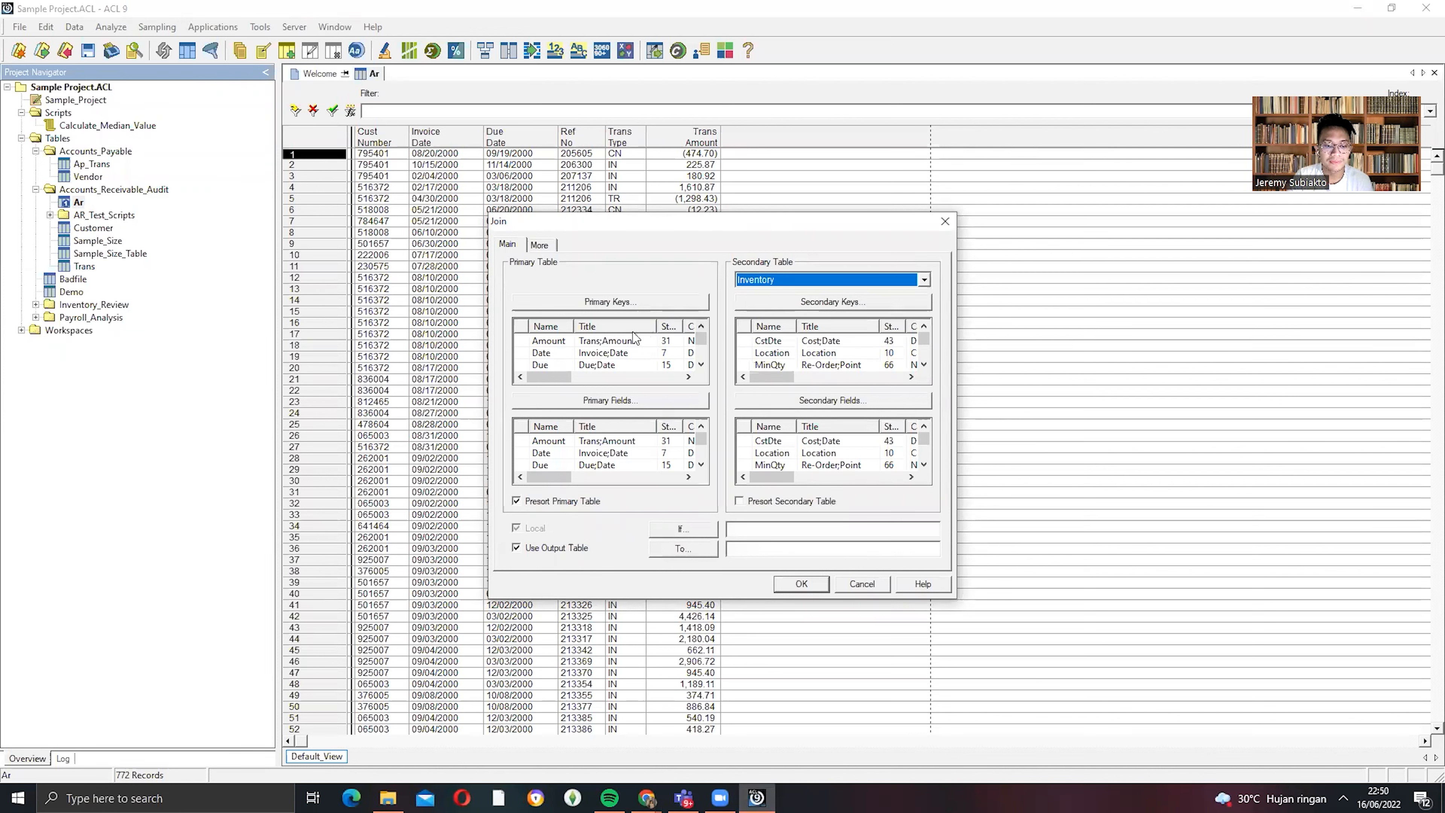
pyautogui.click(603, 302)
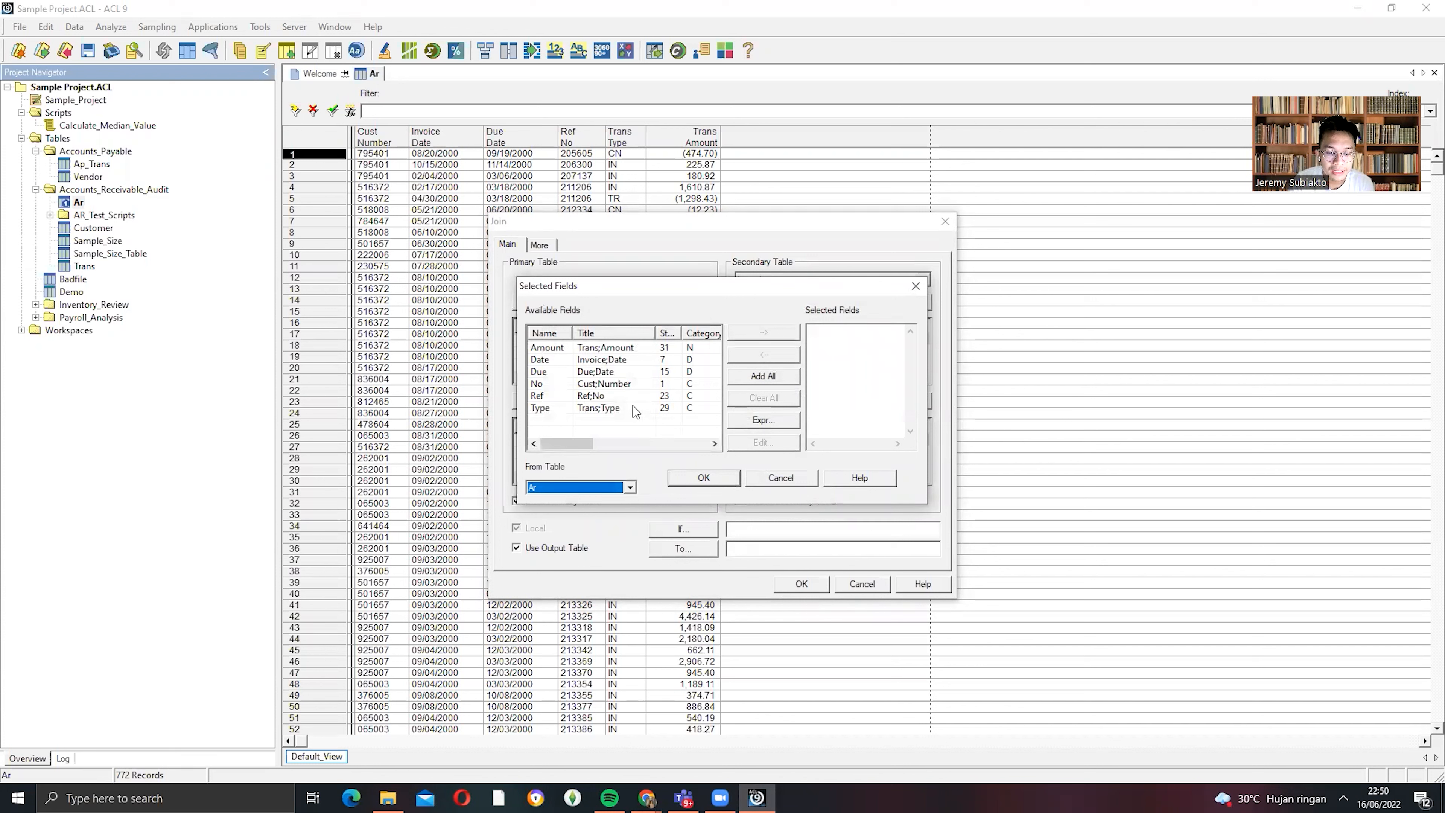
pyautogui.click(549, 379)
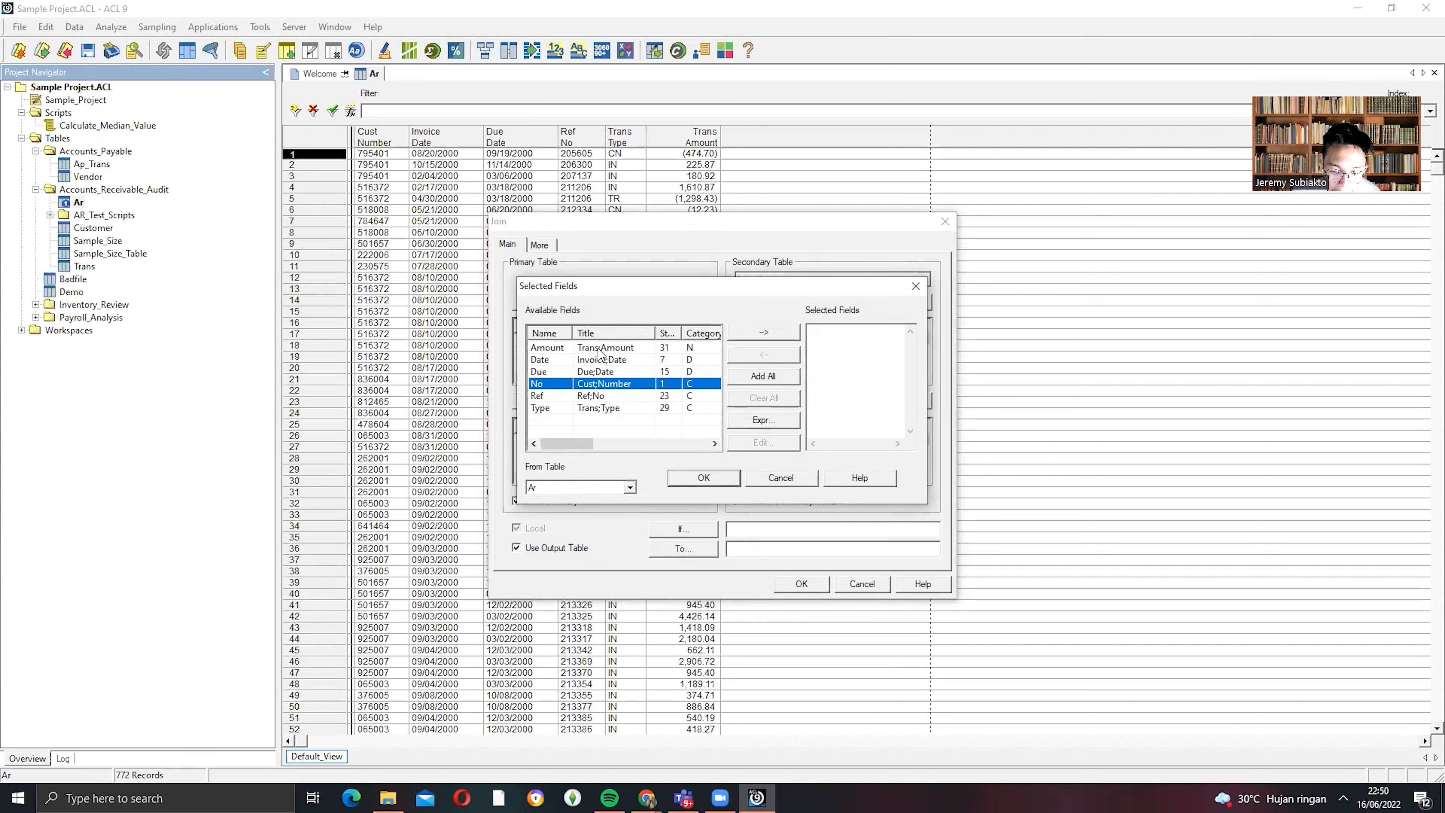
pyautogui.click(598, 364)
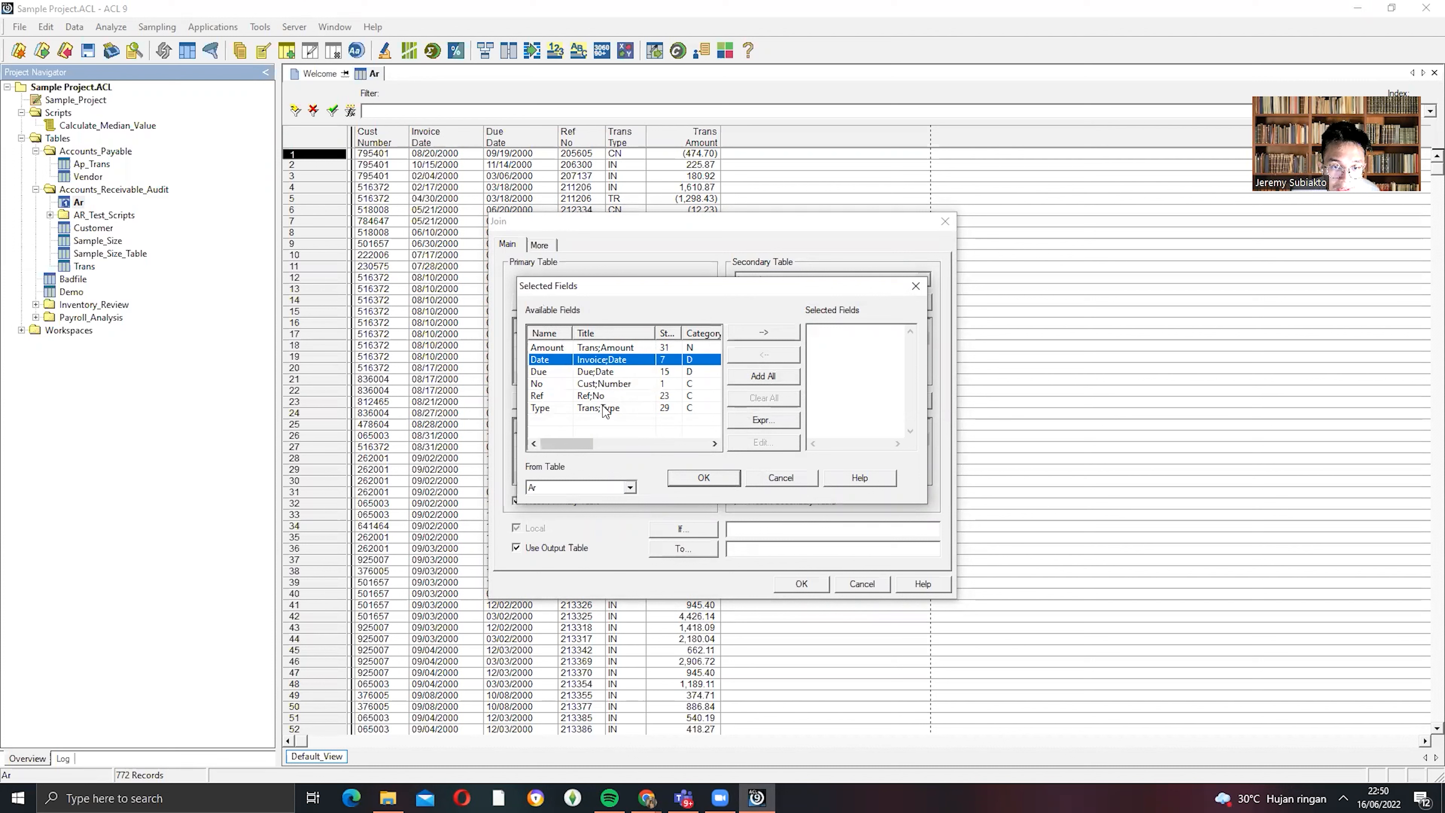
pyautogui.click(606, 407)
pyautogui.click(605, 384)
pyautogui.doubleClick(604, 385)
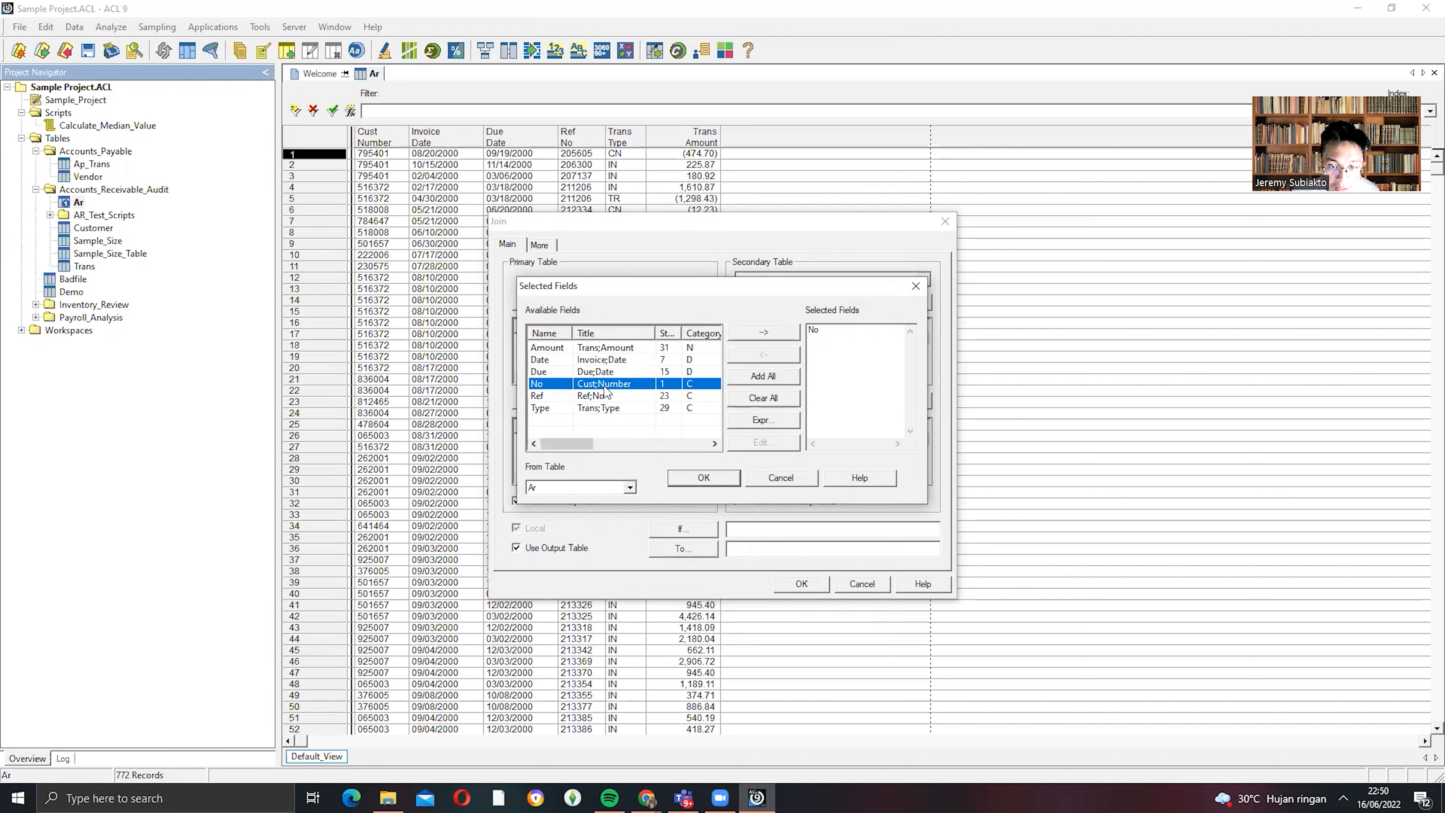
pyautogui.doubleClick(815, 330)
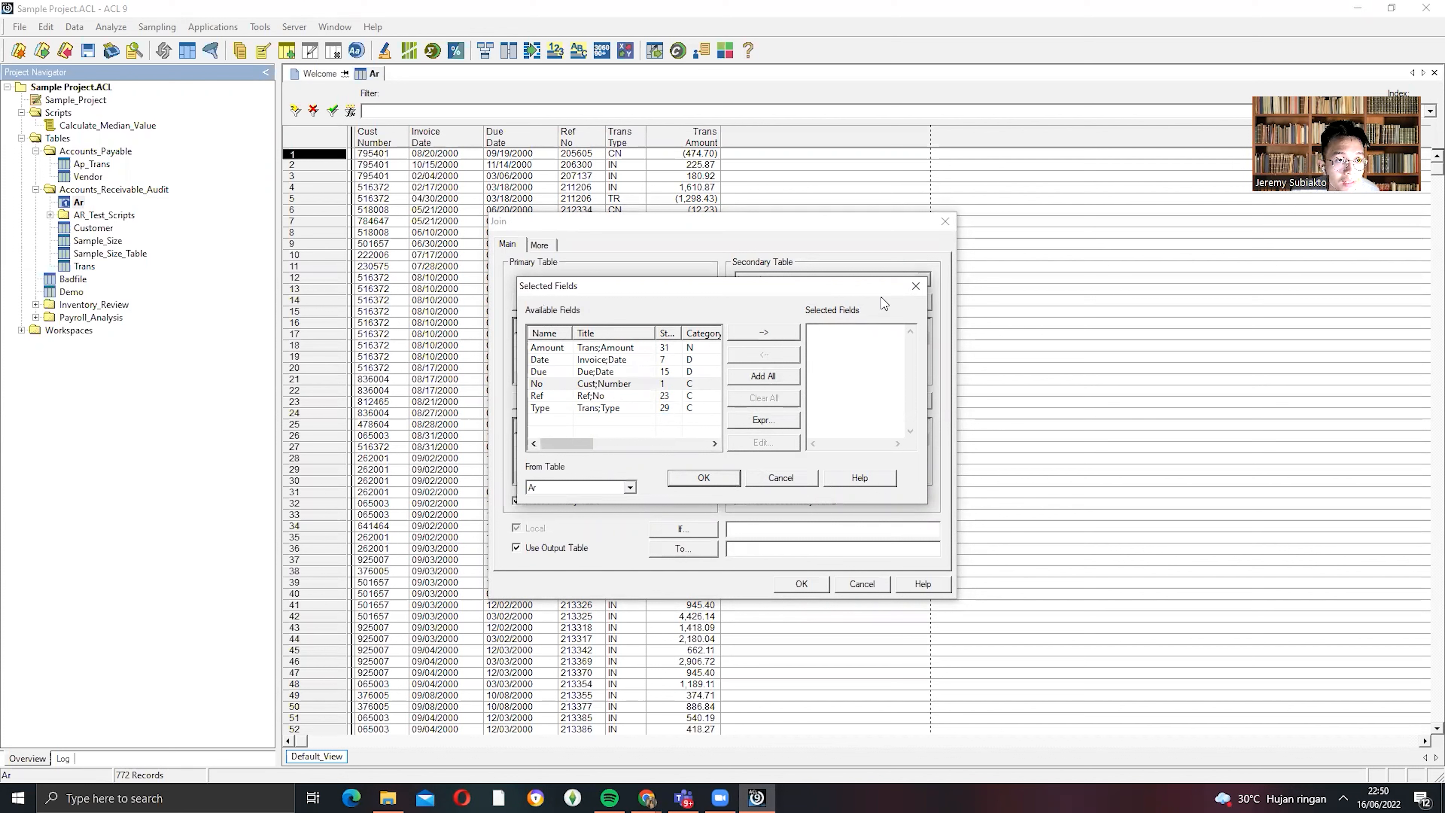
pyautogui.click(914, 283)
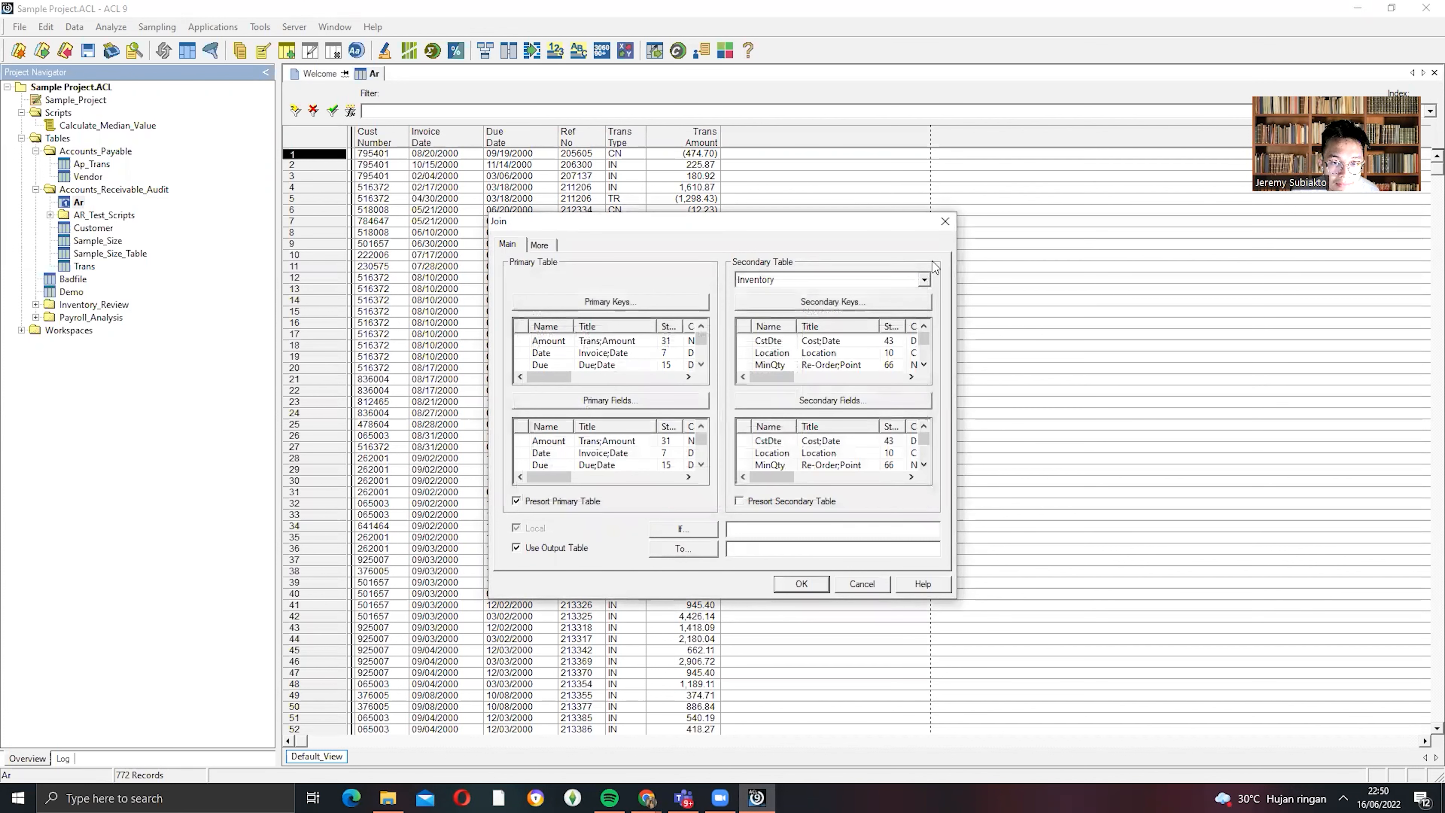
pyautogui.click(626, 307)
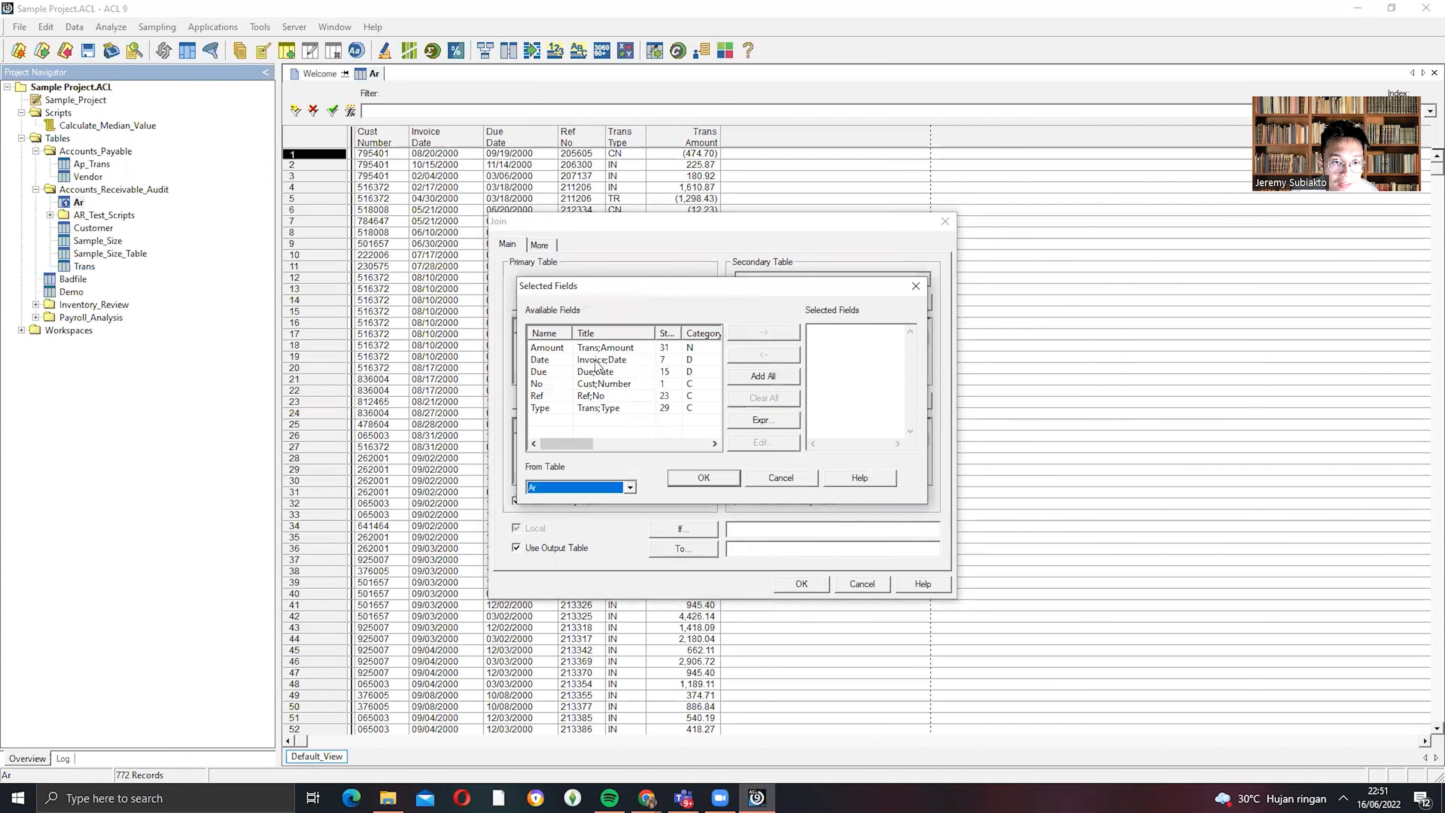
pyautogui.click(915, 286)
pyautogui.click(876, 308)
pyautogui.scroll(-1, 611, 399)
pyautogui.doubleClick(609, 396)
pyautogui.click(705, 476)
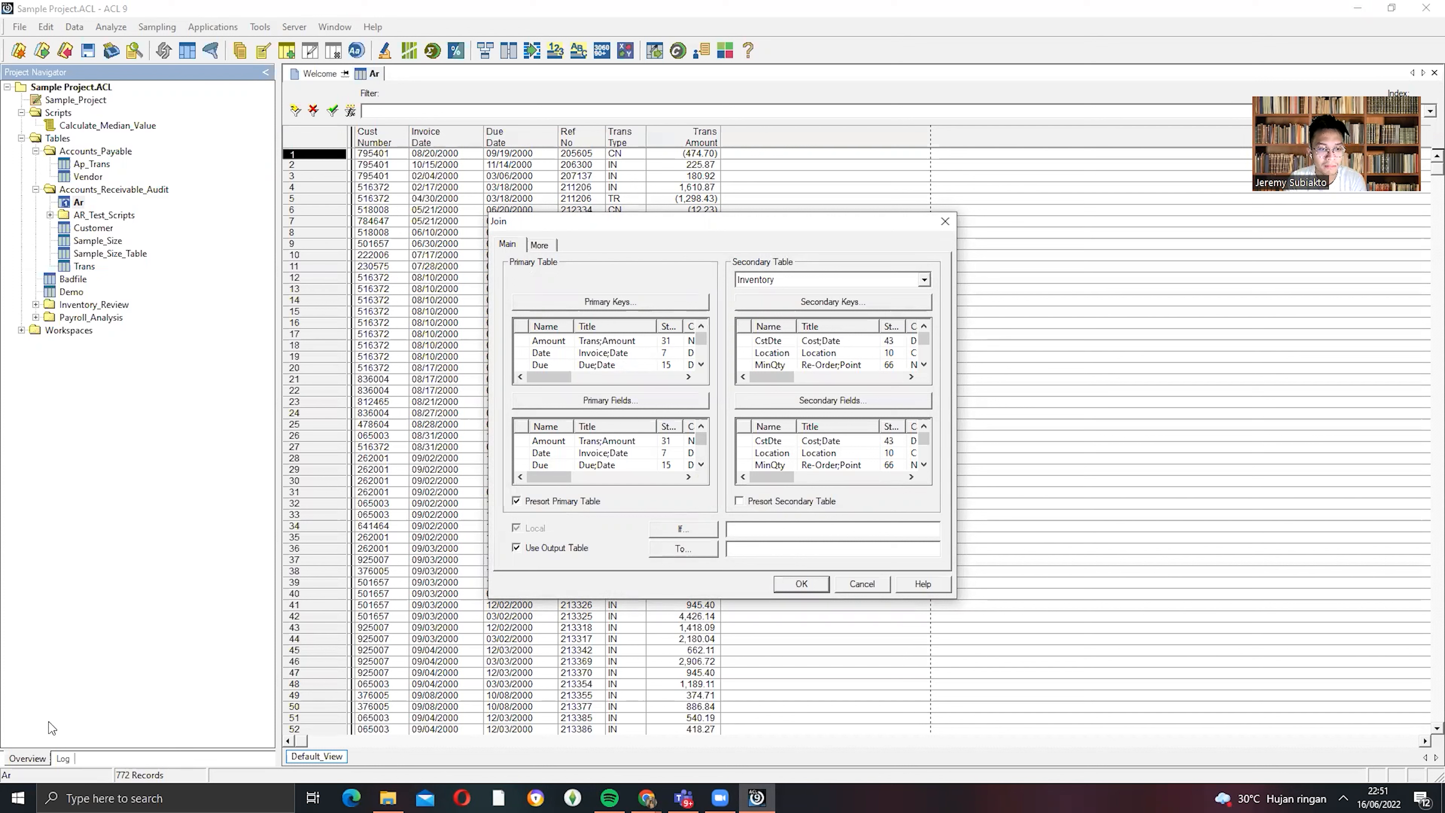
pyautogui.click(148, 695)
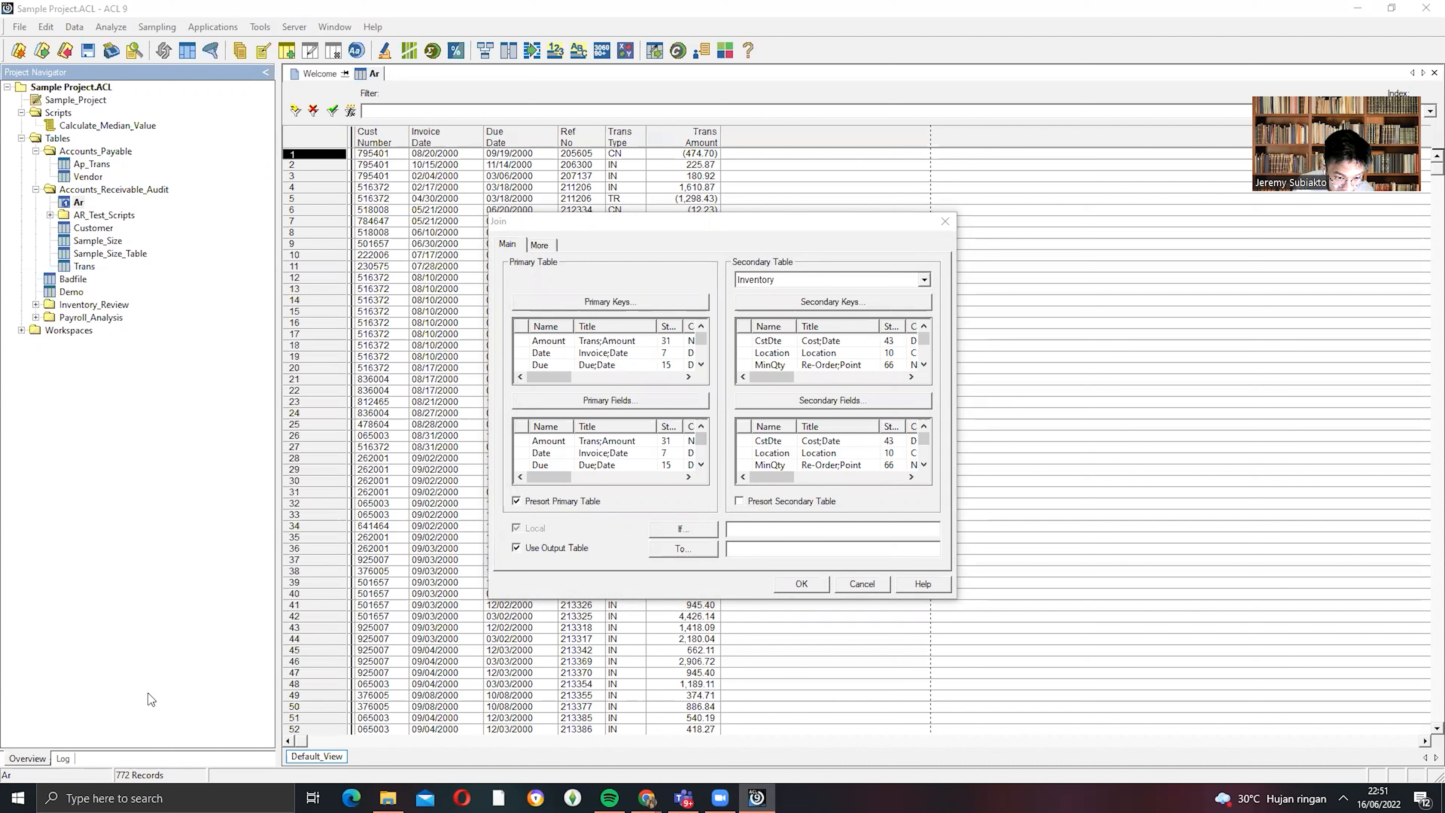
pyautogui.click(941, 239)
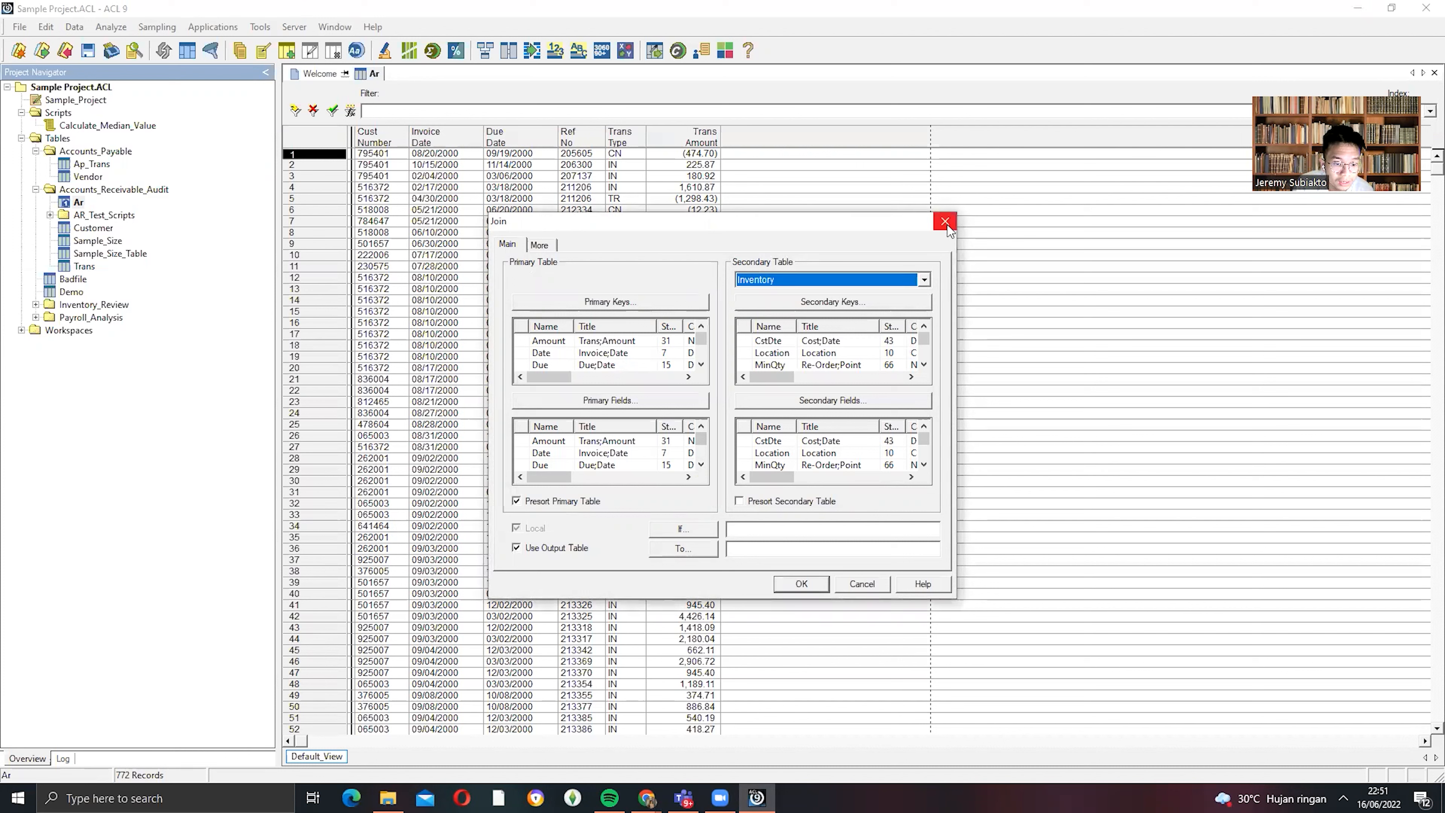
pyautogui.click(945, 222)
# - Open the Trans table and start a join with Inventory as the secondary table
pyautogui.doubleClick(67, 266)
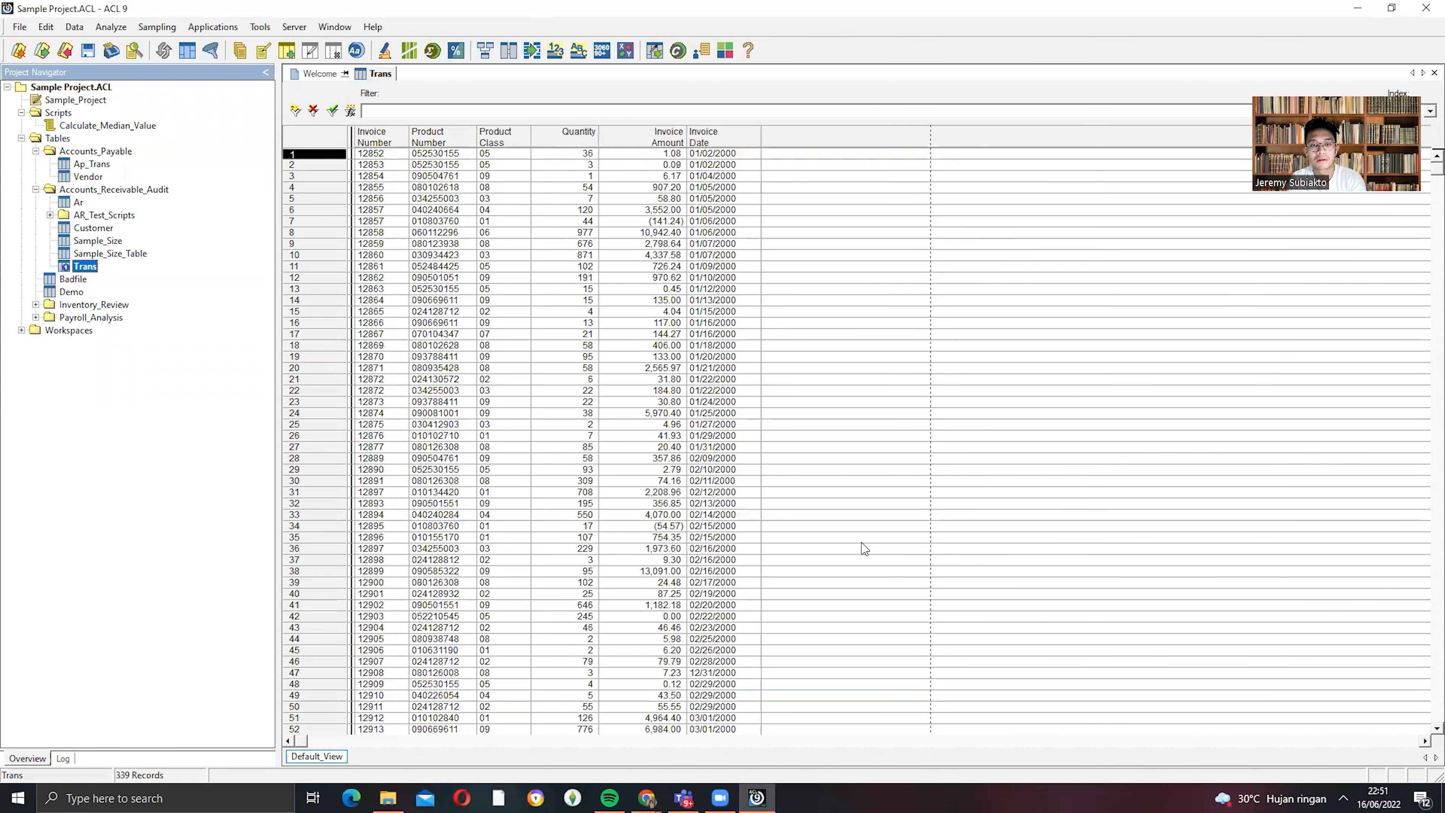
pyautogui.click(724, 703)
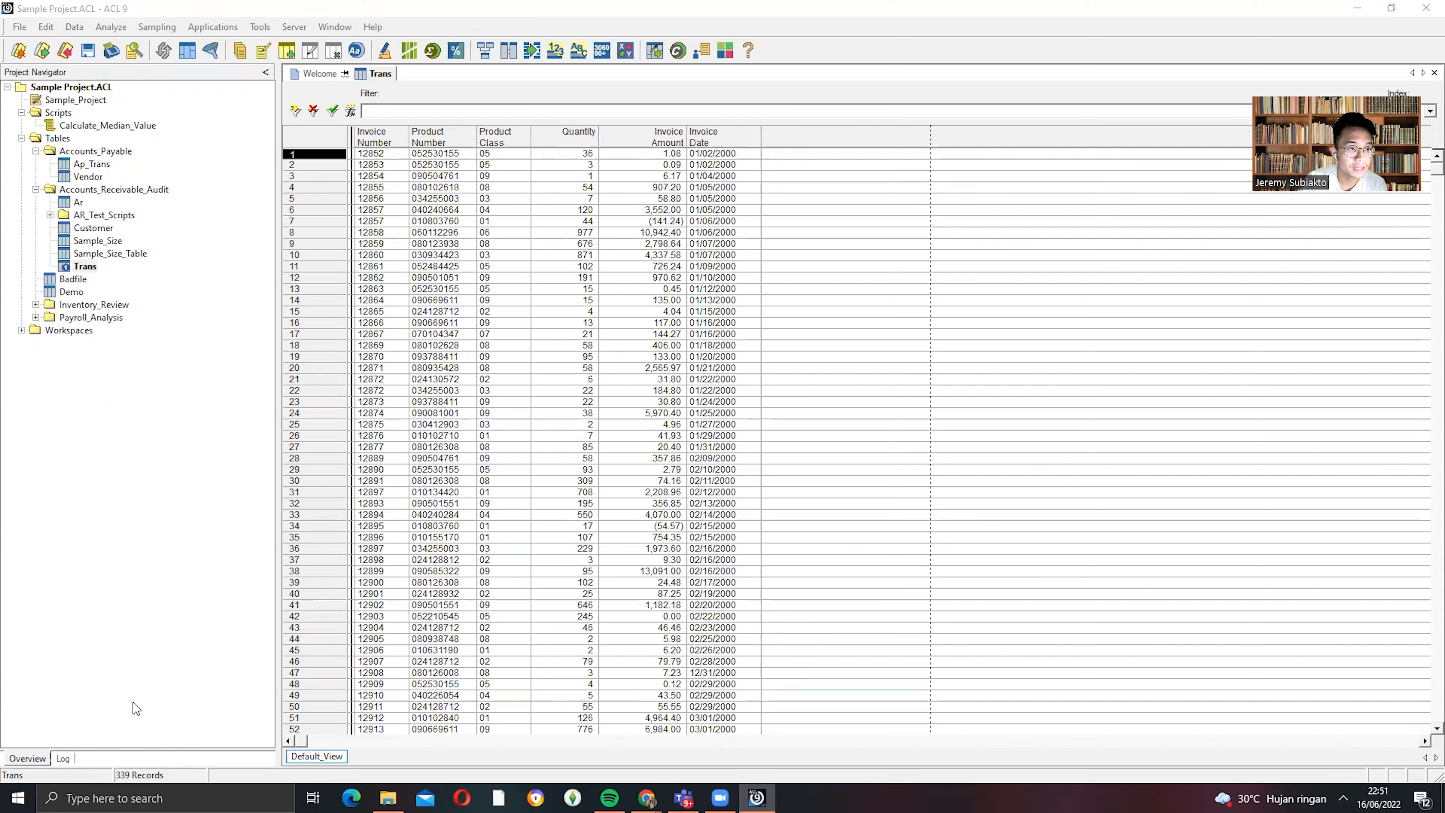
pyautogui.click(84, 266)
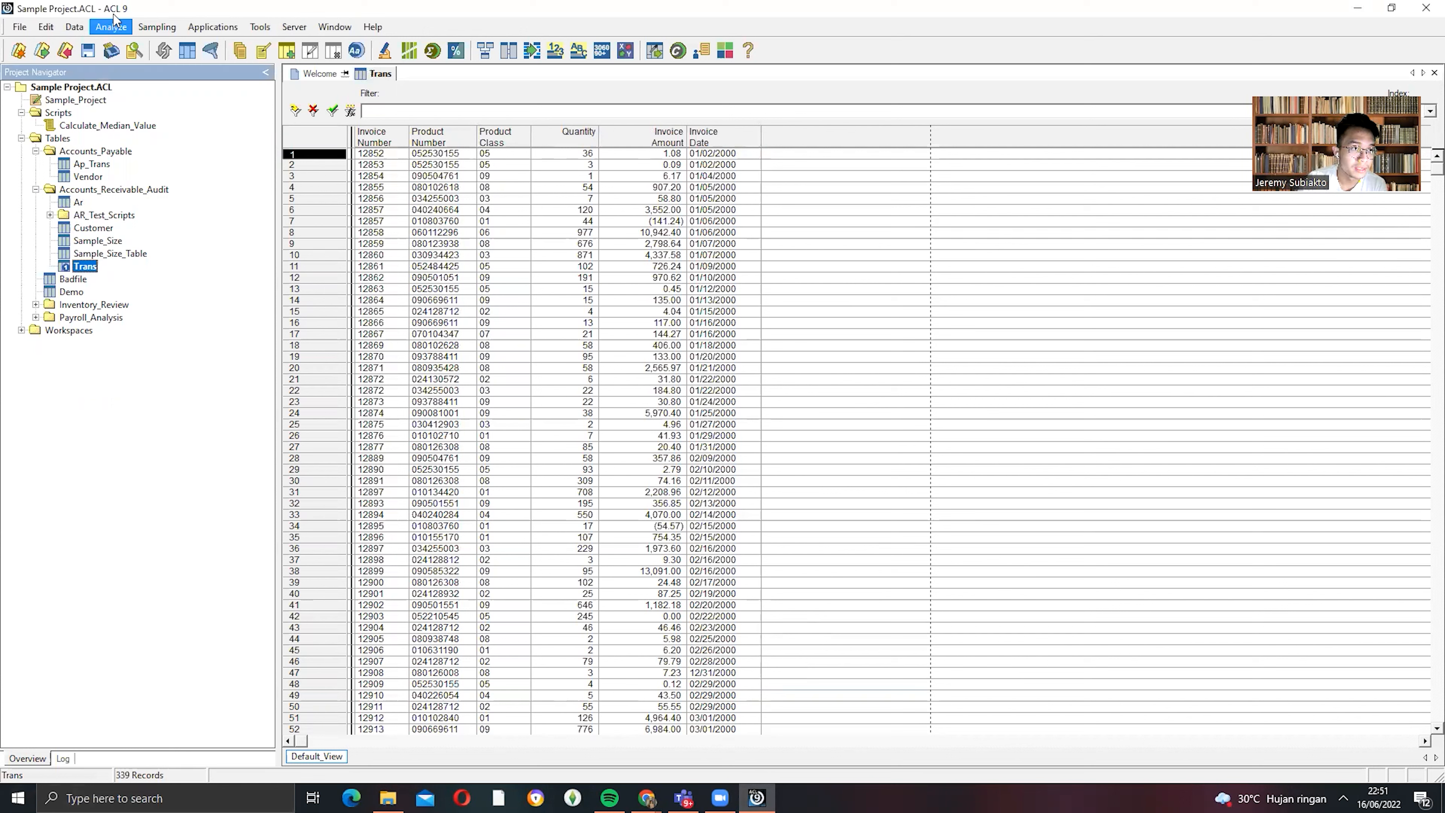
pyautogui.click(77, 27)
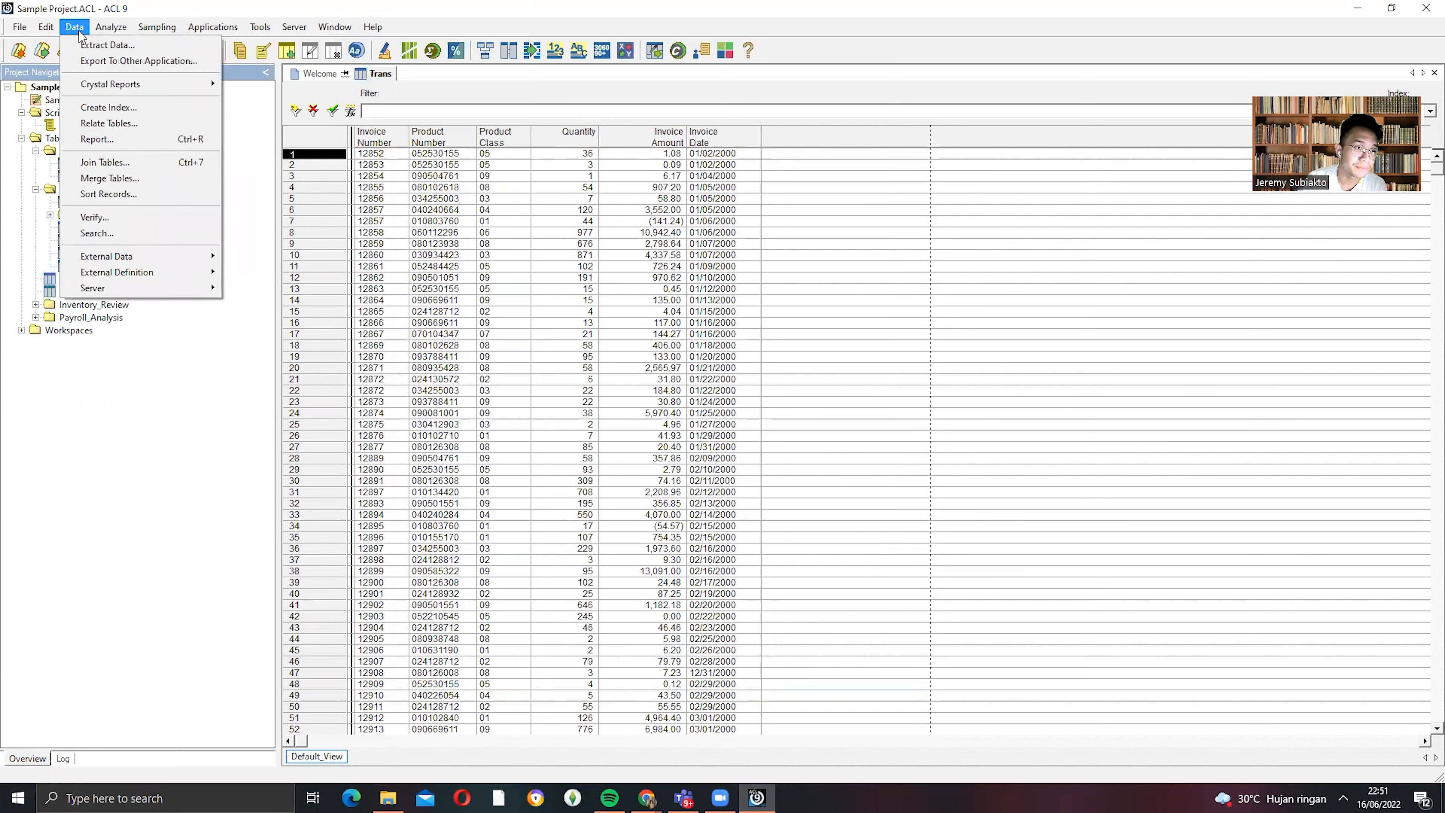
pyautogui.click(108, 161)
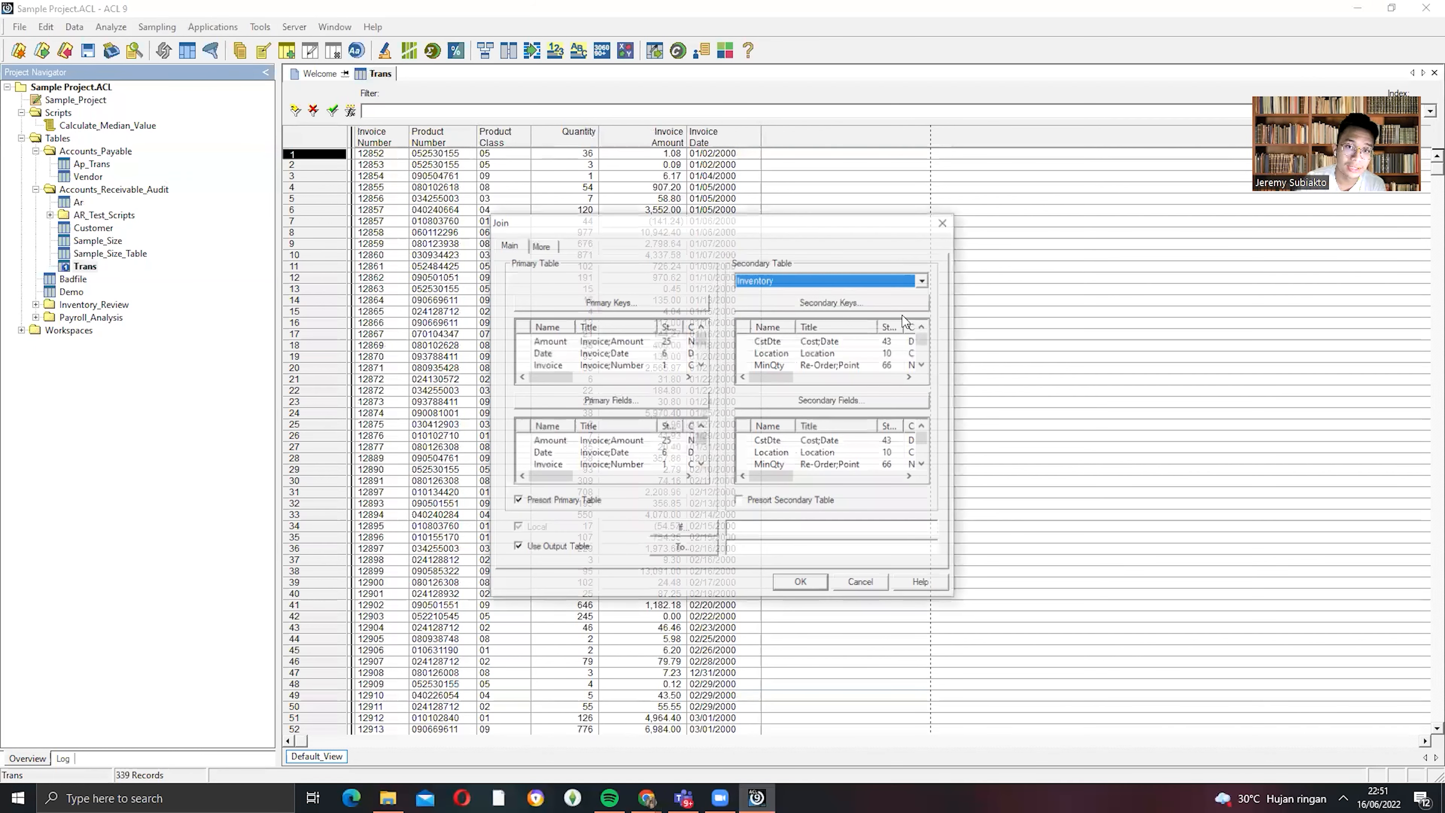
pyautogui.click(871, 280)
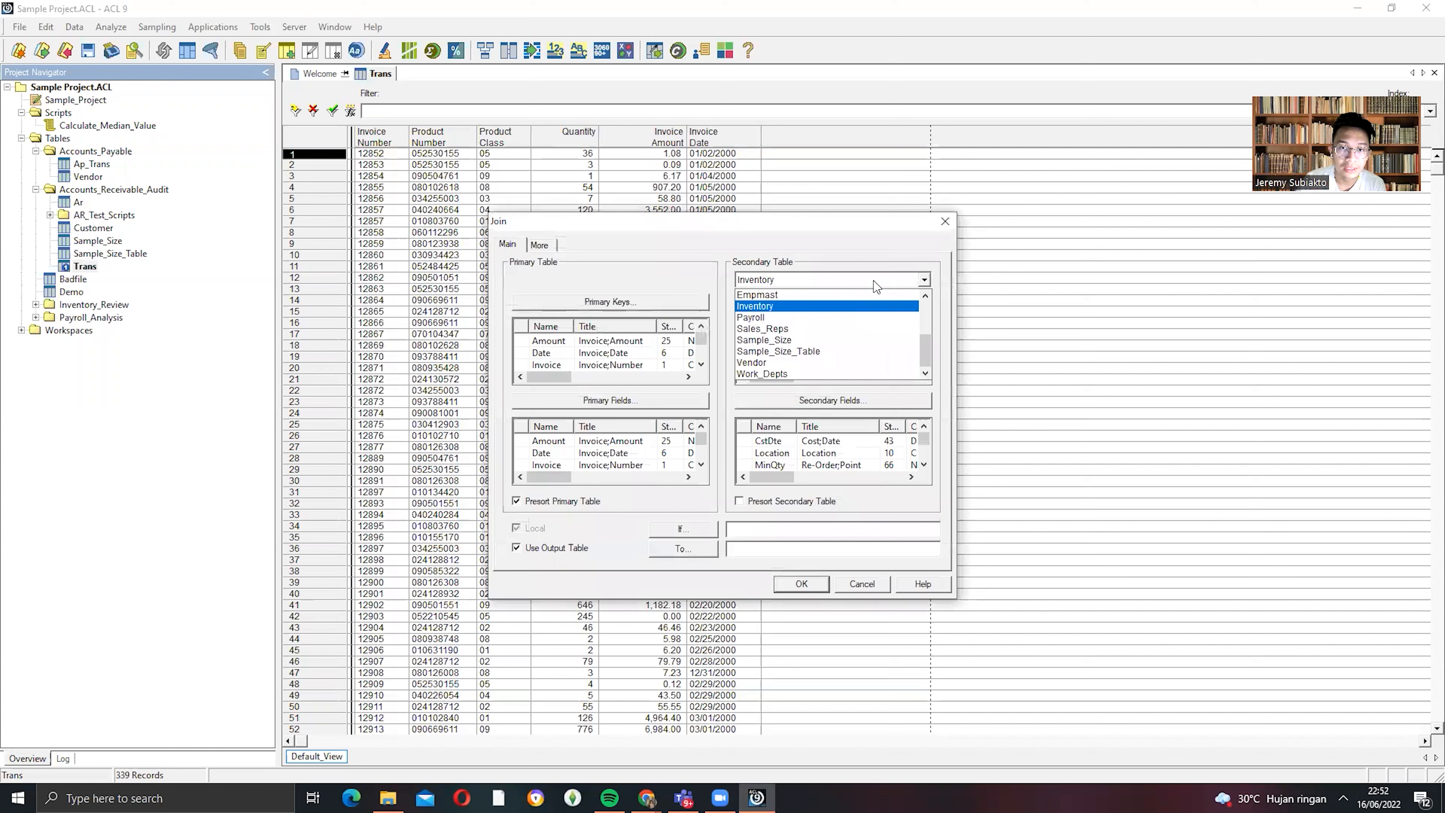
pyautogui.click(825, 306)
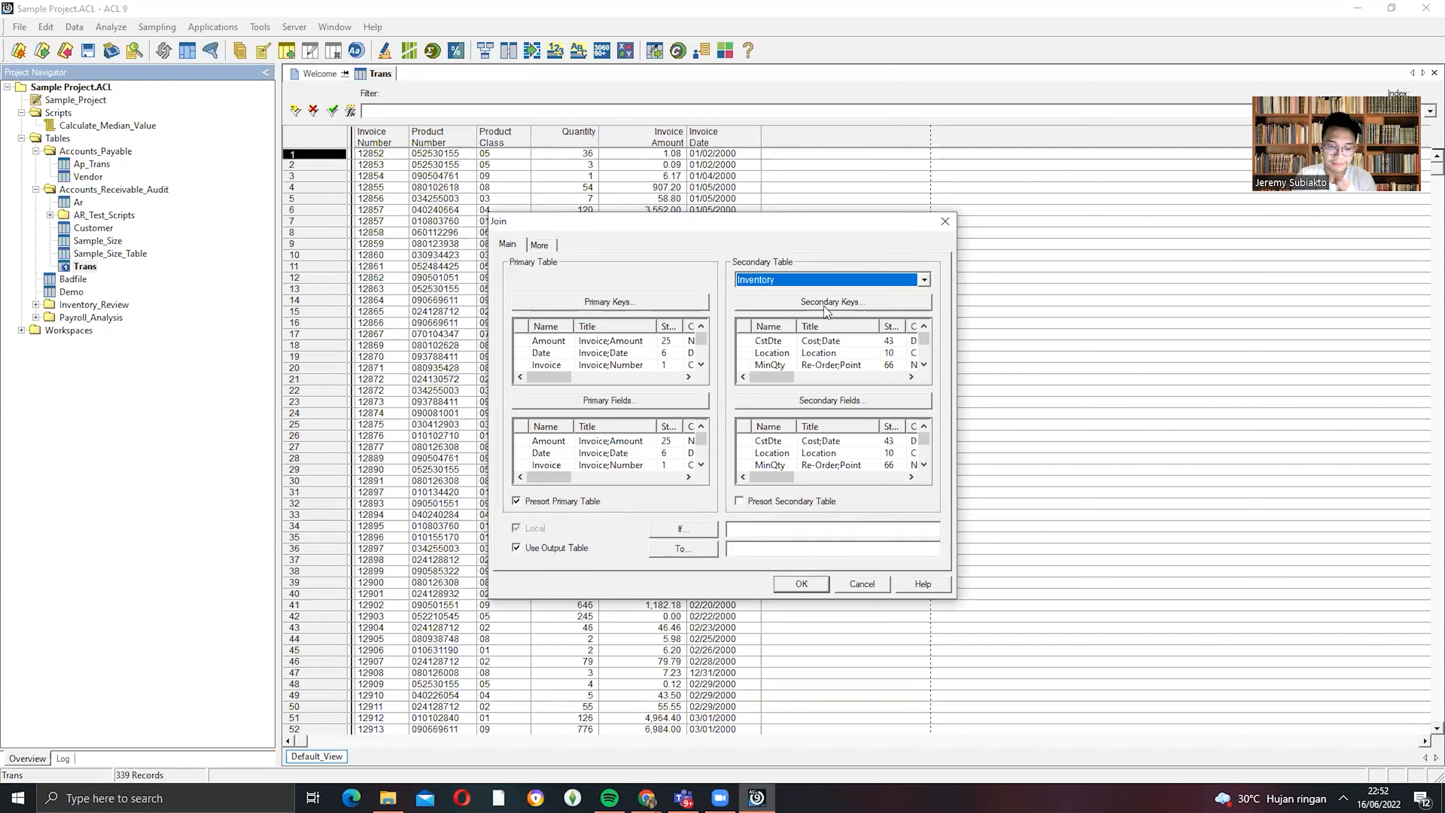
# - Set the product number field (Prodno) of Trans as the join's primary key
pyautogui.click(671, 302)
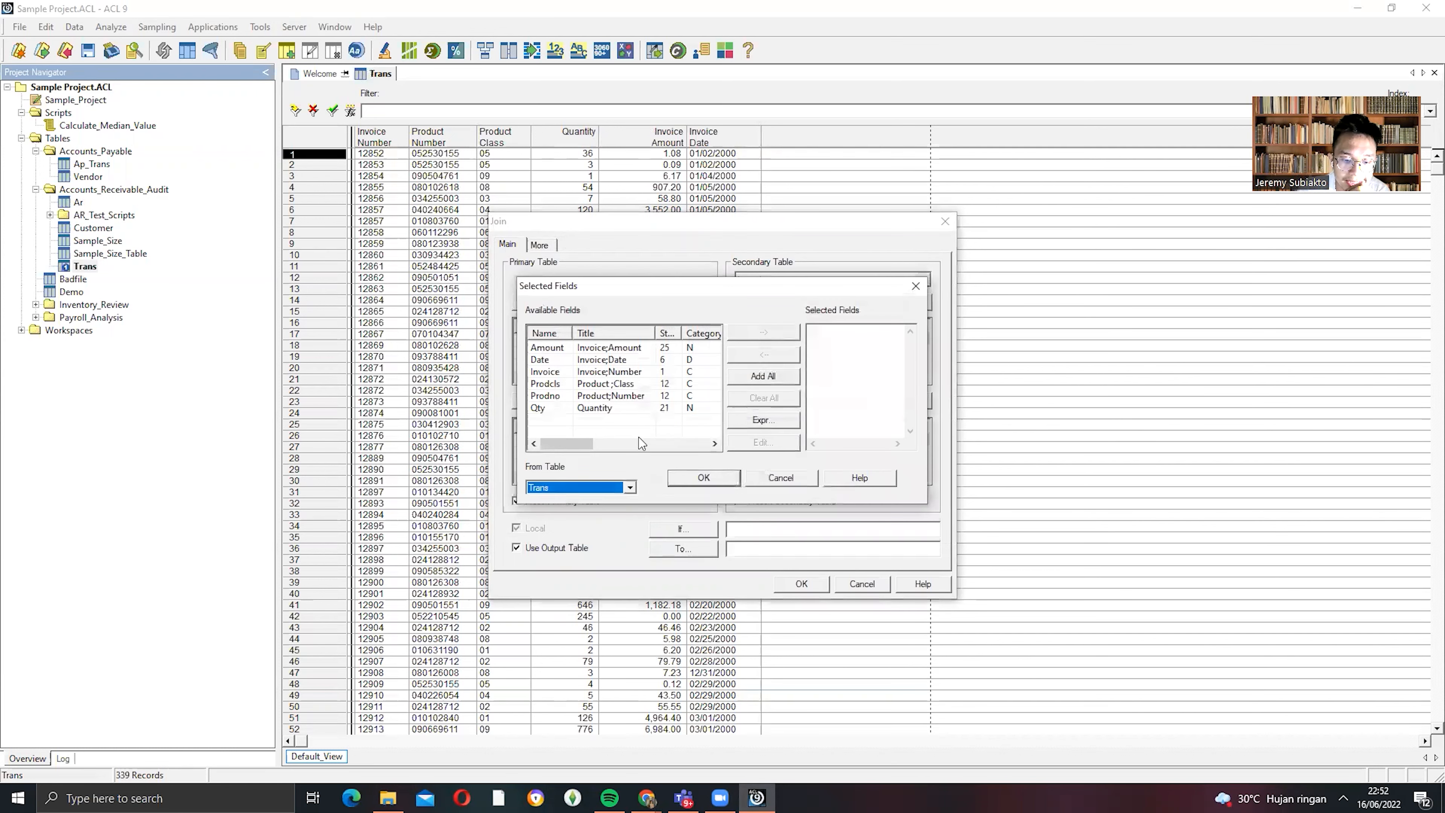
pyautogui.click(660, 386)
pyautogui.click(650, 395)
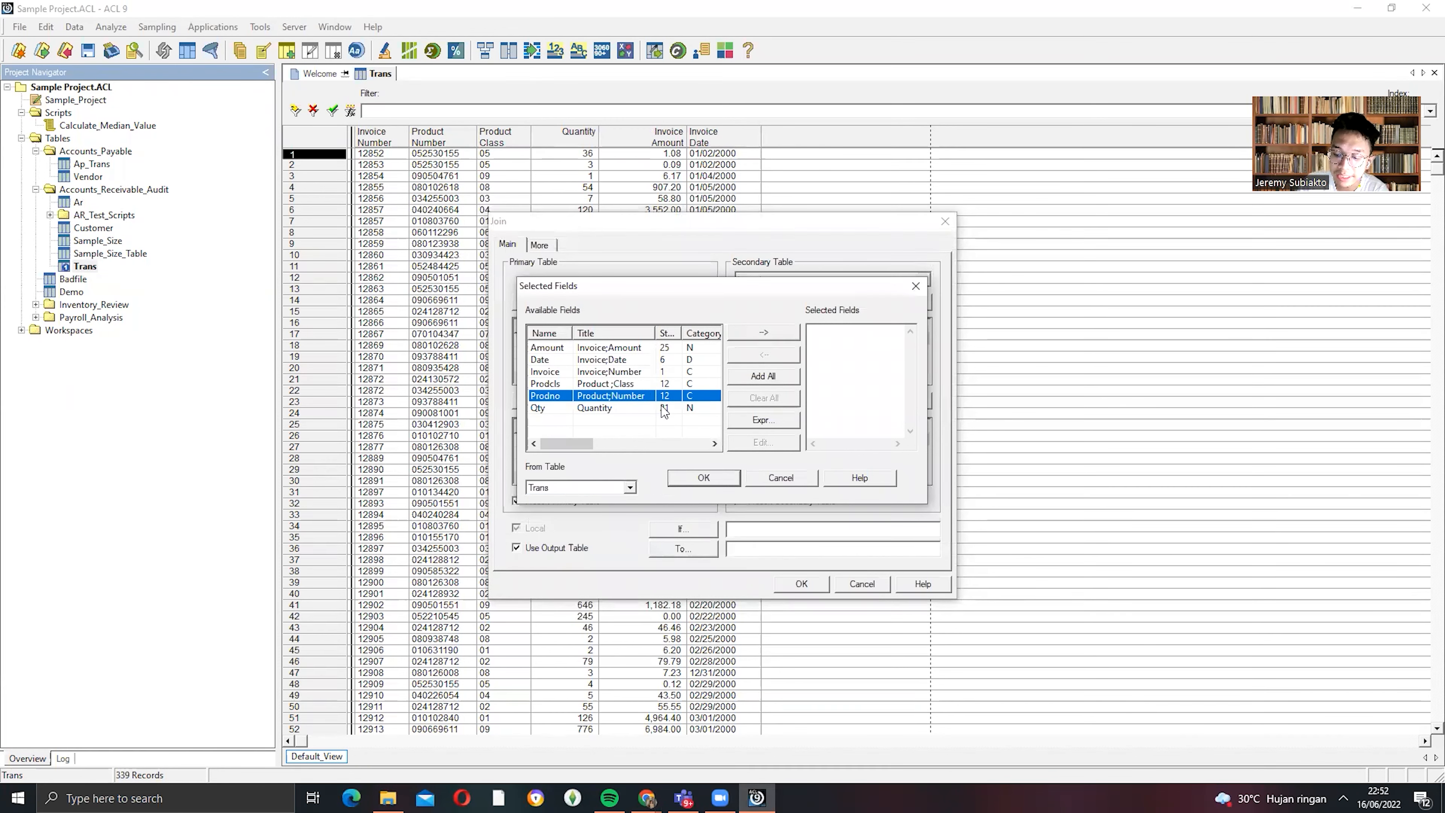
pyautogui.doubleClick(664, 395)
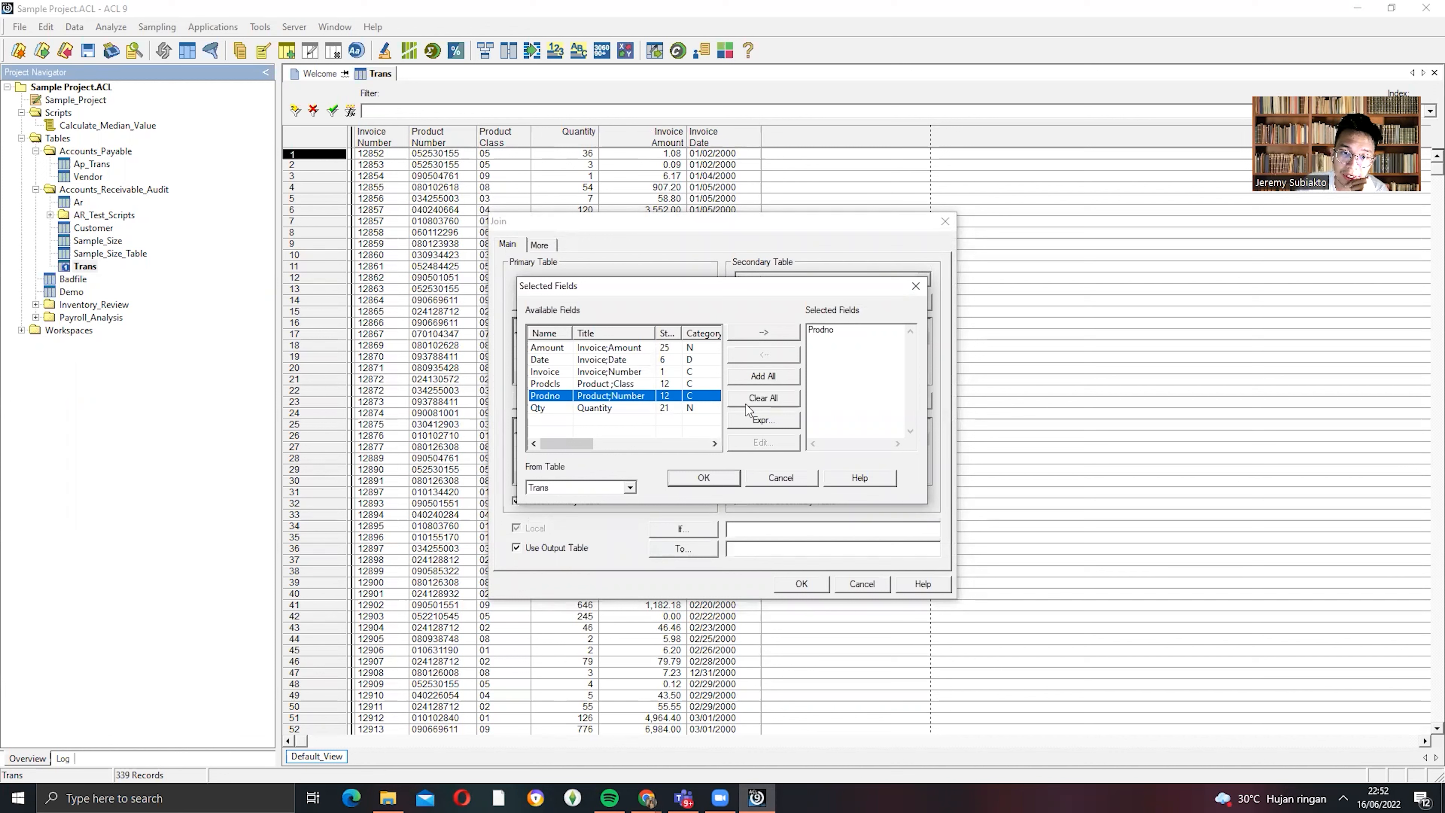
pyautogui.click(723, 480)
# - Set the product number field (ProdNo) of Inventory as the join's secondary key
pyautogui.click(804, 307)
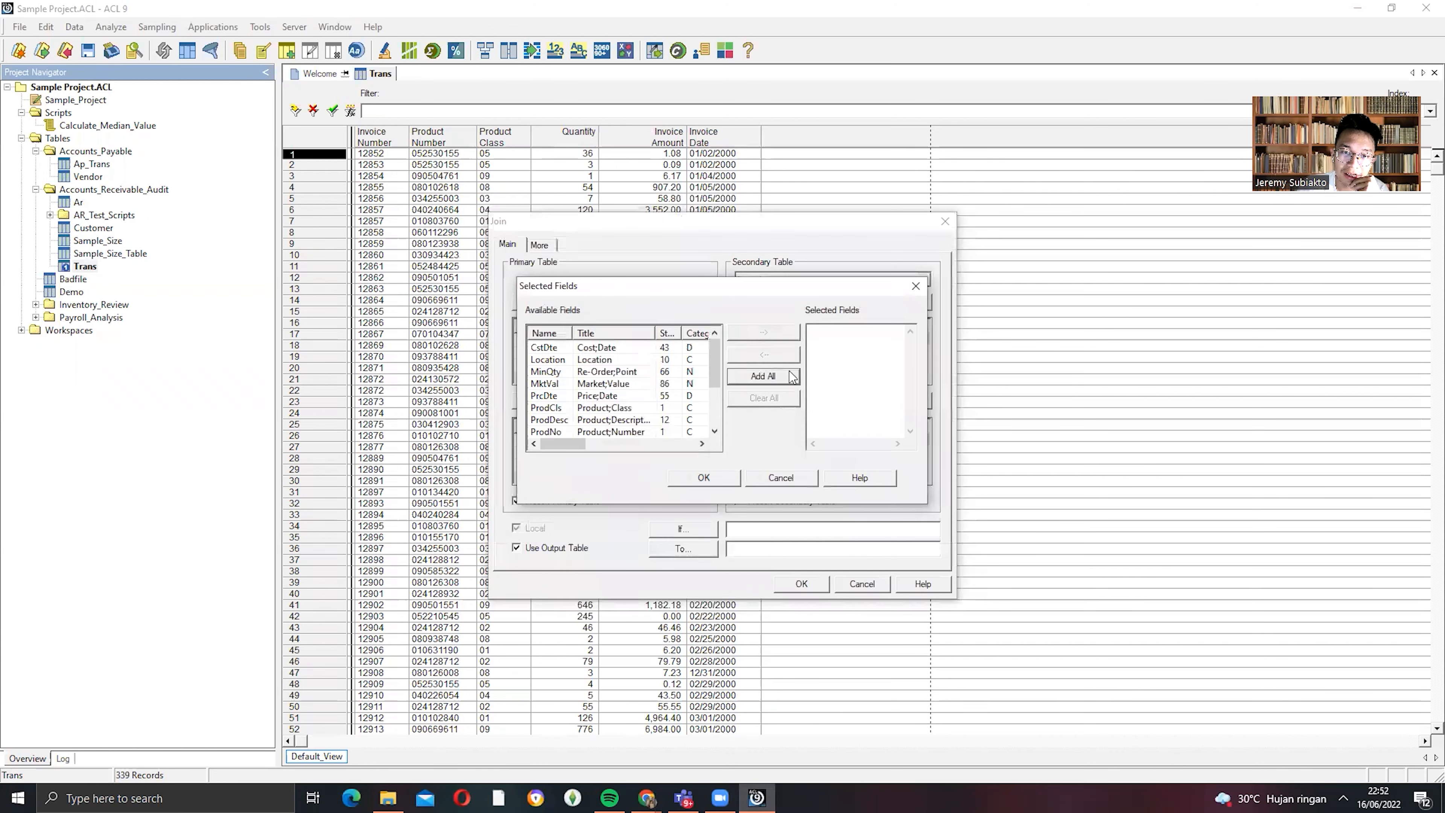
pyautogui.scroll(-1, 620, 373)
pyautogui.doubleClick(611, 396)
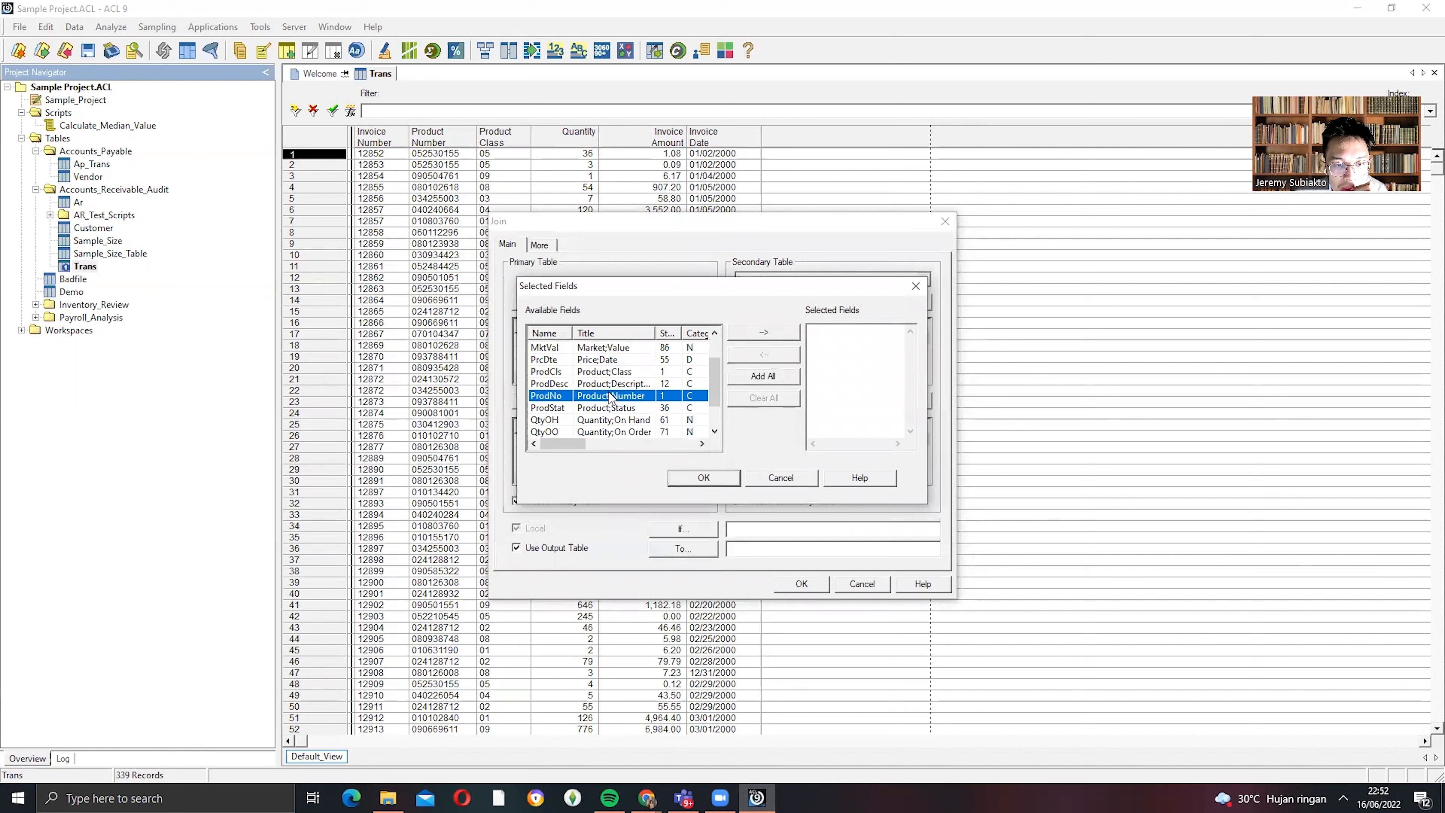
pyautogui.click(694, 479)
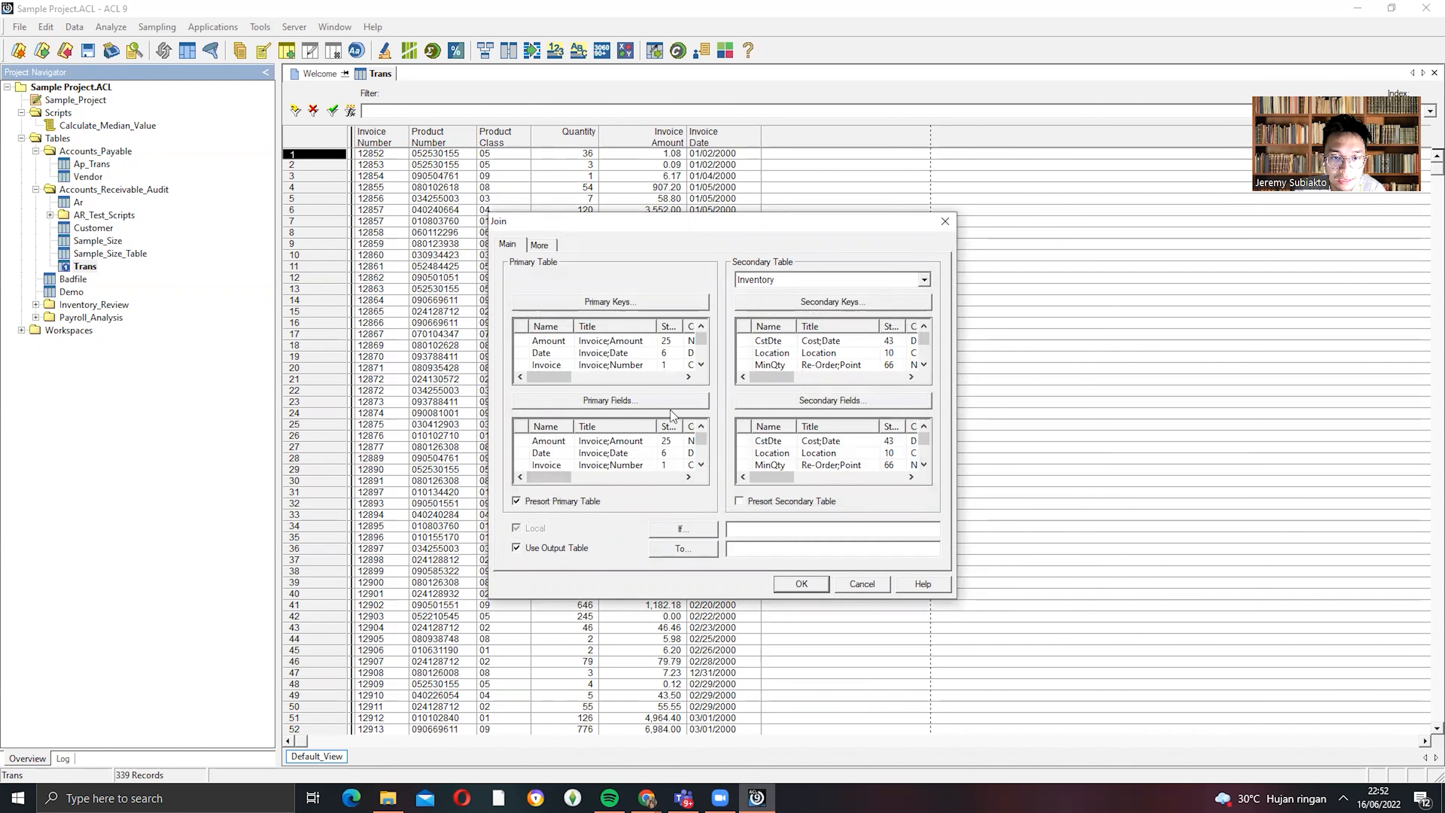
pyautogui.click(638, 405)
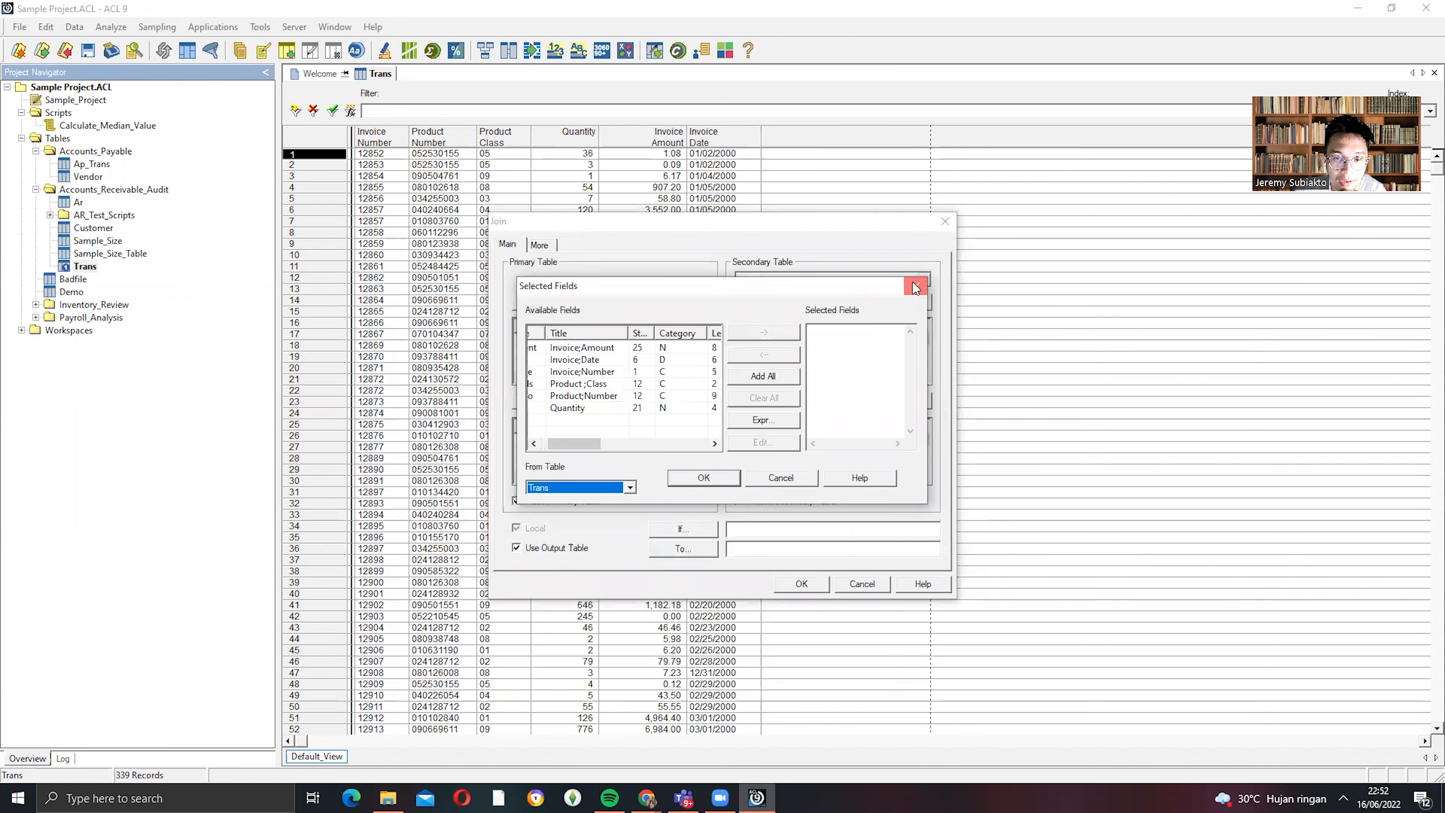
pyautogui.click(916, 286)
pyautogui.click(636, 303)
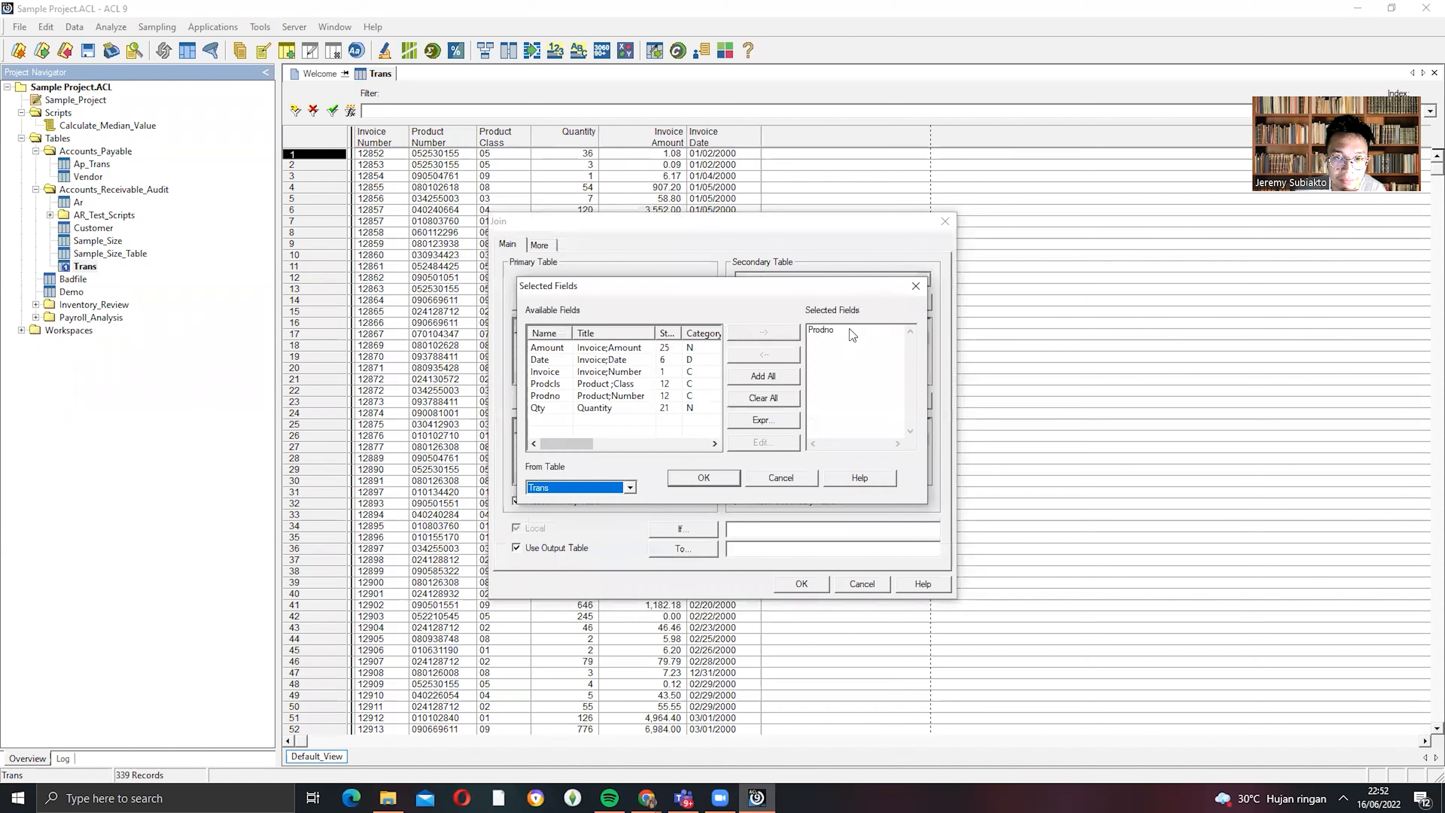
pyautogui.click(925, 283)
pyautogui.click(885, 308)
pyautogui.click(914, 287)
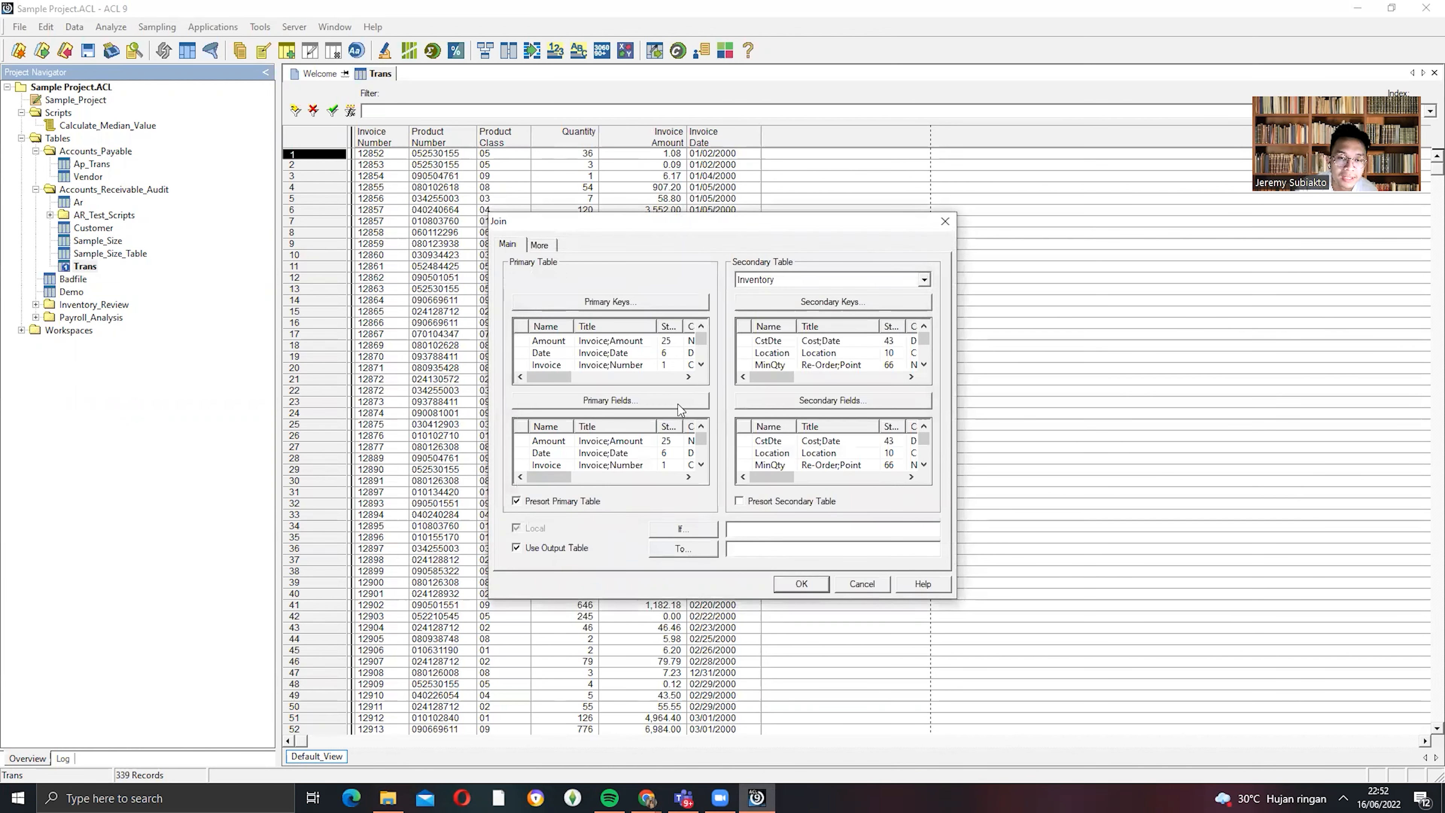
# - Include the product number, invoice amount and quantity fields (Prodno, Amount, Qty) of Trans as the join's primary fields
pyautogui.click(678, 403)
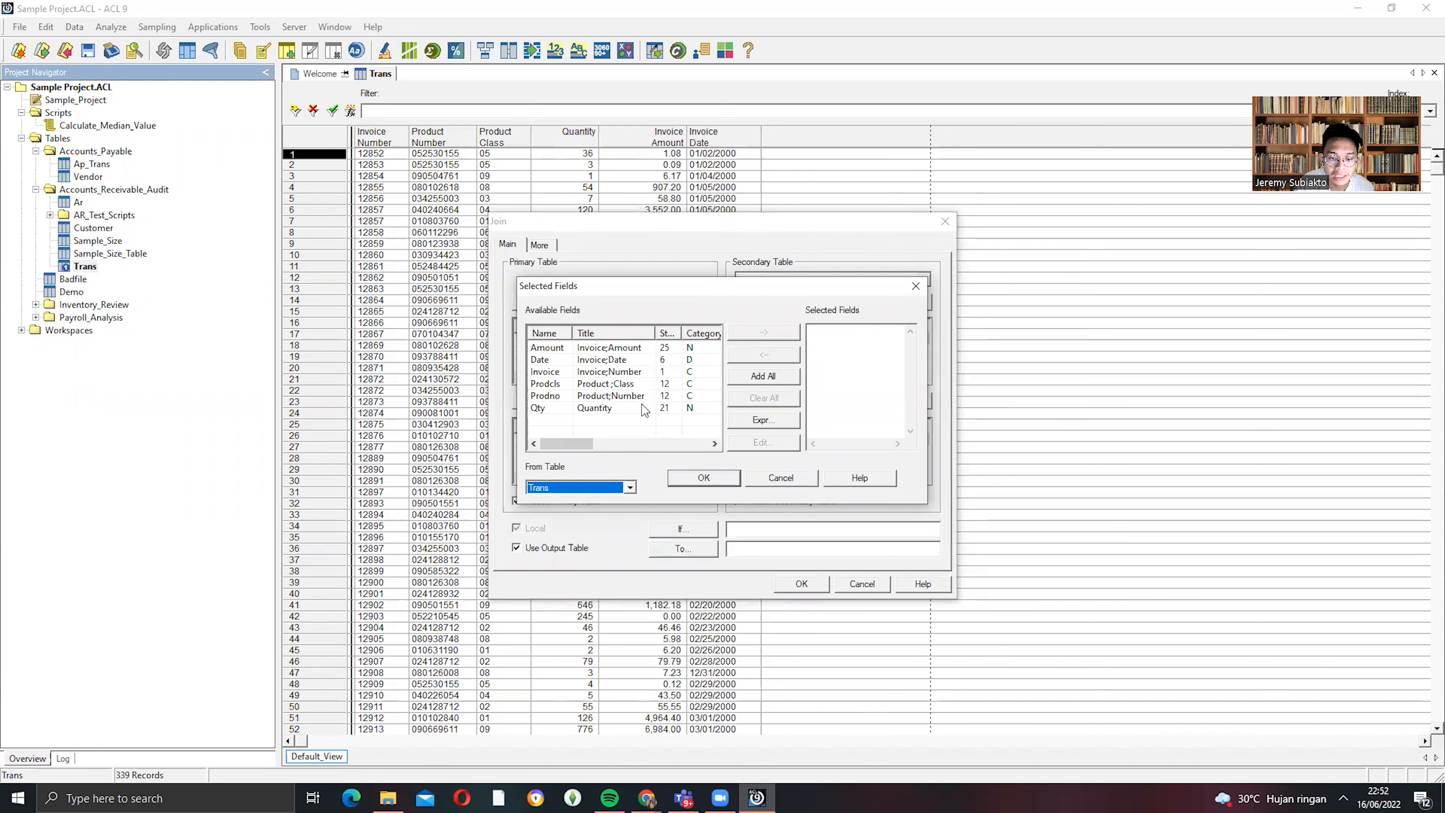
pyautogui.doubleClick(630, 397)
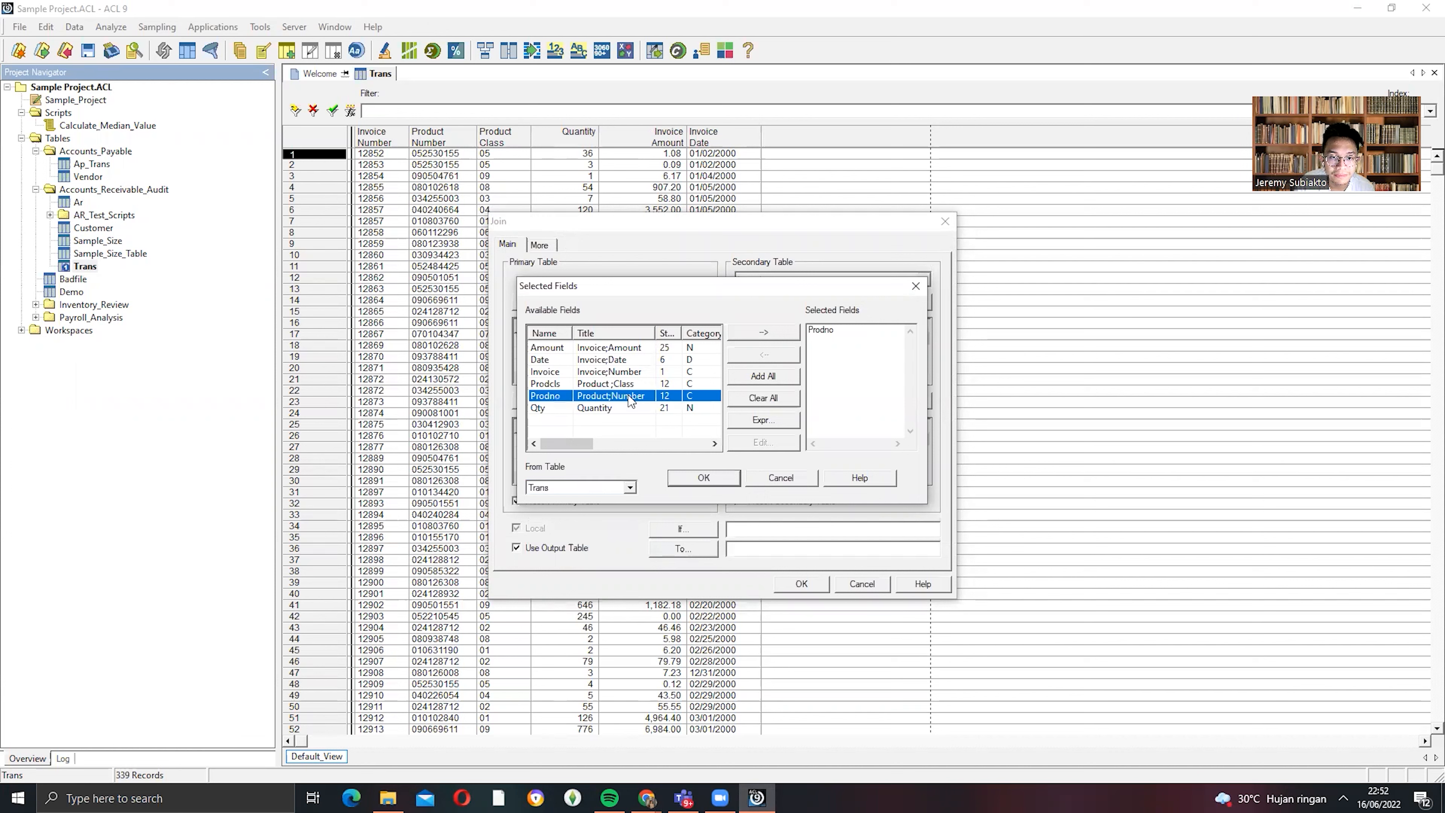
pyautogui.doubleClick(628, 348)
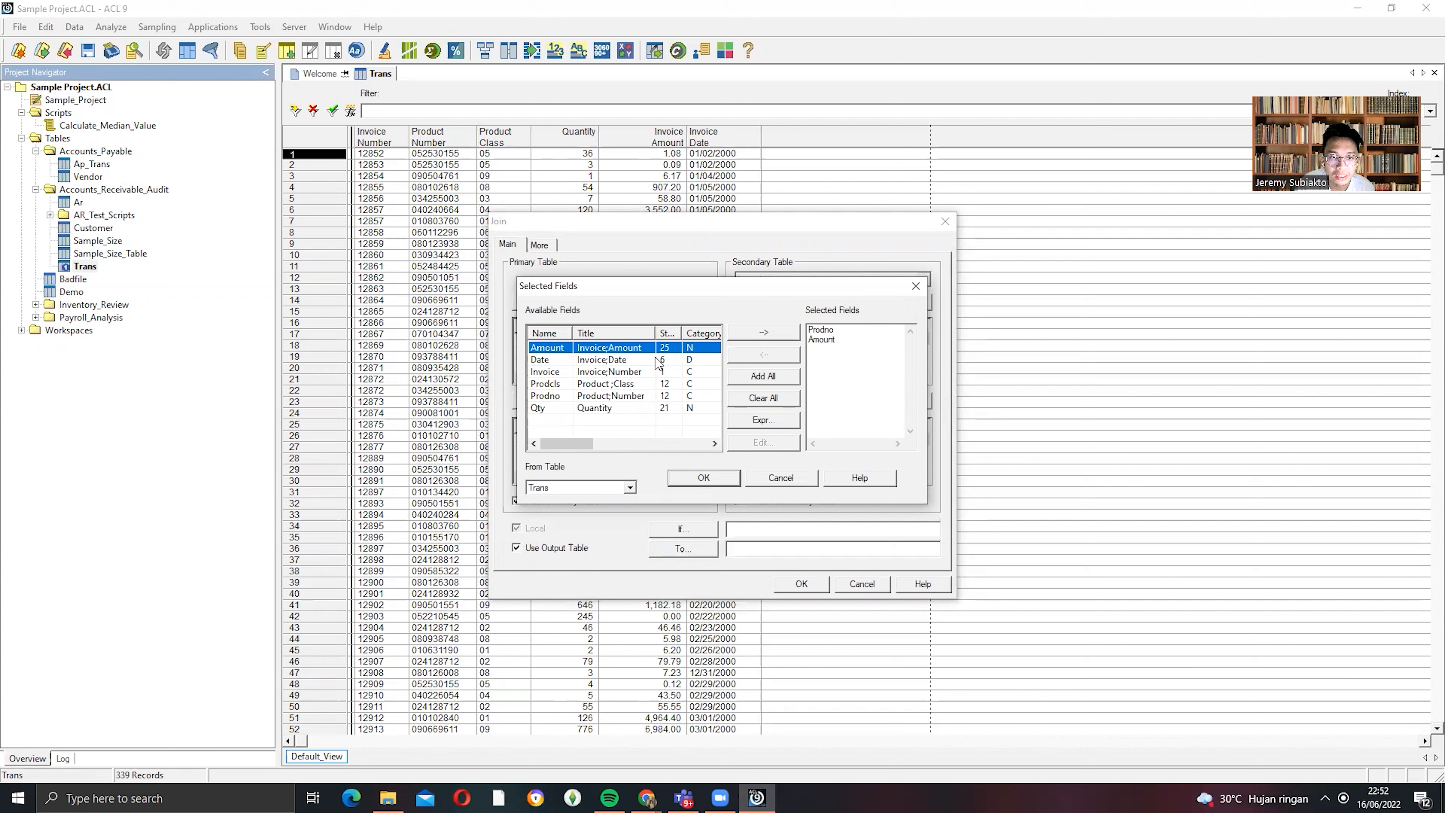
pyautogui.doubleClick(633, 406)
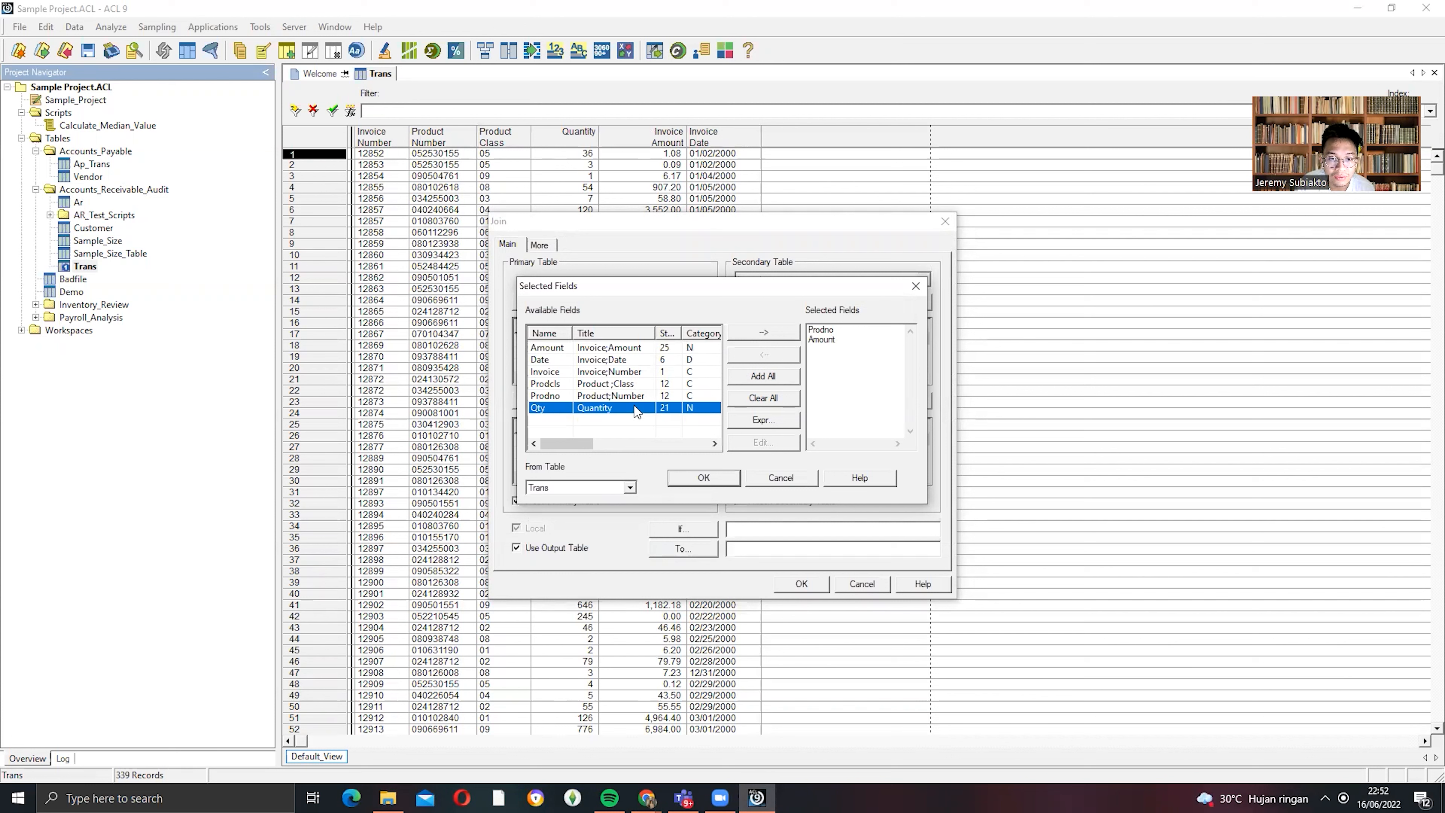
pyautogui.click(693, 477)
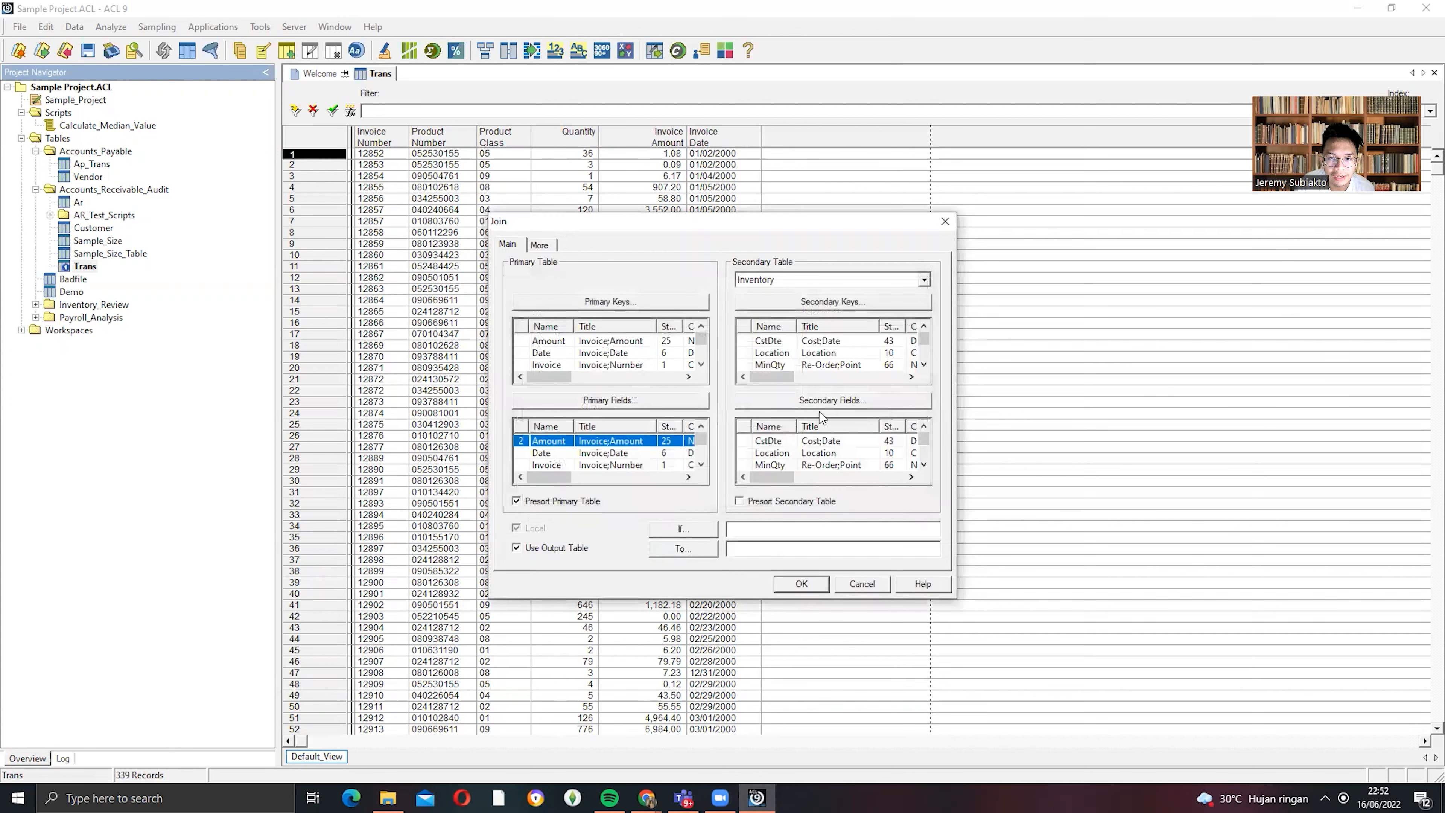
# - Include the sale price and unit cost fields (SalePr, UnCst) of Inventory as the join's secondary fields
pyautogui.click(823, 401)
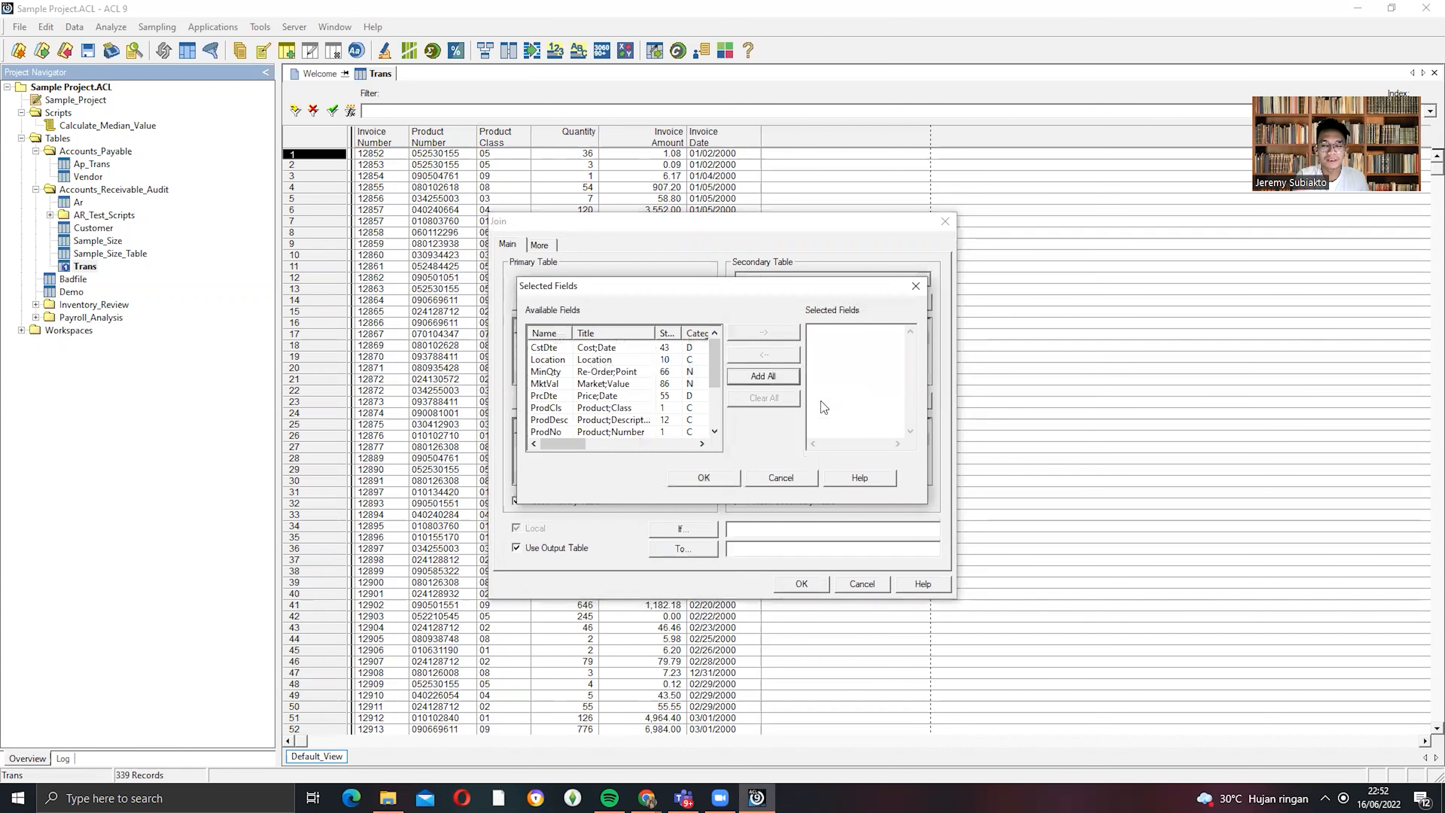
pyautogui.scroll(-3, 637, 393)
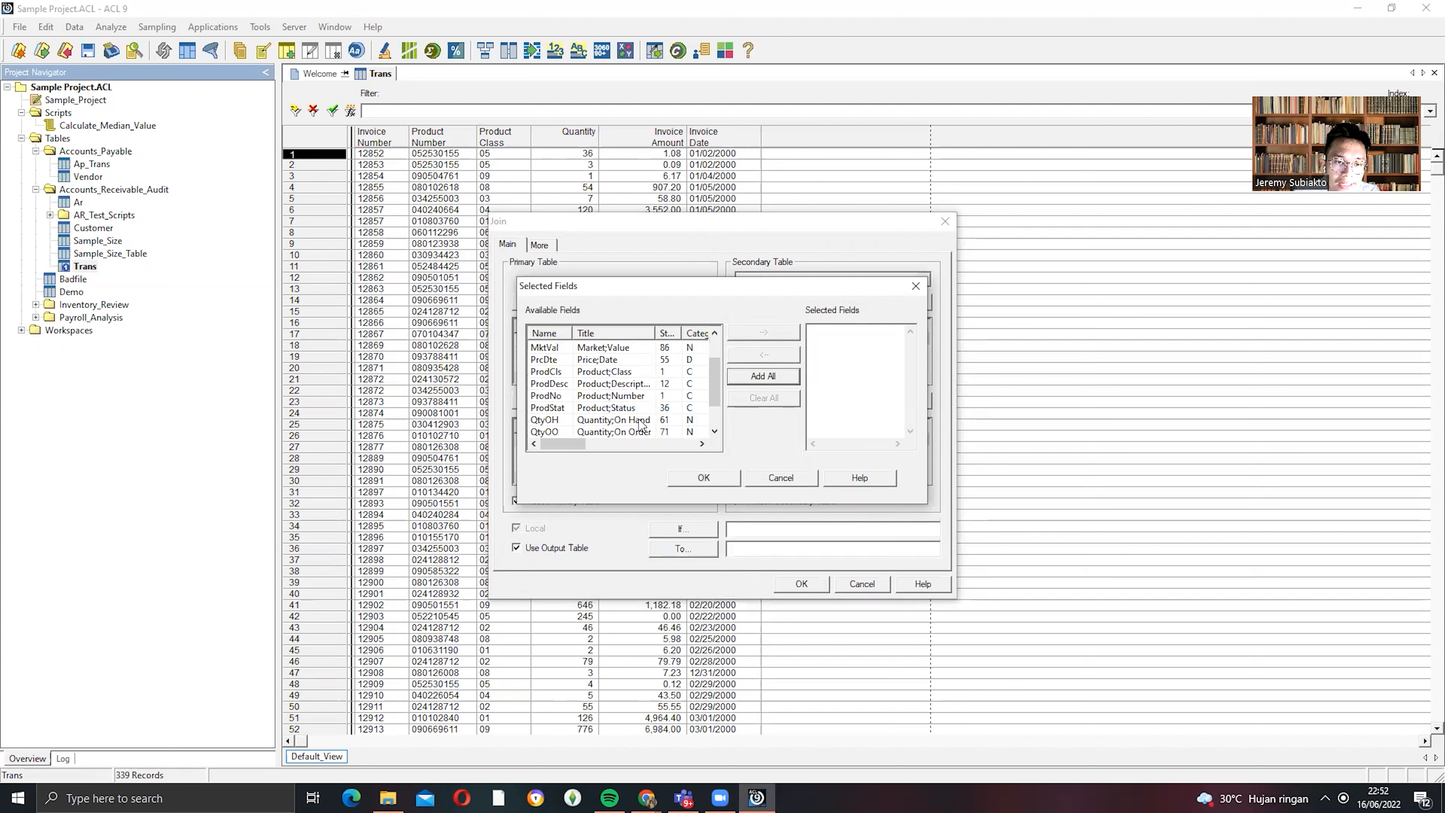
pyautogui.scroll(1, 621, 424)
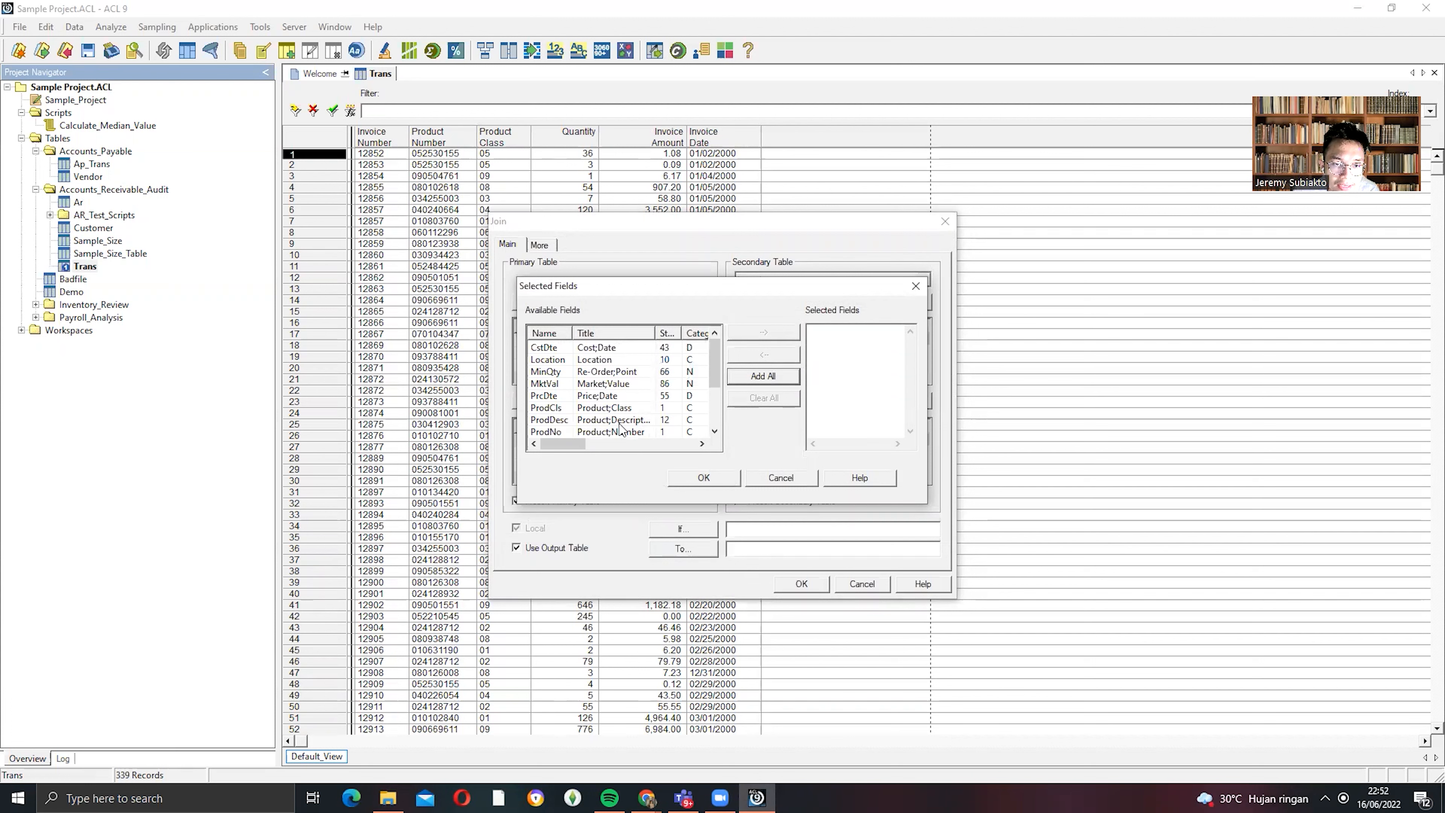
pyautogui.scroll(-2, 618, 370)
pyautogui.doubleClick(615, 408)
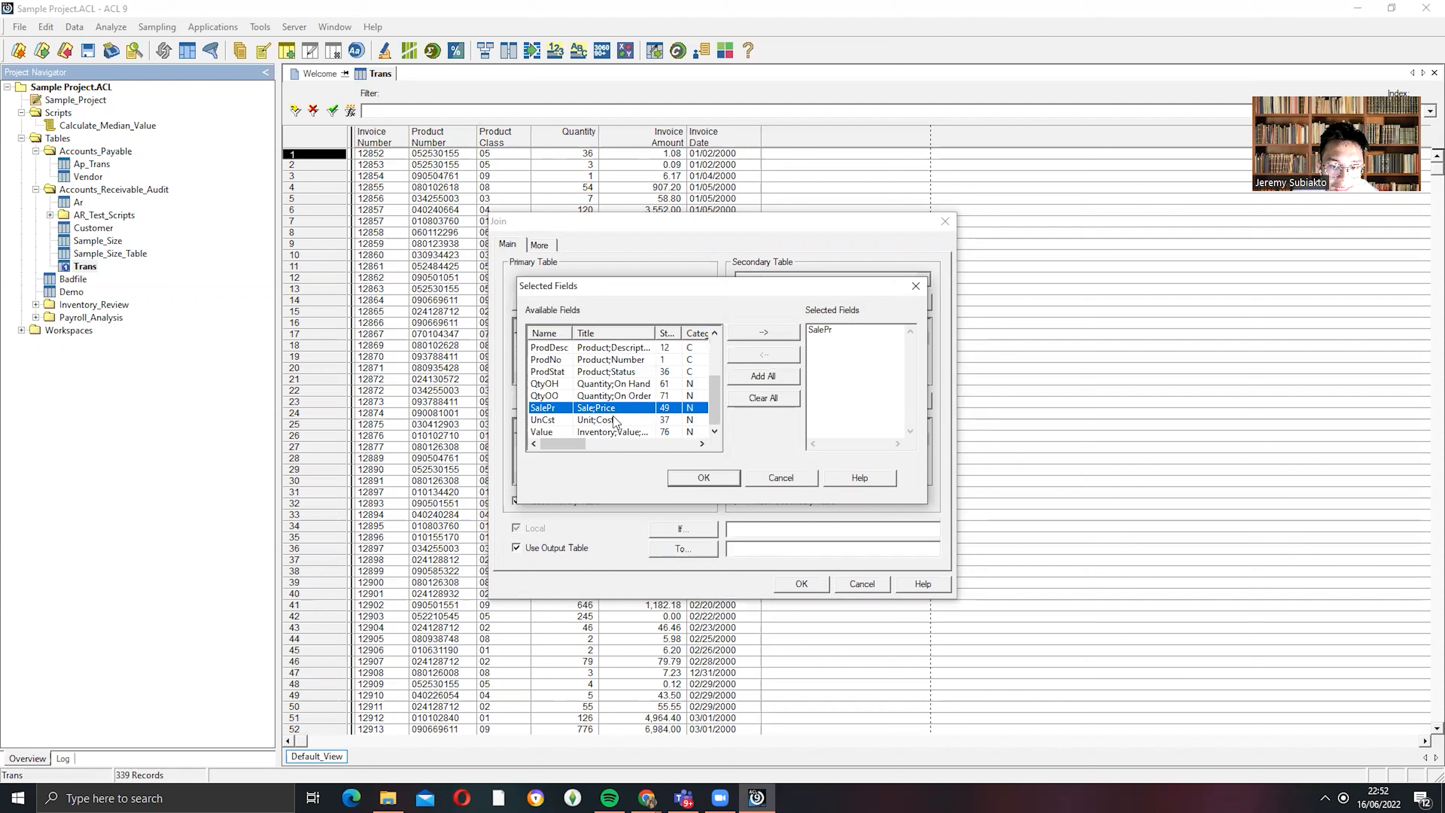
pyautogui.doubleClick(614, 420)
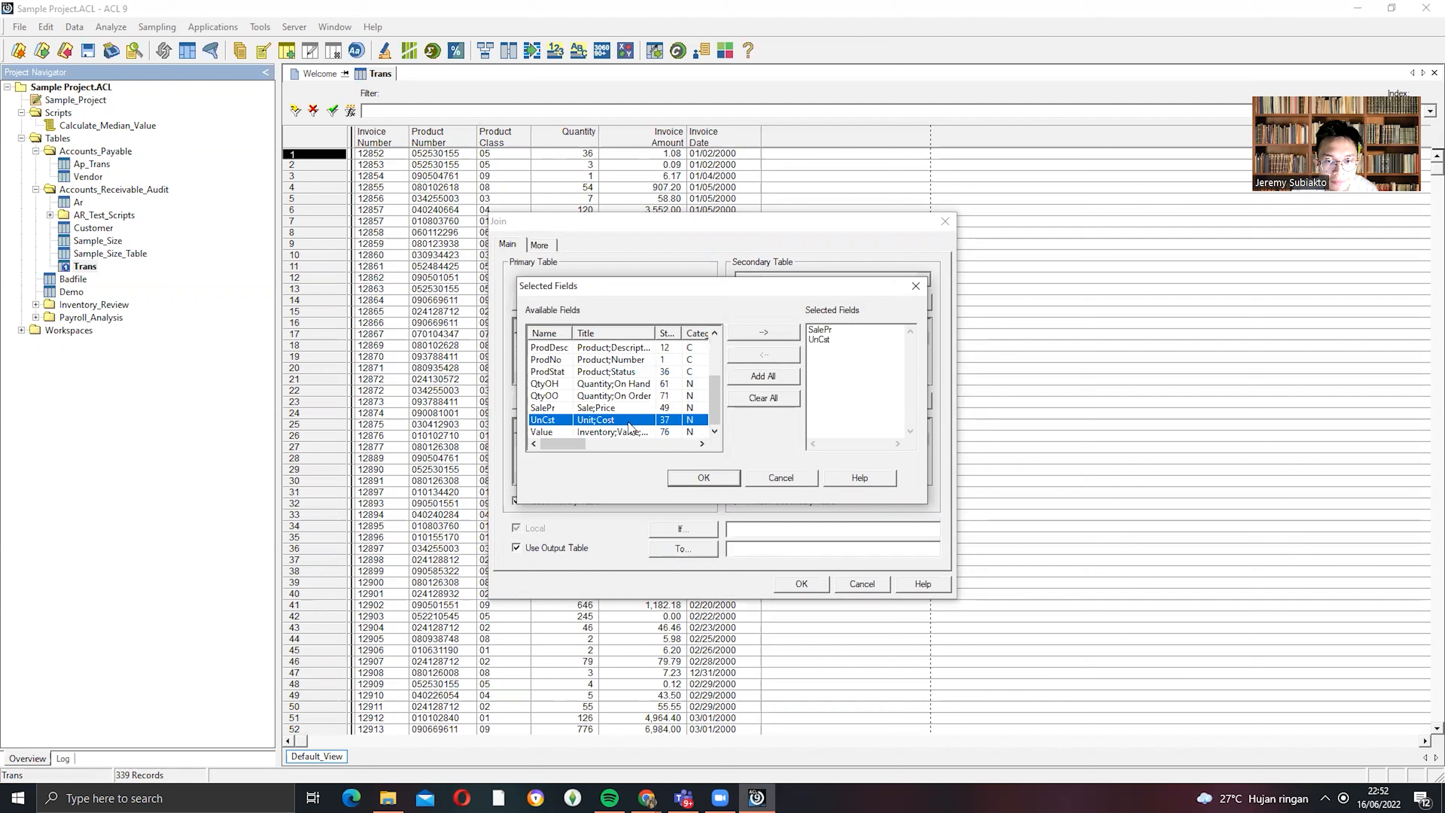
pyautogui.click(719, 479)
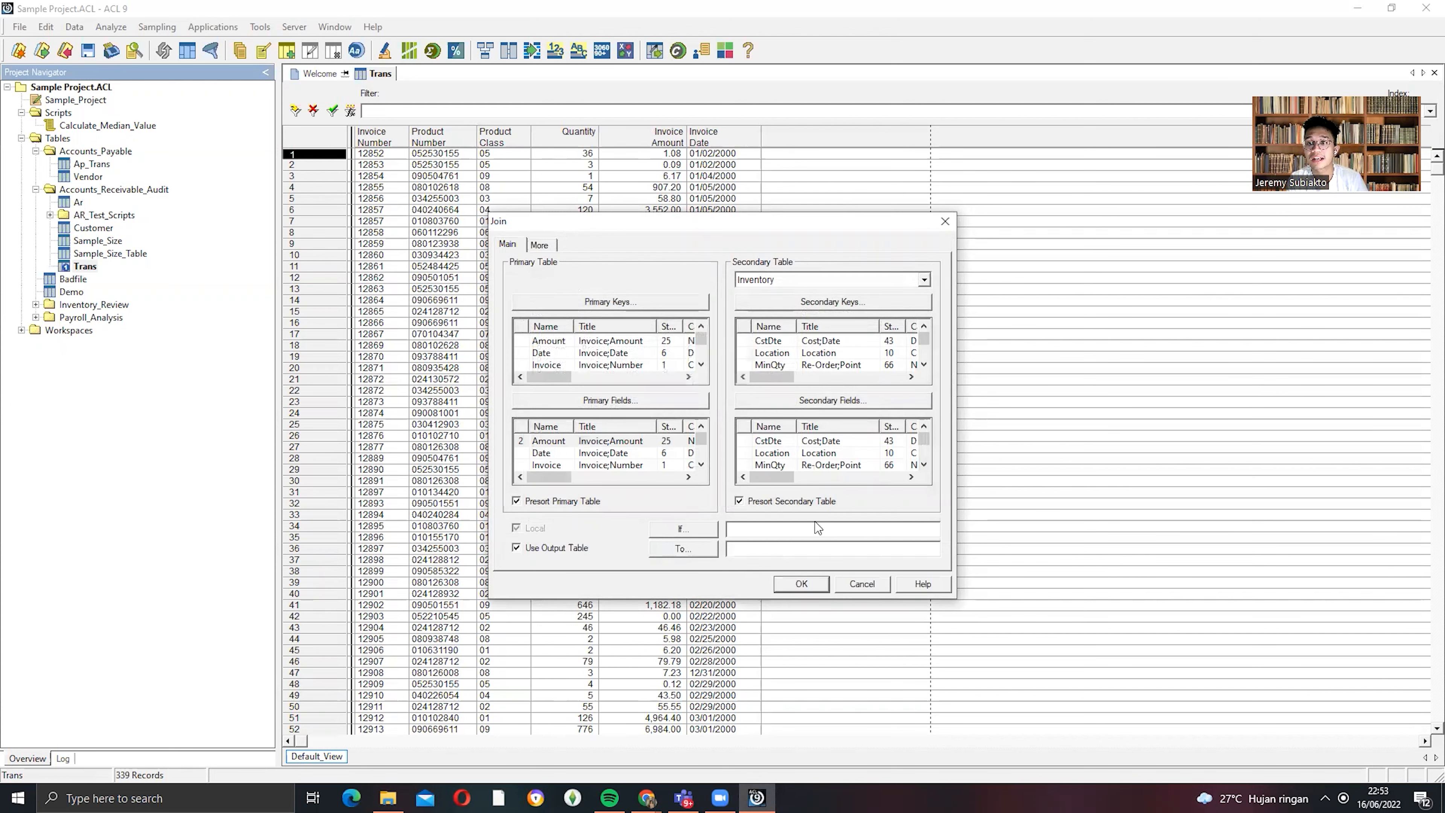
# - Presort the secondary table and run the join to an output table named Joint_Trans_Inventory
pyautogui.click(788, 547)
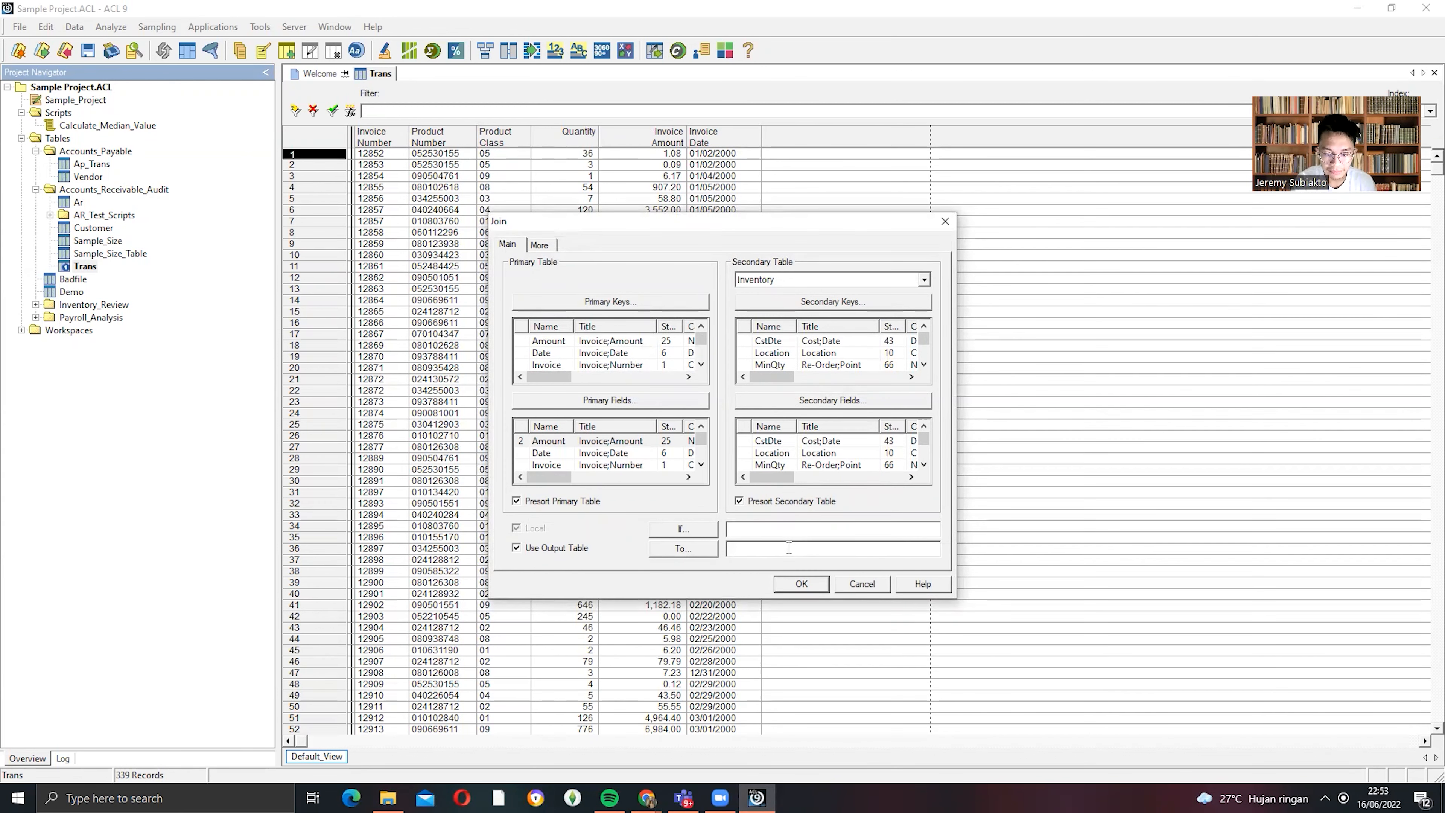
pyautogui.write('Joint')
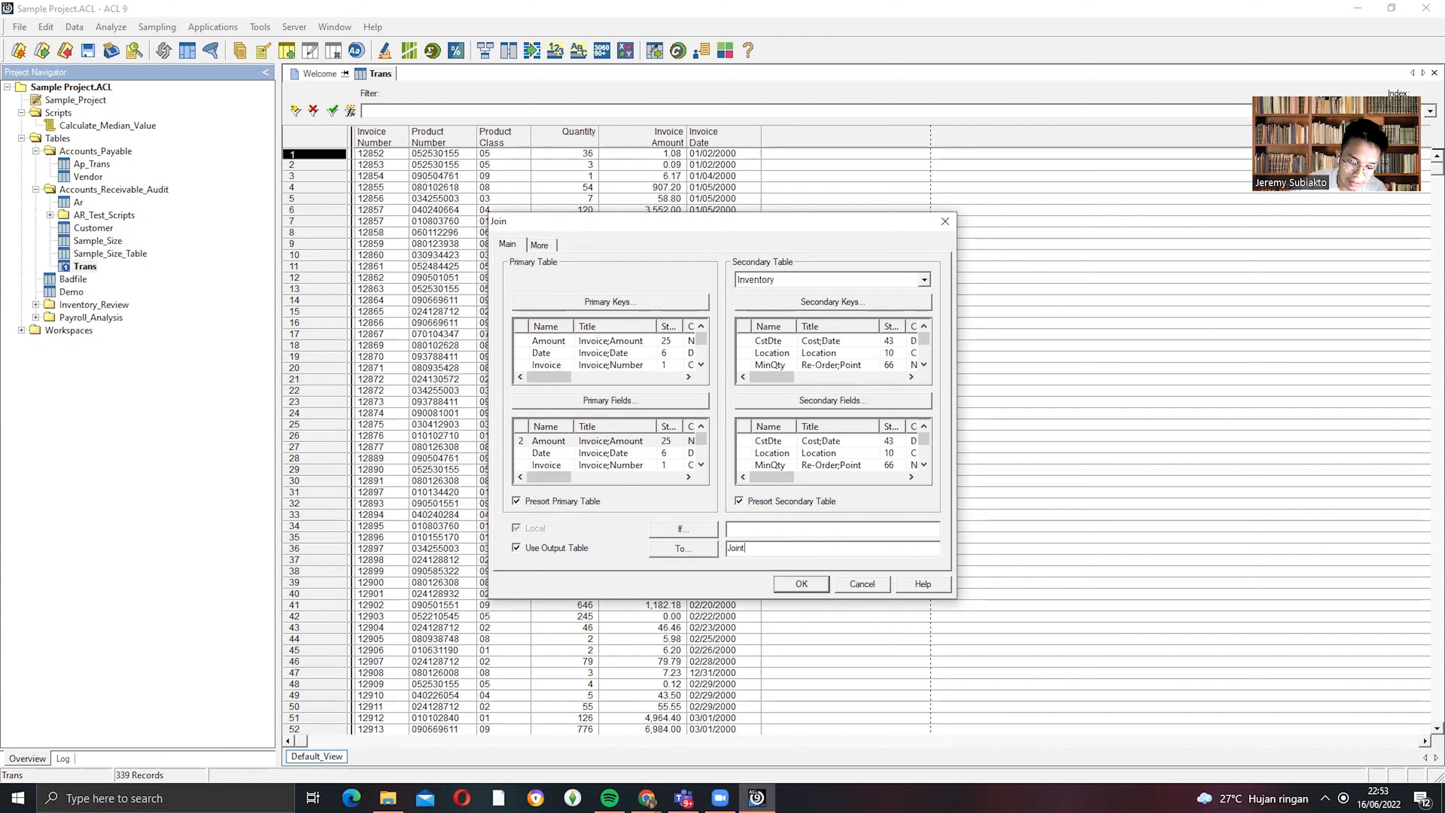
pyautogui.write('_Trans_Inveno')
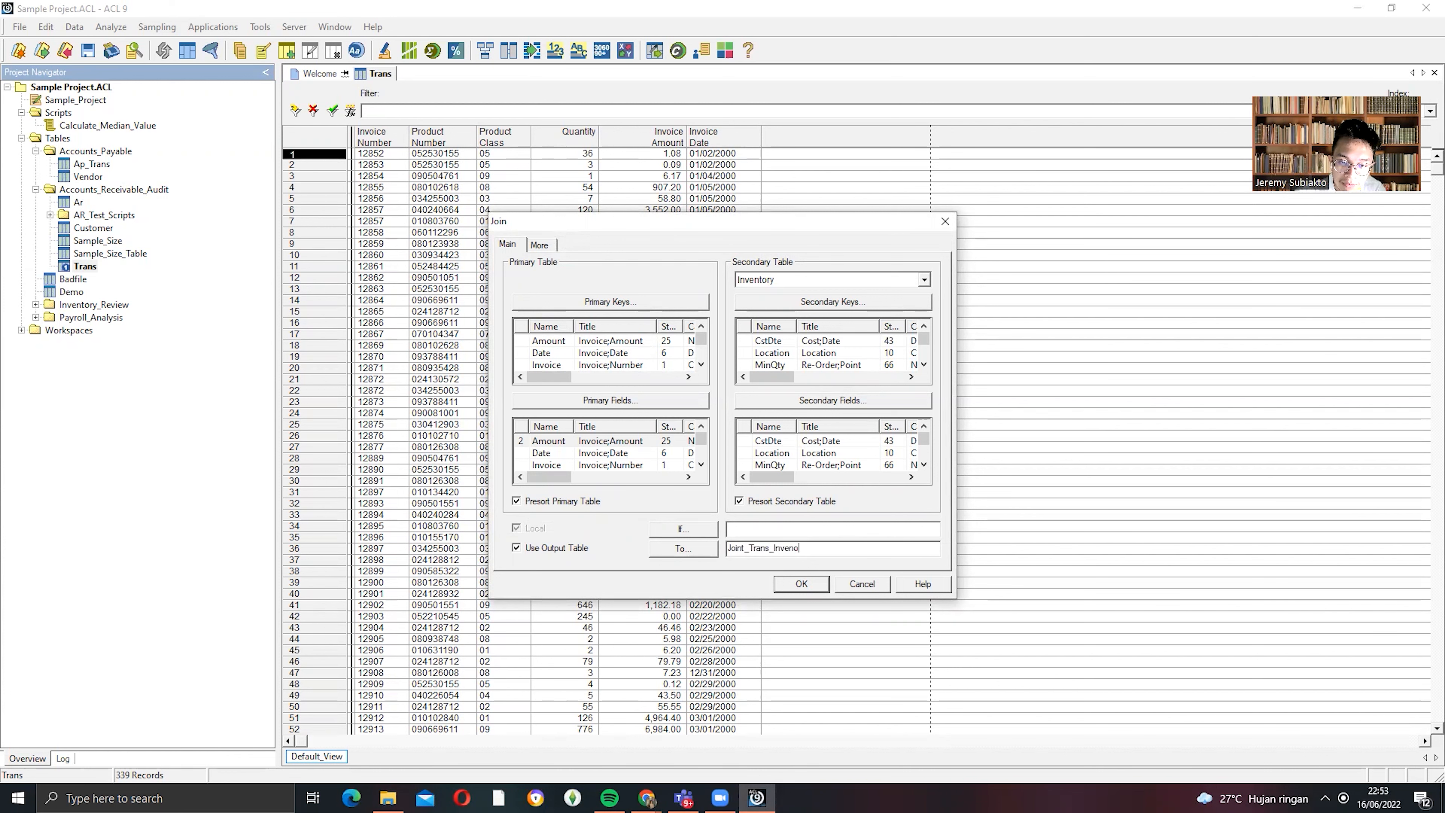
pyautogui.write('ory')
pyautogui.press('Return')
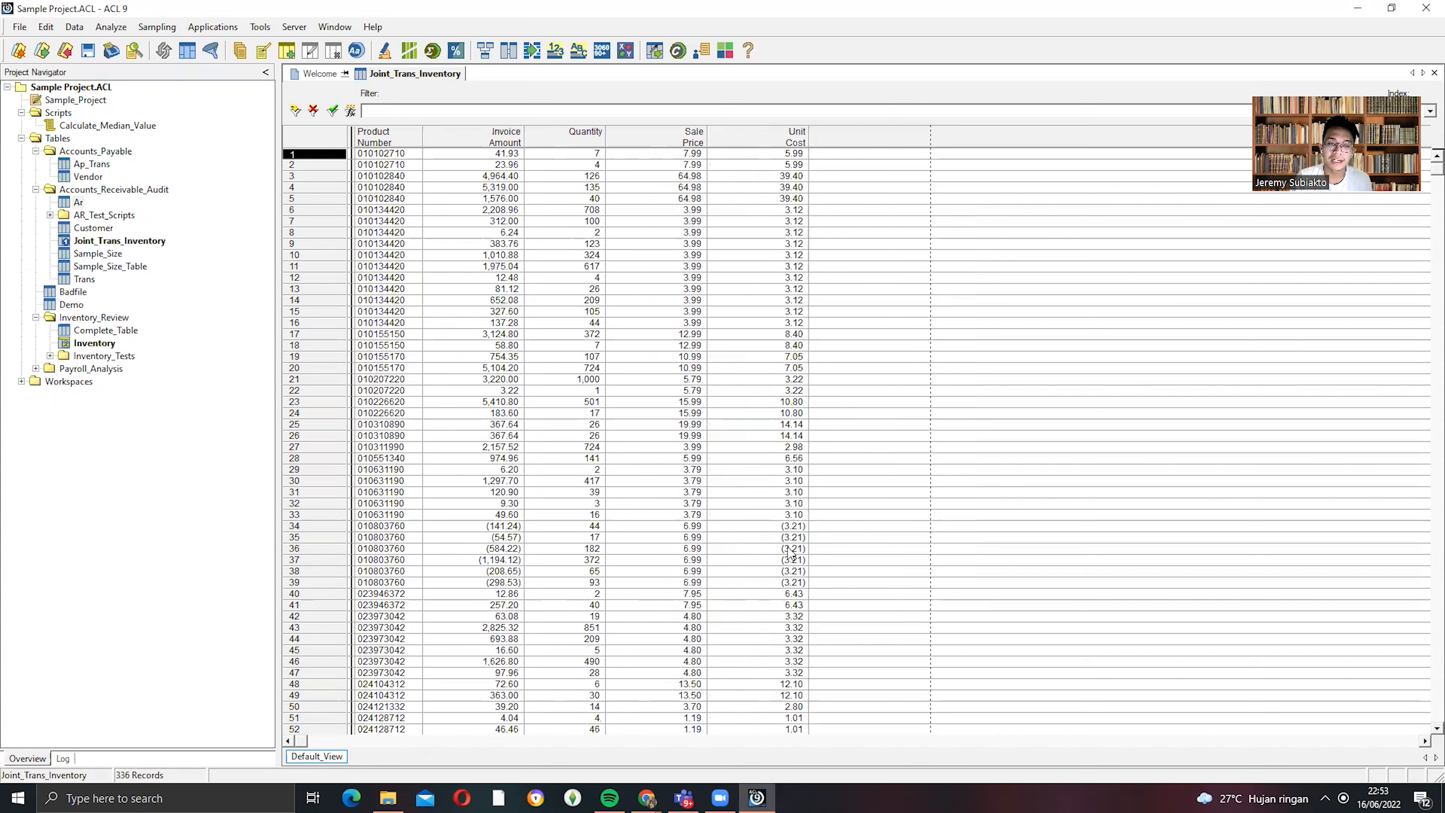
# - Examine how the invoice amount, quantity, sale price and unit cost columns relate in the joined table
pyautogui.click(487, 133)
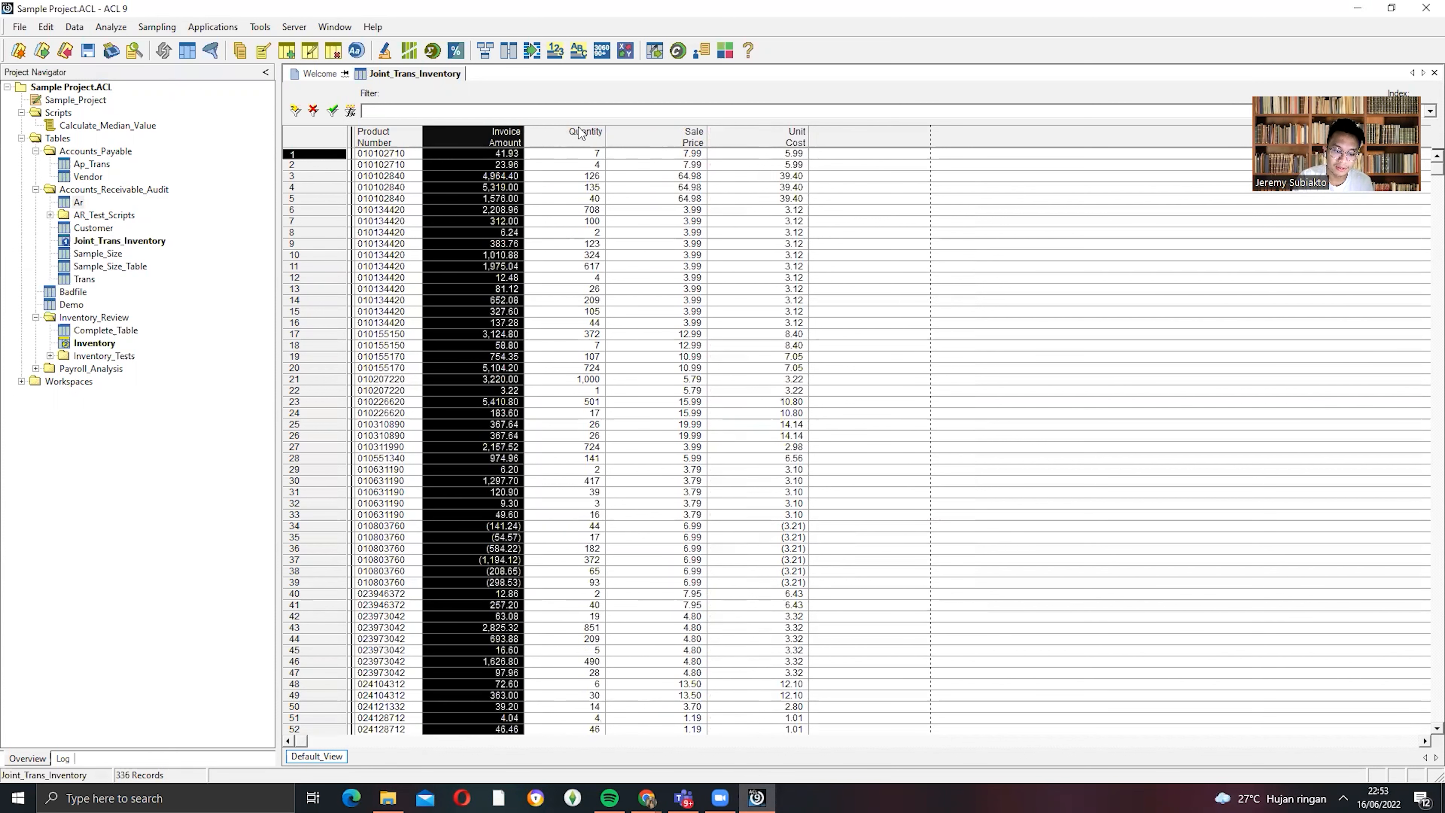
pyautogui.click(571, 134)
pyautogui.click(699, 133)
pyautogui.click(752, 140)
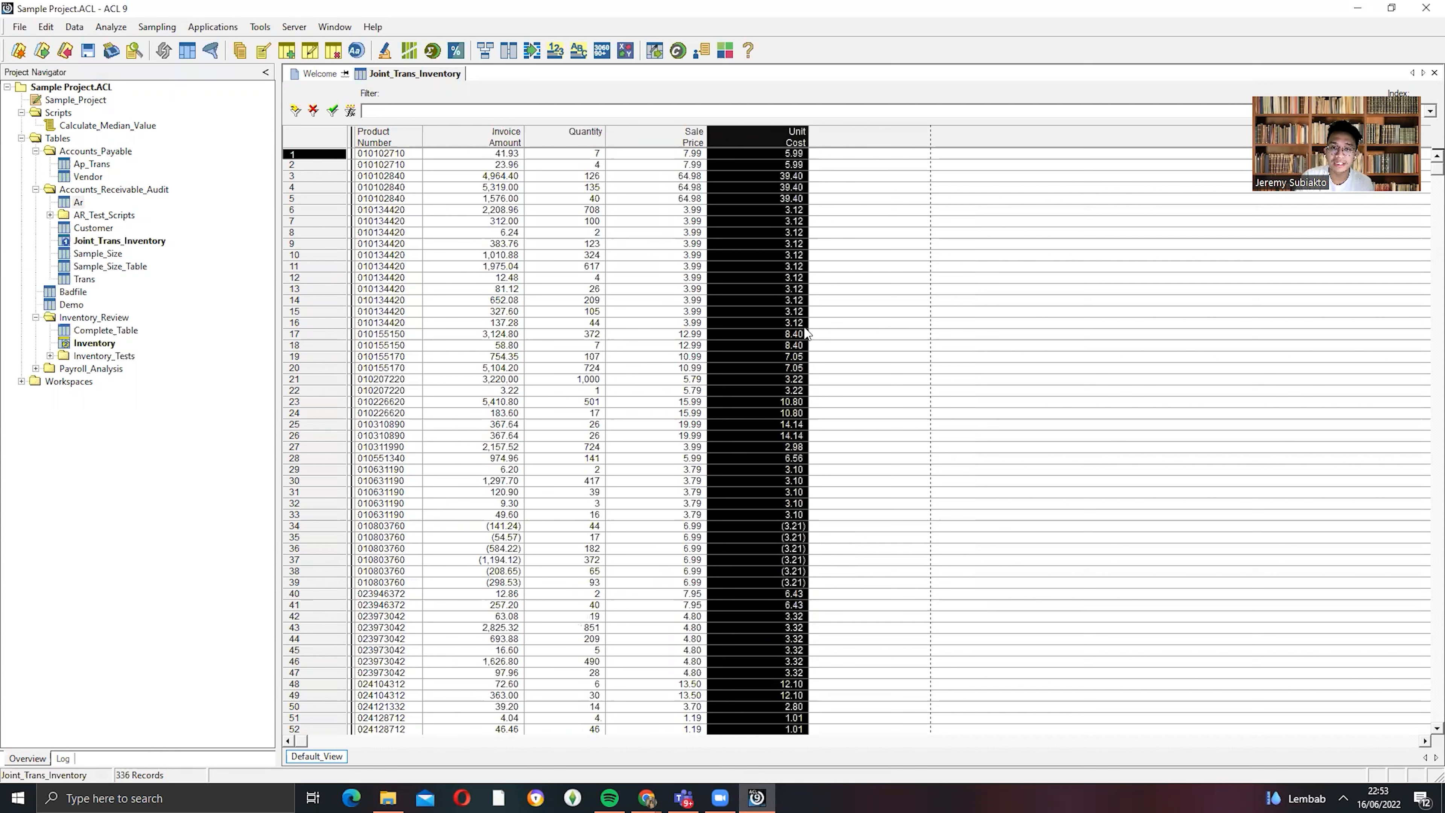
pyautogui.click(674, 149)
pyautogui.click(470, 144)
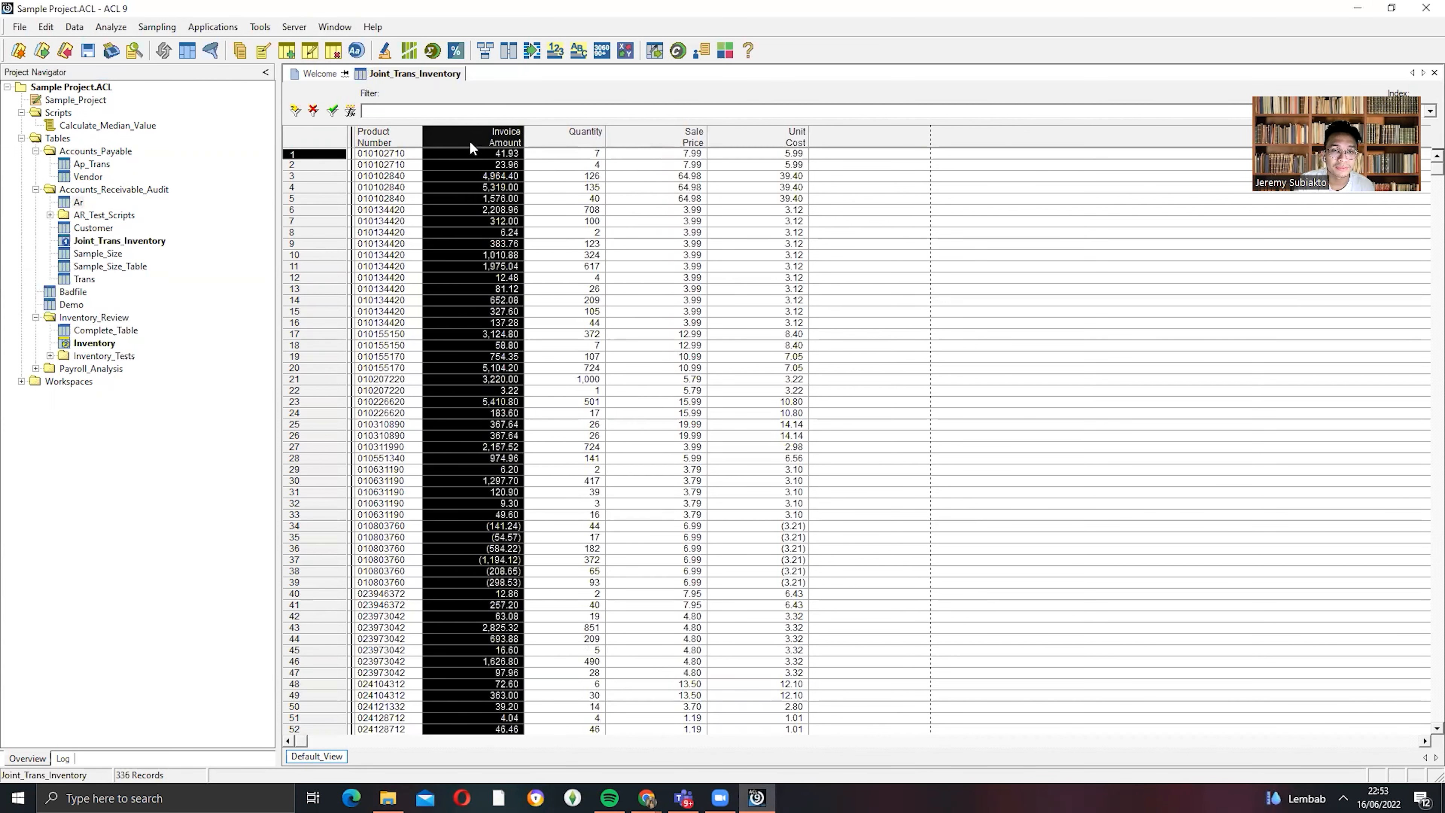
pyautogui.click(582, 135)
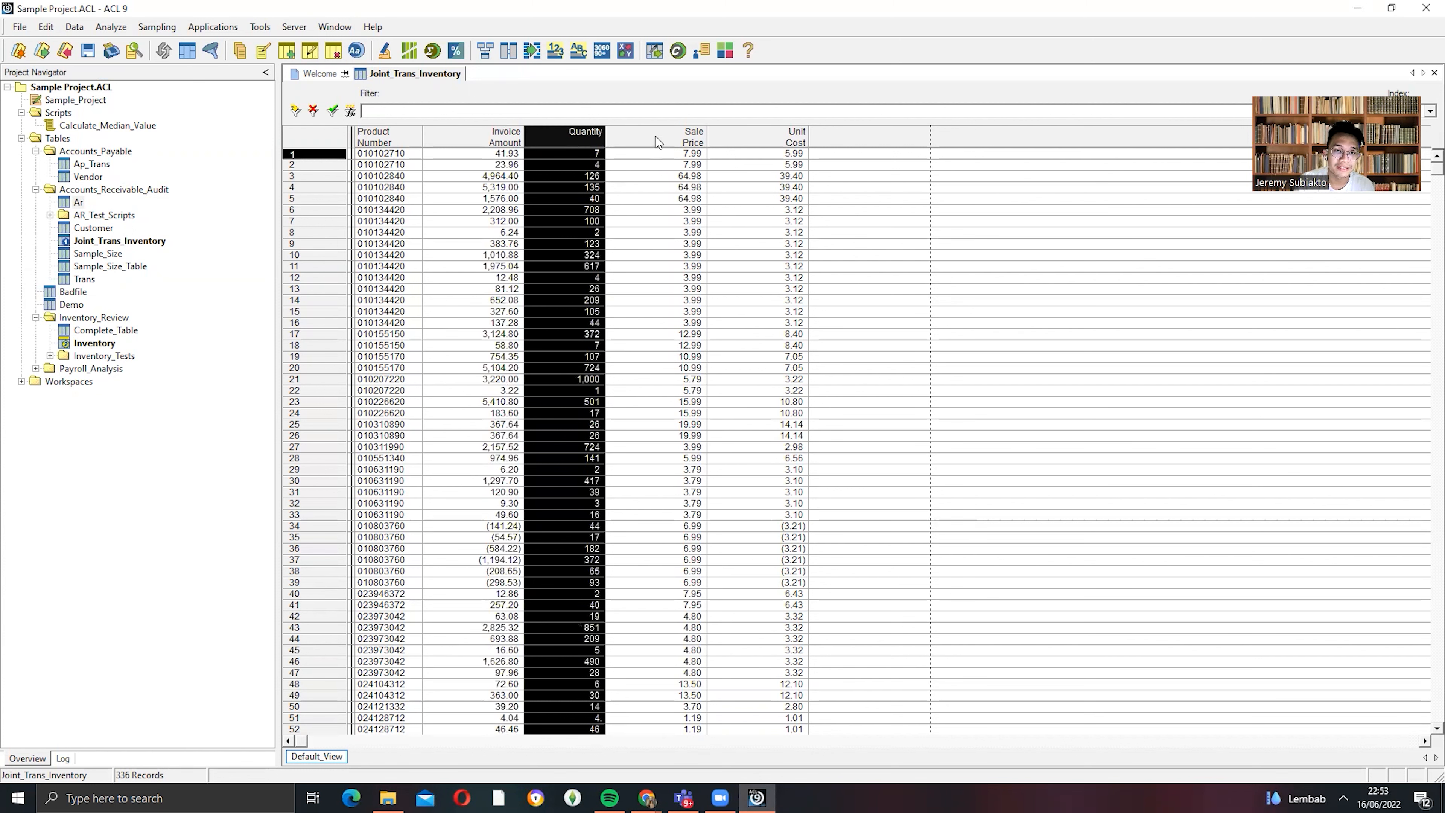
pyautogui.click(661, 139)
pyautogui.click(574, 143)
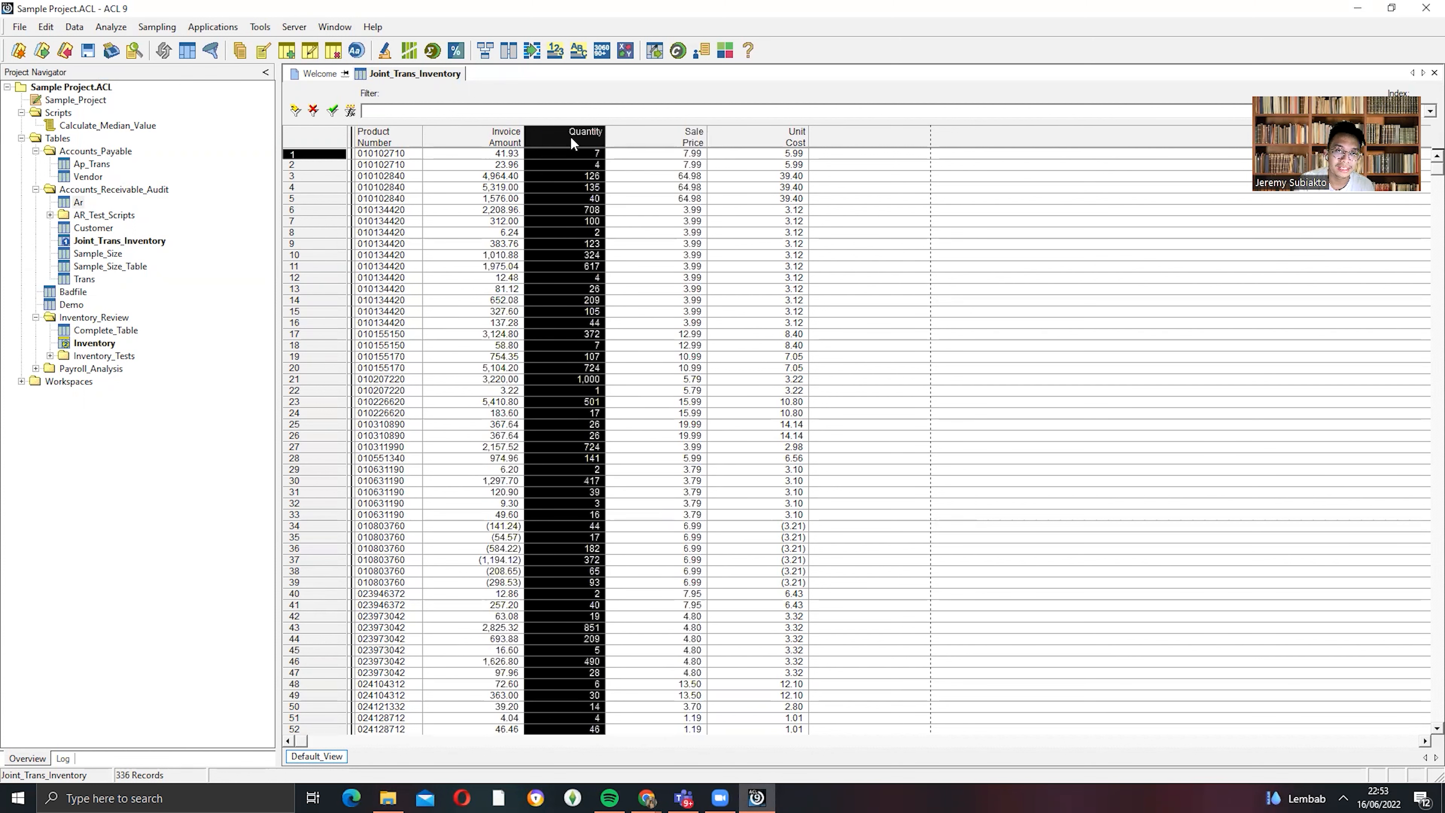
pyautogui.click(498, 152)
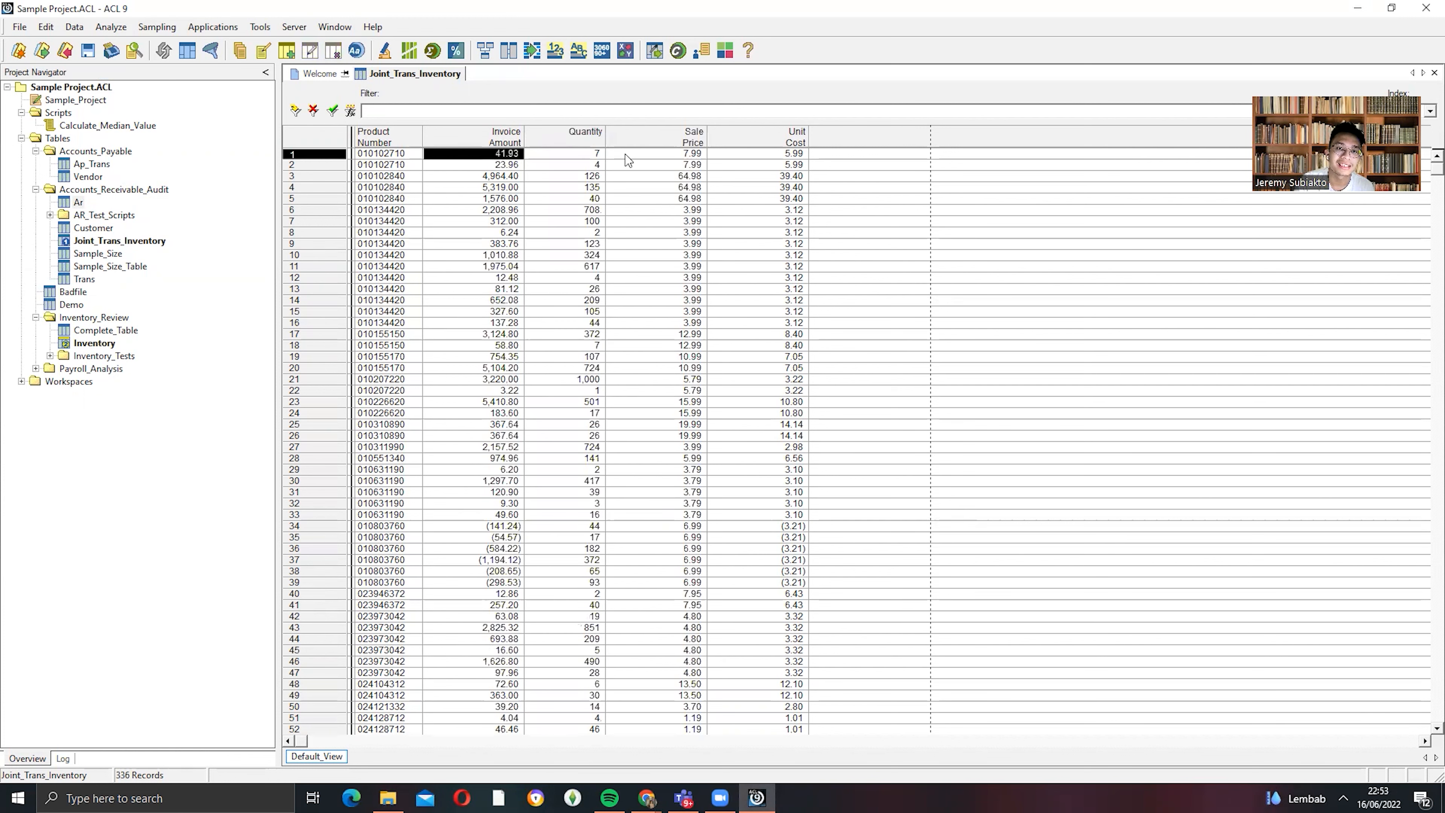
pyautogui.click(656, 159)
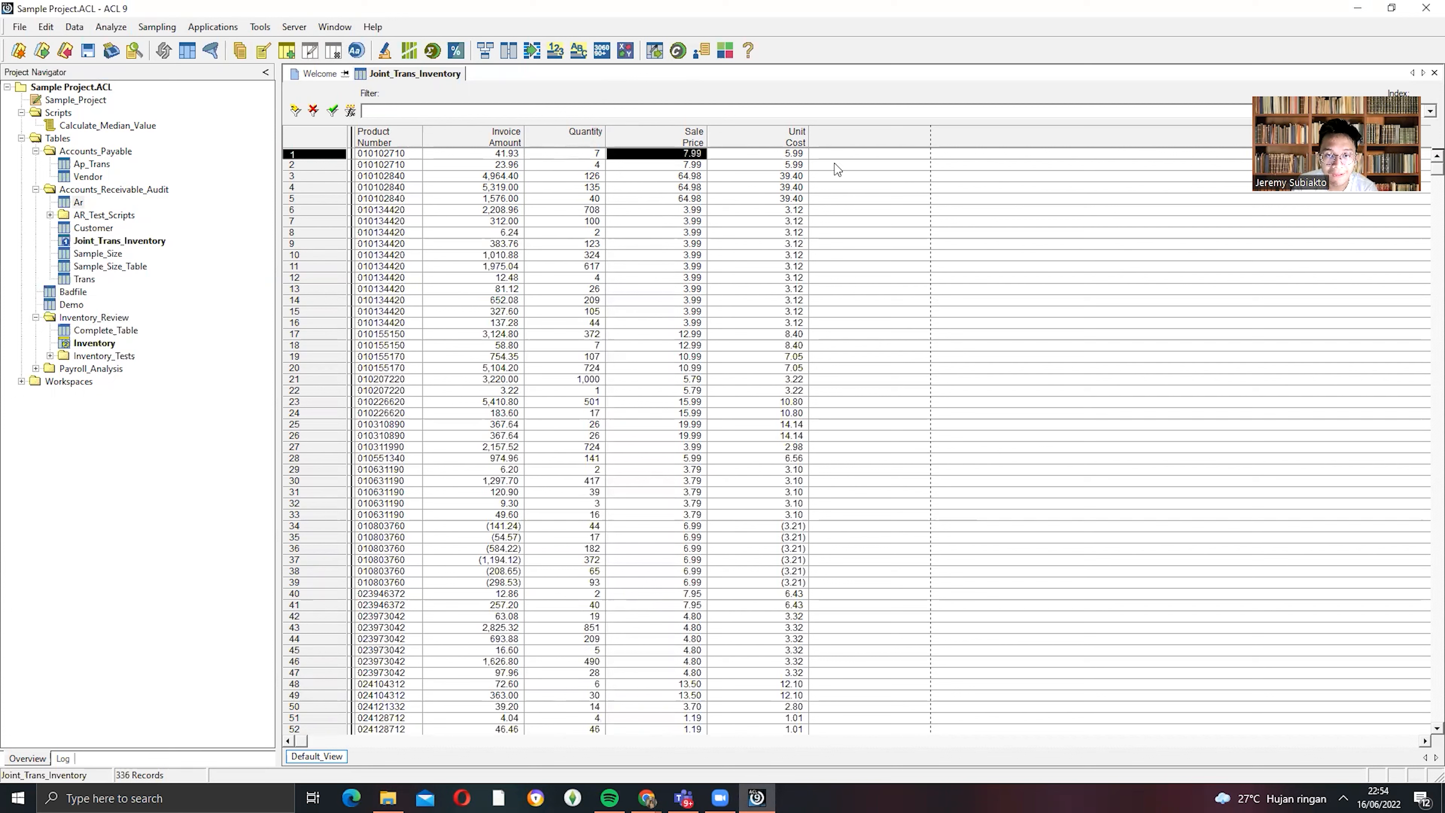
# - Start adding a column to the joined table's view and open its expression builder
pyautogui.rightClick(857, 167)
pyautogui.click(880, 200)
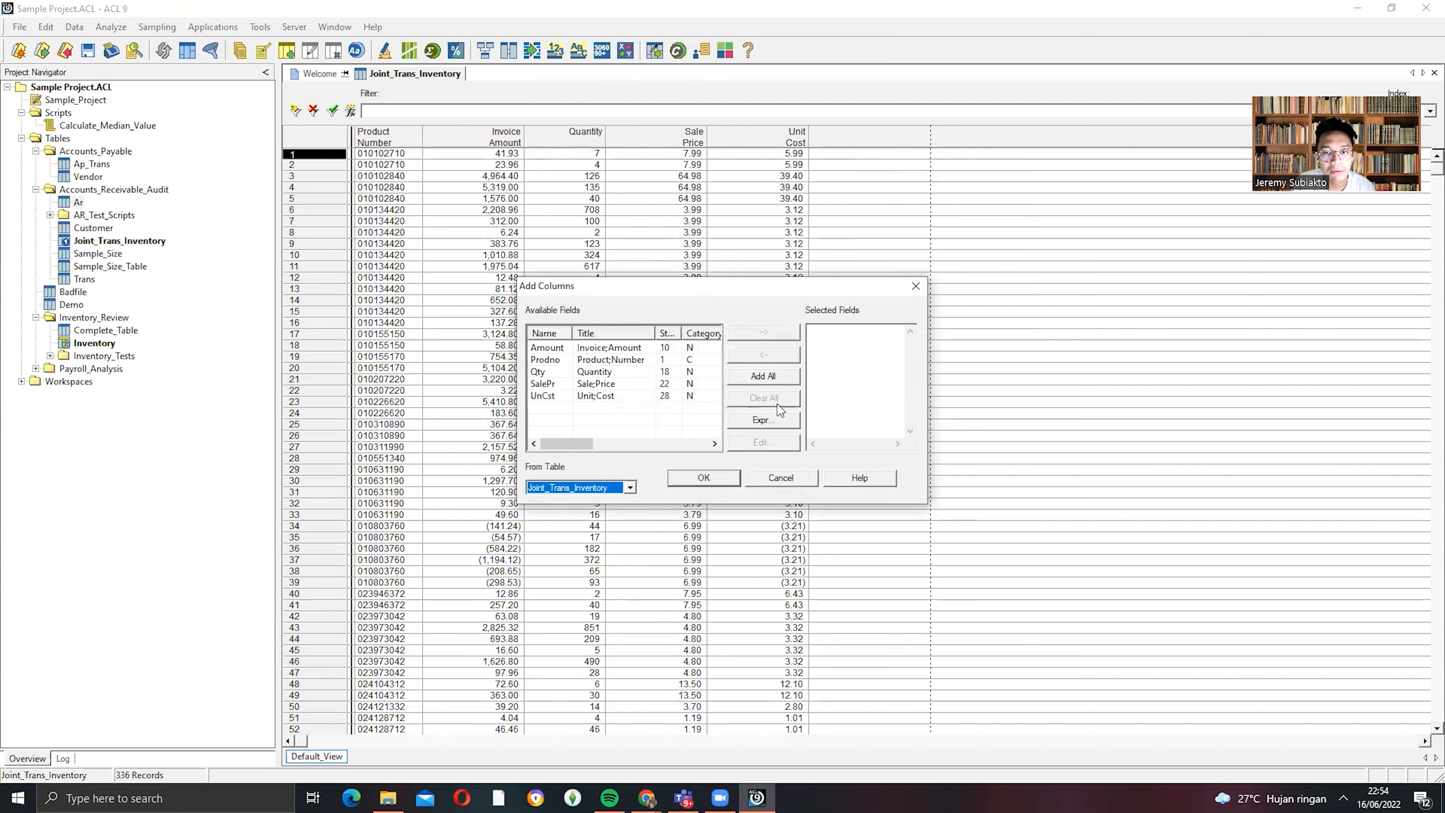
pyautogui.click(762, 419)
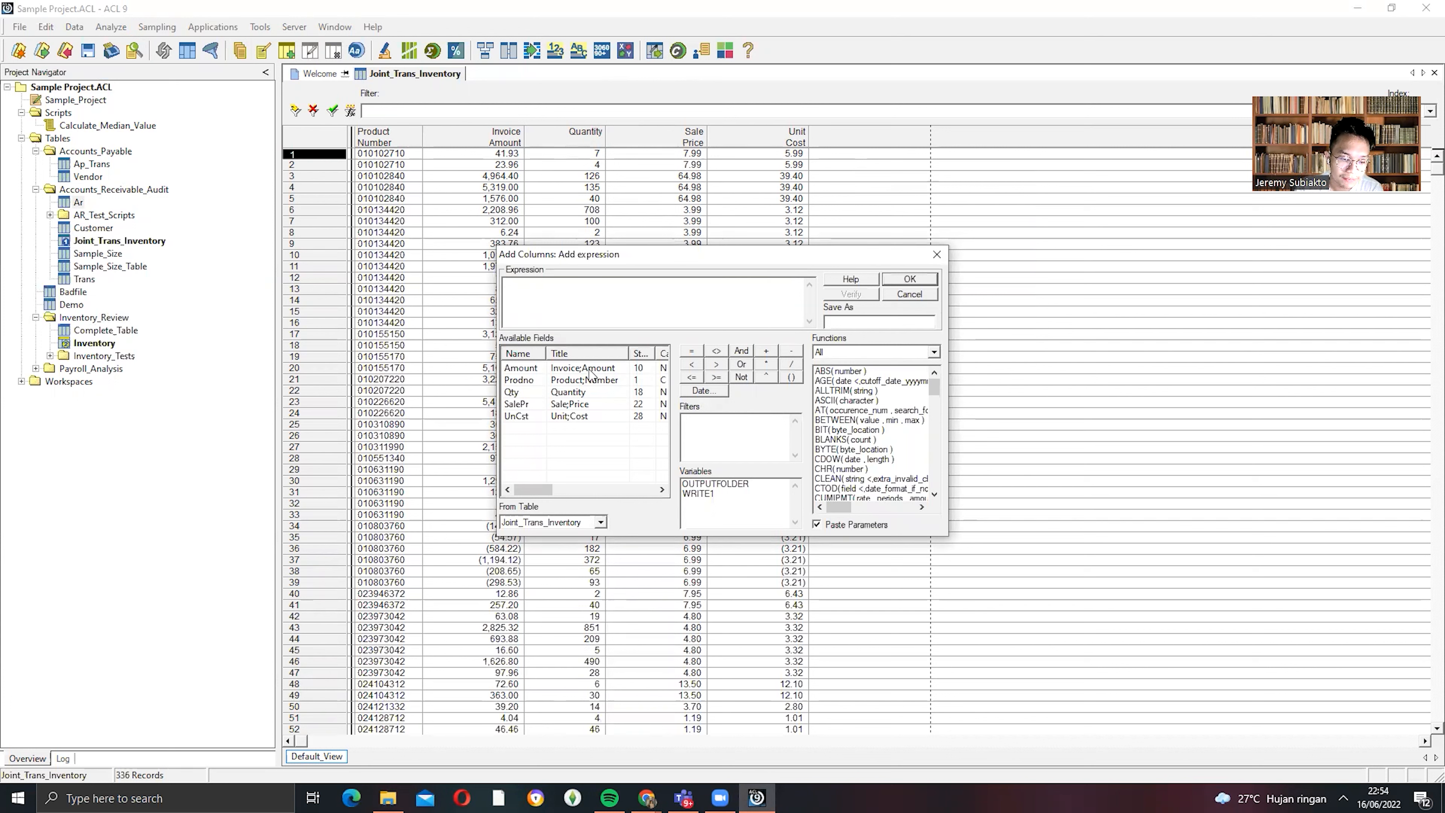
pyautogui.doubleClick(587, 418)
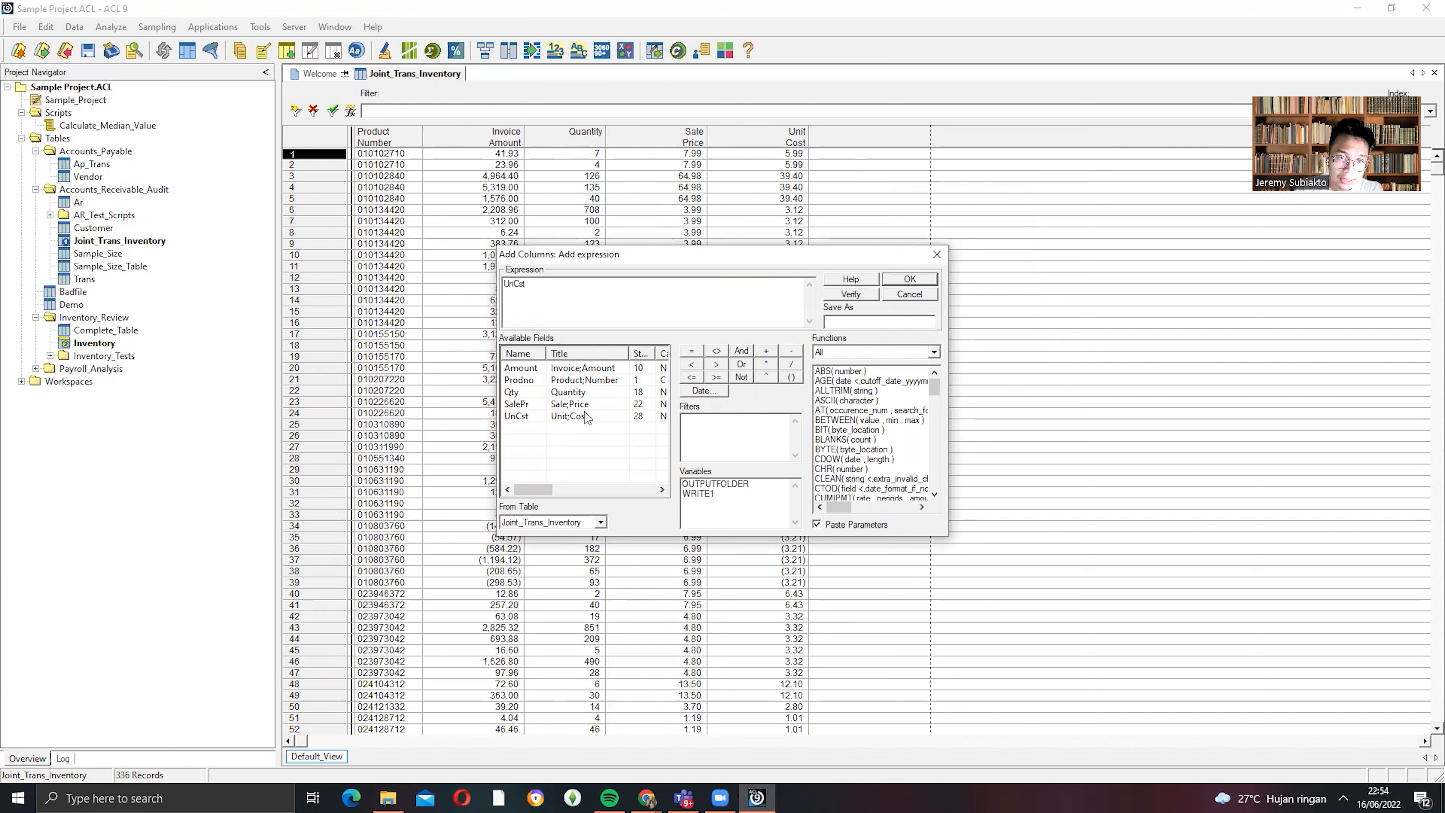
pyautogui.click(773, 367)
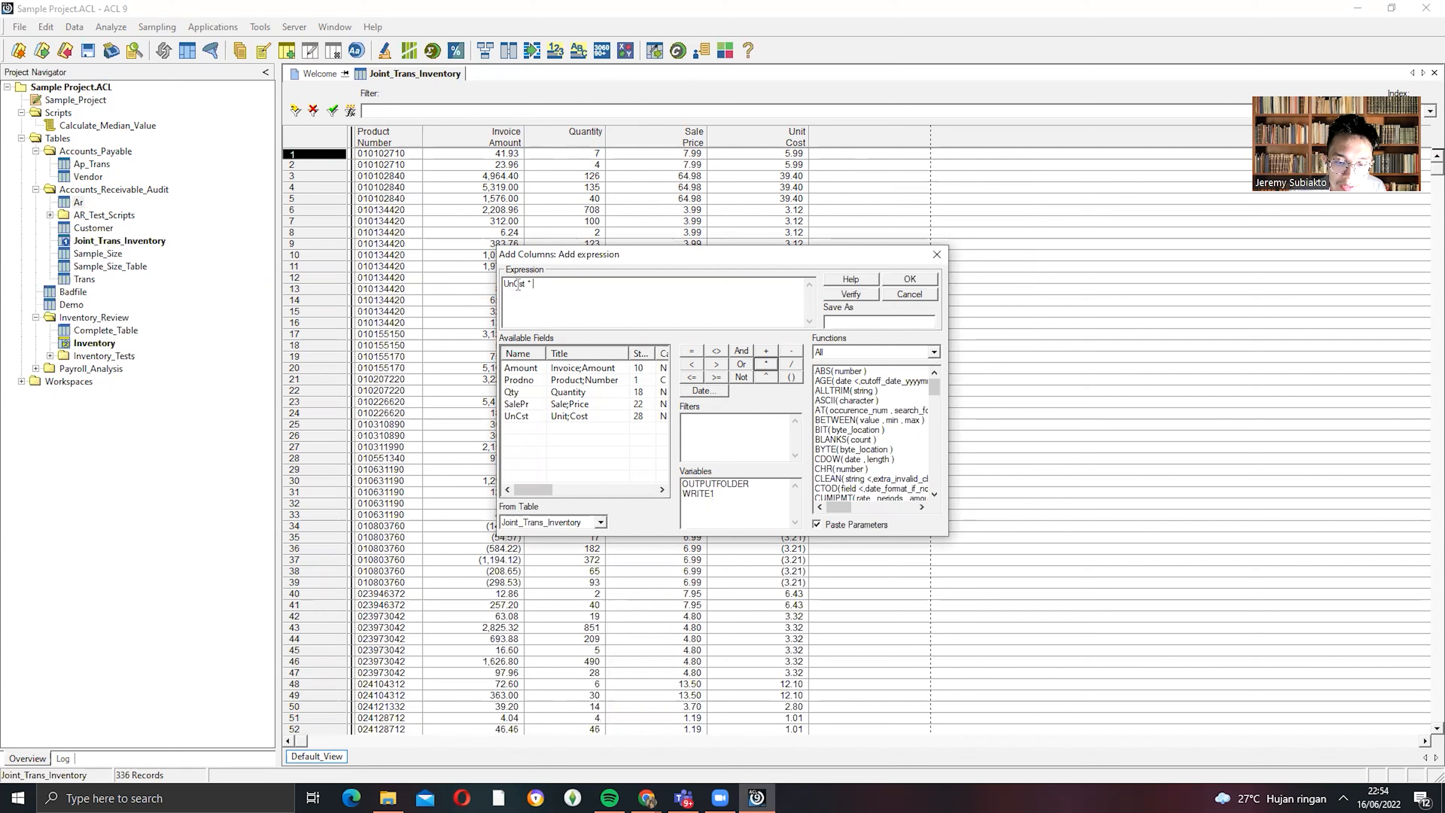
pyautogui.press('BackSpace')
pyautogui.press('BackSpace')
pyautogui.press('BackSpace')
pyautogui.press('BackSpace')
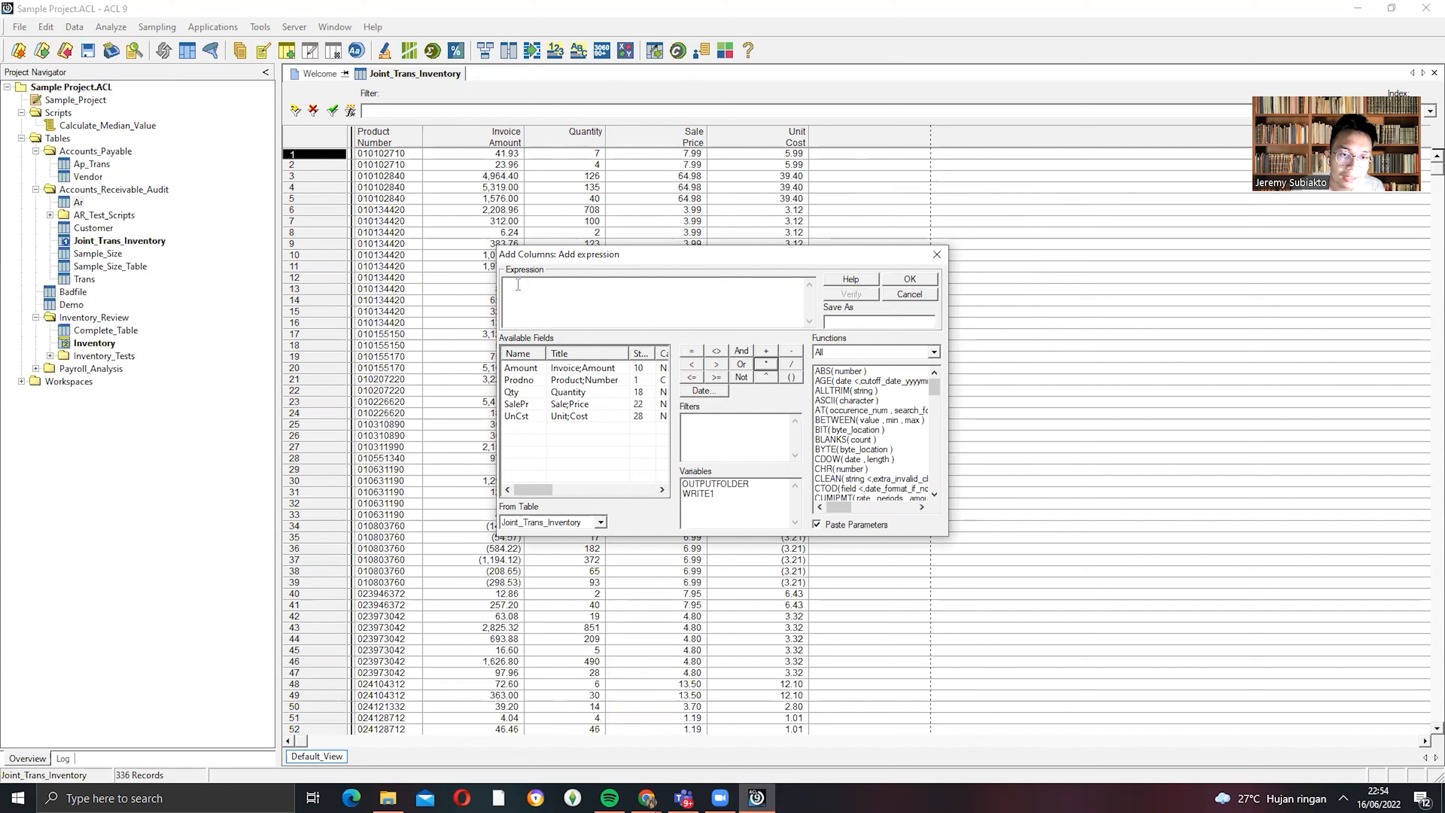
# - Build the expression Qty * UnCst and add it as a computed column to the view
pyautogui.doubleClick(573, 394)
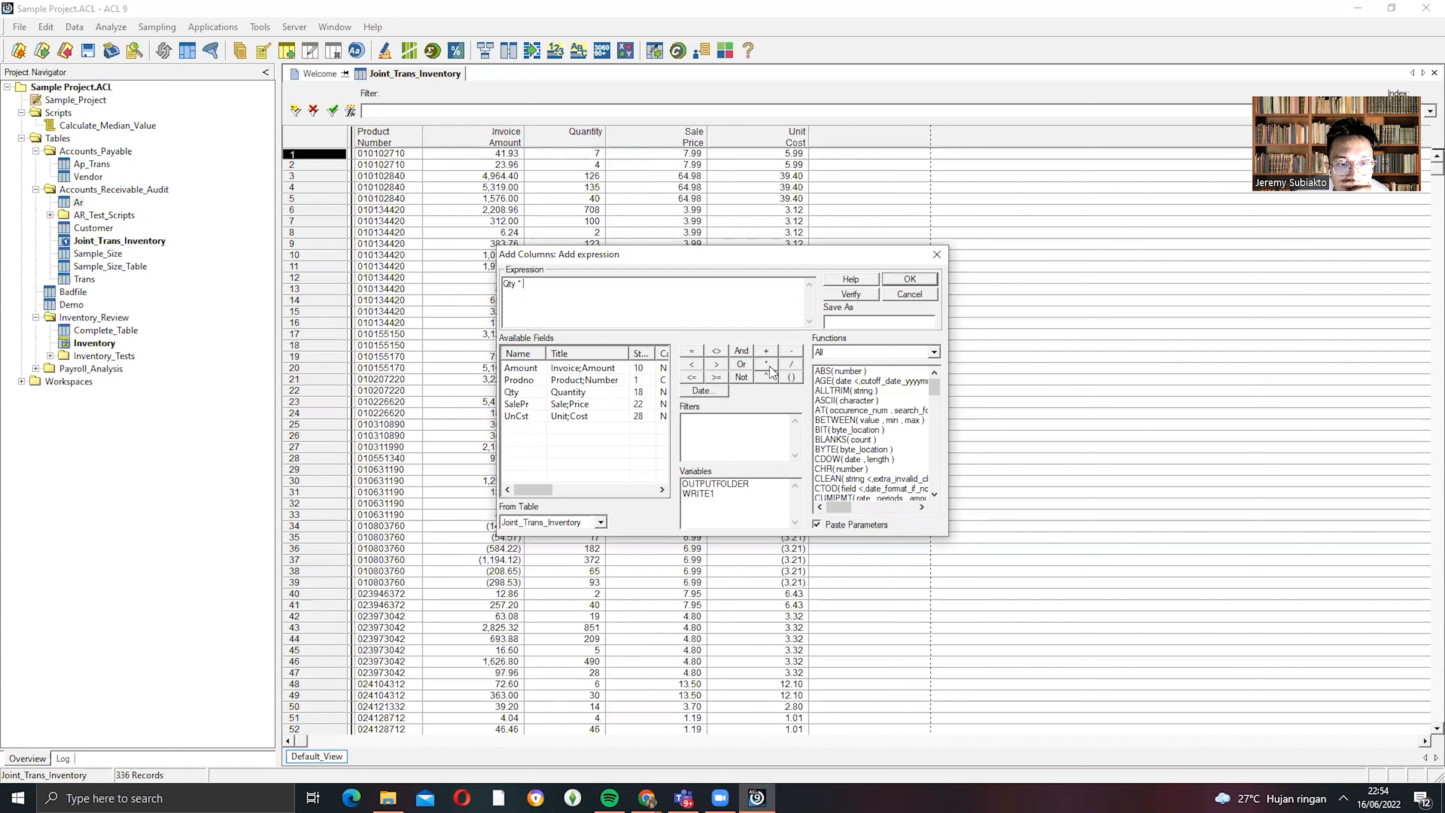
pyautogui.doubleClick(591, 418)
pyautogui.click(907, 279)
pyautogui.click(715, 478)
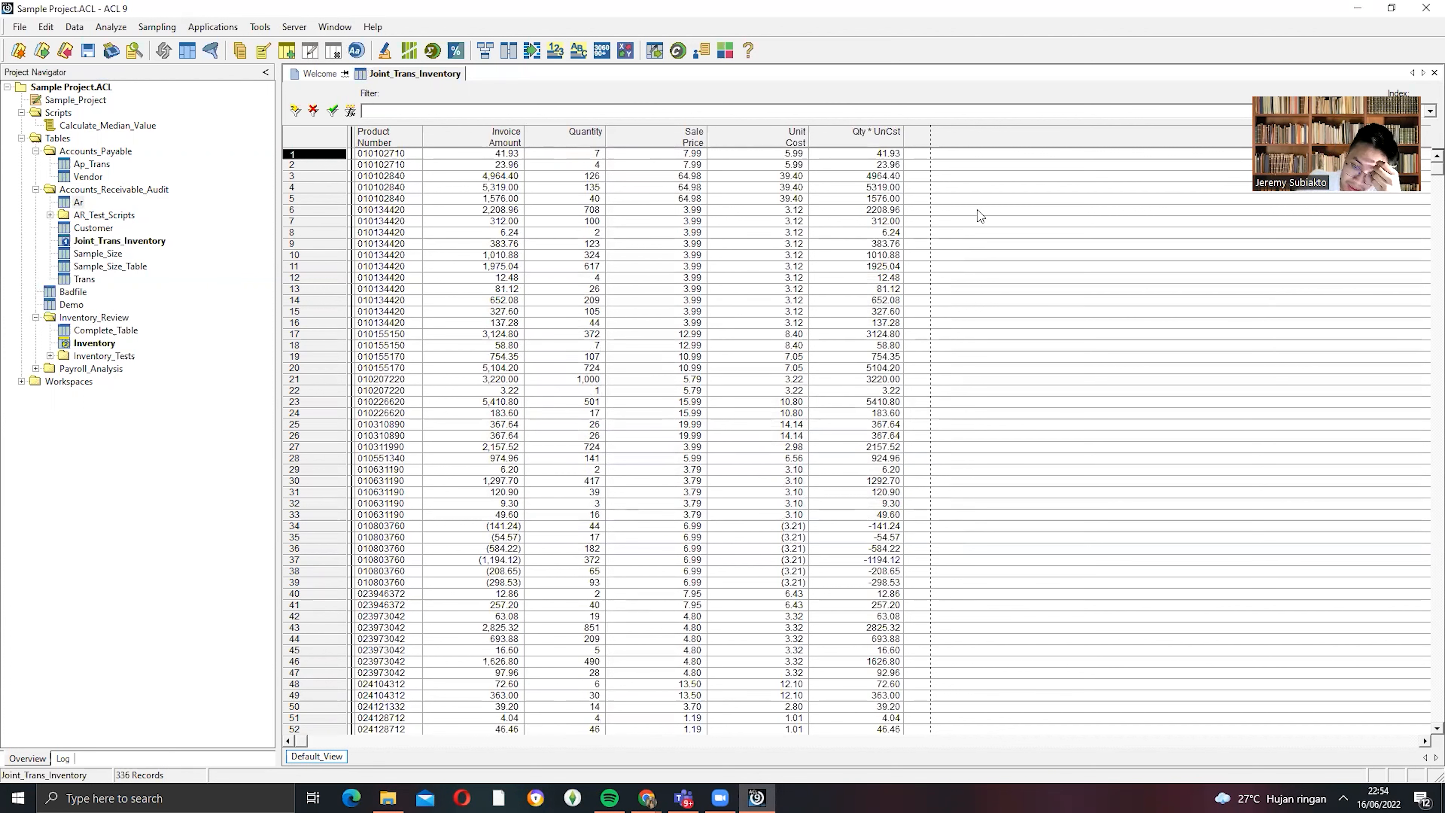
# - Examine the repeated product numbers in the joined table alongside the invoice amounts and the Qty * UnCst column
pyautogui.click(897, 193)
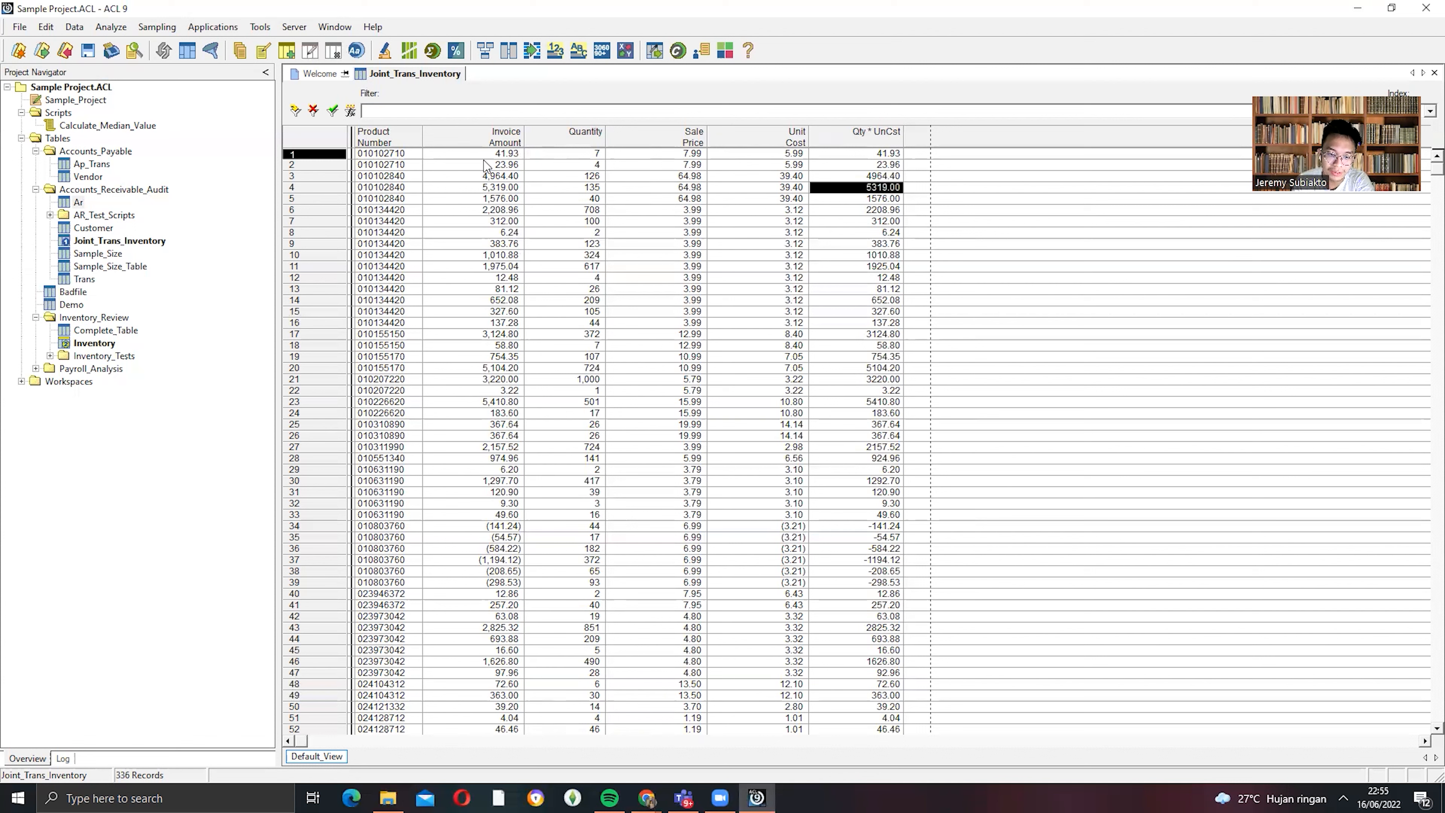
pyautogui.click(378, 154)
pyautogui.click(375, 175)
pyautogui.click(375, 198)
pyautogui.click(371, 165)
pyautogui.click(372, 155)
pyautogui.click(371, 188)
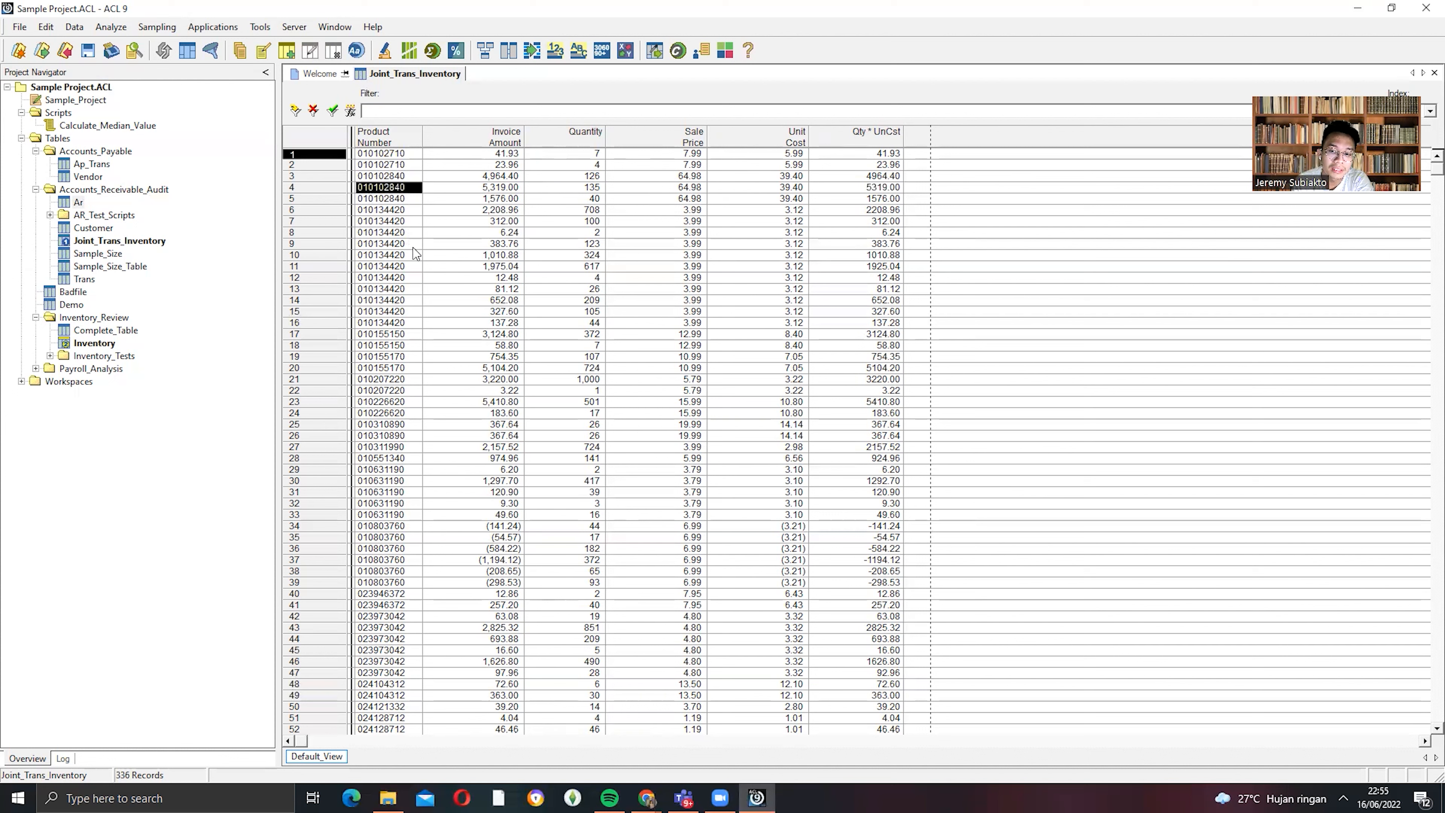
pyautogui.click(414, 265)
pyautogui.click(423, 346)
pyautogui.click(405, 348)
pyautogui.click(393, 188)
pyautogui.click(391, 154)
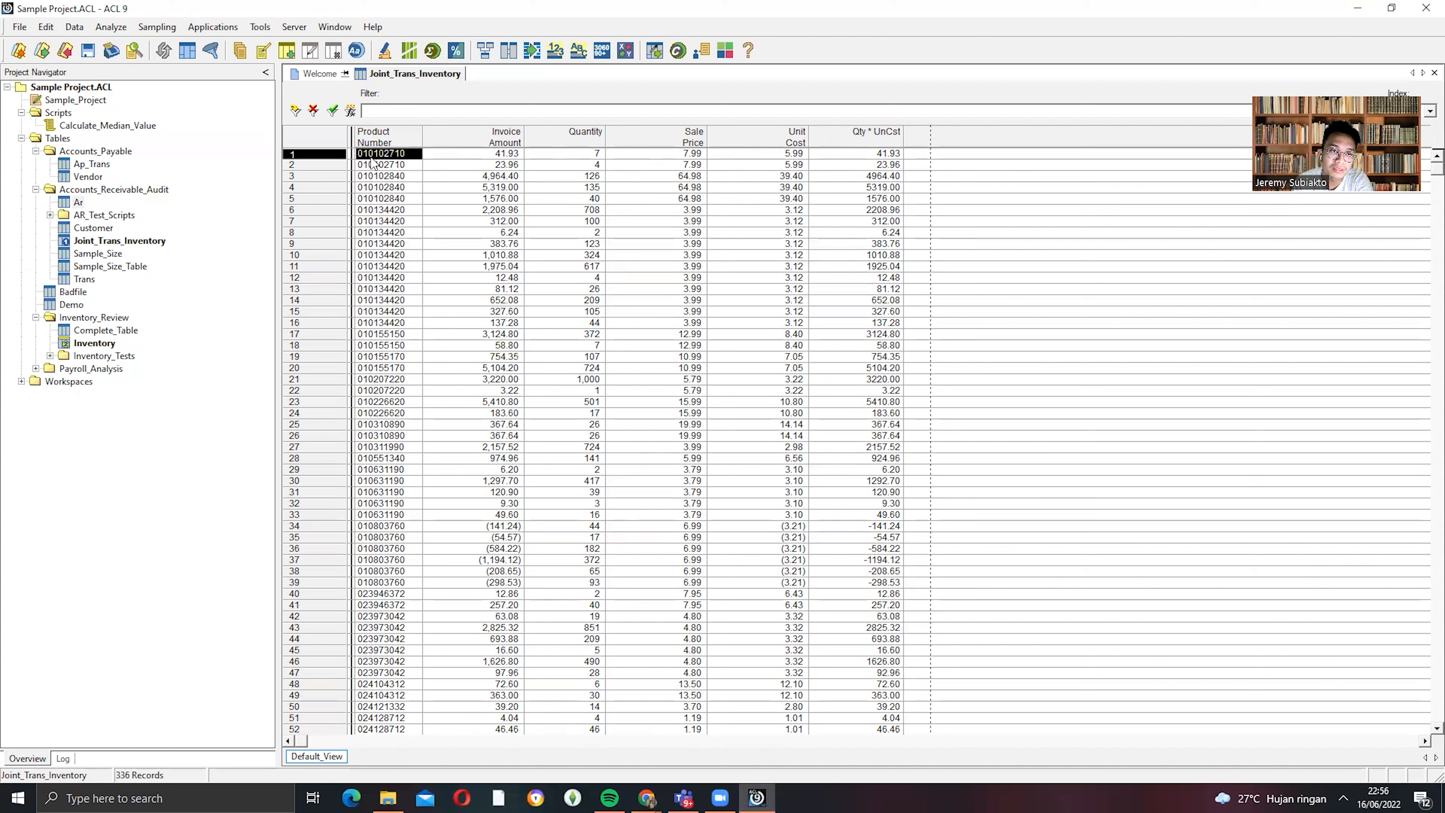
# - Switch to the exam document in Google Docs and paste the joined table's screenshot under Accounts Receivable question 1
pyautogui.click(376, 180)
pyautogui.click(372, 155)
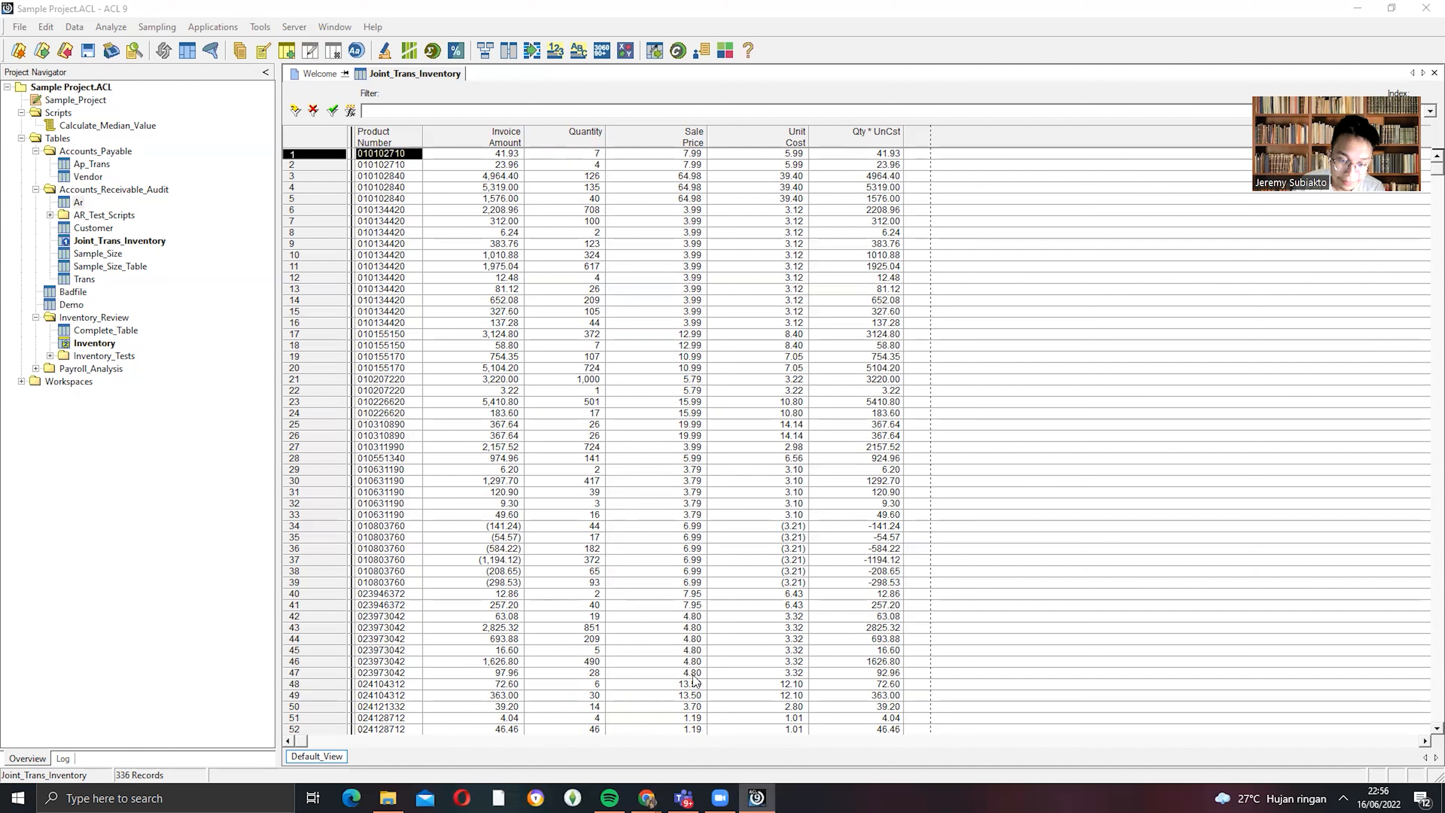
pyautogui.moveTo(647, 796)
pyautogui.click(679, 757)
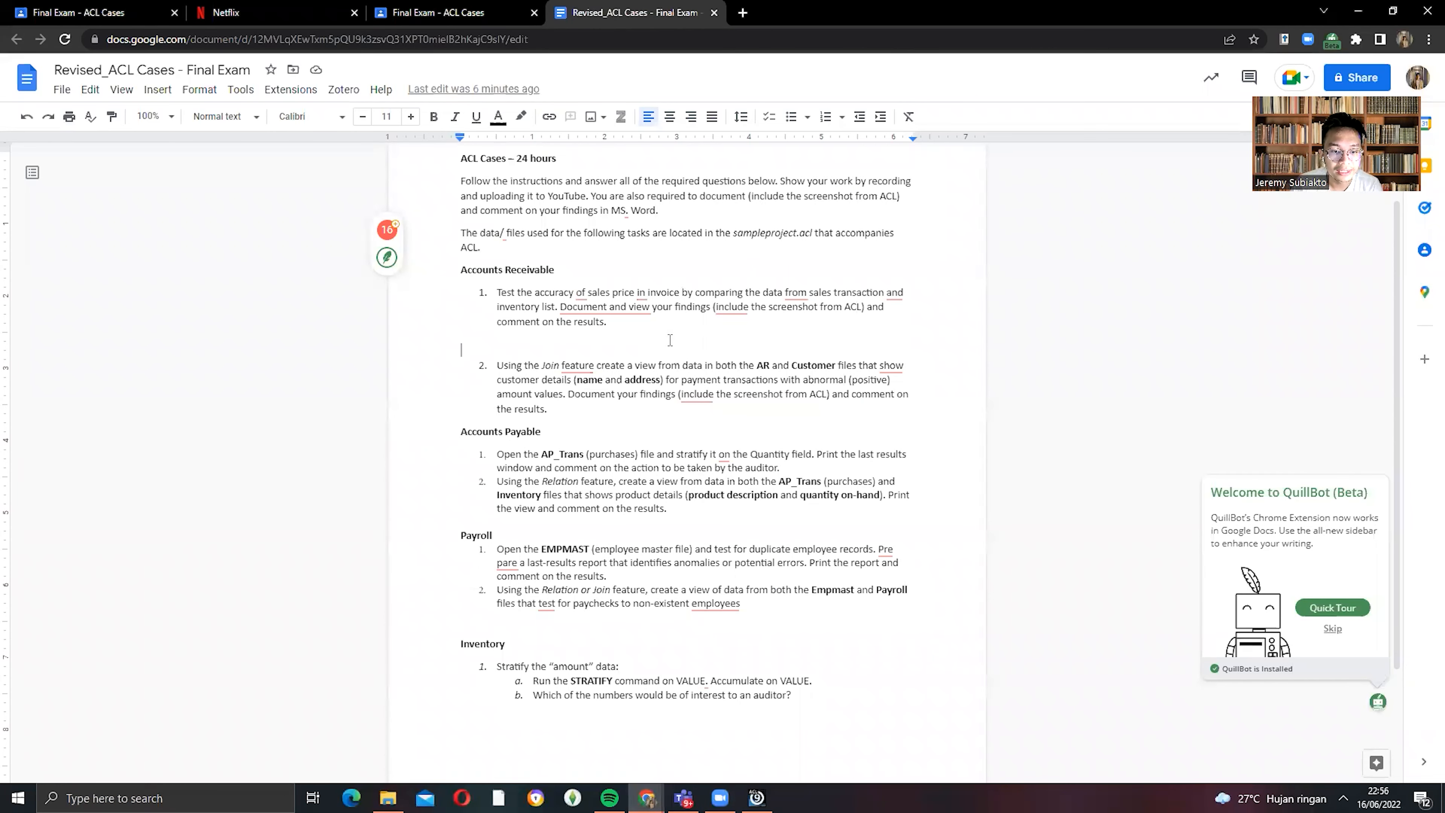
pyautogui.hotkey('ctrl', 'v')
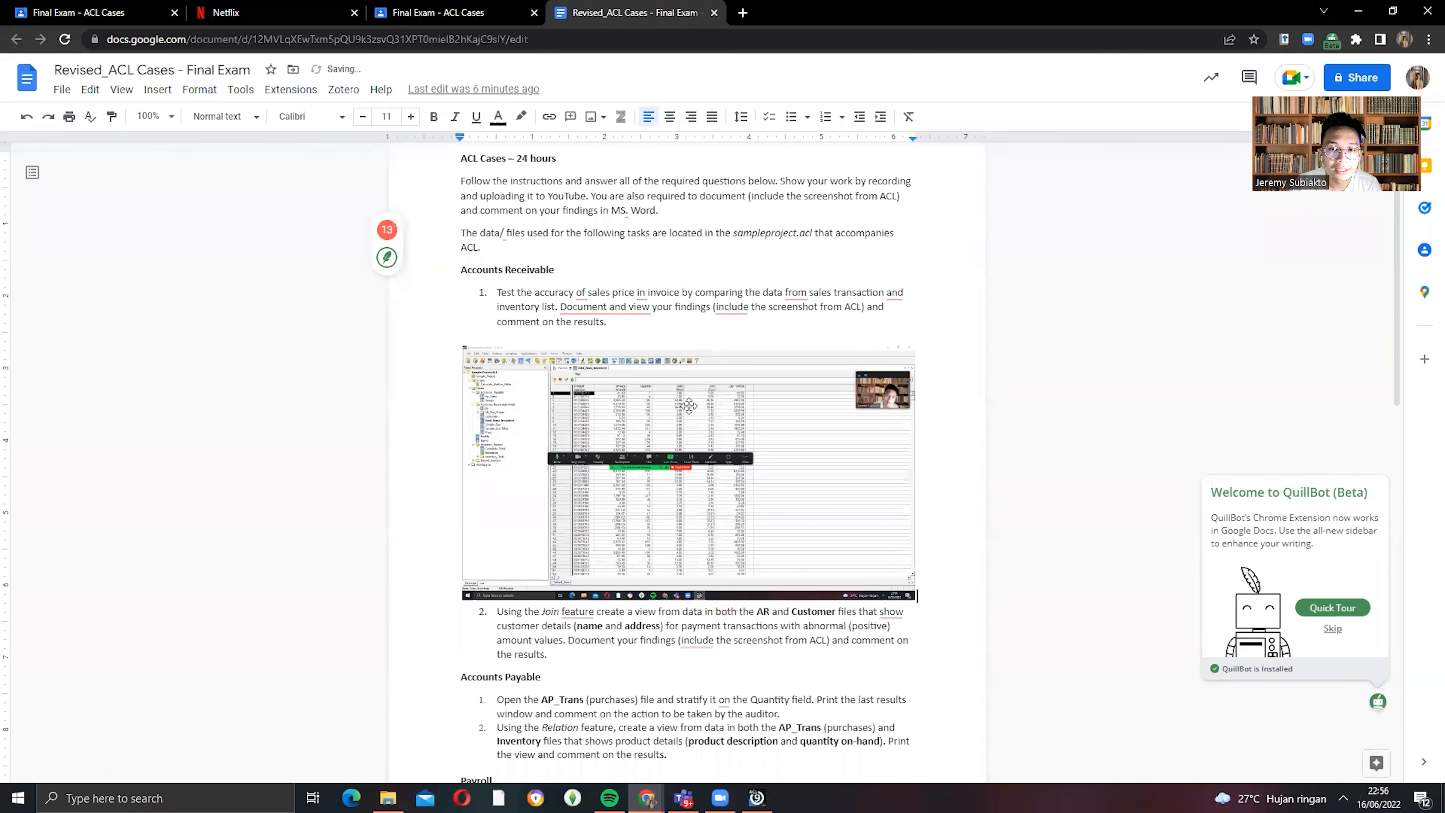
# - Read Accounts Receivable question 2 in the exam document for the required join files, customer details and amount condition
pyautogui.click(756, 797)
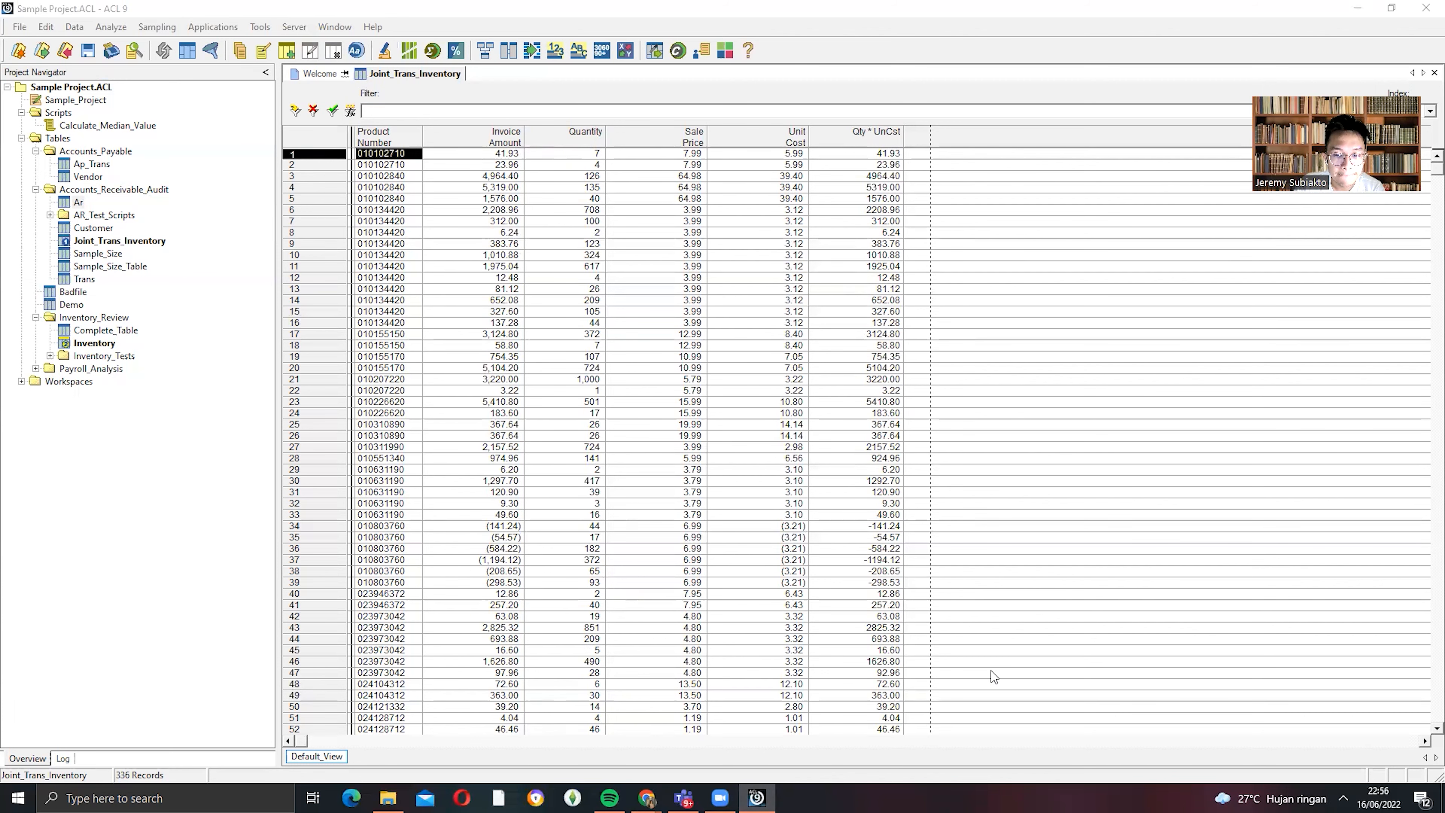
pyautogui.hotkey('alt', 'Tab')
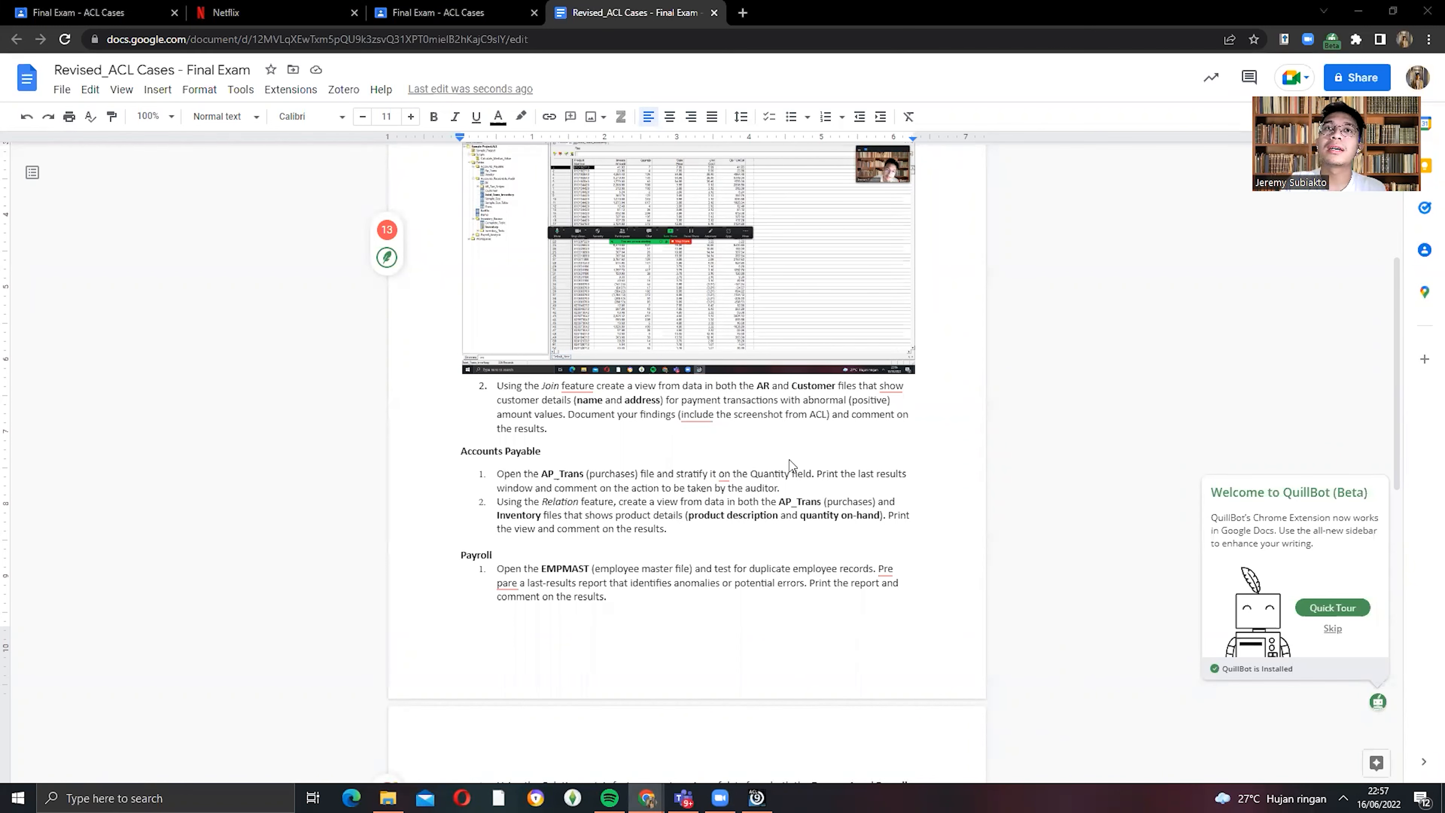
pyautogui.click(620, 425)
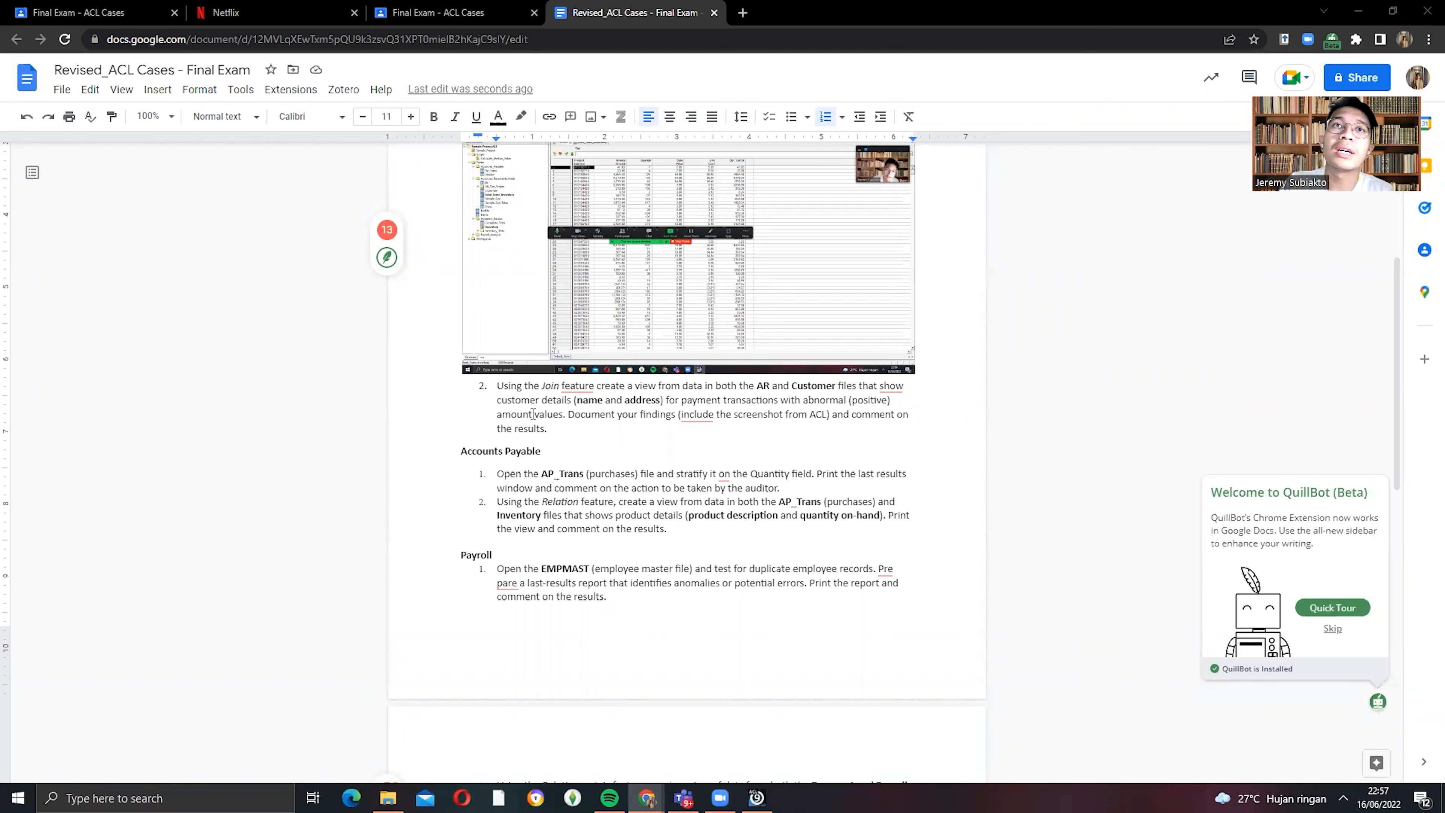
pyautogui.click(494, 387)
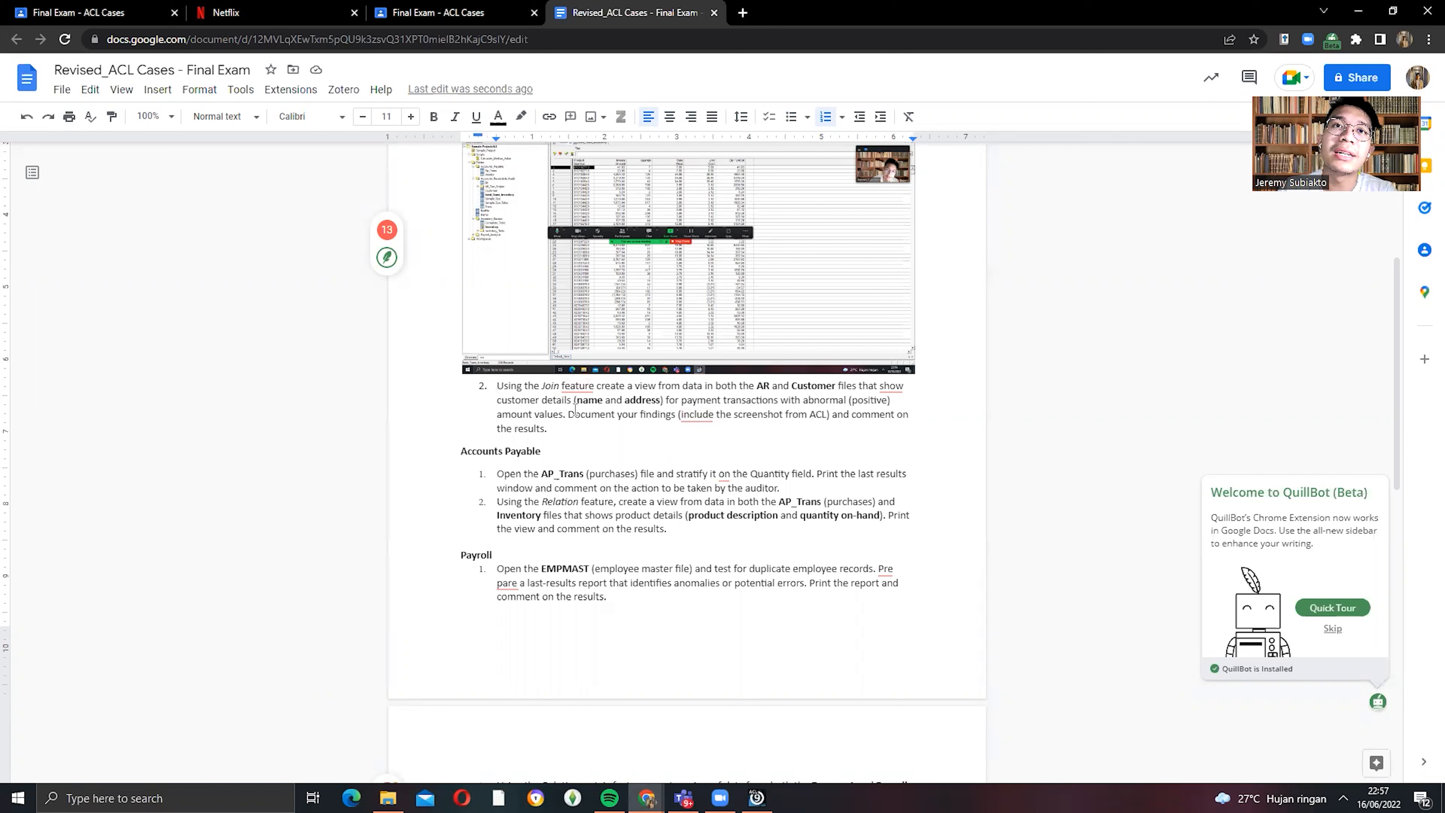
pyautogui.click(707, 400)
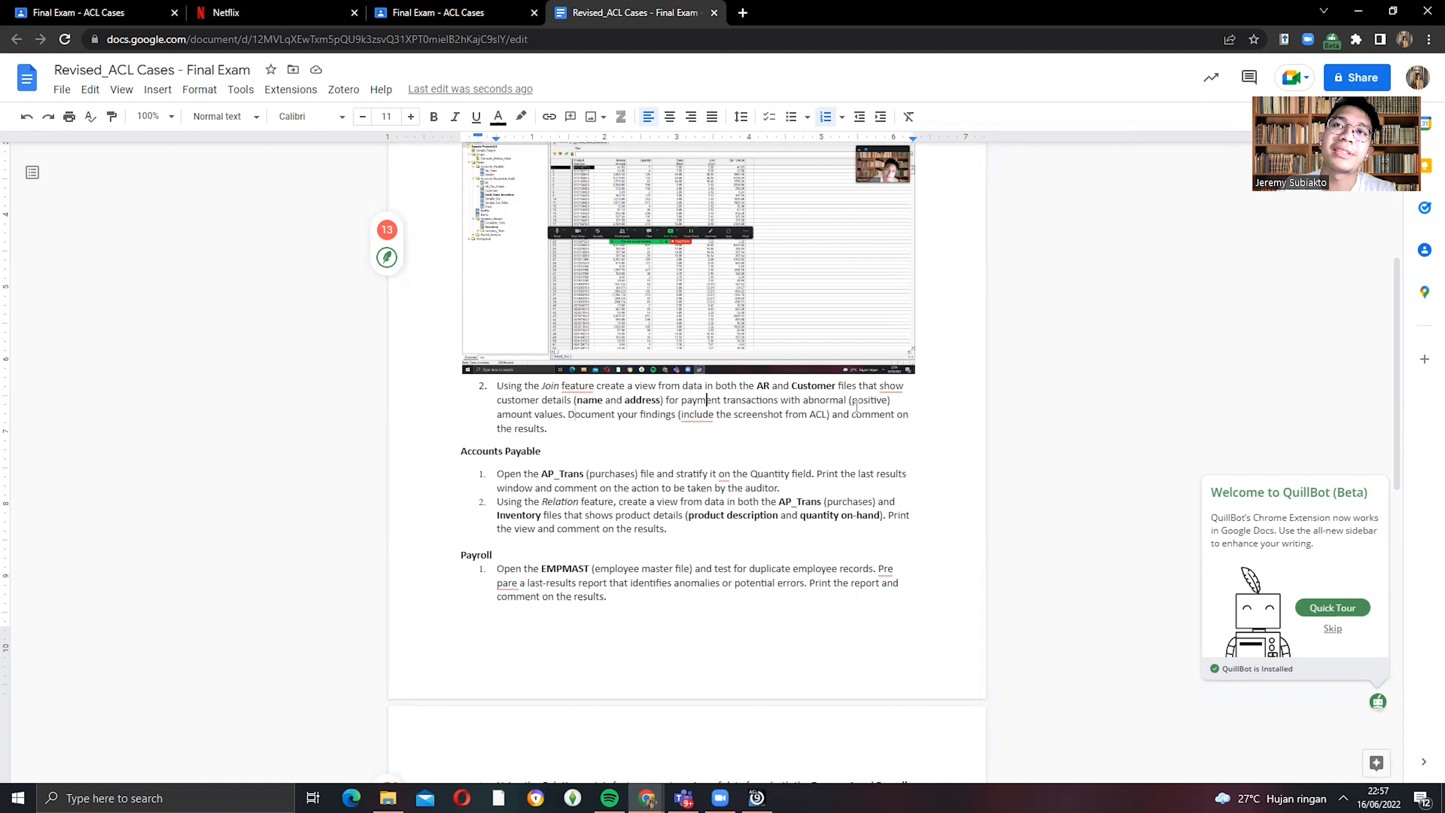
pyautogui.doubleClick(841, 400)
pyautogui.moveTo(842, 401); pyautogui.dragTo(893, 399)
pyautogui.click(717, 400)
pyautogui.click(517, 414)
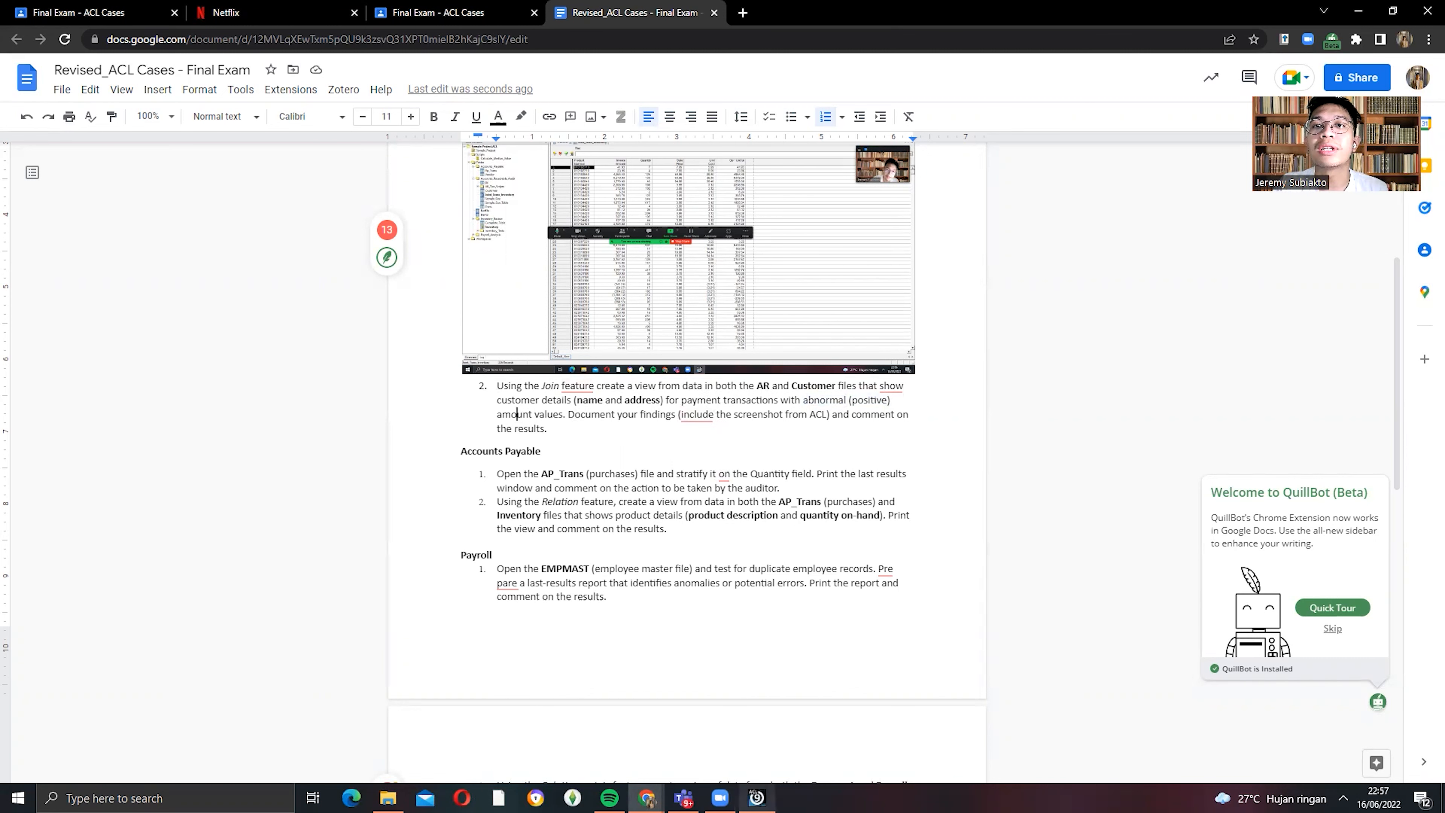
# - Switch to ACL and open the Ar table, saving the changes made to Joint_Trans_Inventory
pyautogui.click(756, 797)
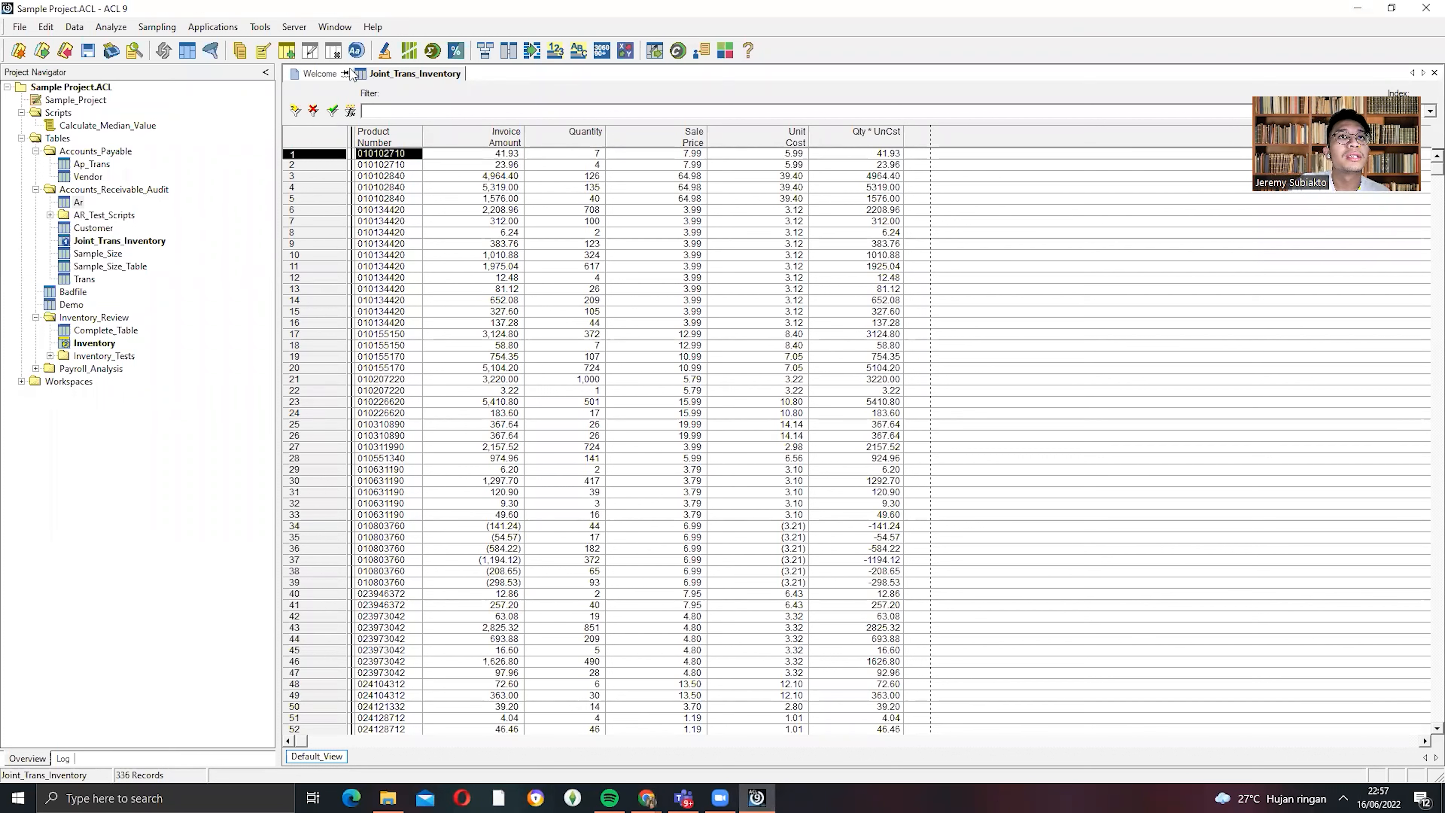
pyautogui.doubleClick(80, 202)
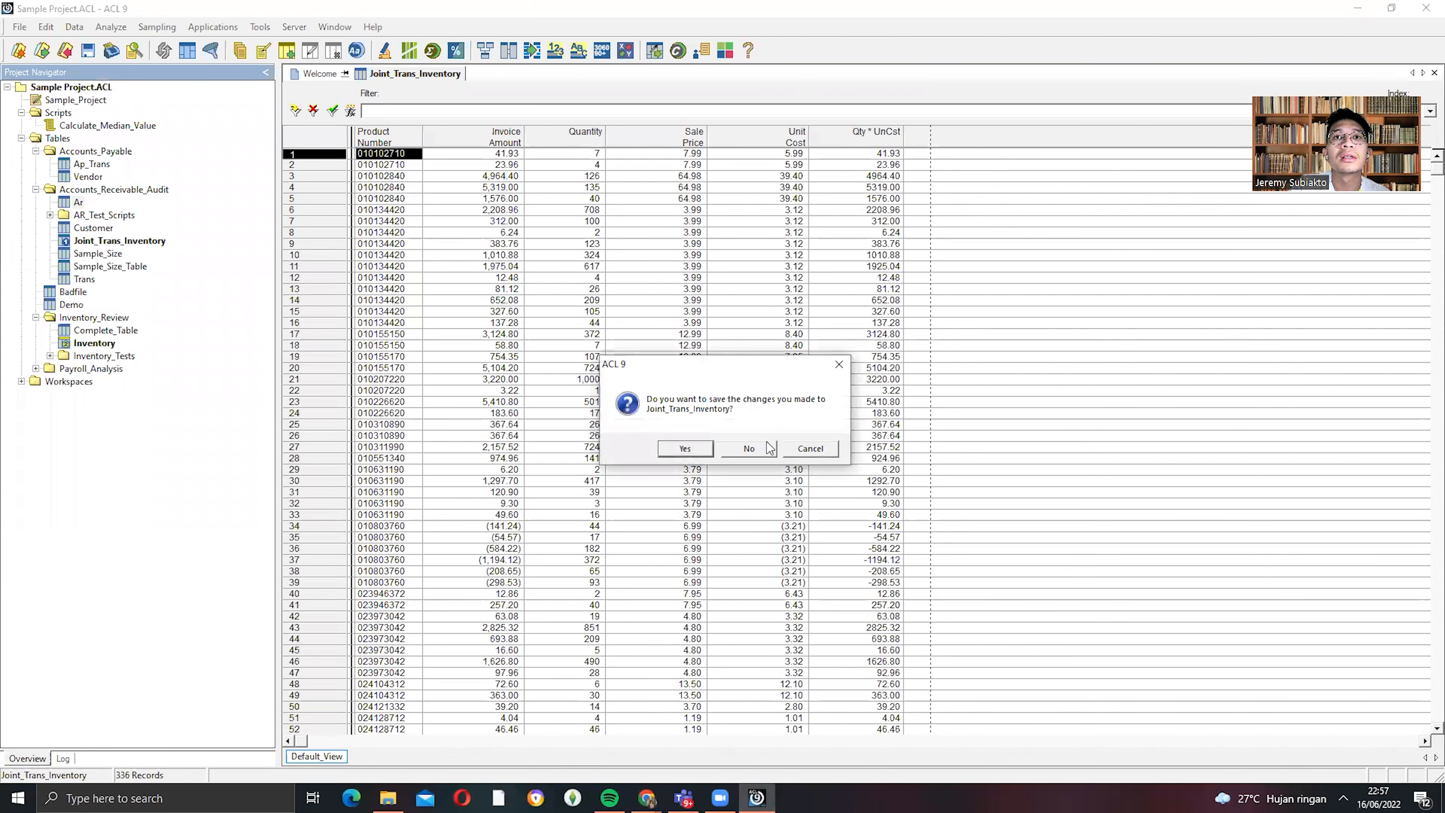
pyautogui.click(694, 449)
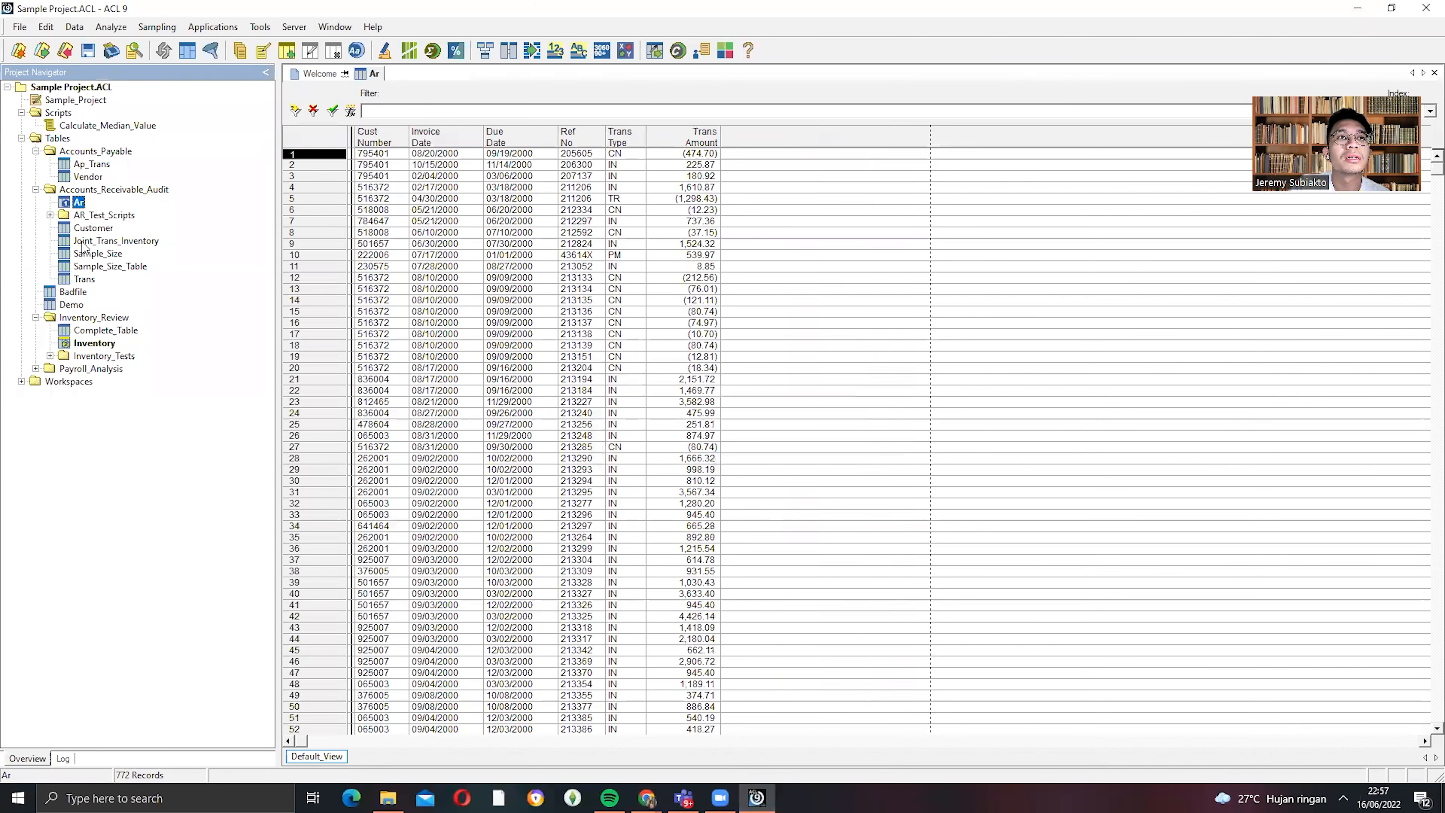
# - Start a table join from Ar with Customer as the secondary table
pyautogui.click(80, 28)
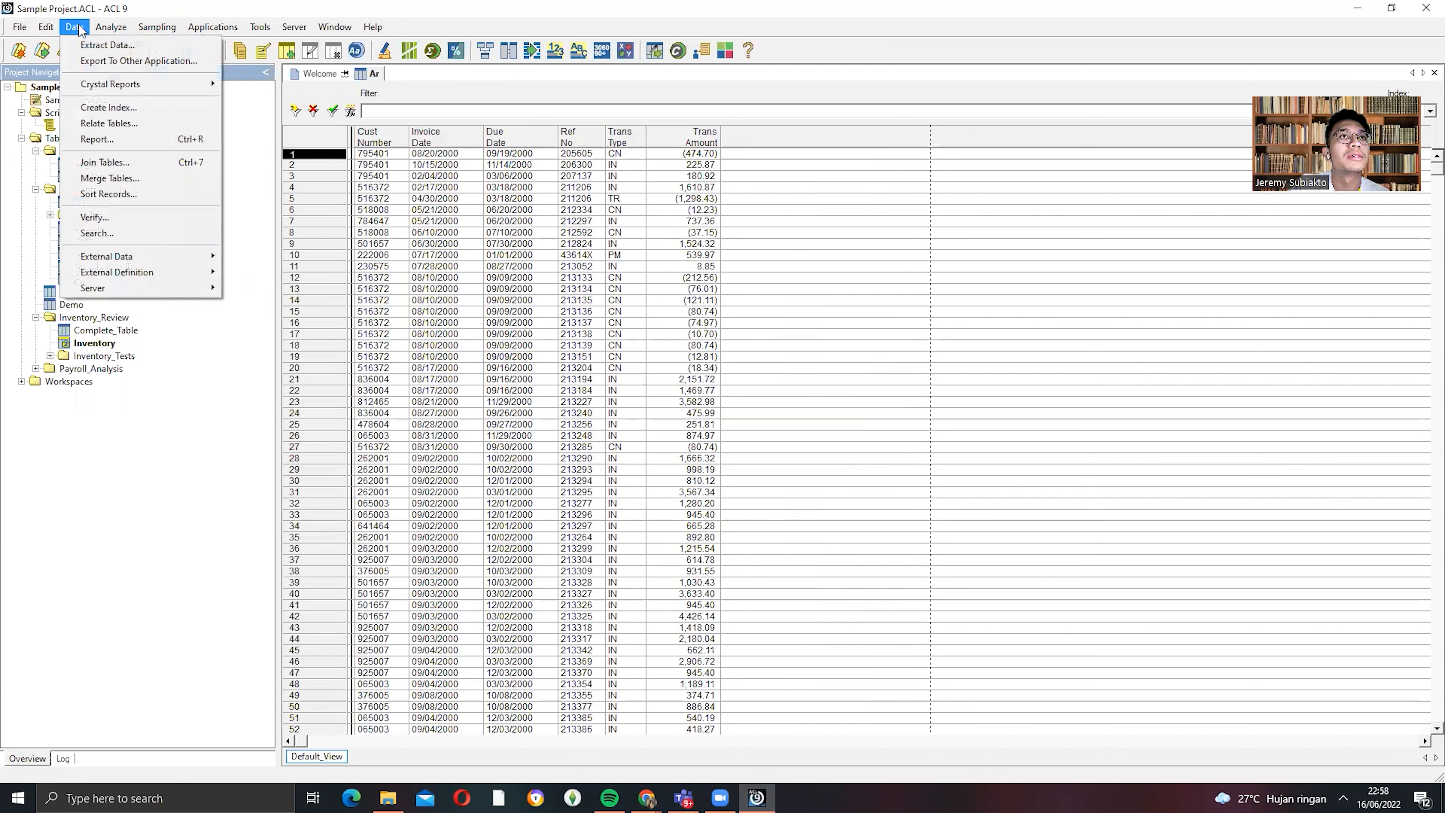
pyautogui.click(113, 163)
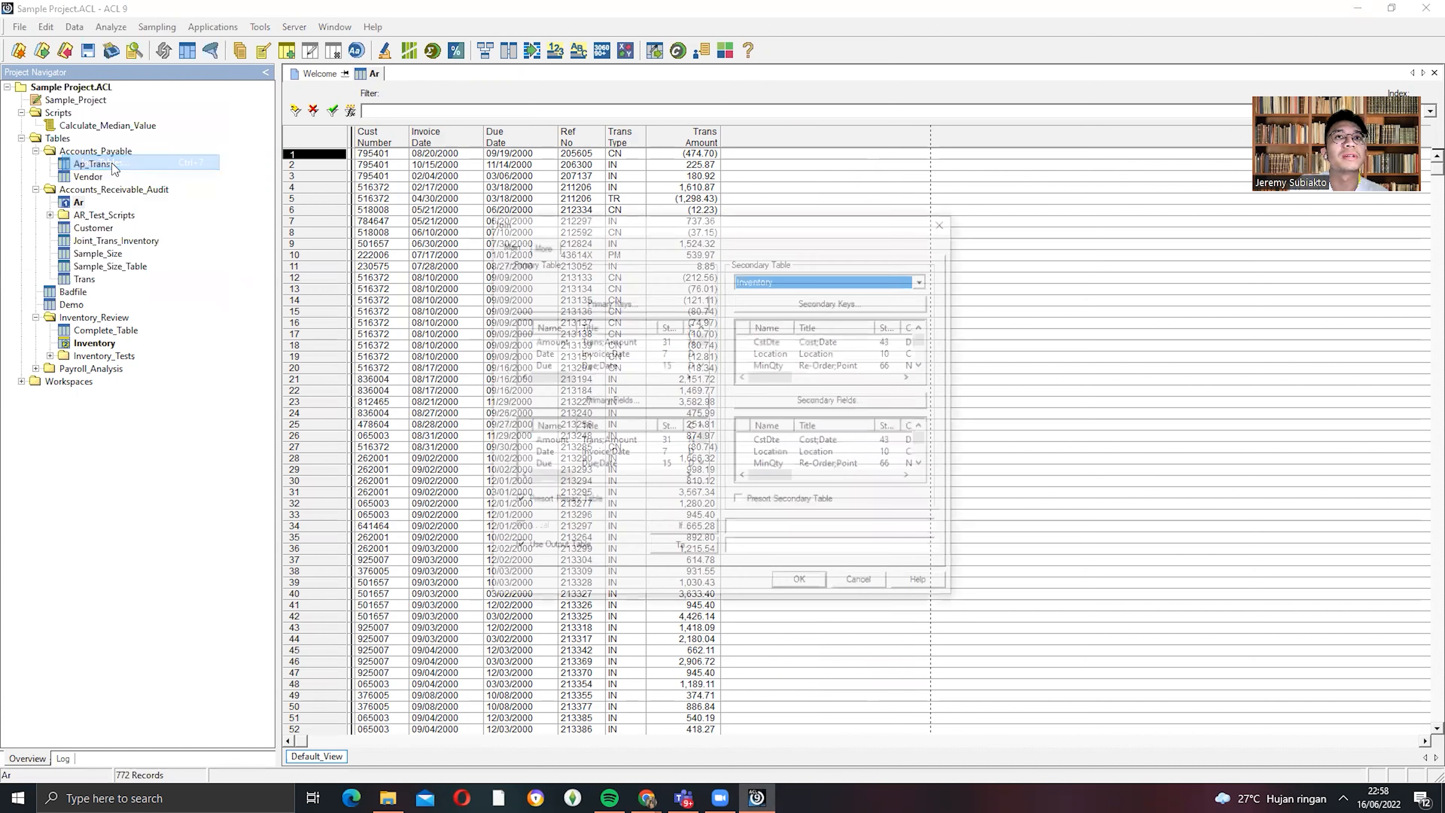
pyautogui.click(860, 283)
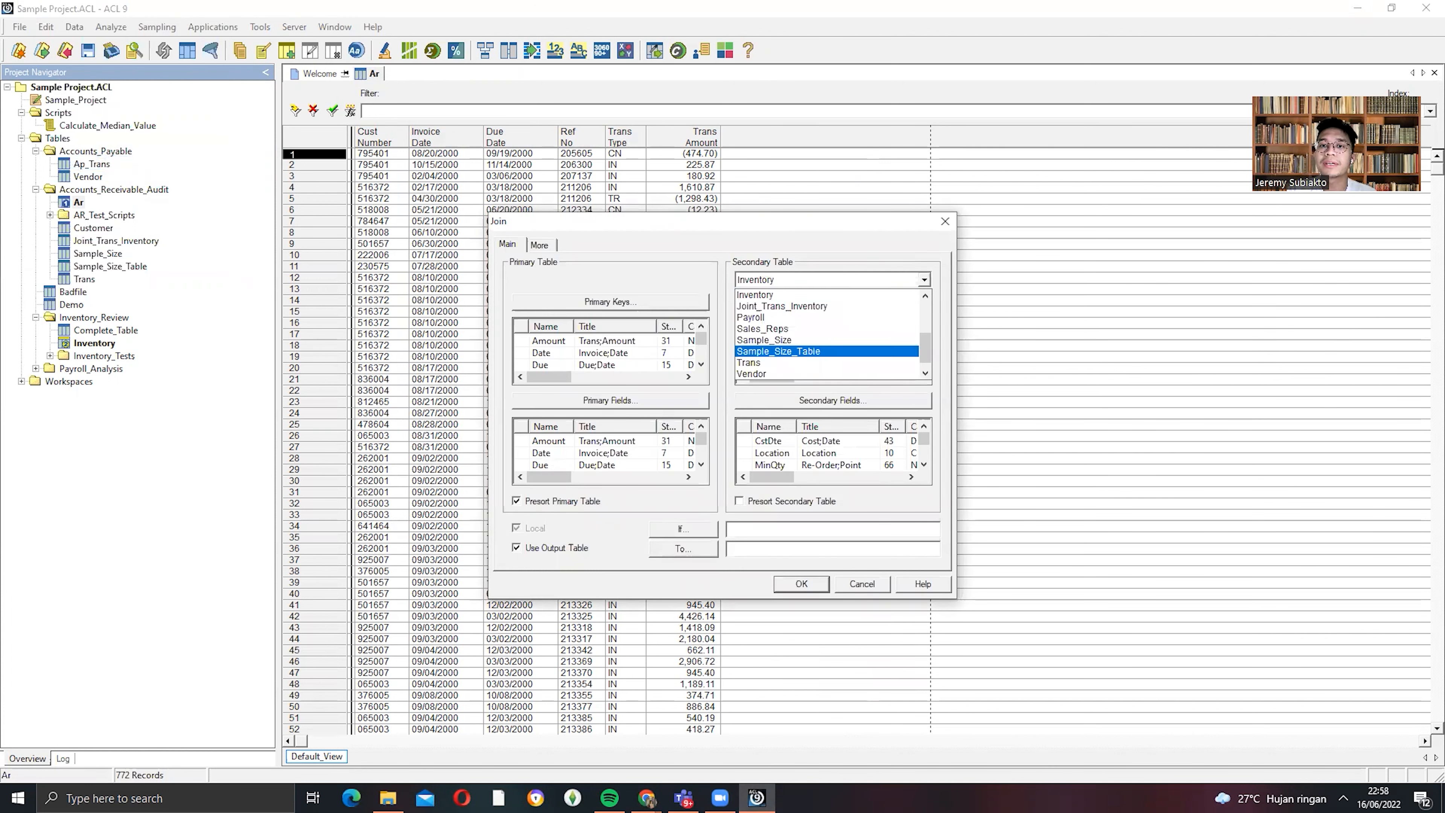
pyautogui.scroll(-1, 813, 364)
pyautogui.scroll(5, 814, 365)
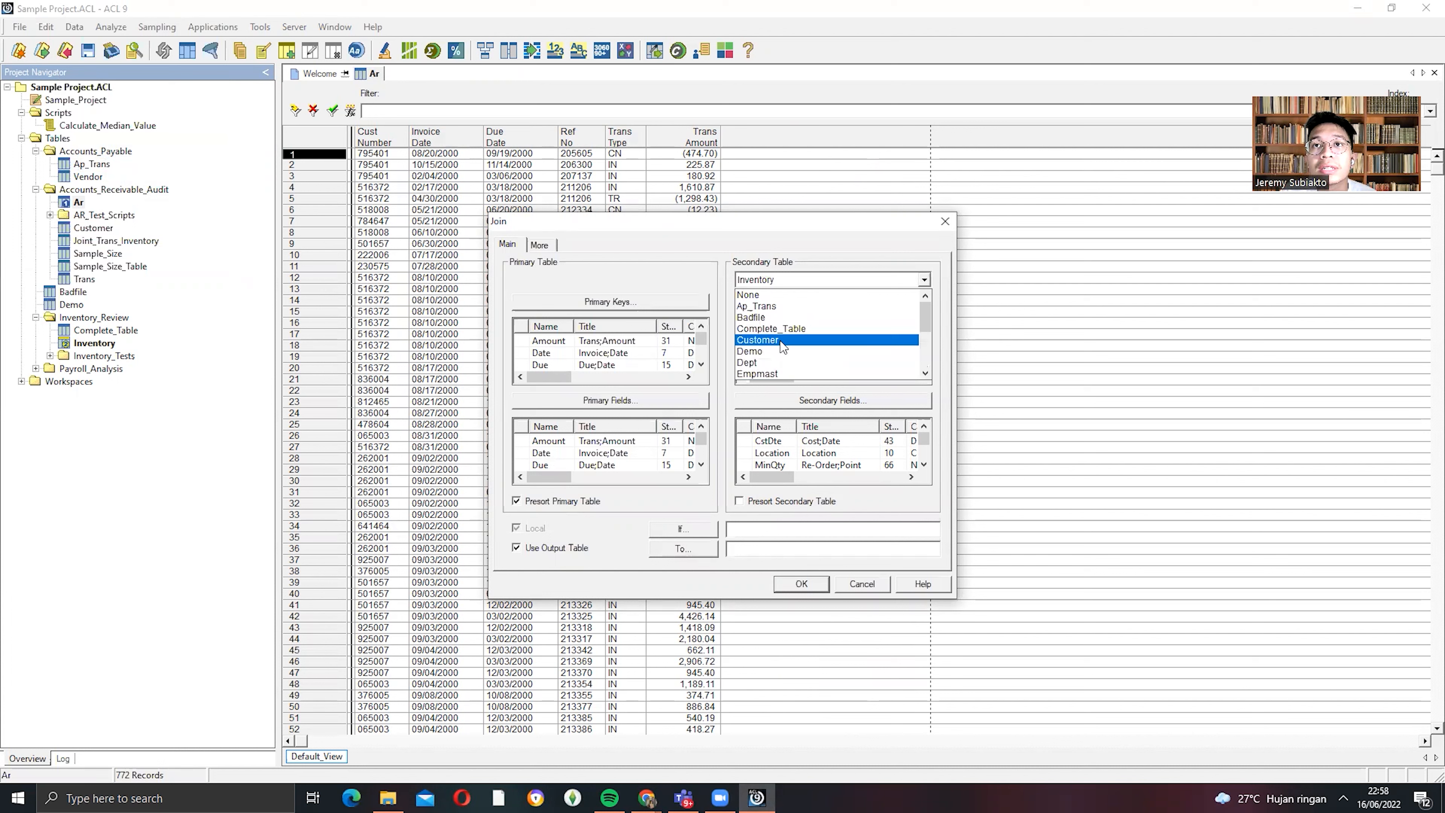
pyautogui.click(785, 340)
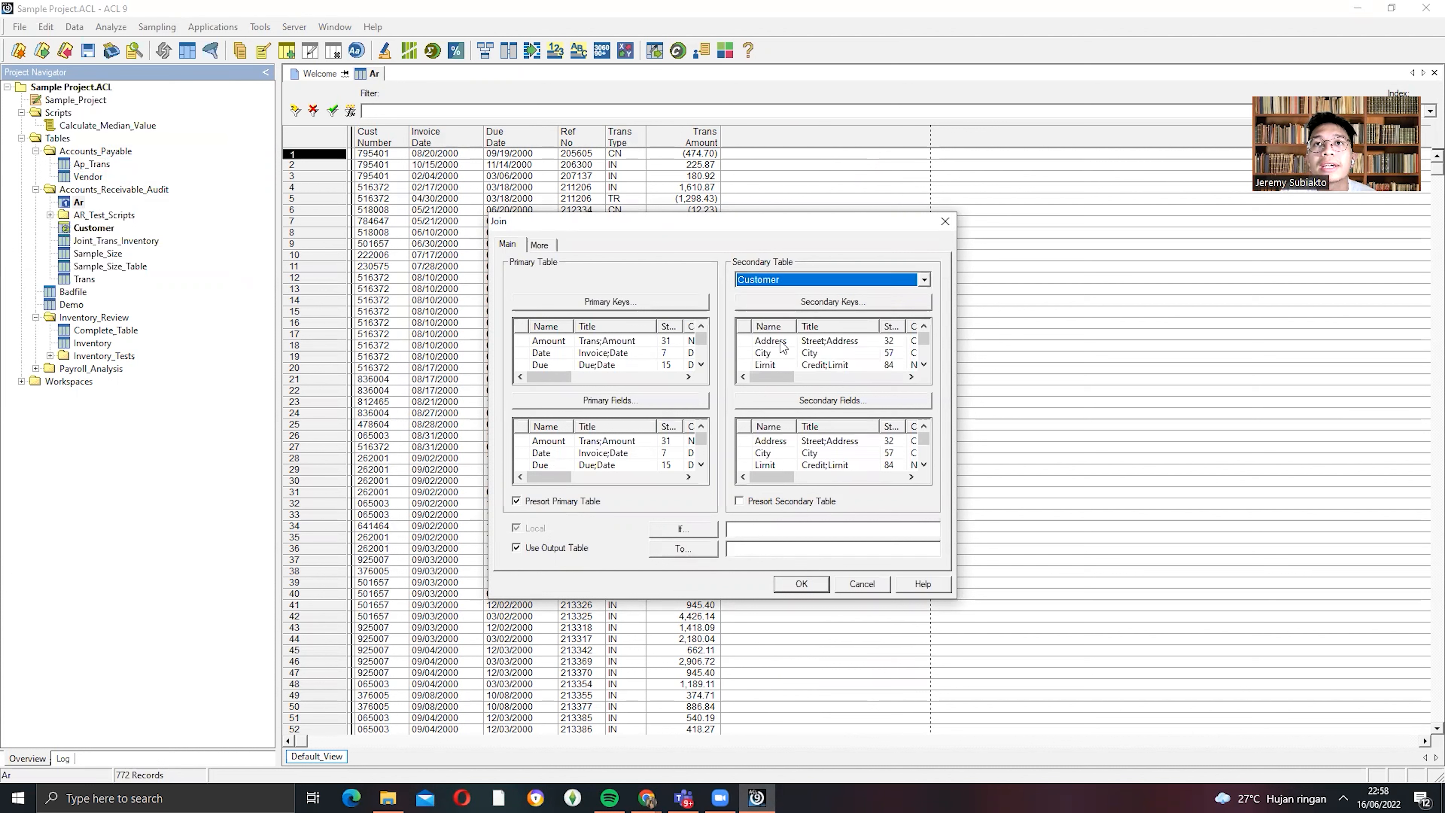
# - Set the customer number field No as both the primary and the secondary key of the join
pyautogui.click(663, 306)
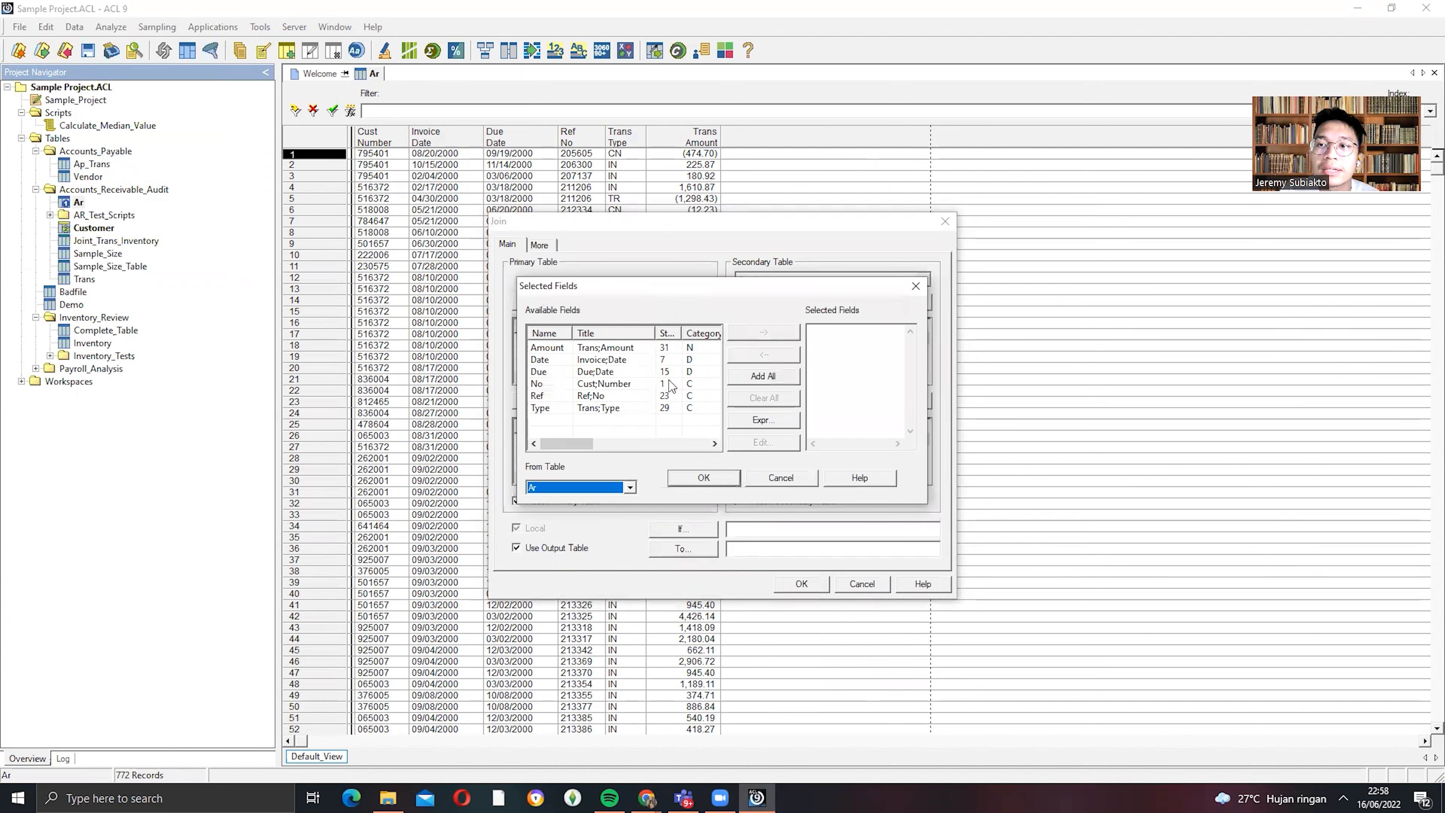
pyautogui.doubleClick(631, 392)
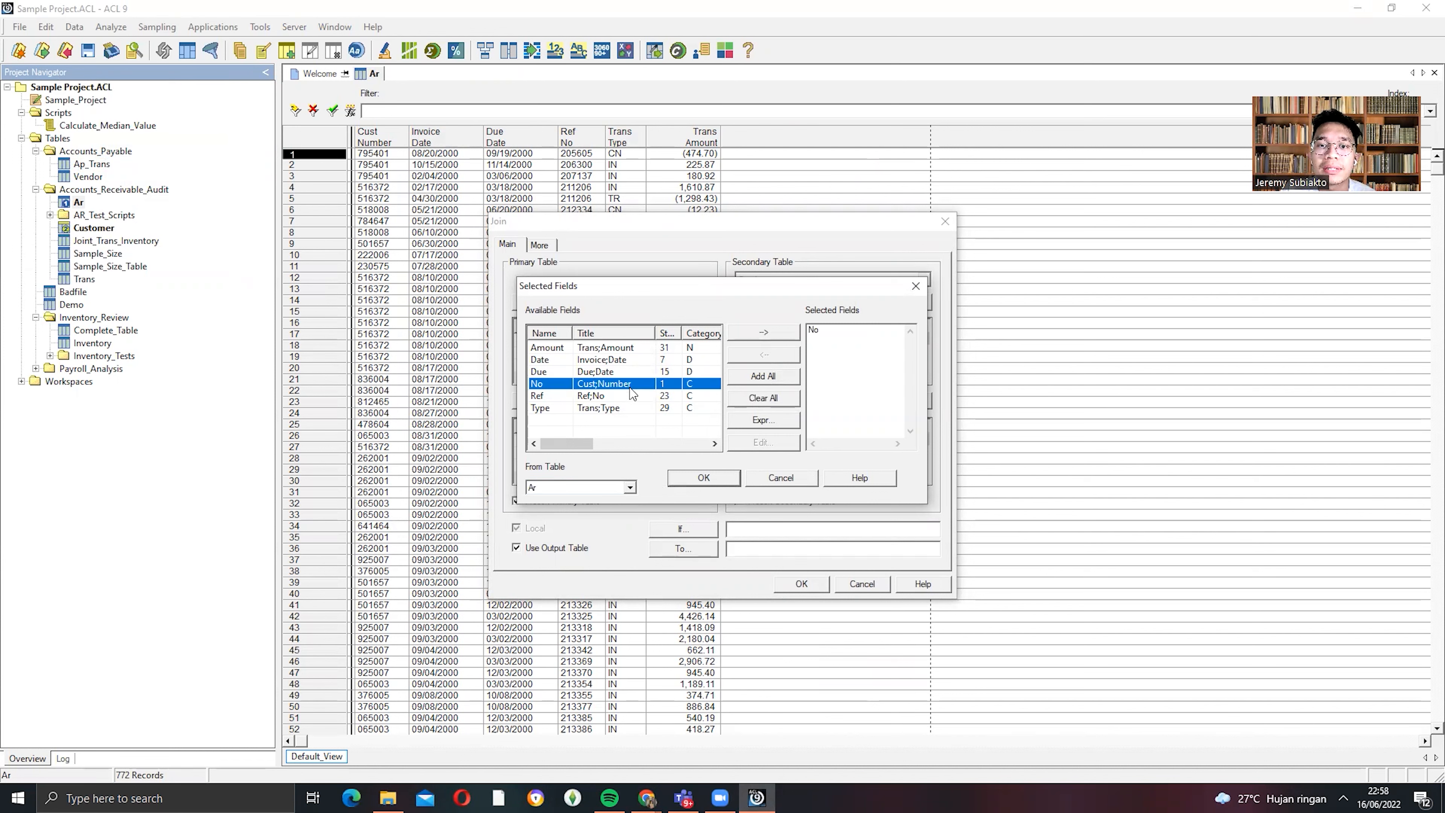
pyautogui.click(703, 477)
pyautogui.click(813, 307)
pyautogui.click(590, 399)
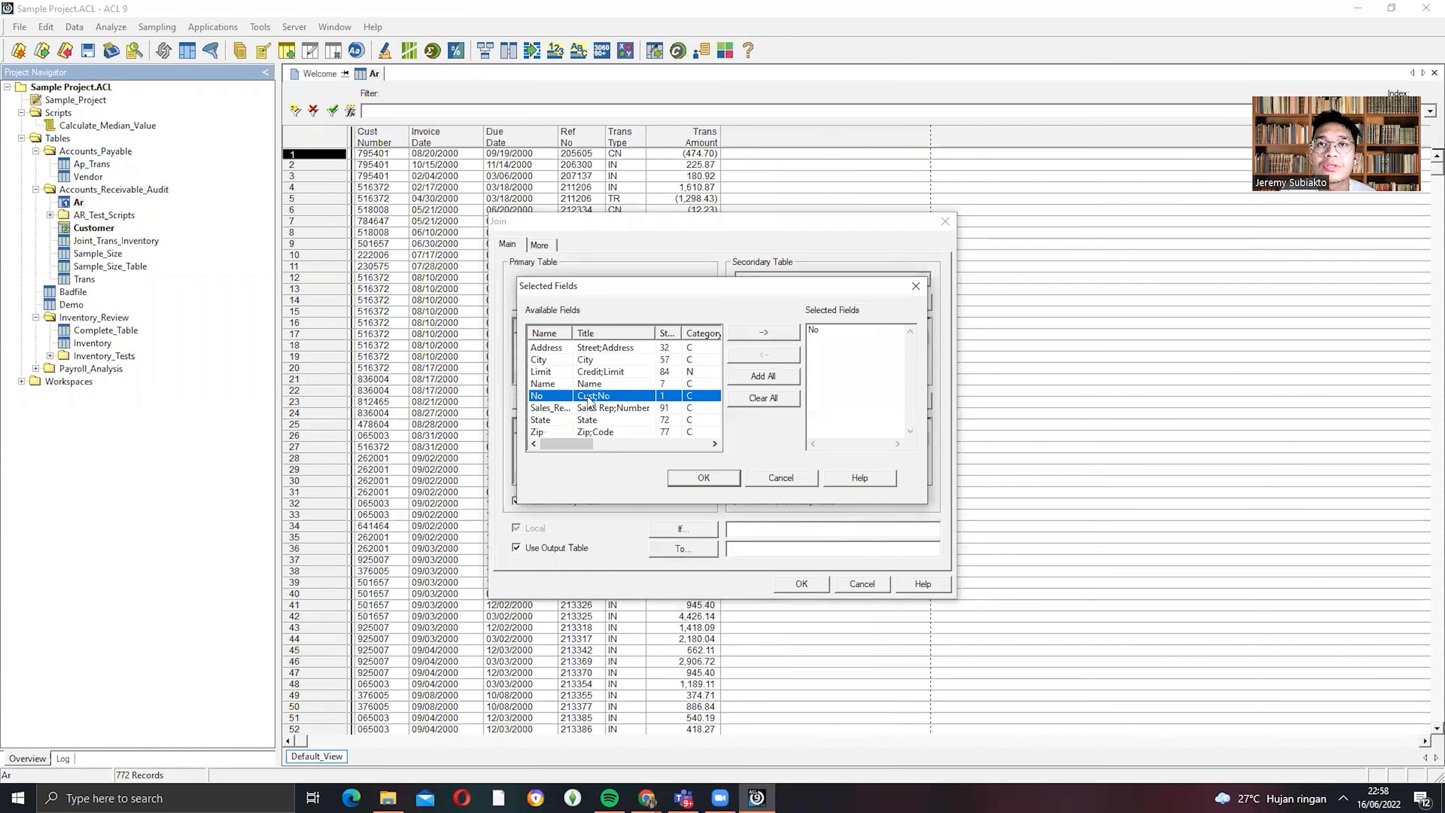
pyautogui.click(712, 479)
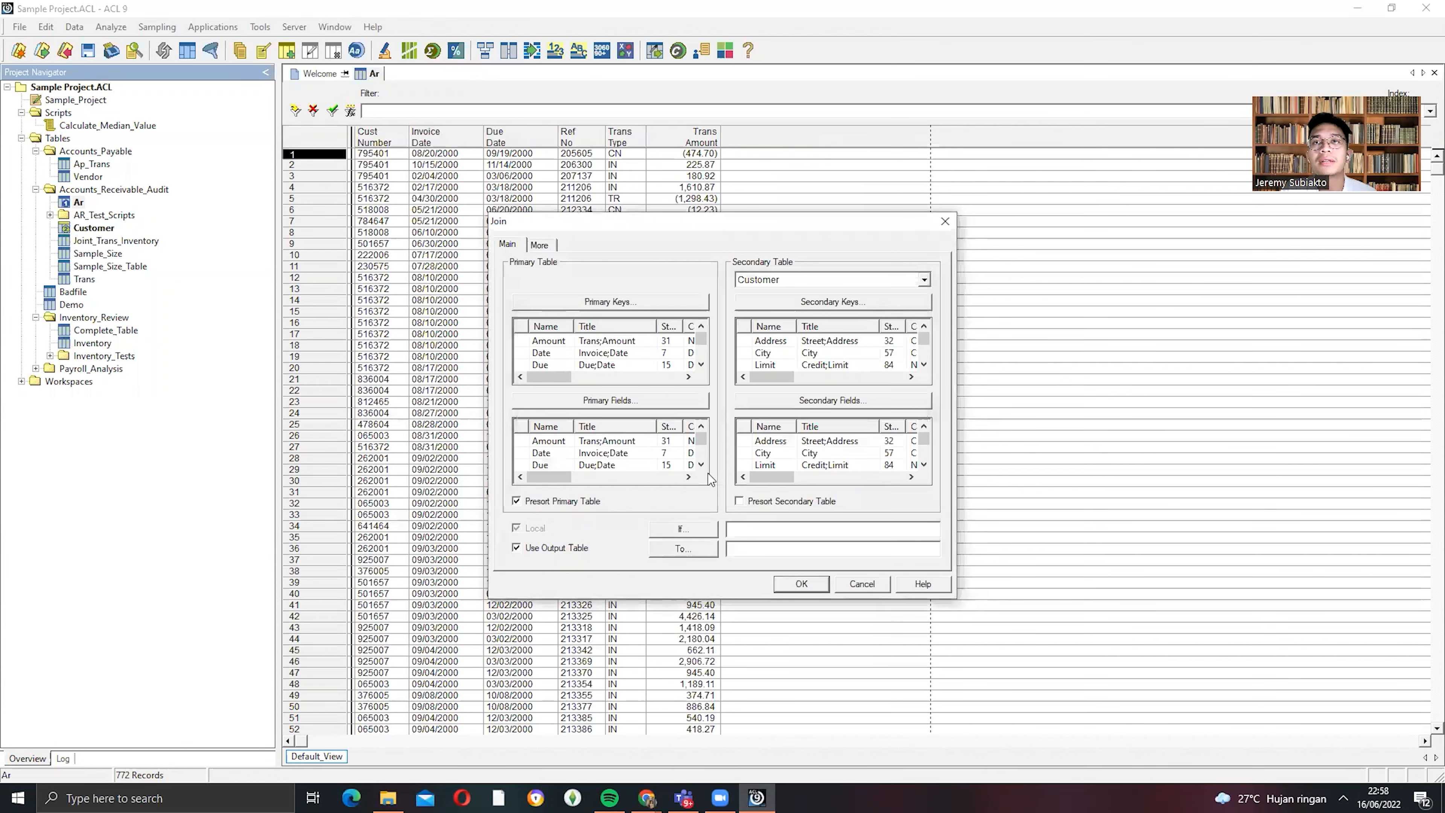
# - Choose only the transaction Amount as the primary field for the join's output
pyautogui.click(682, 399)
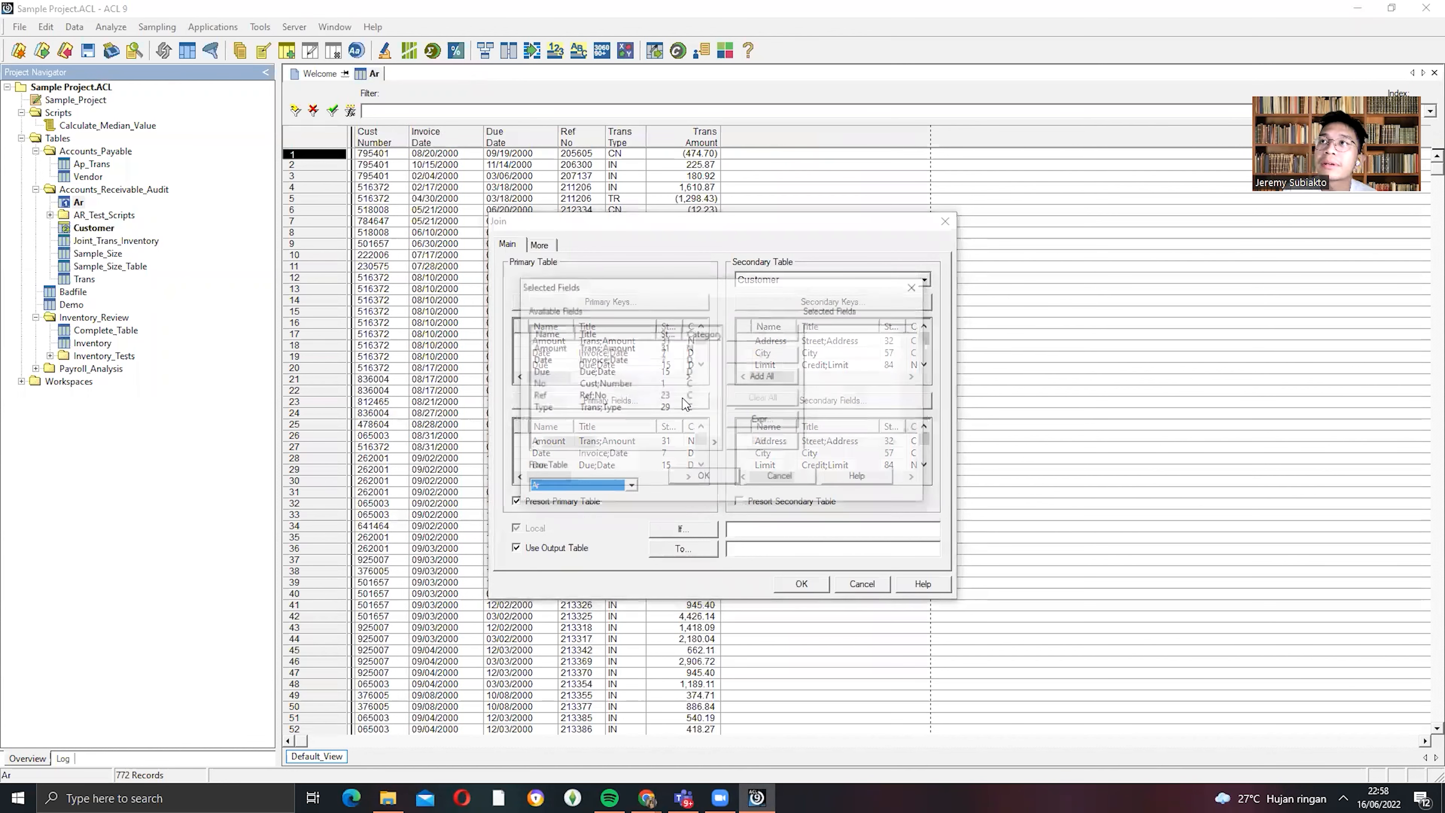
pyautogui.hscroll(2, 652, 375)
pyautogui.hscroll(-3, 654, 429)
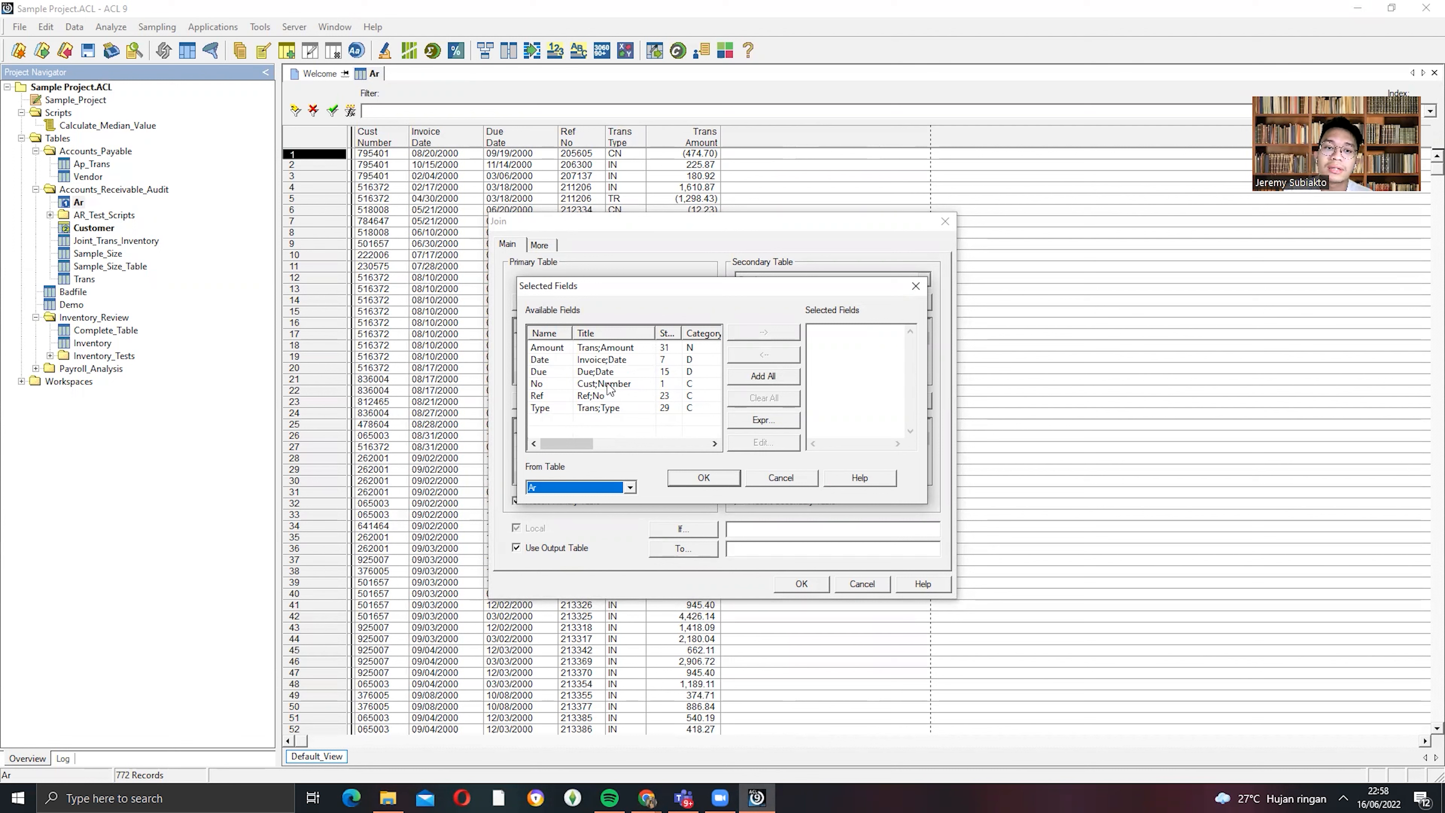
pyautogui.doubleClick(607, 359)
pyautogui.click(819, 331)
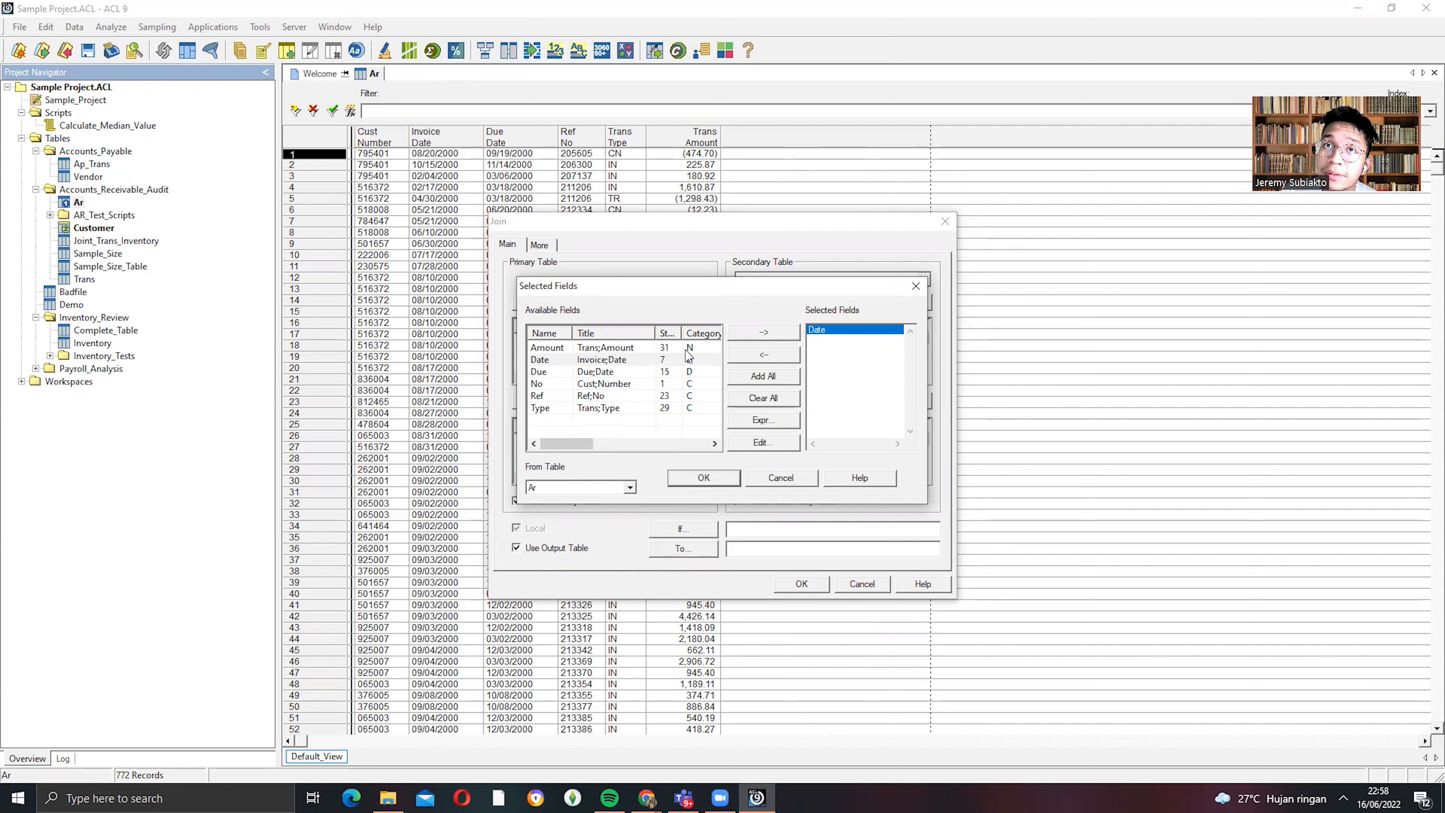
pyautogui.click(764, 354)
pyautogui.doubleClick(685, 347)
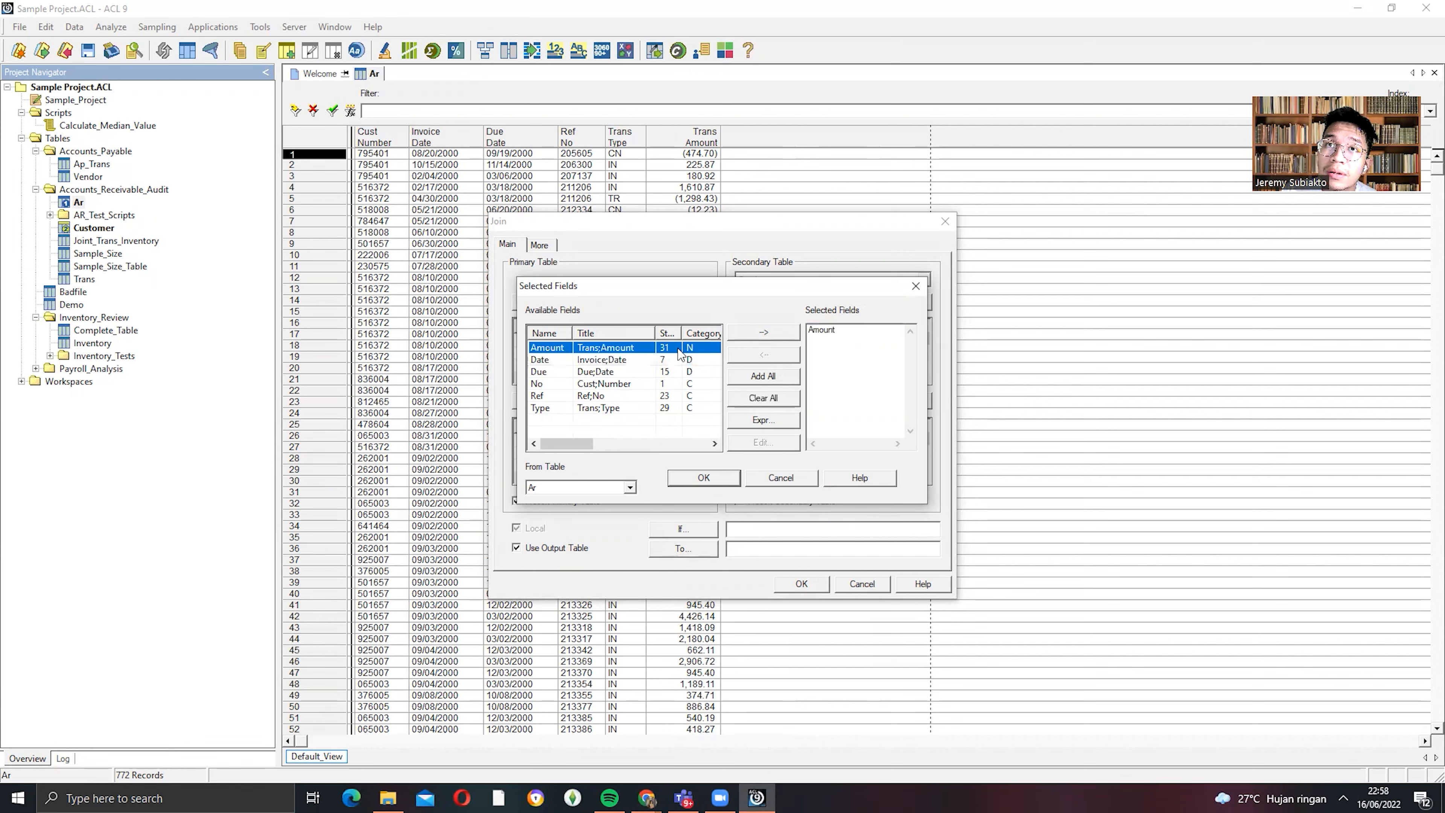
pyautogui.click(701, 473)
# - Choose Name, Address, City, State and Zip as the secondary fields from the Customer table
pyautogui.click(784, 402)
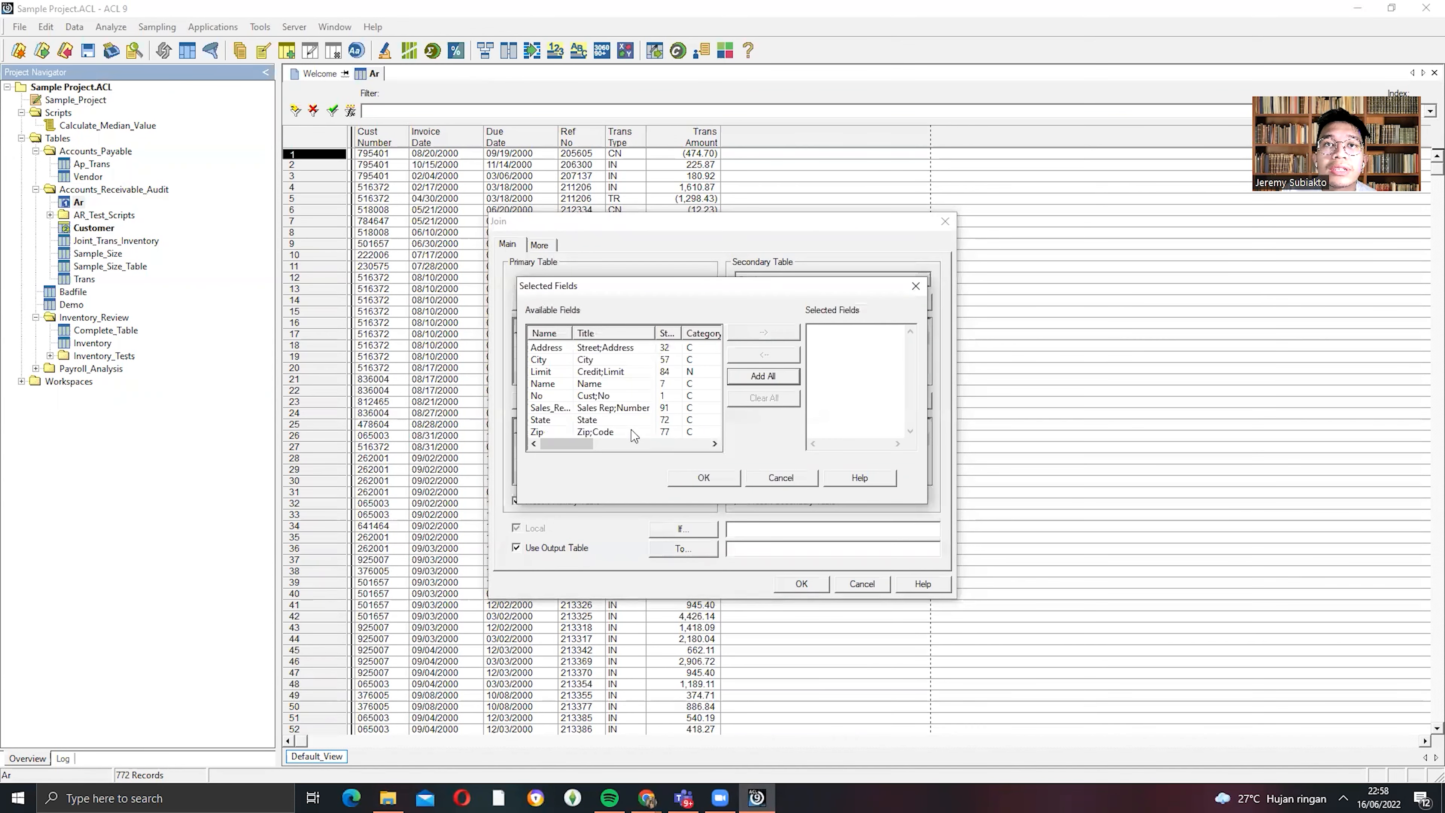
pyautogui.doubleClick(631, 429)
pyautogui.doubleClick(823, 335)
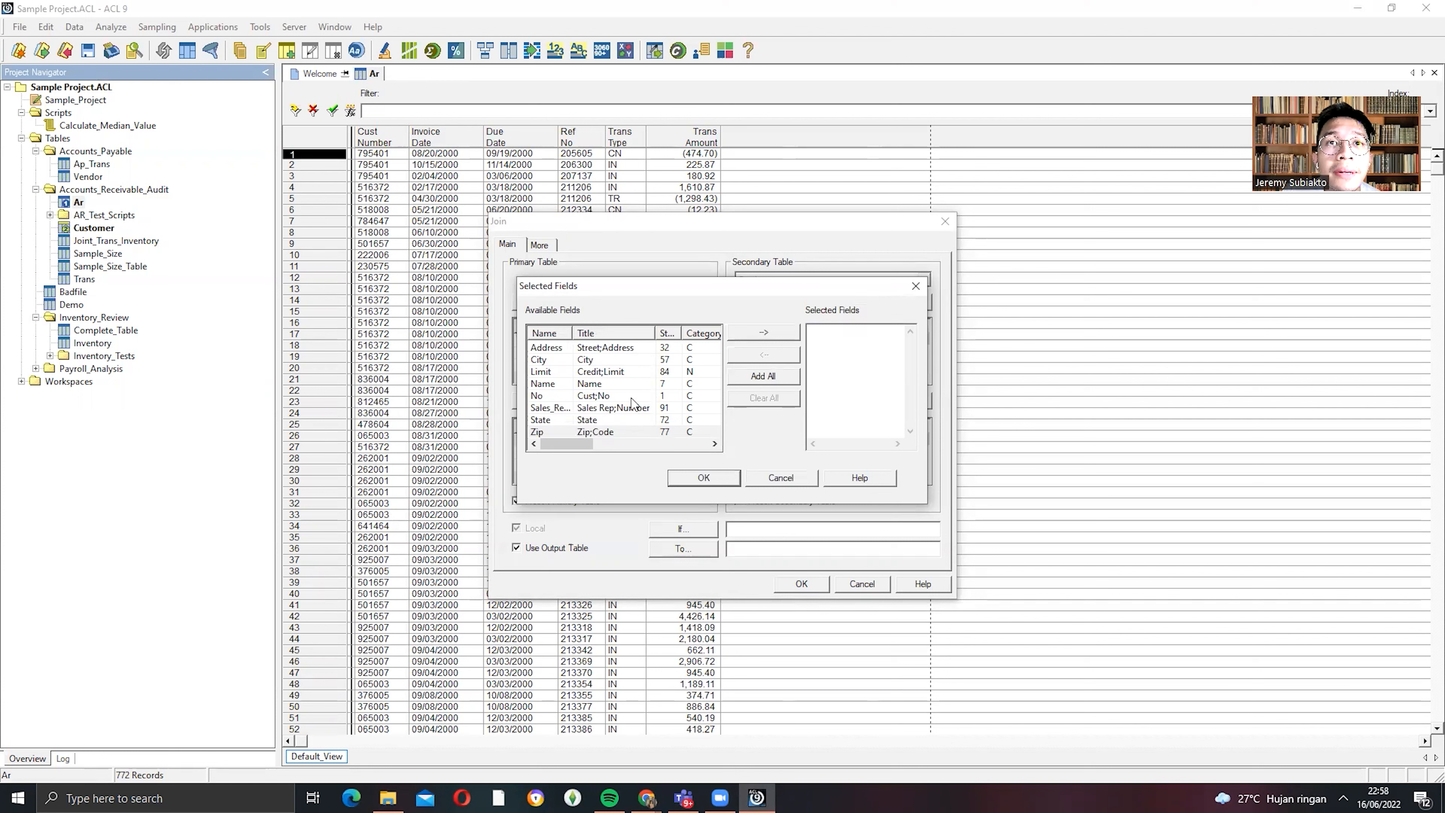
pyautogui.doubleClick(617, 384)
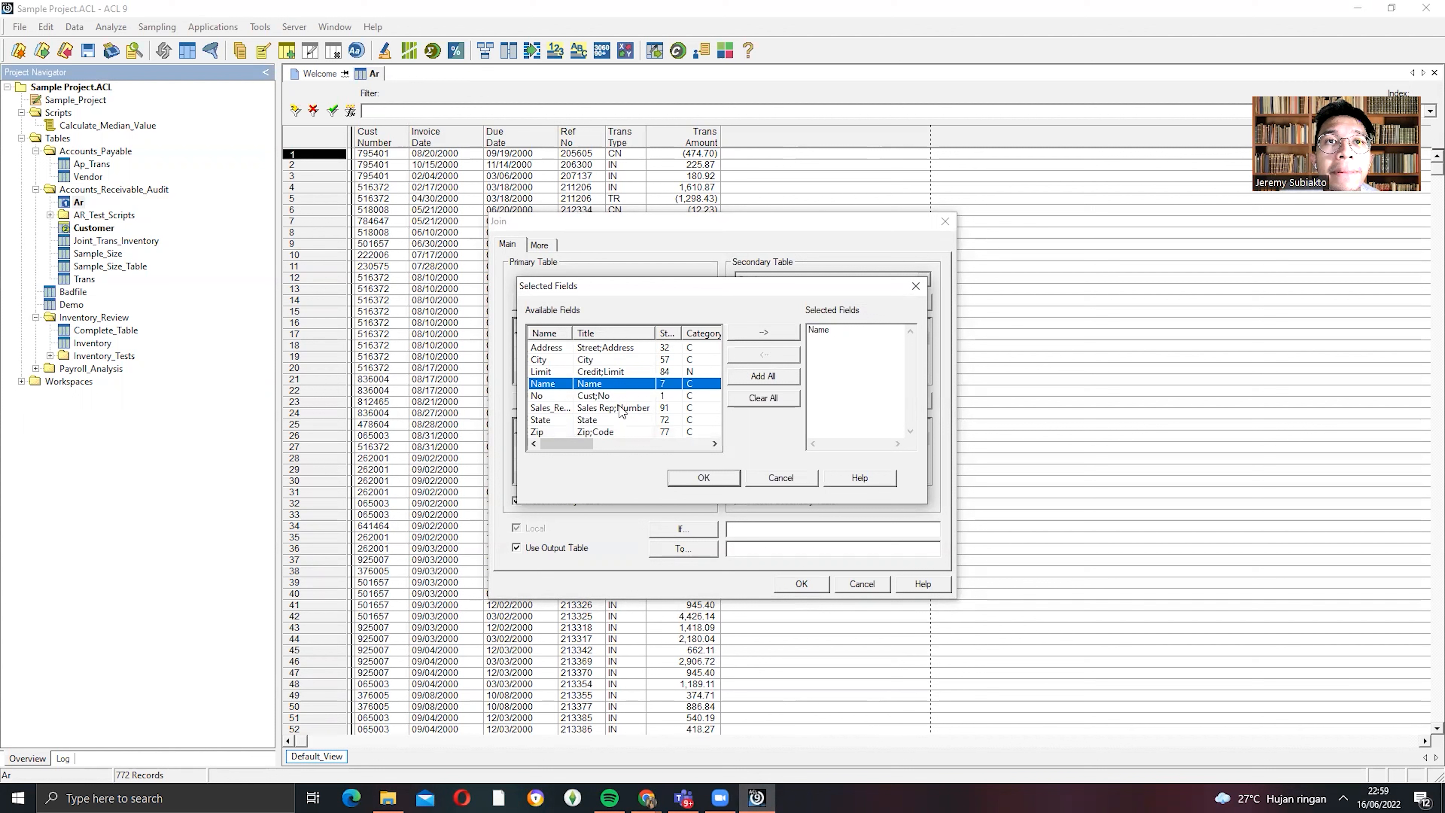
pyautogui.doubleClick(614, 348)
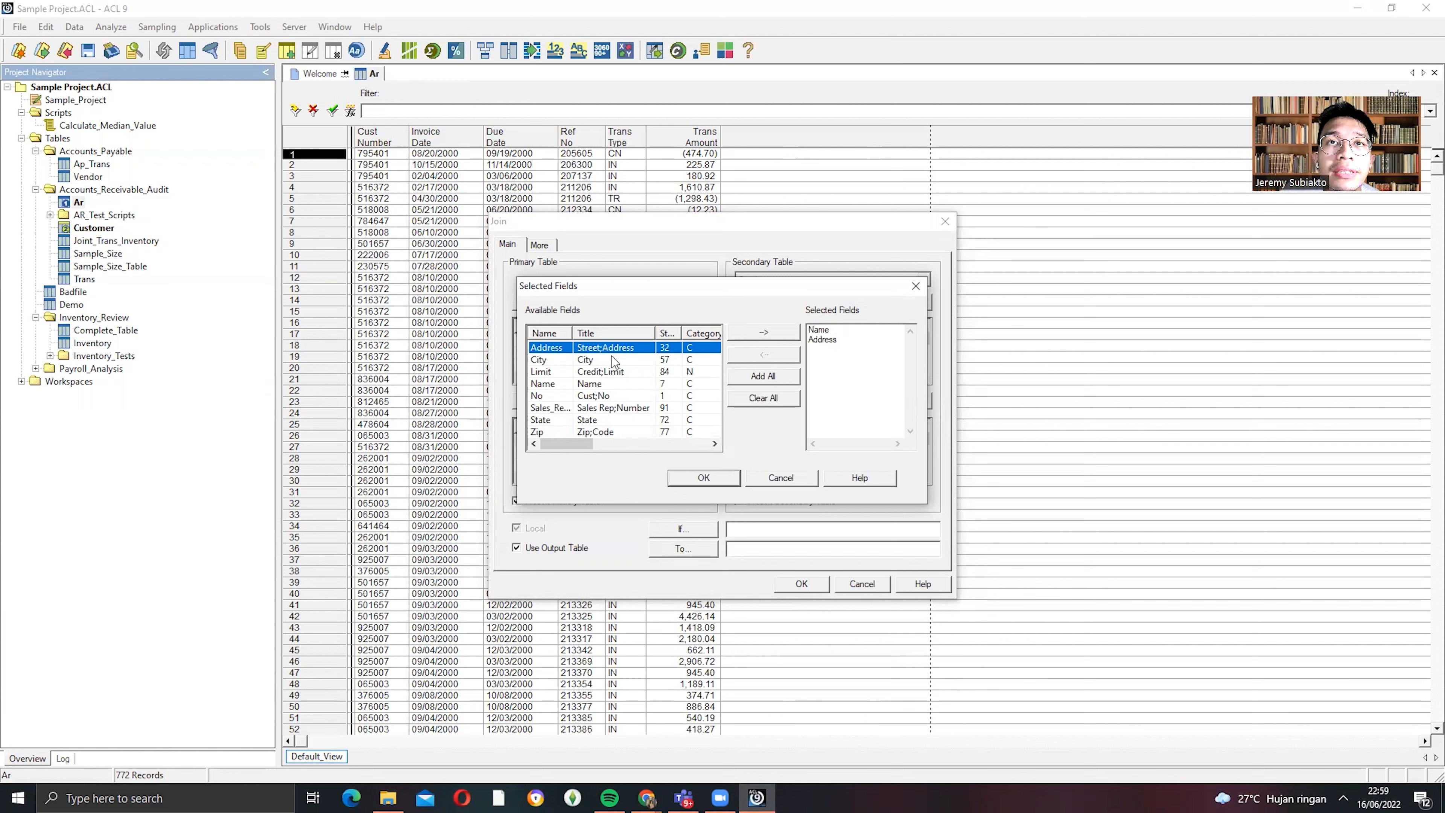
pyautogui.doubleClick(612, 358)
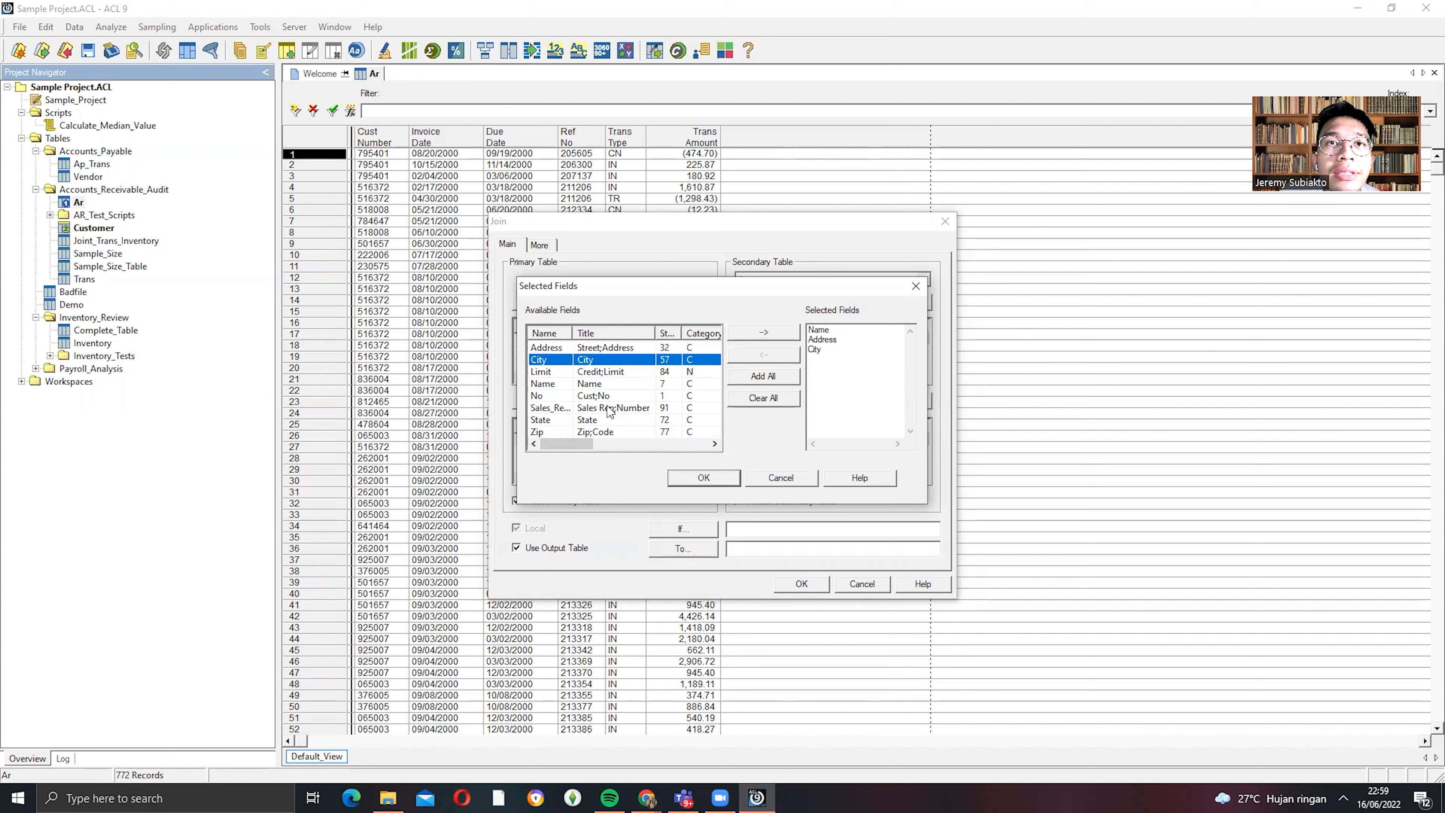
pyautogui.doubleClick(592, 421)
pyautogui.doubleClick(594, 433)
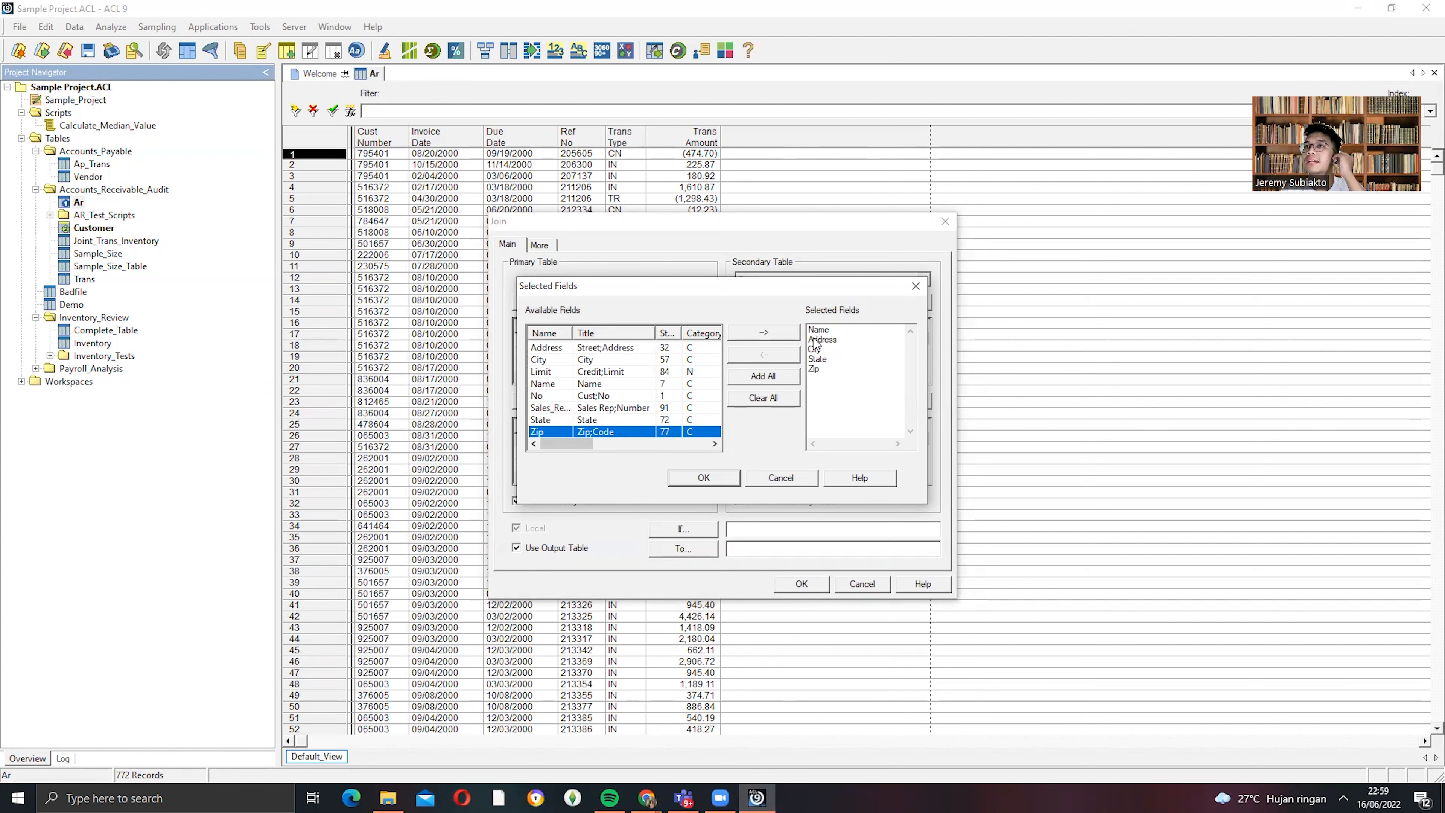
pyautogui.click(703, 477)
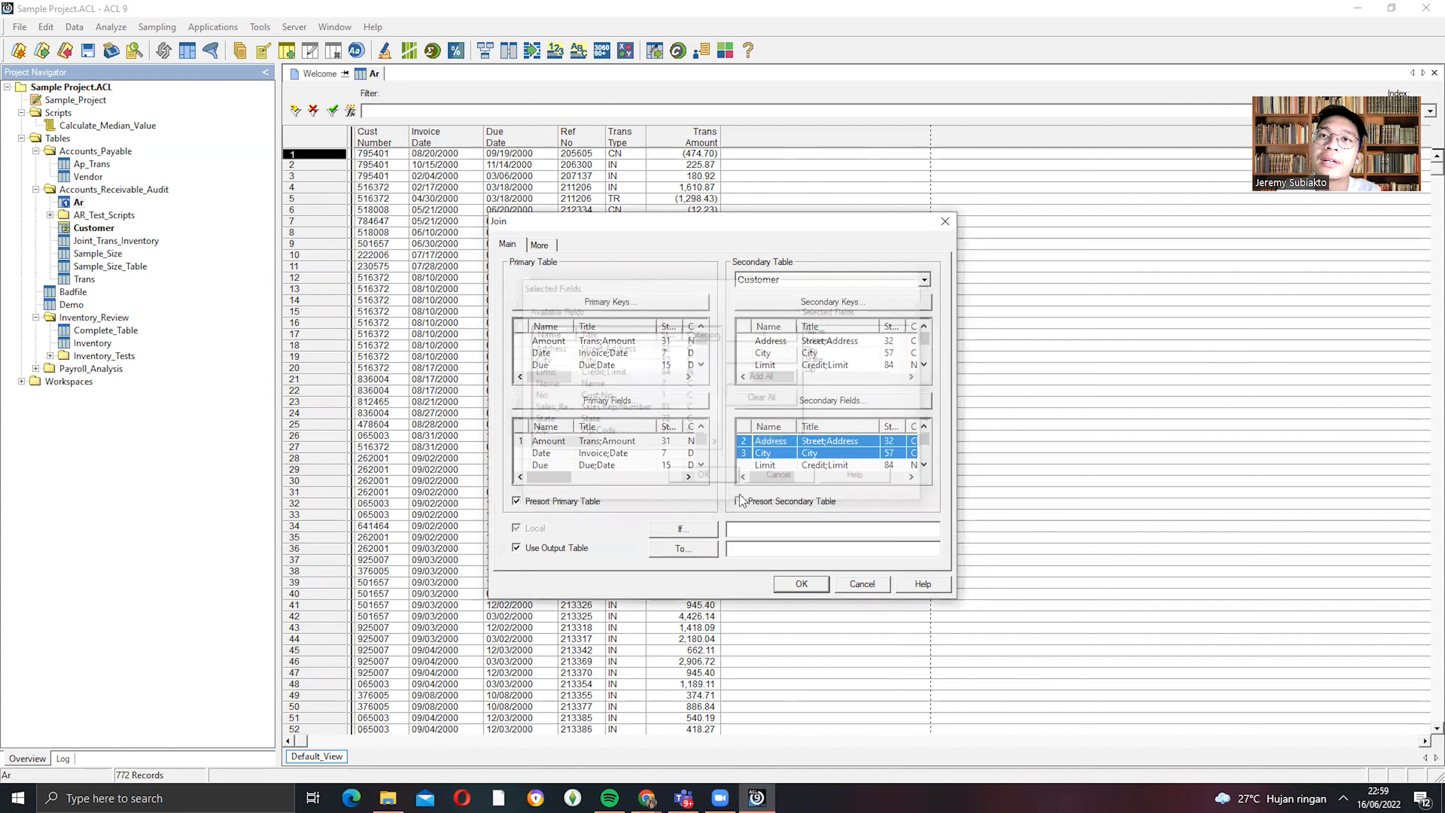
# - Enable presorting of the secondary table, name the output table Joint_Ar_Cust, and run the join
pyautogui.click(761, 503)
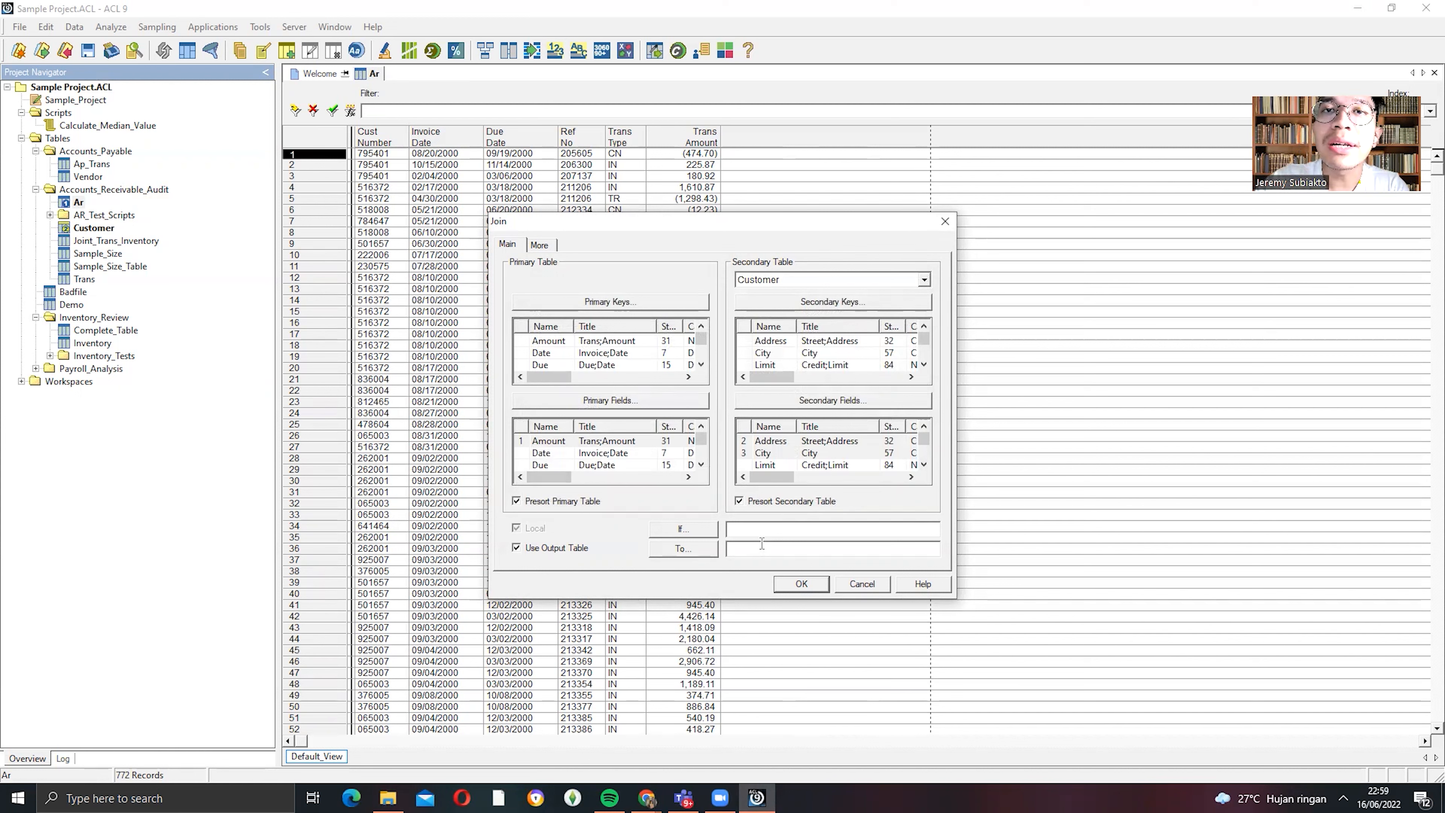
pyautogui.click(733, 548)
pyautogui.write('KP')
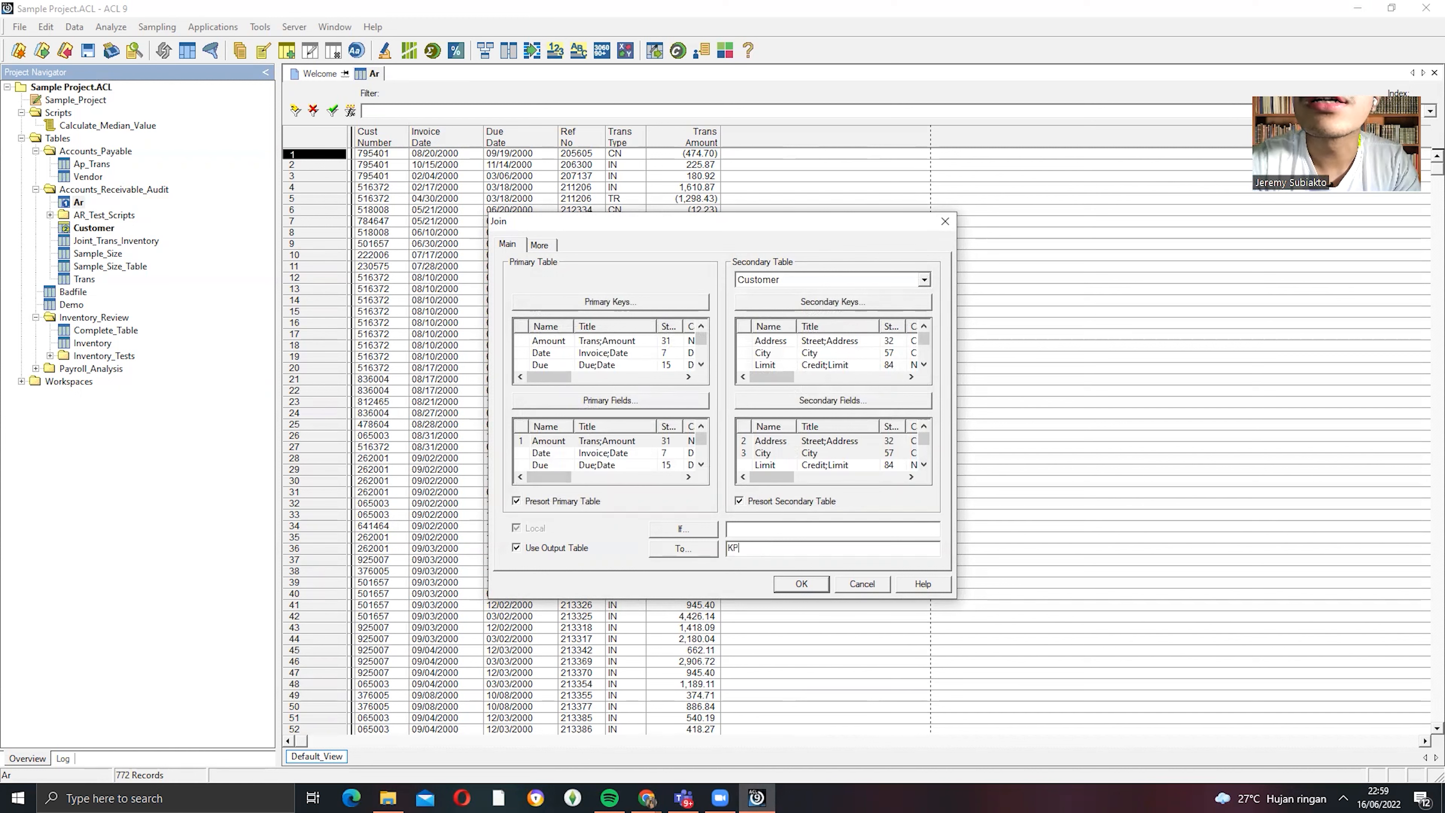
pyautogui.press('BackSpace')
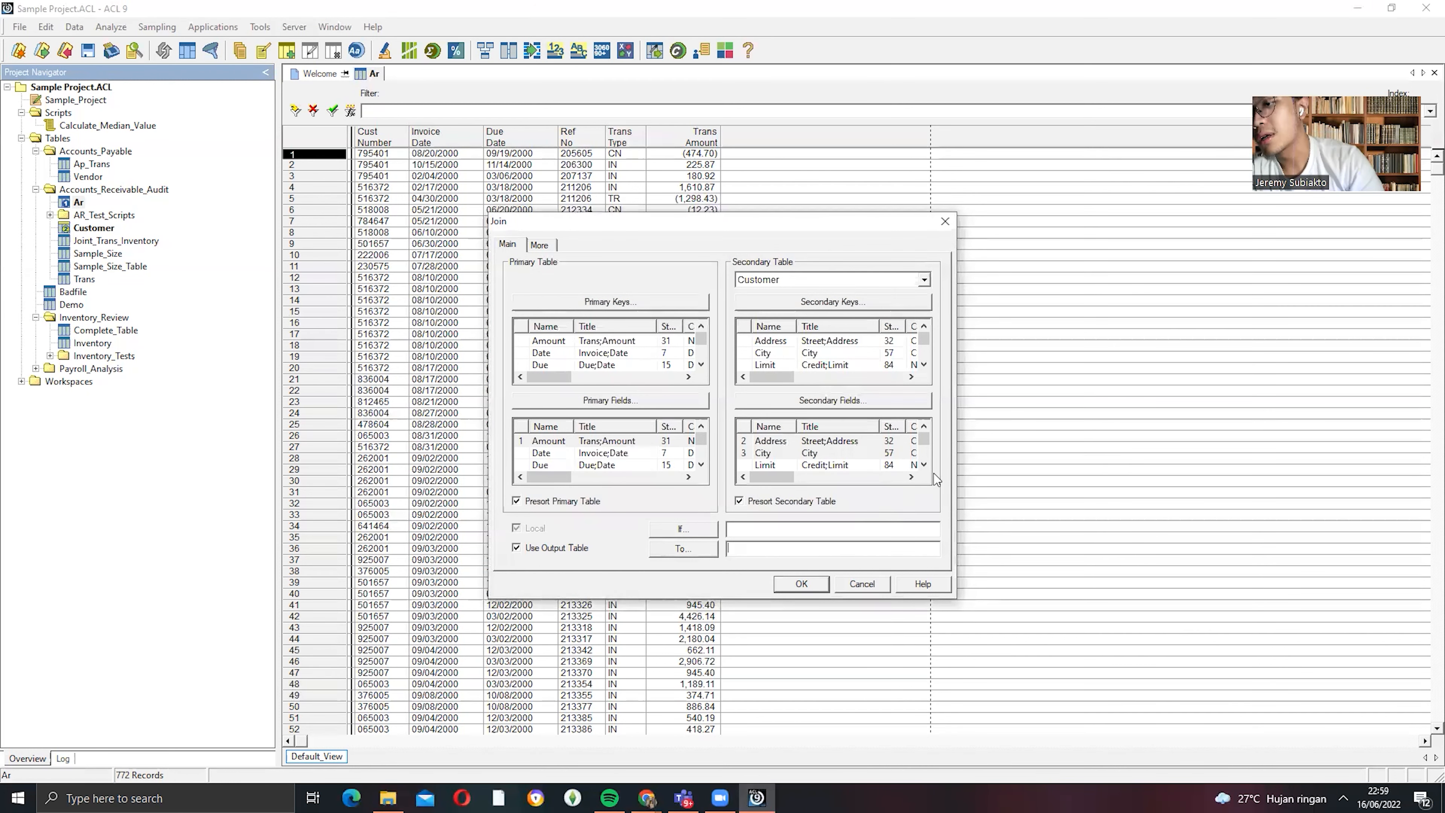
pyautogui.click(539, 713)
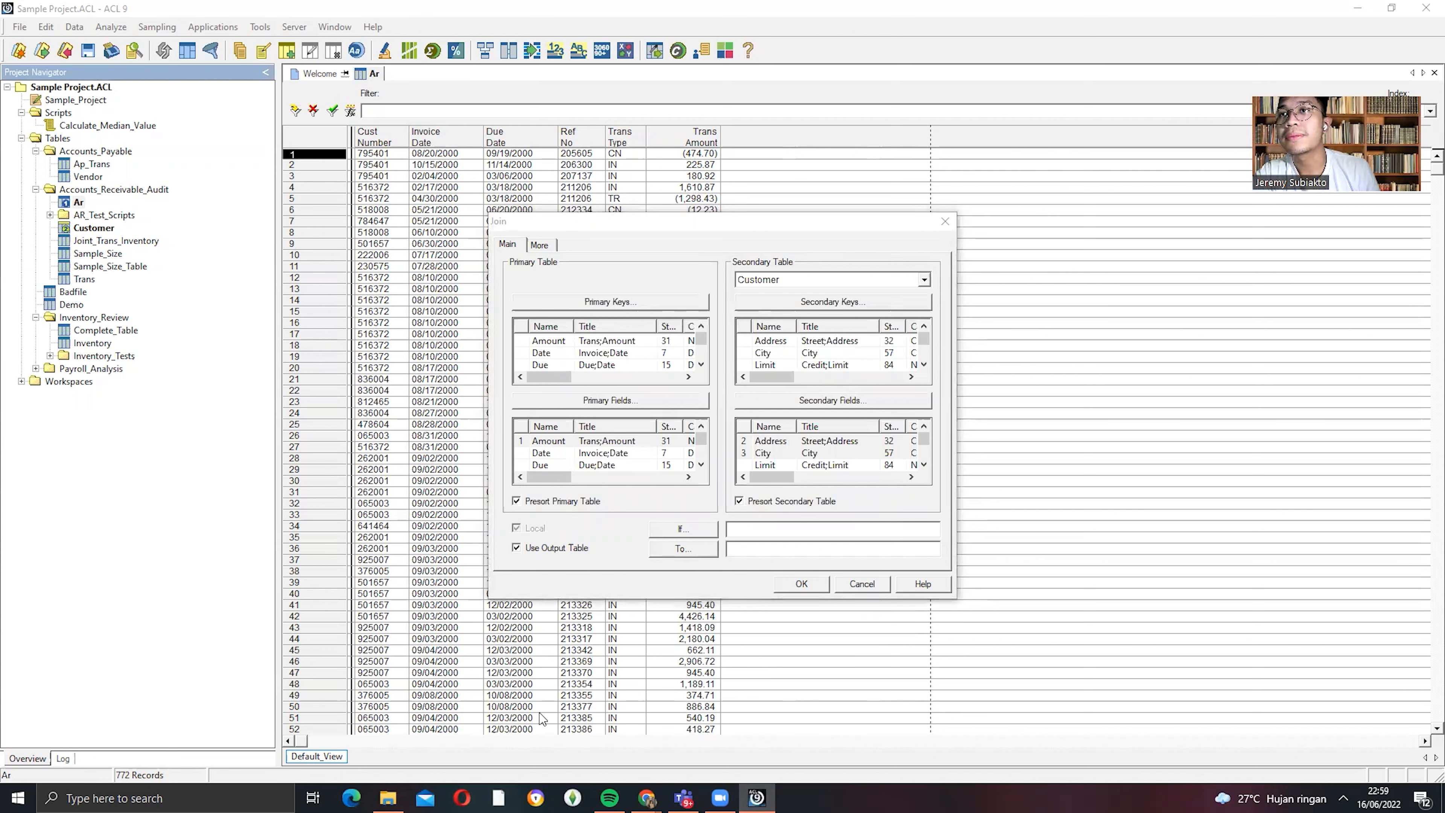
pyautogui.click(788, 569)
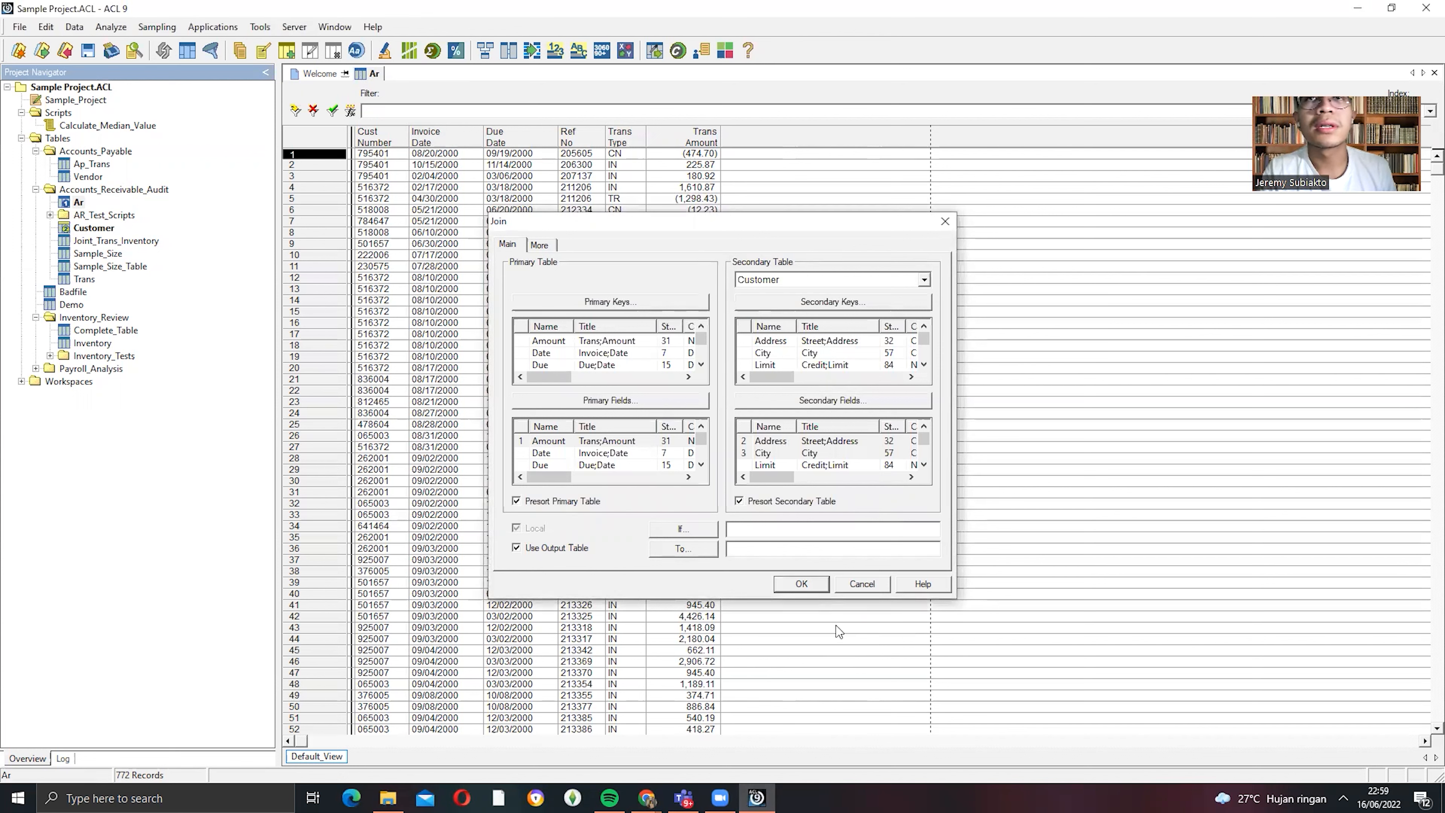
pyautogui.click(834, 552)
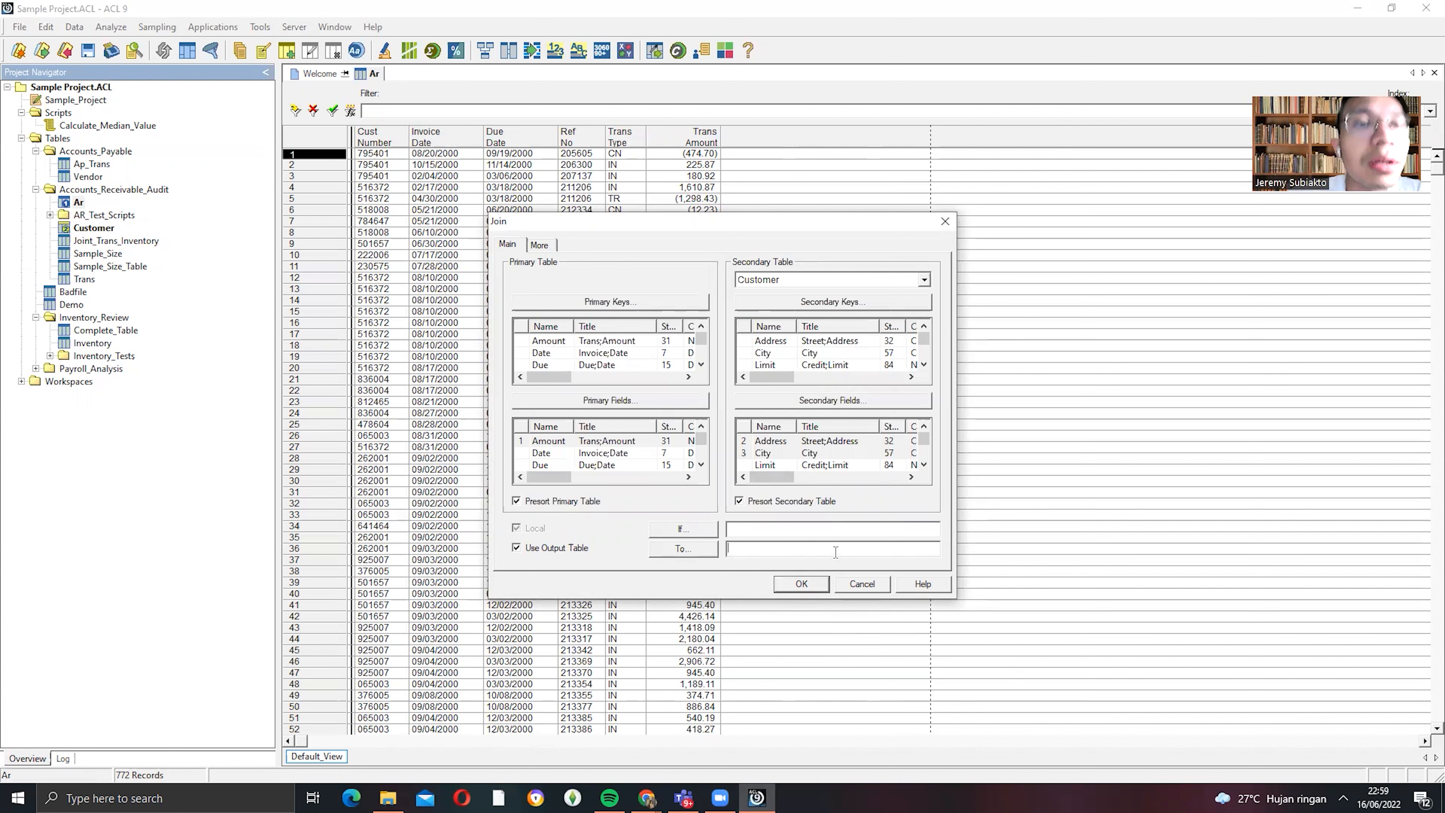
pyautogui.write('Joint_Ar_Cust')
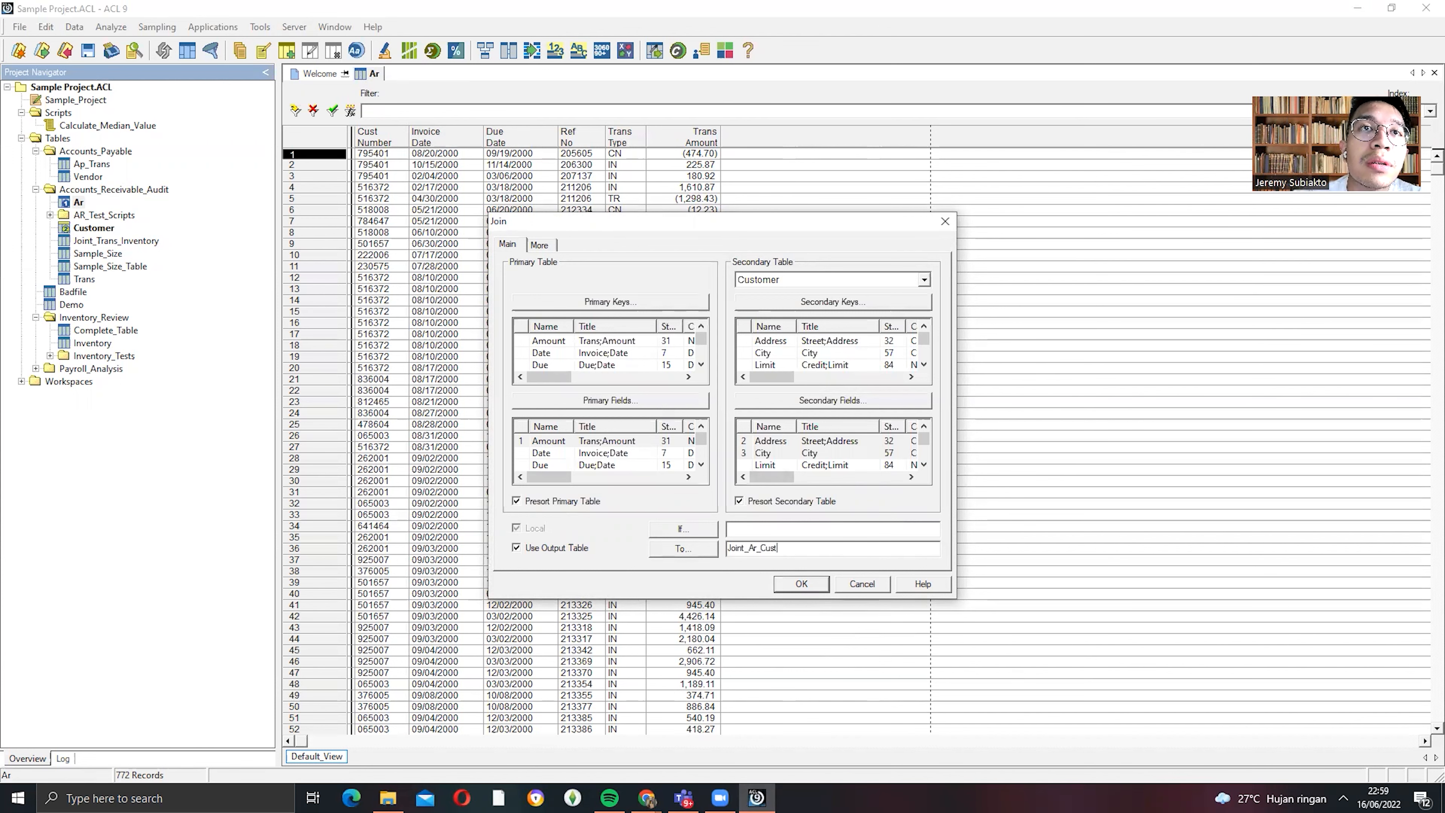
pyautogui.press('Return')
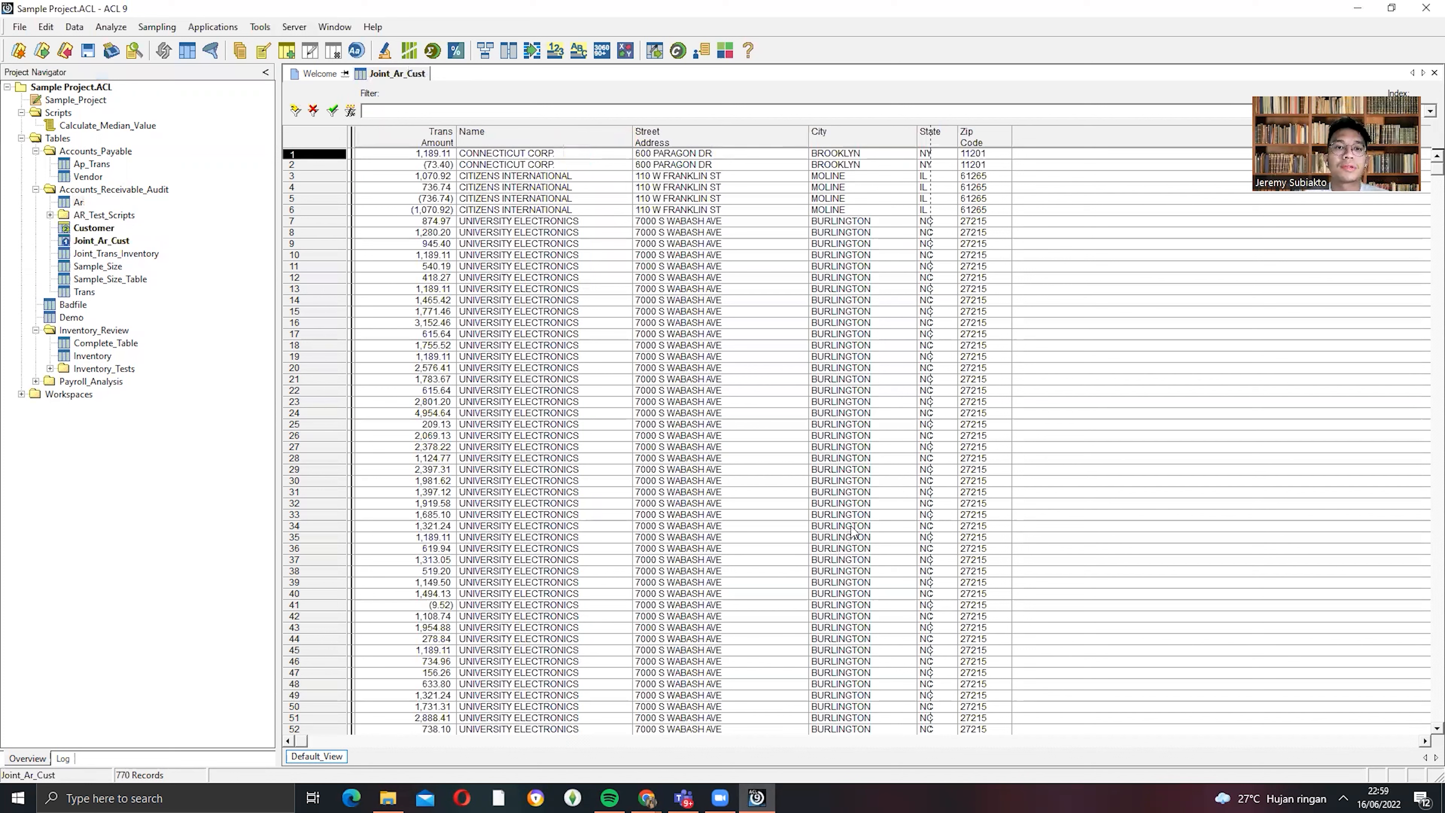
# - Examine the joined table's transaction amount, name, street address, city, state and zip code columns
pyautogui.click(1084, 709)
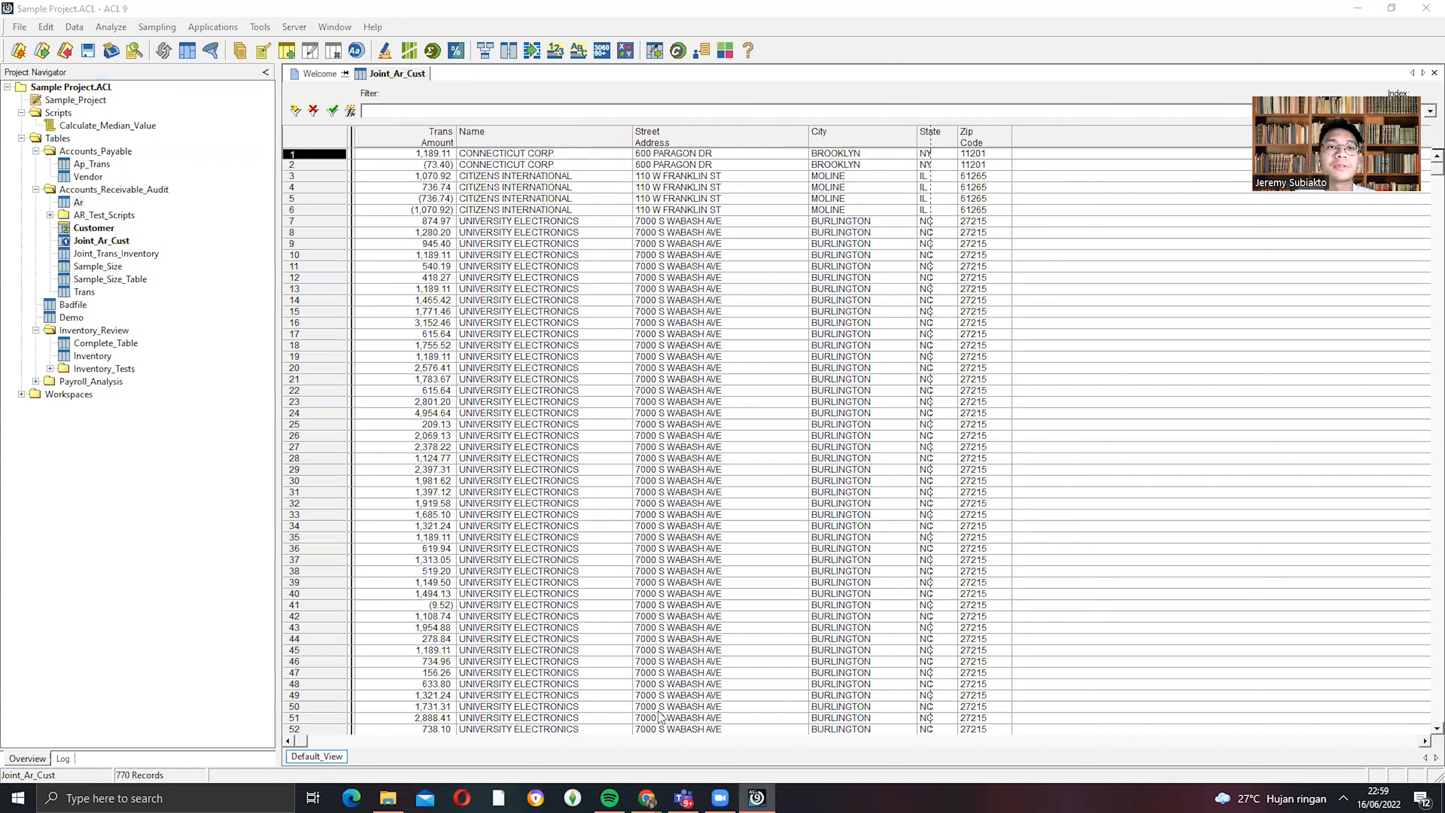
pyautogui.click(414, 154)
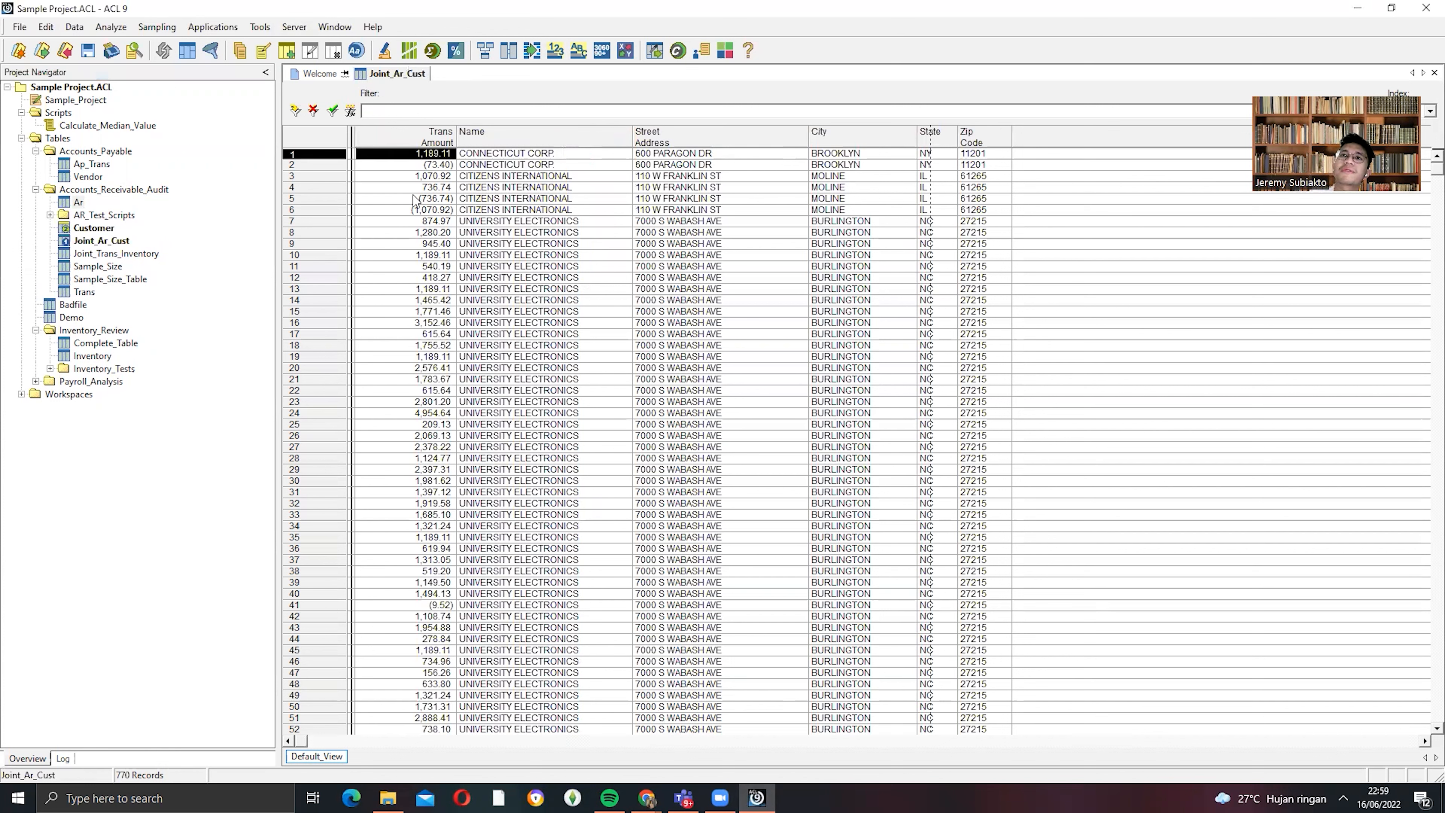
pyautogui.click(422, 140)
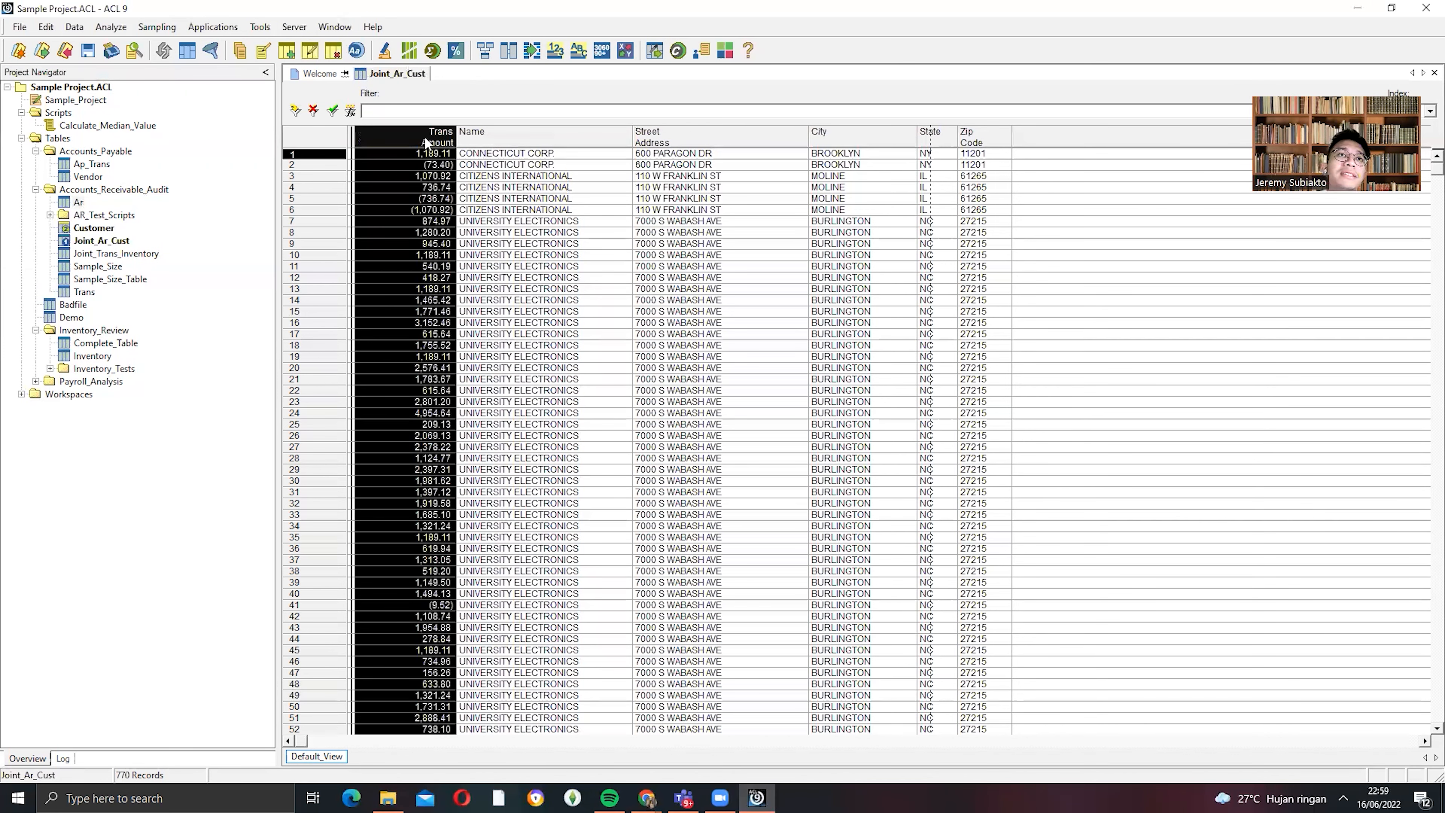
pyautogui.click(494, 139)
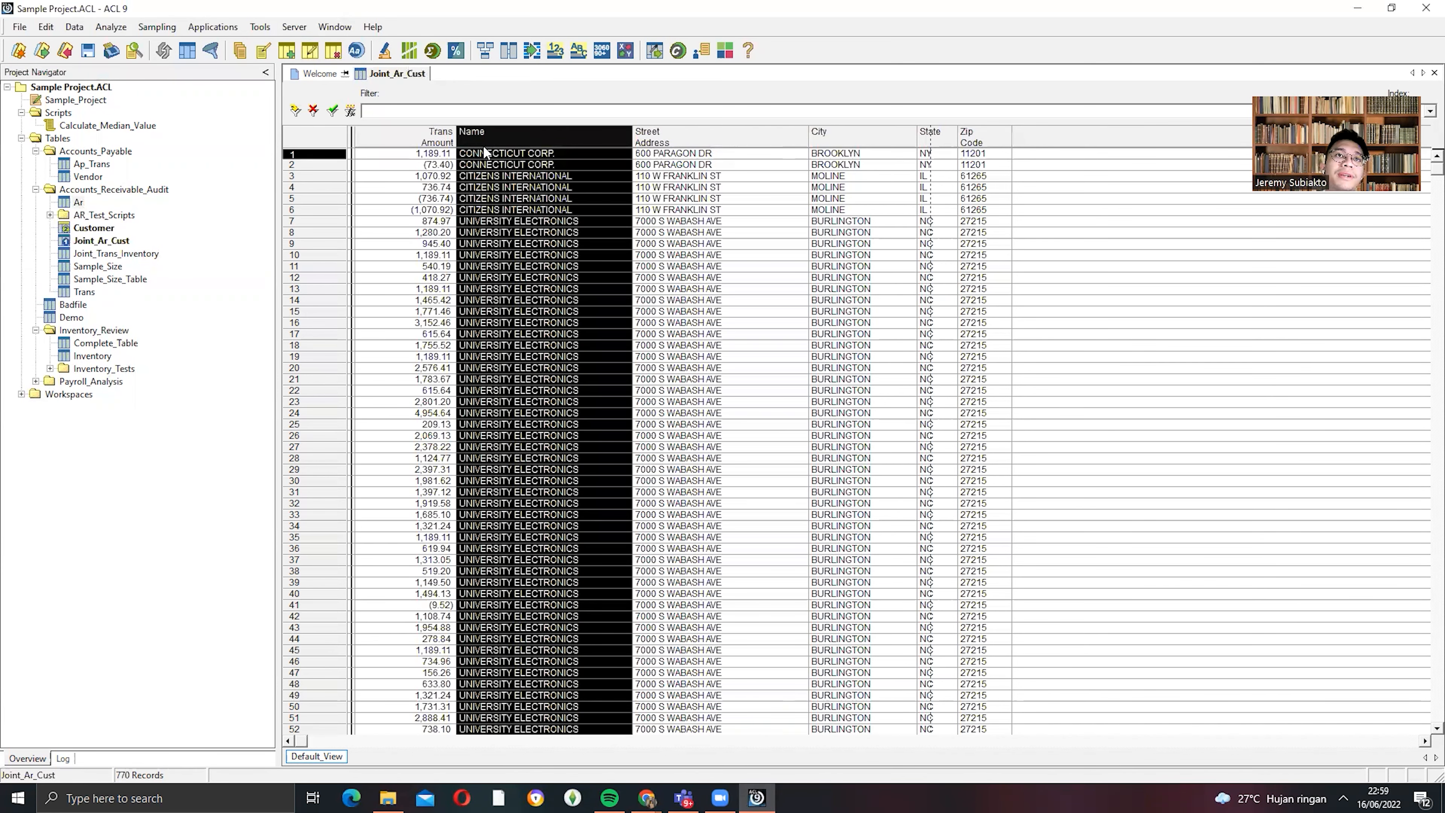
pyautogui.click(689, 154)
pyautogui.click(694, 139)
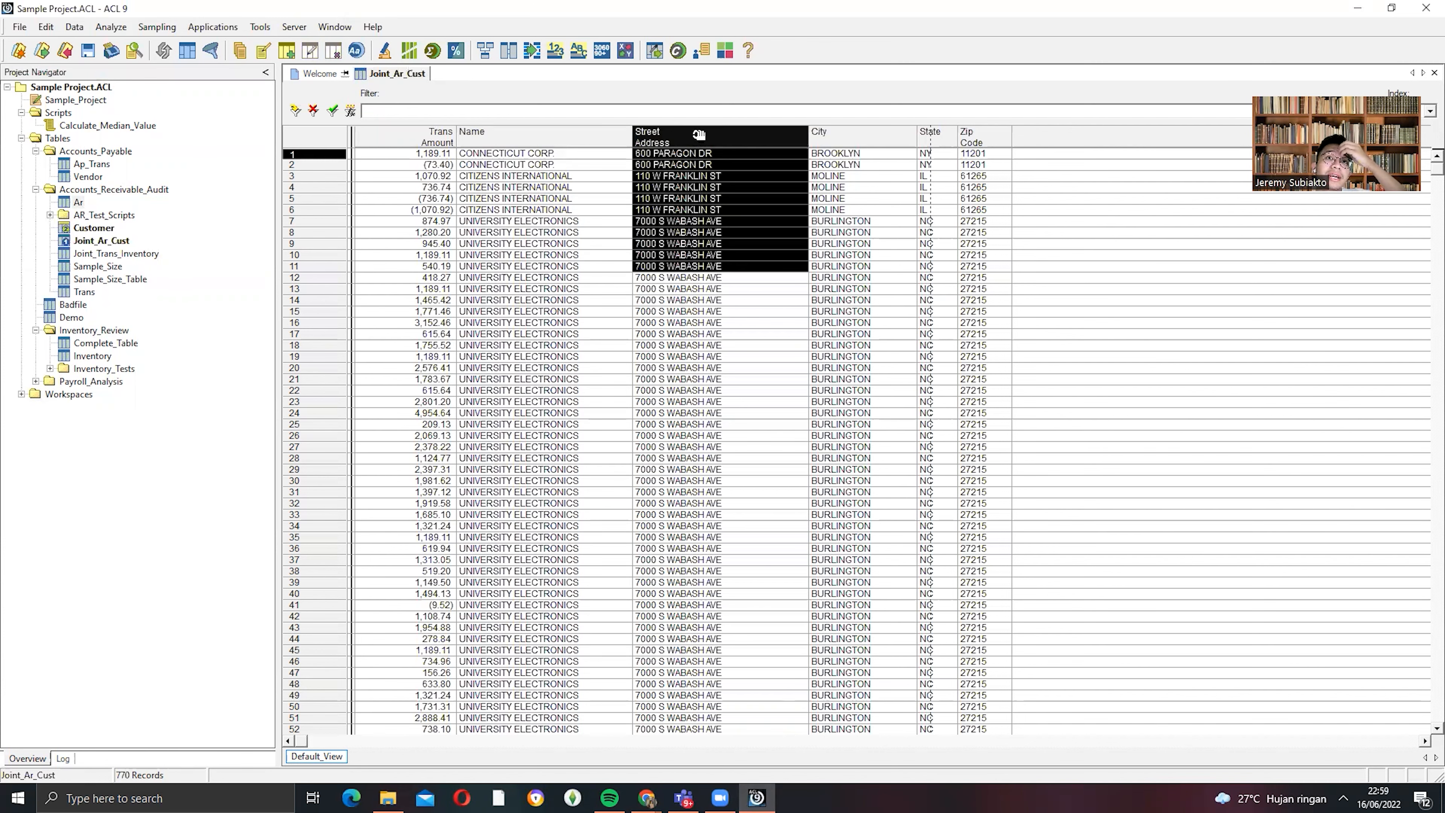
pyautogui.click(845, 140)
pyautogui.click(932, 138)
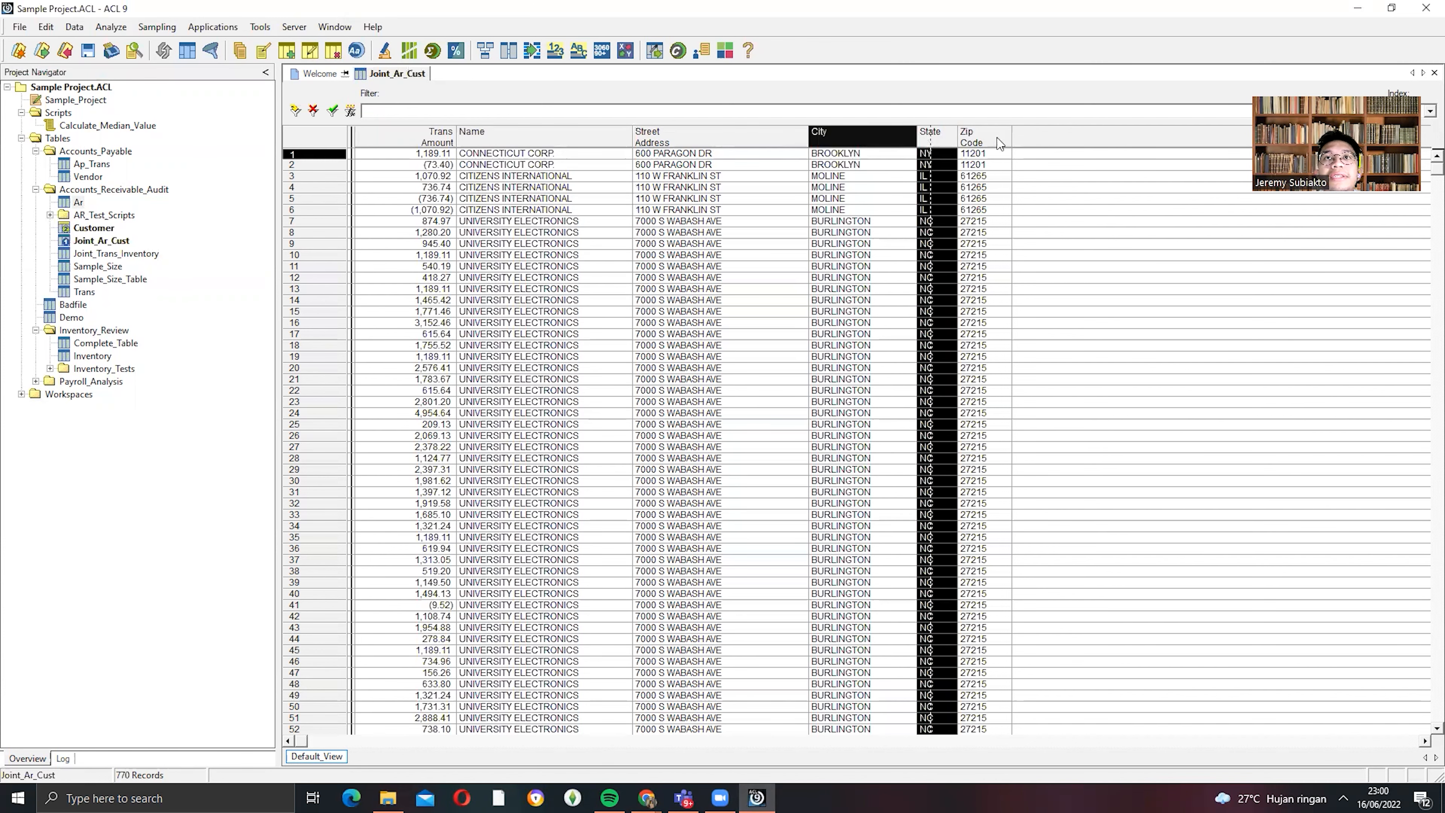
pyautogui.click(977, 140)
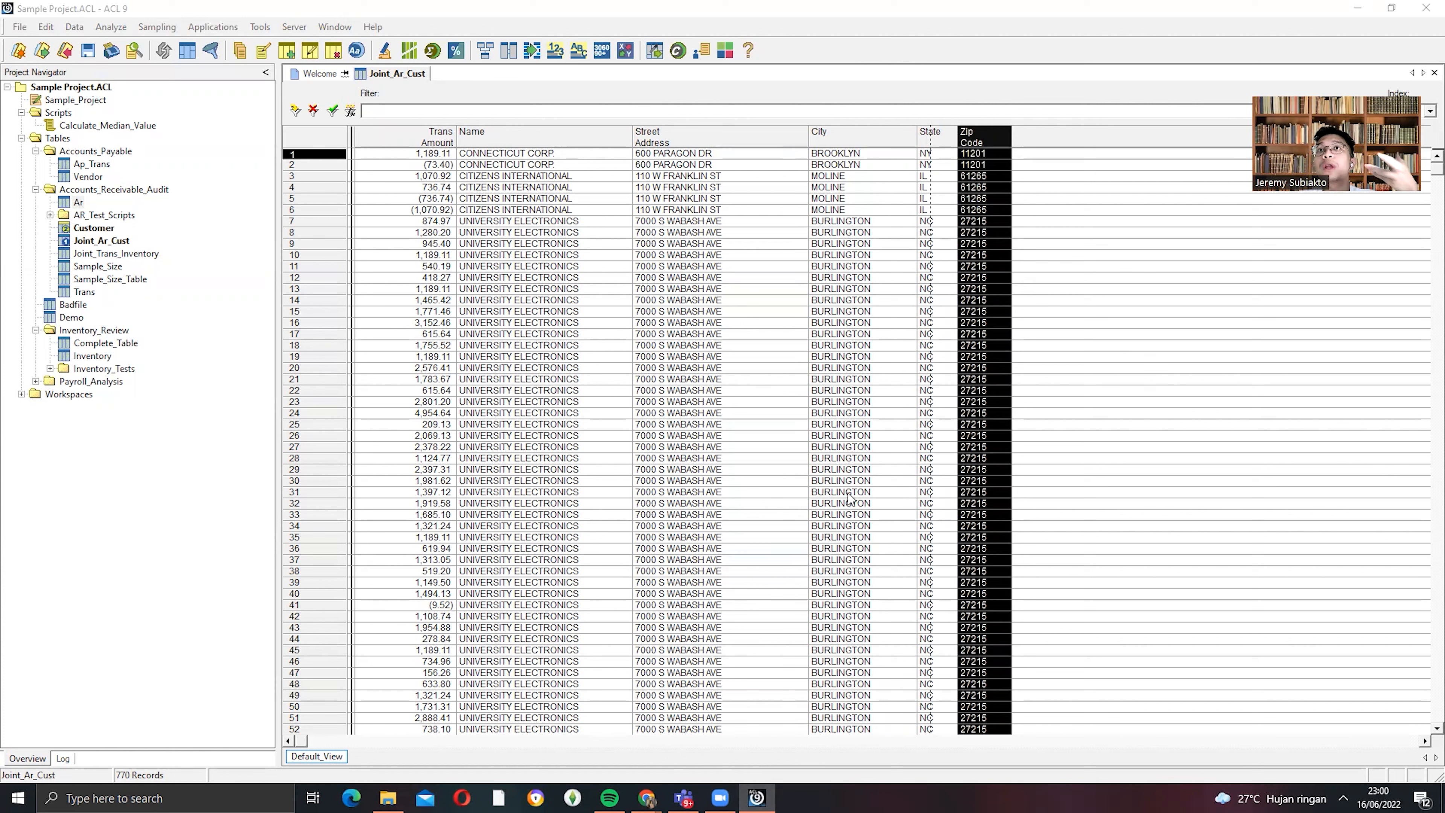
pyautogui.click(805, 402)
pyautogui.rightClick(476, 189)
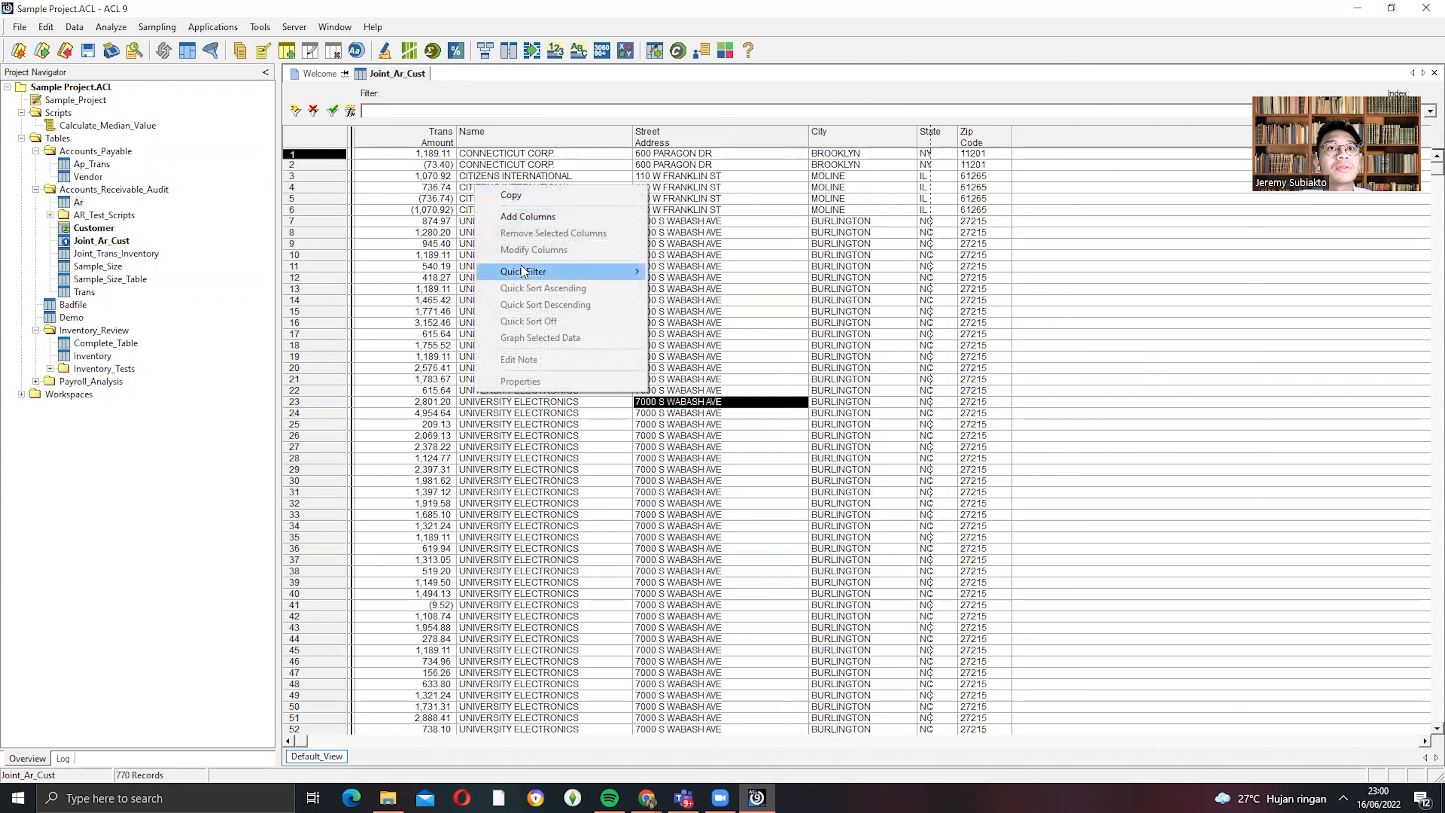
pyautogui.moveTo(570, 277)
pyautogui.click(699, 236)
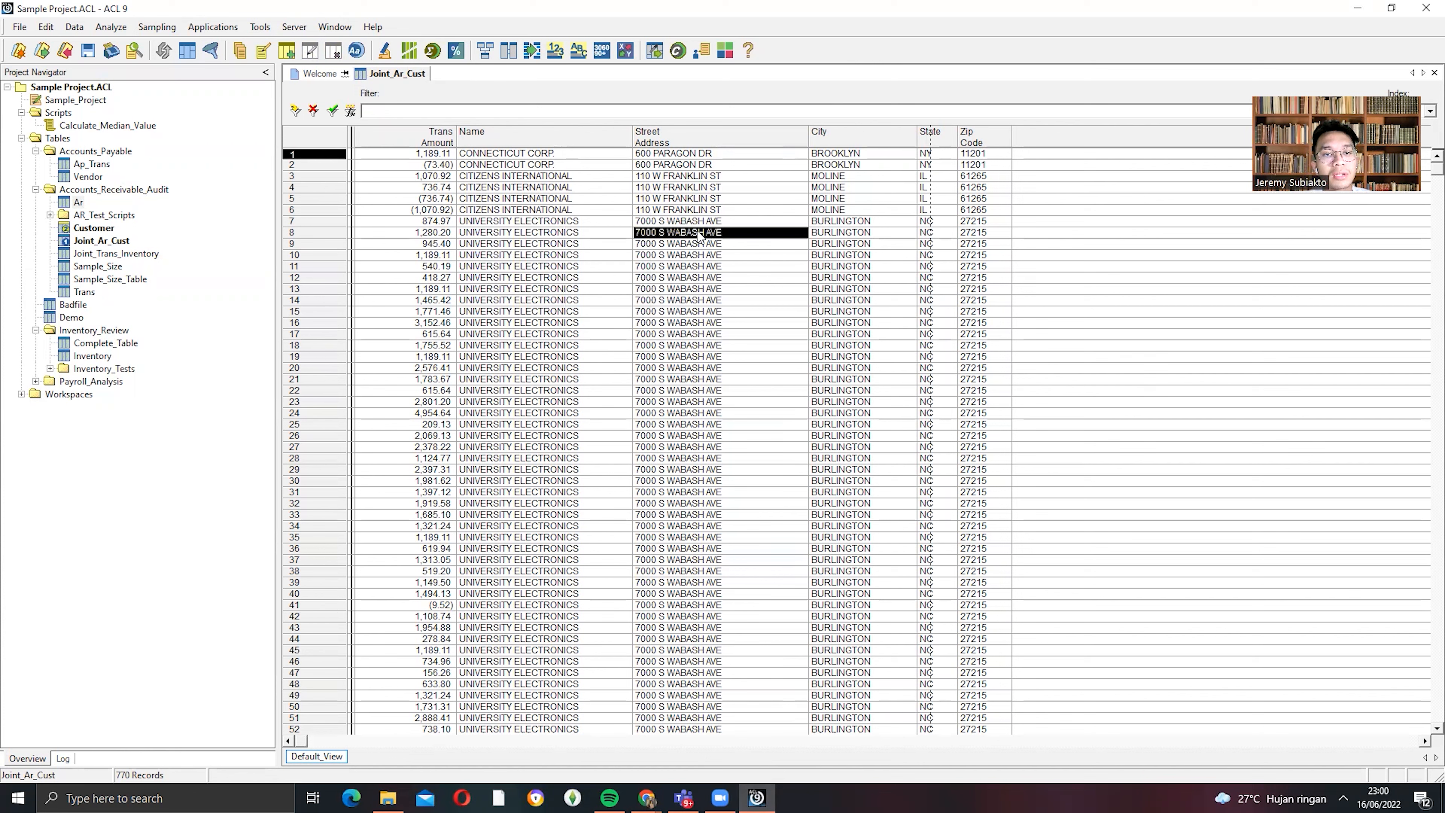
# - Filter the Joint_Ar_Cust view with the expression Amount >= 0 and check the remaining customer records
pyautogui.click(350, 110)
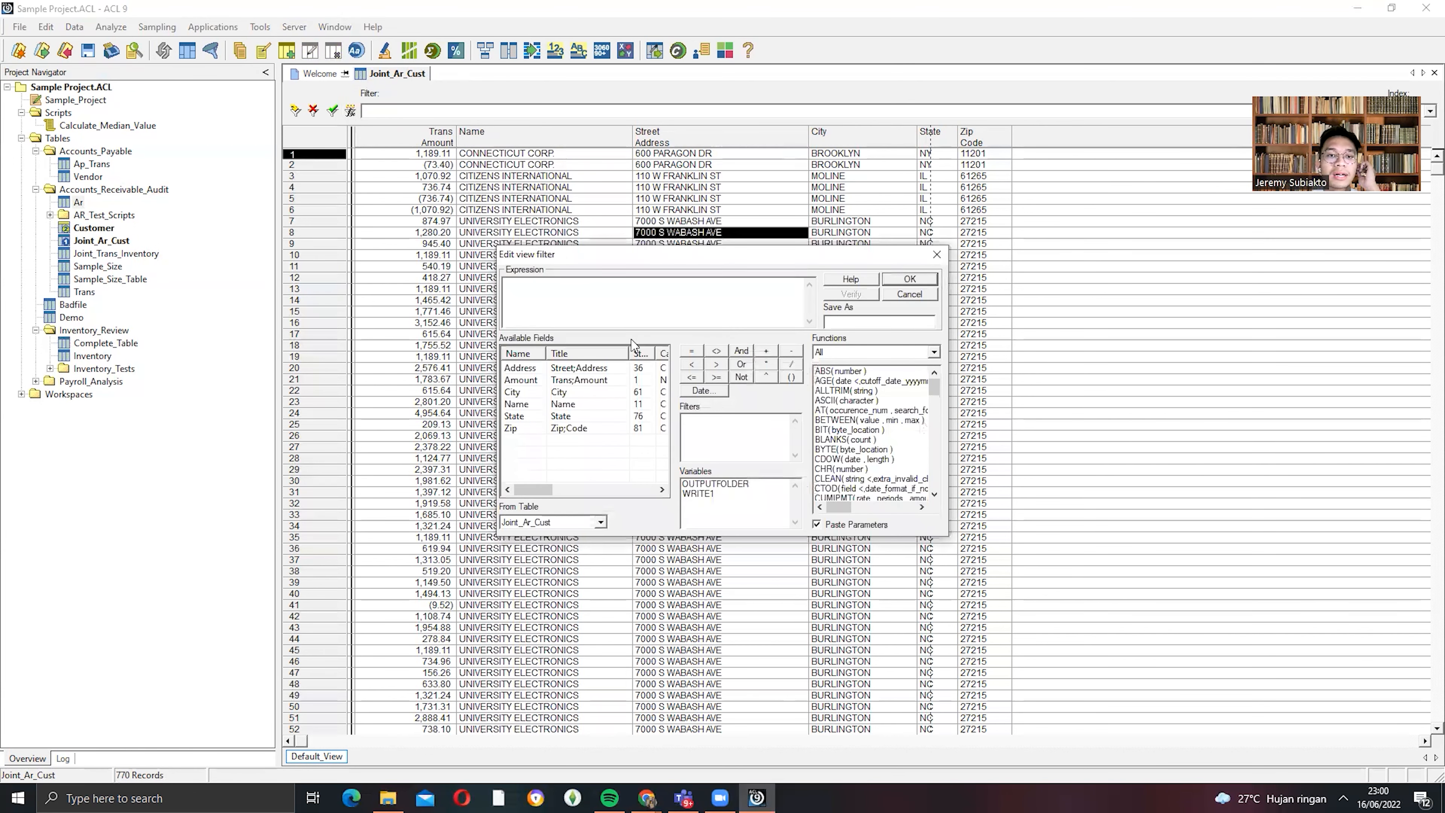
pyautogui.doubleClick(595, 380)
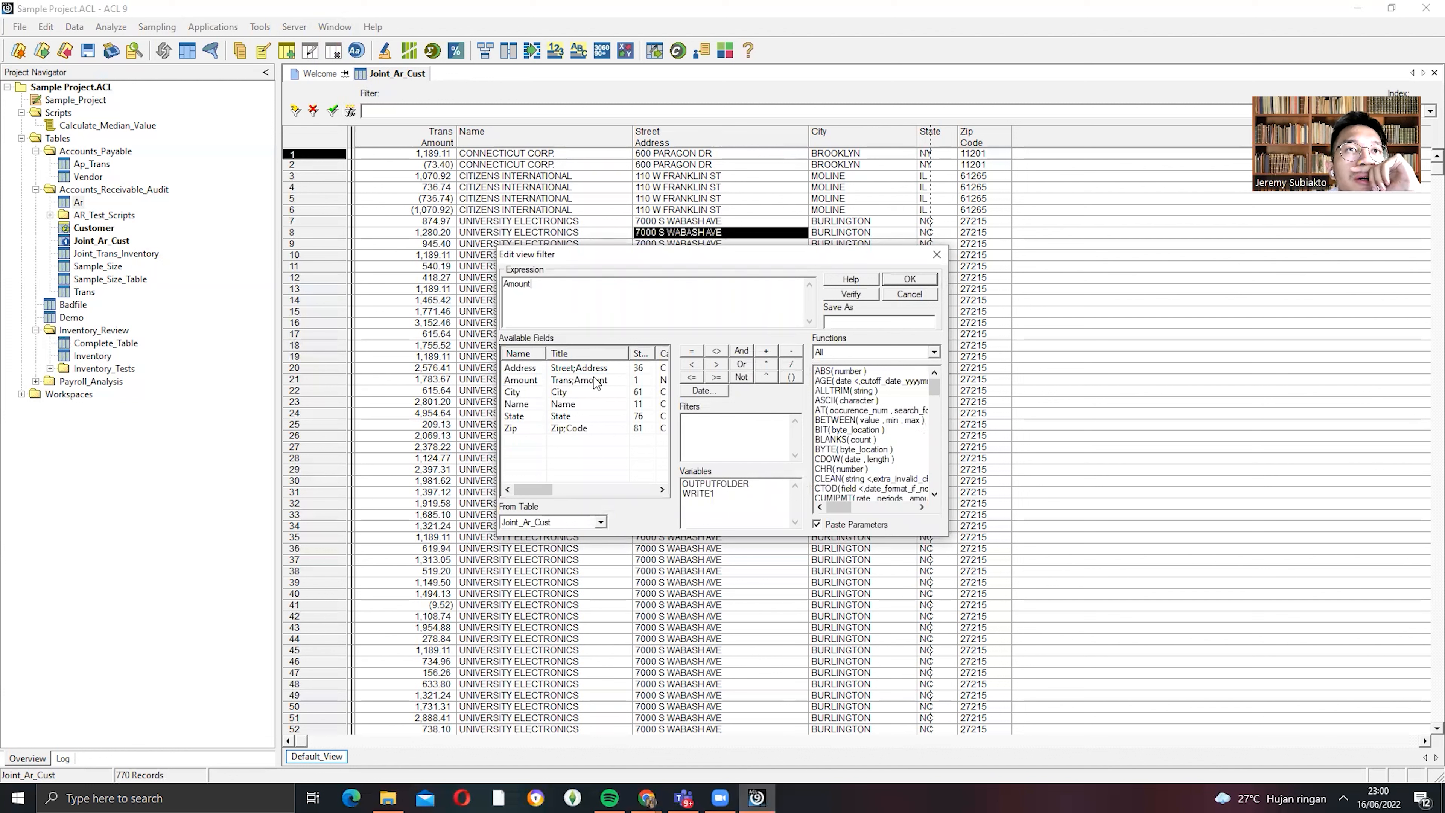
pyautogui.click(724, 380)
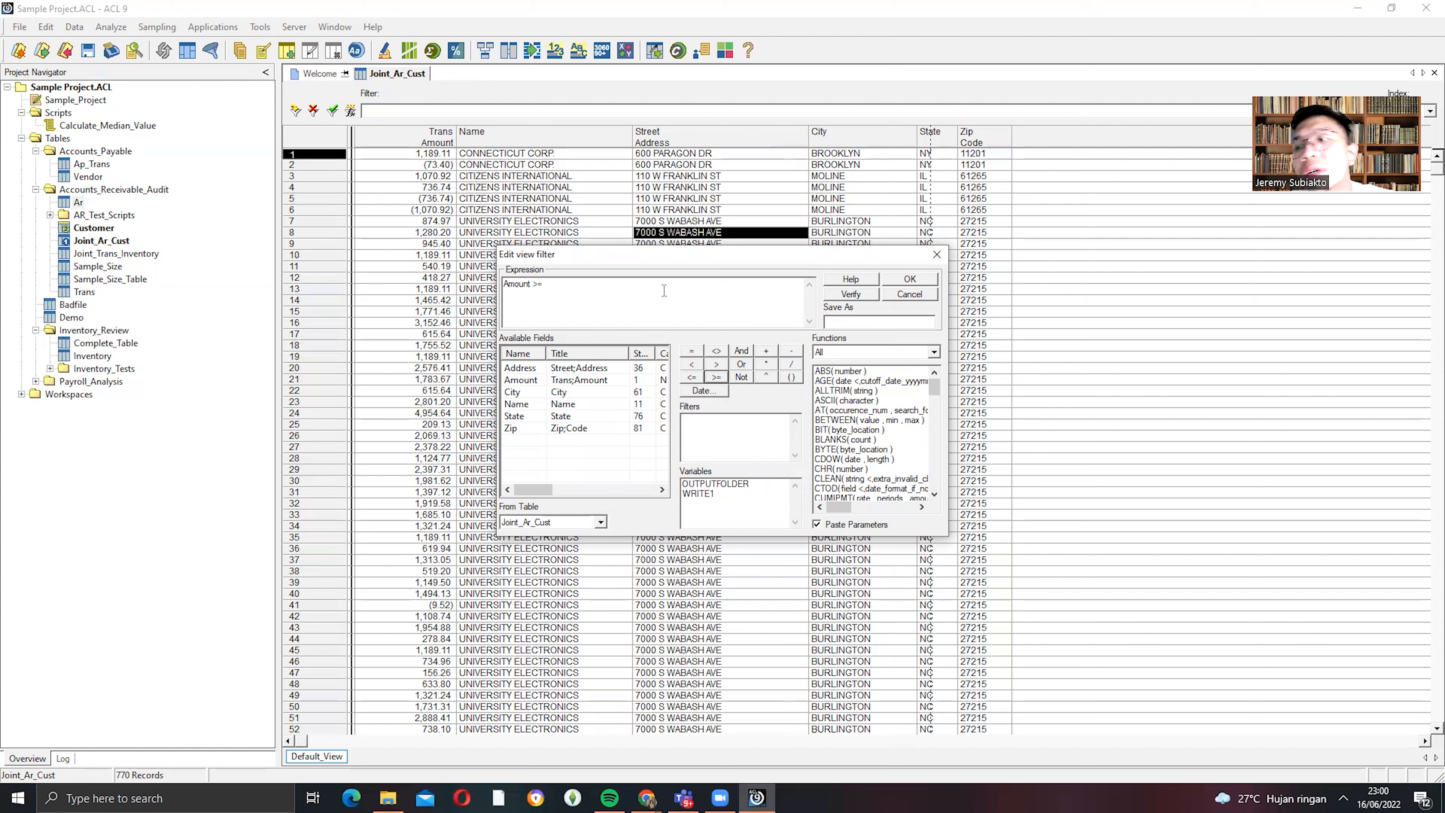
pyautogui.write('0')
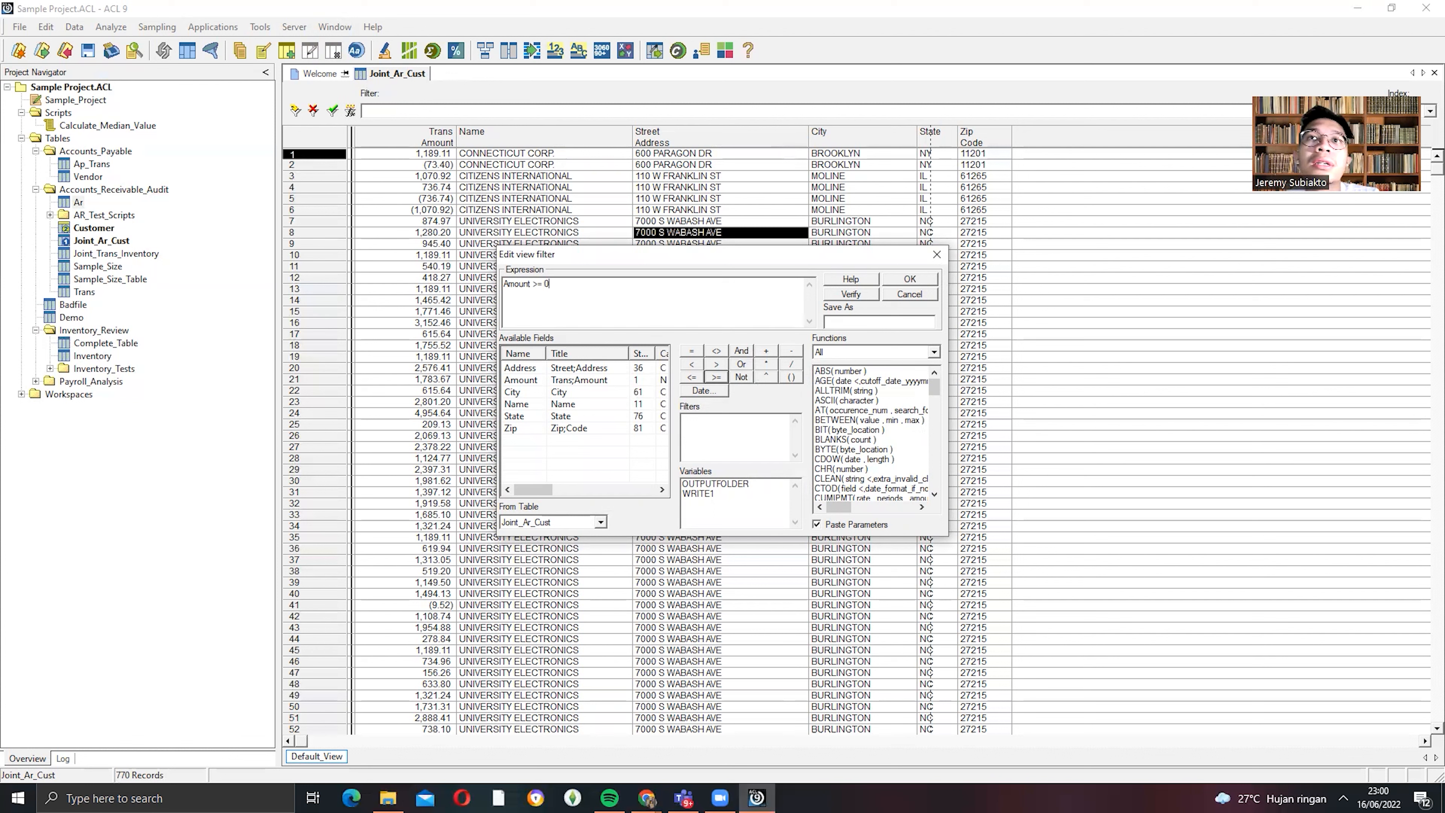
pyautogui.click(900, 283)
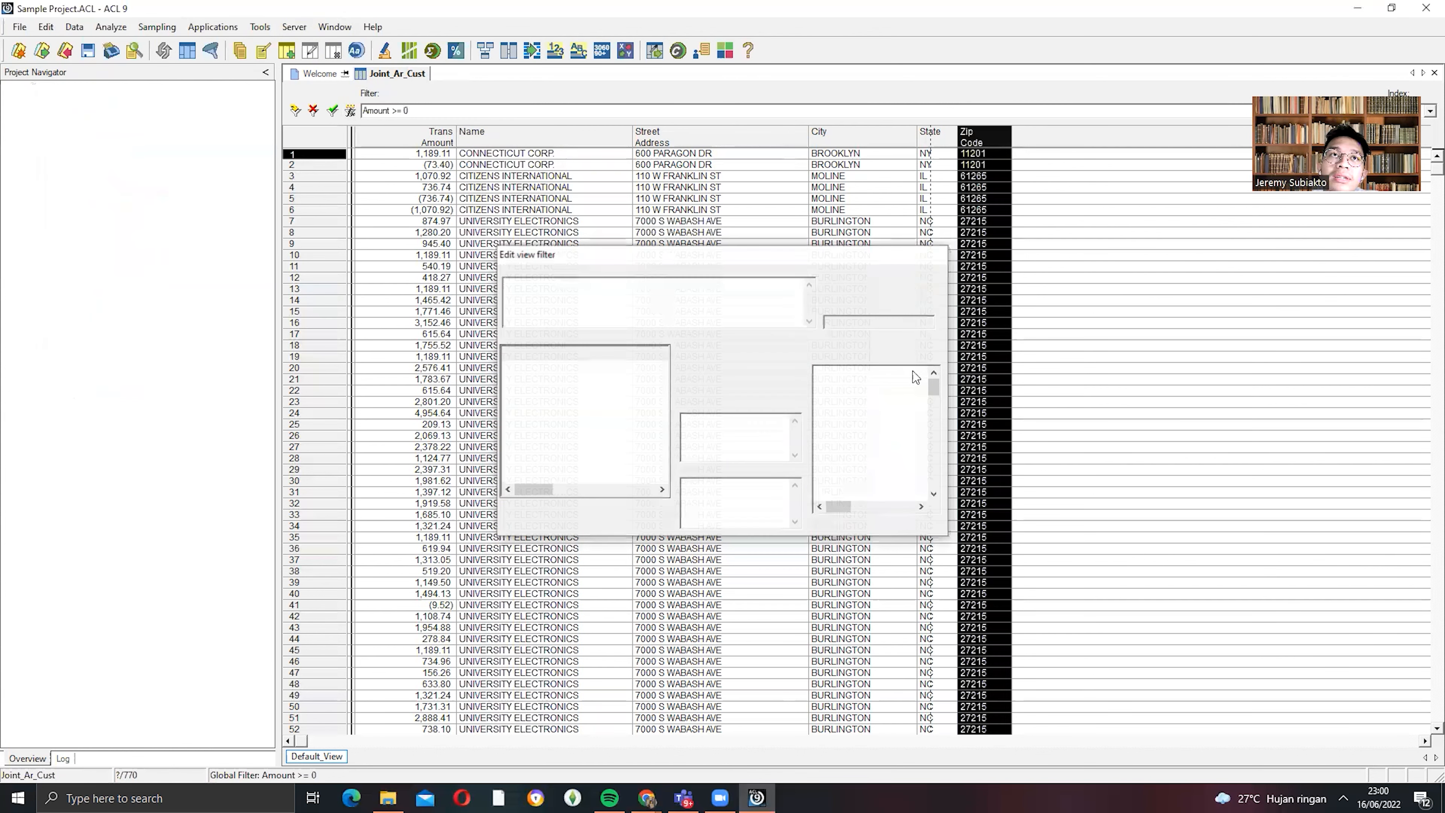
pyautogui.click(663, 324)
pyautogui.click(429, 287)
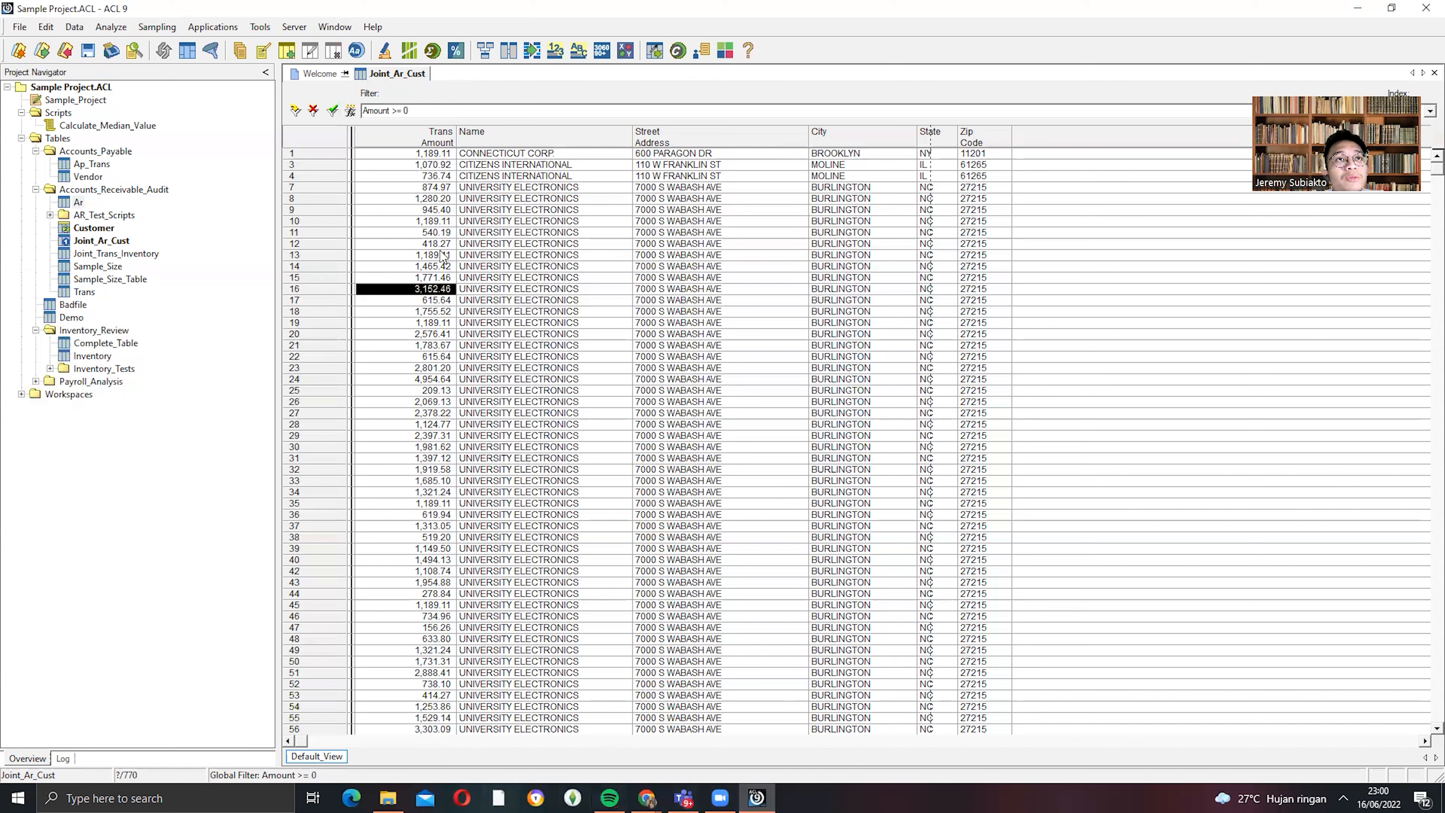
pyautogui.click(440, 166)
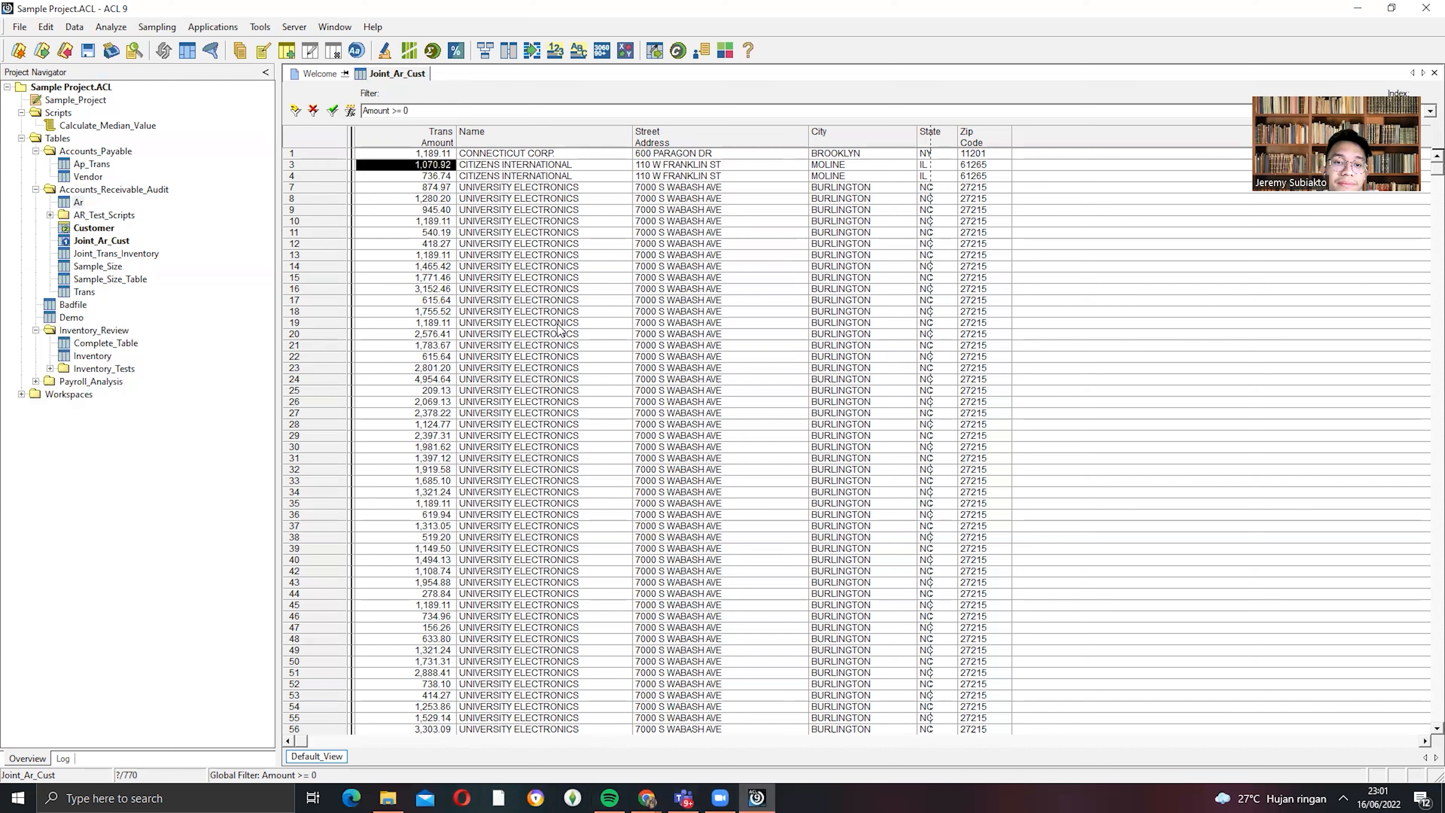
pyautogui.click(583, 155)
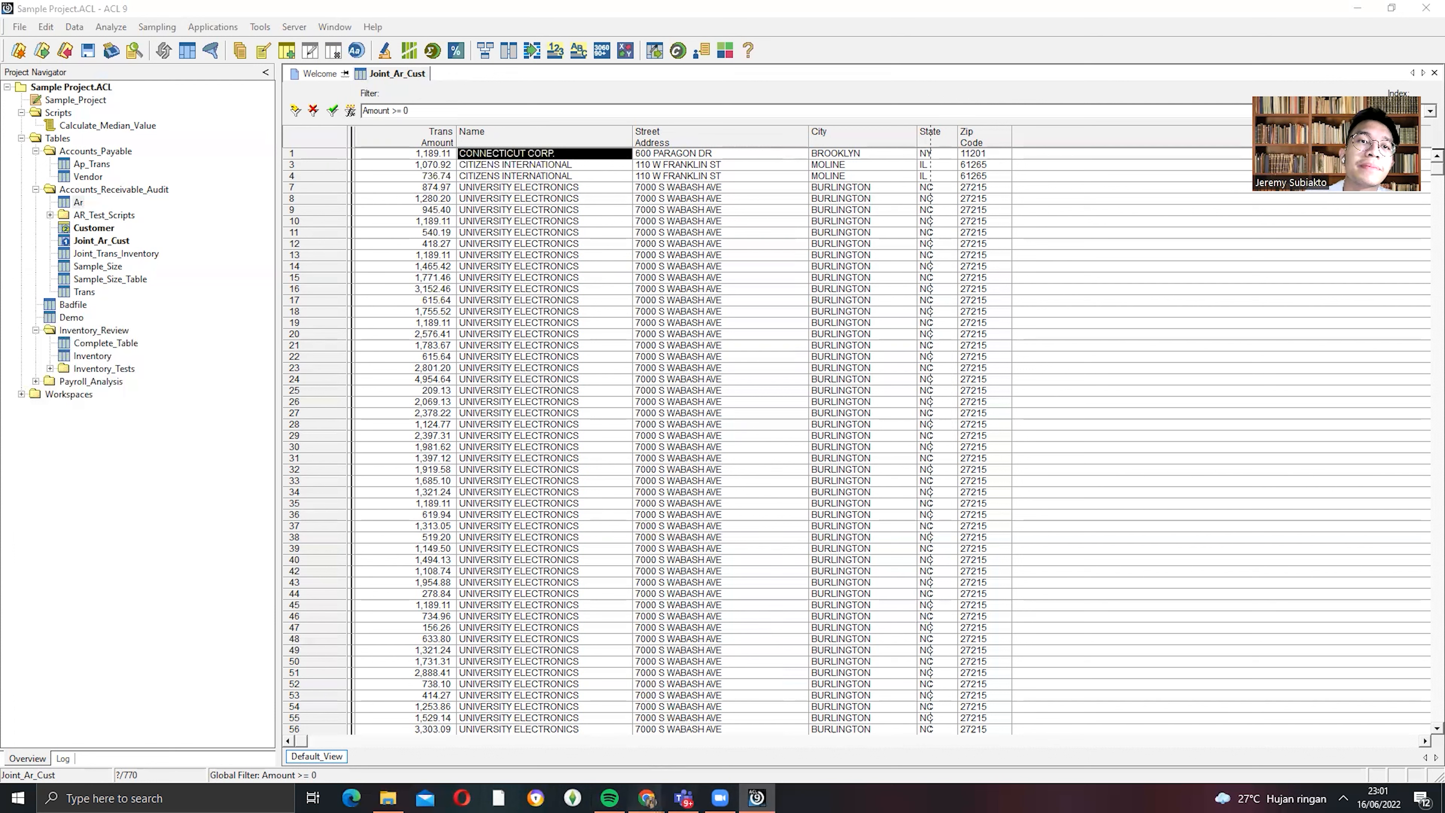
# - Switch to the Revised_ACL Cases document in Google Docs and paste the filtered view's screenshot below the AR and Customer join question
pyautogui.moveTo(647, 797)
pyautogui.click(675, 746)
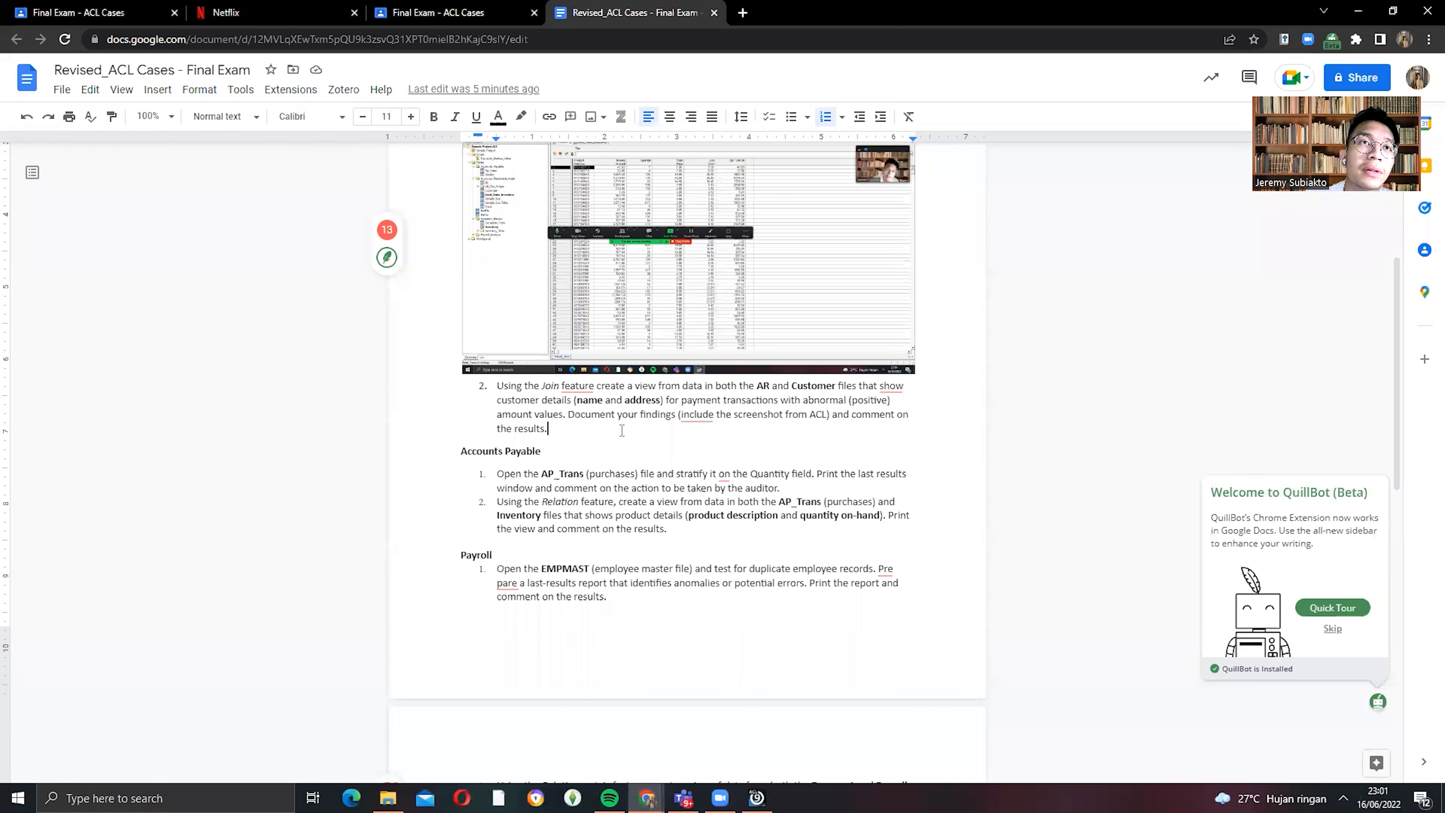
pyautogui.press('Return')
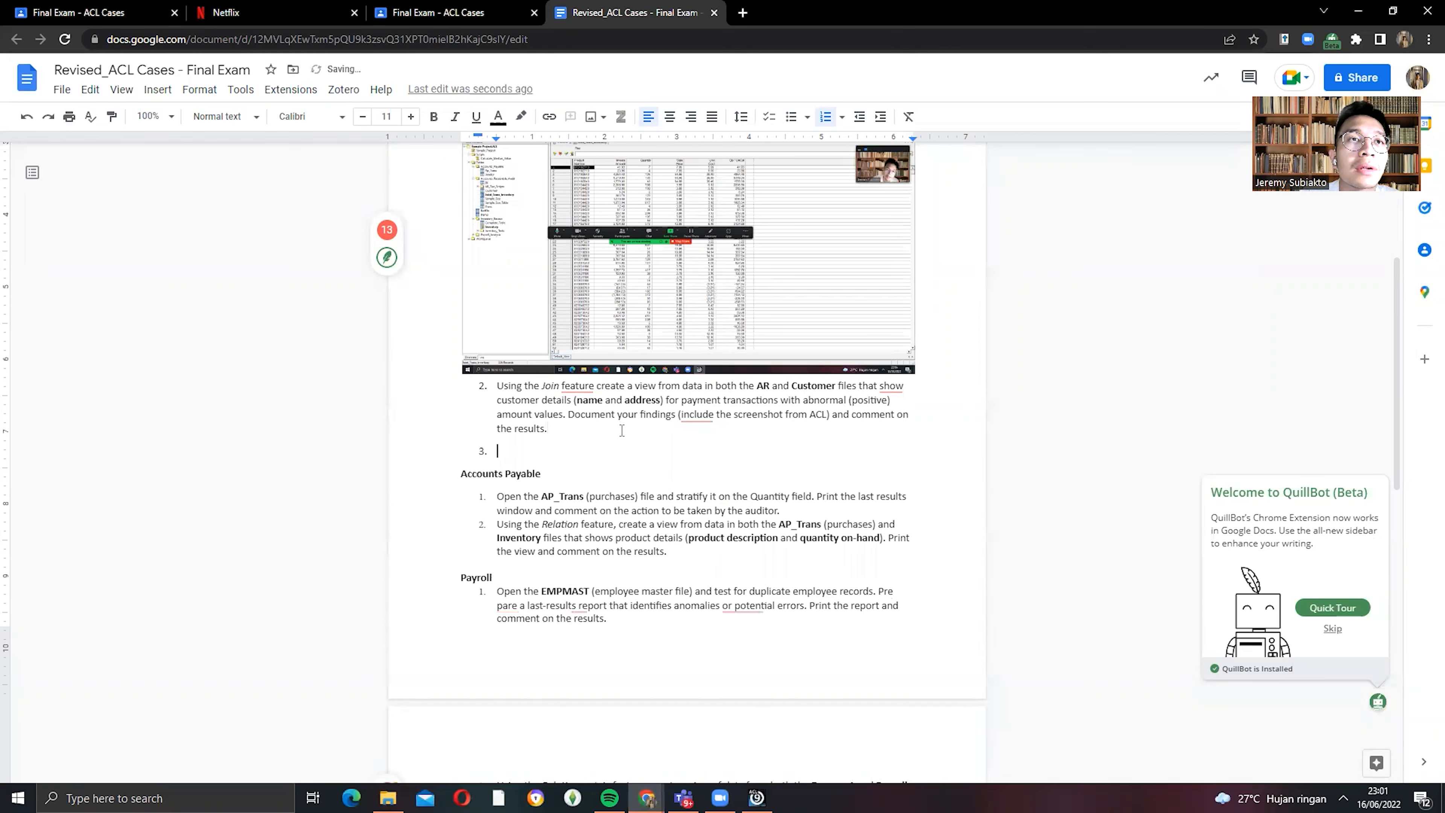
pyautogui.write('N')
pyautogui.press('BackSpace')
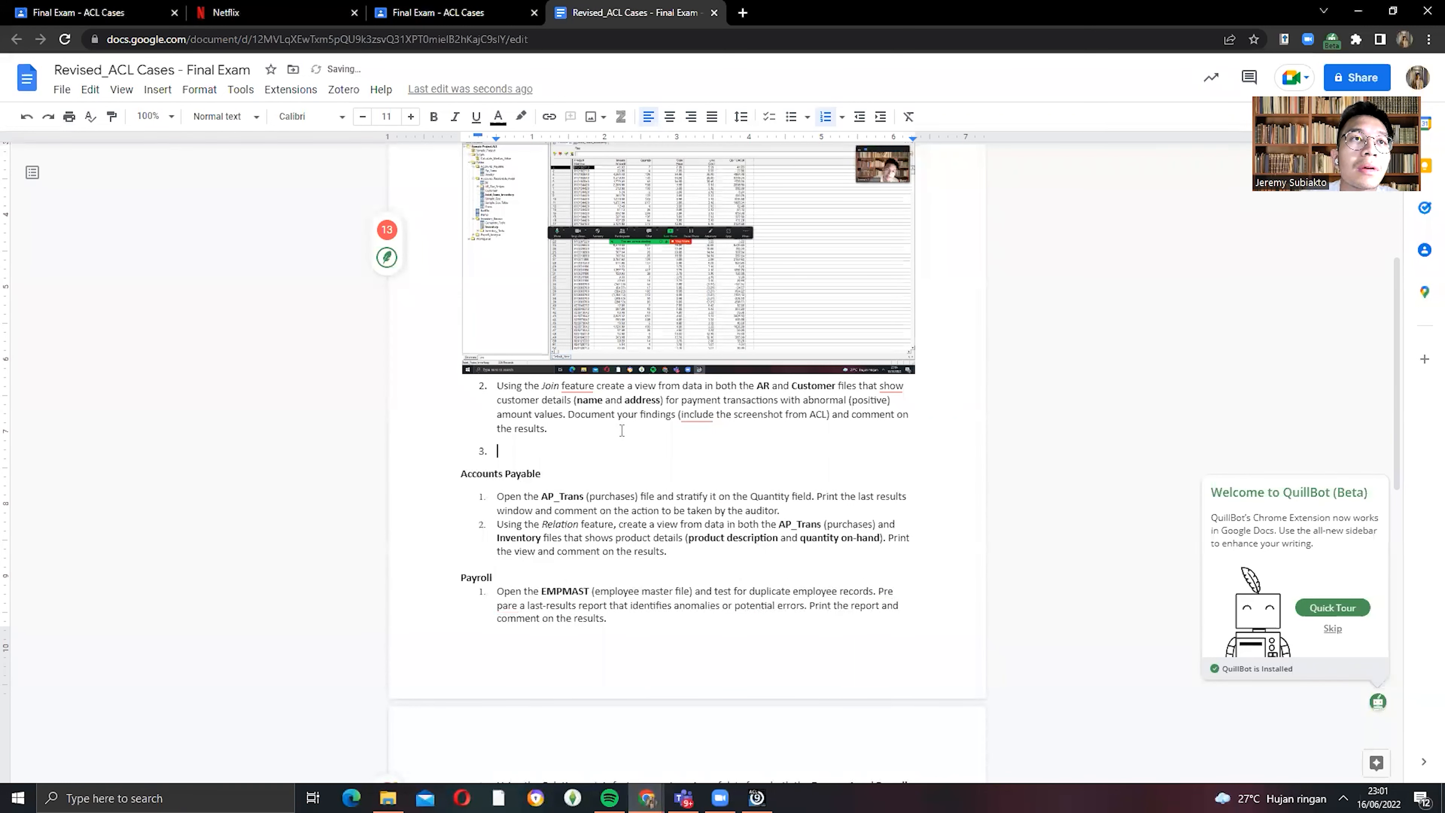
pyautogui.press('BackSpace')
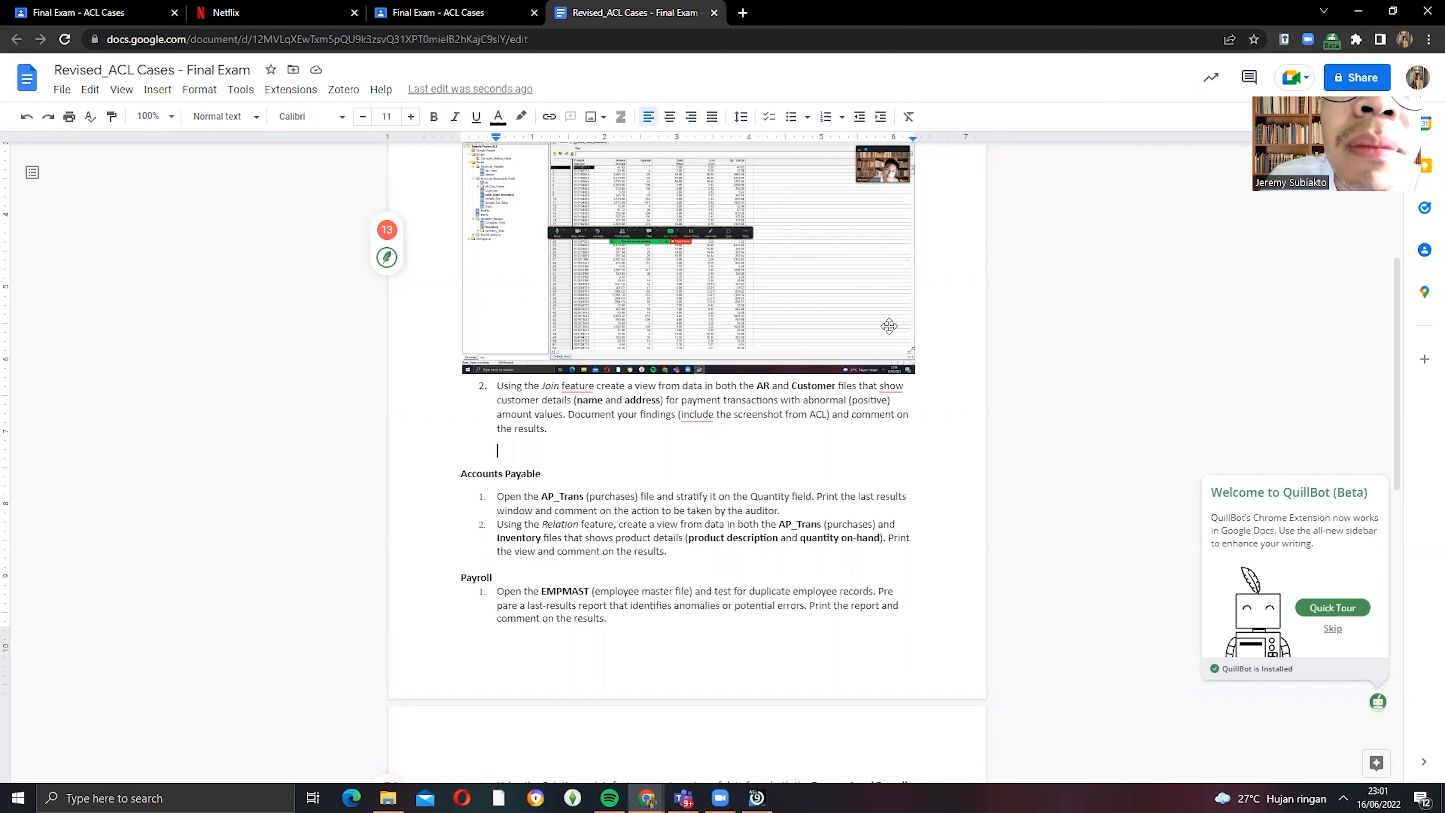
pyautogui.hotkey('ctrl', 'v')
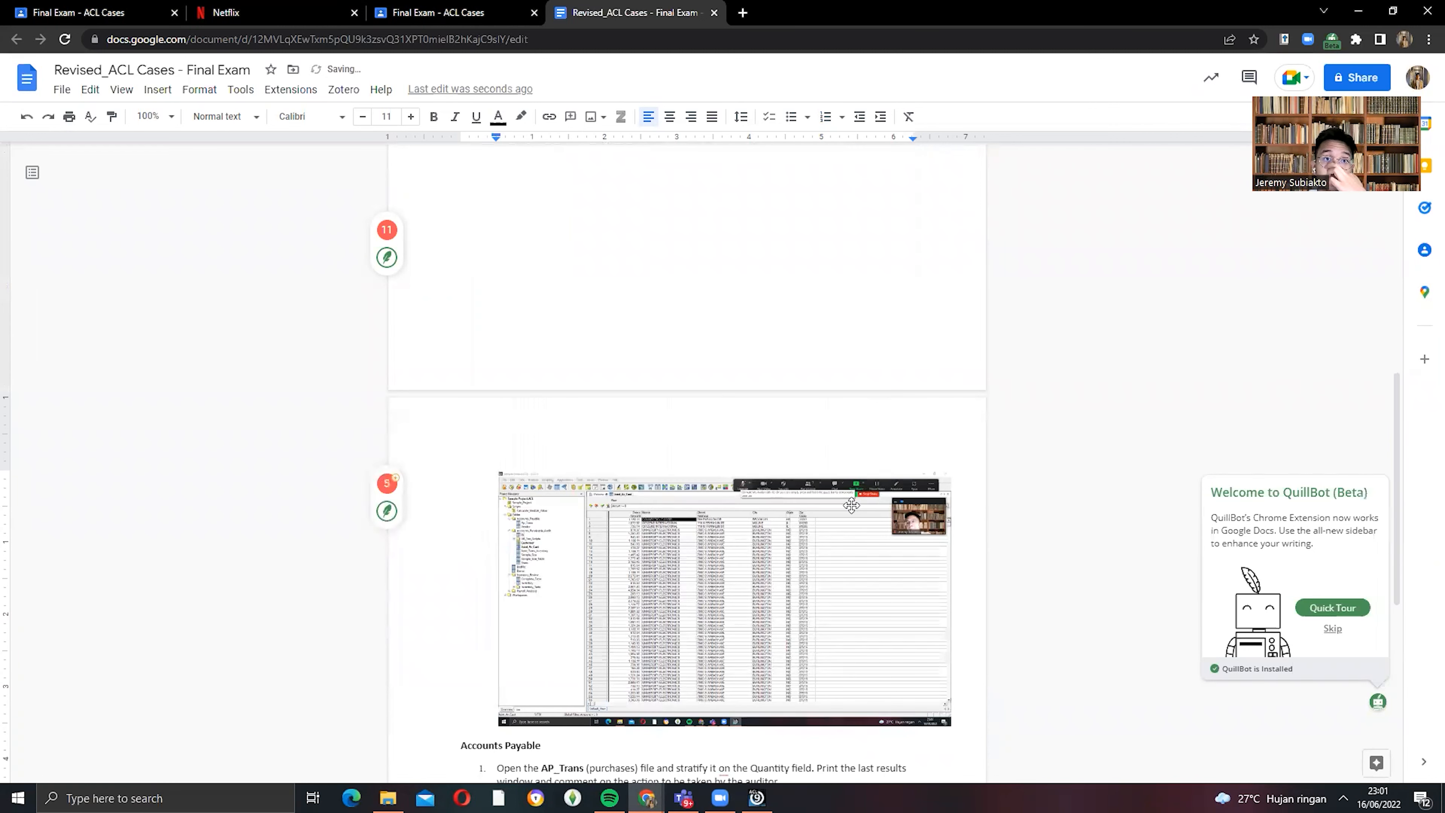
pyautogui.scroll(-5, 852, 505)
pyautogui.click(585, 442)
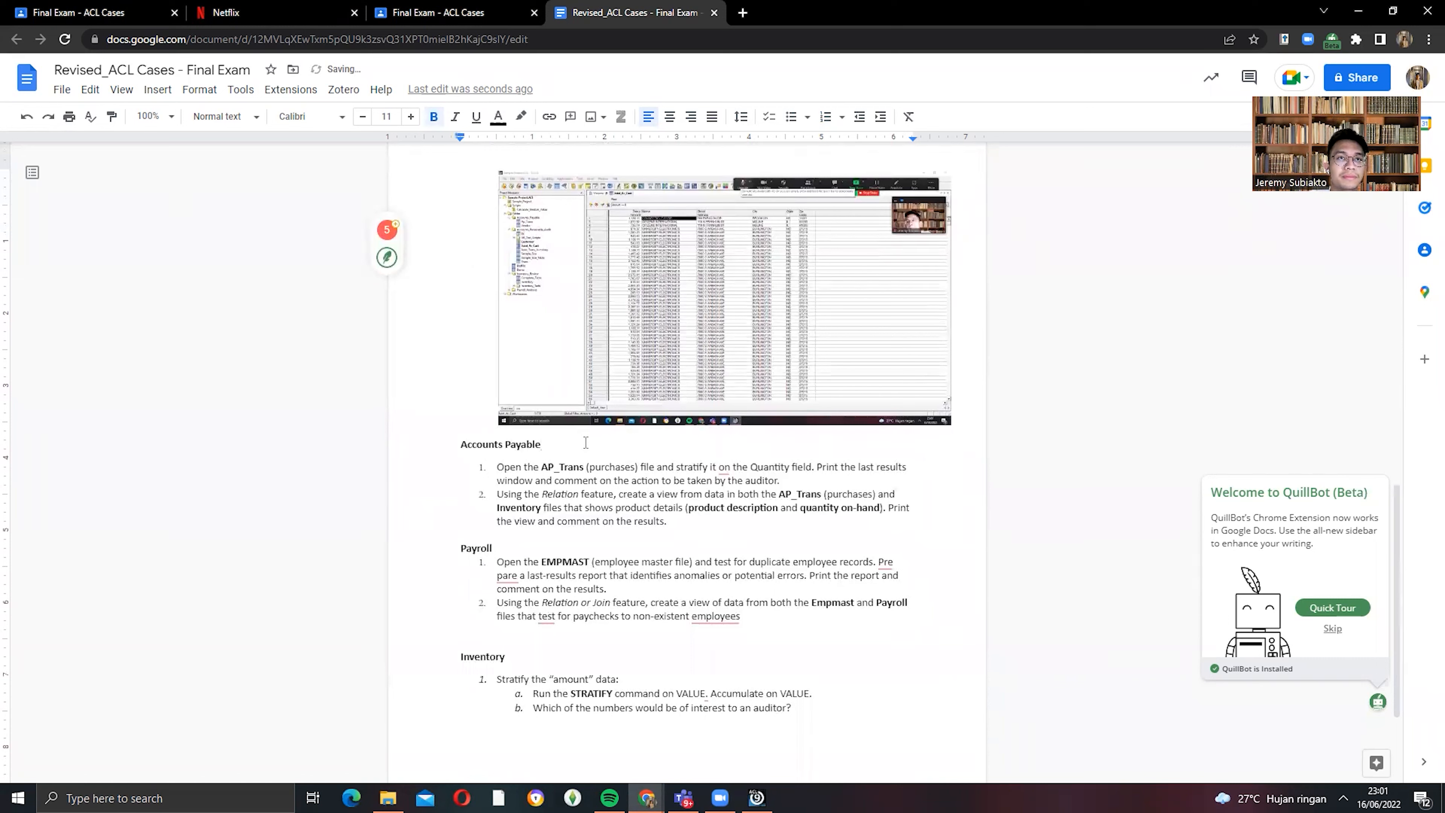
# - Return to ACL and count the records in the filtered Joint_Ar_Cust table without any additional condition
pyautogui.click(756, 797)
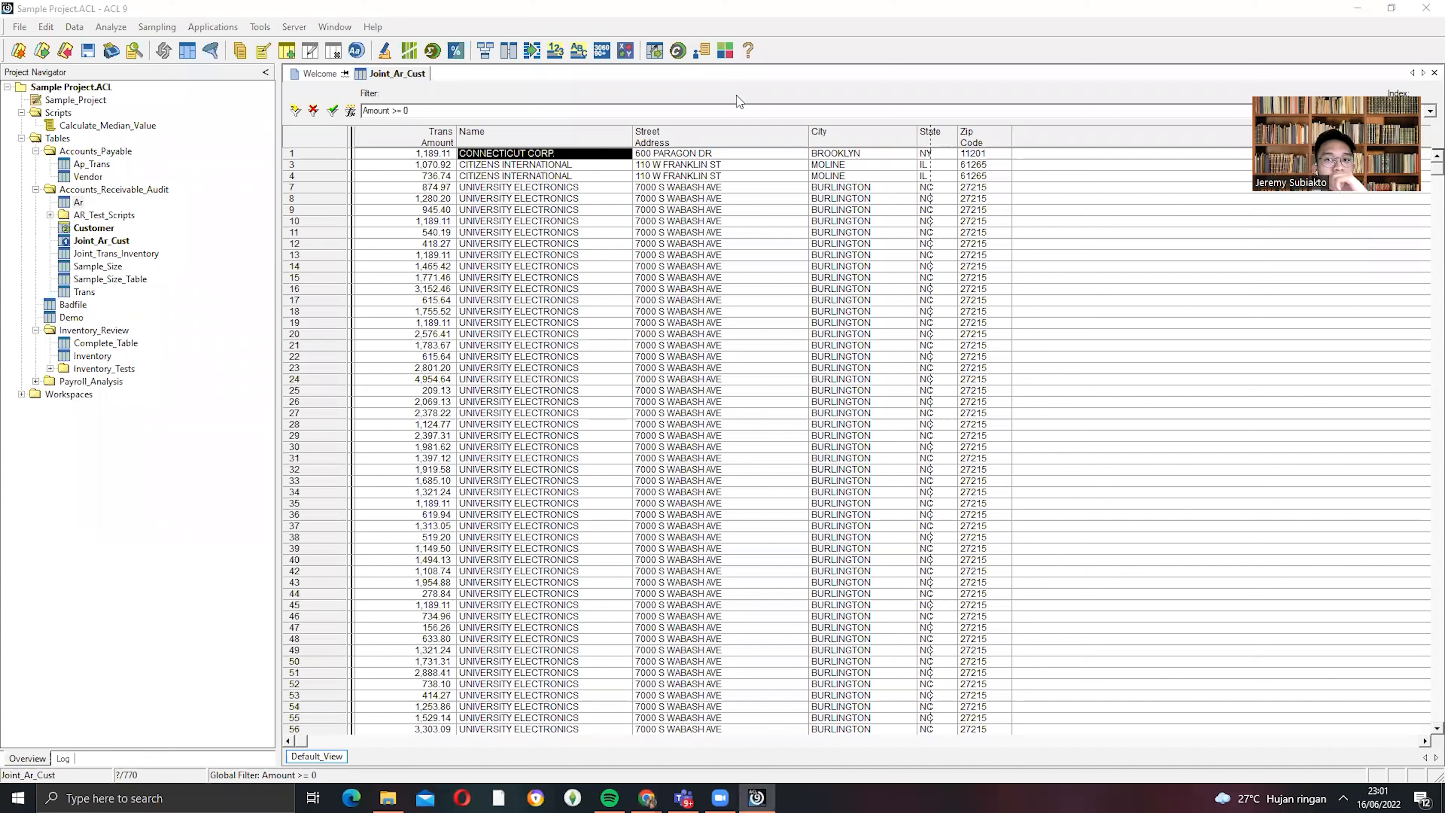
pyautogui.click(84, 30)
pyautogui.moveTo(111, 27)
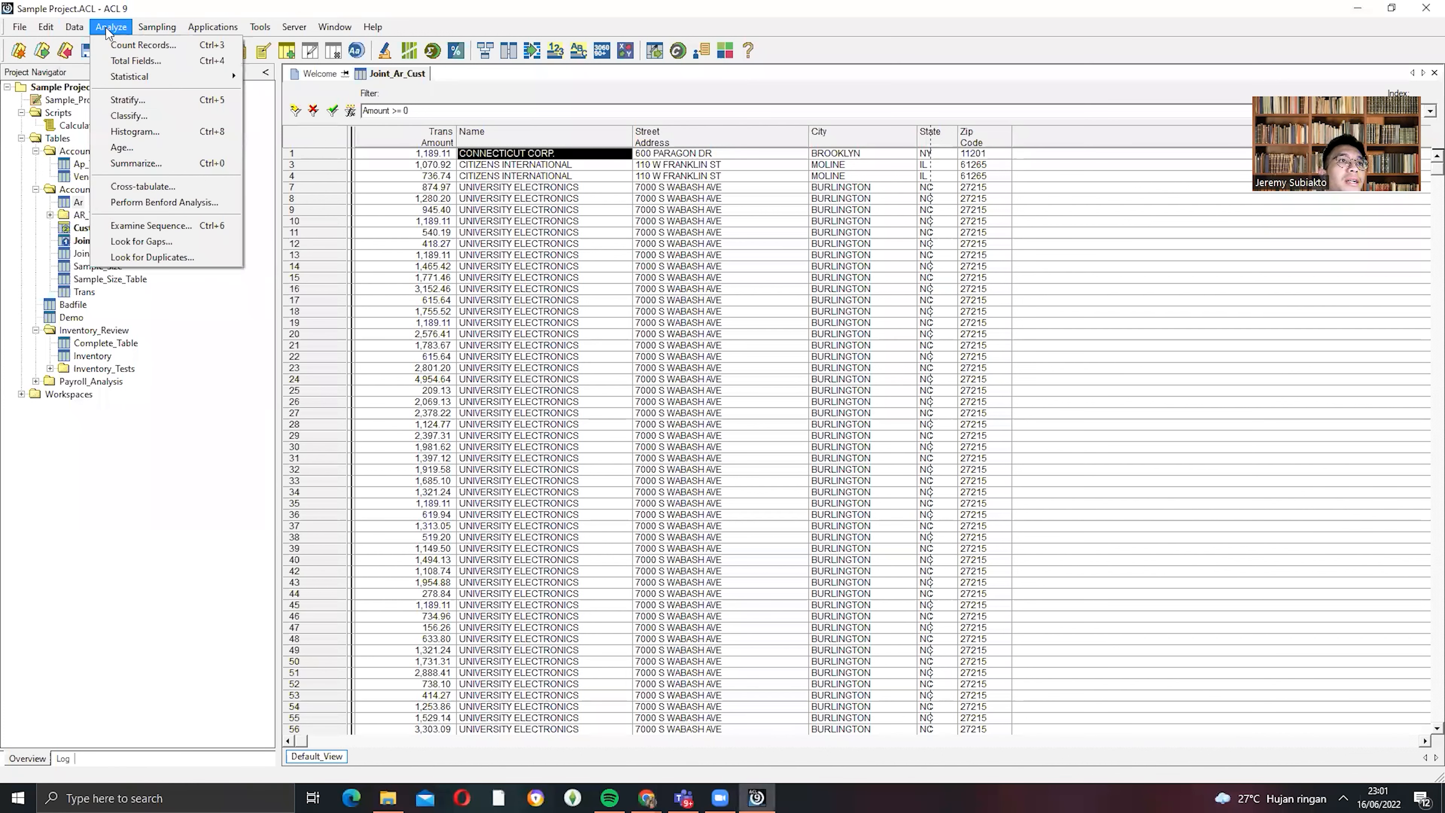
pyautogui.click(114, 45)
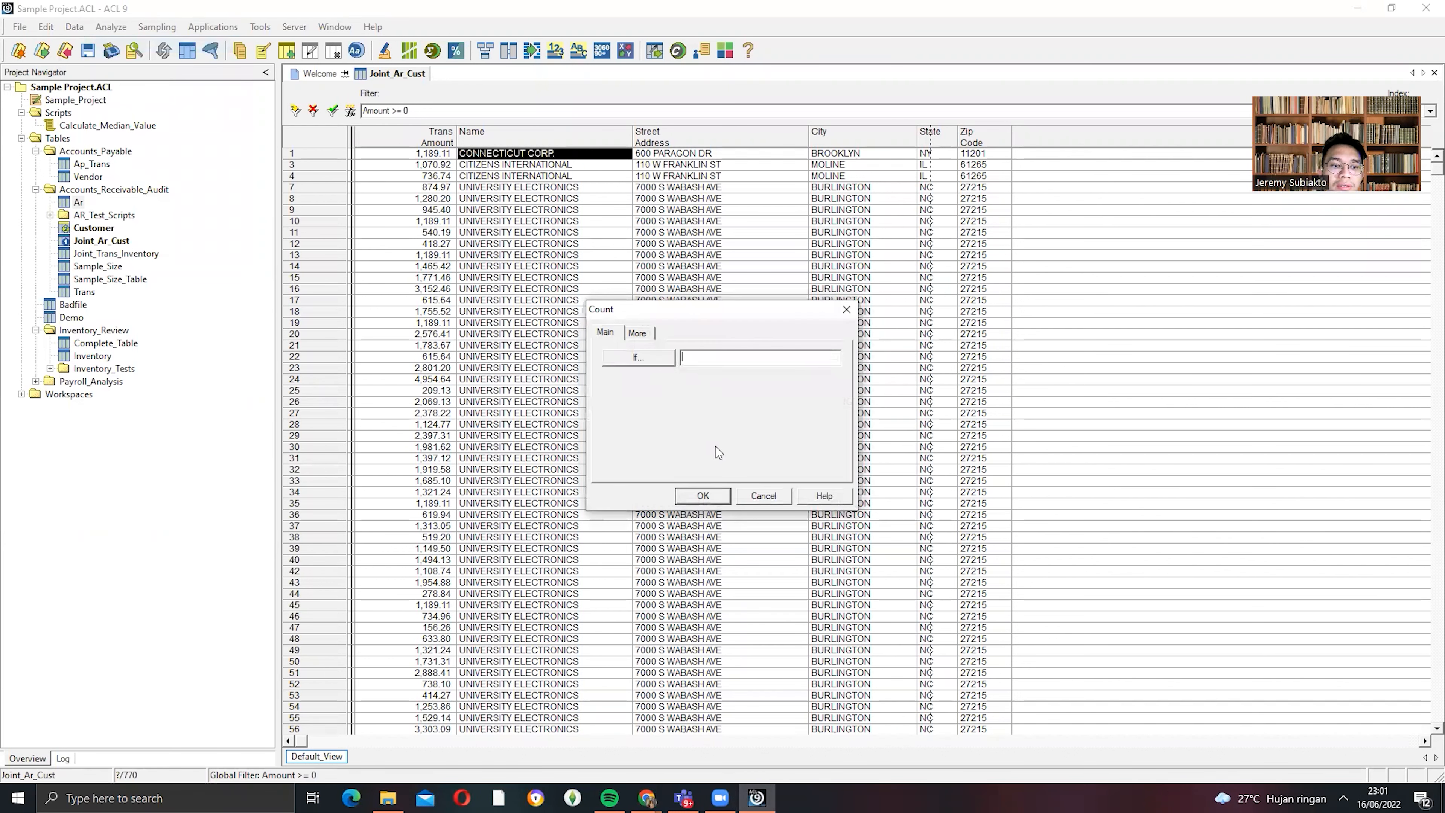
pyautogui.click(703, 493)
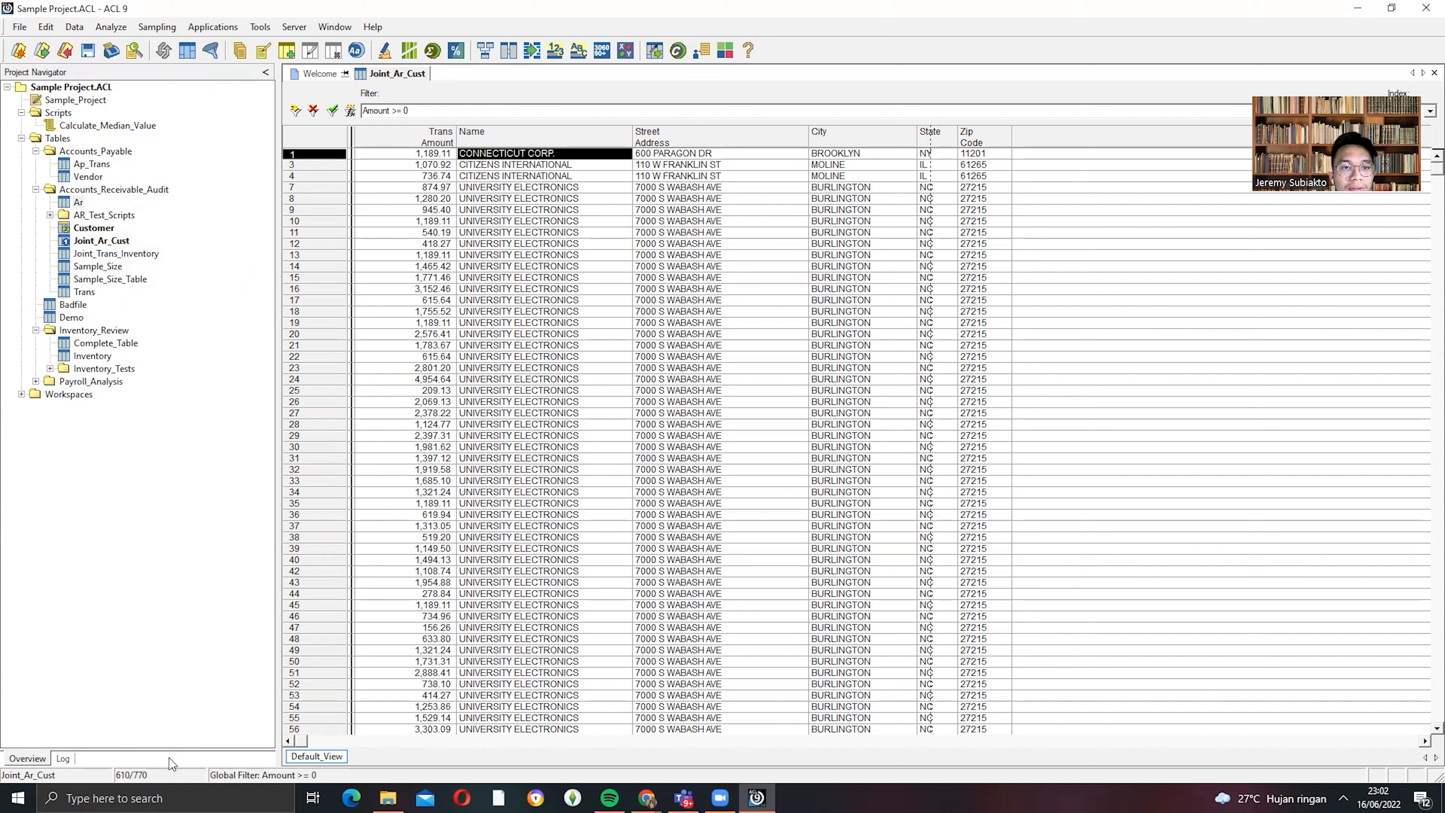
# - Stratify the filtered Joint_Ar_Cust table on Amount with a minimum of 0, a maximum of 9999 and ten intervals
pyautogui.click(88, 32)
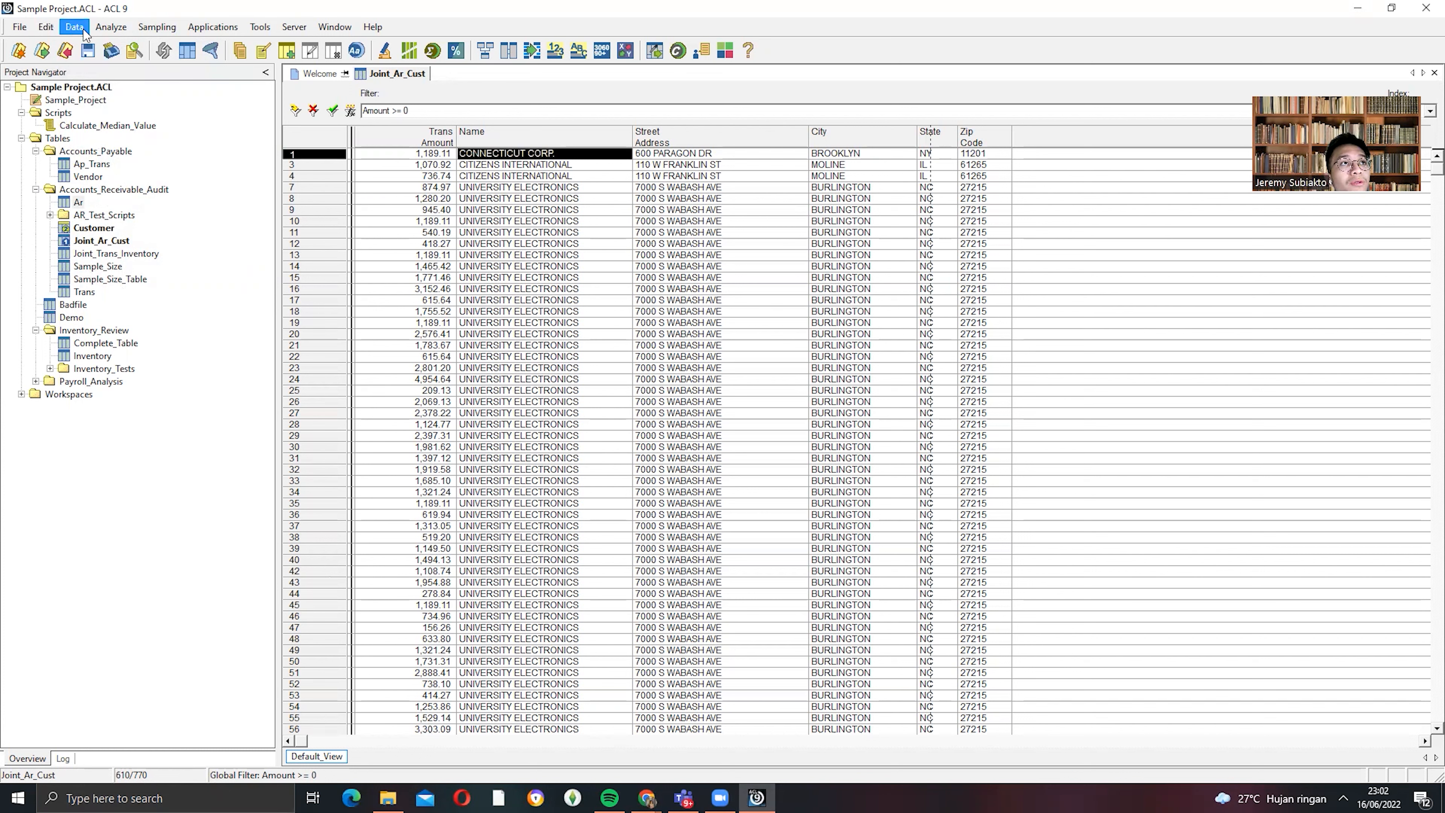
pyautogui.moveTo(111, 26)
pyautogui.click(115, 100)
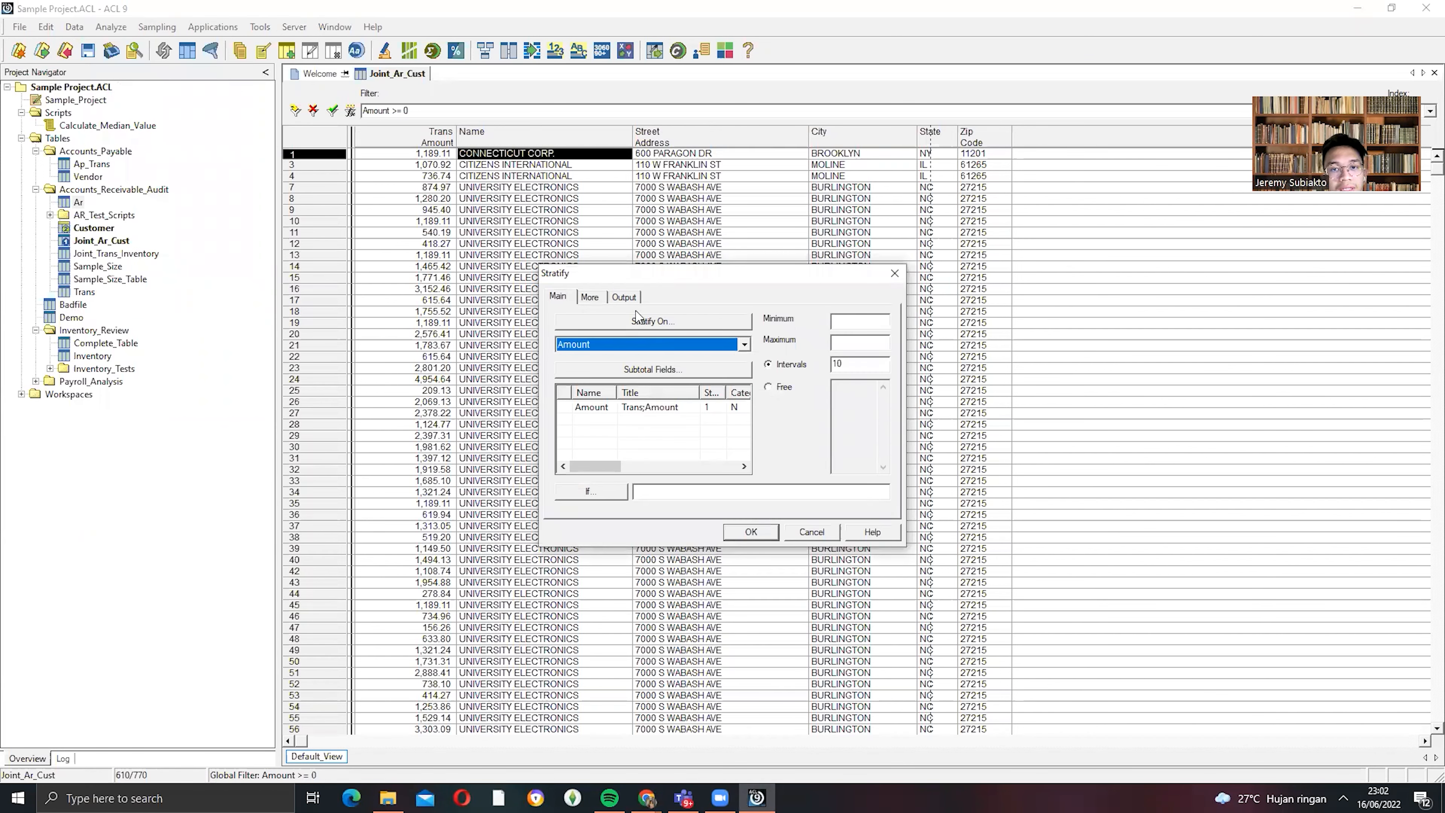
pyautogui.click(861, 320)
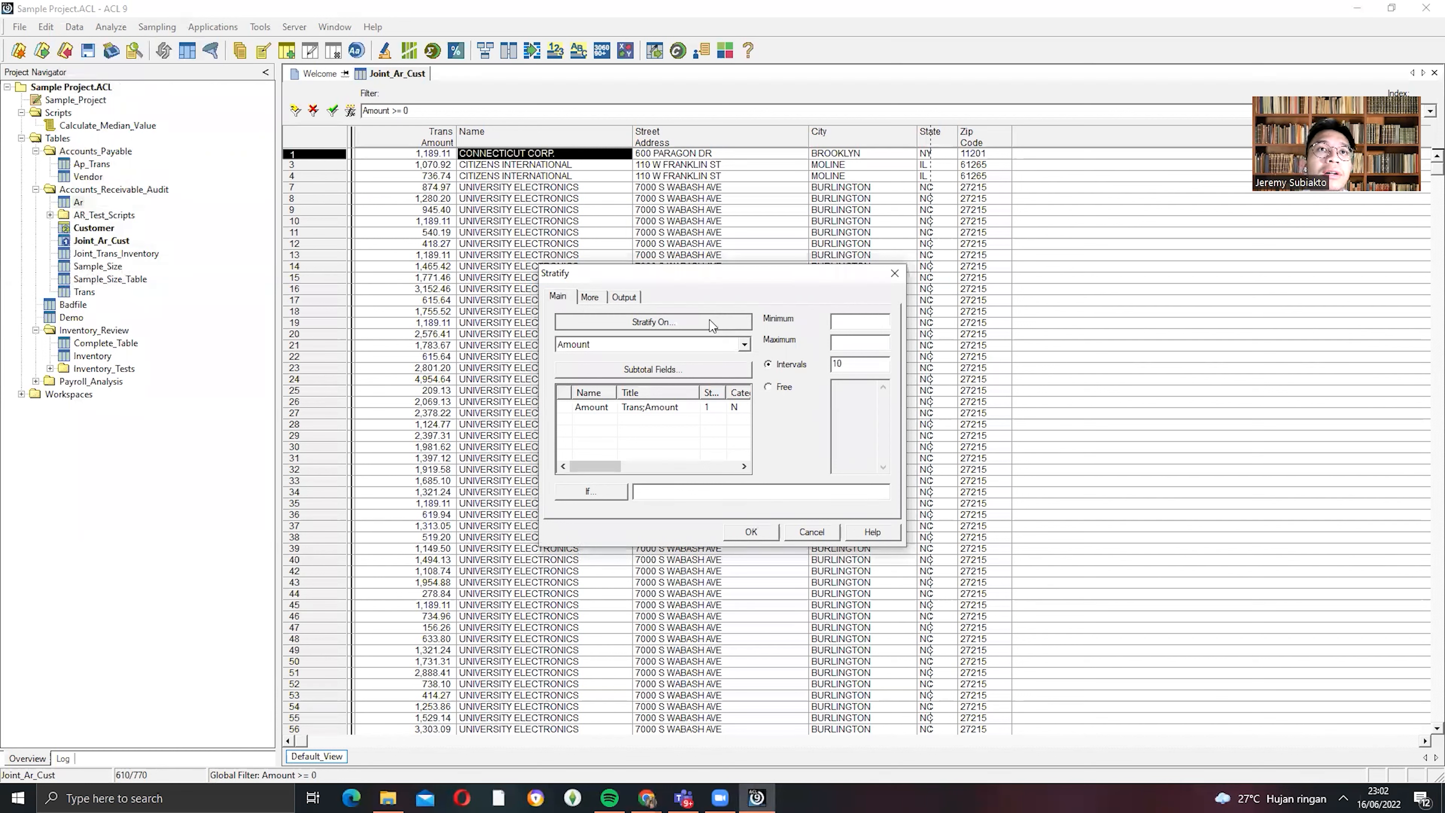
pyautogui.click(710, 325)
pyautogui.click(711, 479)
pyautogui.click(848, 317)
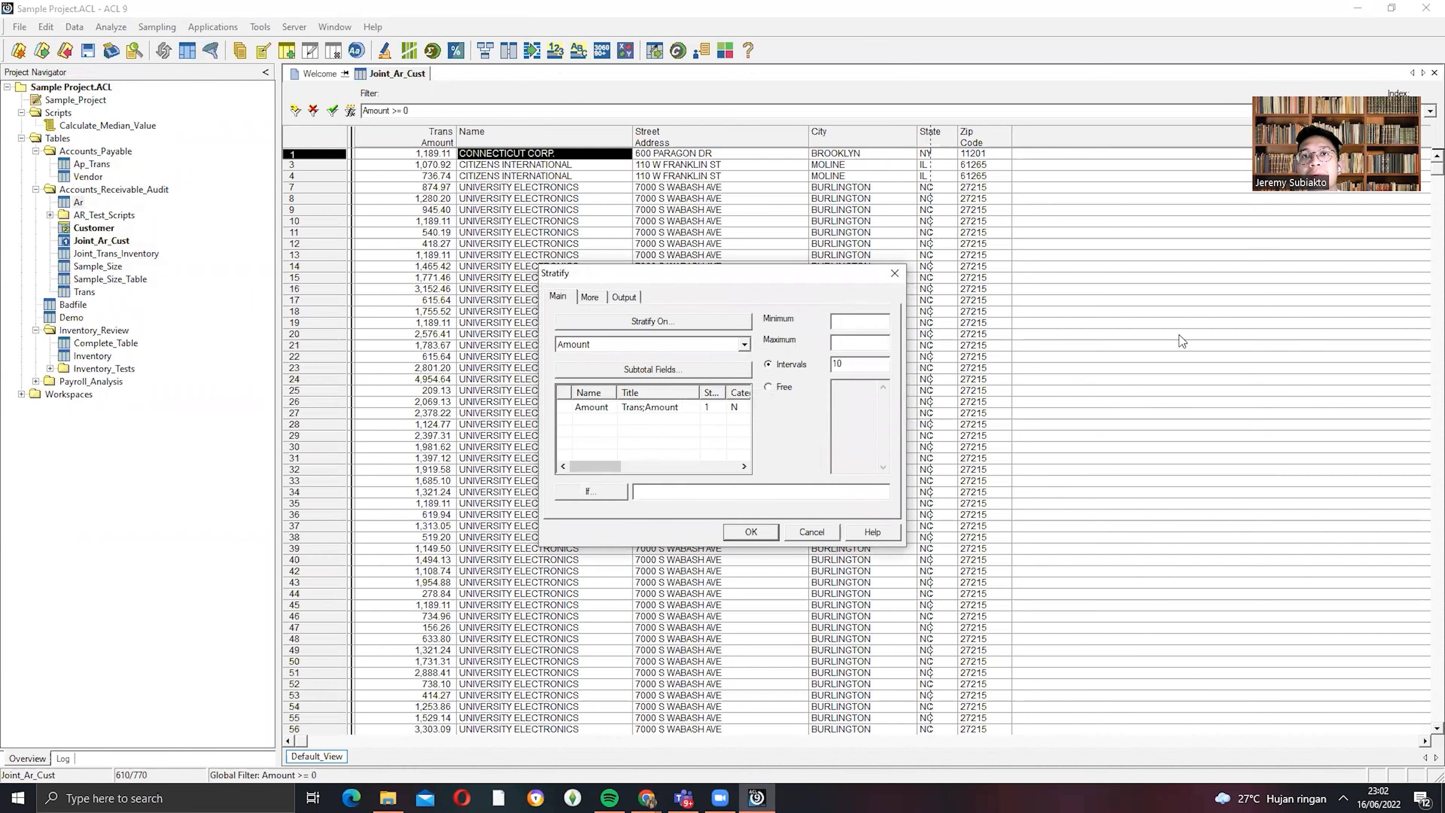
pyautogui.write('0')
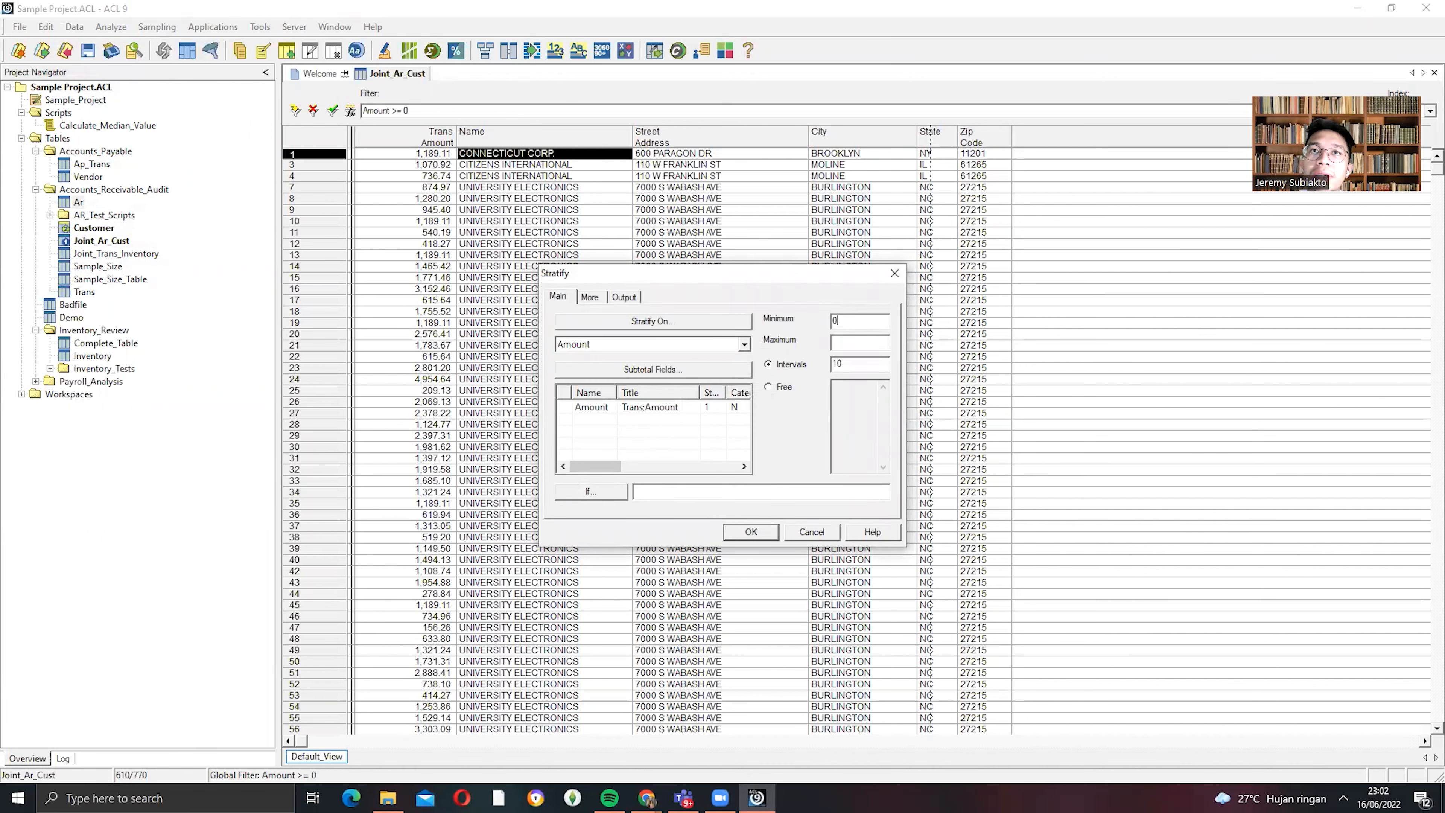
pyautogui.click(846, 338)
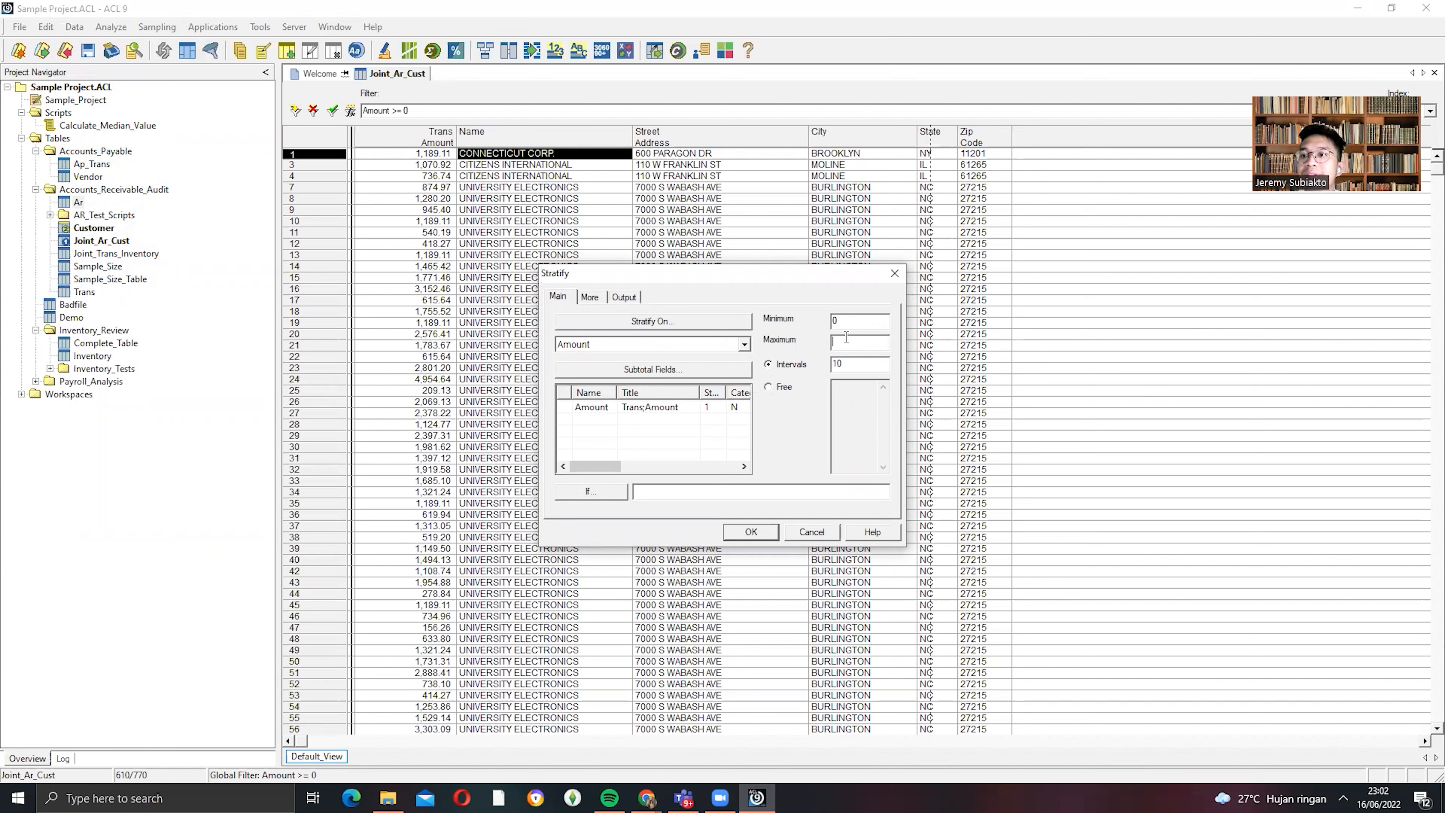
pyautogui.write('9999')
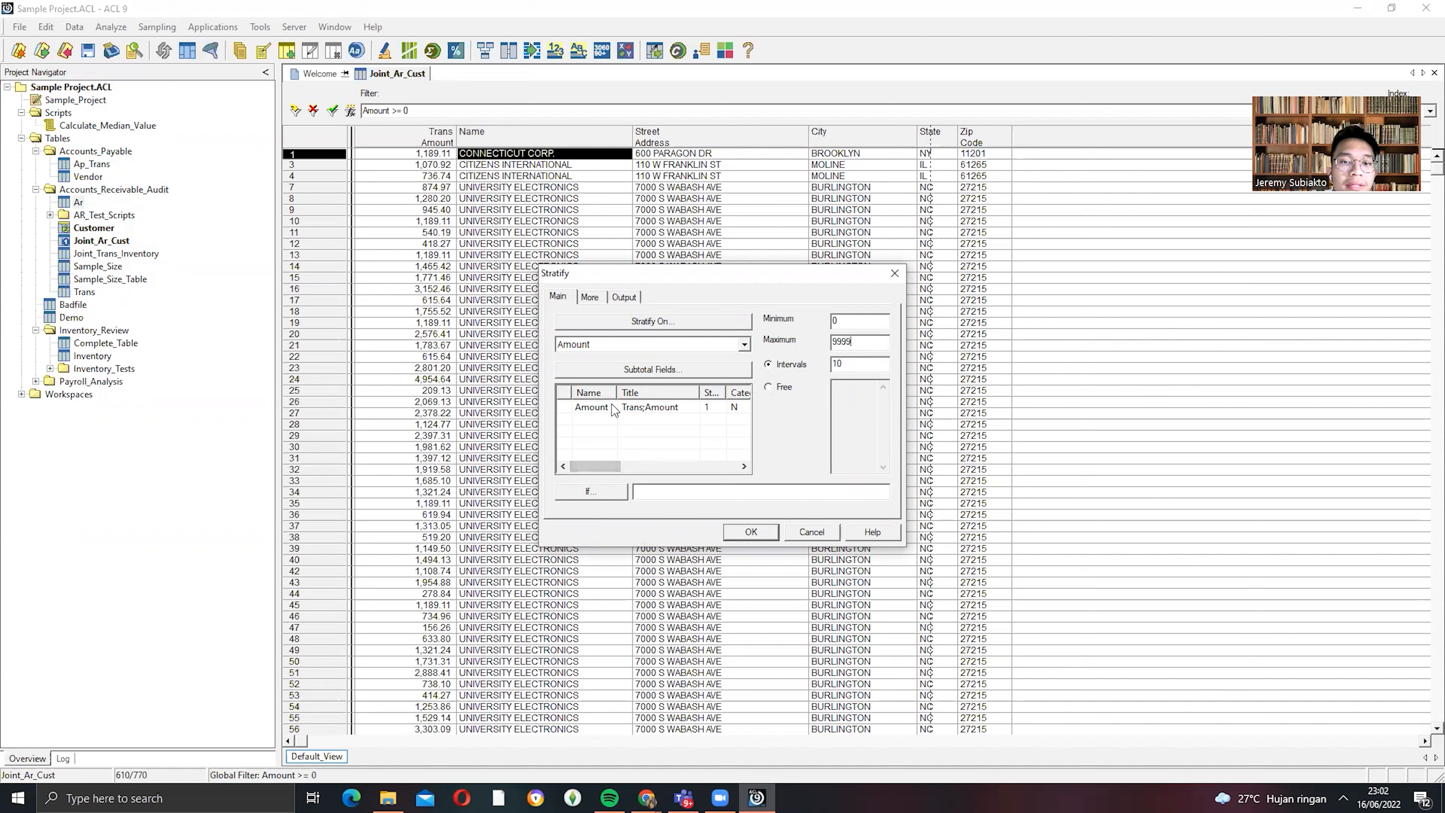
pyautogui.click(772, 391)
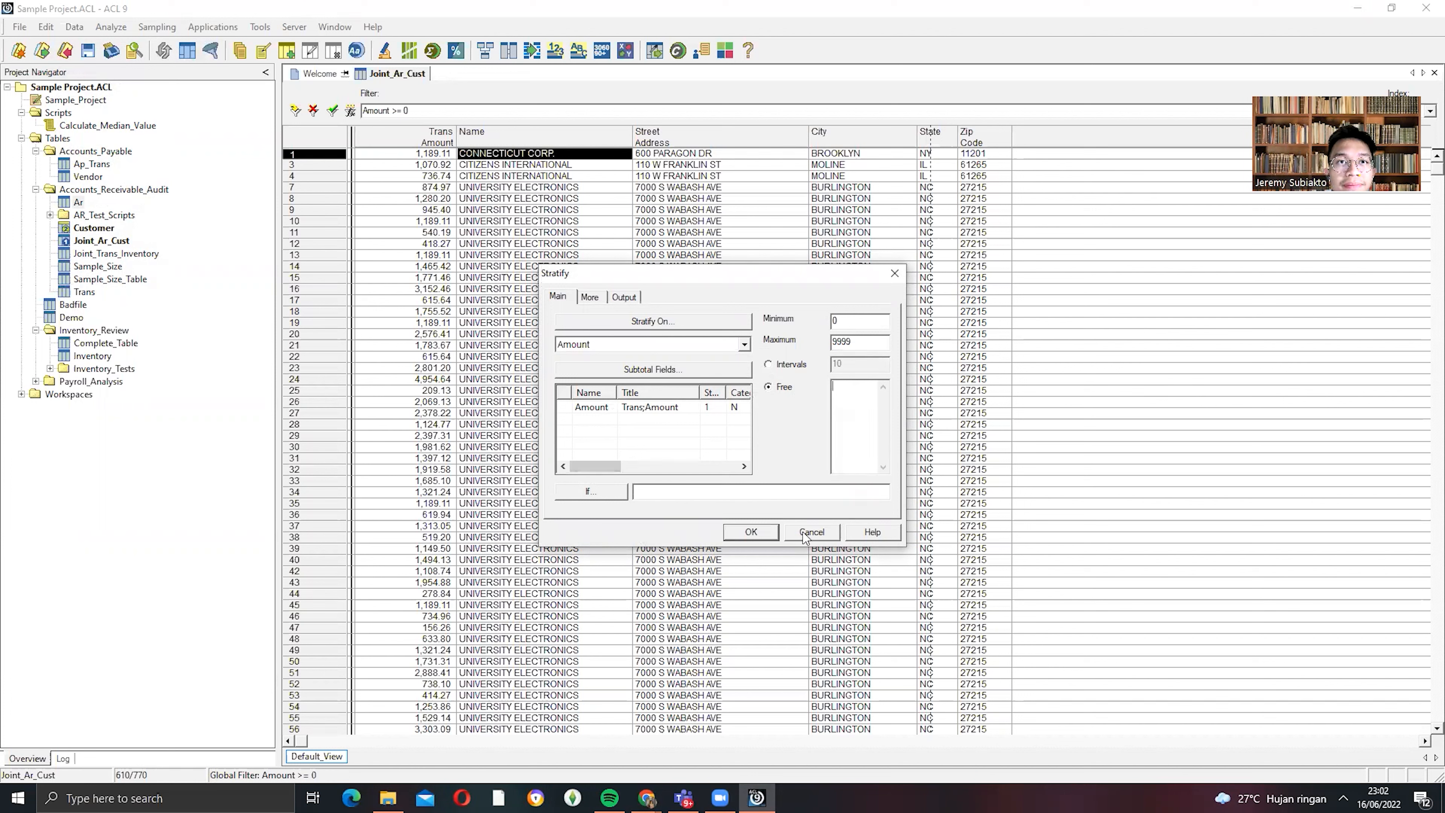
pyautogui.click(750, 531)
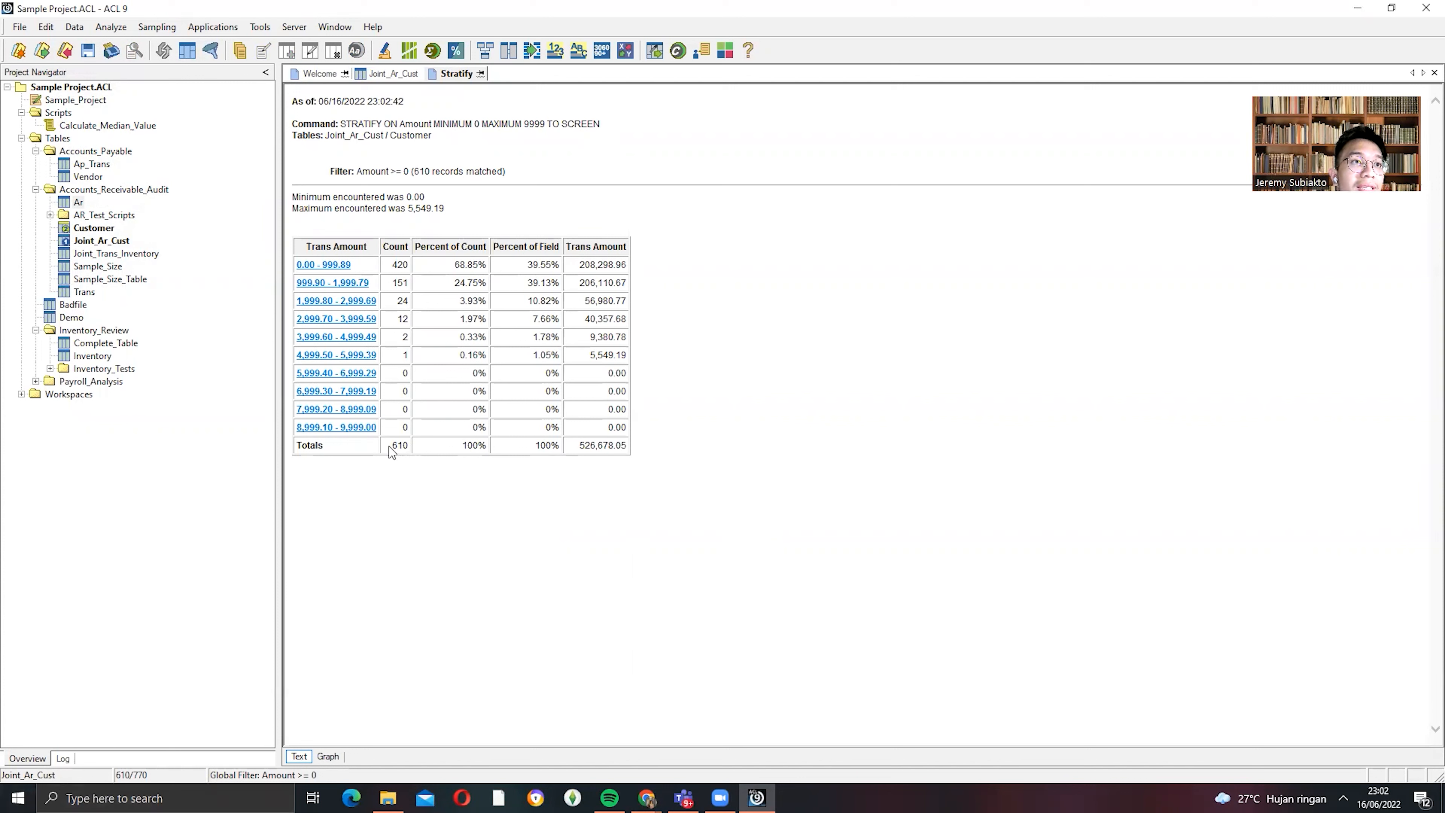
# - Examine the stratification's totals row and the minimum and maximum transaction amounts encountered
pyautogui.moveTo(439, 448); pyautogui.dragTo(626, 443)
pyautogui.click(518, 453)
pyautogui.click(574, 444)
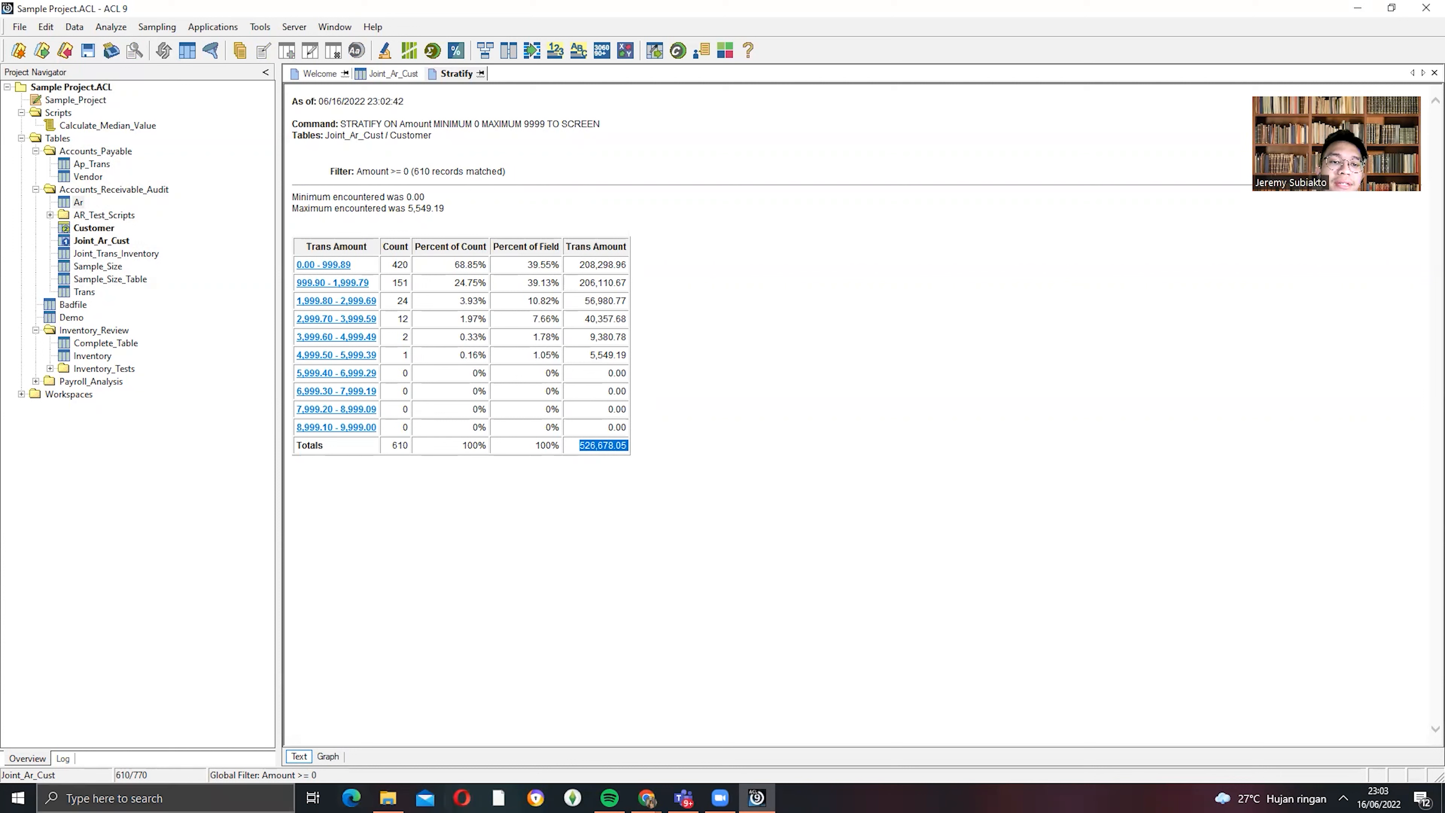
pyautogui.click(342, 198)
pyautogui.moveTo(342, 198); pyautogui.dragTo(433, 197)
pyautogui.click(436, 200)
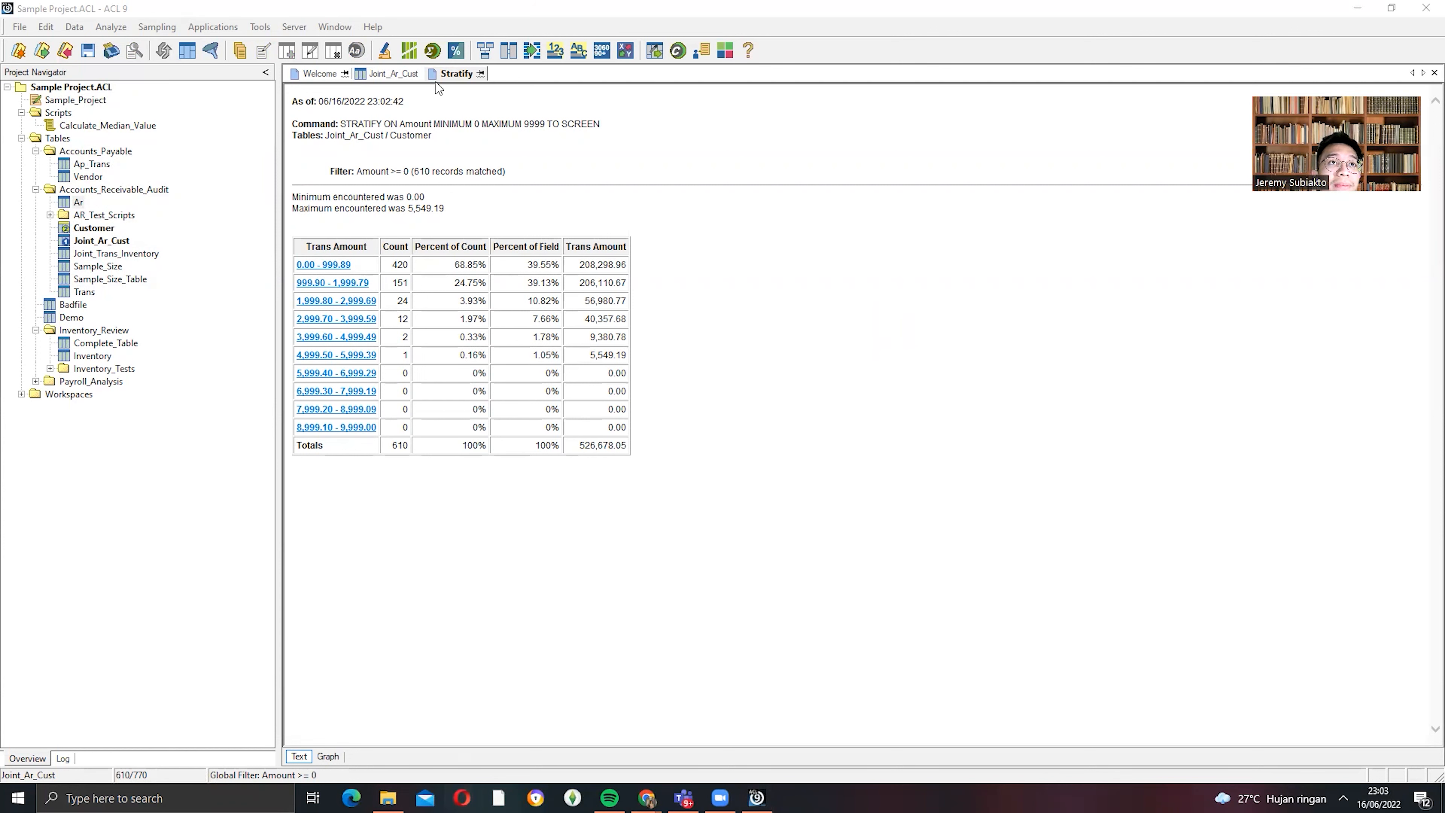
pyautogui.click(394, 74)
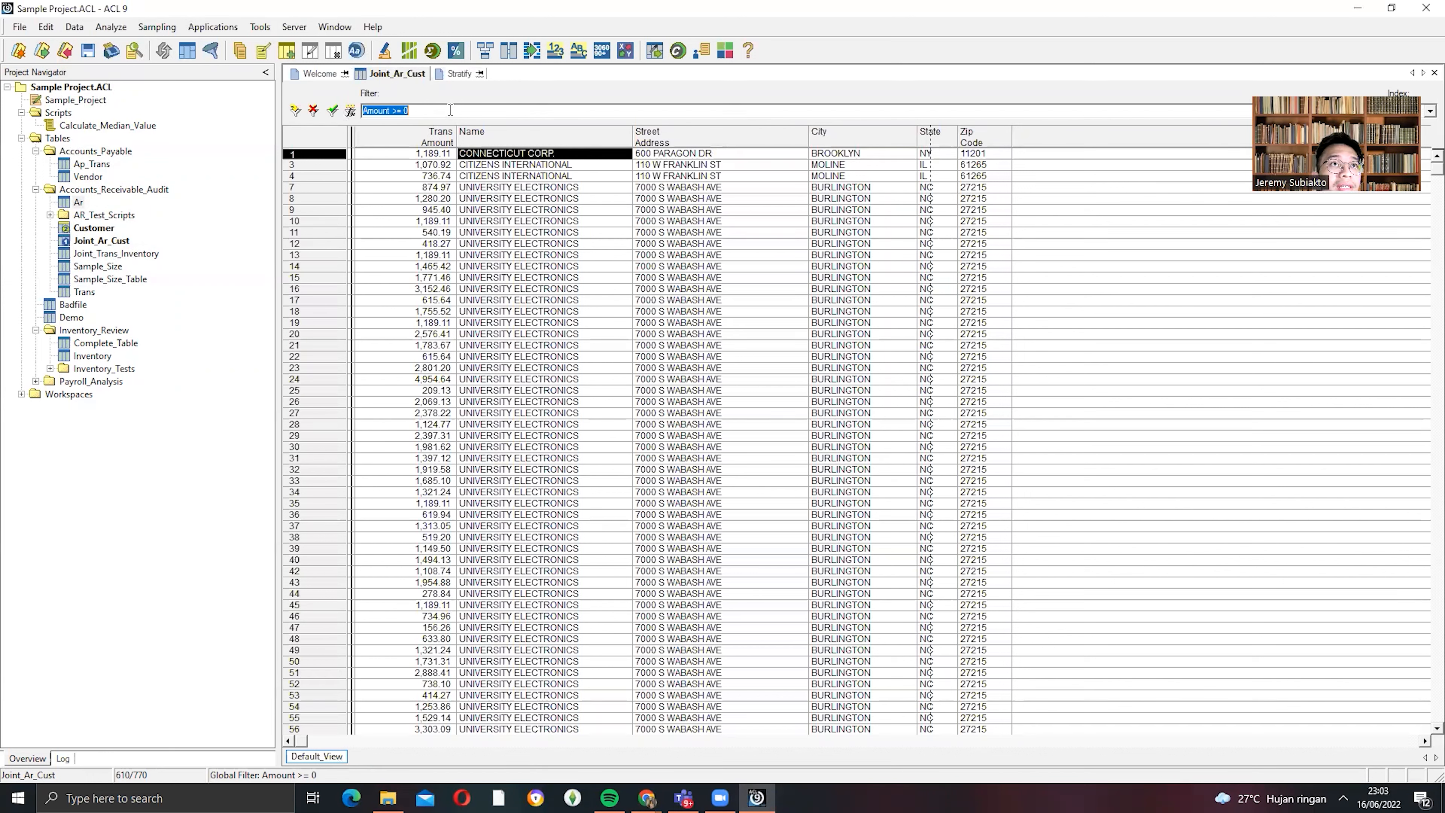
pyautogui.click(350, 111)
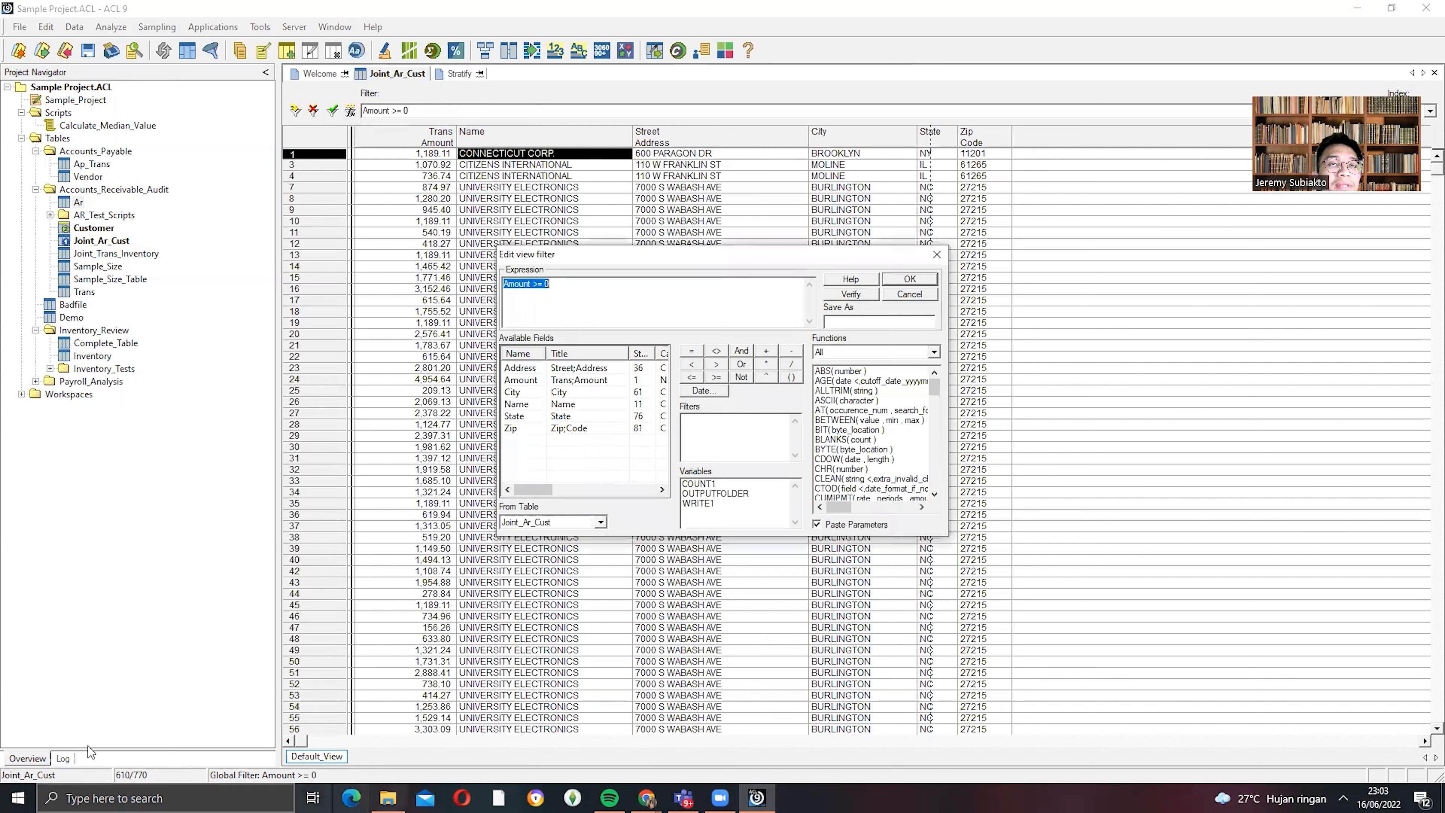
pyautogui.click(686, 294)
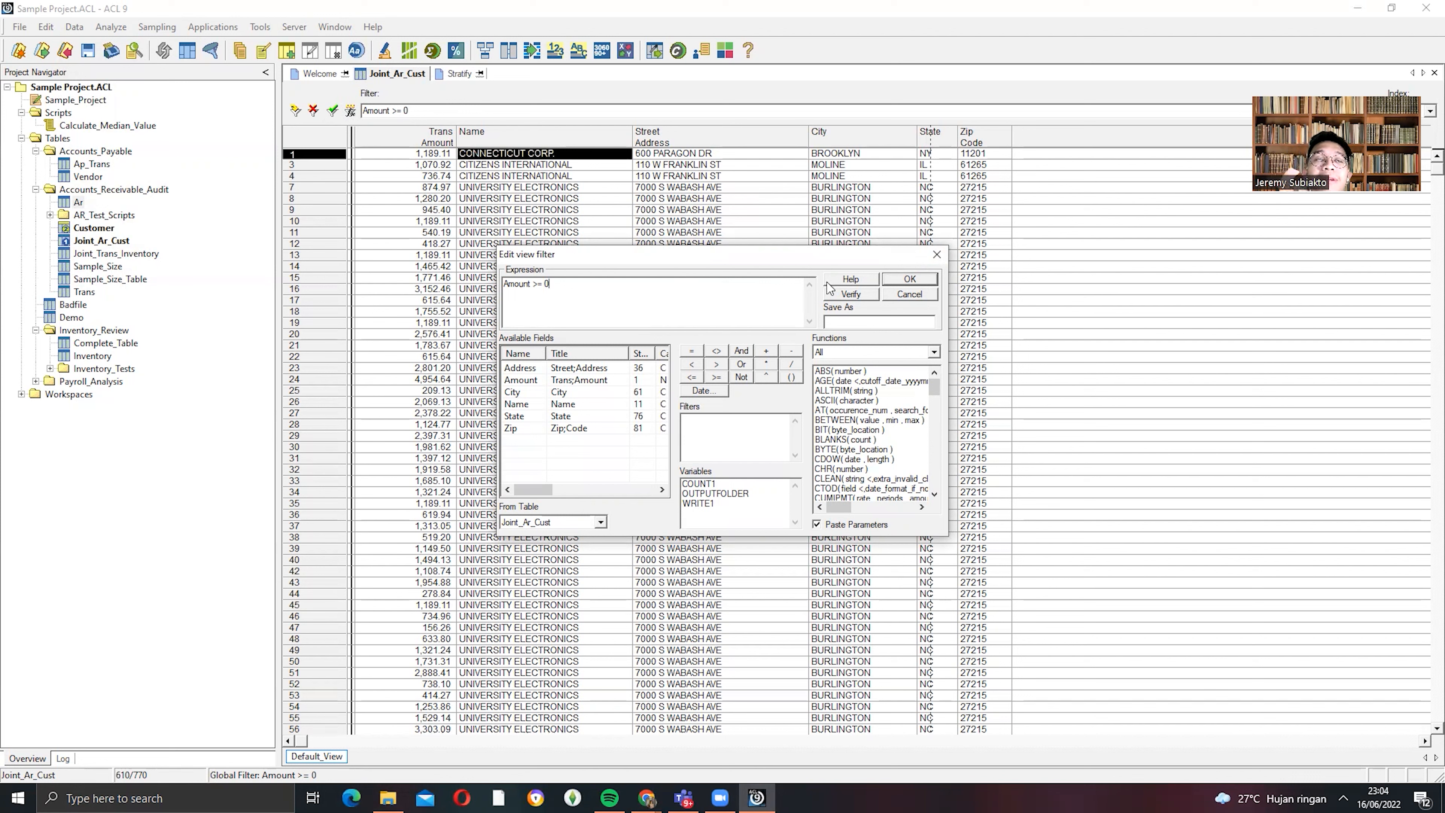
pyautogui.press('BackSpace')
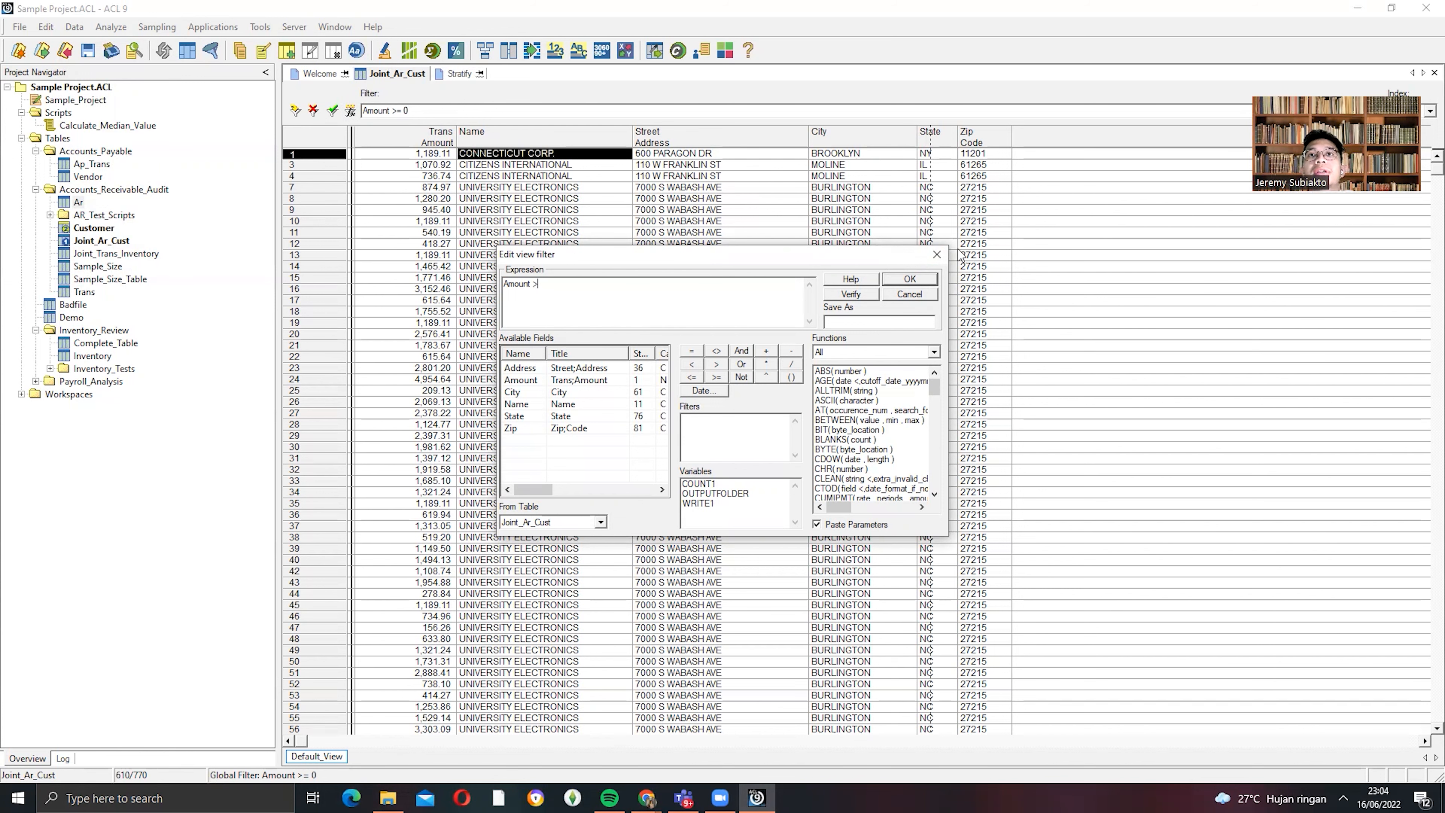
pyautogui.click(936, 254)
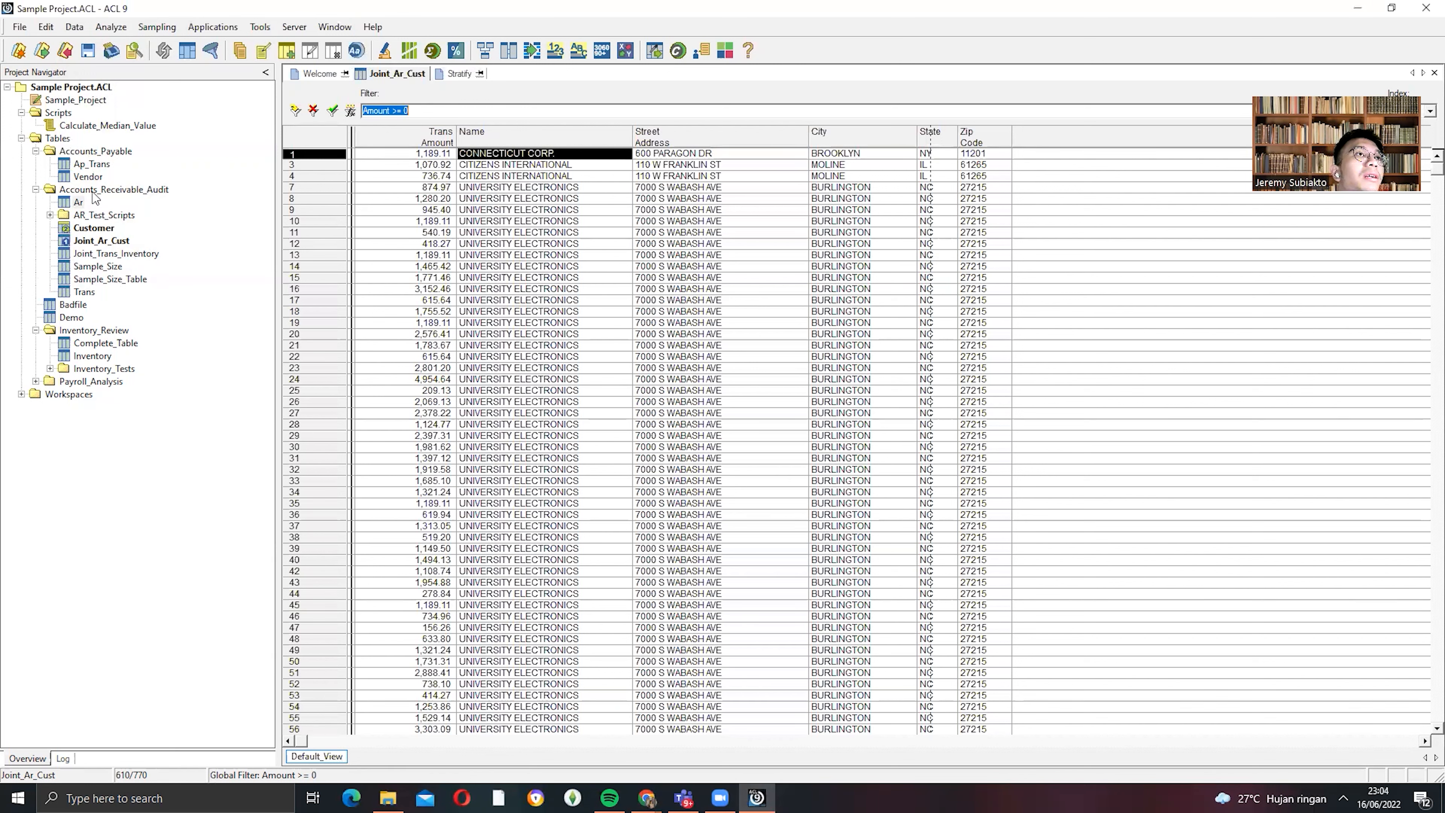
# - Switch to the Revised_ACL Cases document in Google Docs and read the Accounts Payable question on stratifying AP_Trans
pyautogui.click(591, 99)
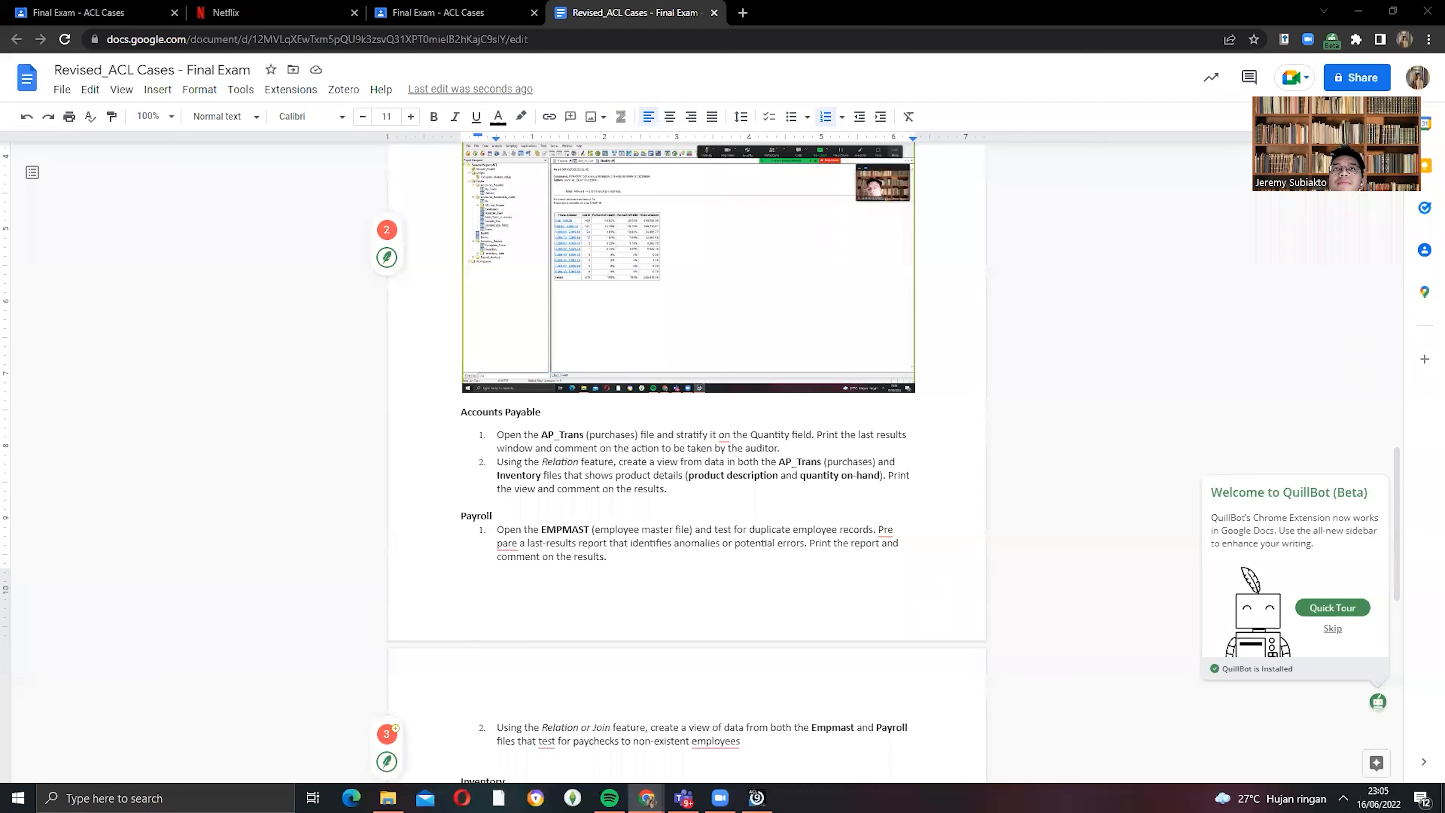
pyautogui.scroll(-1, 571, 475)
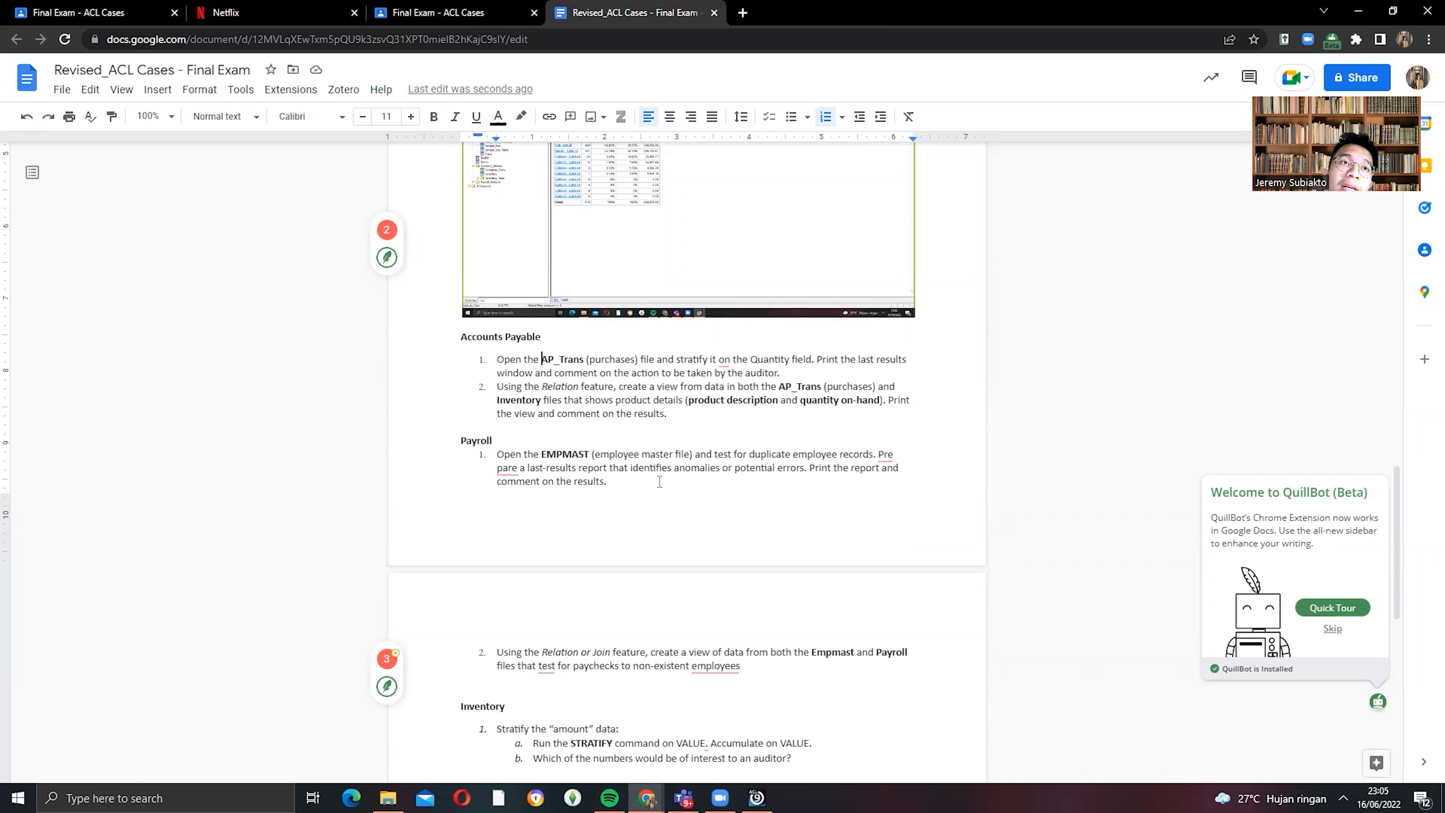
pyautogui.moveTo(559, 359); pyautogui.dragTo(655, 359)
pyautogui.click(654, 373)
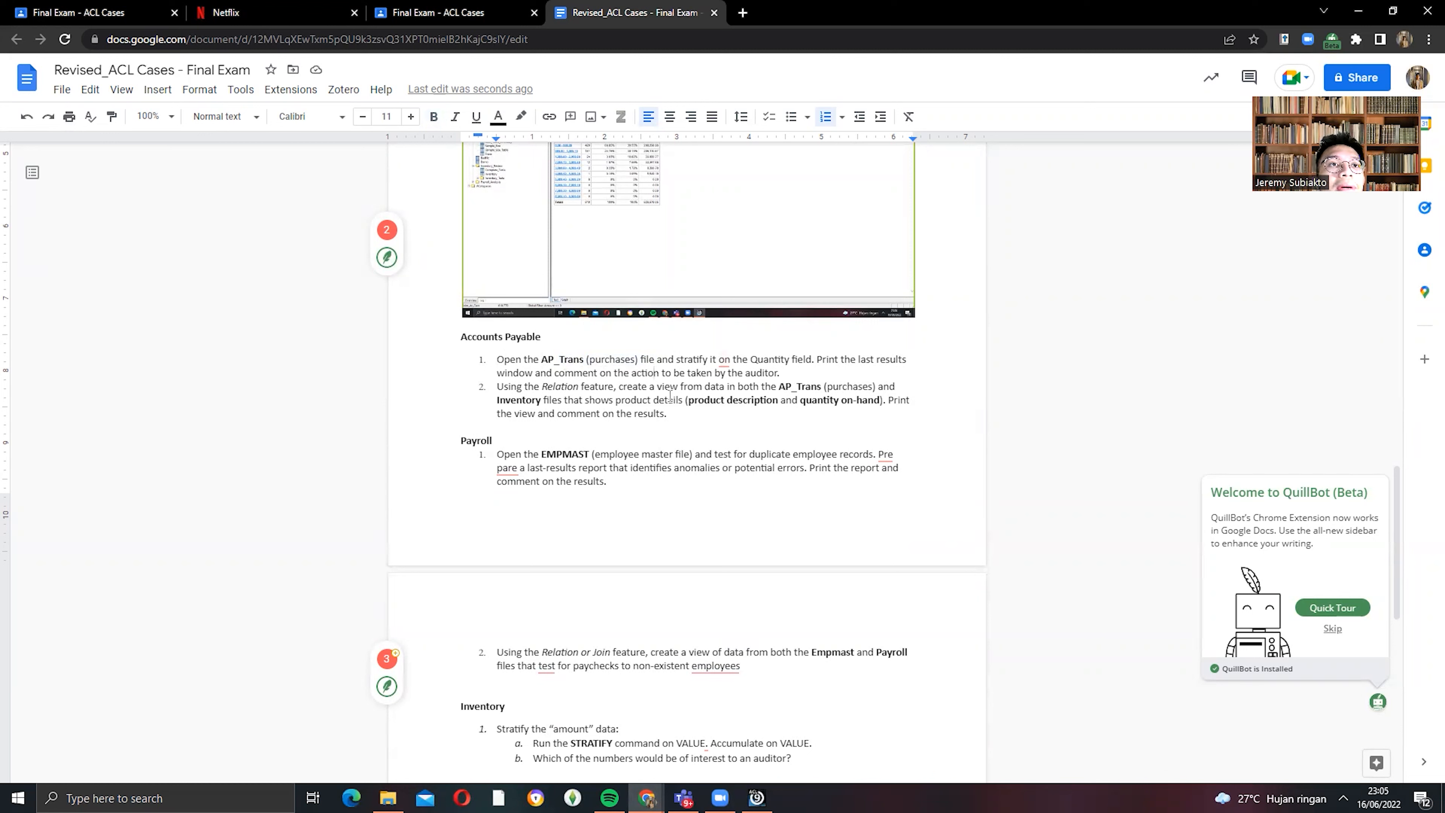
# - Return to ACL and open the Ap_Trans table from the Accounts_Payable folder
pyautogui.moveTo(647, 797)
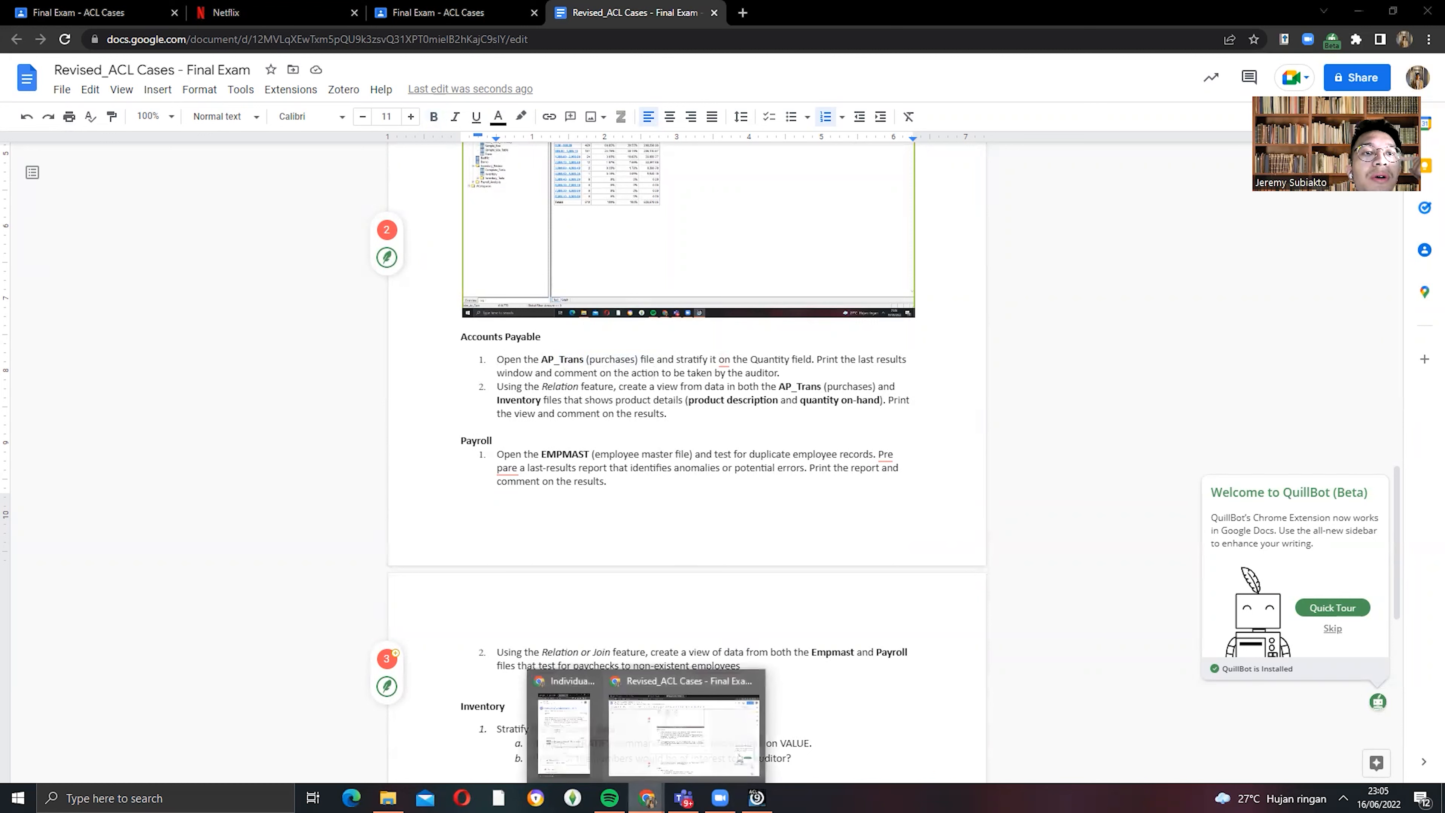
pyautogui.click(755, 797)
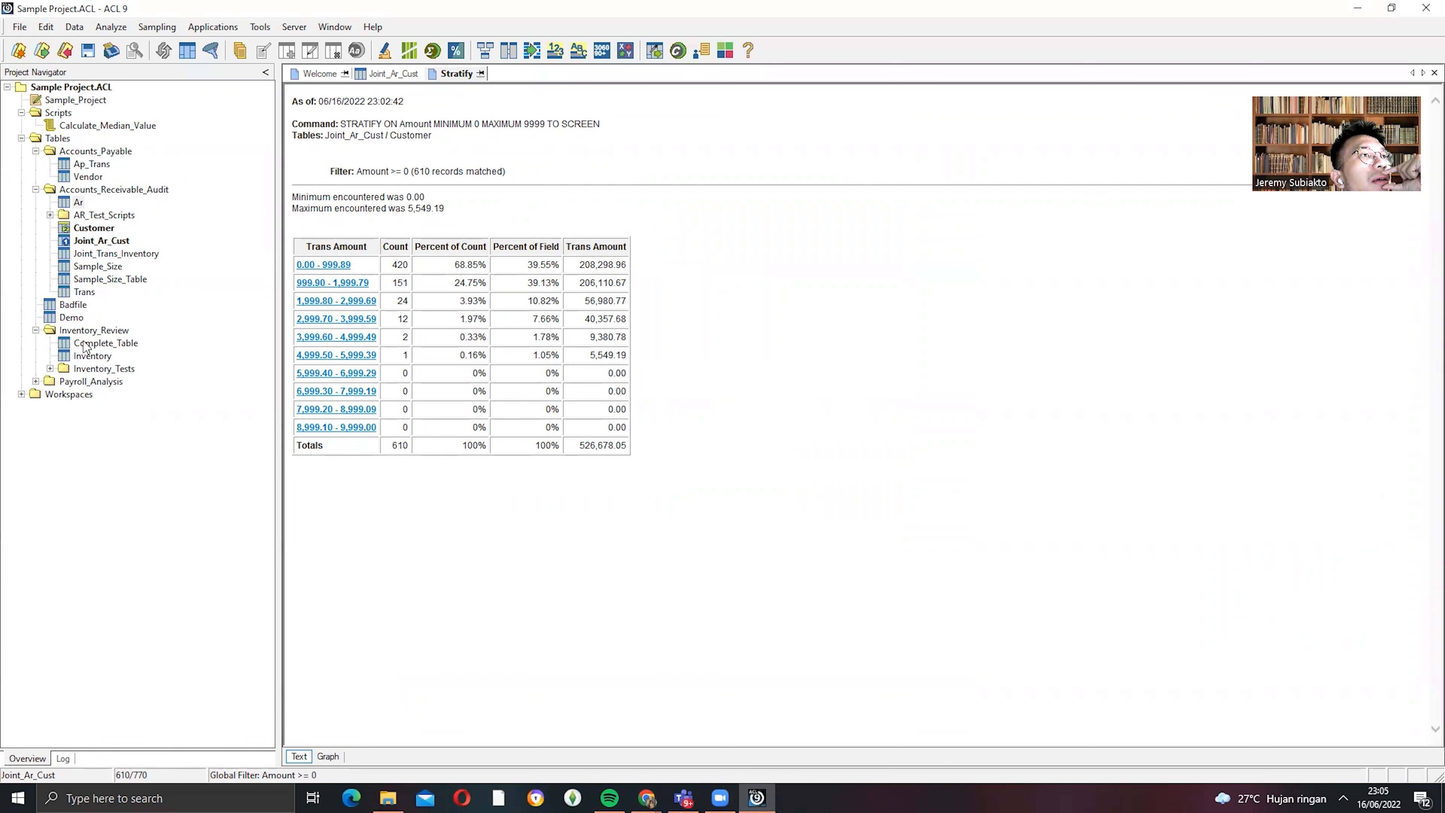
pyautogui.doubleClick(91, 165)
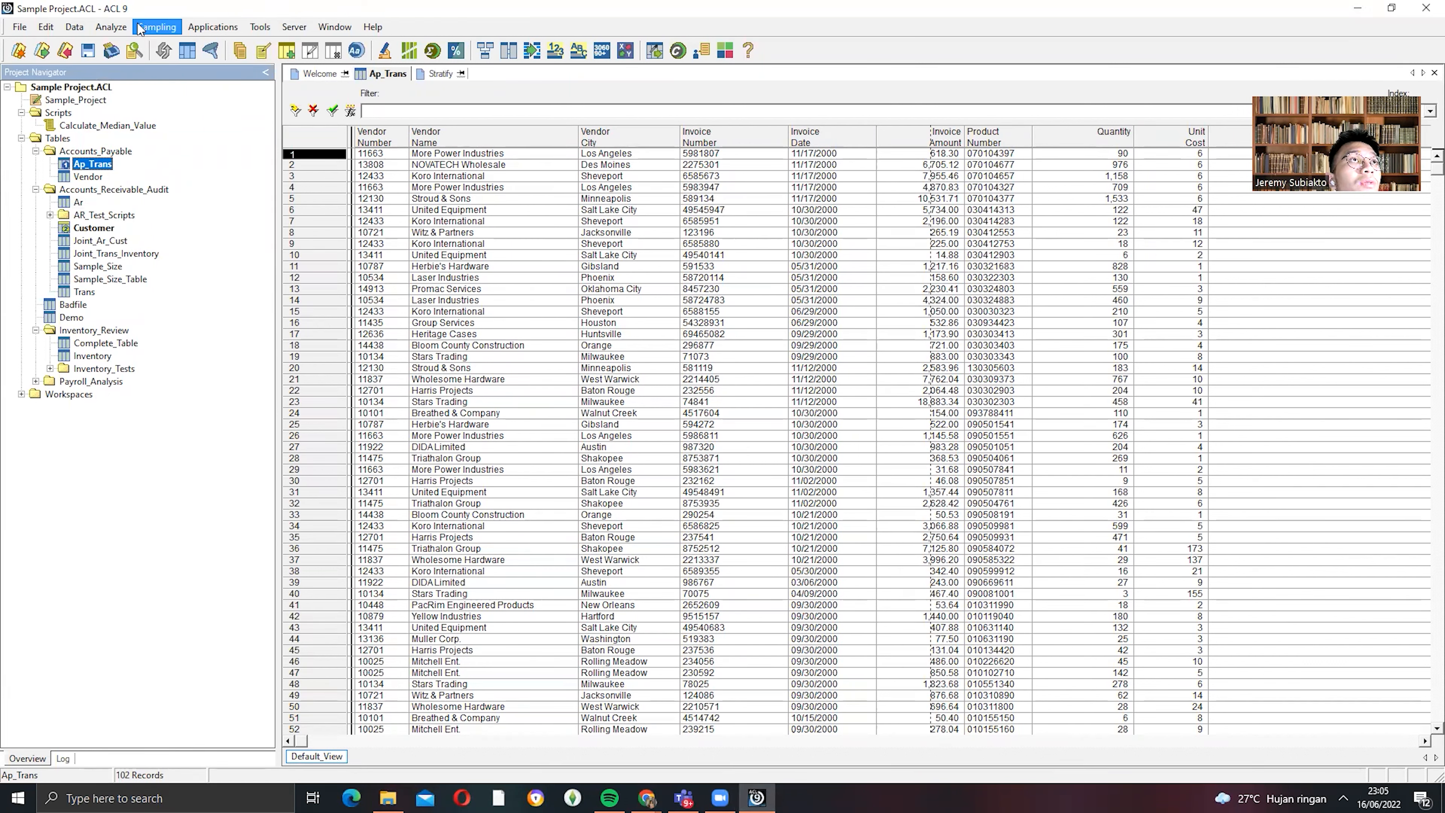
# - Stratify Ap_Trans on the Quantity field with minimum 0, maximum 9999 and ten intervals, sending the output to the screen
pyautogui.click(118, 26)
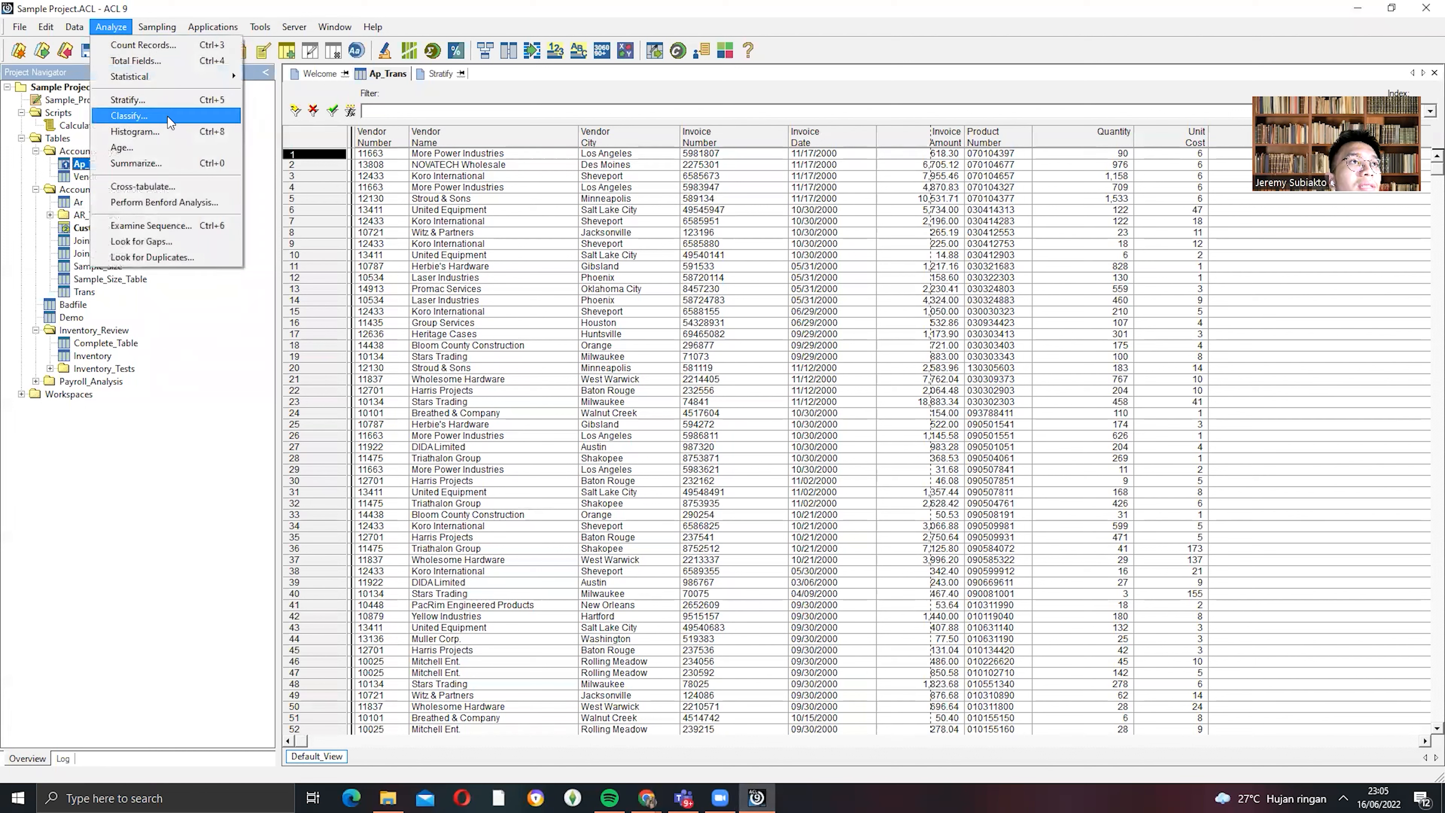
pyautogui.click(168, 100)
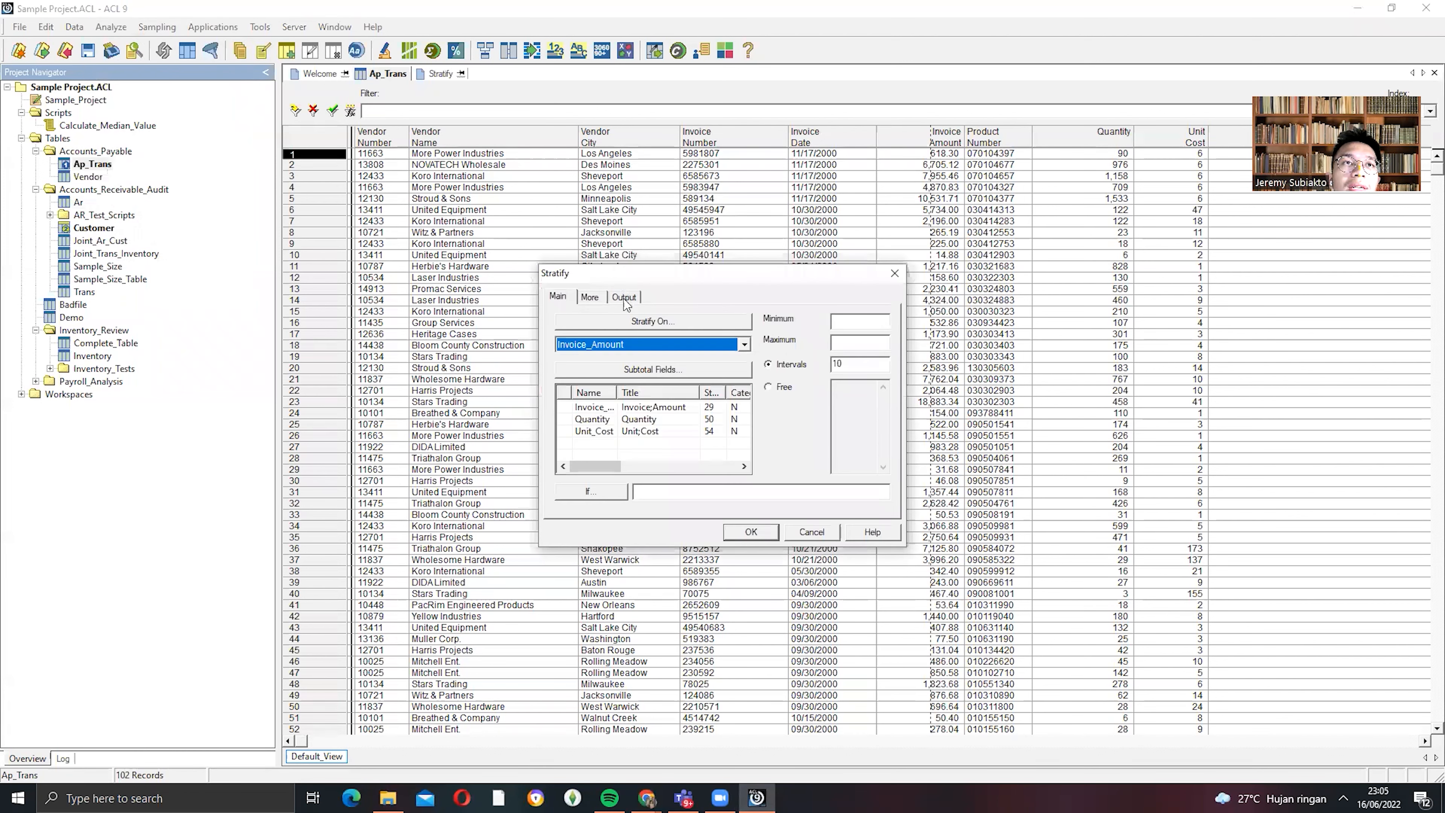
pyautogui.click(626, 322)
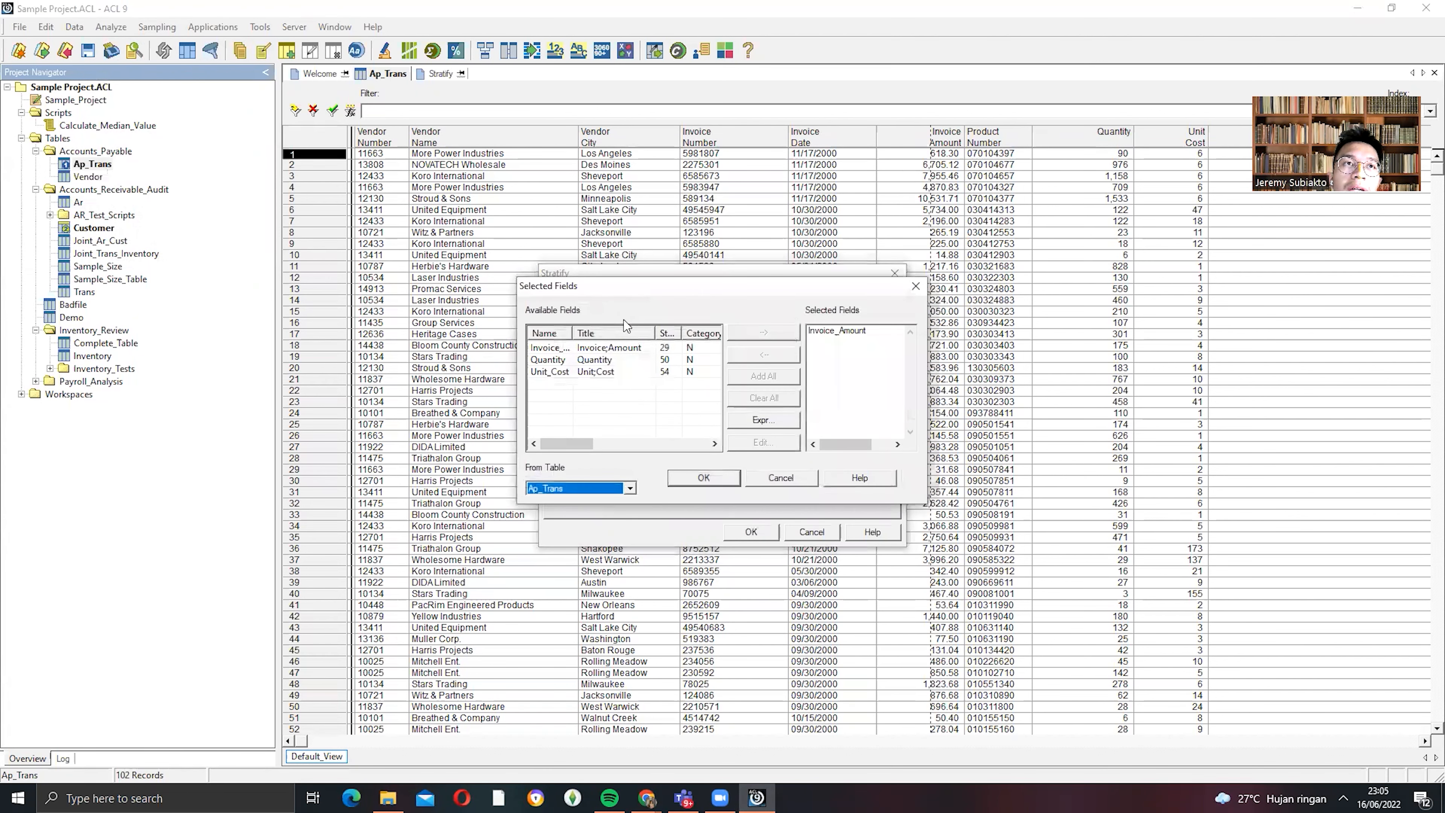
pyautogui.doubleClick(614, 360)
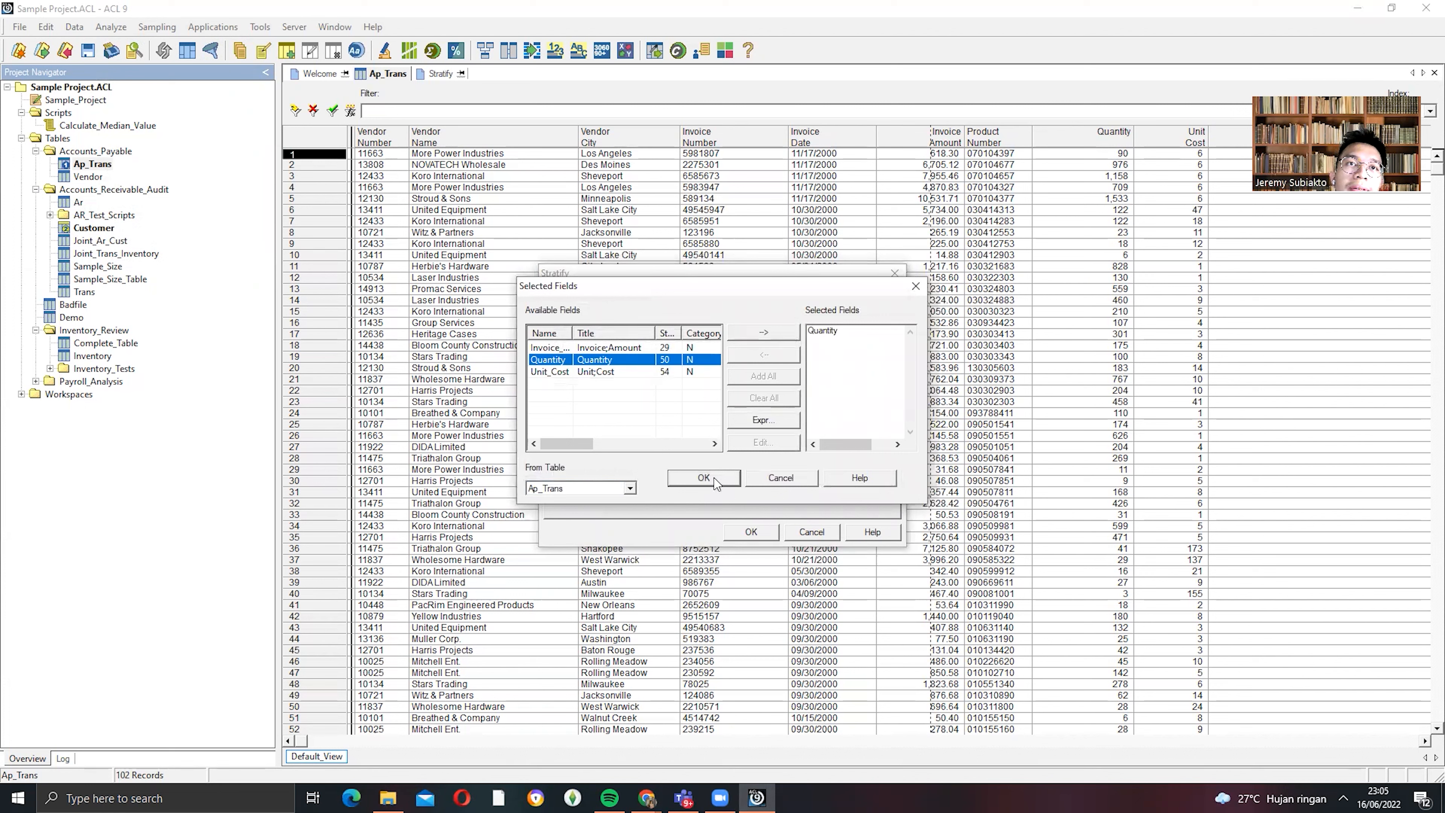
pyautogui.click(703, 478)
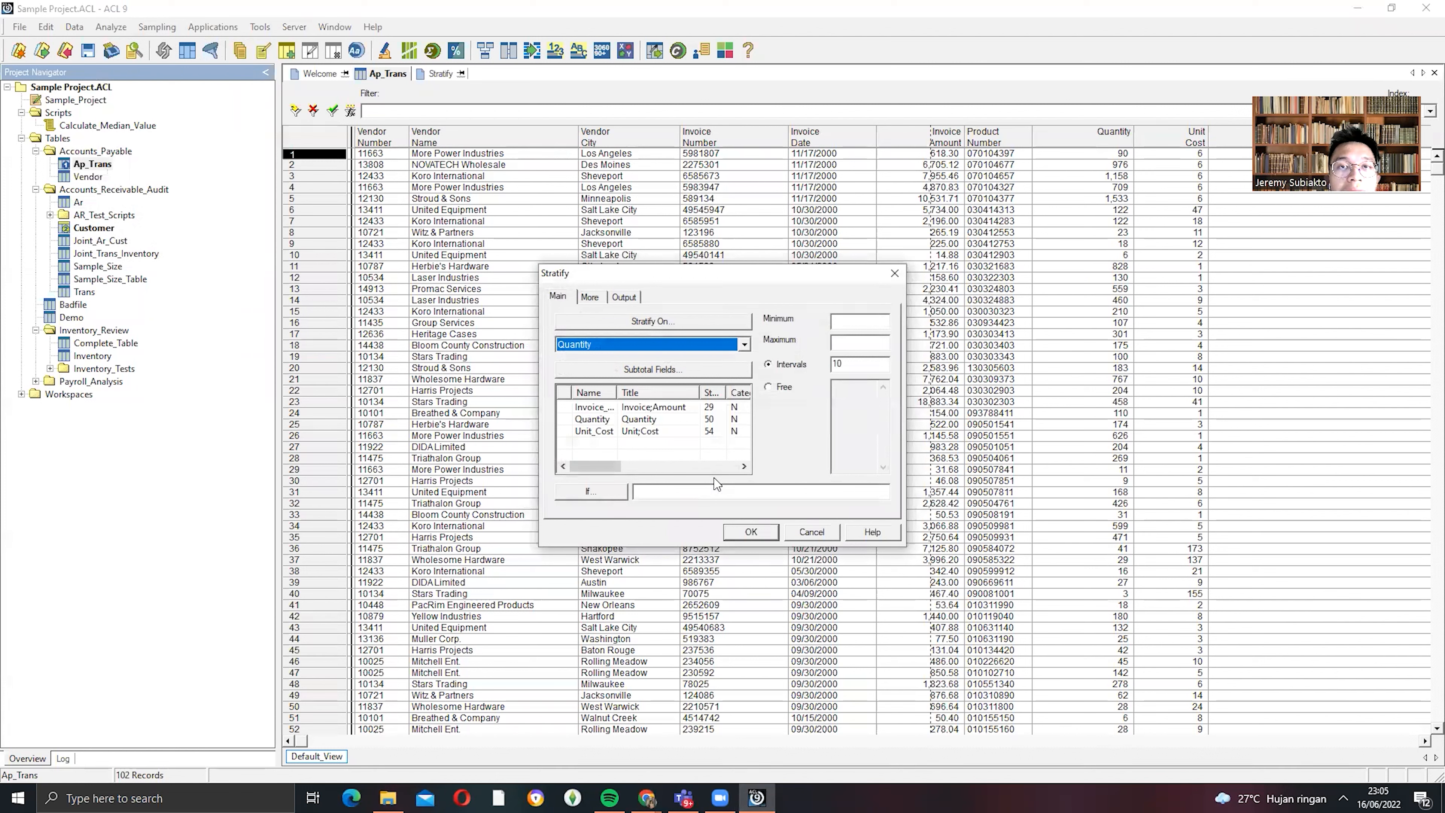
pyautogui.click(870, 319)
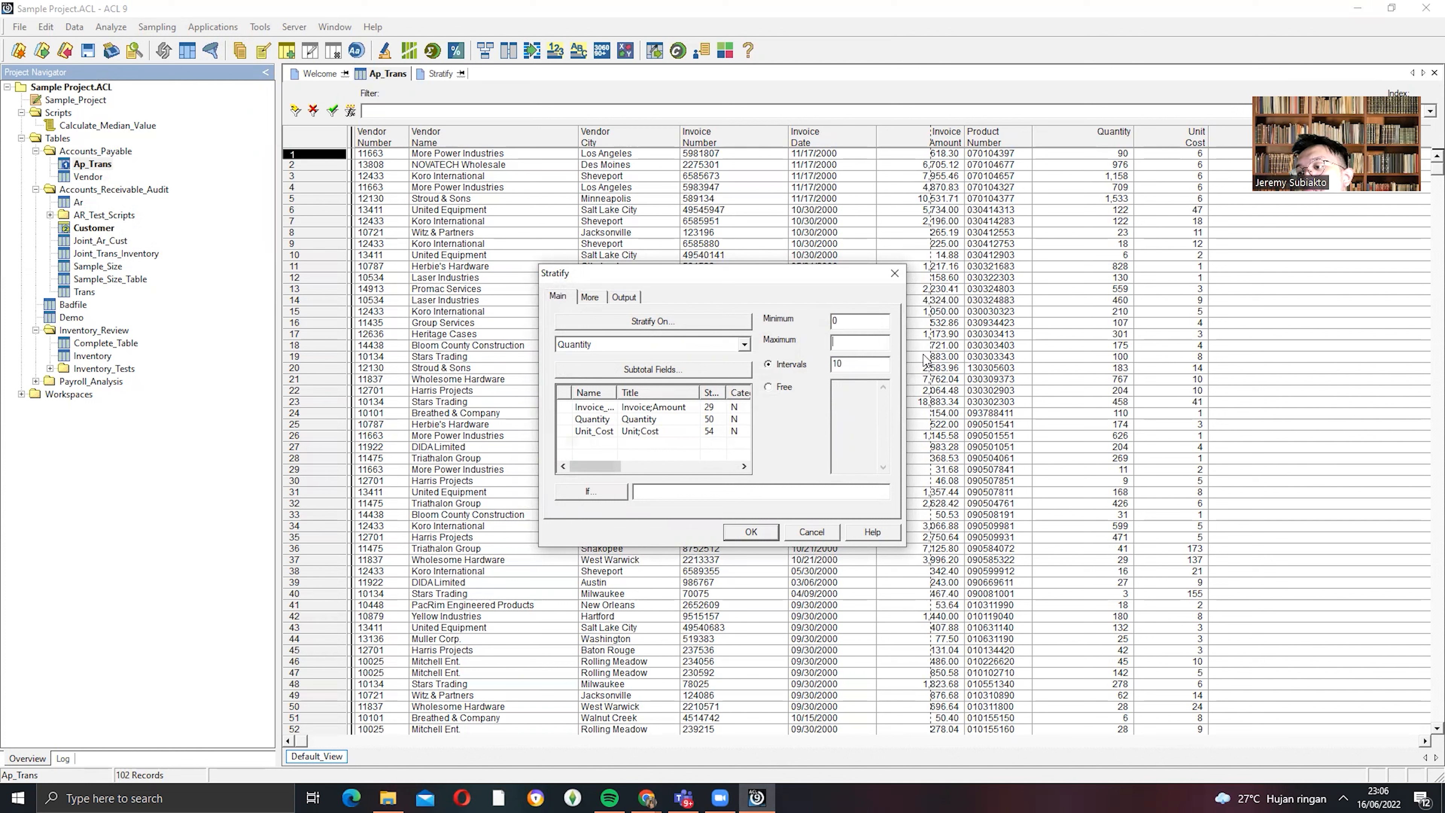
pyautogui.write('9999')
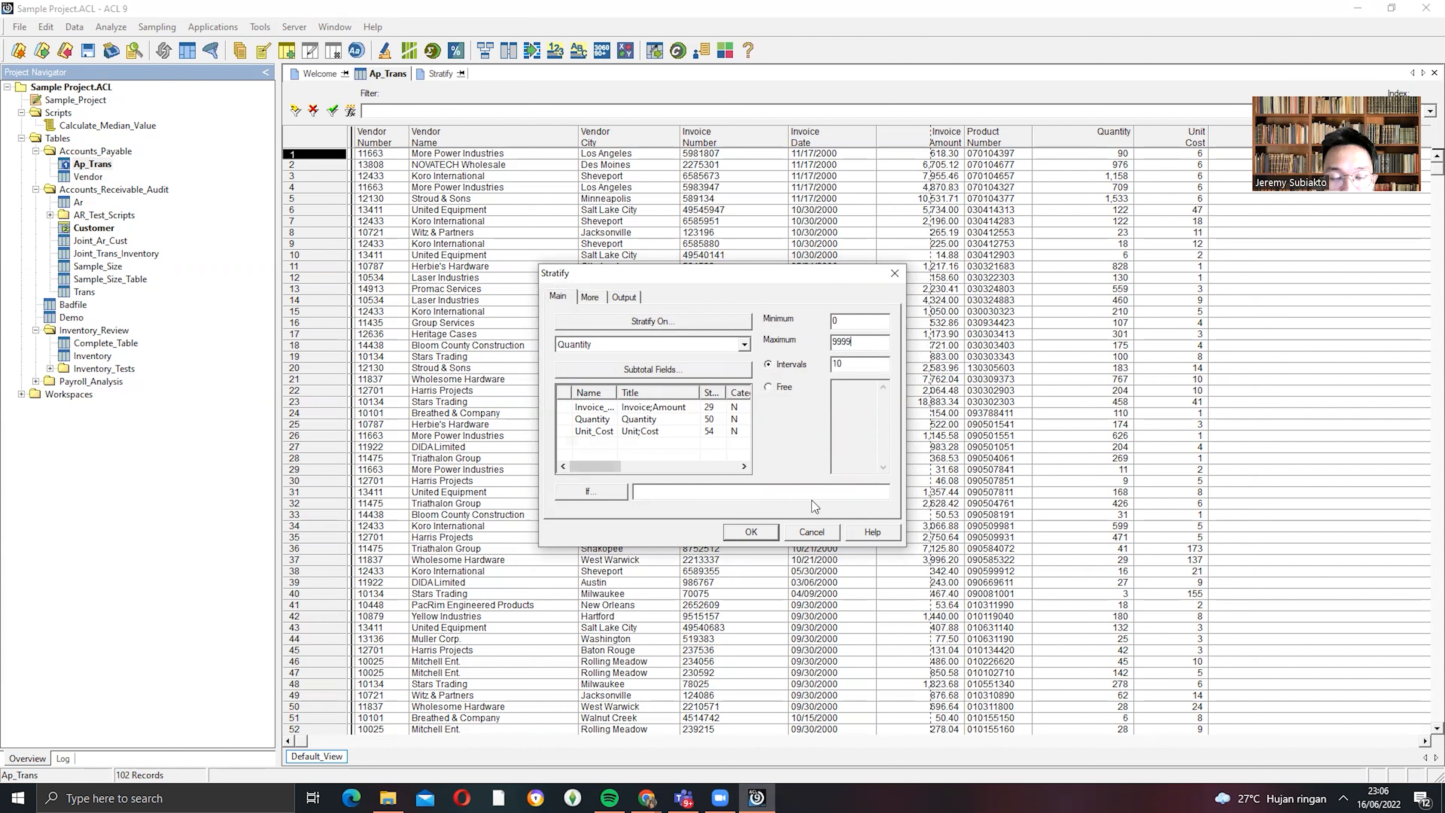
pyautogui.click(784, 388)
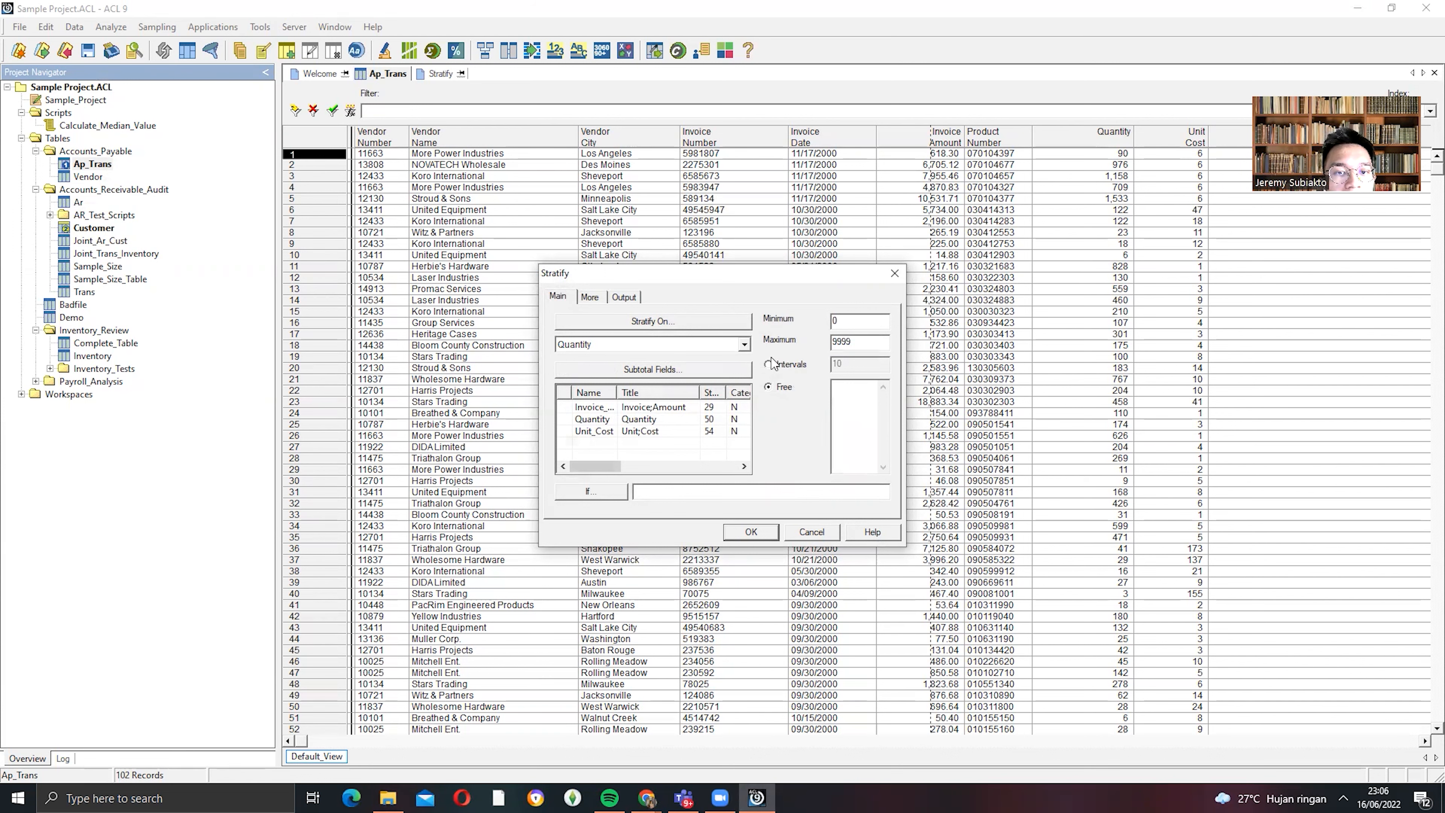
pyautogui.click(626, 297)
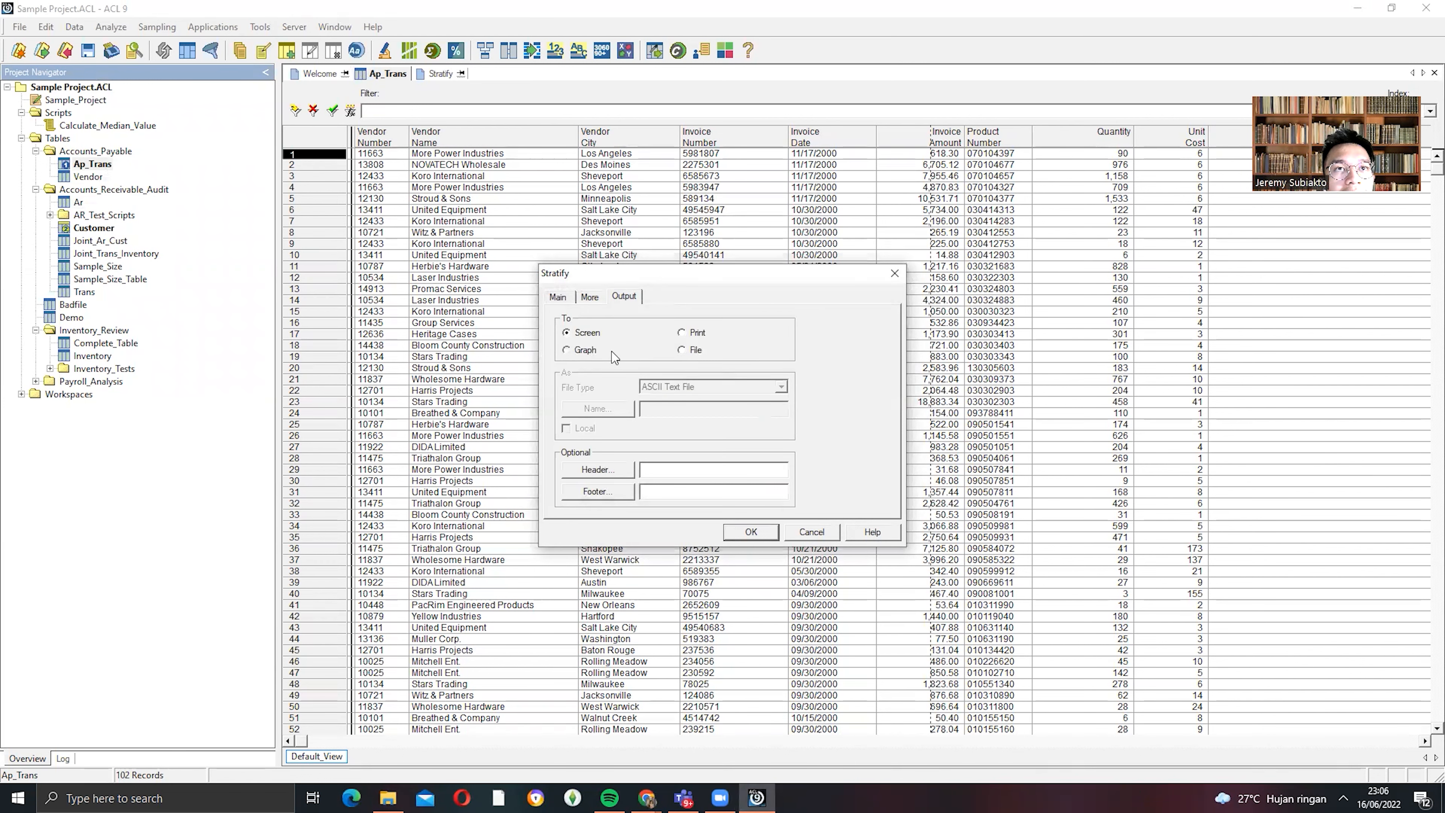
pyautogui.click(751, 531)
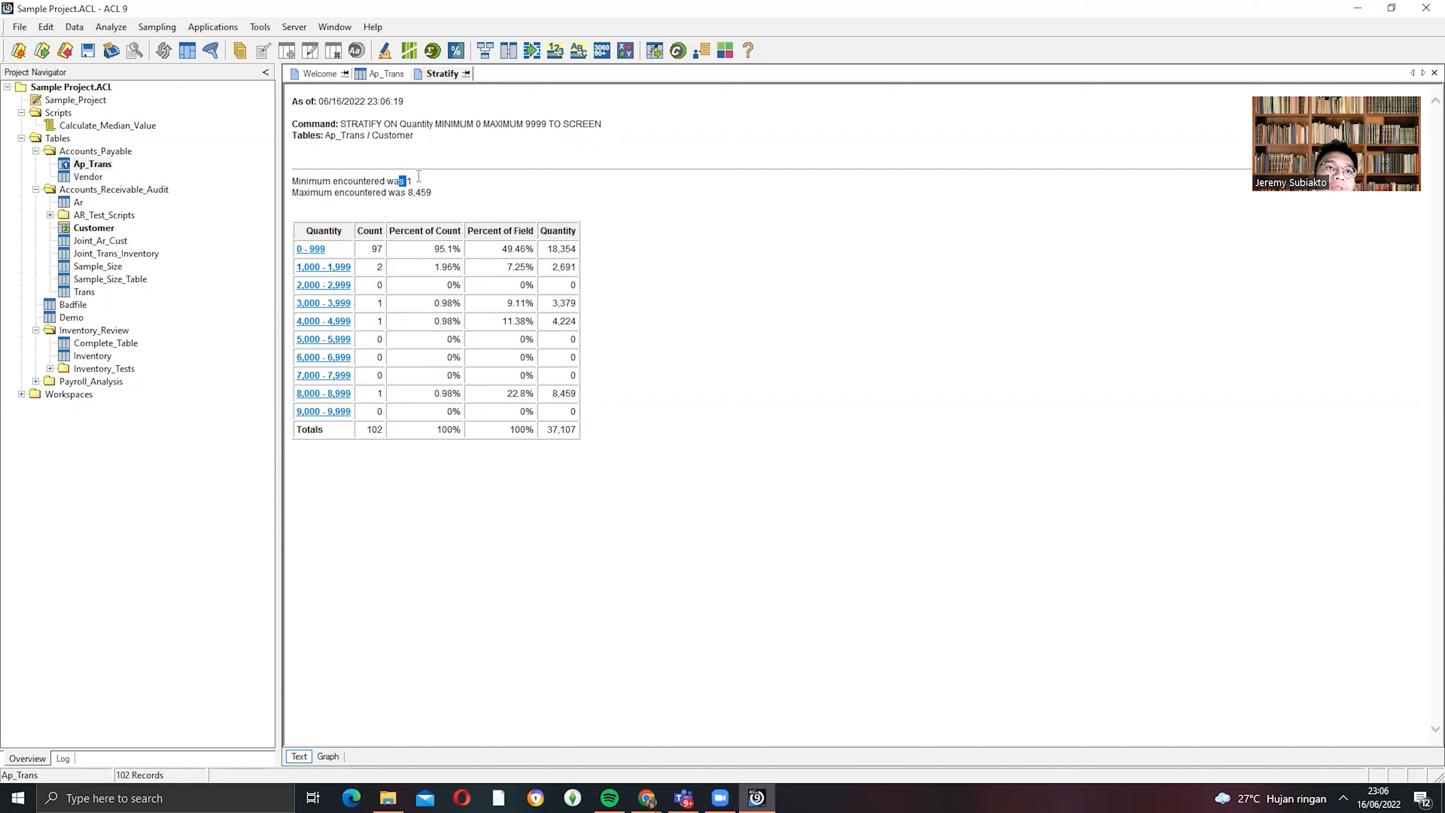
# - Examine the Quantity stratification's minimum and maximum encountered, its quantity column and the totals row
pyautogui.moveTo(295, 202); pyautogui.dragTo(507, 200)
pyautogui.click(425, 206)
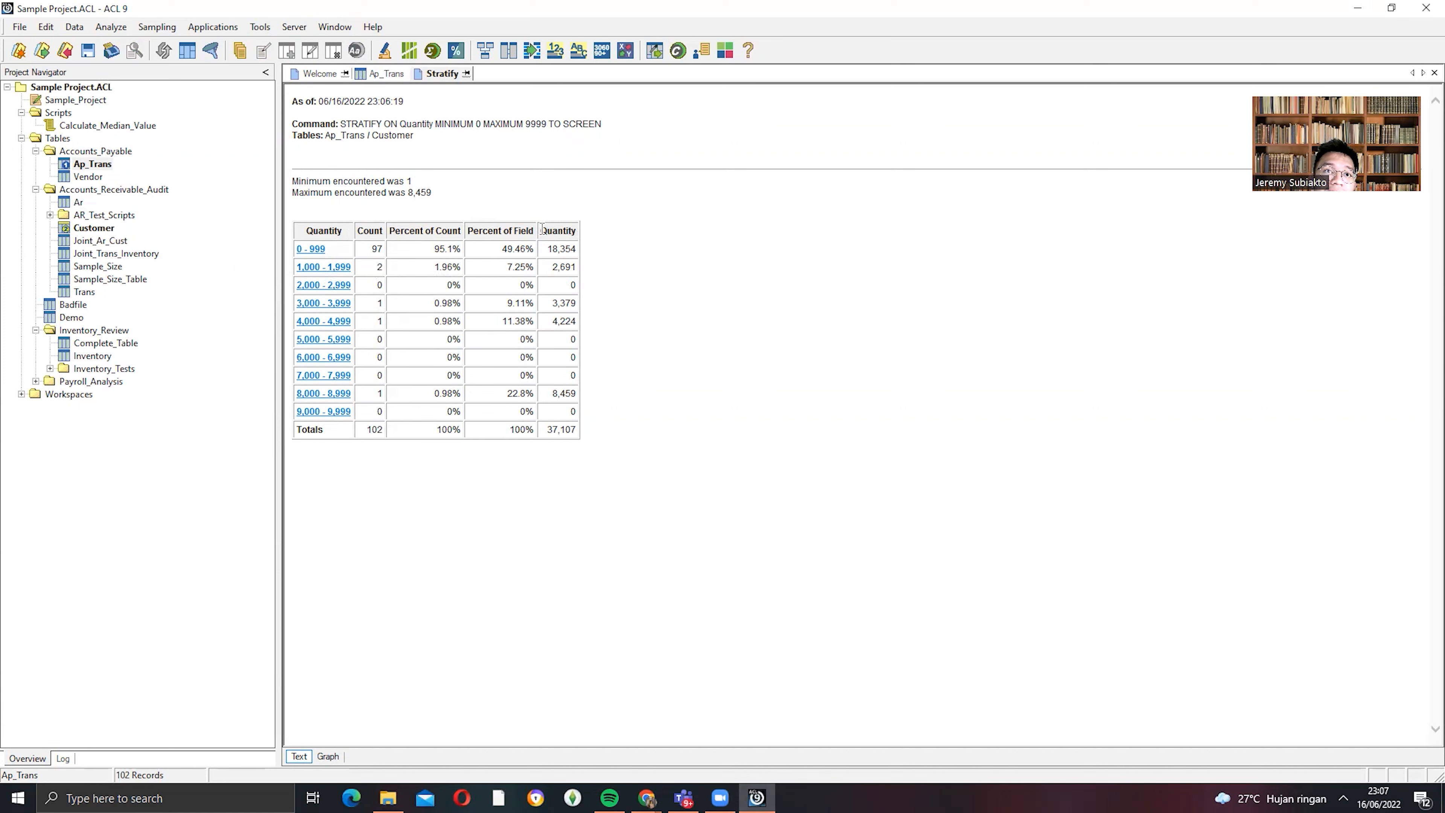
pyautogui.moveTo(539, 227); pyautogui.dragTo(583, 229)
pyautogui.click(583, 229)
pyautogui.moveTo(547, 434); pyautogui.dragTo(577, 434)
pyautogui.click(577, 434)
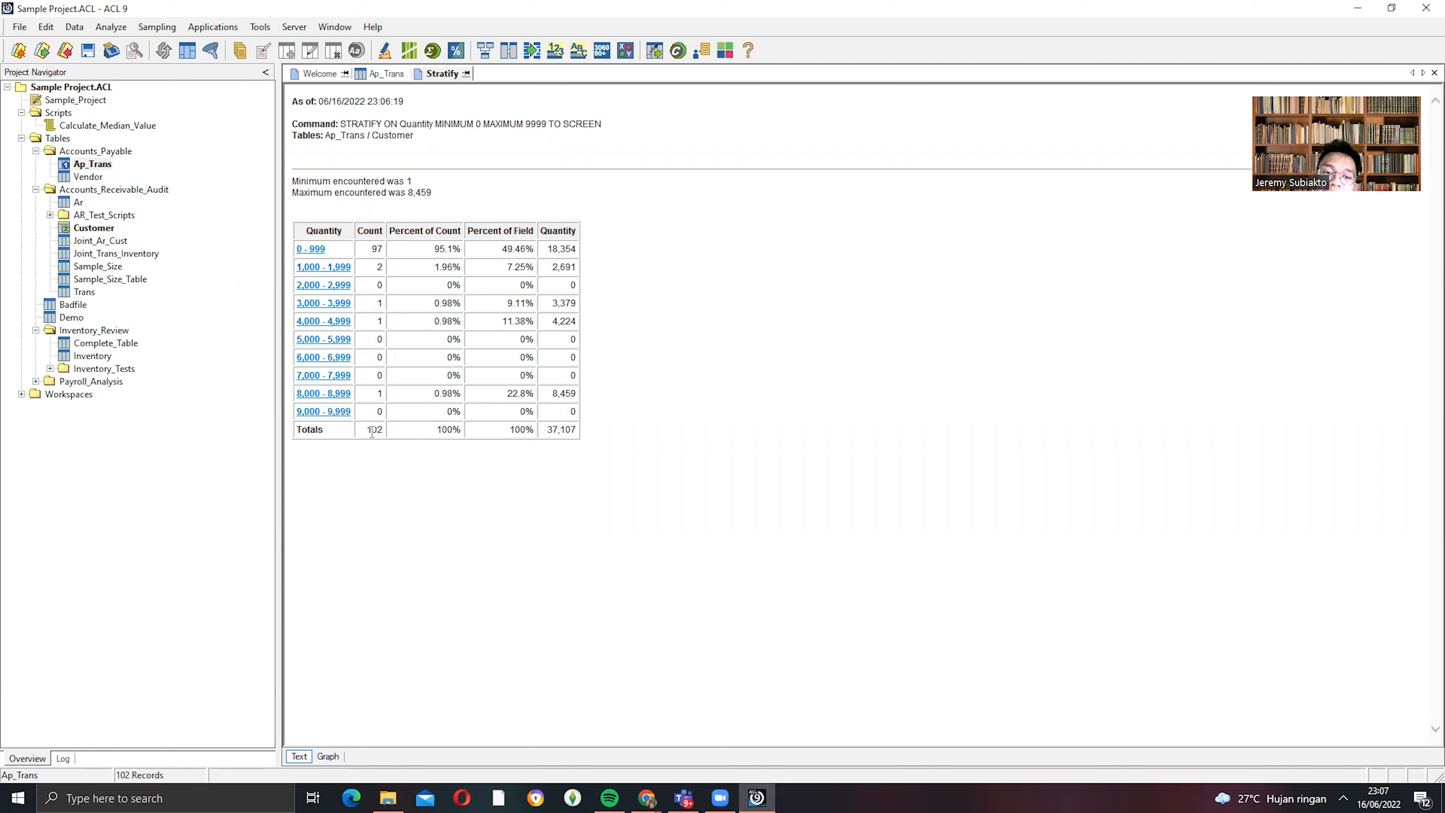
pyautogui.moveTo(383, 170); pyautogui.dragTo(415, 181)
pyautogui.click(432, 251)
pyautogui.click(417, 180)
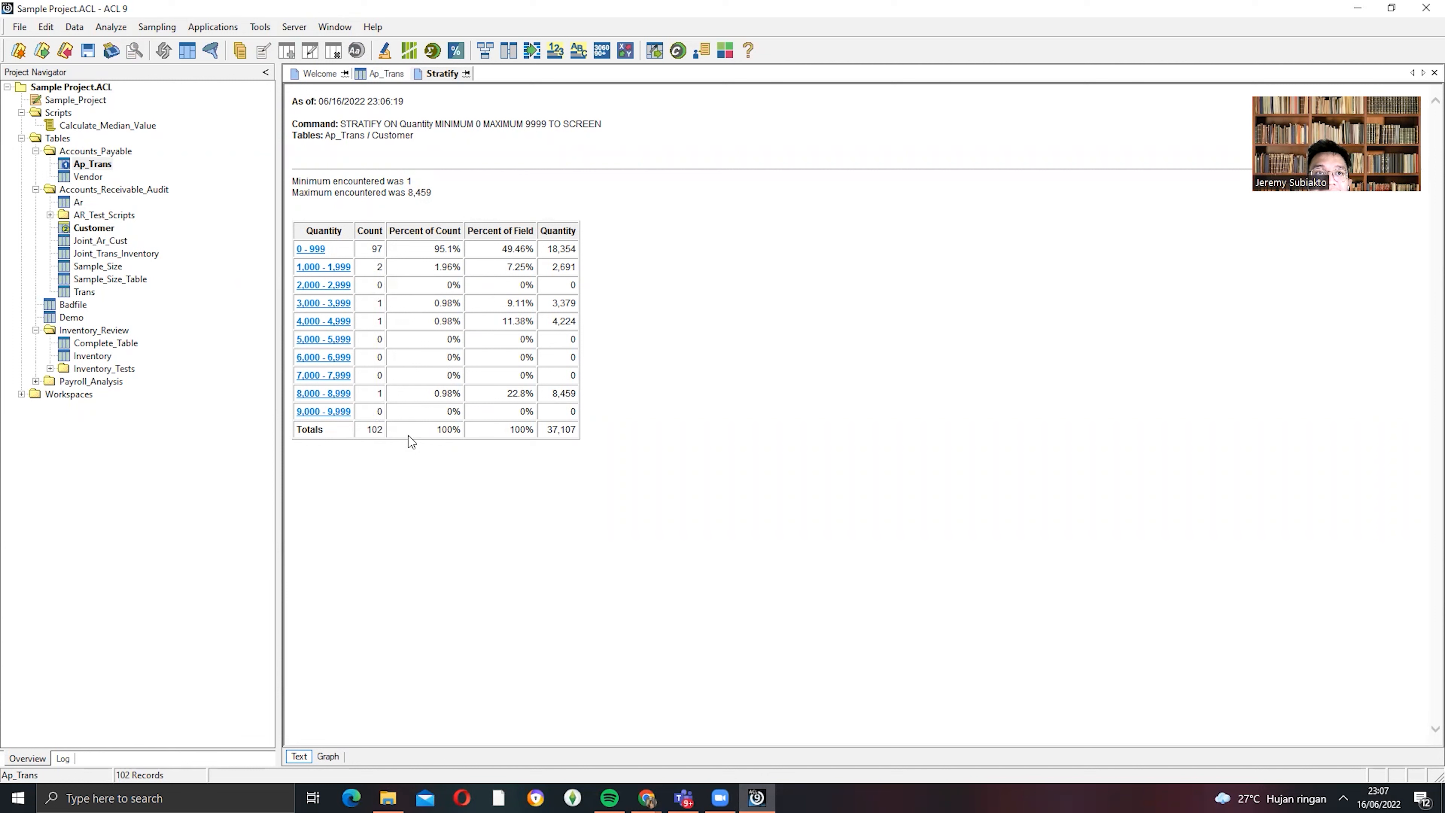
pyautogui.moveTo(366, 430); pyautogui.dragTo(380, 434)
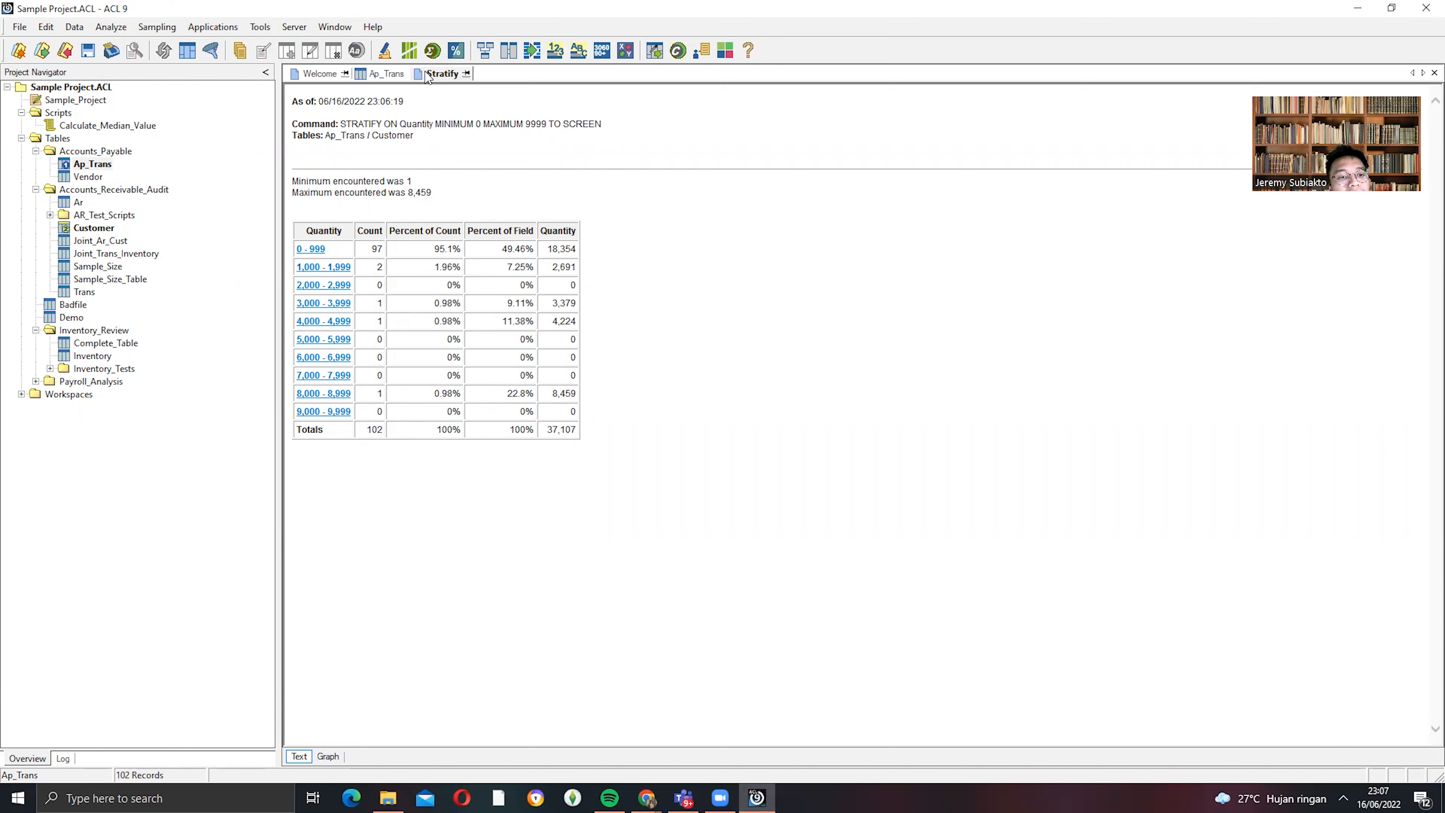
pyautogui.click(392, 75)
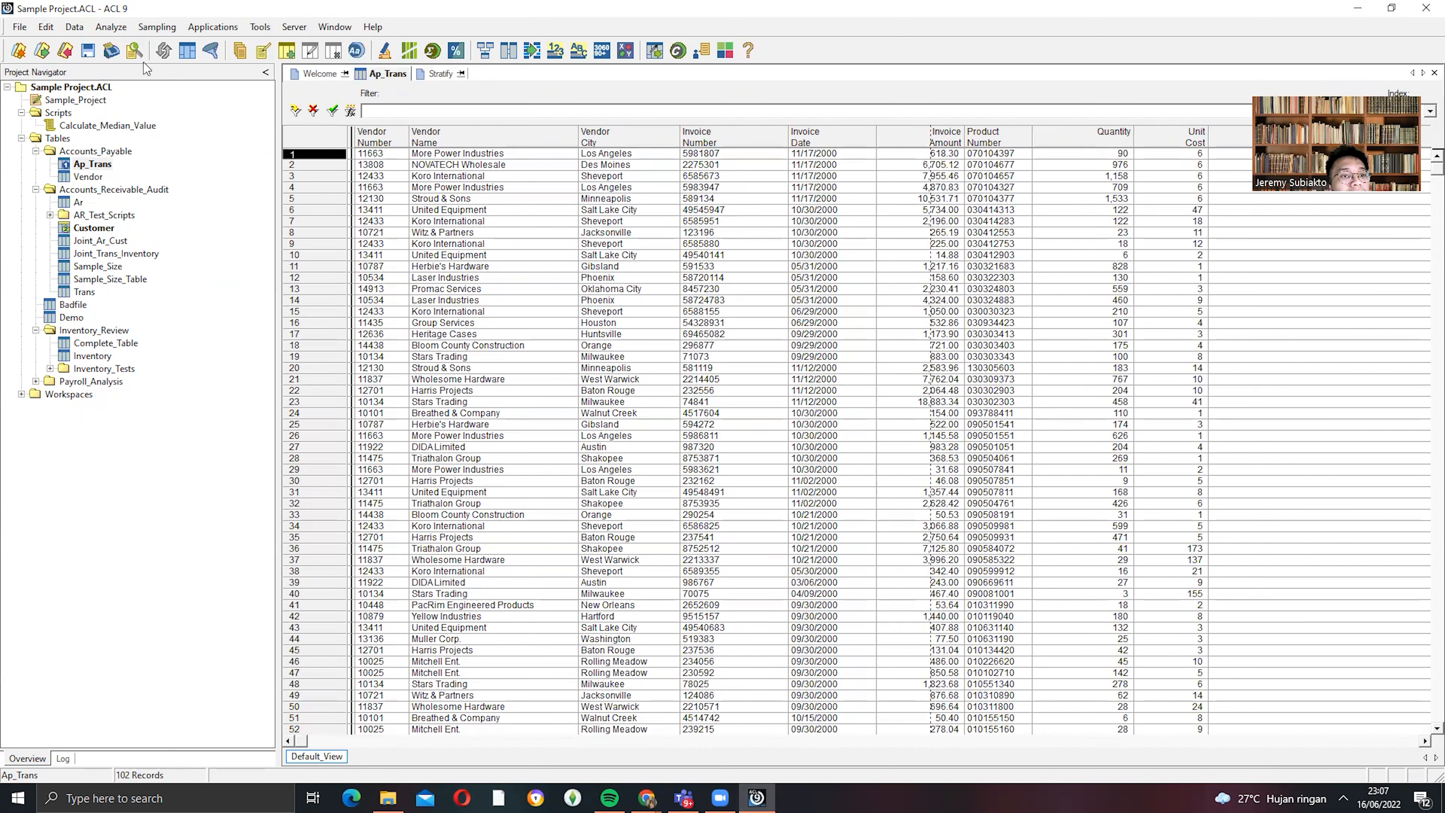
pyautogui.click(89, 28)
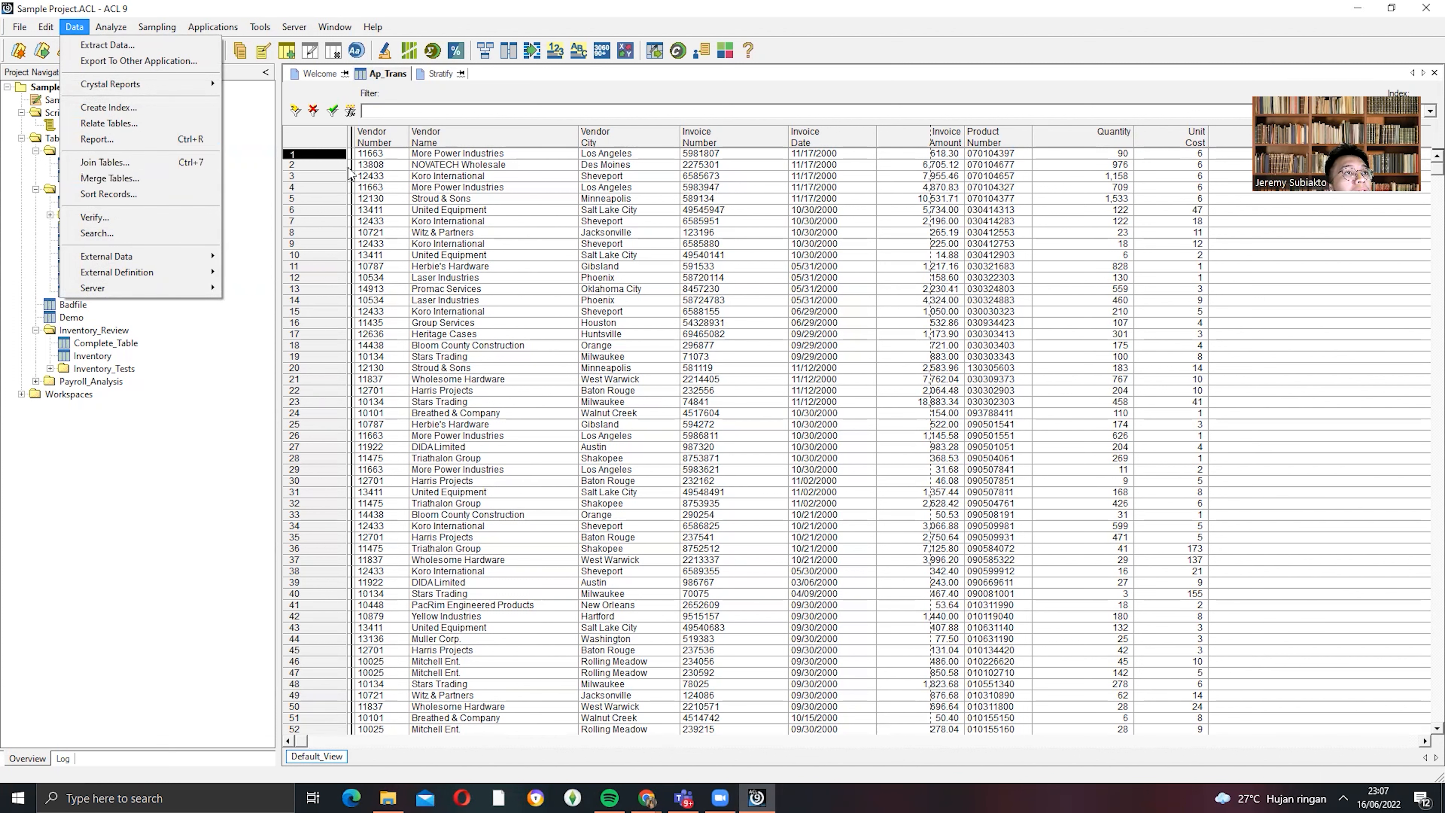
pyautogui.click(364, 178)
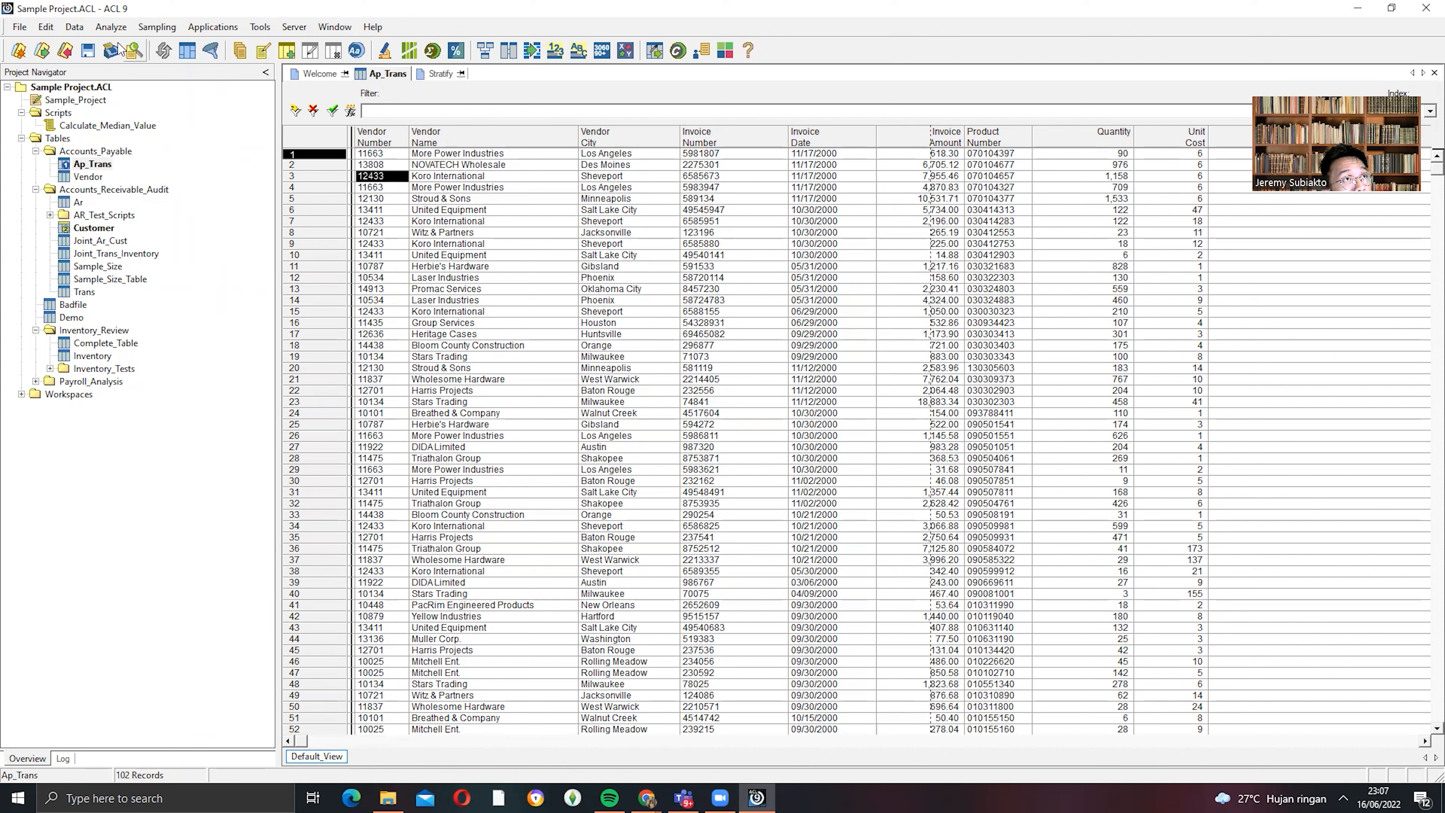
pyautogui.click(74, 27)
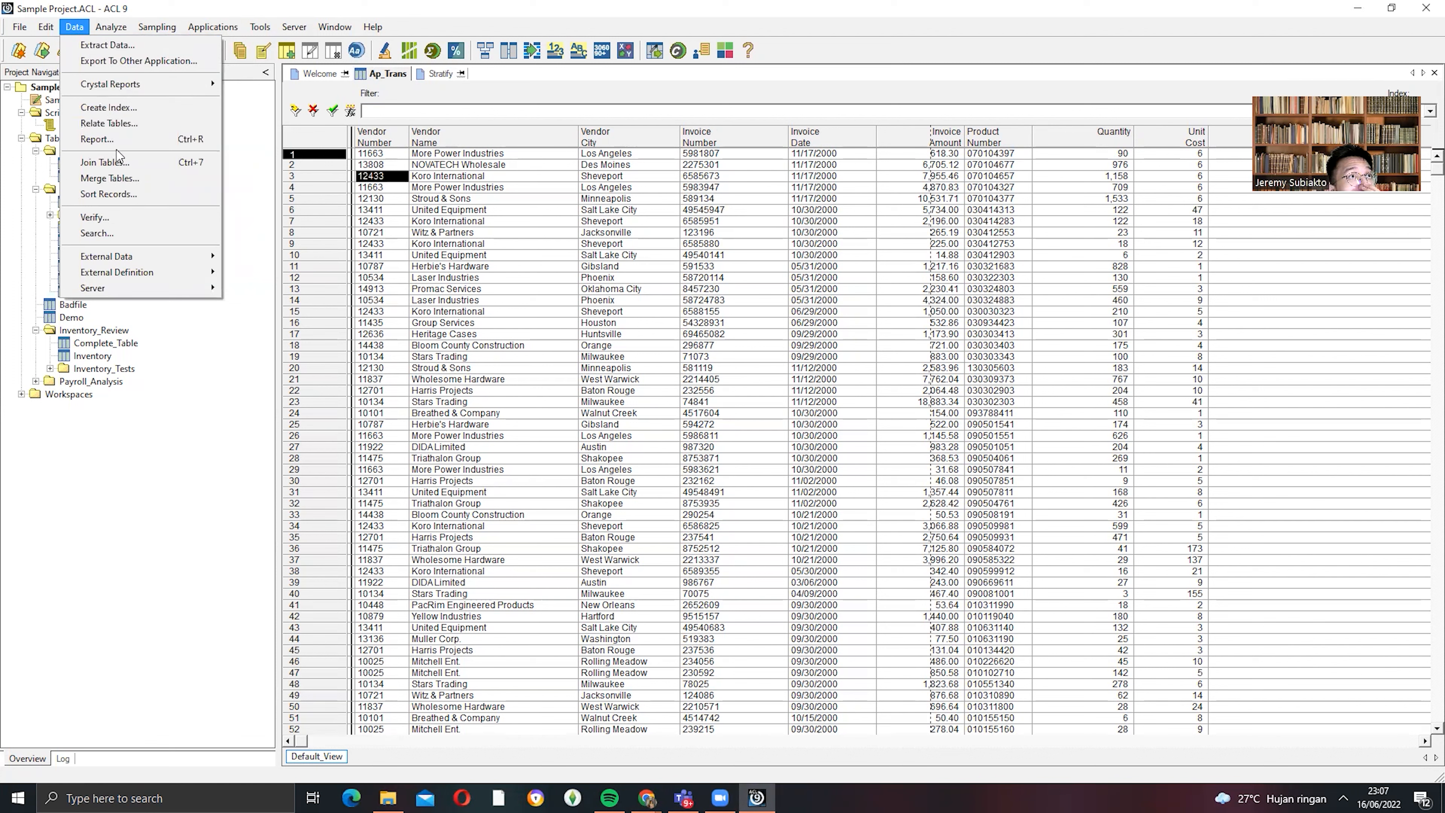
pyautogui.click(367, 278)
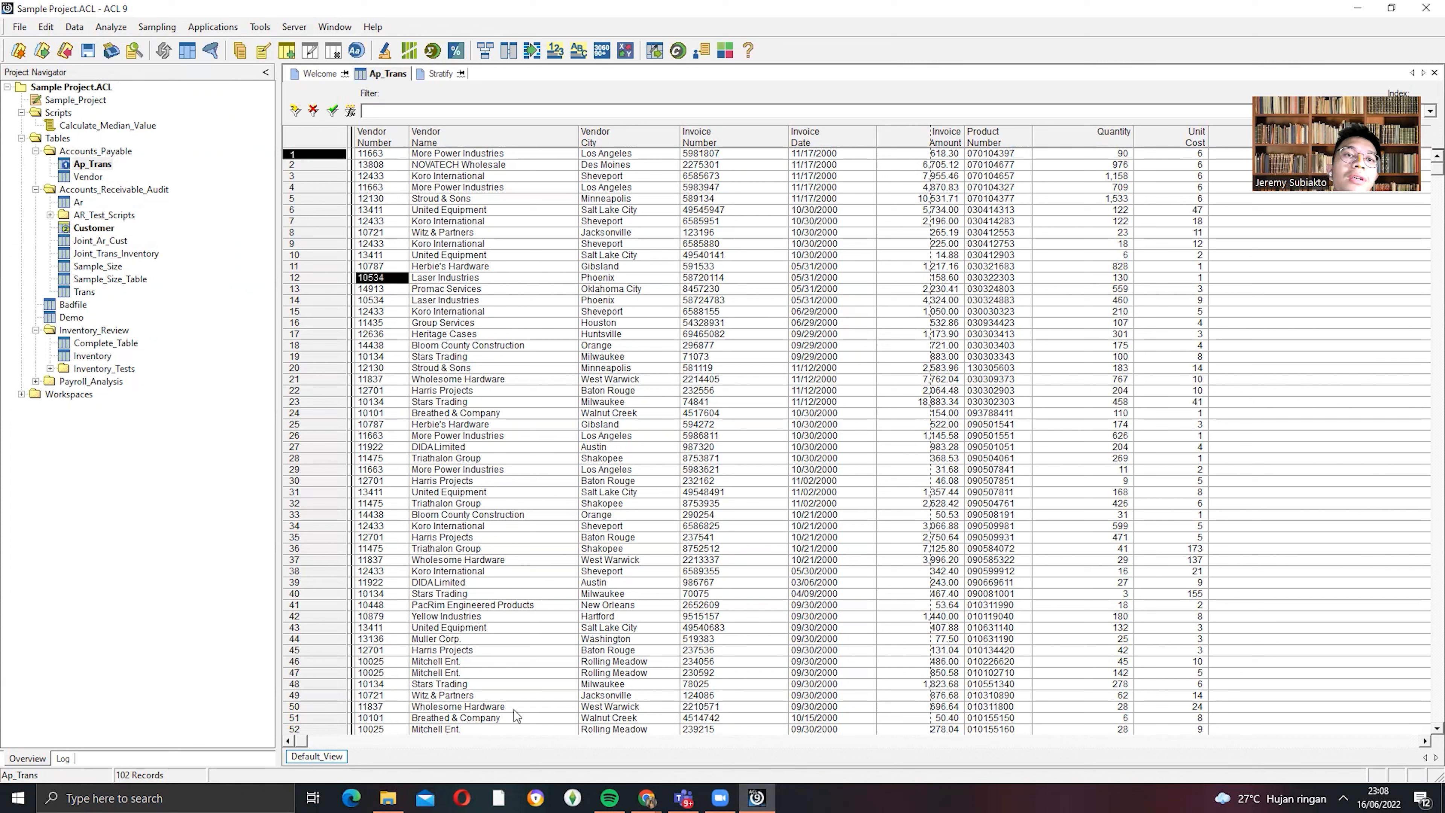
# - Return to the Stratify results, switch to the Revised_ACL Cases document and paste the screenshot of the results as a new item before Payroll question 2
pyautogui.click(446, 75)
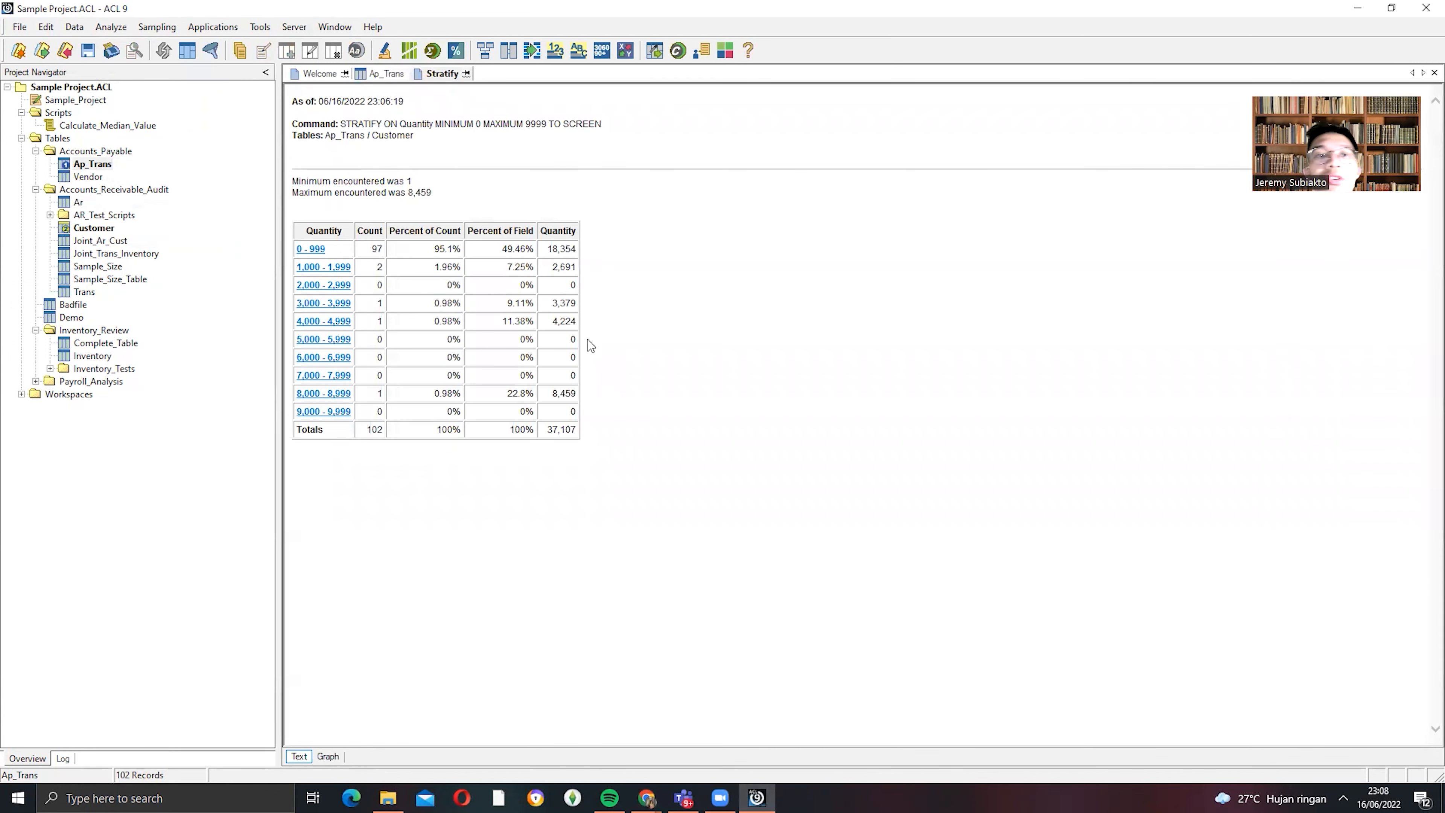
pyautogui.moveTo(647, 798)
pyautogui.click(674, 737)
pyautogui.scroll(-2, 673, 423)
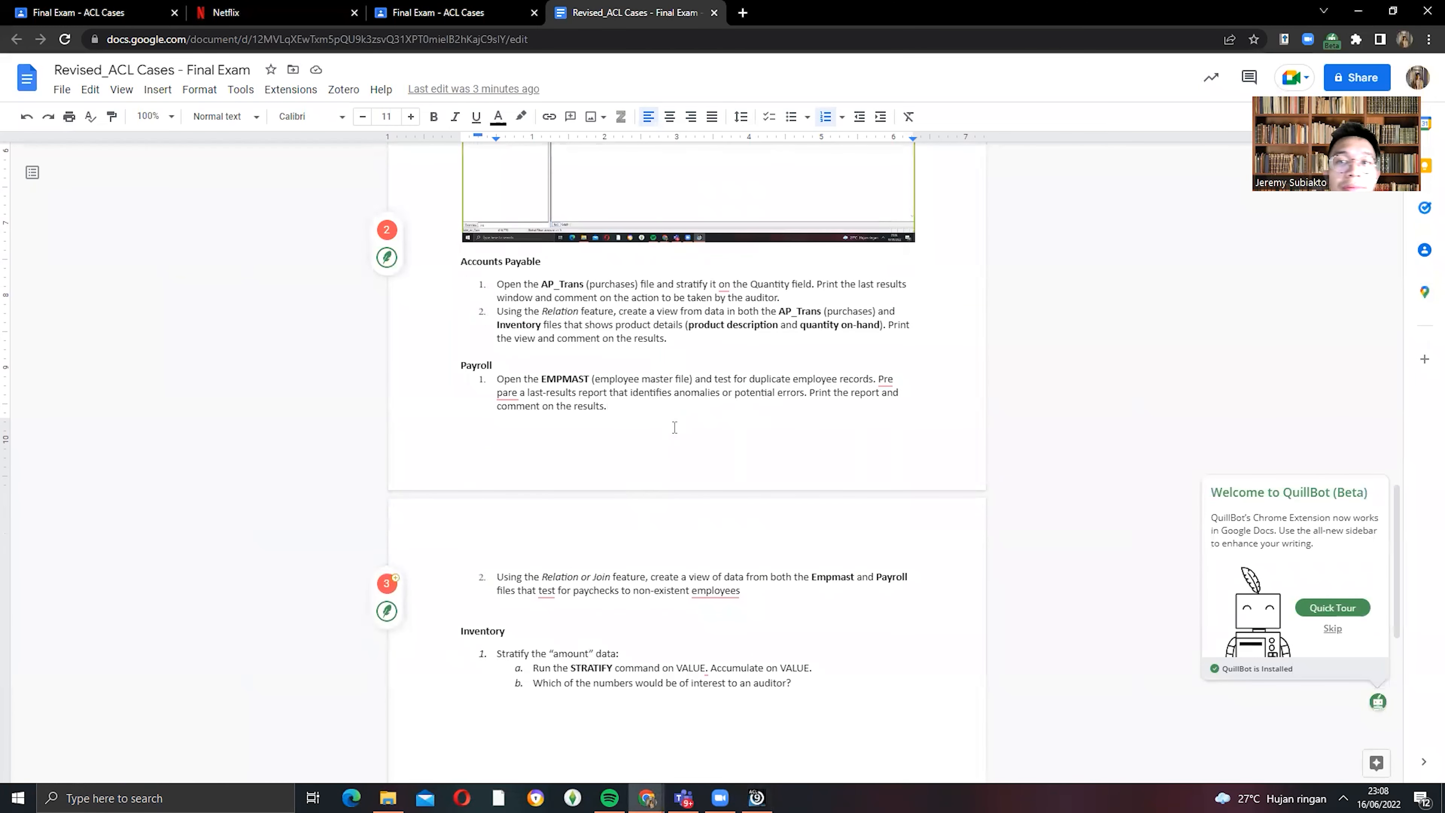
pyautogui.press('Return')
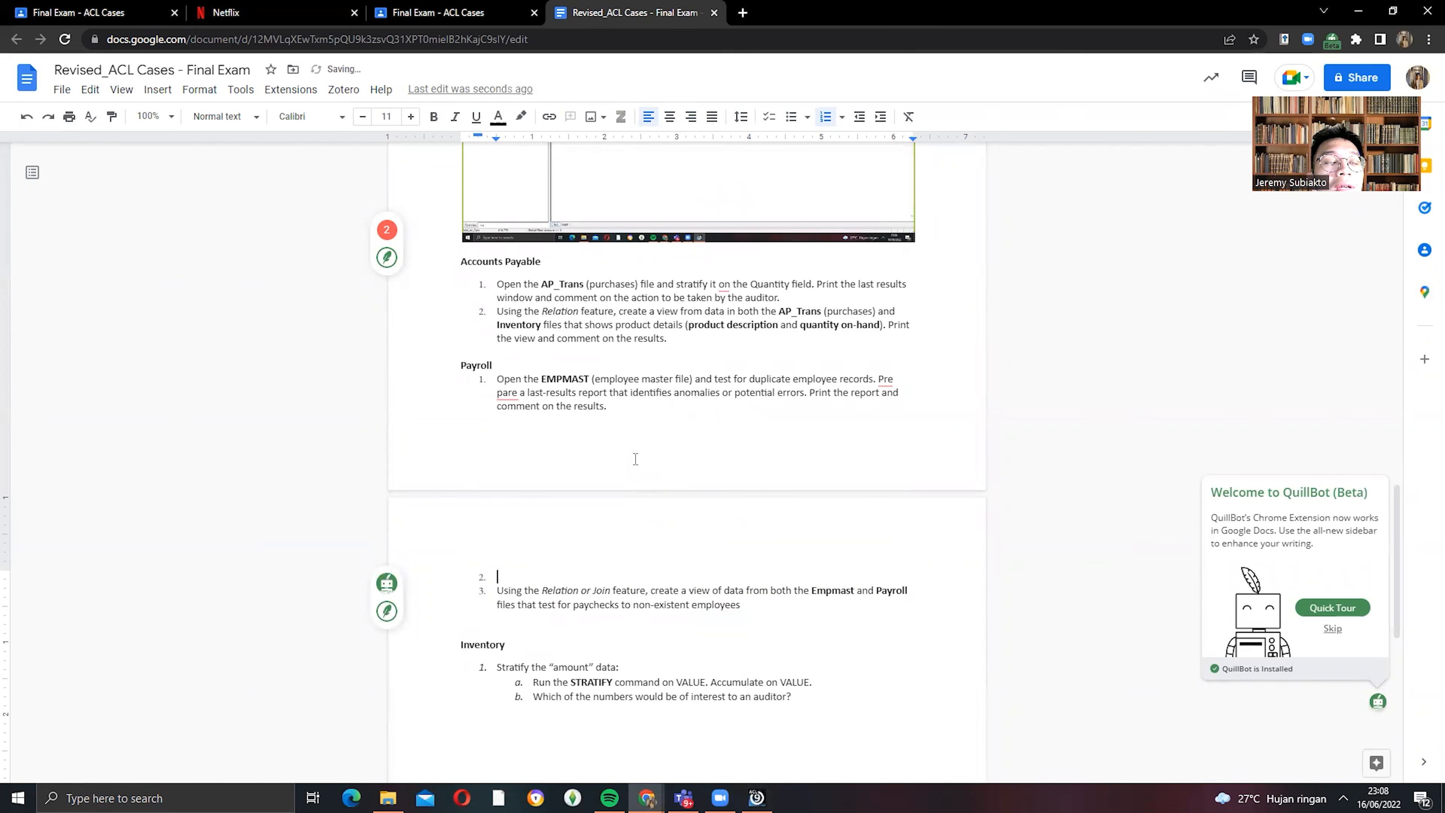
pyautogui.hotkey('ctrl', 'v')
pyautogui.scroll(-3, 728, 636)
pyautogui.scroll(3, 696, 604)
pyautogui.scroll(-3, 696, 604)
# - Delete the pasted stratification screenshot from the Payroll list and undo the deletion
pyautogui.click(495, 506)
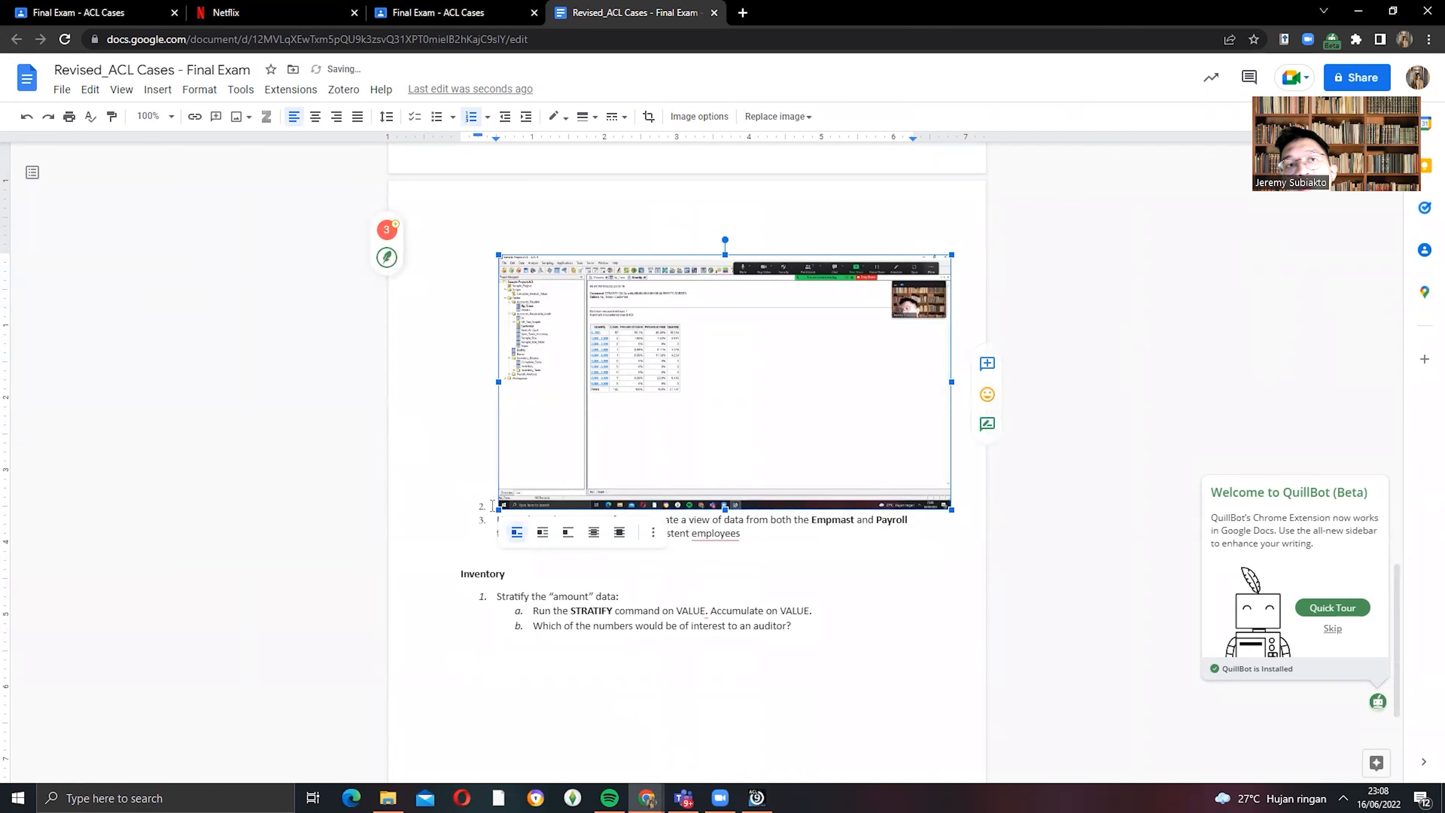
pyautogui.press('Delete')
pyautogui.scroll(-3, 580, 500)
pyautogui.scroll(3, 570, 496)
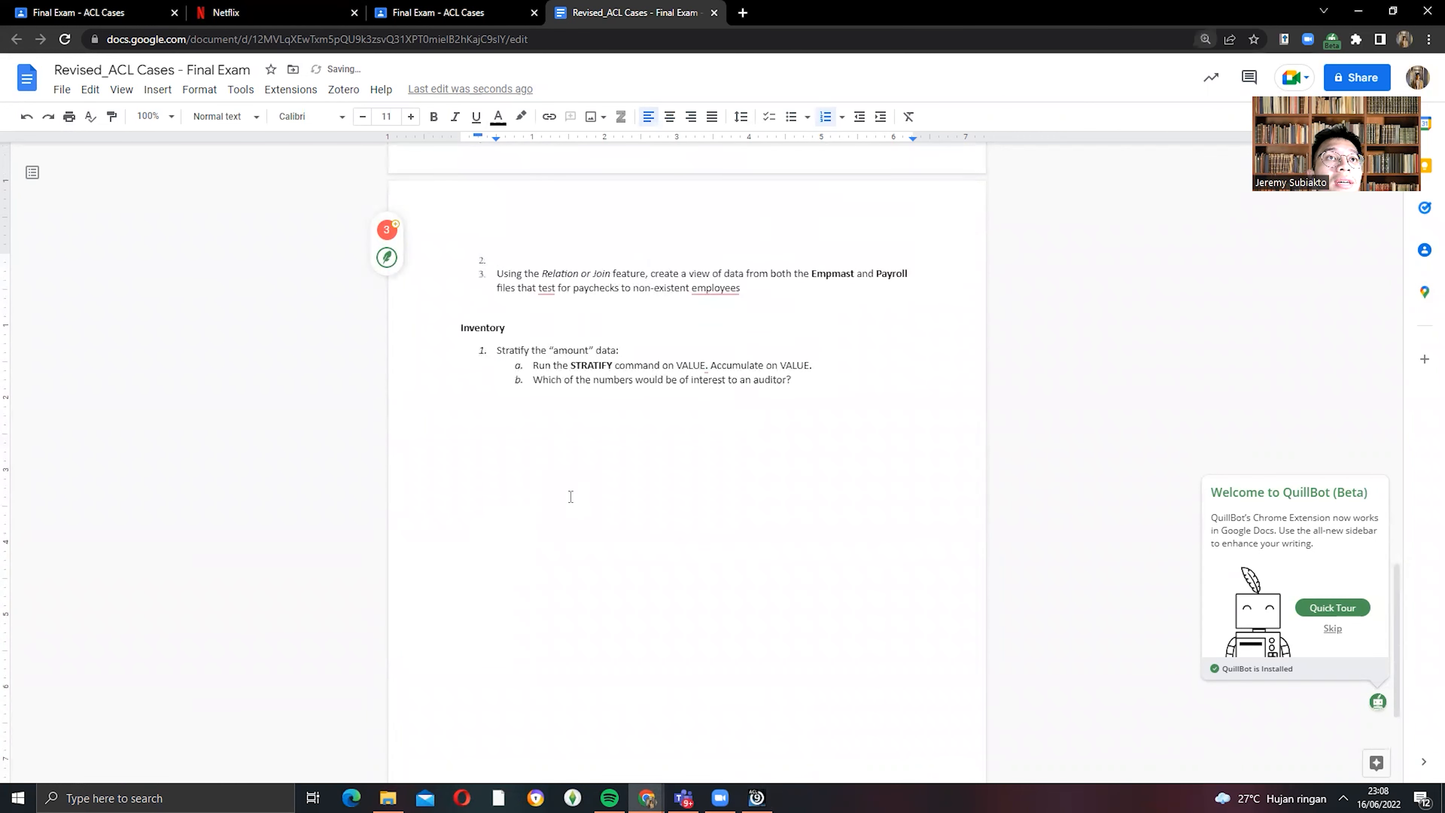
pyautogui.hotkey('ctrl', '+')
pyautogui.hotkey('ctrl', '+')
pyautogui.hotkey('ctrl', 'z')
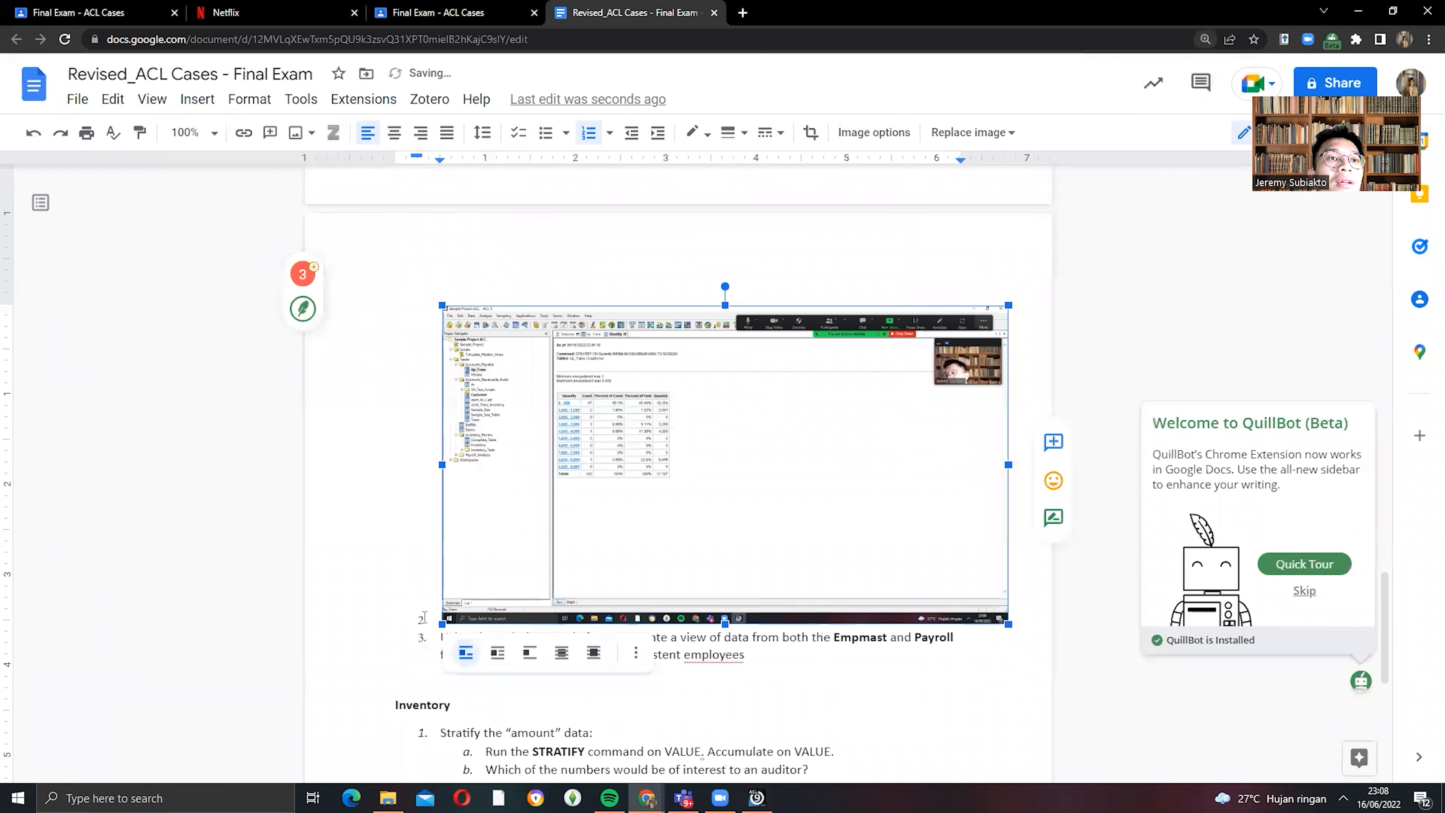
# - Move the stratification screenshot from the Payroll list to below Accounts Payable question 1, removing the extra Payroll item
pyautogui.click(1206, 702)
pyautogui.scroll(-2, 682, 484)
pyautogui.click(534, 502)
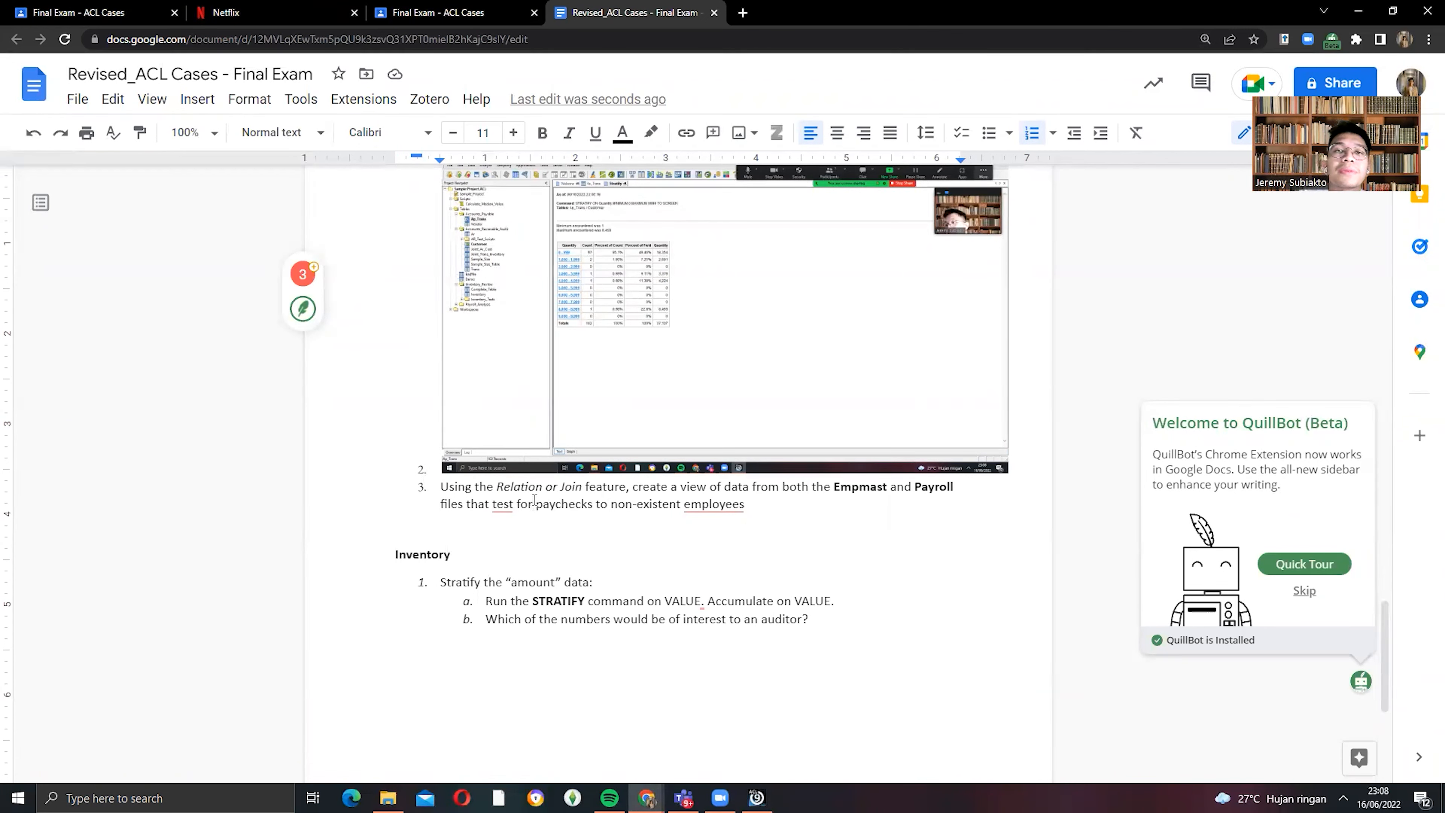
pyautogui.click(872, 490)
pyautogui.click(900, 500)
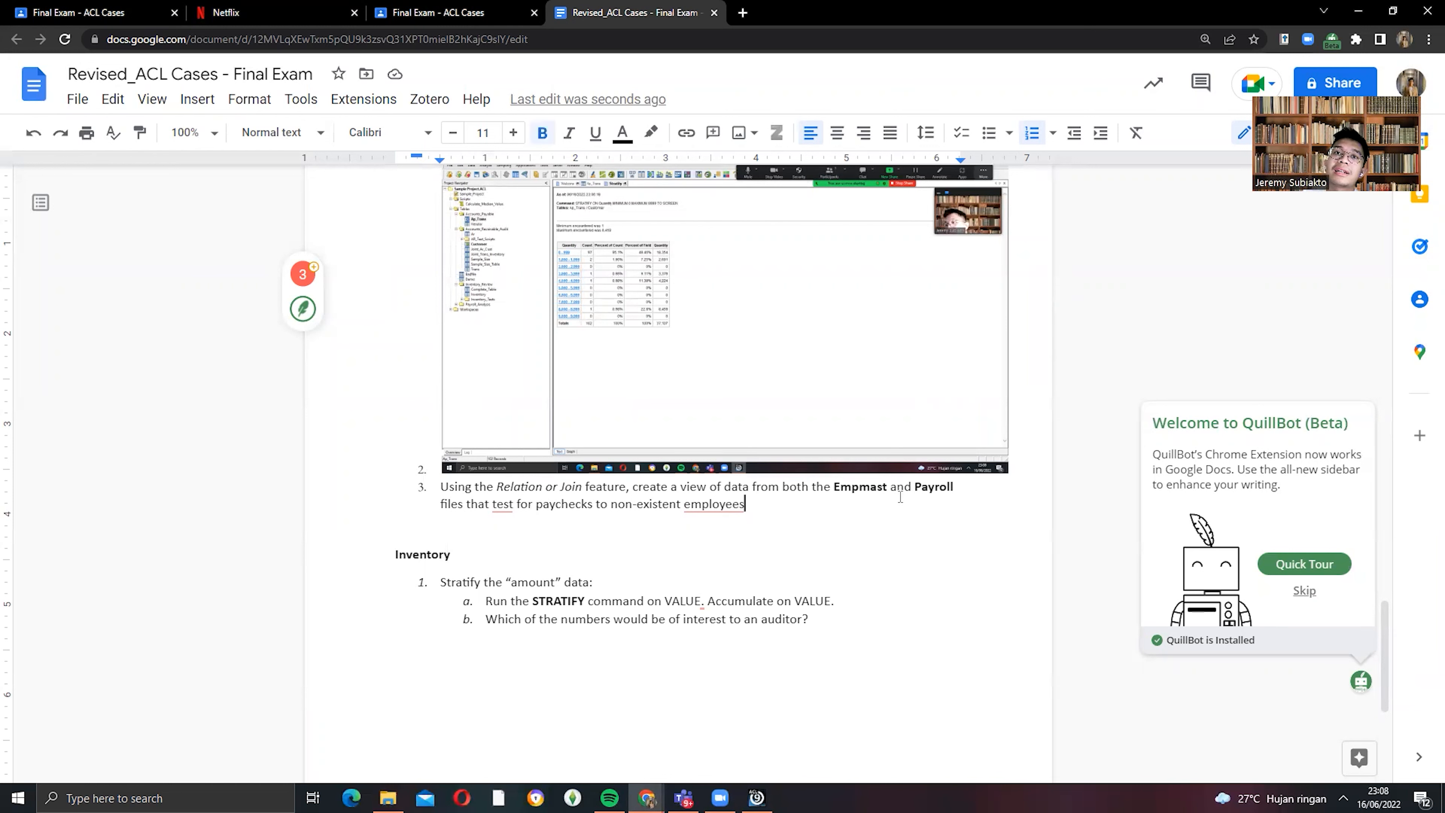
pyautogui.click(482, 517)
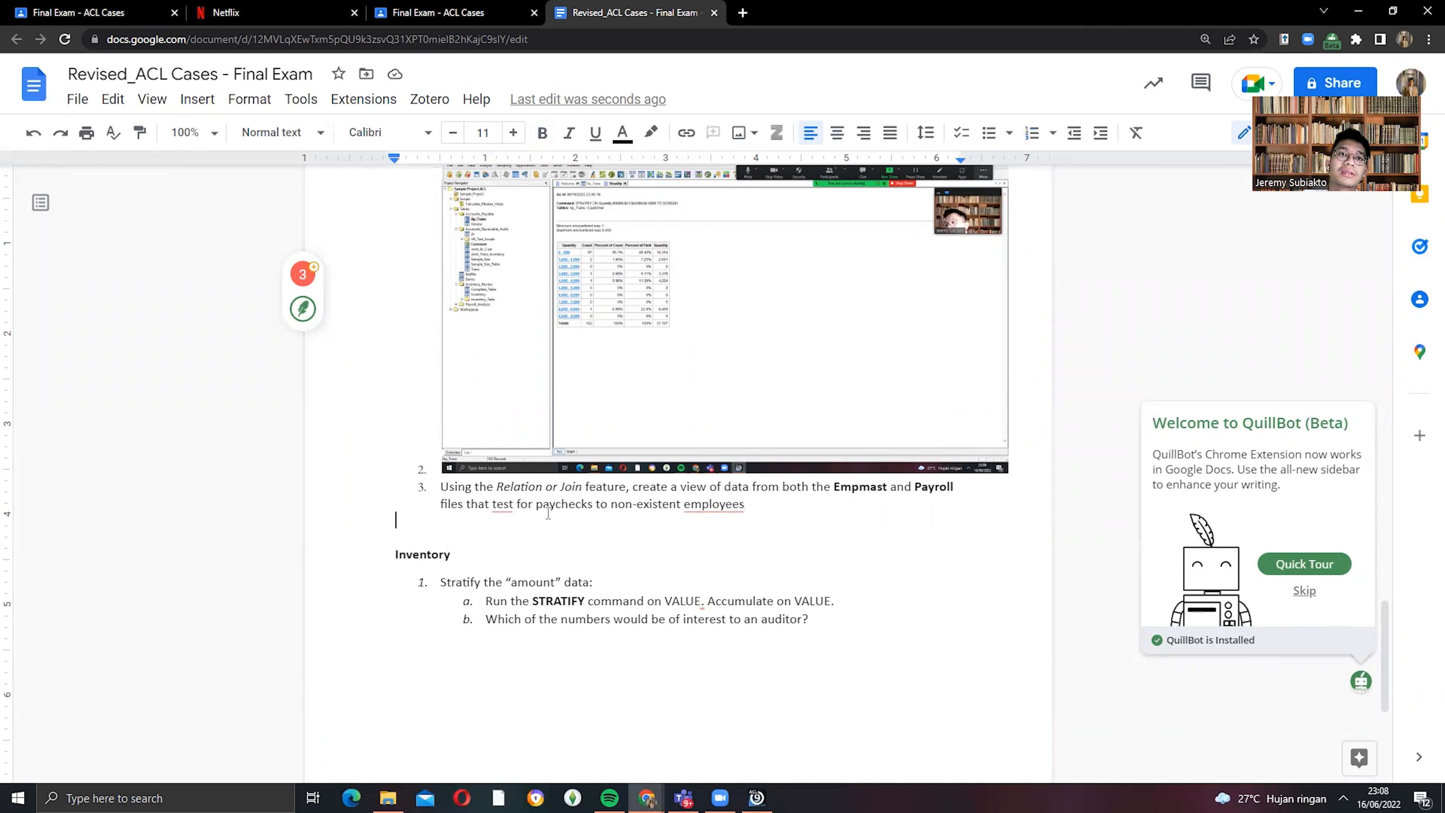
pyautogui.click(562, 502)
pyautogui.scroll(10, 564, 523)
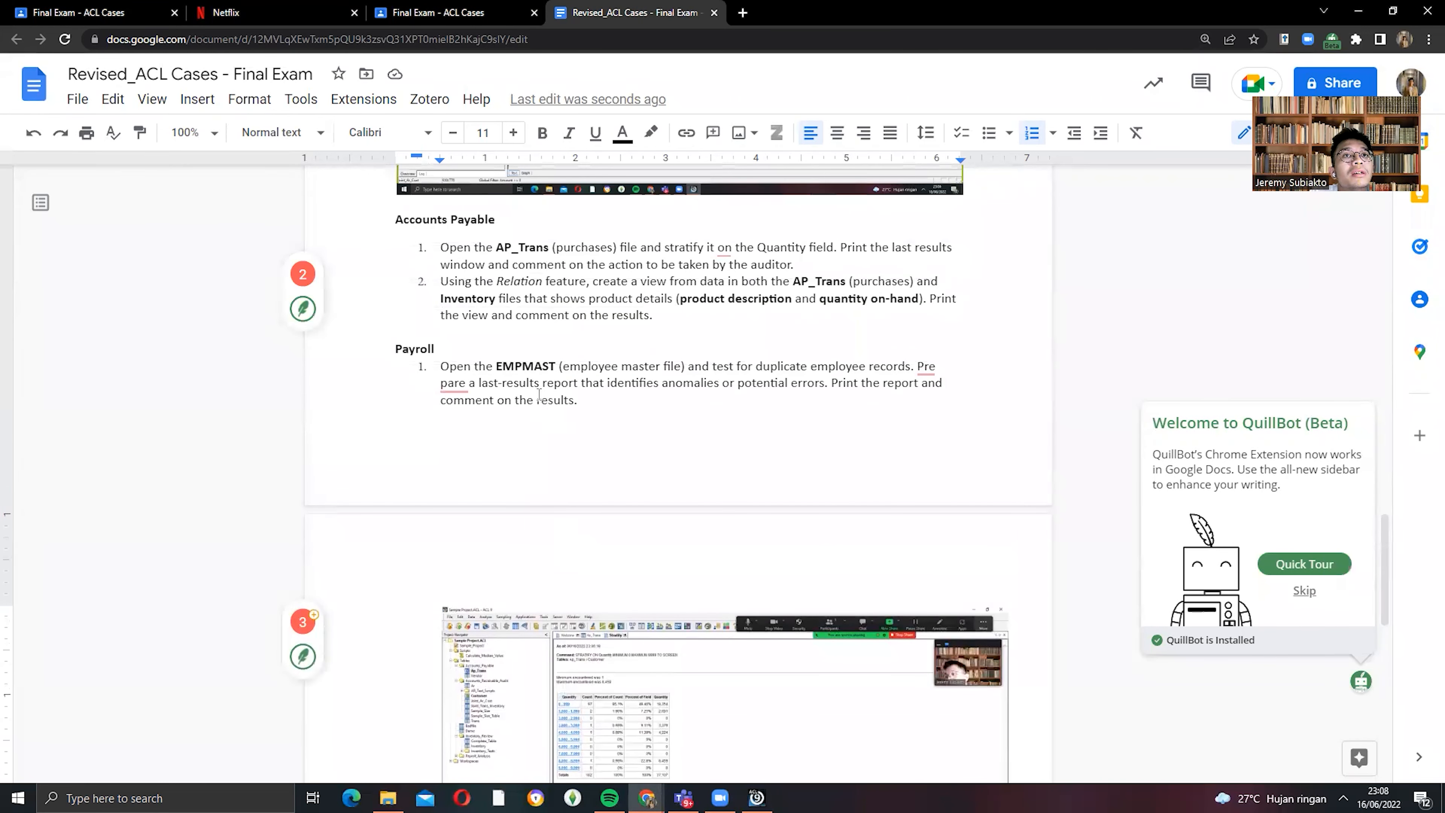
pyautogui.click(592, 620)
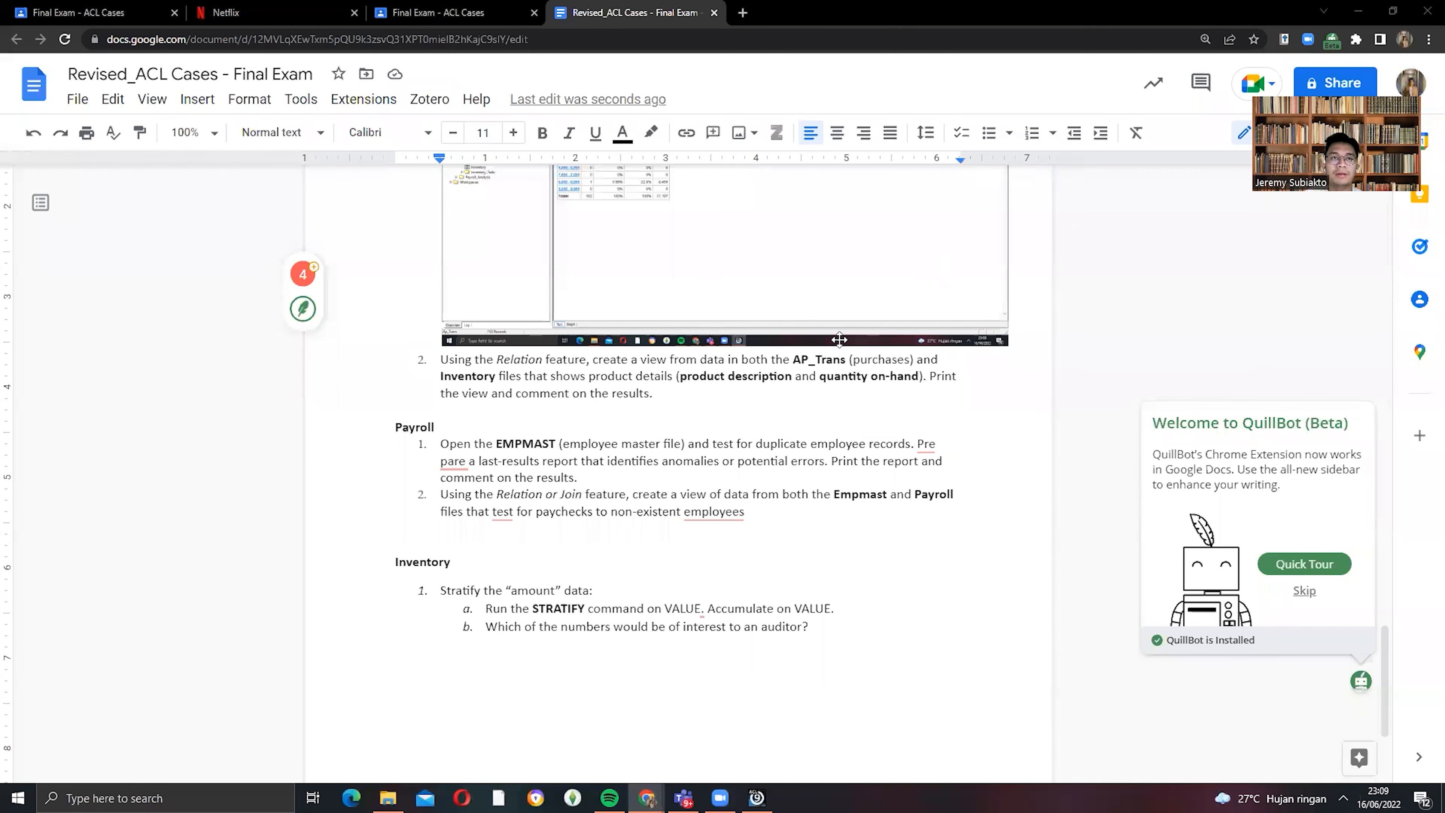
# - Read Accounts Payable question 2 on relating AP_Trans and Inventory, and switch back to the Ap_Trans table in ACL
pyautogui.click(493, 374)
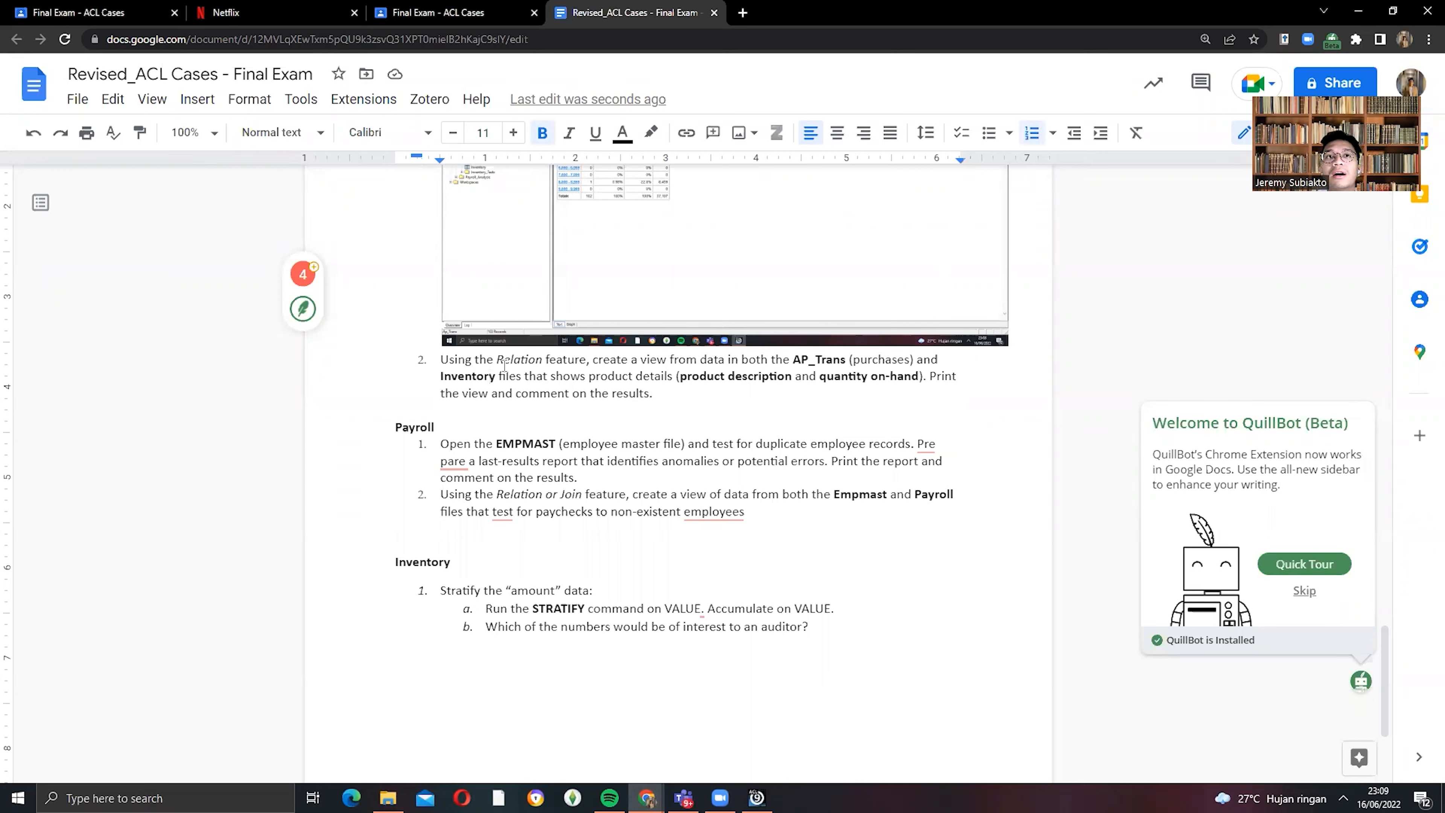
pyautogui.click(809, 359)
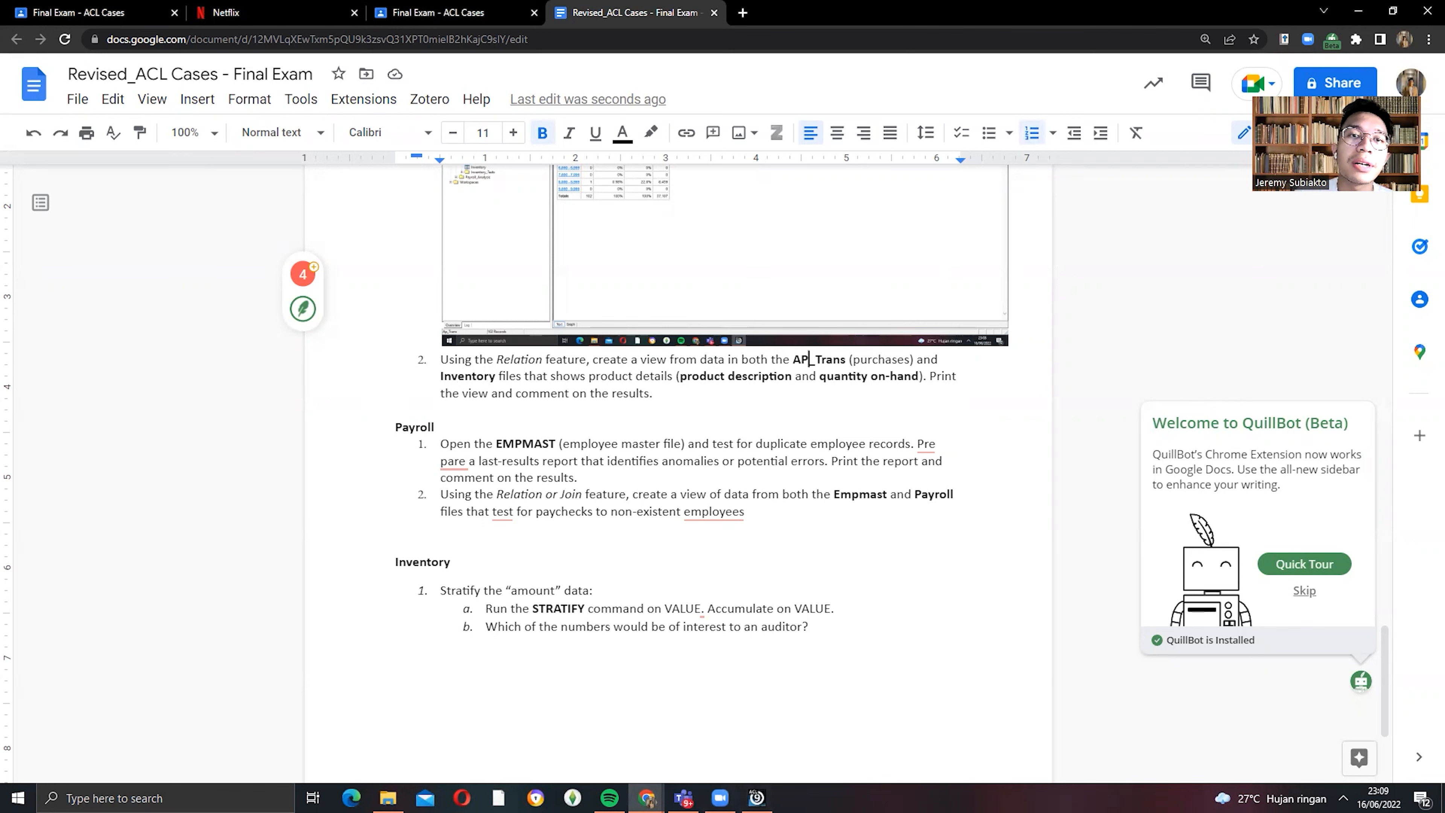
pyautogui.click(757, 797)
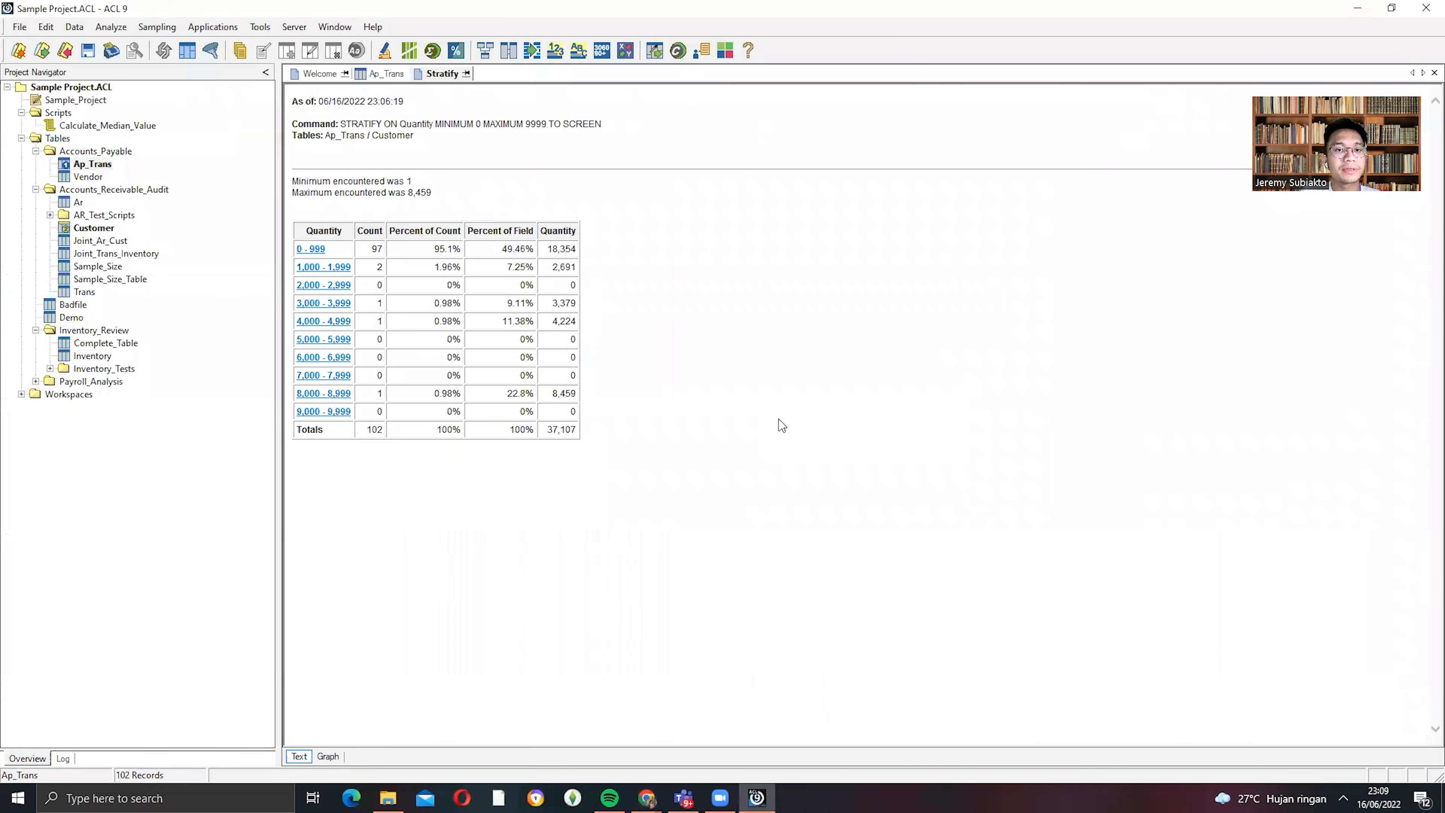
pyautogui.click(385, 78)
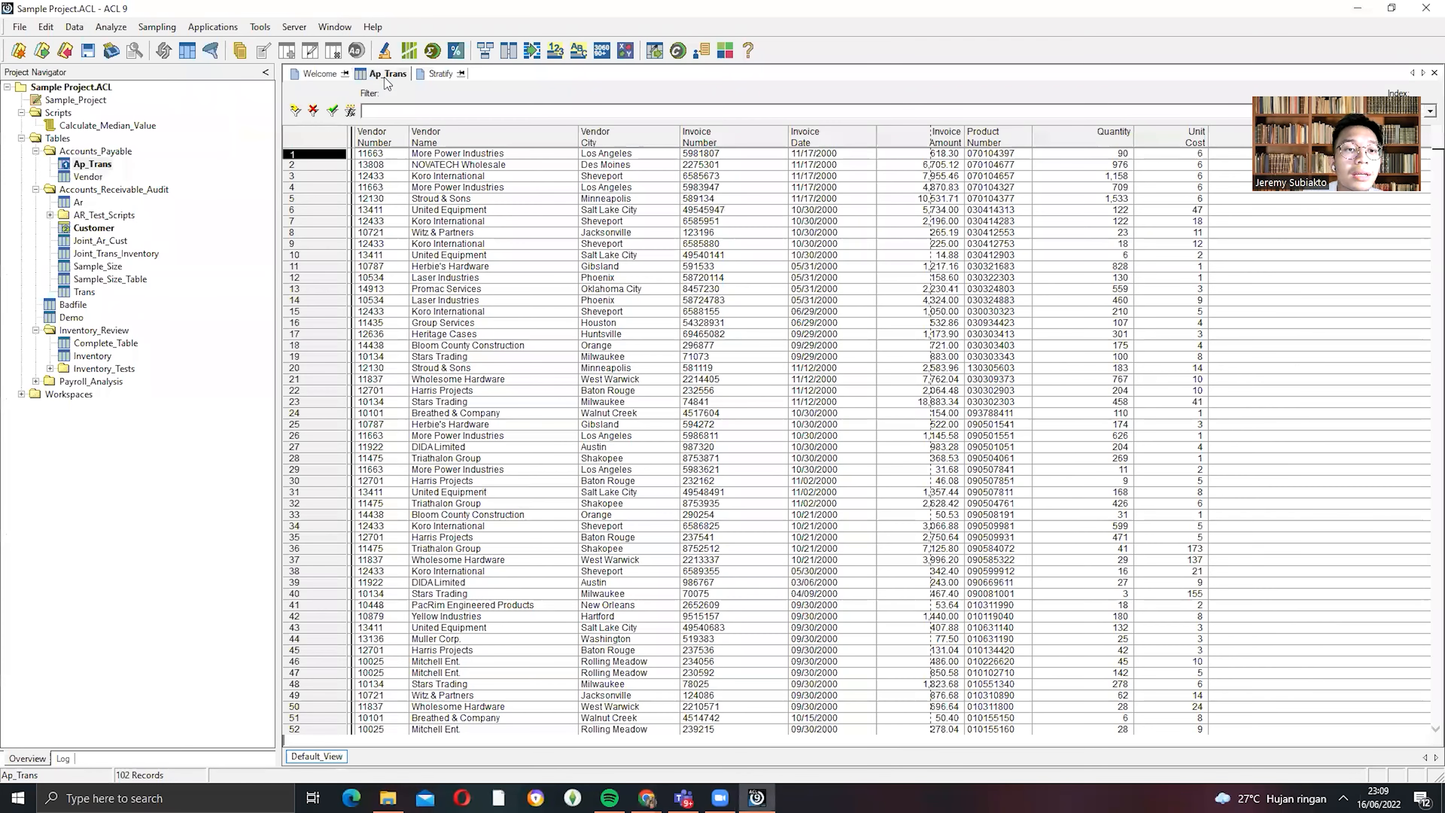
# - Start relating tables from Ap_Trans and dismiss the Getting Started message to reach the Relations window
pyautogui.click(87, 27)
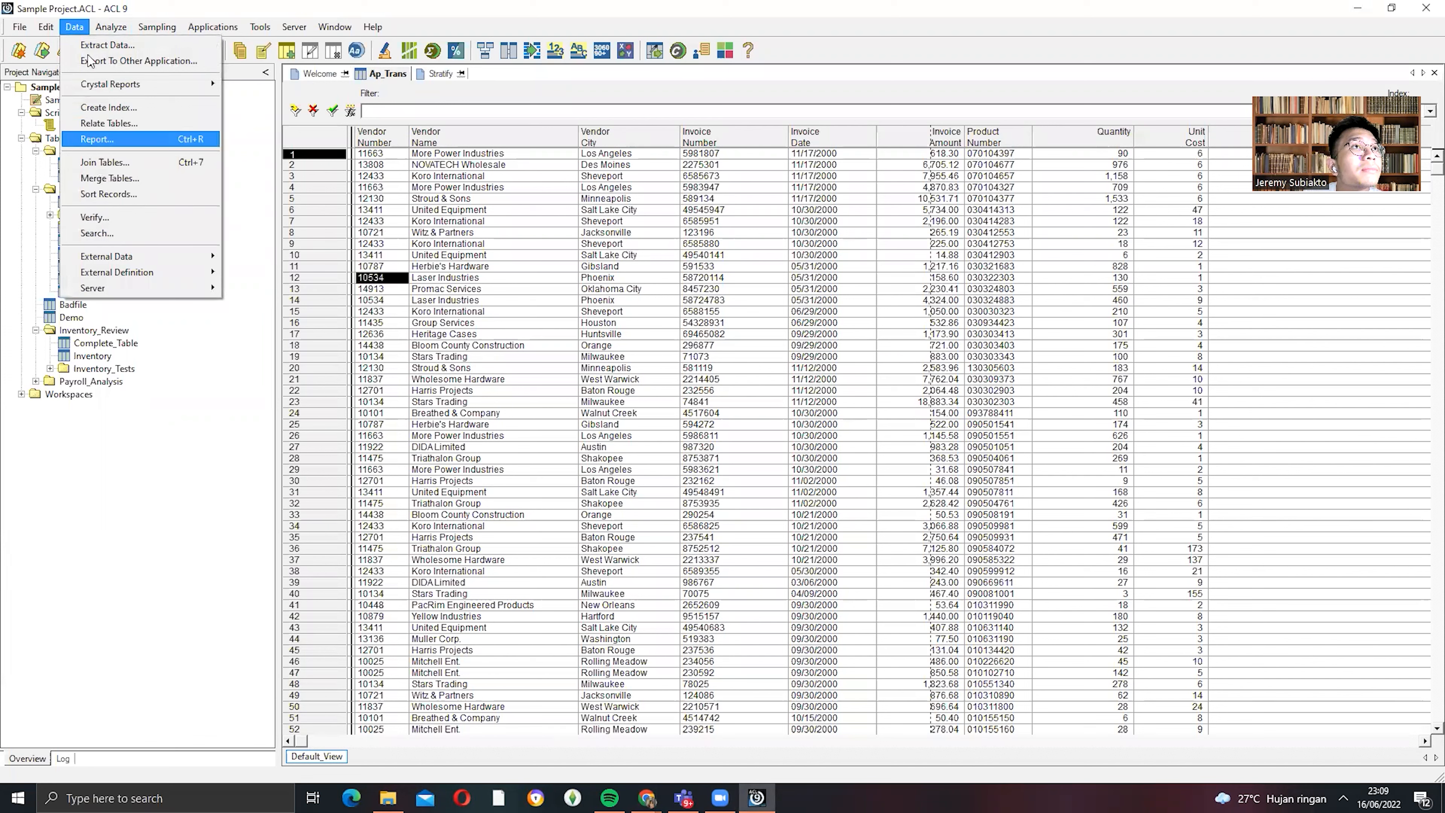
pyautogui.click(111, 27)
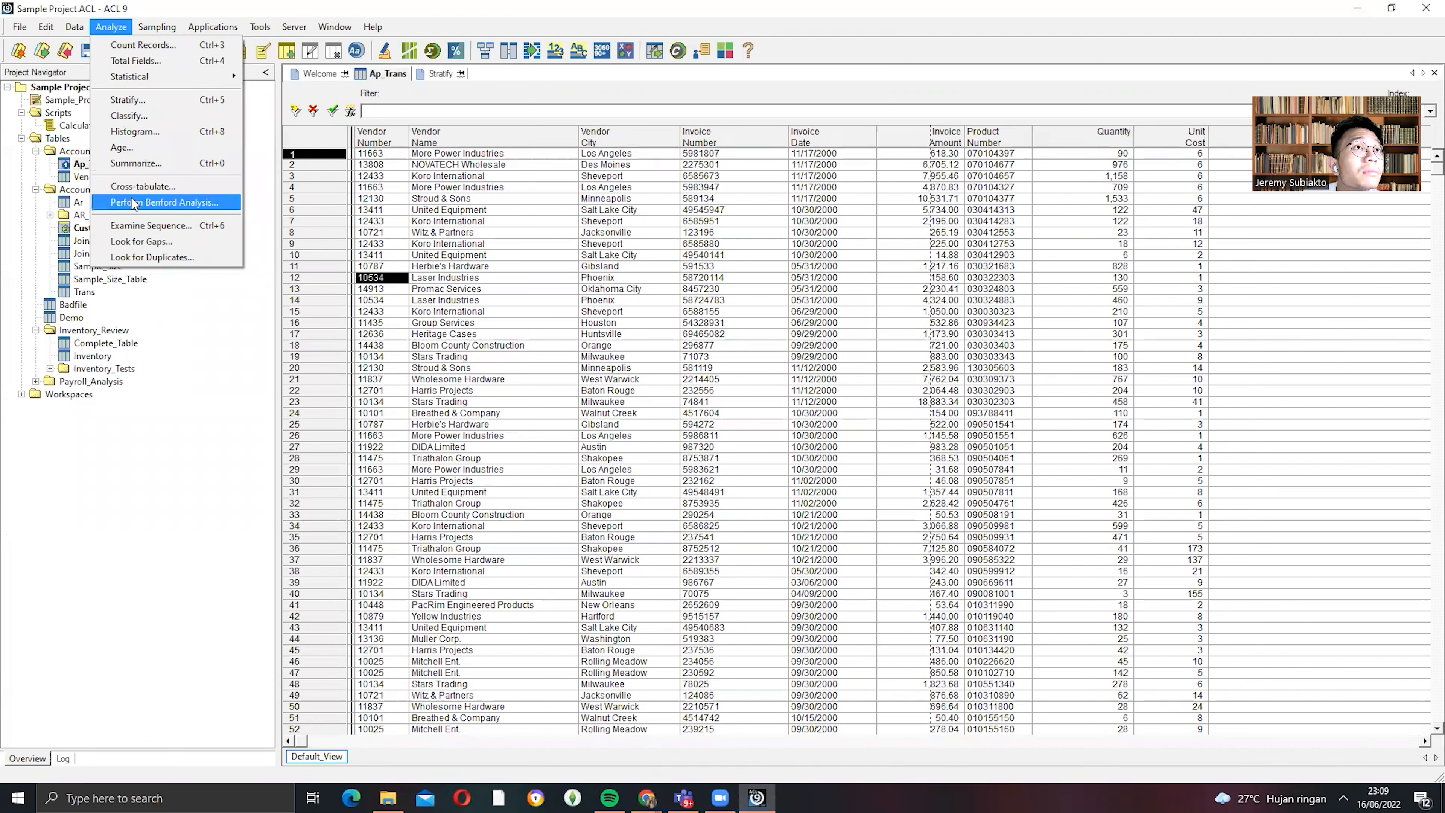
pyautogui.moveTo(140, 29)
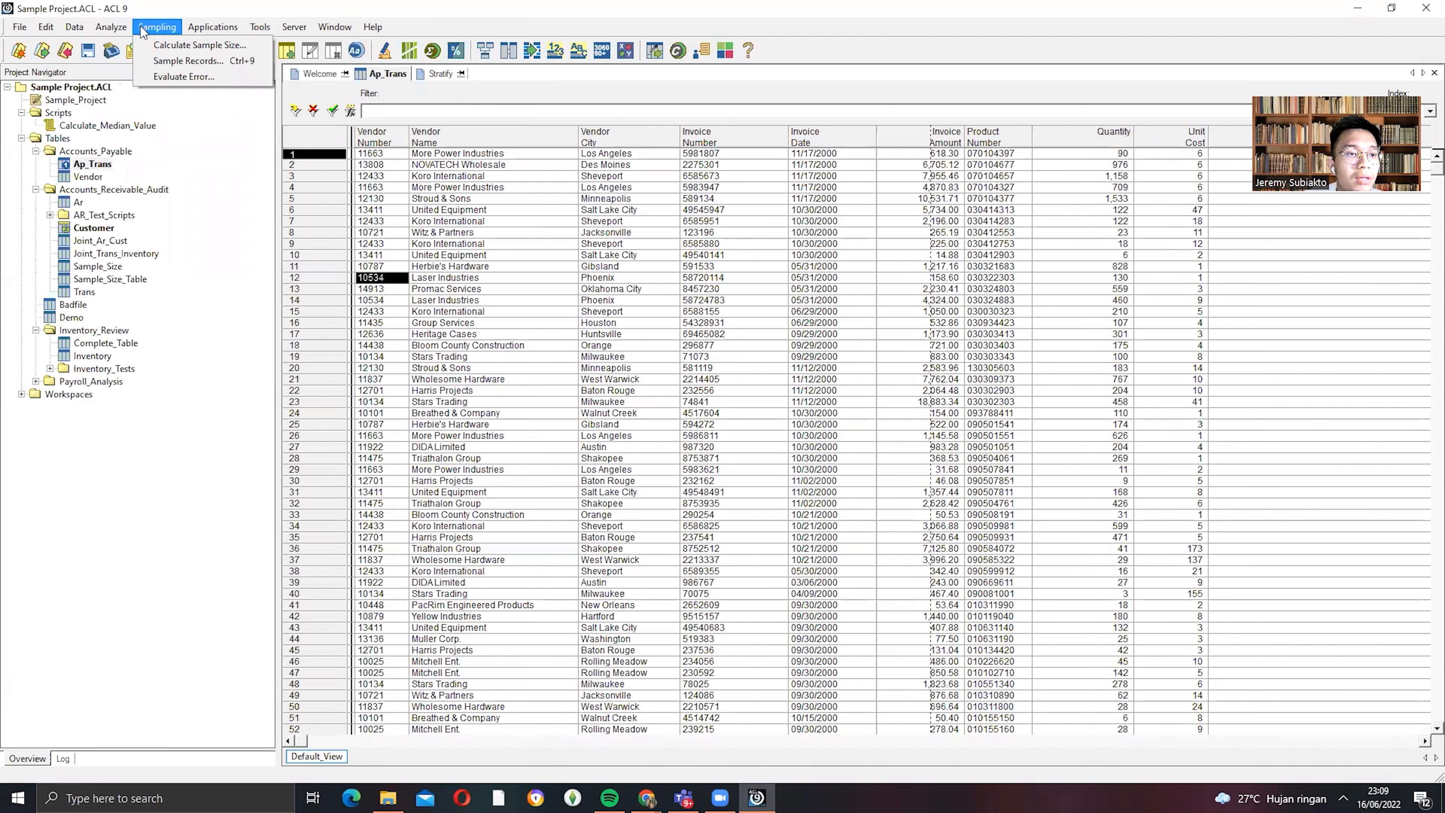
pyautogui.moveTo(74, 27)
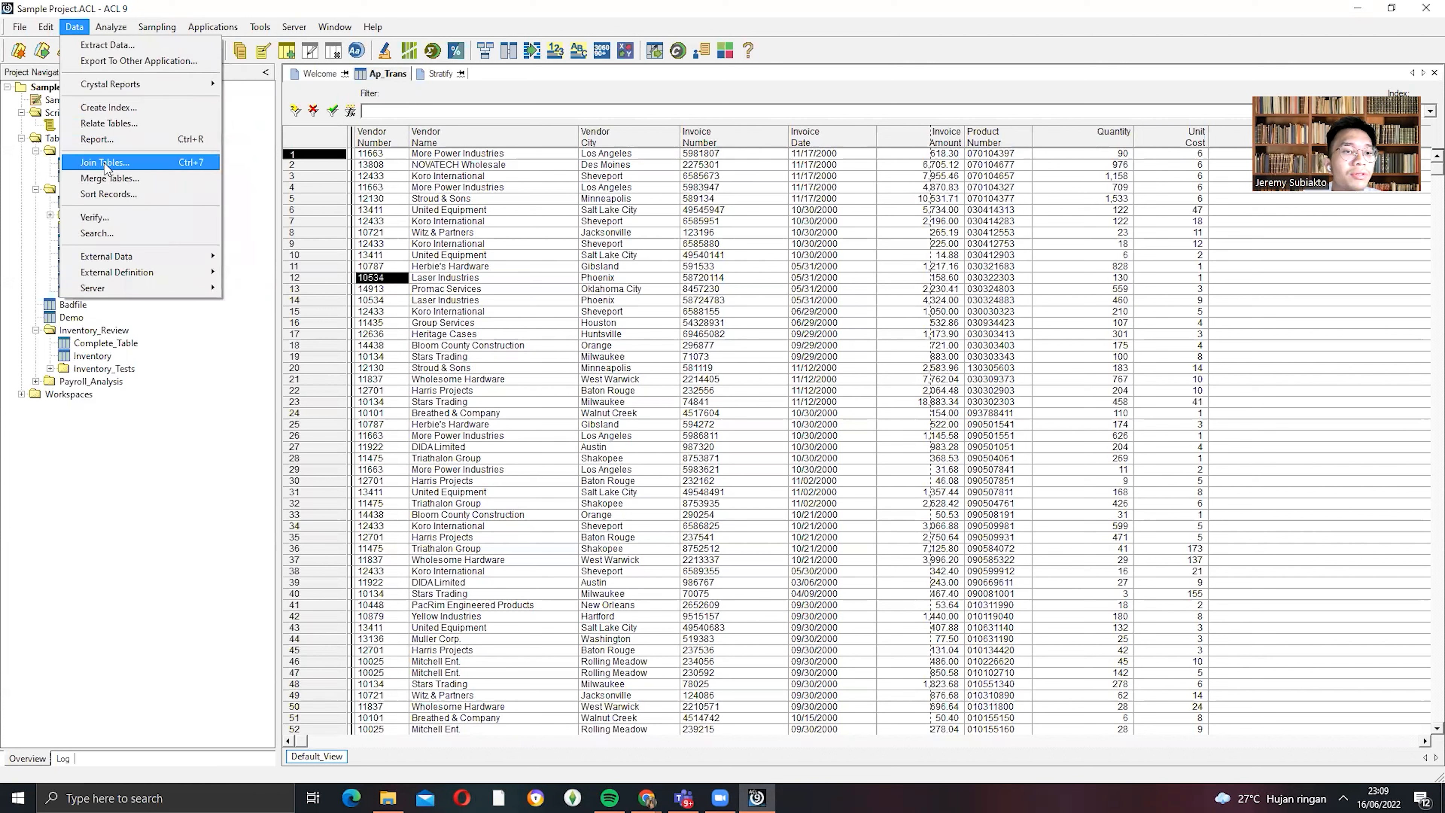
pyautogui.click(117, 127)
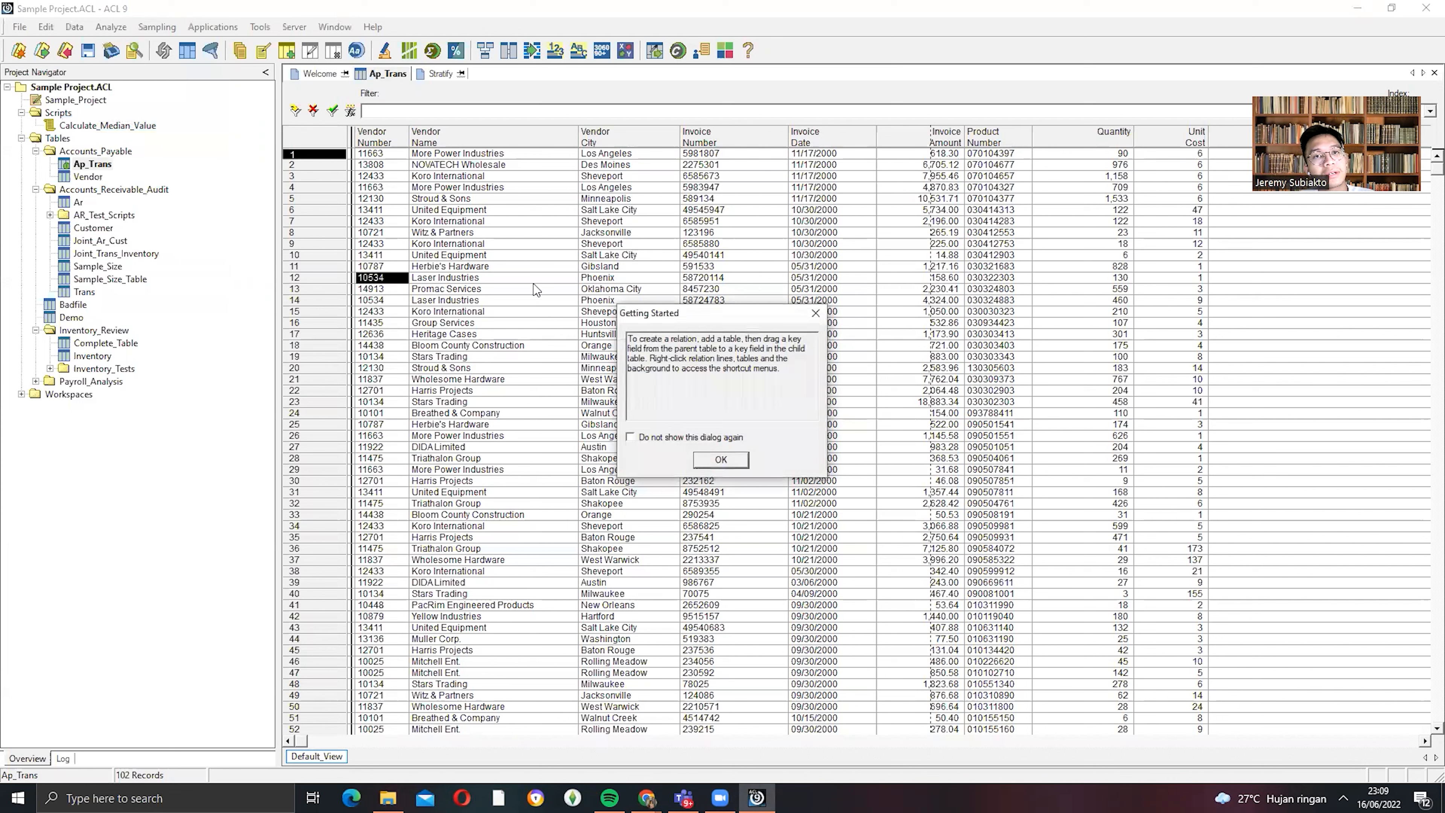
pyautogui.click(705, 458)
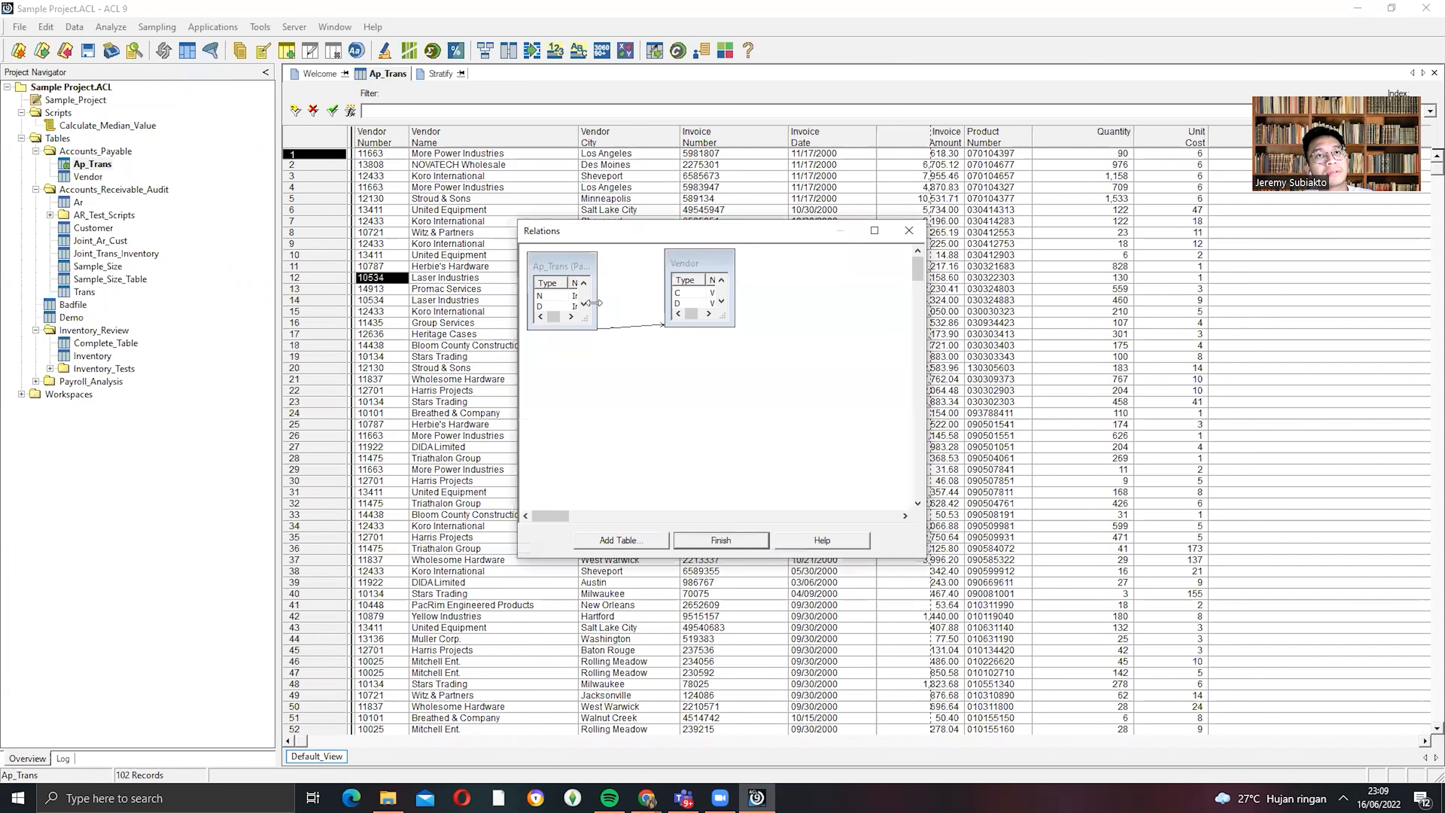
# - Enlarge the Ap_Trans and Vendor boxes to show all their fields, and move Vendor clear of Ap_Trans
pyautogui.moveTo(593, 303); pyautogui.dragTo(607, 484)
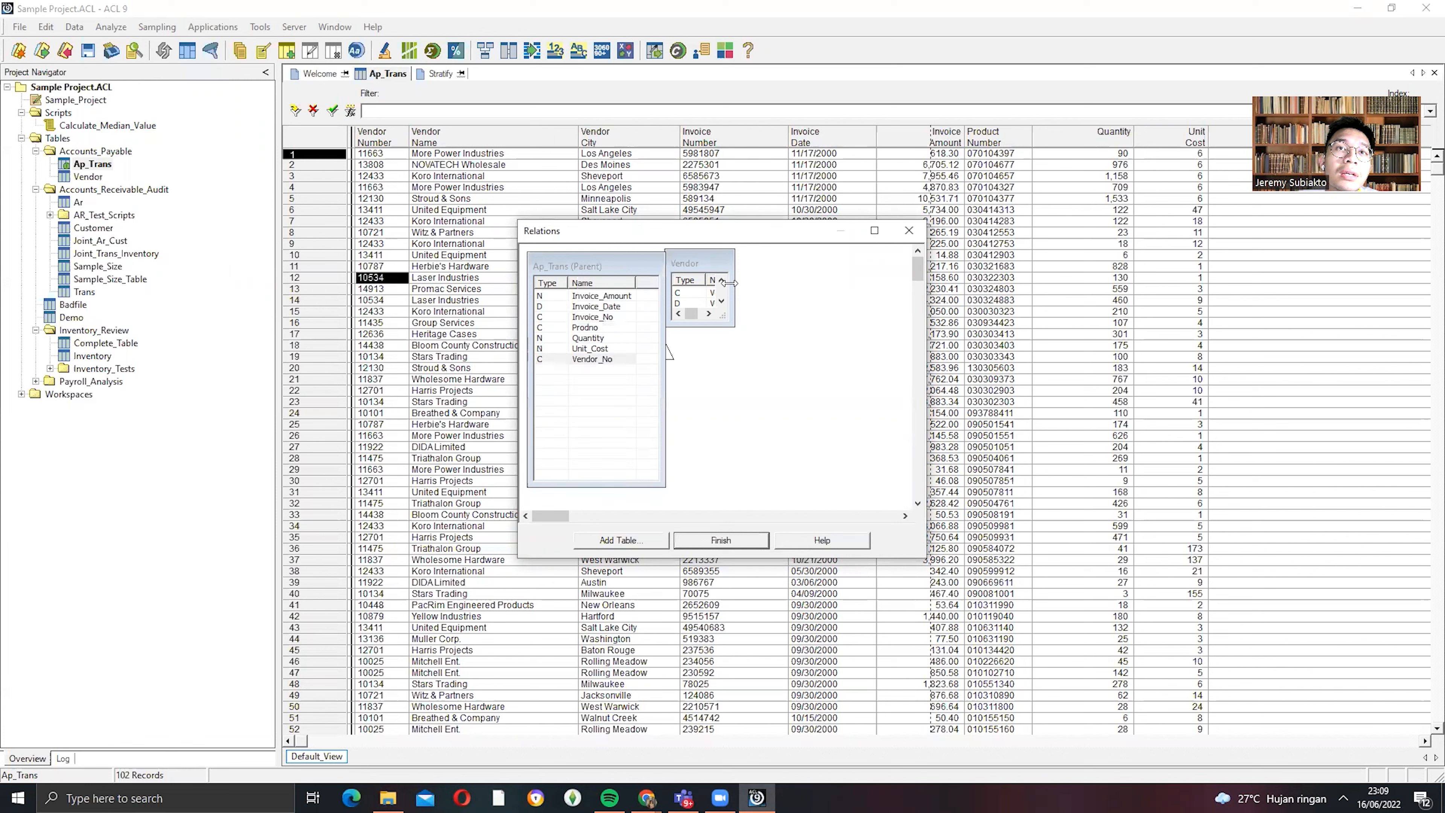
pyautogui.moveTo(729, 283); pyautogui.dragTo(842, 283)
pyautogui.moveTo(739, 326); pyautogui.dragTo(739, 456)
pyautogui.moveTo(744, 267); pyautogui.dragTo(813, 278)
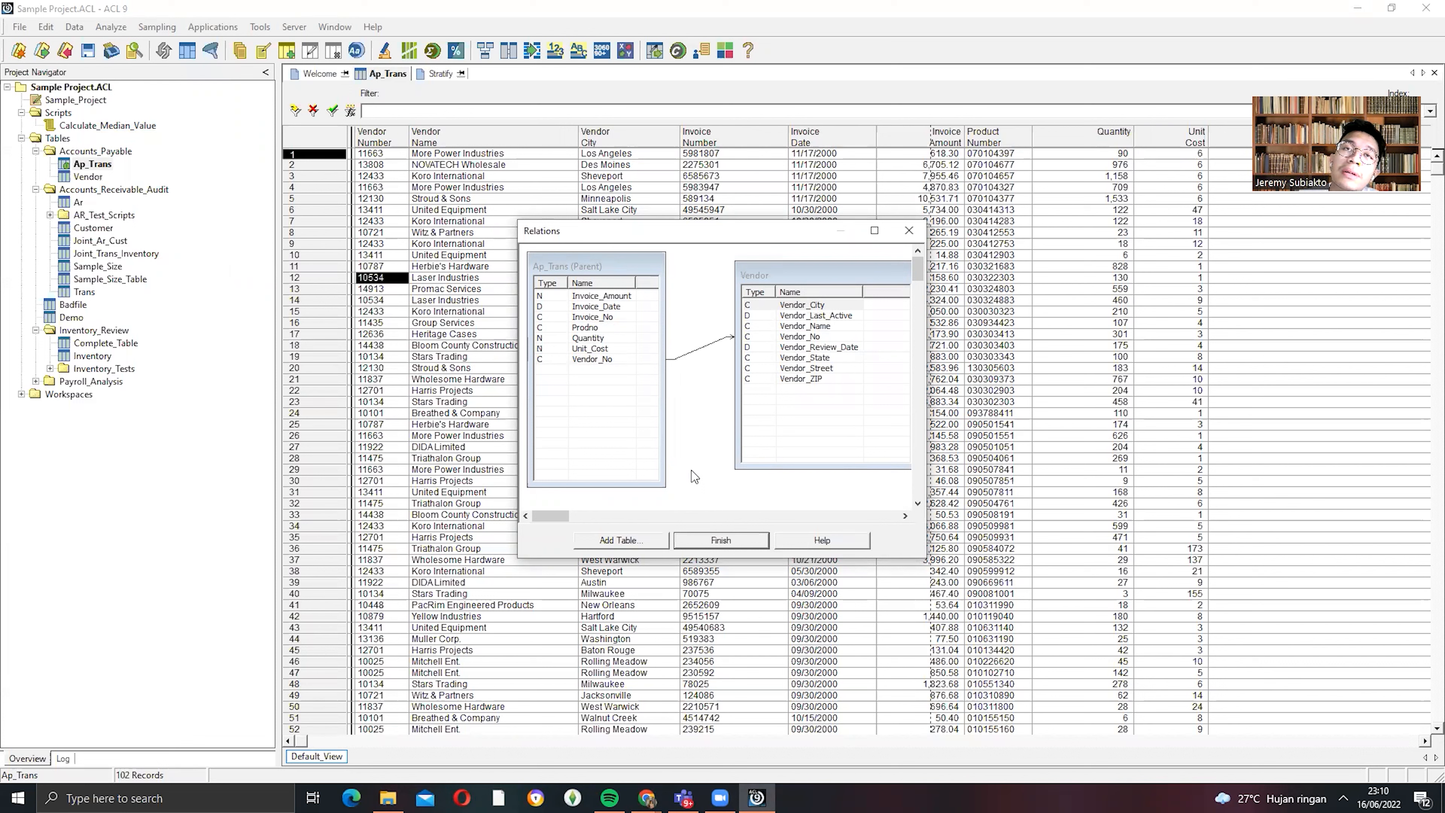
pyautogui.click(763, 100)
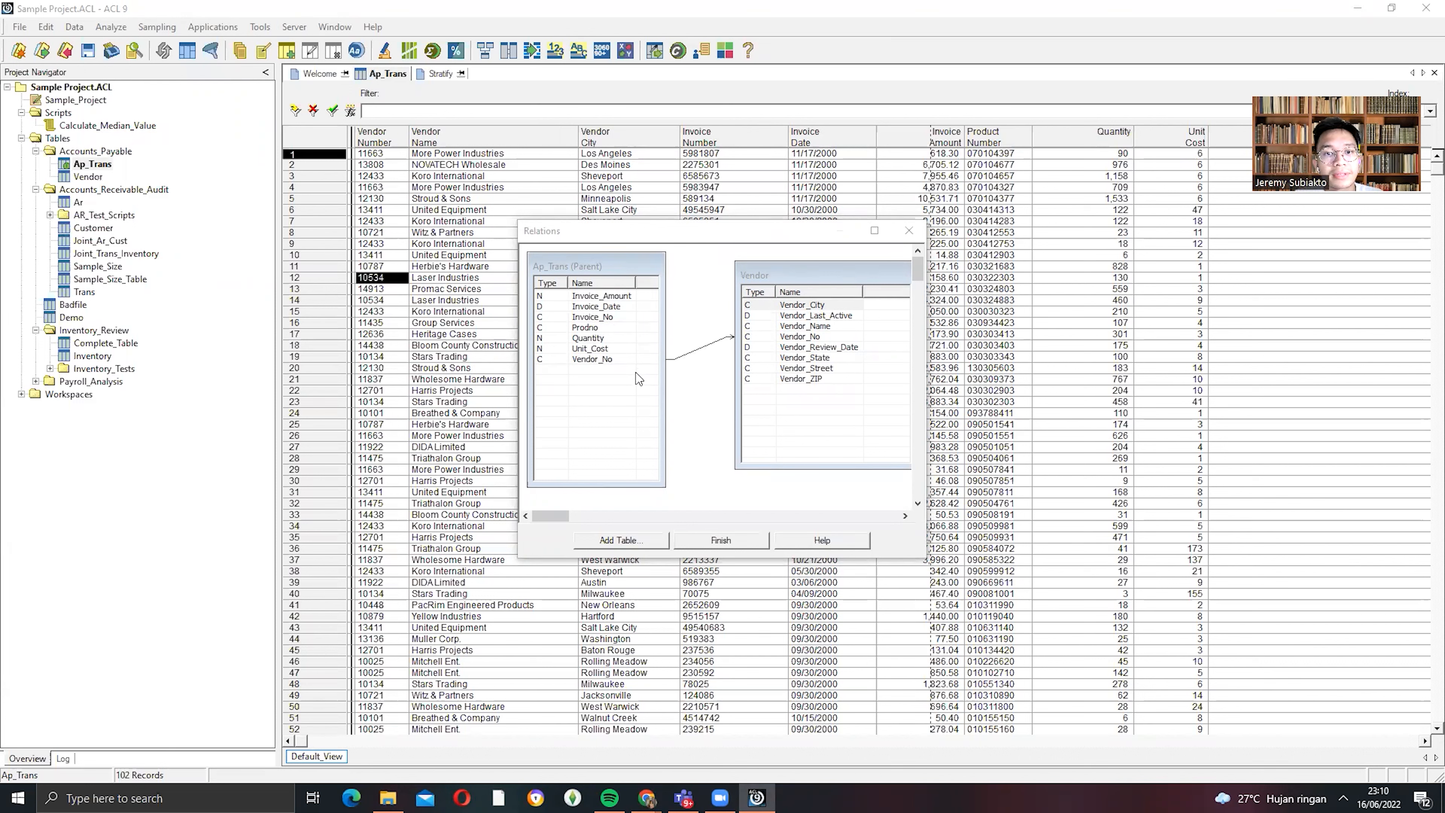
# - Add the Inventory table to the relations diagram
pyautogui.rightClick(715, 422)
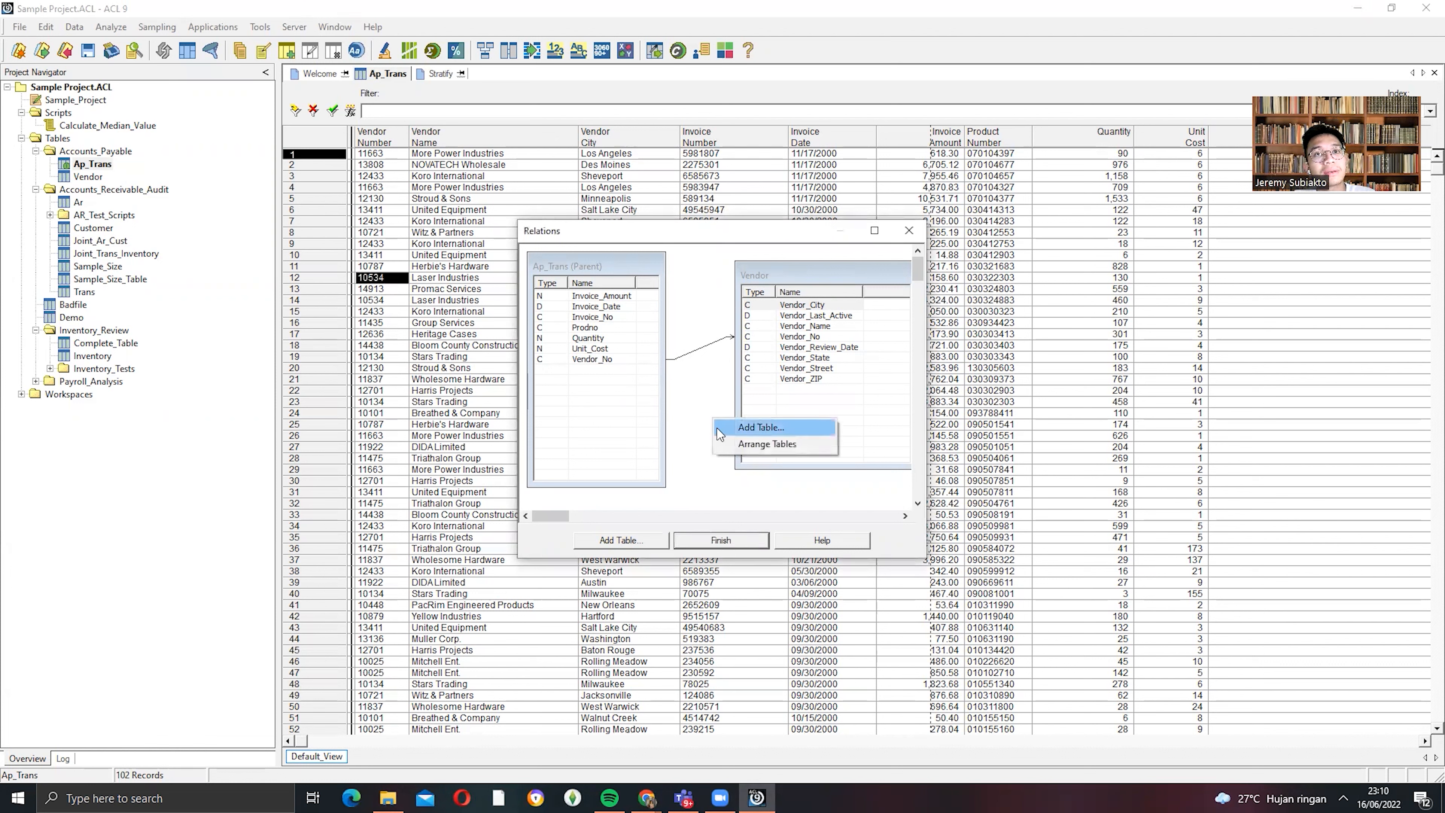
pyautogui.click(722, 427)
pyautogui.doubleClick(628, 428)
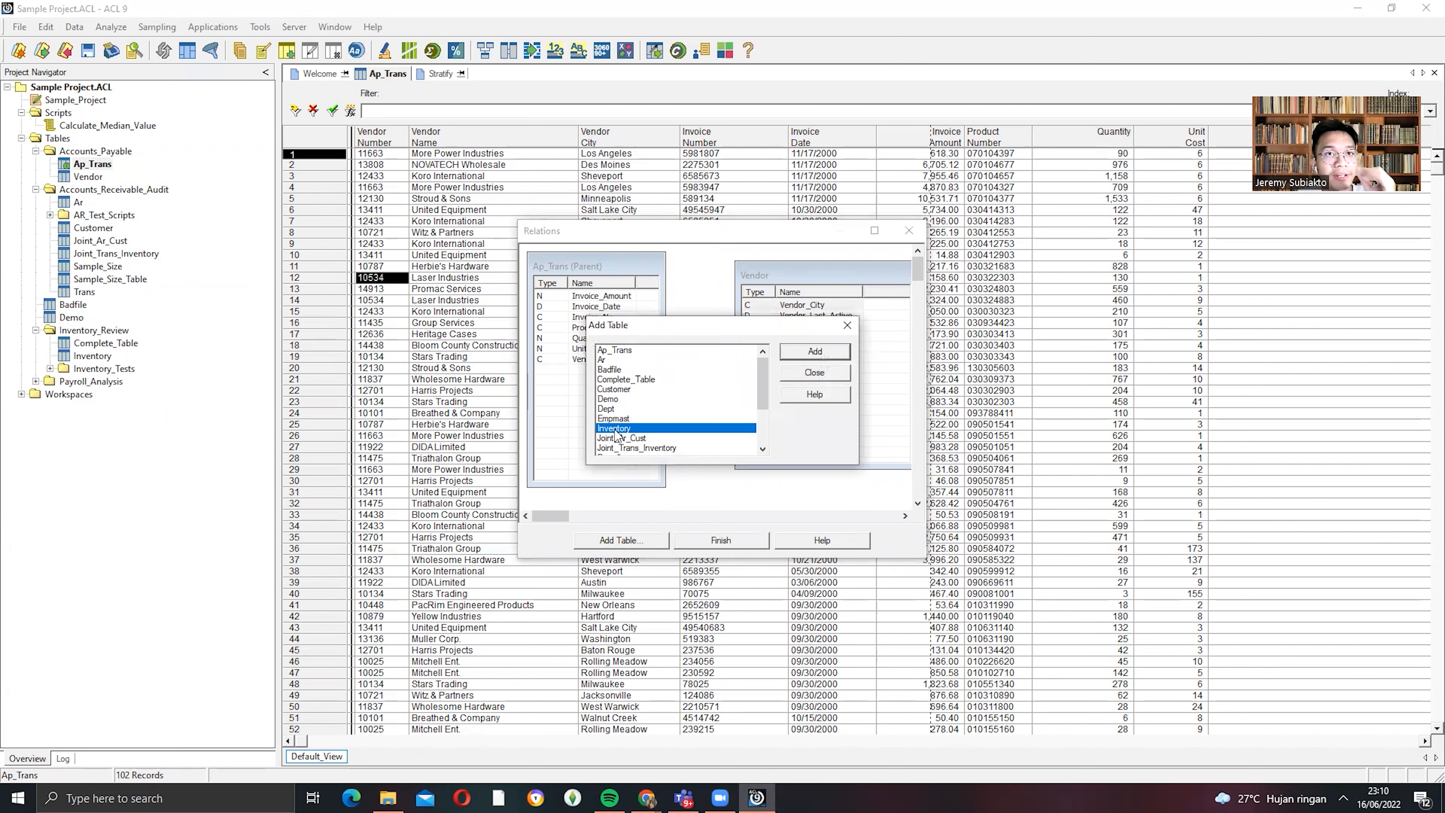
# - Place the Inventory box over the lower part of Vendor, shift Vendor closer to Ap_Trans, and bring Inventory's ProdNo and QtyOH fields into view
pyautogui.moveTo(747, 261); pyautogui.dragTo(807, 400)
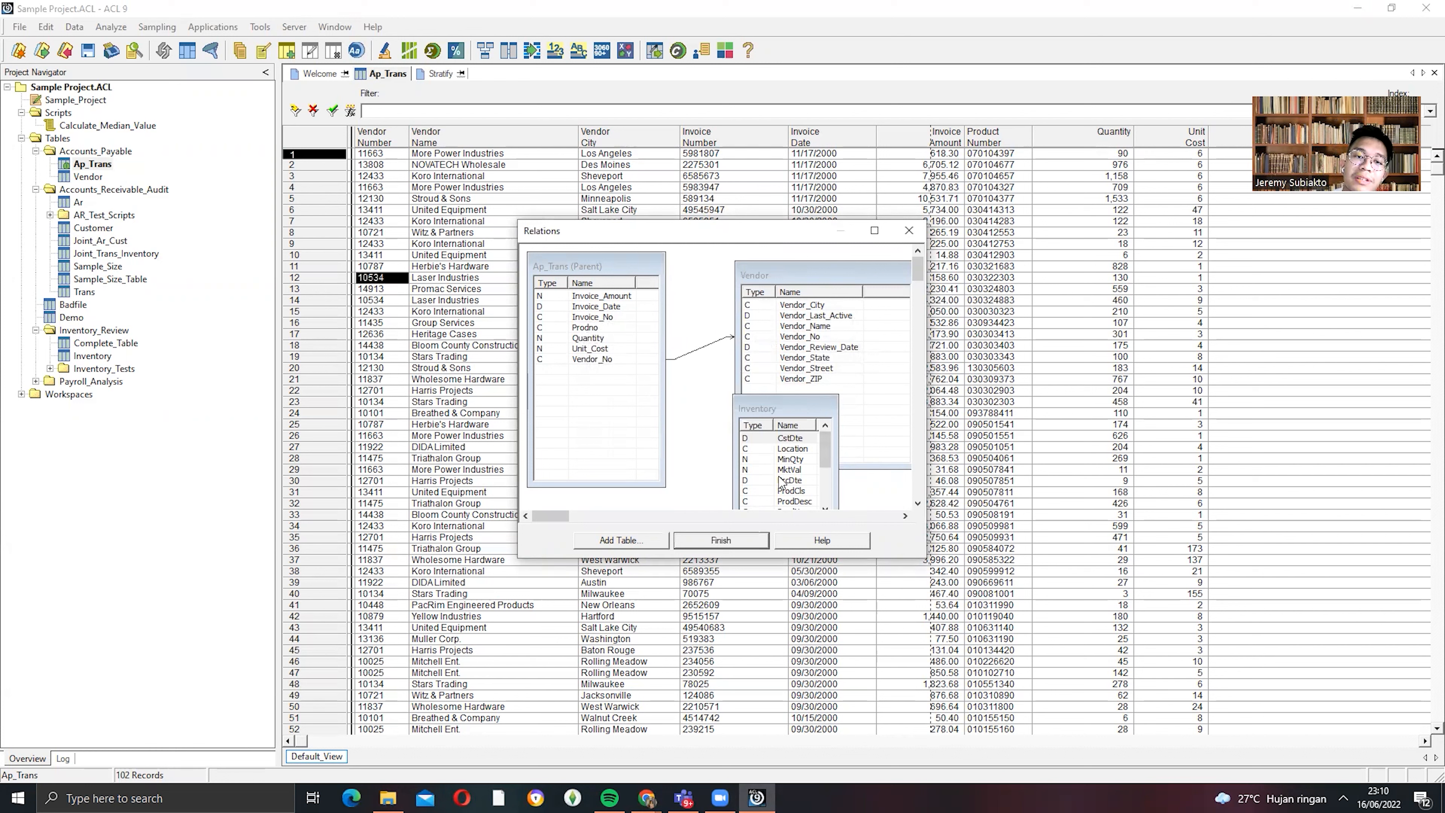
pyautogui.moveTo(764, 404); pyautogui.dragTo(784, 406)
pyautogui.moveTo(802, 272); pyautogui.dragTo(768, 268)
pyautogui.click(844, 498)
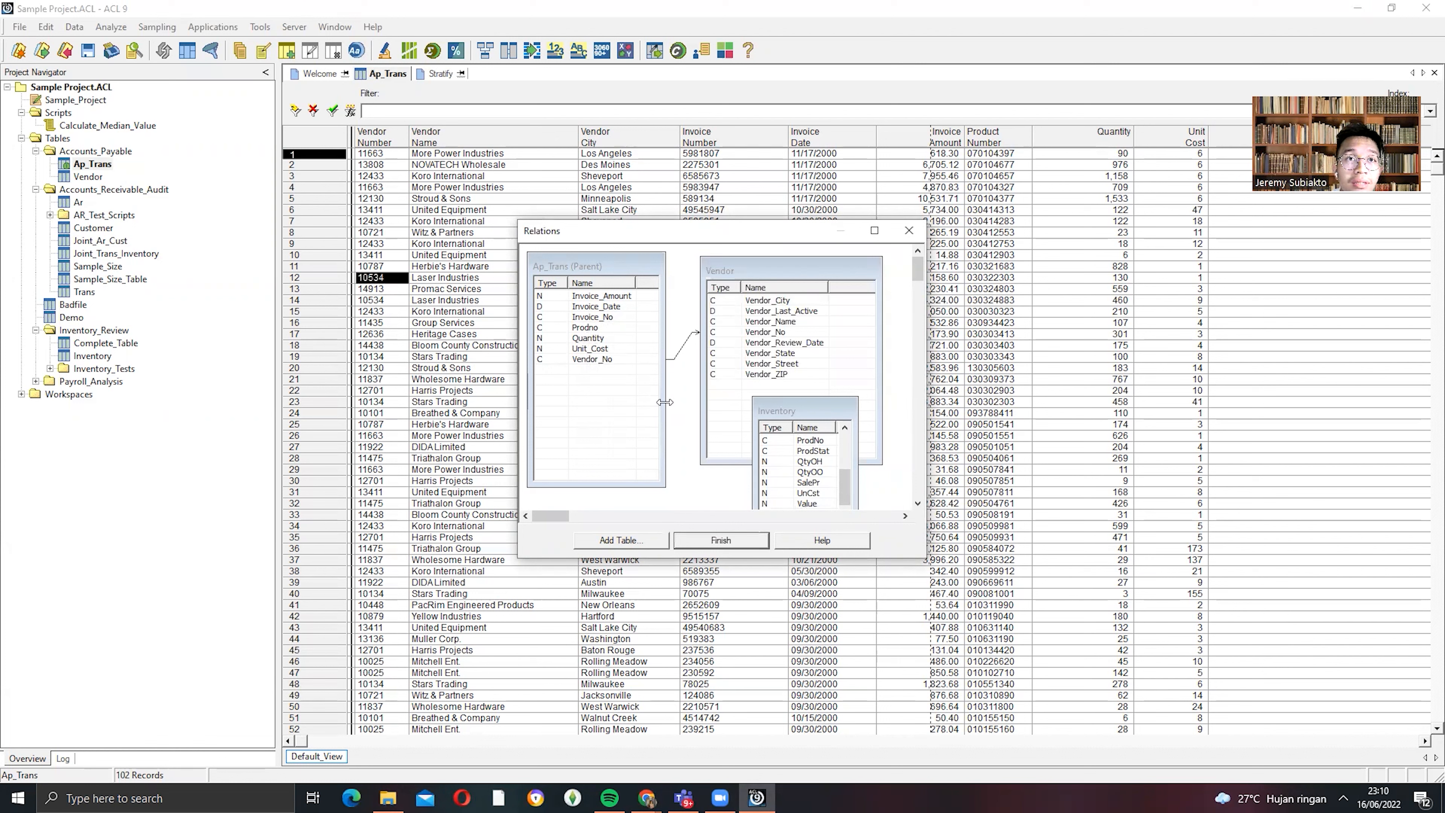
pyautogui.moveTo(665, 402); pyautogui.dragTo(660, 402)
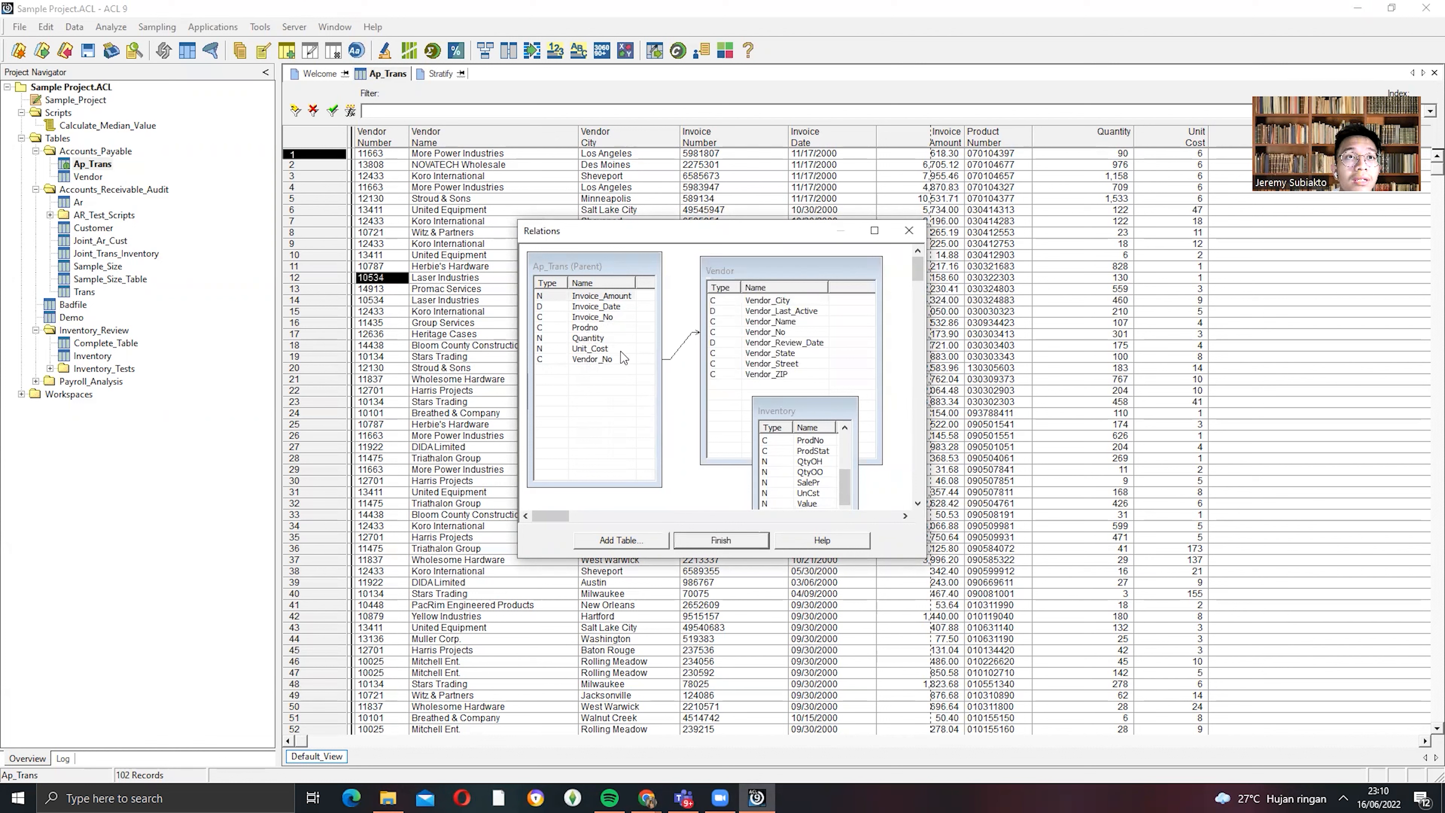
# - Relate the Prodno field of Ap_Trans to the ProdNo field of Inventory and finish the relations
pyautogui.moveTo(621, 328); pyautogui.dragTo(755, 479)
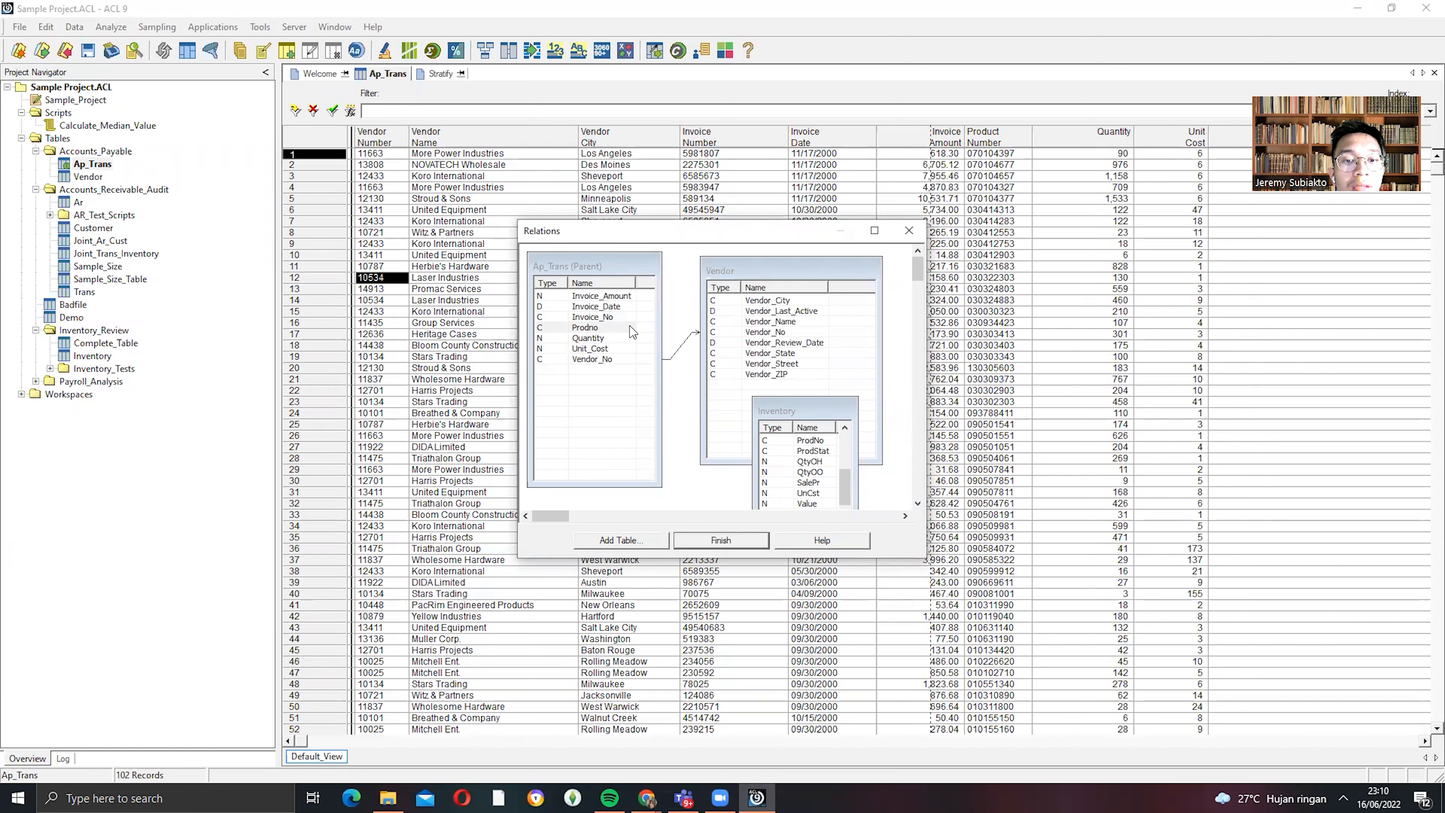
pyautogui.moveTo(634, 332); pyautogui.dragTo(779, 447)
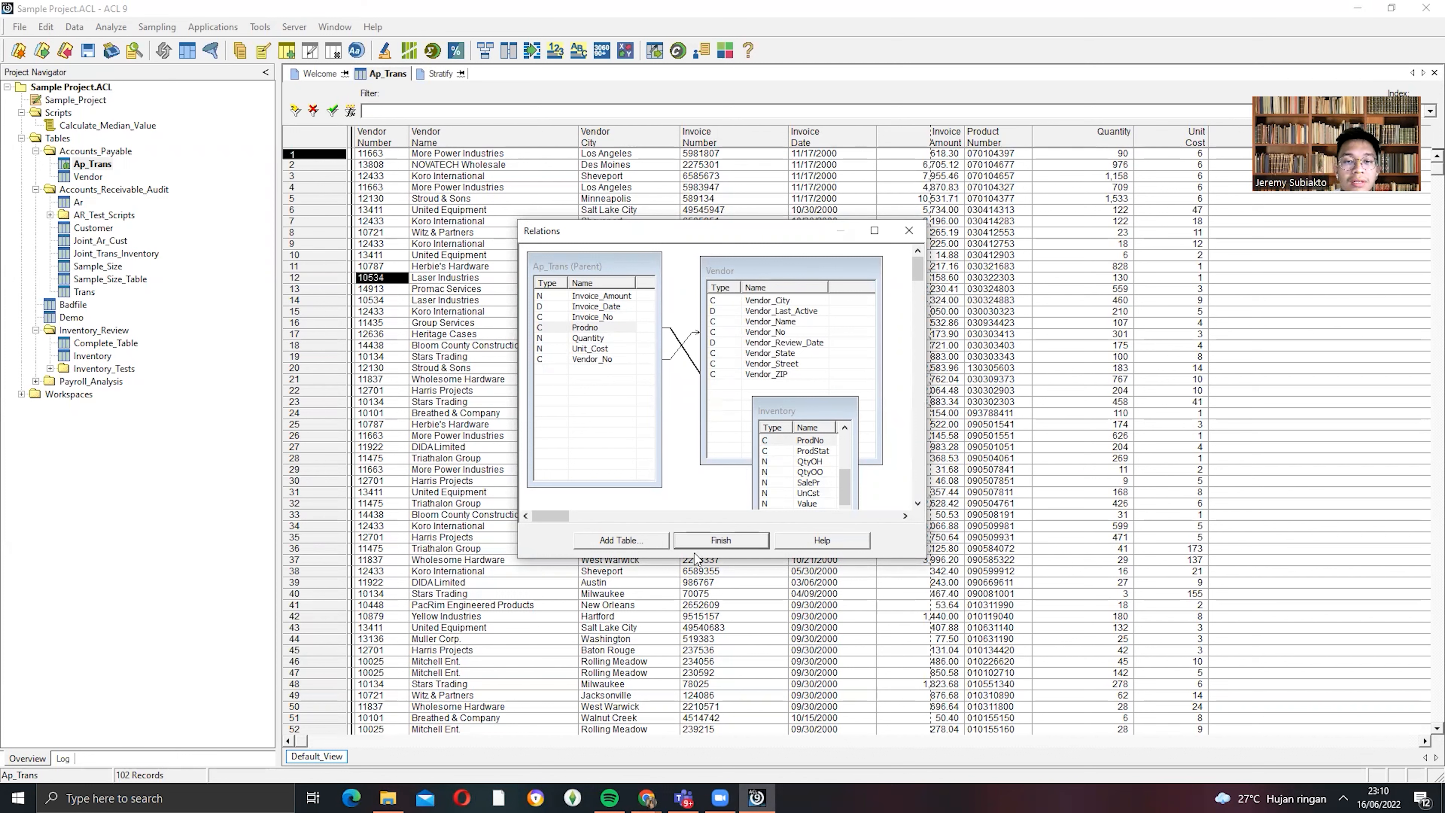
pyautogui.click(721, 544)
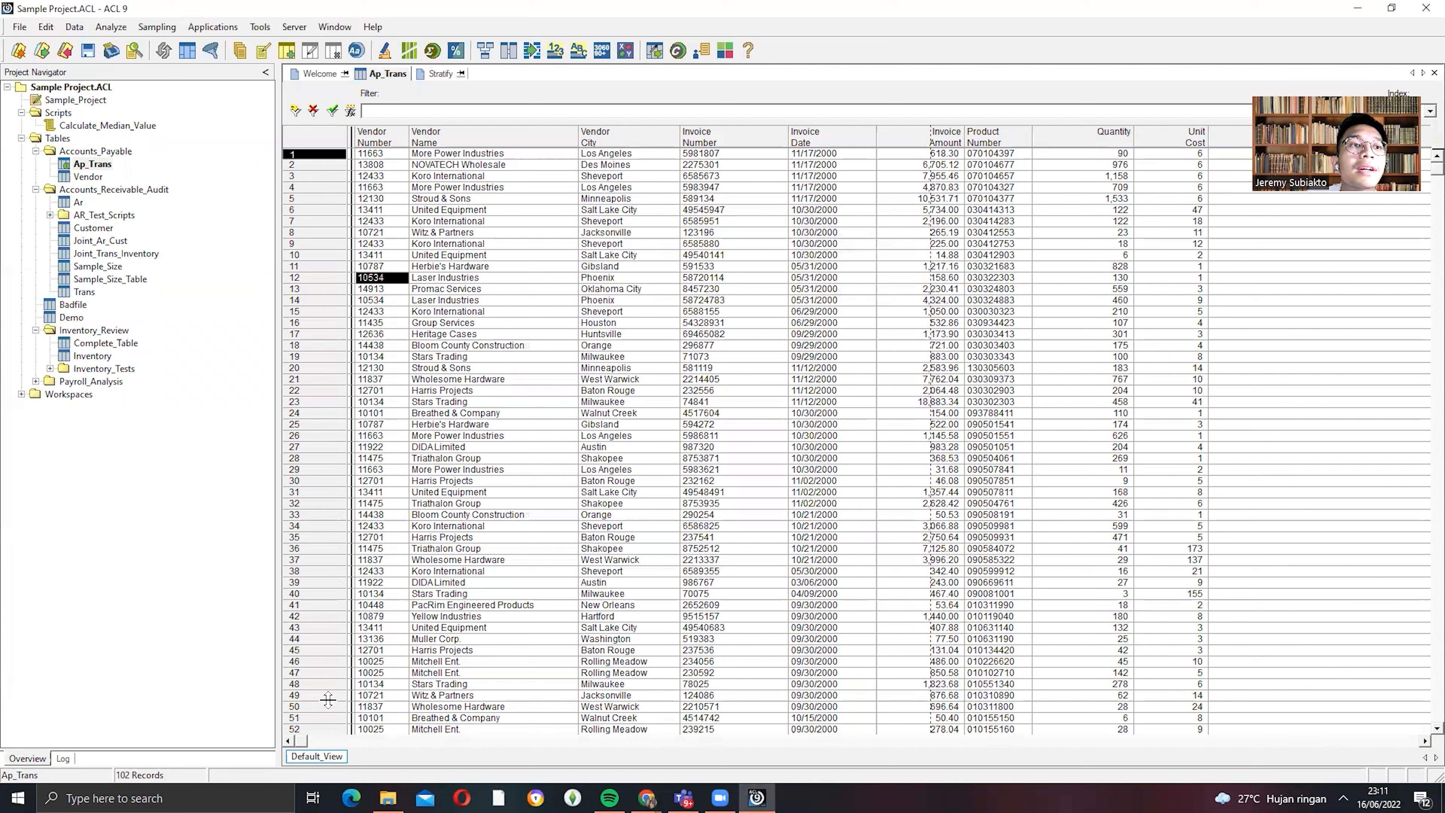
# - Start adding columns to the Ap_Trans view and choose Inventory as the table to take fields from
pyautogui.moveTo(363, 740); pyautogui.dragTo(419, 742)
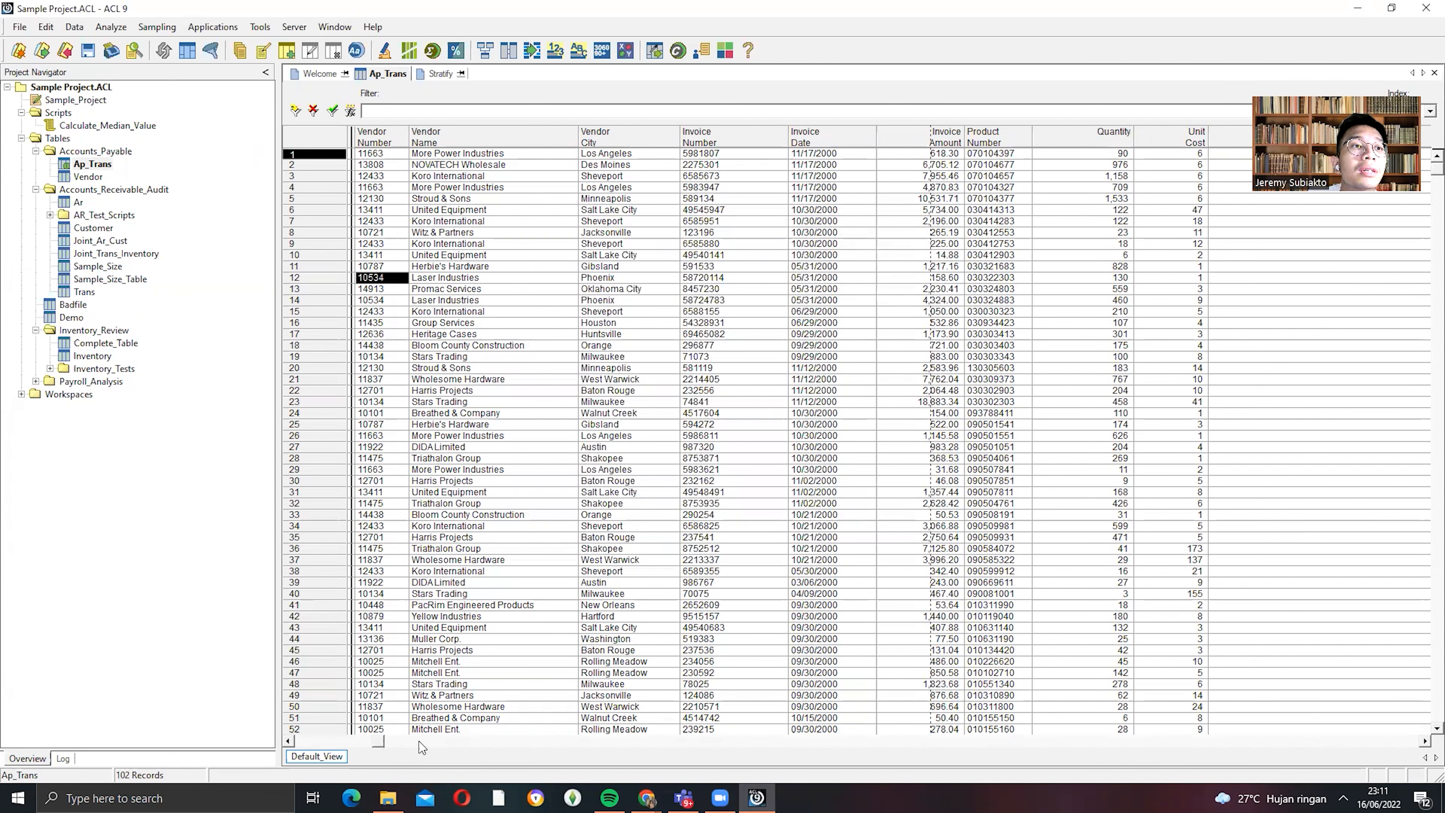
pyautogui.moveTo(763, 746); pyautogui.dragTo(961, 742)
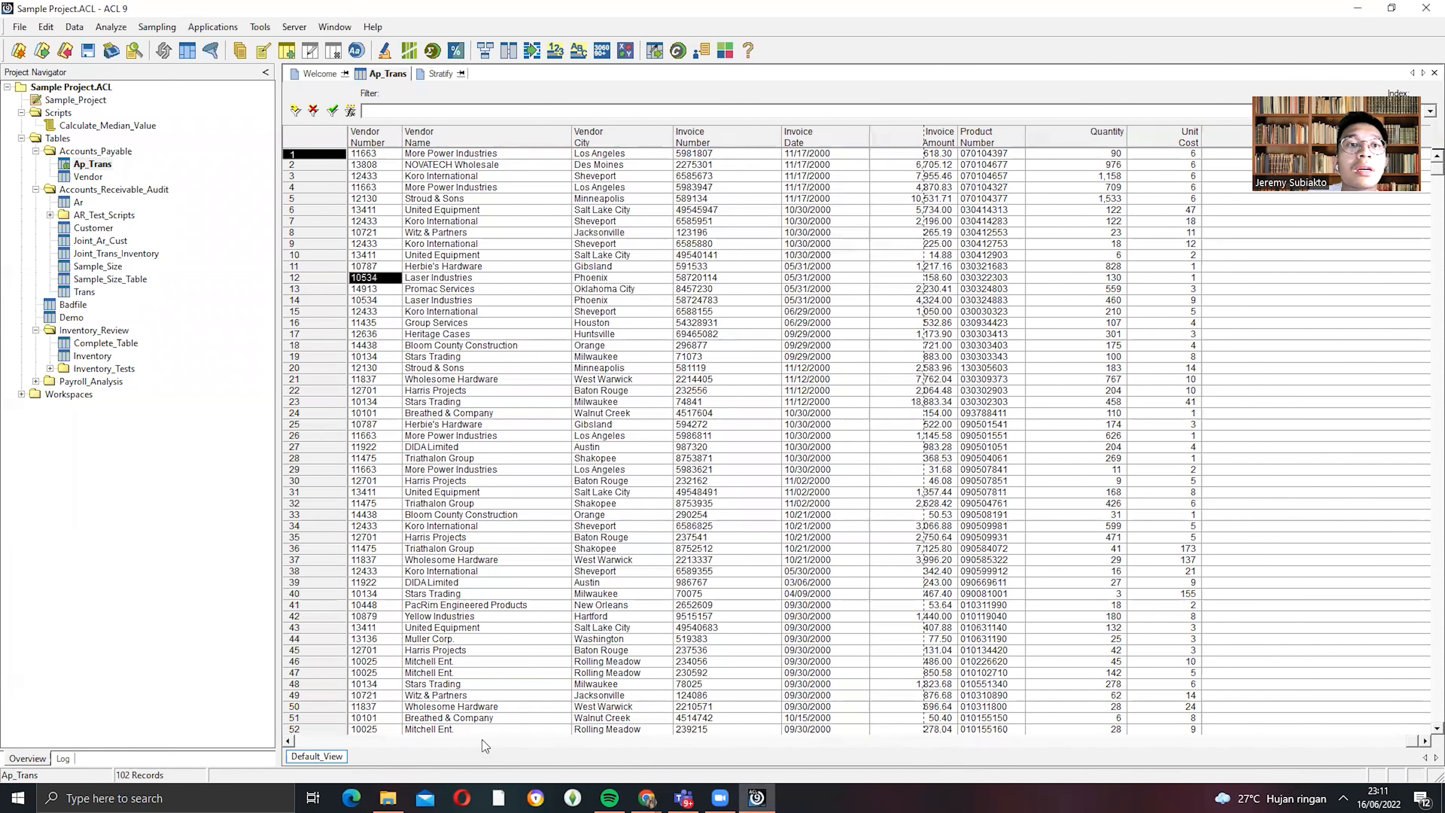
pyautogui.click(877, 525)
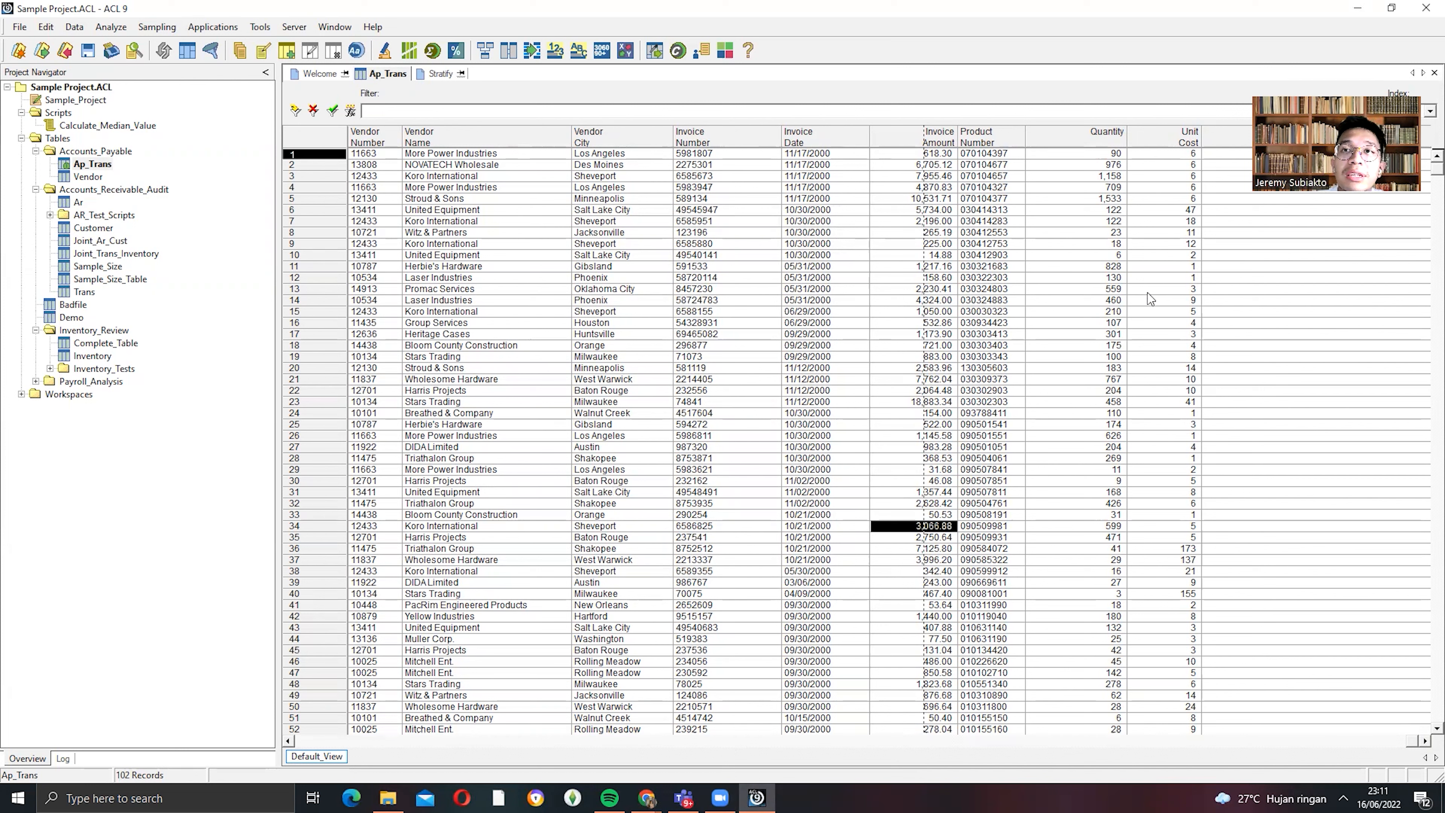
pyautogui.rightClick(1206, 278)
pyautogui.click(1229, 309)
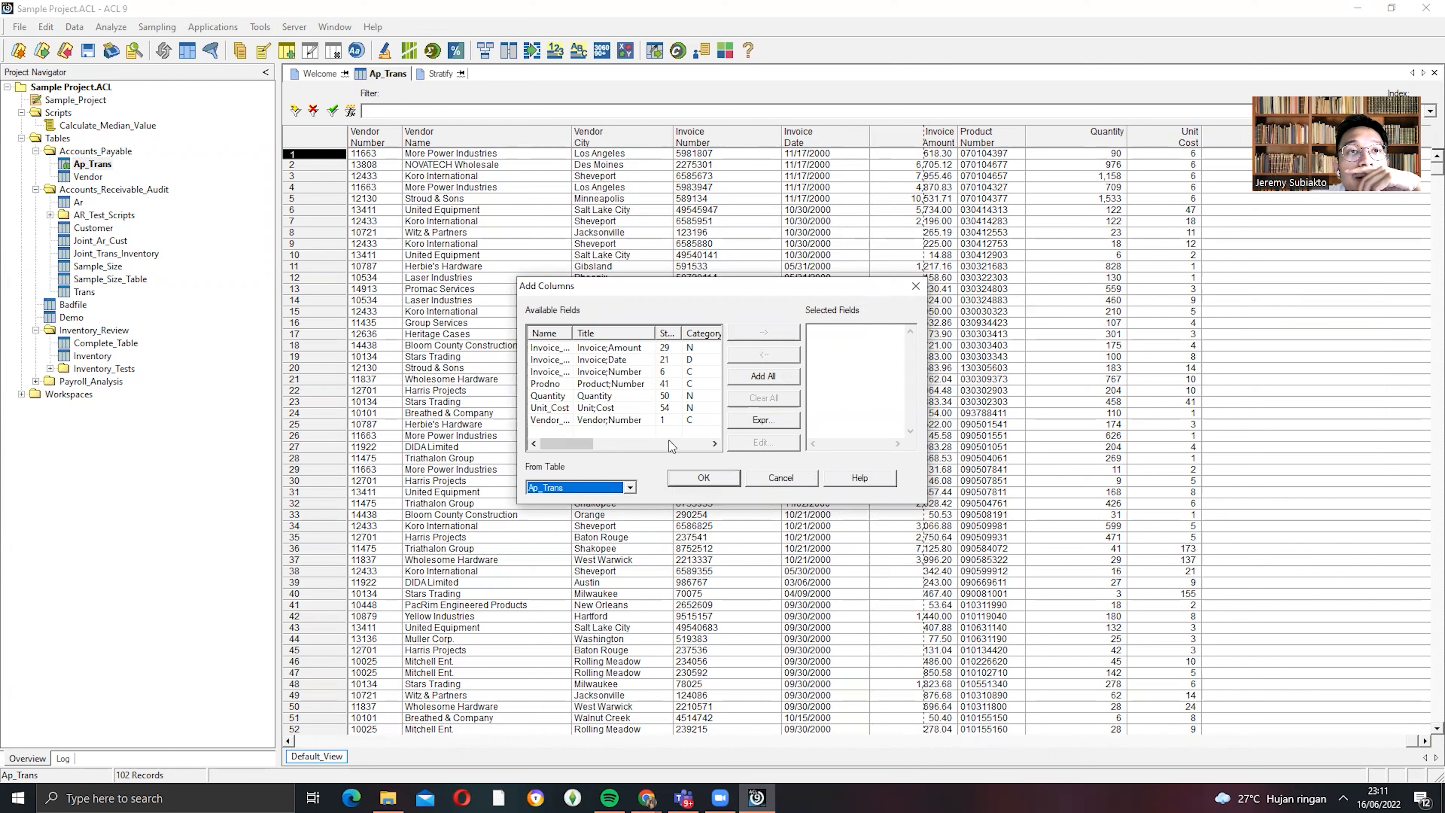
pyautogui.click(629, 490)
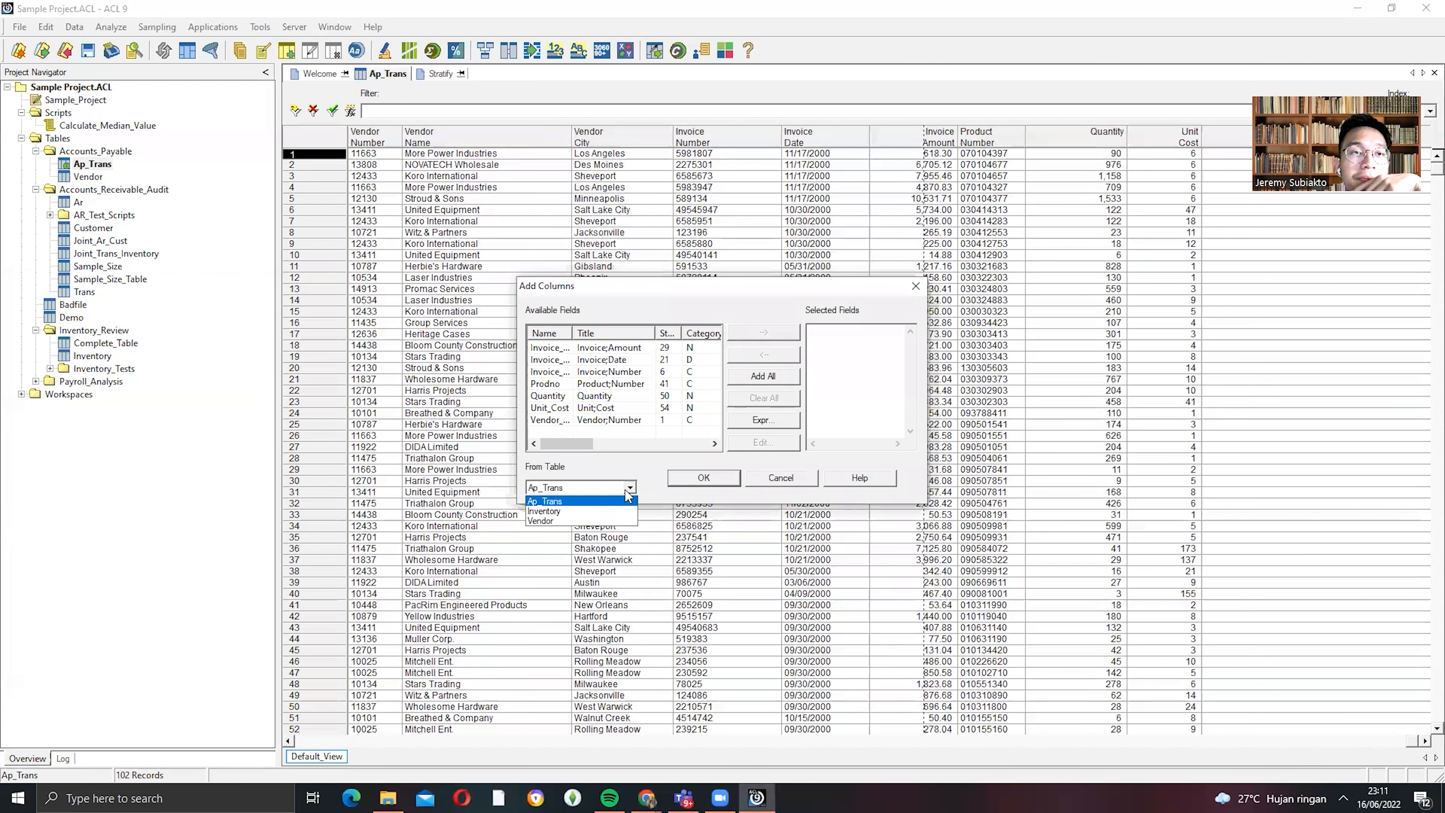
pyautogui.click(610, 513)
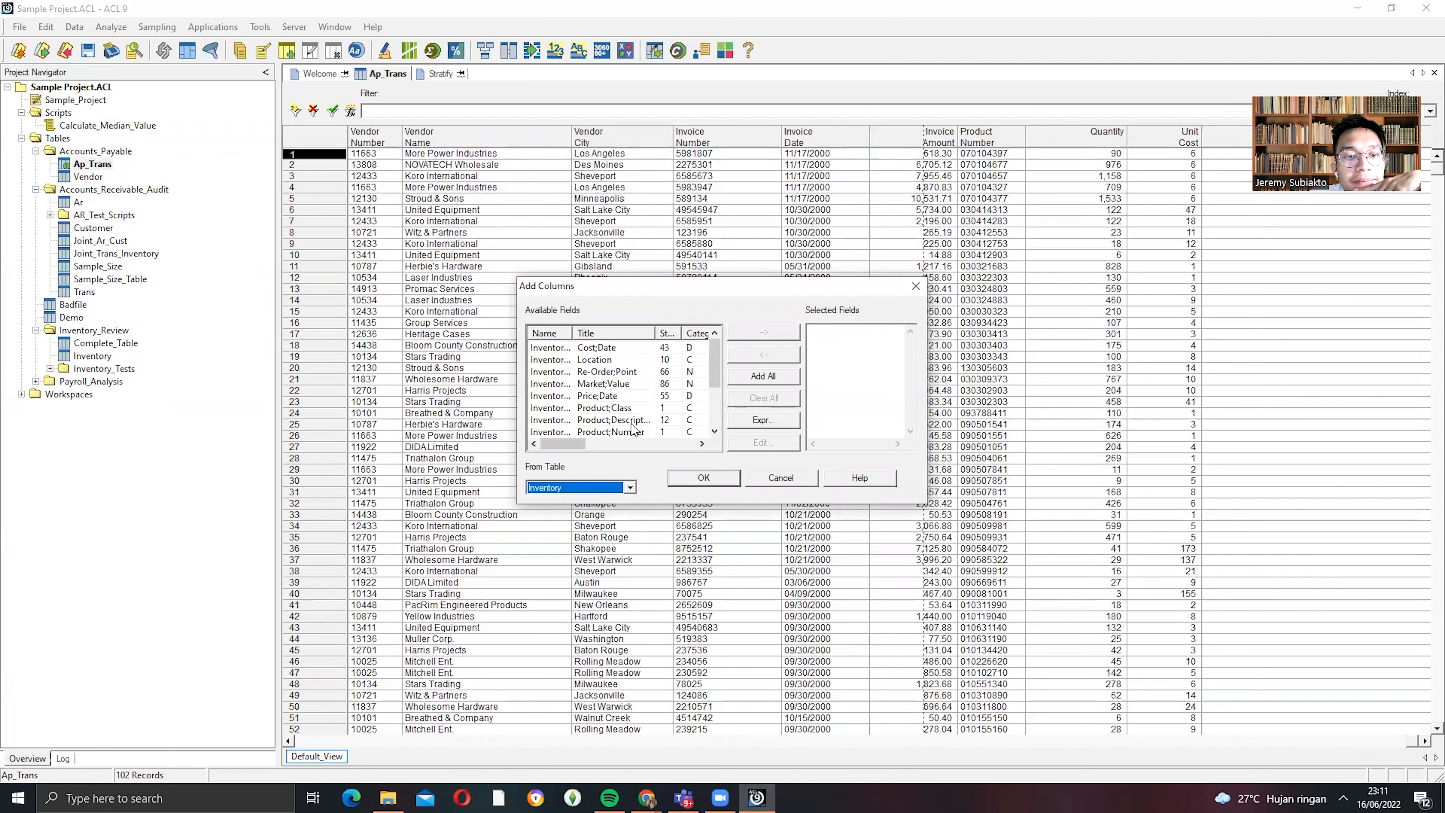
pyautogui.click(619, 488)
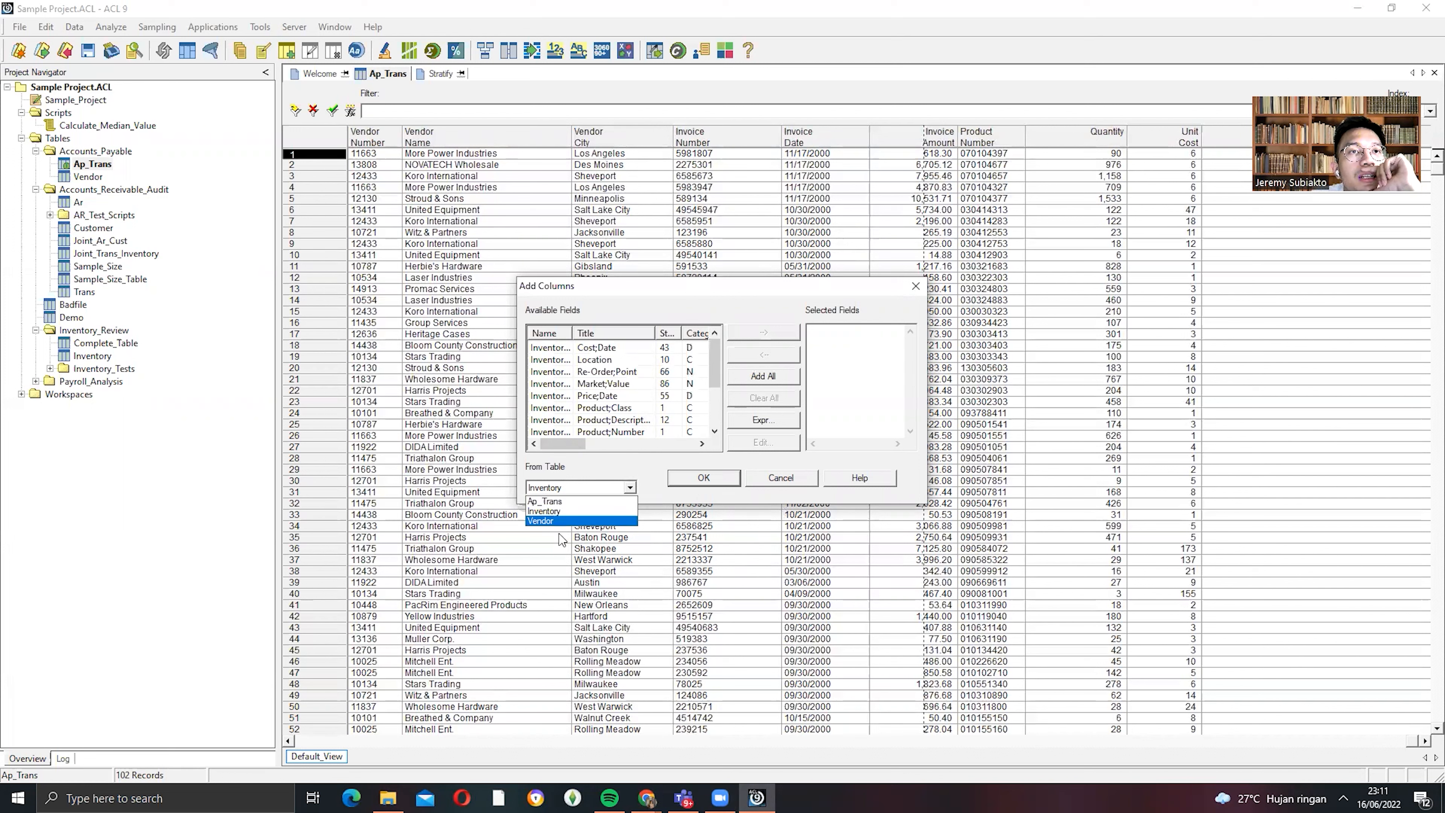
pyautogui.click(583, 511)
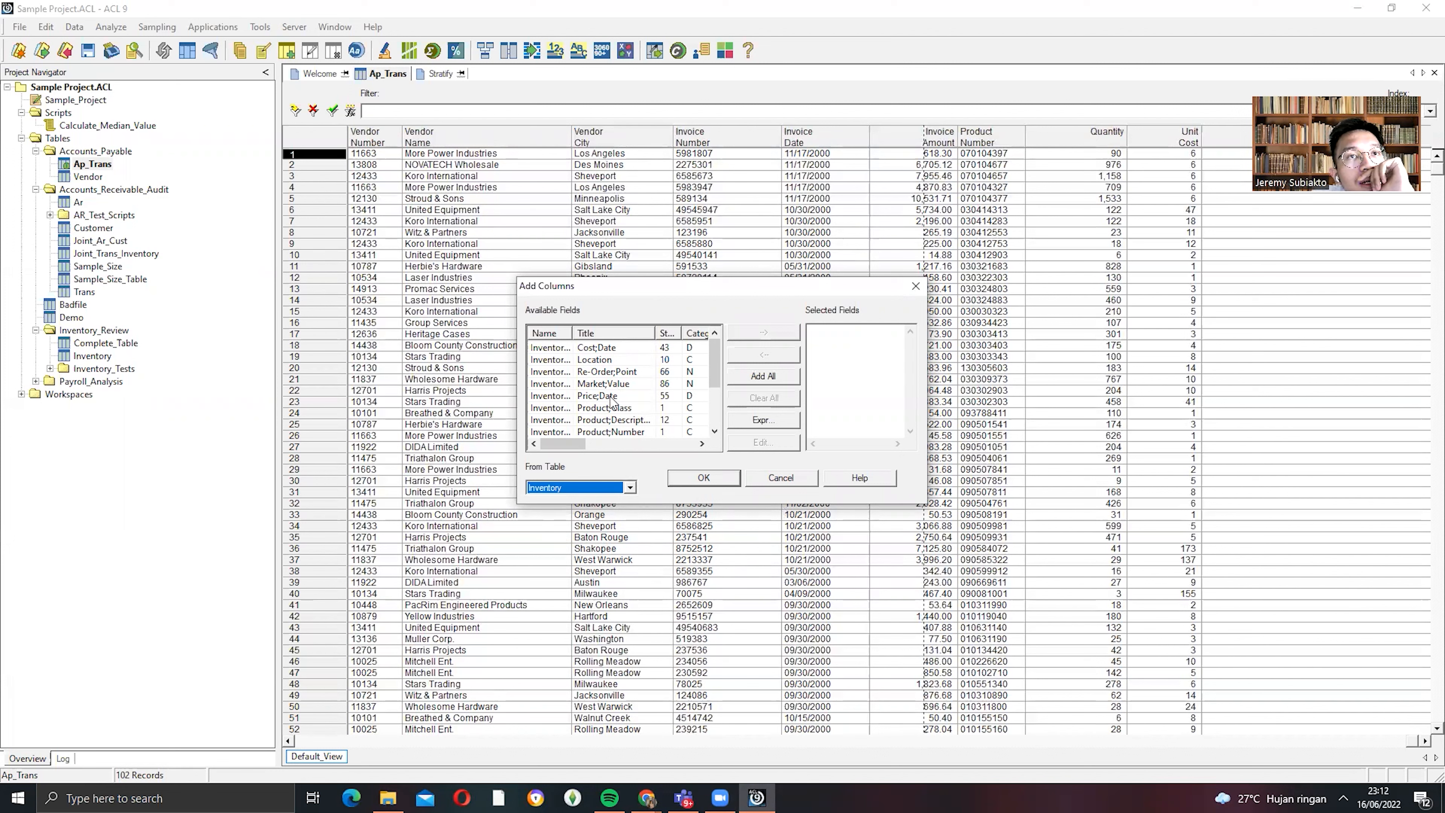
# - Add Inventory's Product Description and Quantity On Hand fields as columns in the Ap_Trans view
pyautogui.scroll(-1, 617, 421)
pyautogui.doubleClick(614, 385)
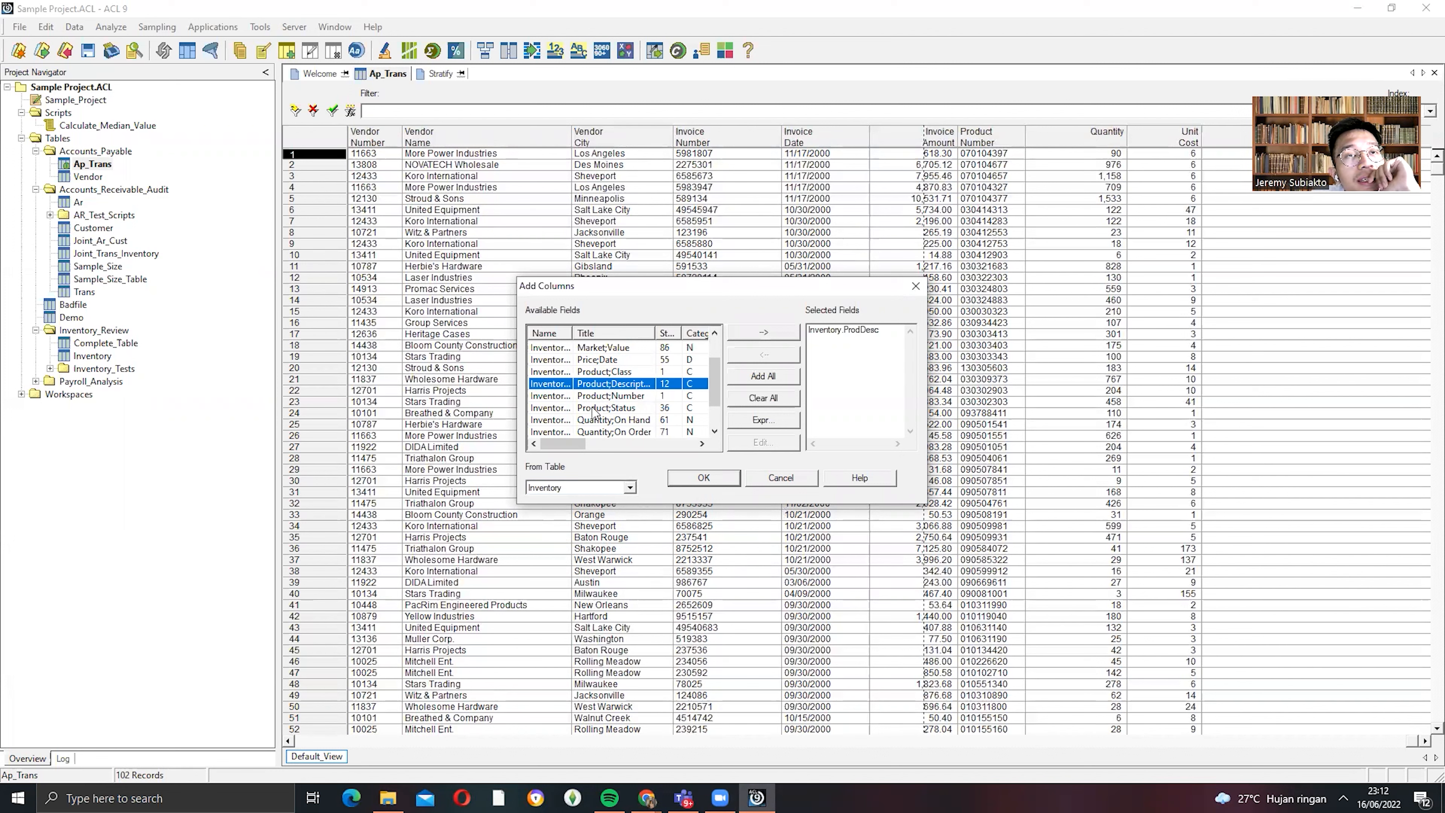
pyautogui.doubleClick(592, 421)
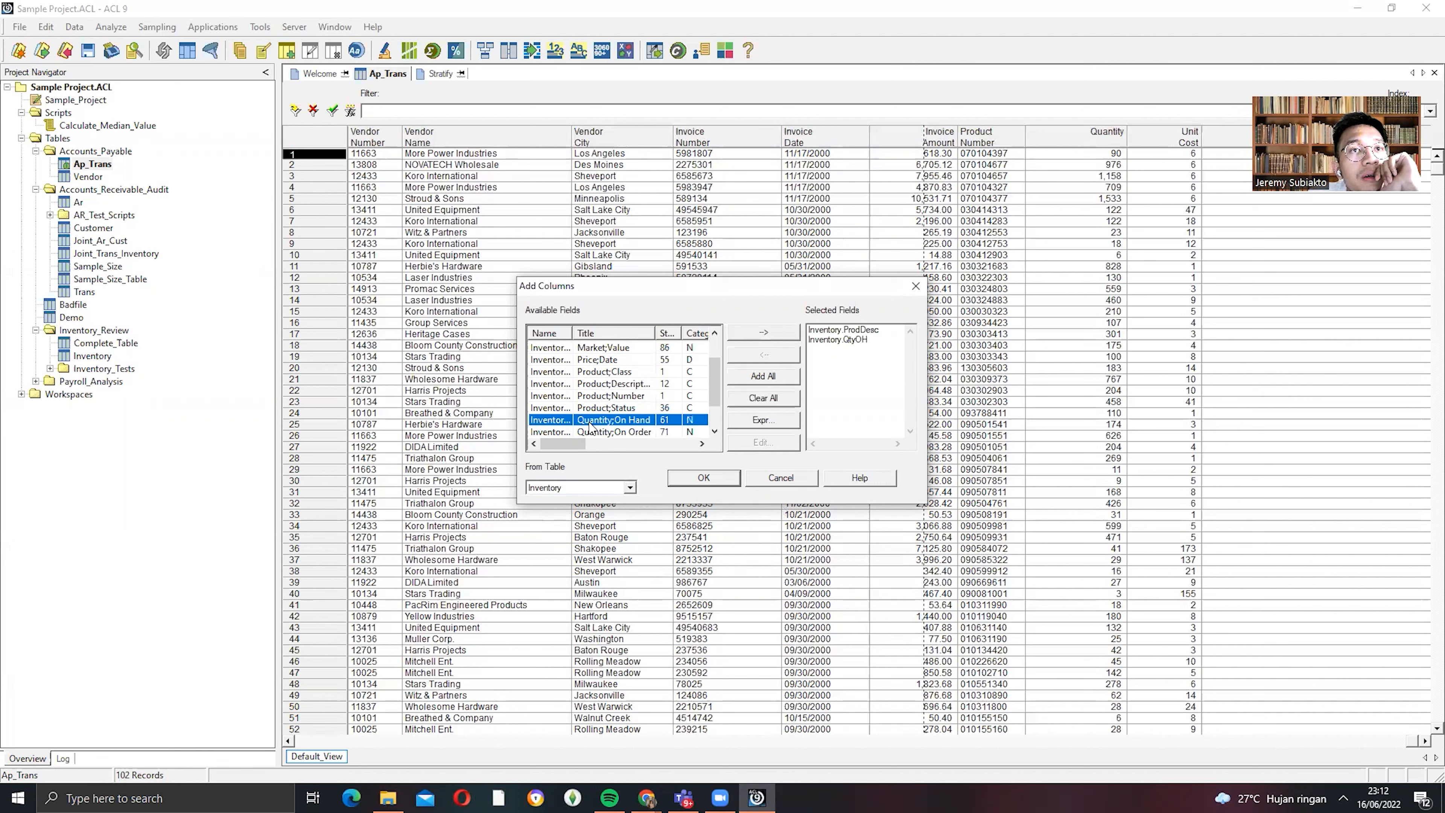
pyautogui.click(703, 478)
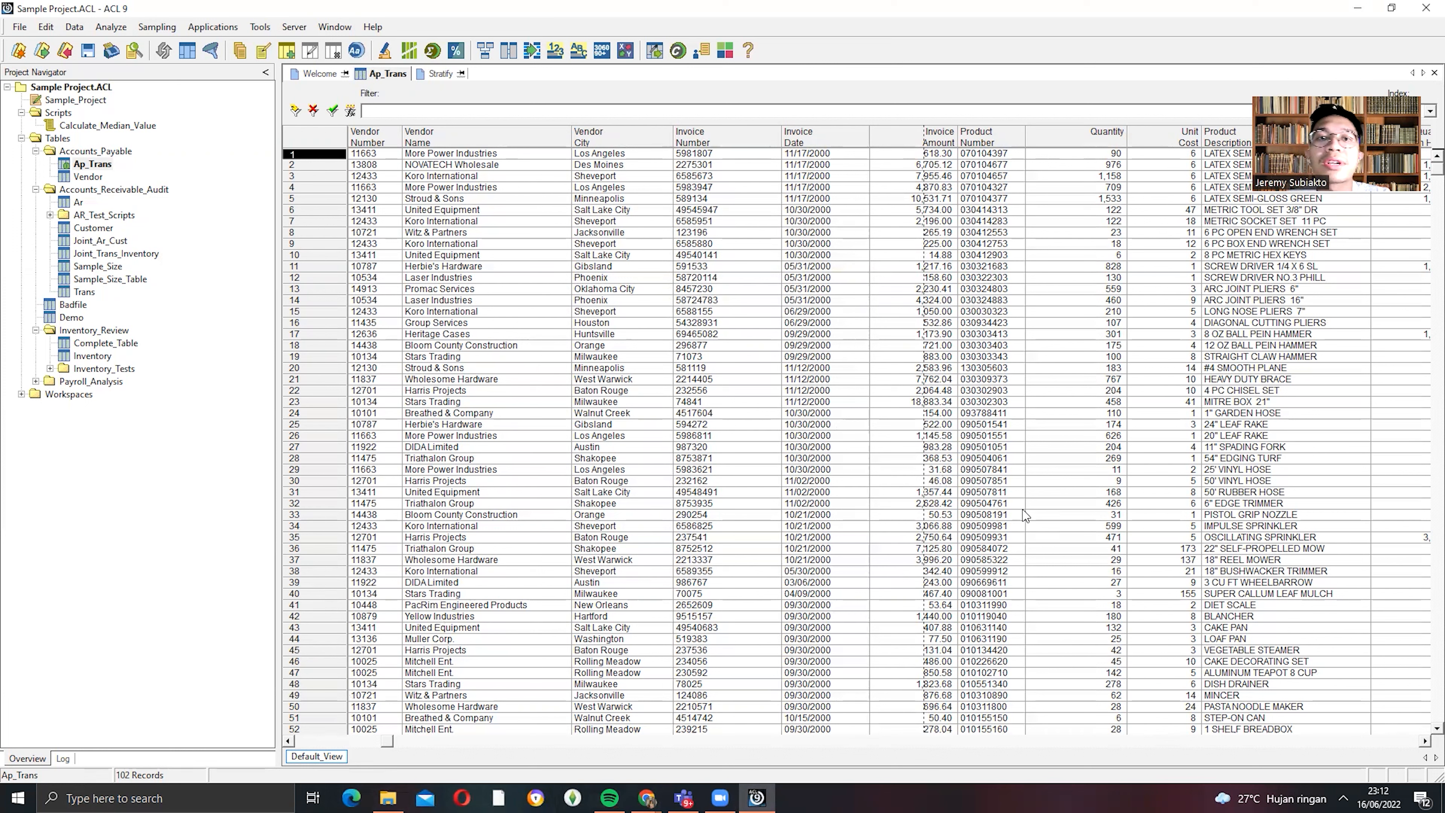
# - Switch to the Revised_ACL Cases document in Google Docs and paste the view's screenshot below the Relation question on AP_Trans and Inventory
pyautogui.moveTo(646, 798)
pyautogui.click(683, 734)
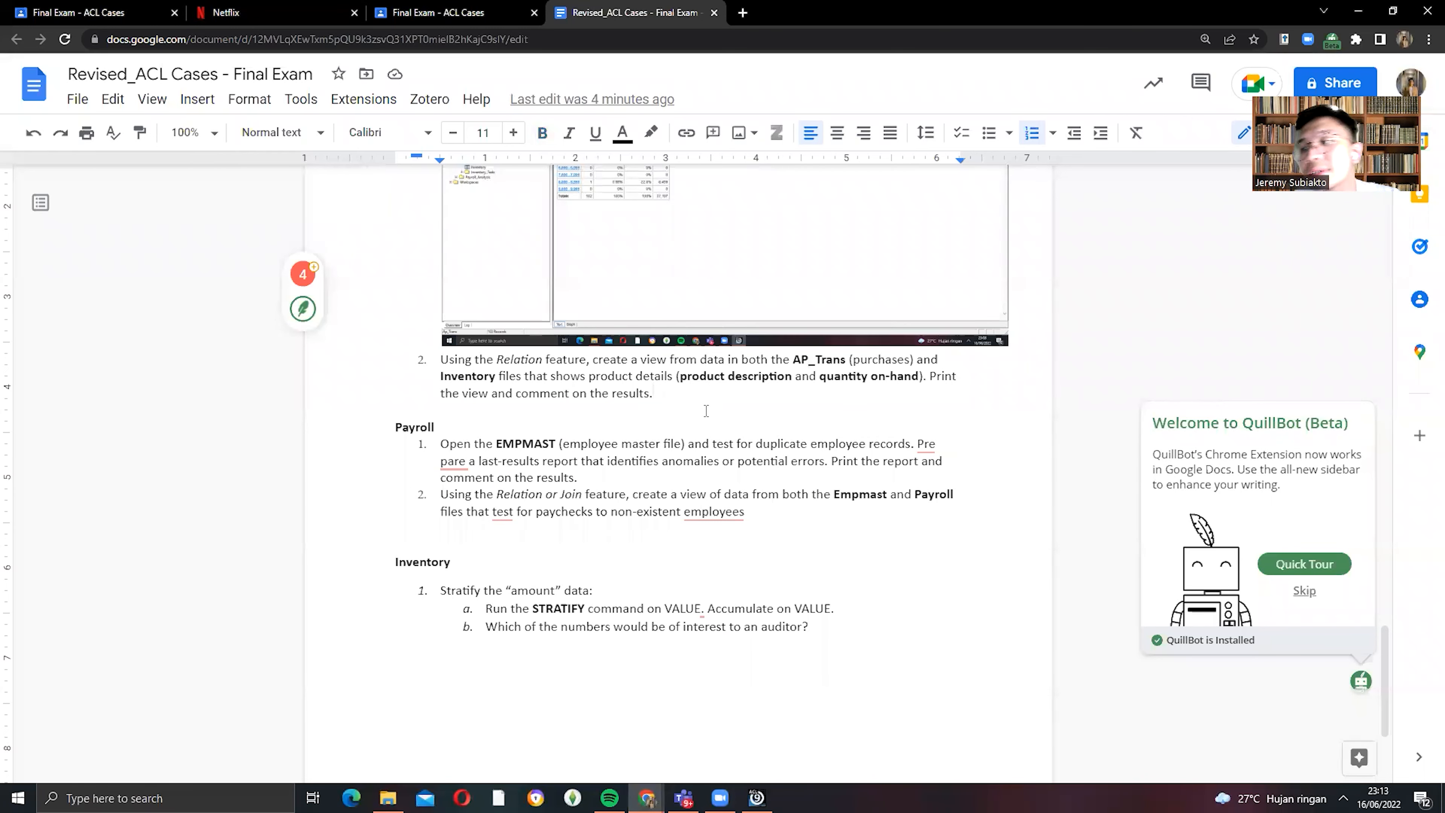
pyautogui.press('Return')
pyautogui.press('Return')
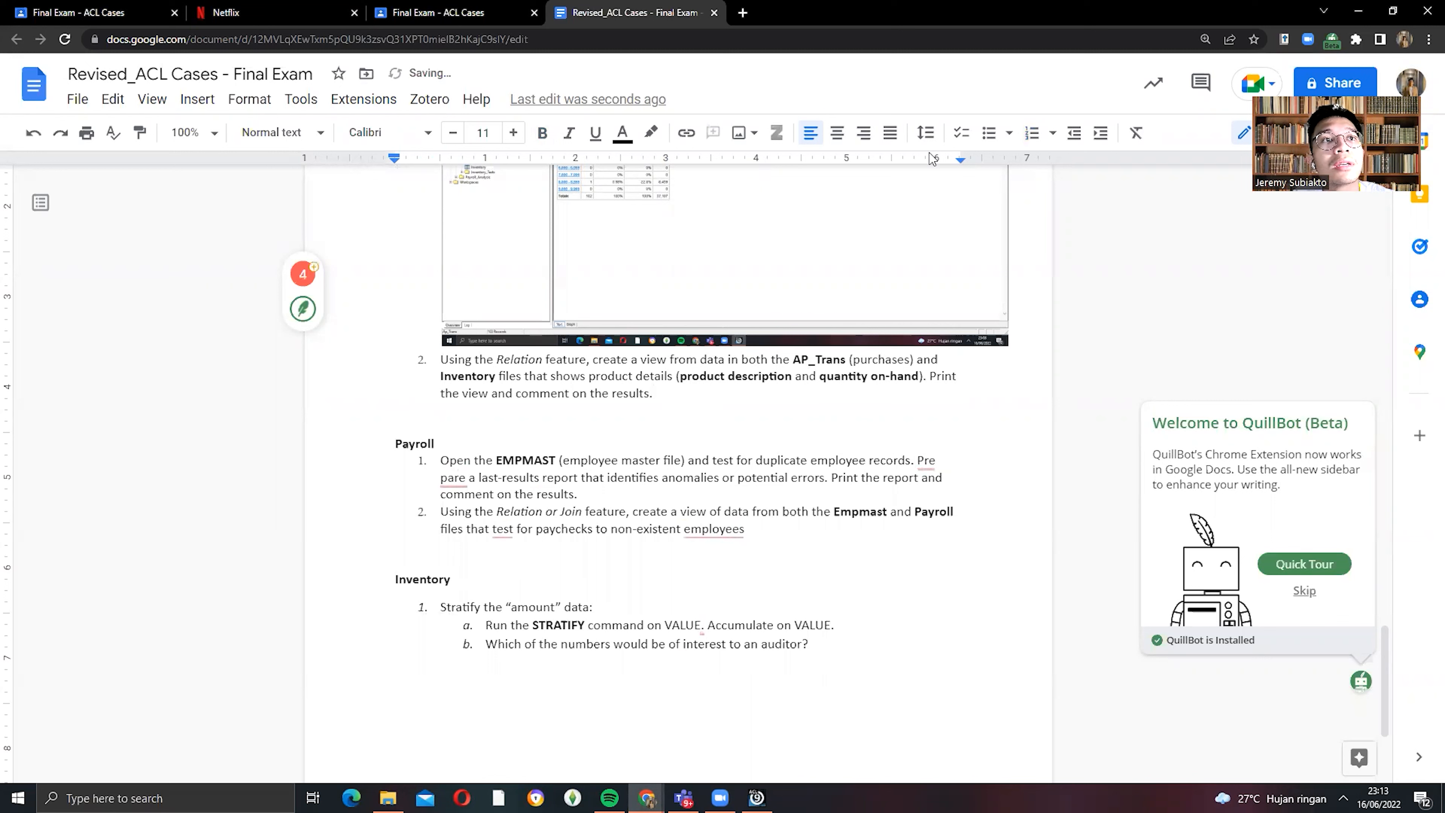
pyautogui.hotkey('ctrl', 'v')
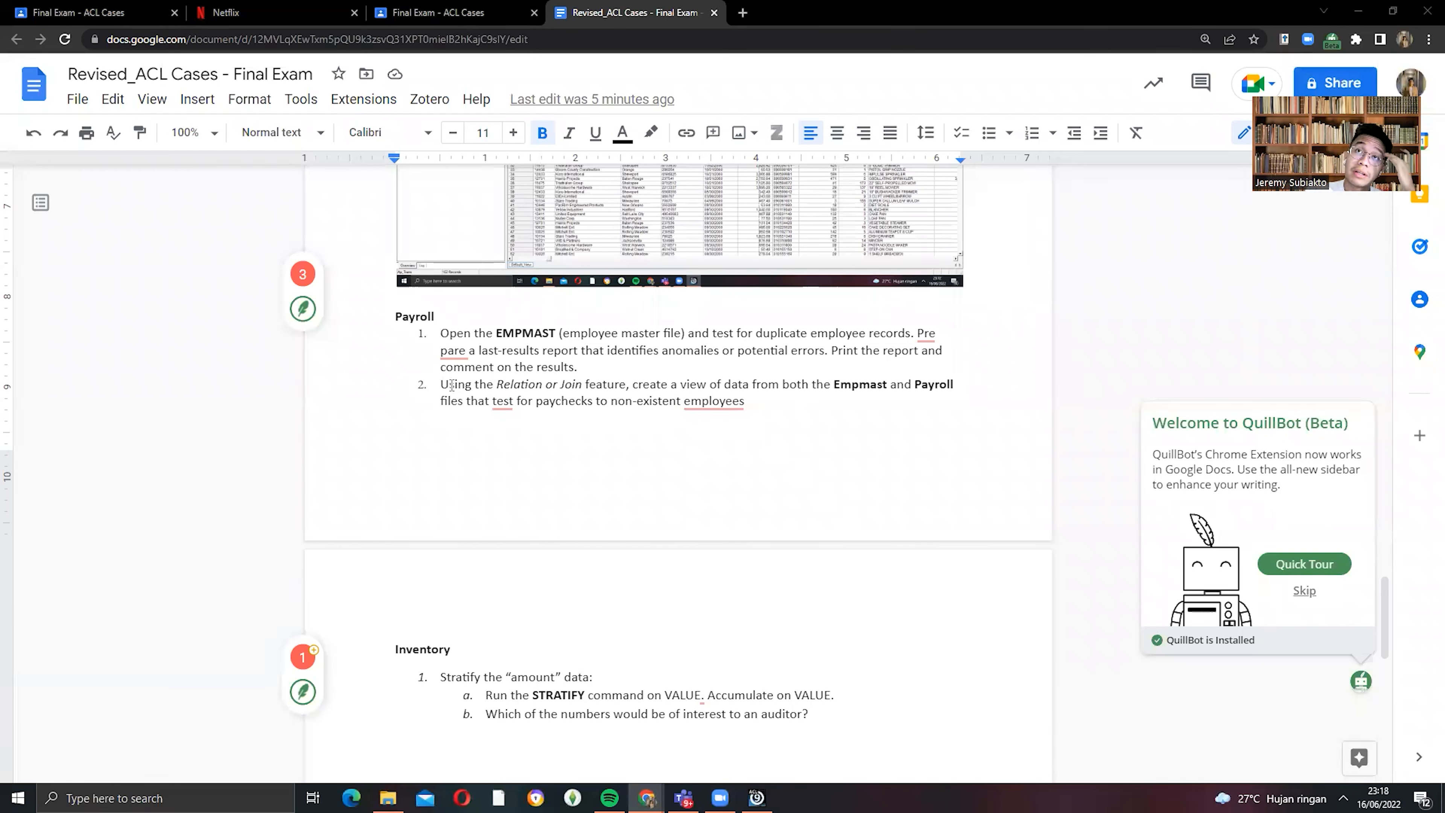
# - Read the first Payroll question, switch back to ACL and open the Empmast table from Payroll_Analysis, saving the changes to Ap_Trans
pyautogui.click(453, 334)
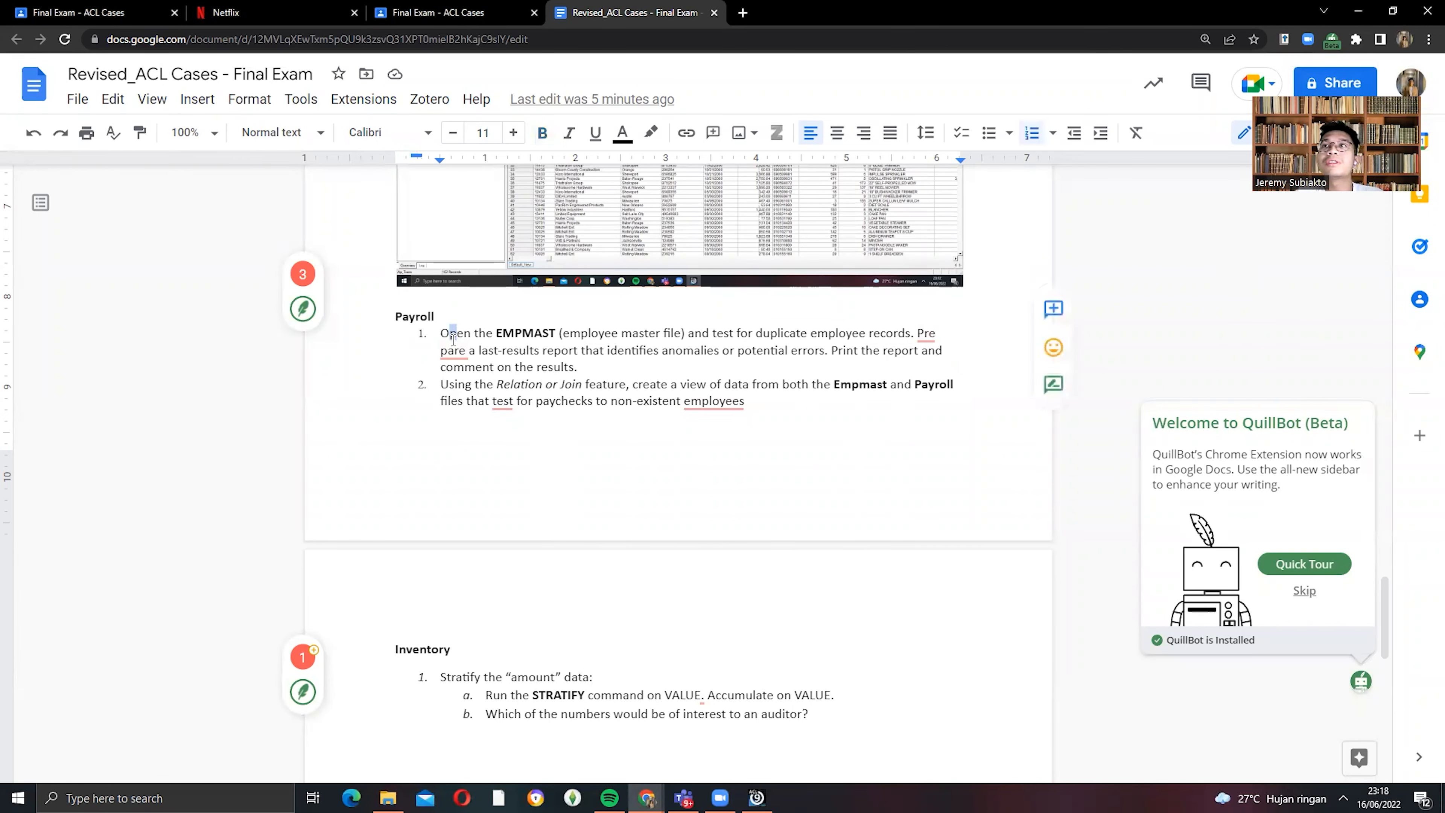
pyautogui.click(458, 348)
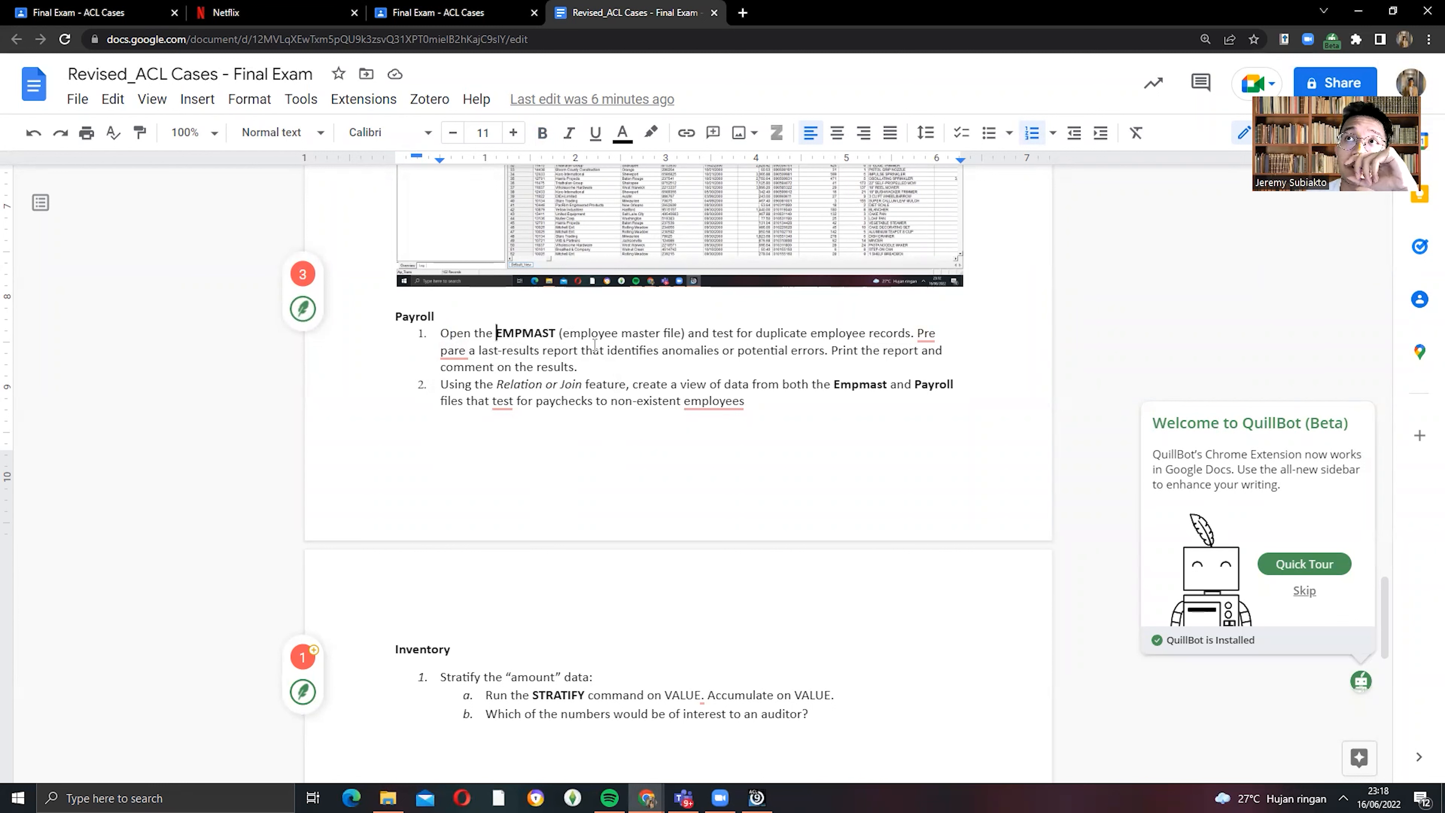
pyautogui.click(936, 334)
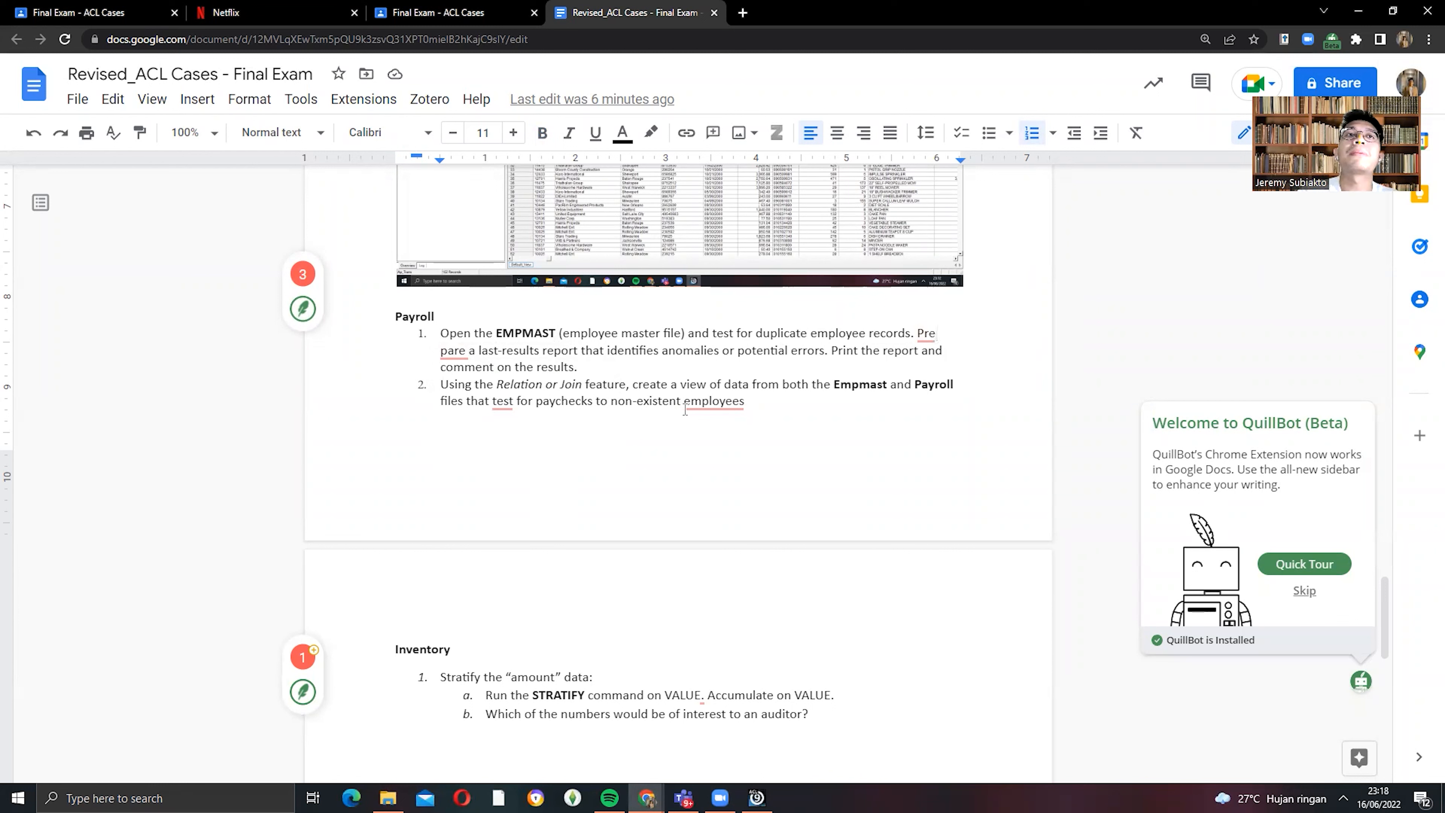
pyautogui.click(756, 797)
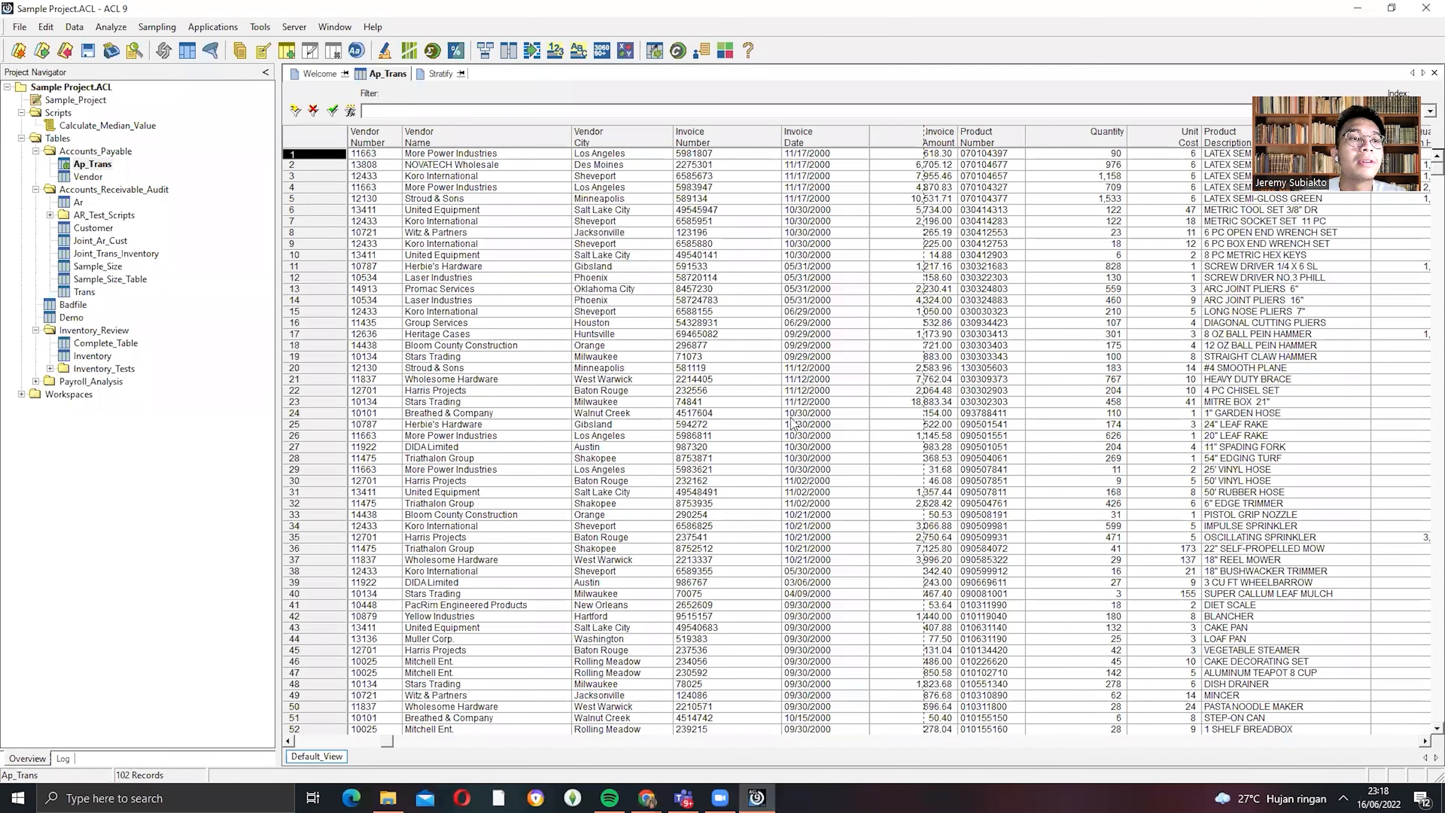
pyautogui.doubleClick(90, 383)
pyautogui.doubleClick(93, 407)
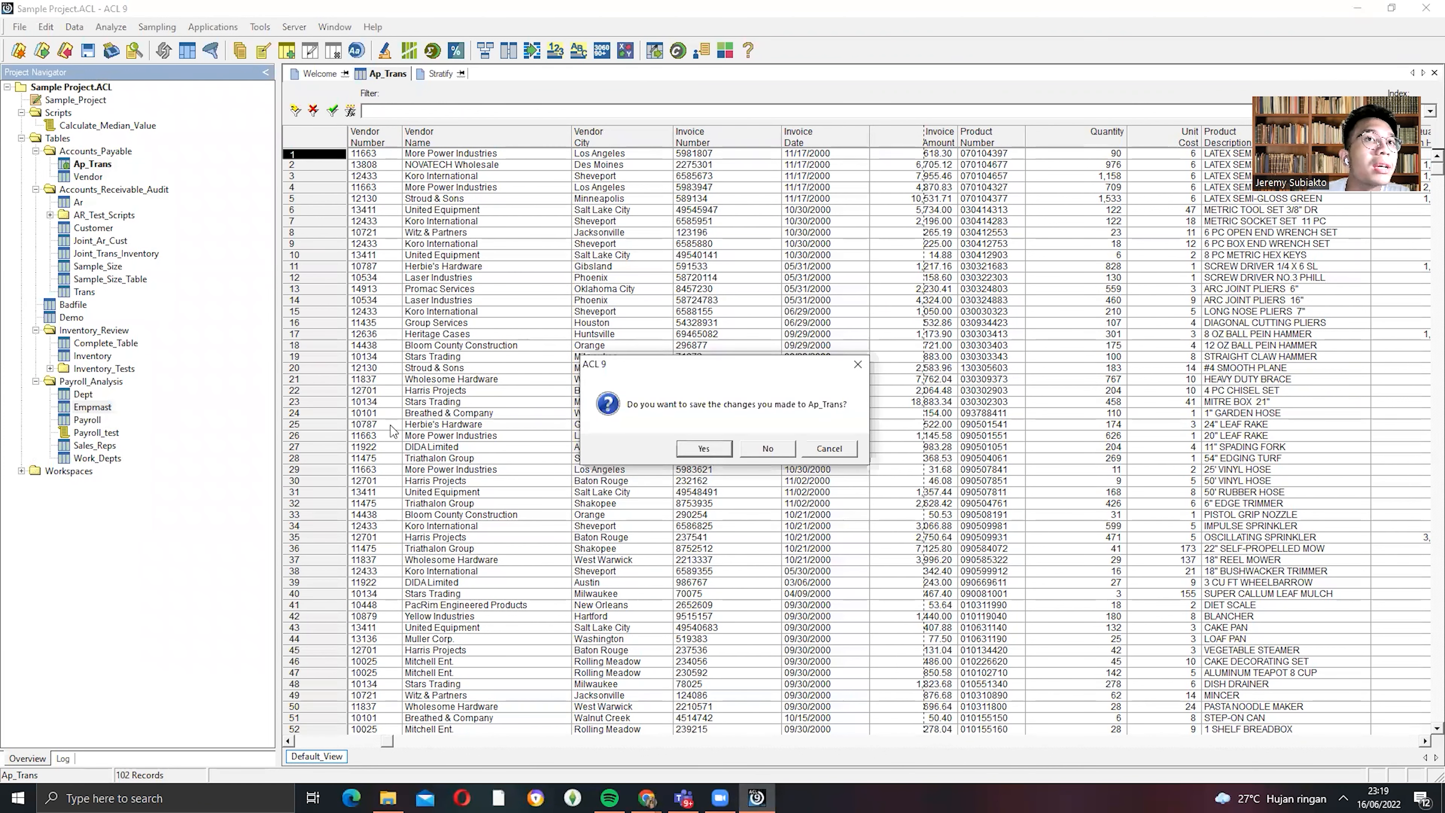
pyautogui.click(710, 454)
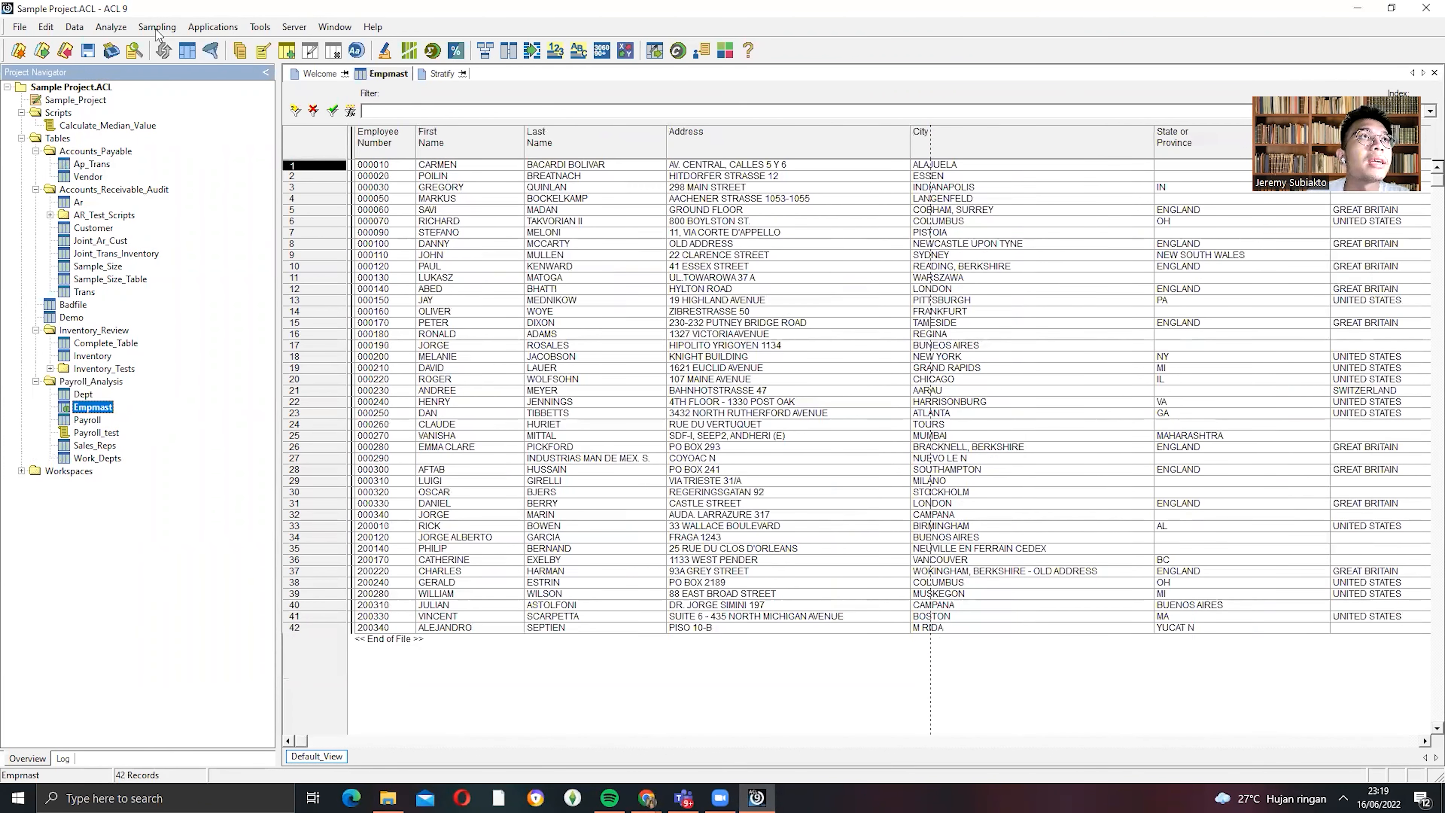
# - Start a duplicates test on Empmast and use all of its fields as the duplicate keys
pyautogui.click(82, 30)
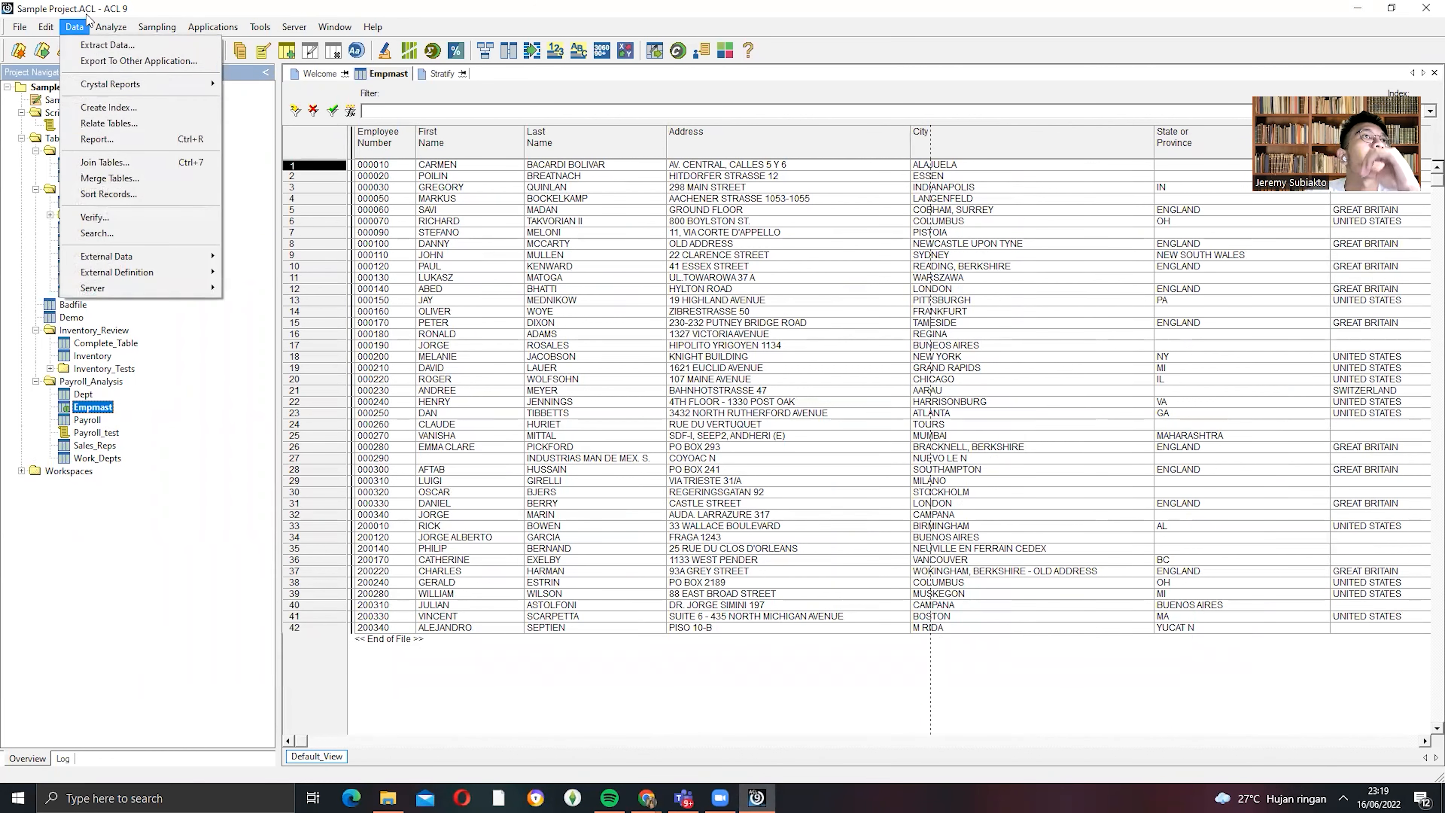
pyautogui.moveTo(108, 26)
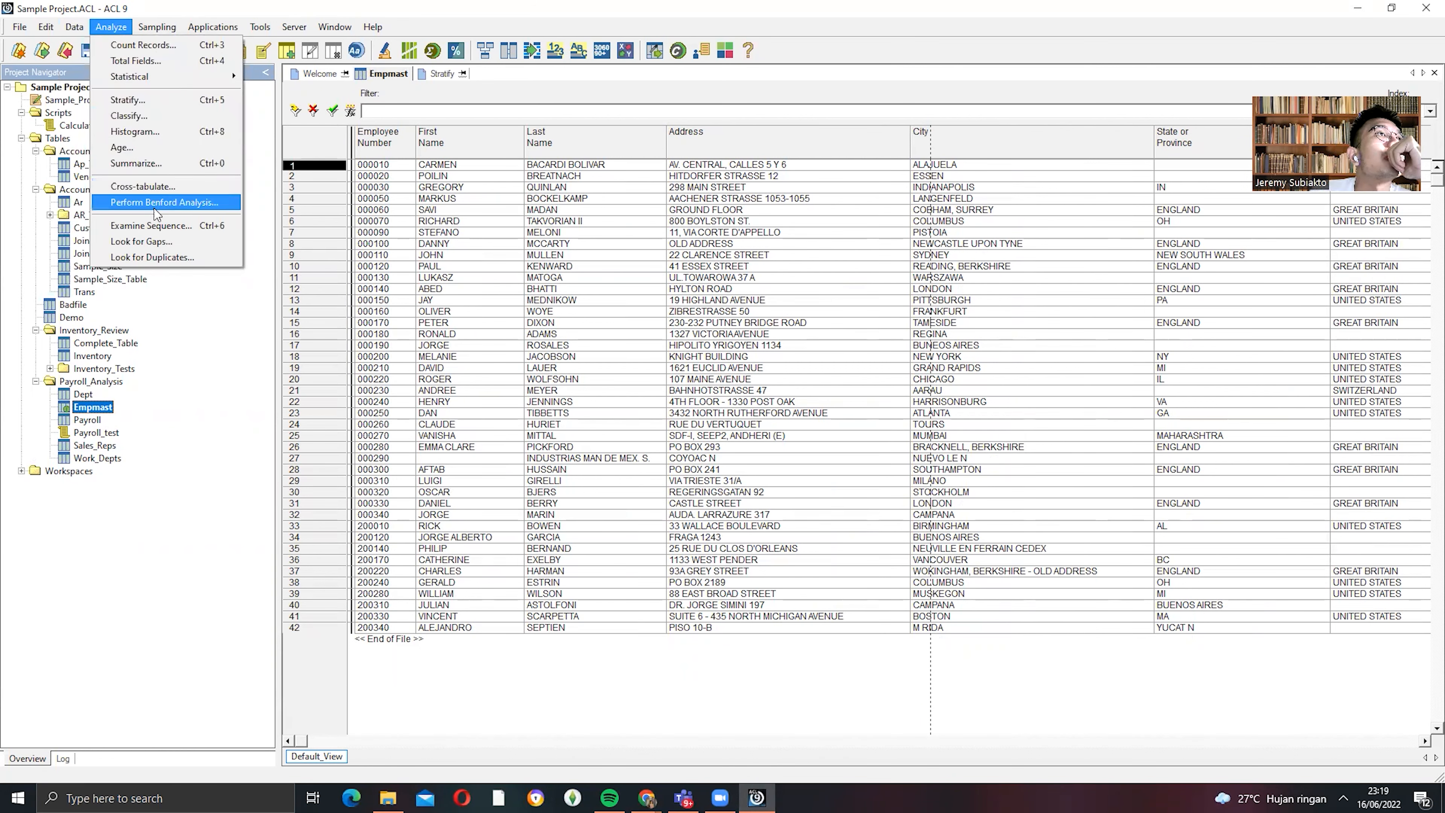
pyautogui.click(154, 255)
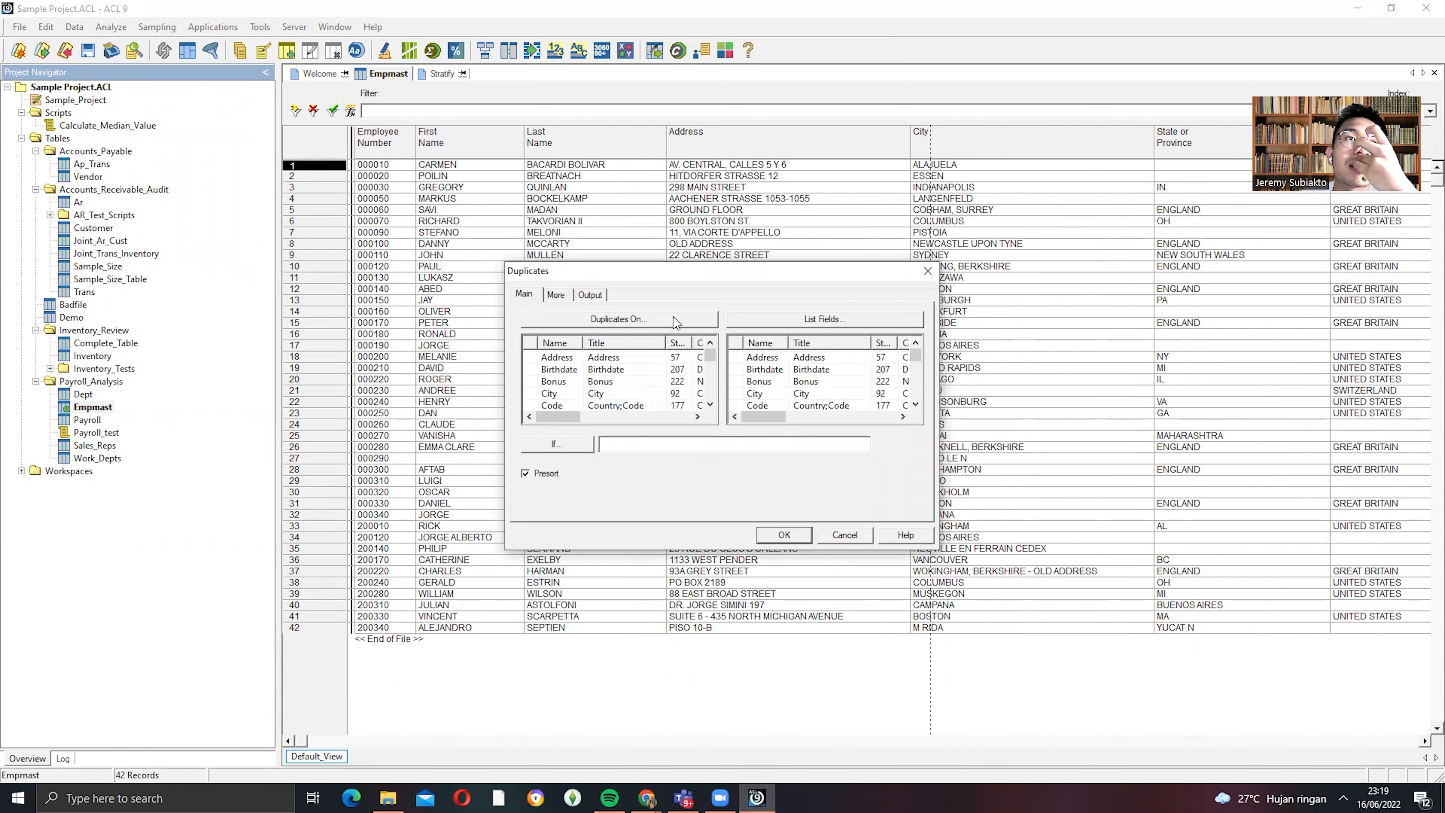
pyautogui.click(676, 321)
pyautogui.click(763, 376)
pyautogui.click(725, 477)
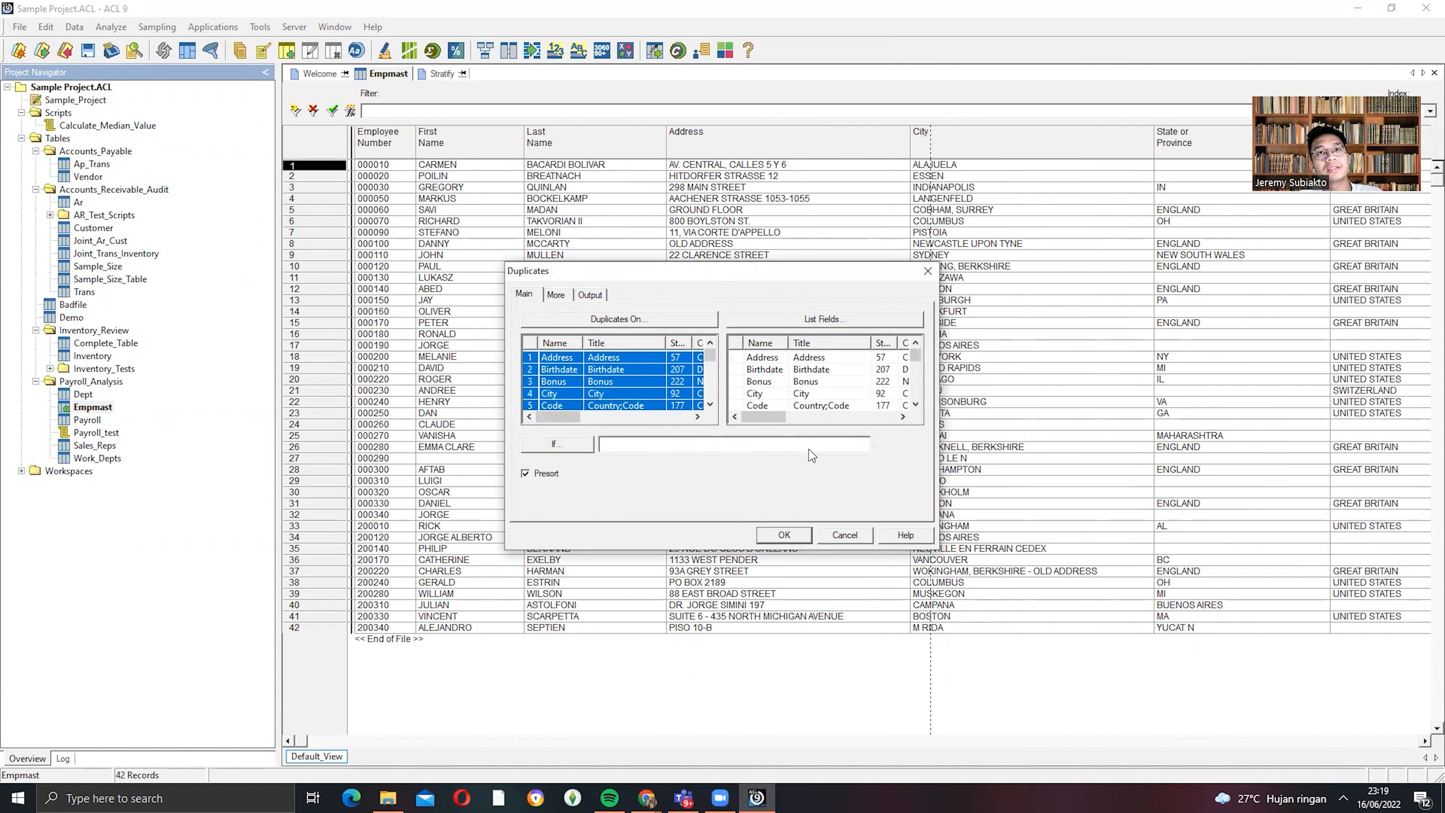
# - Include all Empmast fields as list fields and run the duplicates test with output to the screen
pyautogui.click(807, 321)
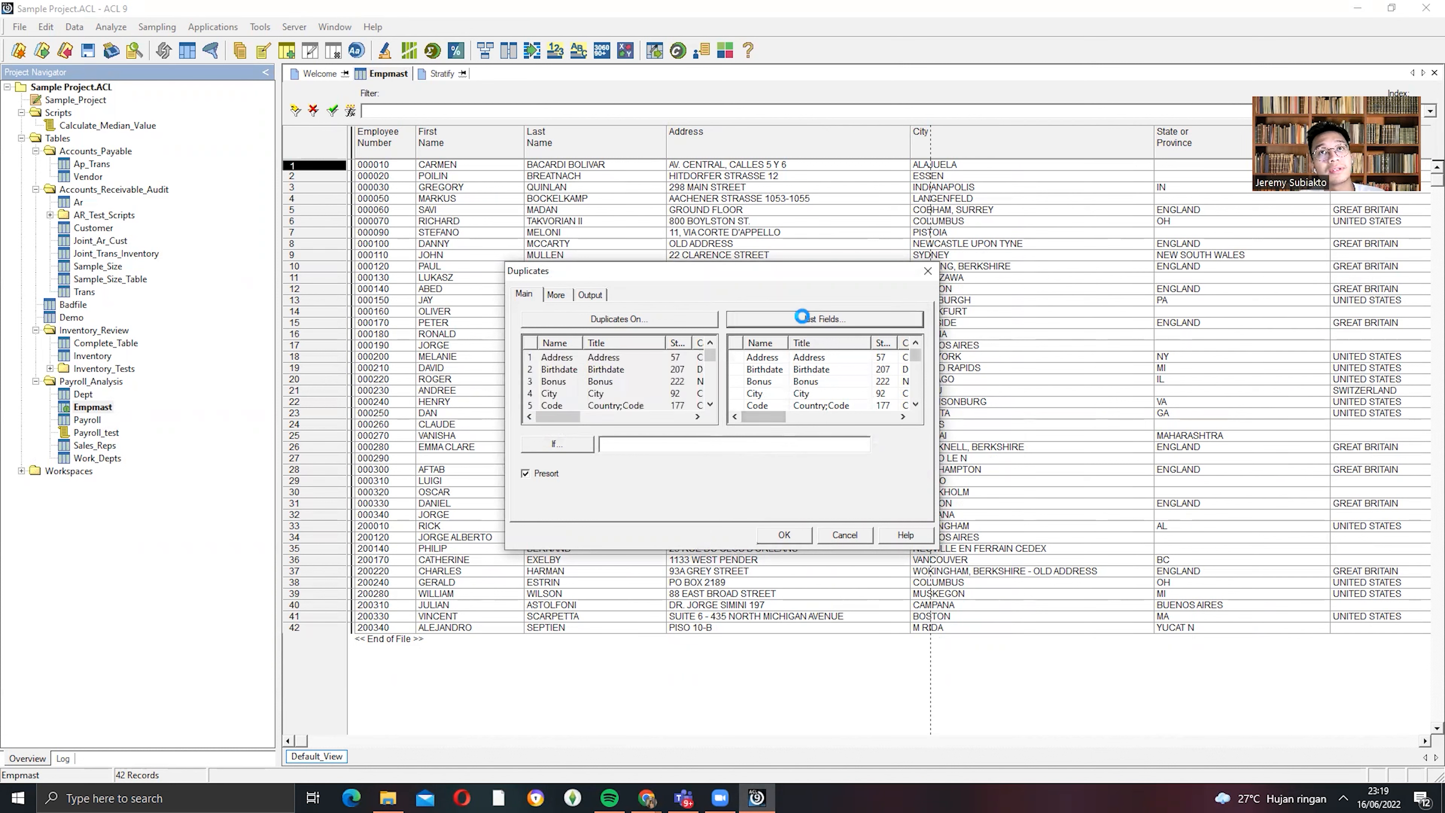
pyautogui.click(772, 379)
pyautogui.click(737, 480)
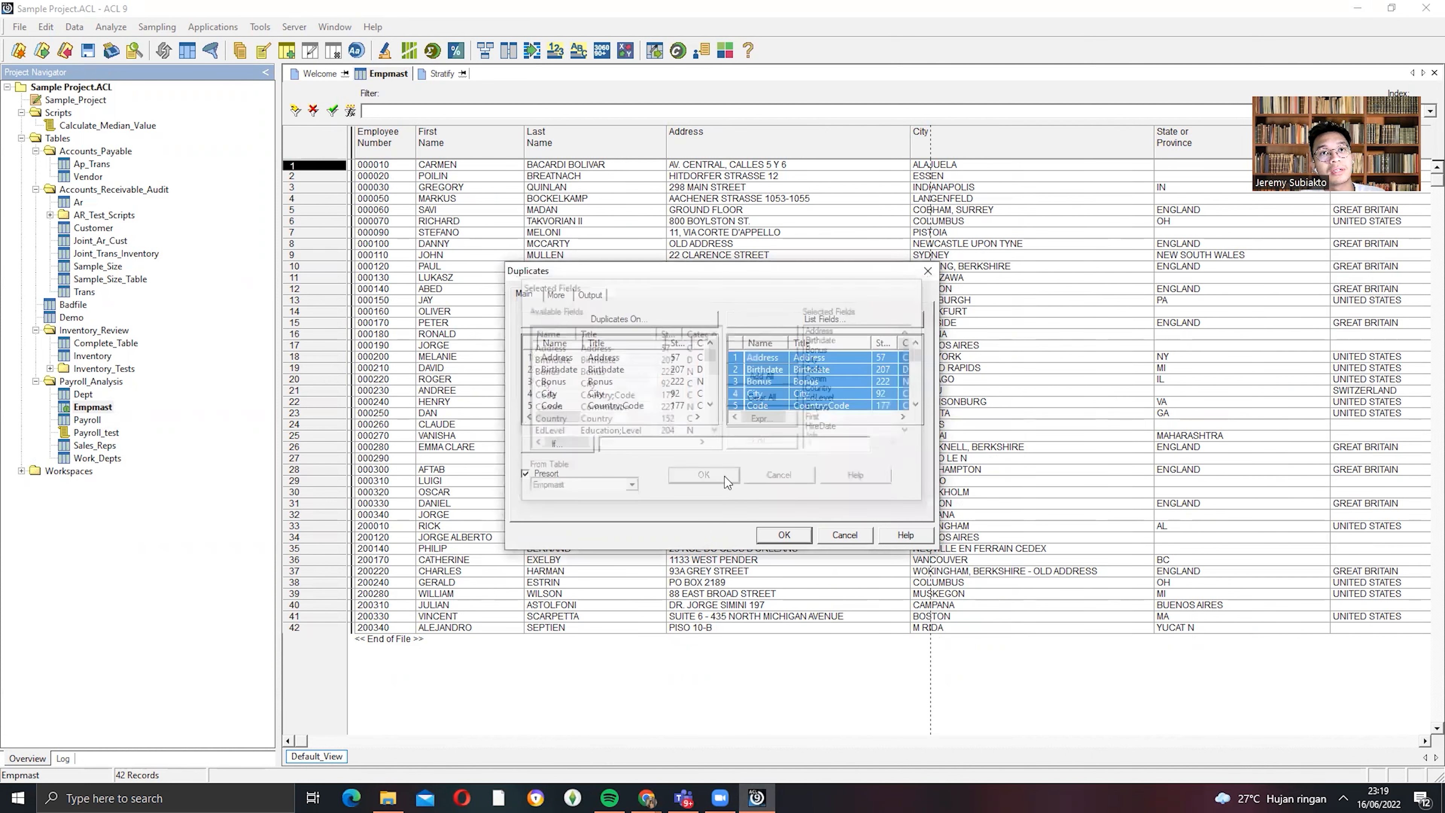
pyautogui.click(600, 295)
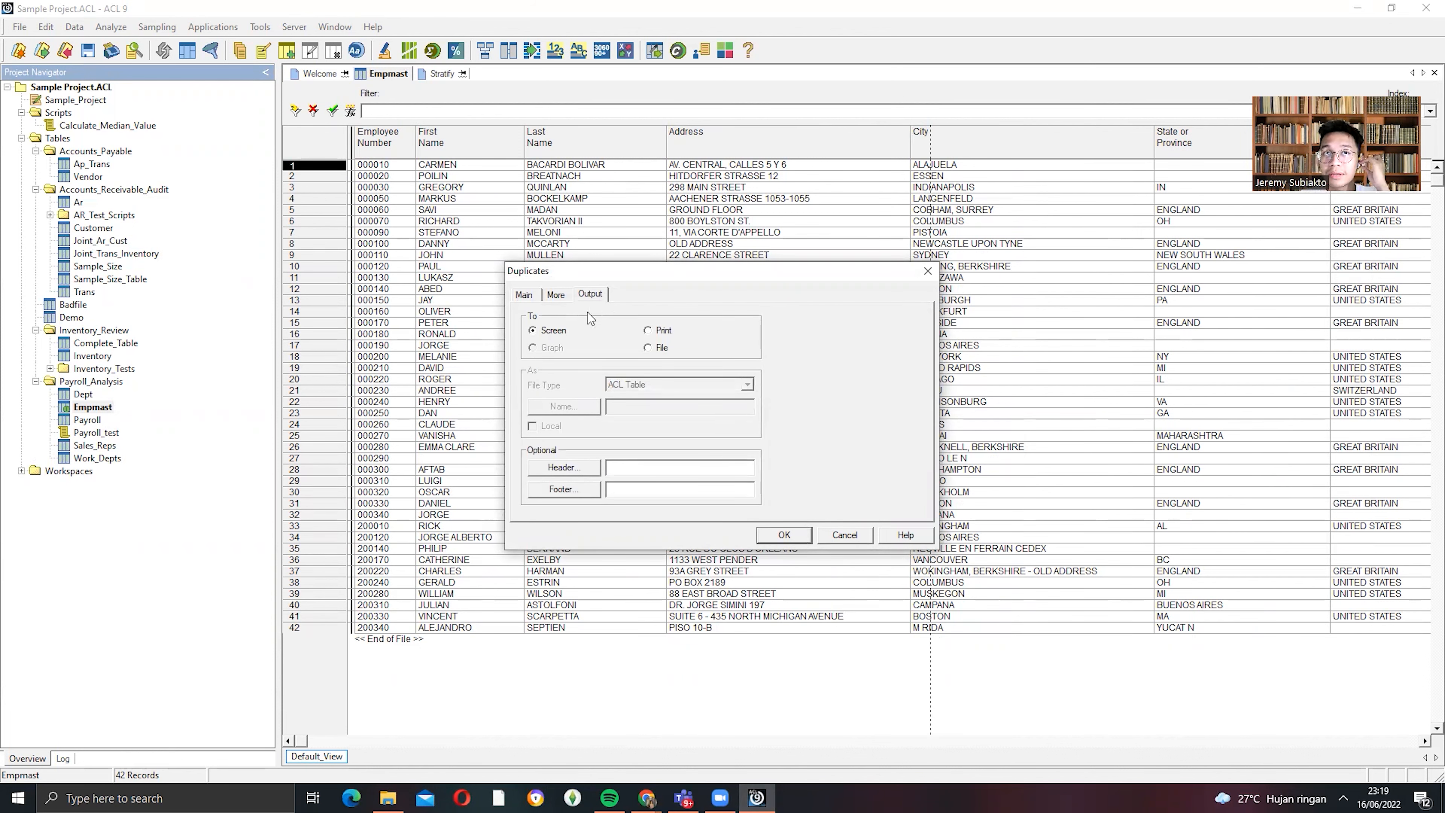
pyautogui.click(524, 295)
pyautogui.click(775, 525)
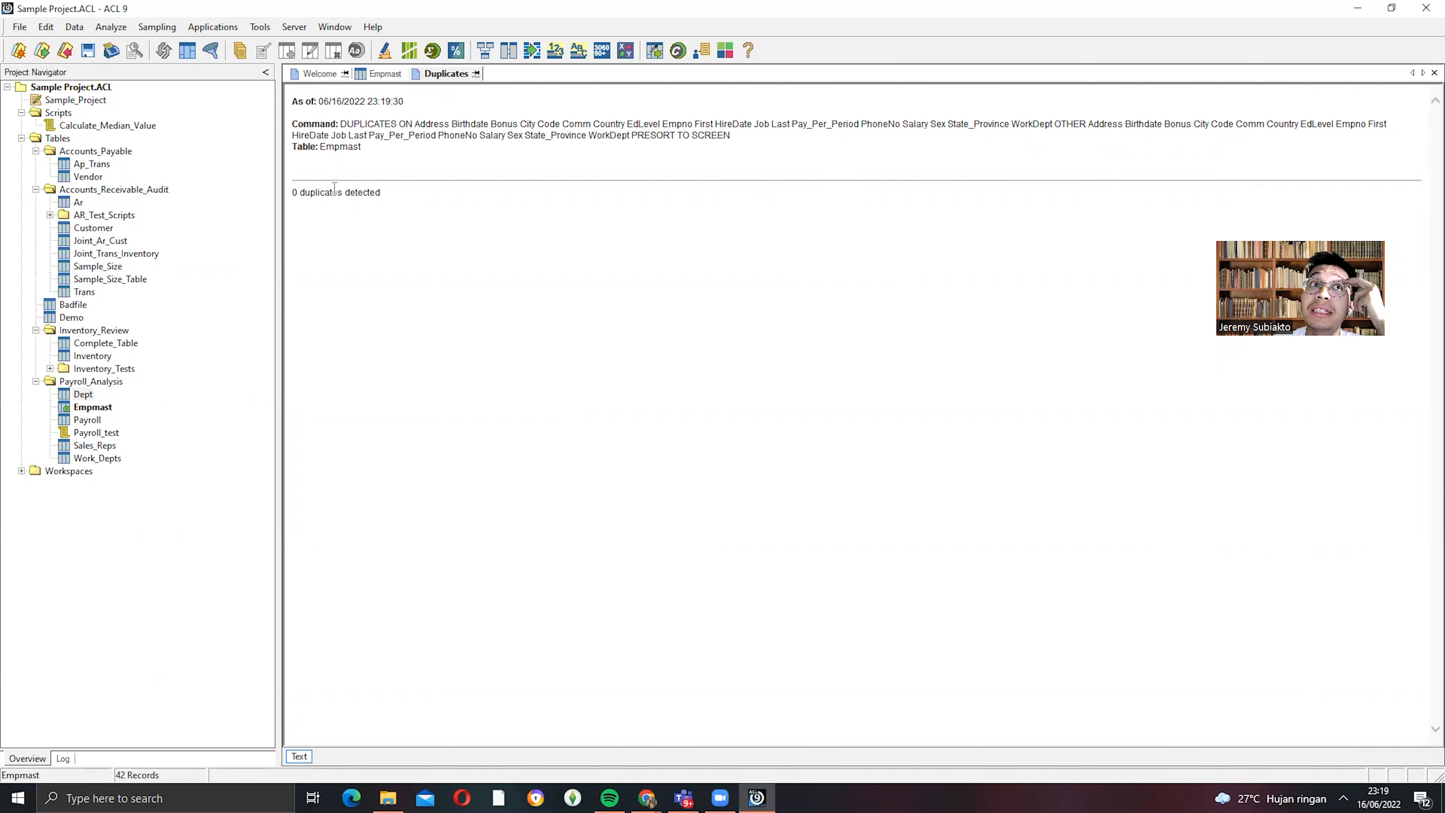
pyautogui.moveTo(331, 190); pyautogui.dragTo(382, 192)
pyautogui.click(383, 191)
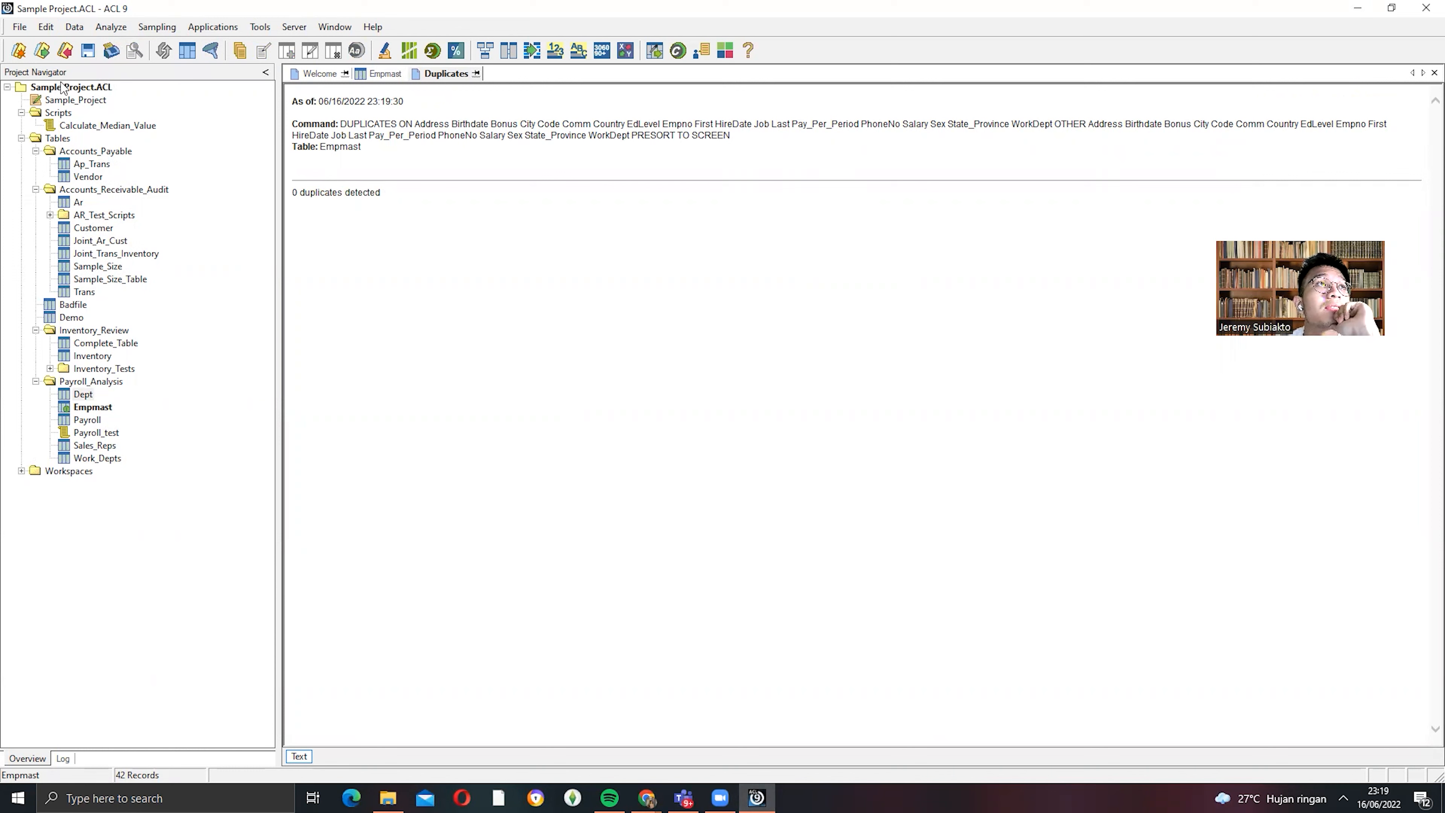
# - Start another duplicates test on Empmast and use only the PhoneNo field as the duplicate key
pyautogui.click(111, 27)
pyautogui.click(163, 258)
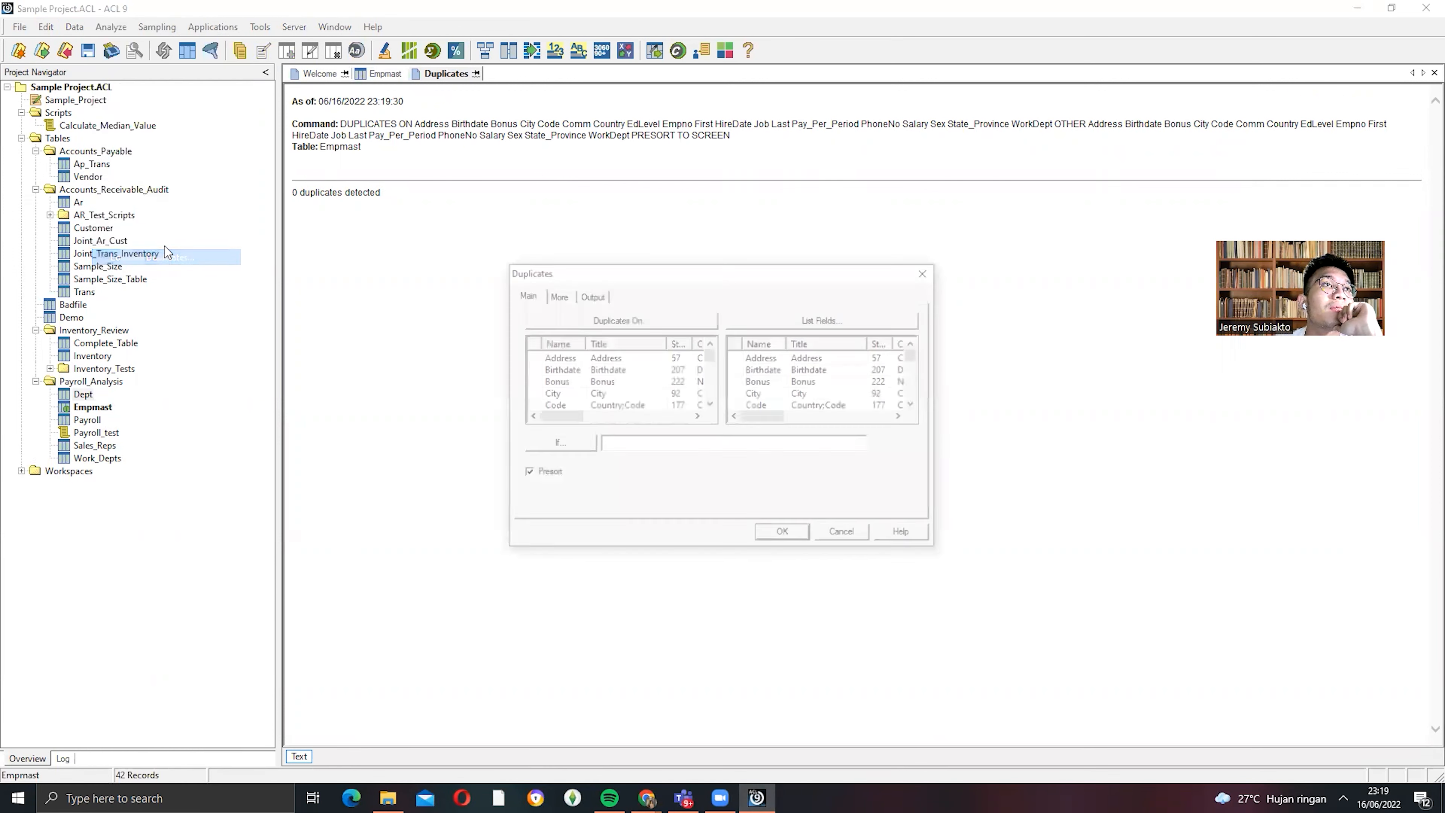
pyautogui.click(677, 319)
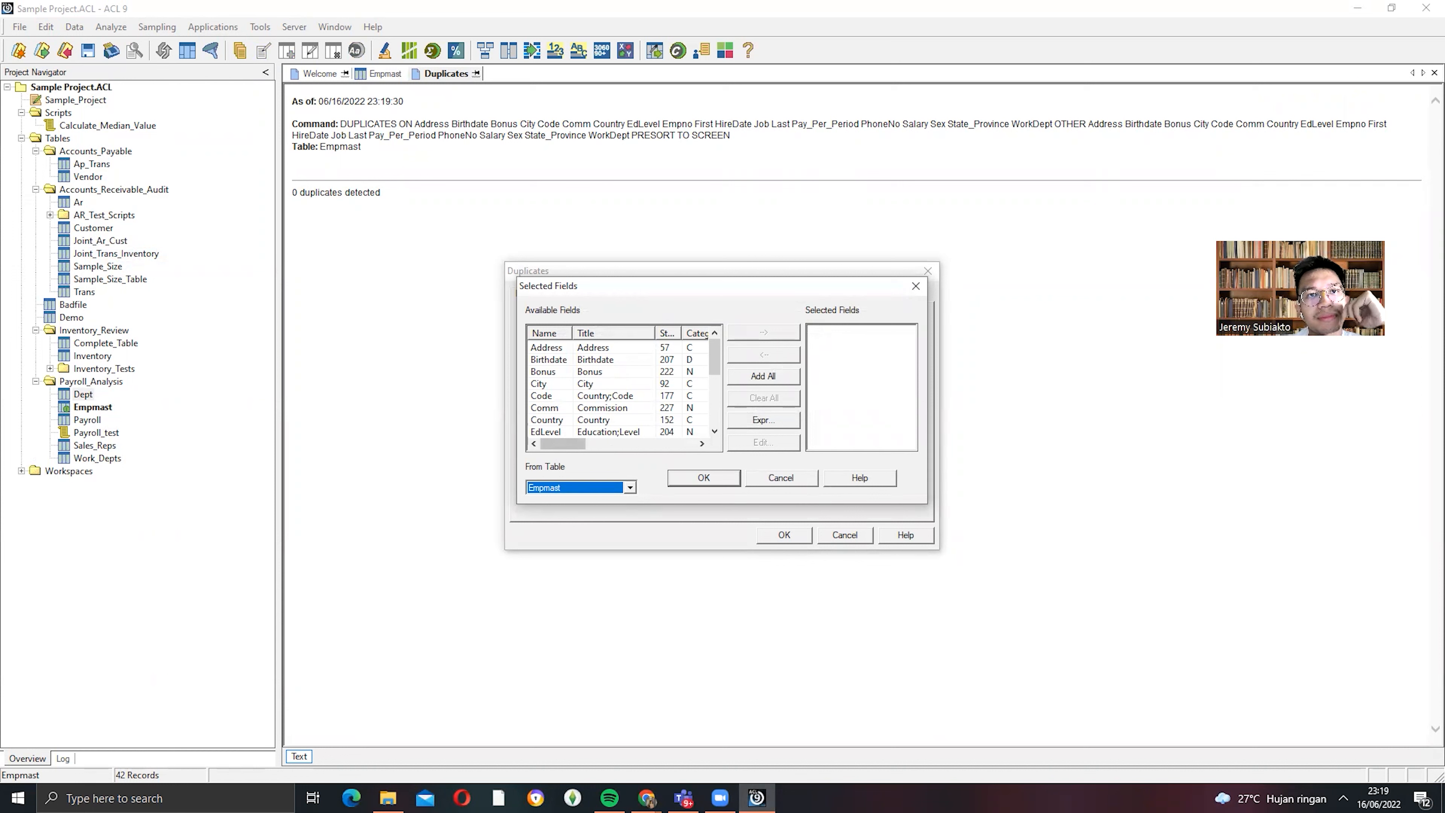
pyautogui.scroll(-4, 600, 421)
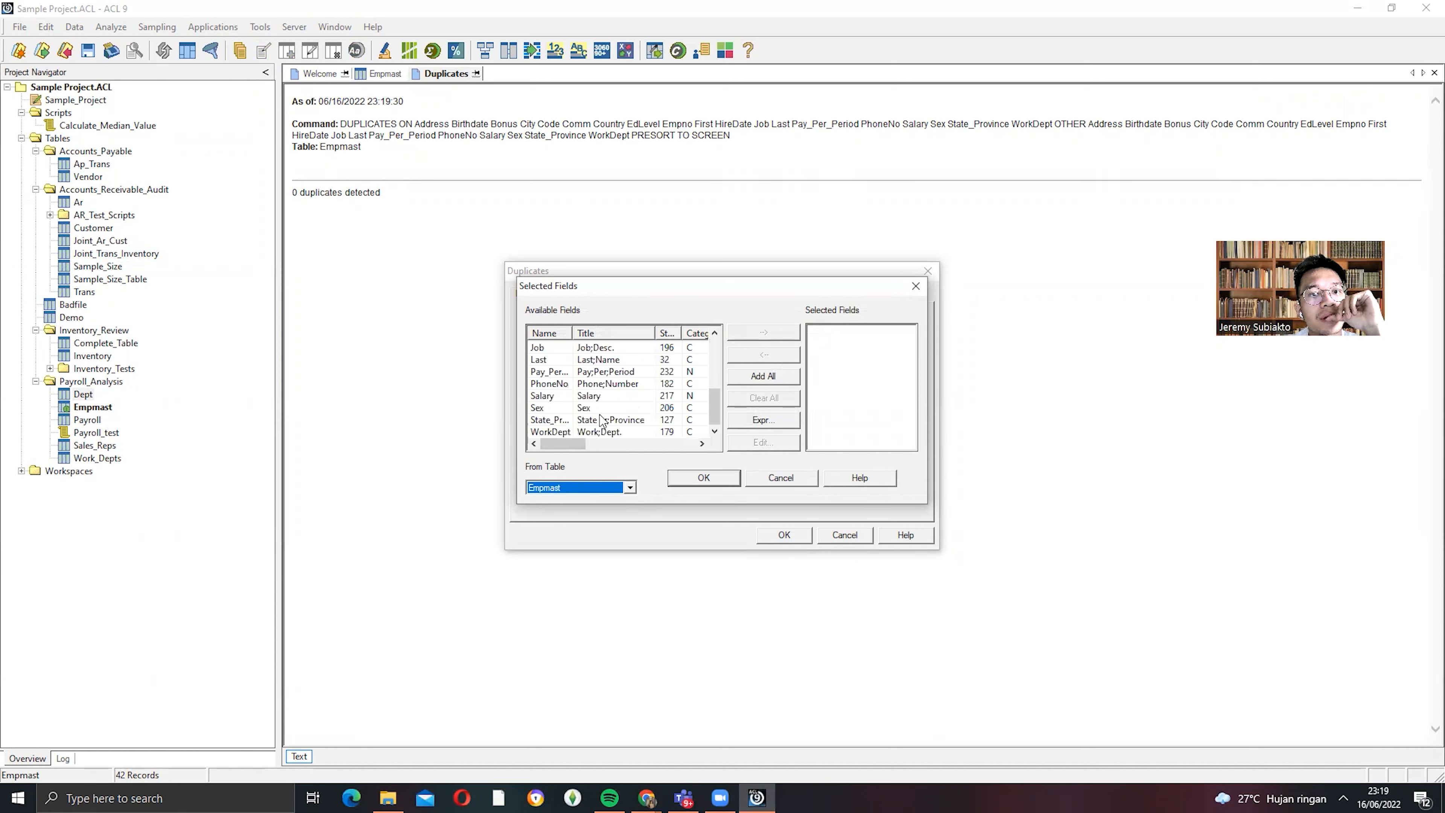
pyautogui.doubleClick(614, 383)
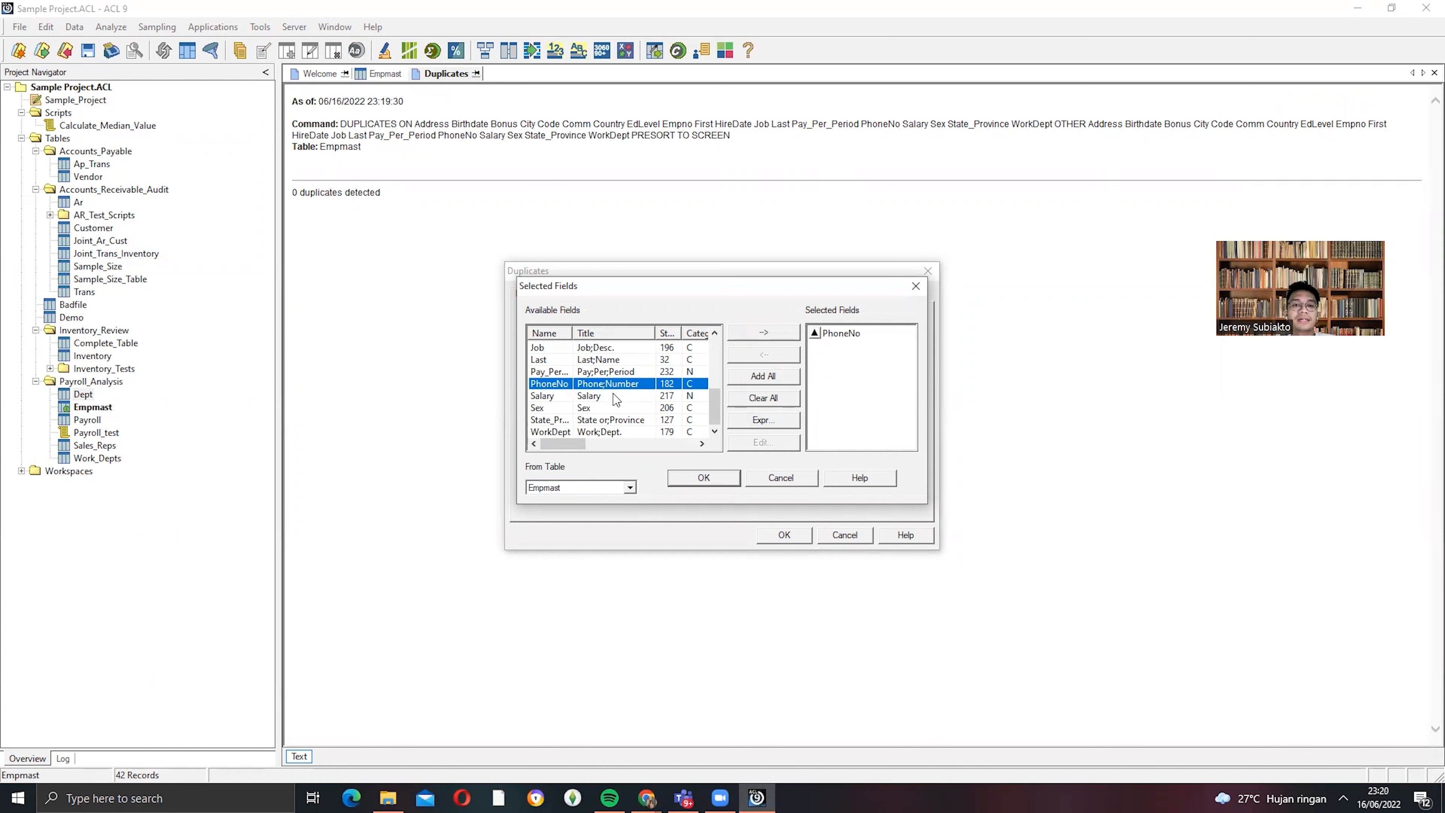
pyautogui.click(703, 477)
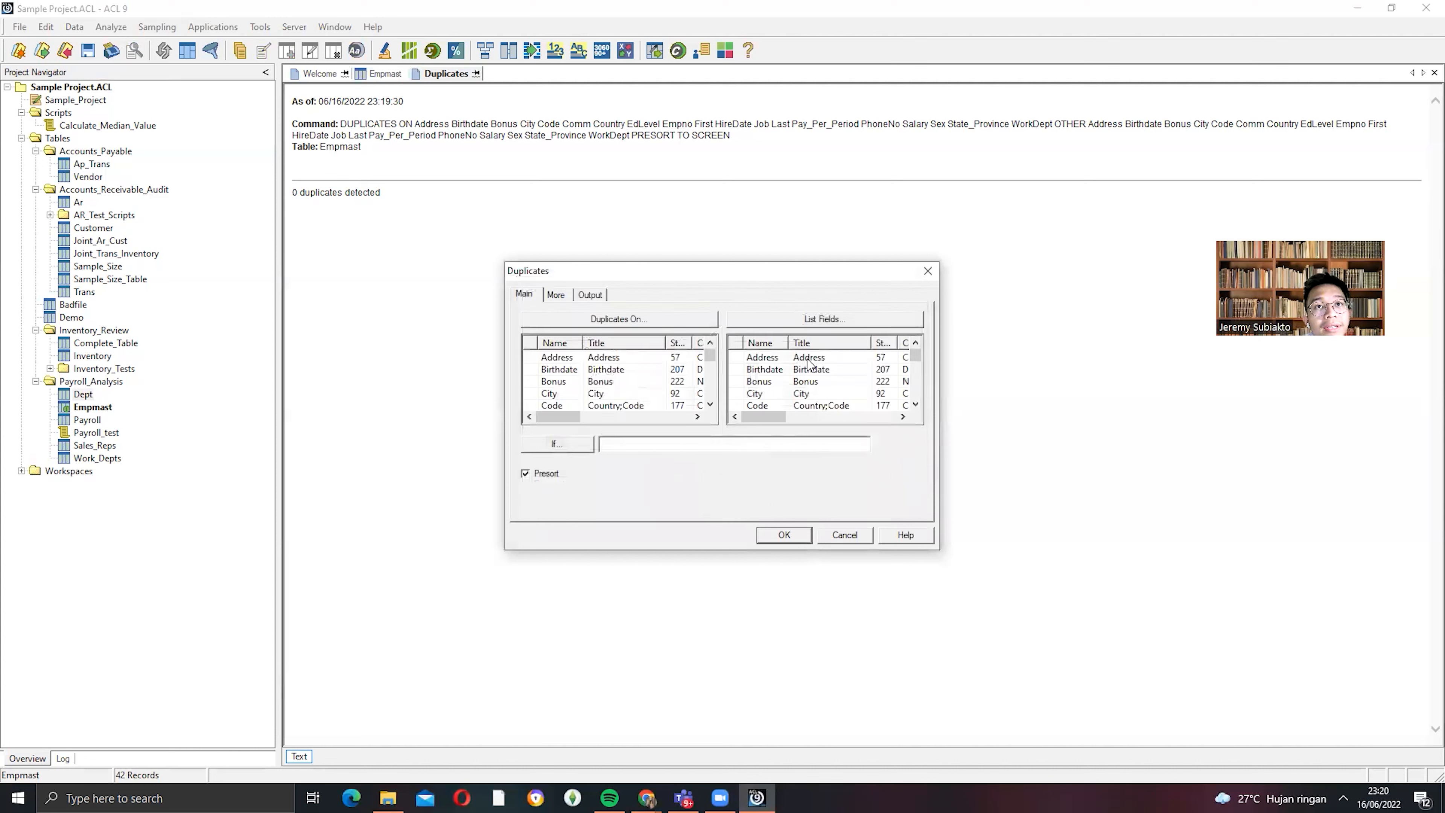
# - Include all Empmast fields as list fields, run the duplicates test and review the last name and commission columns of the results
pyautogui.click(825, 314)
pyautogui.scroll(-4, 643, 416)
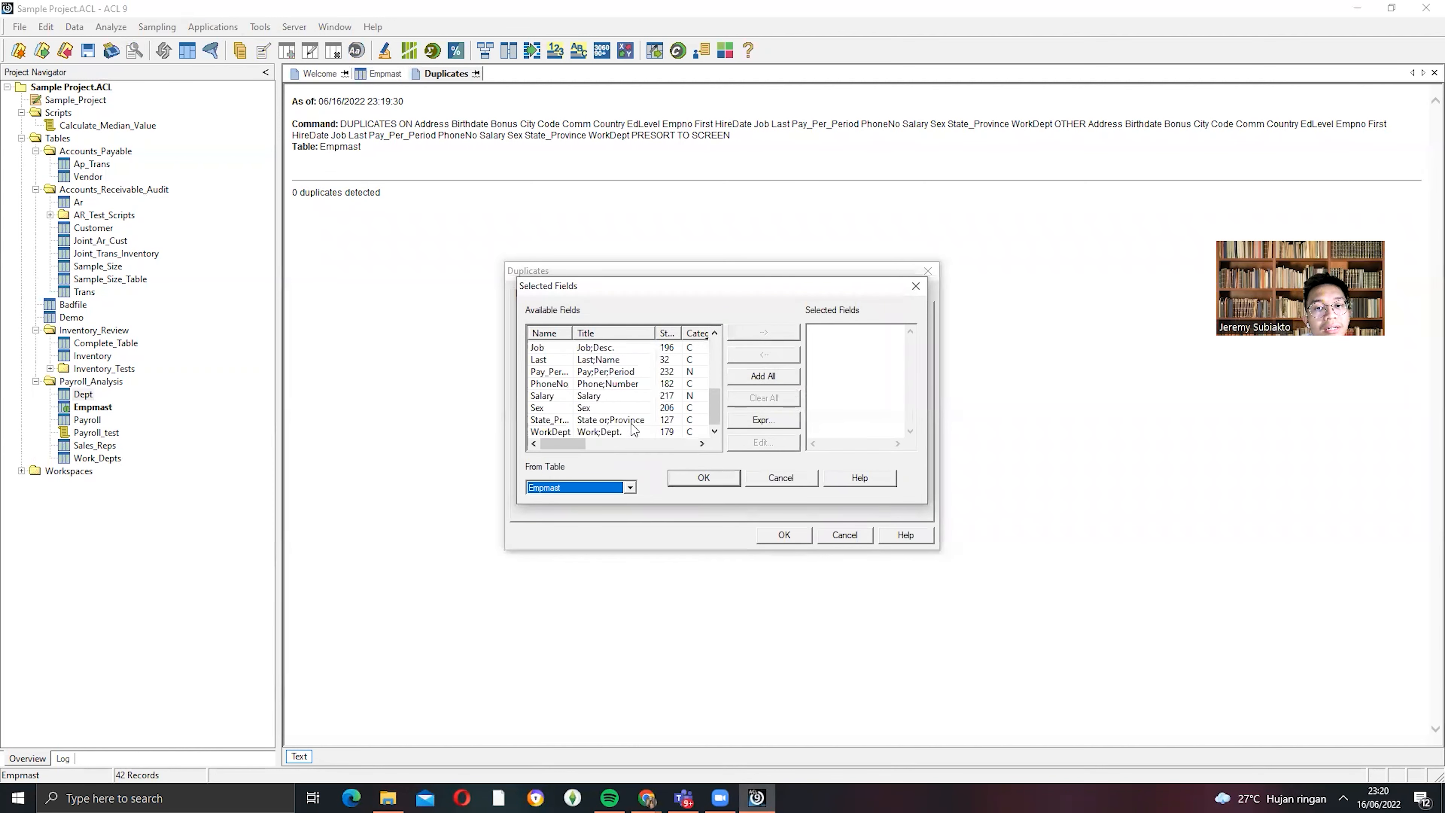
pyautogui.click(764, 377)
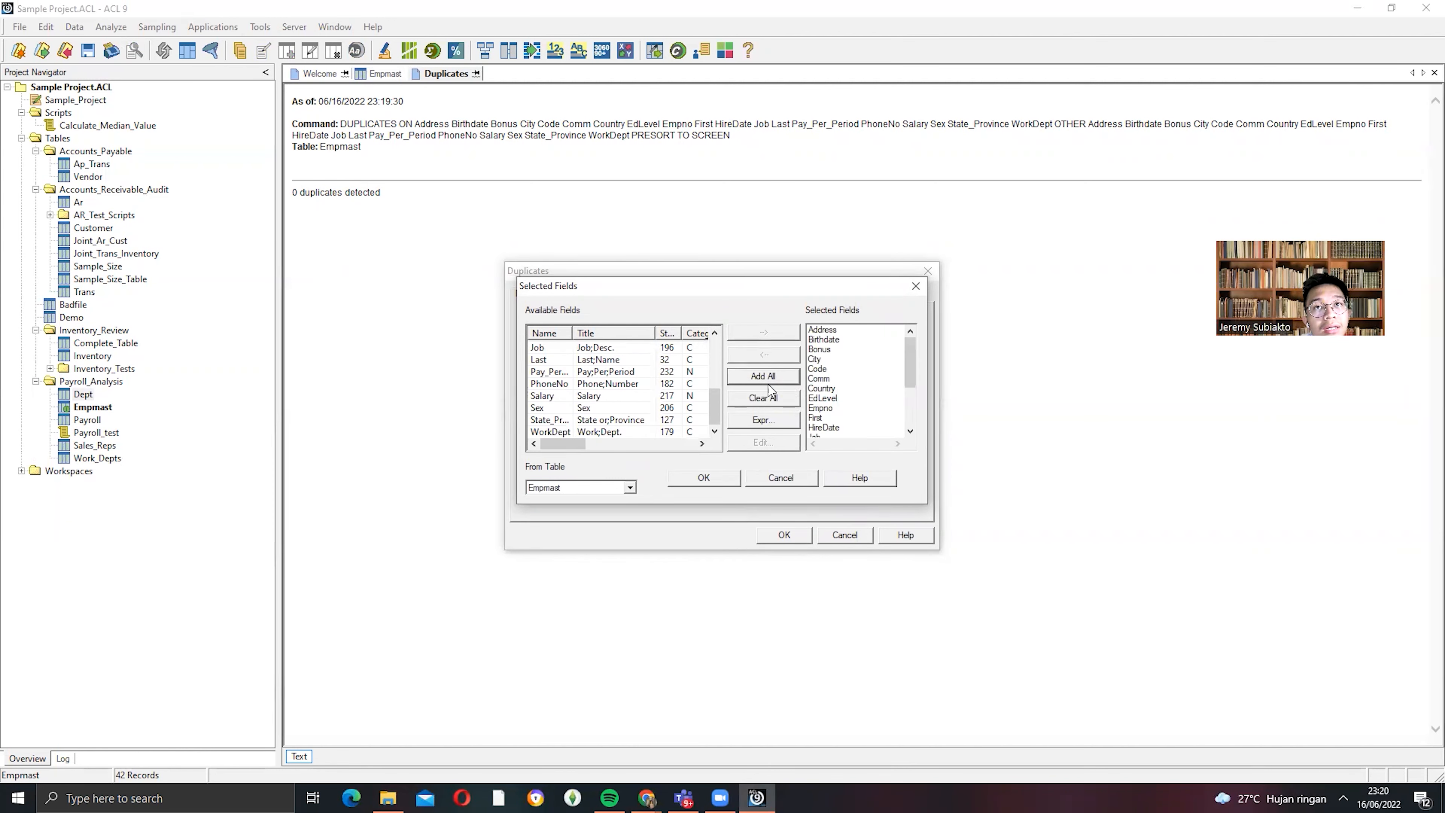
pyautogui.click(716, 477)
pyautogui.scroll(-1, 671, 384)
pyautogui.click(777, 535)
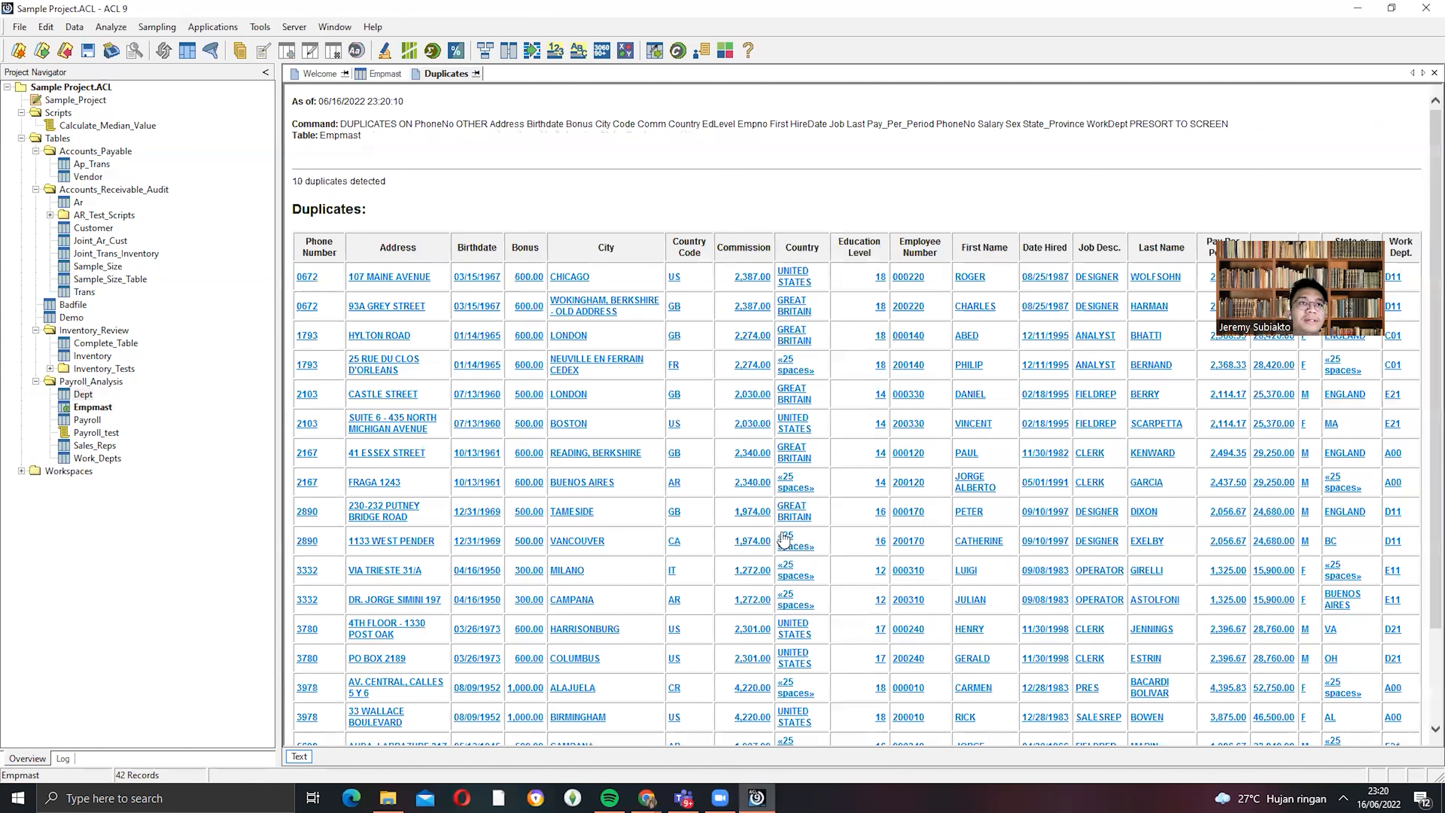
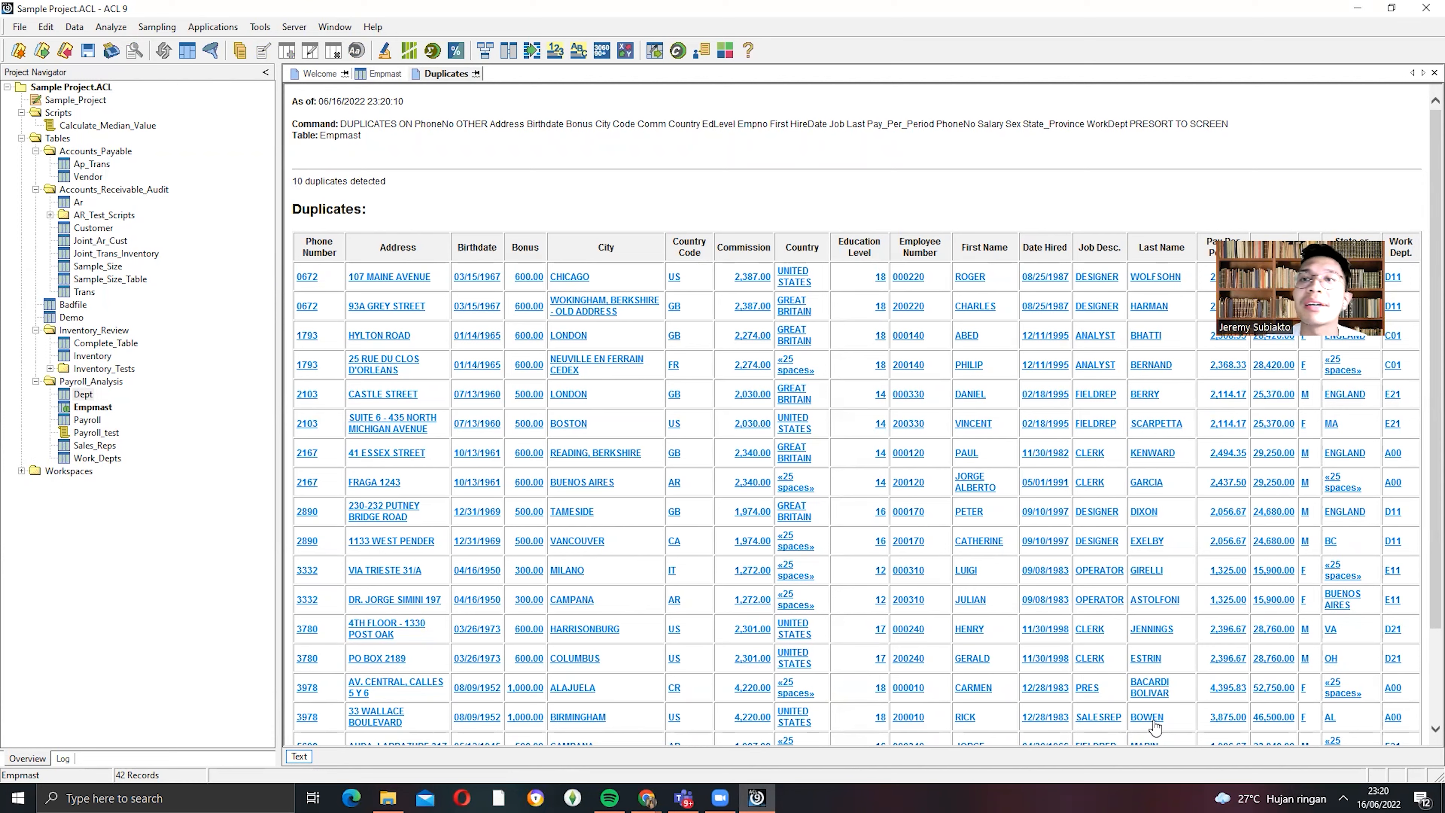
pyautogui.scroll(-2, 1411, 632)
pyautogui.click(1160, 129)
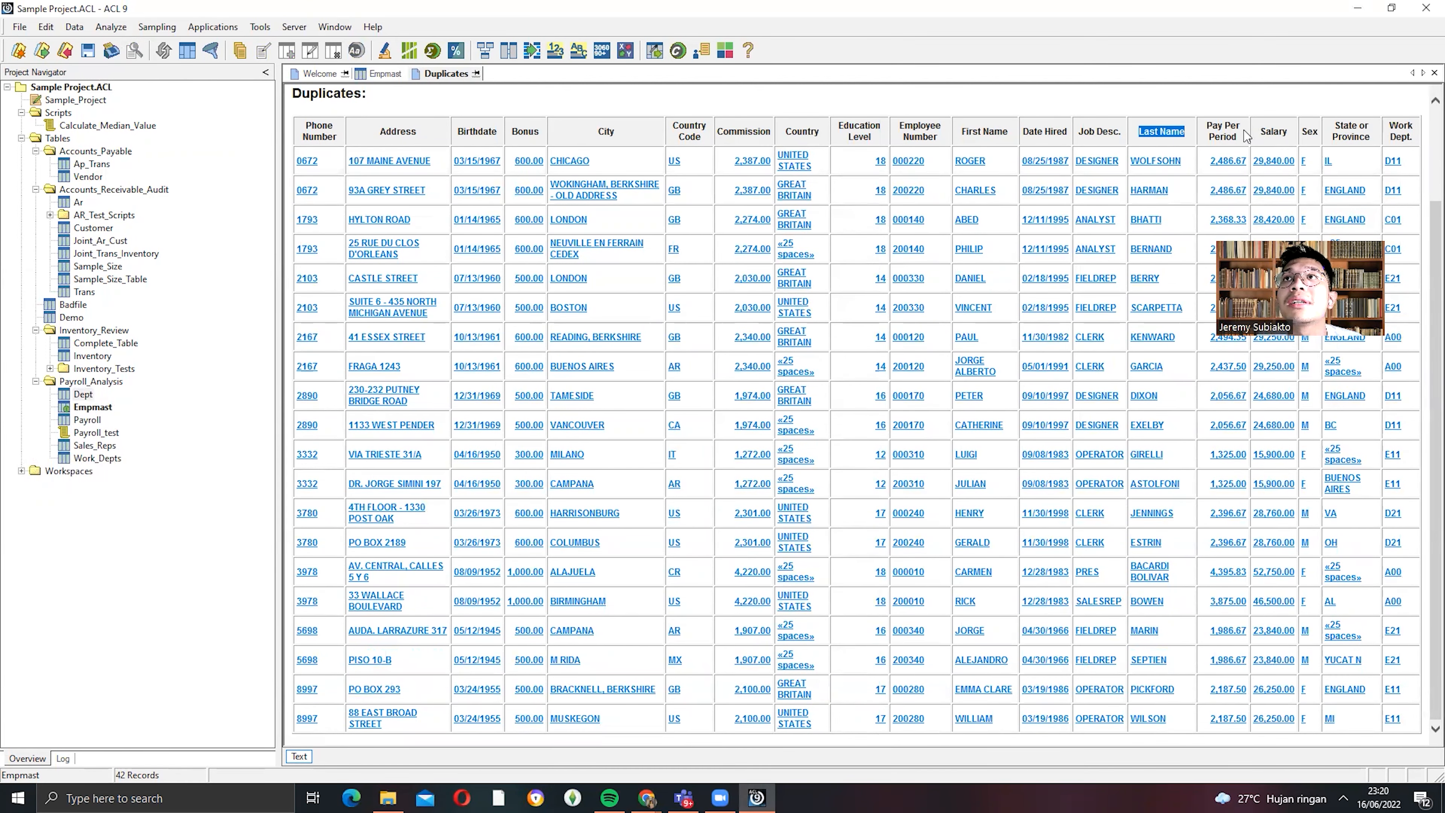
pyautogui.moveTo(728, 130); pyautogui.dragTo(765, 131)
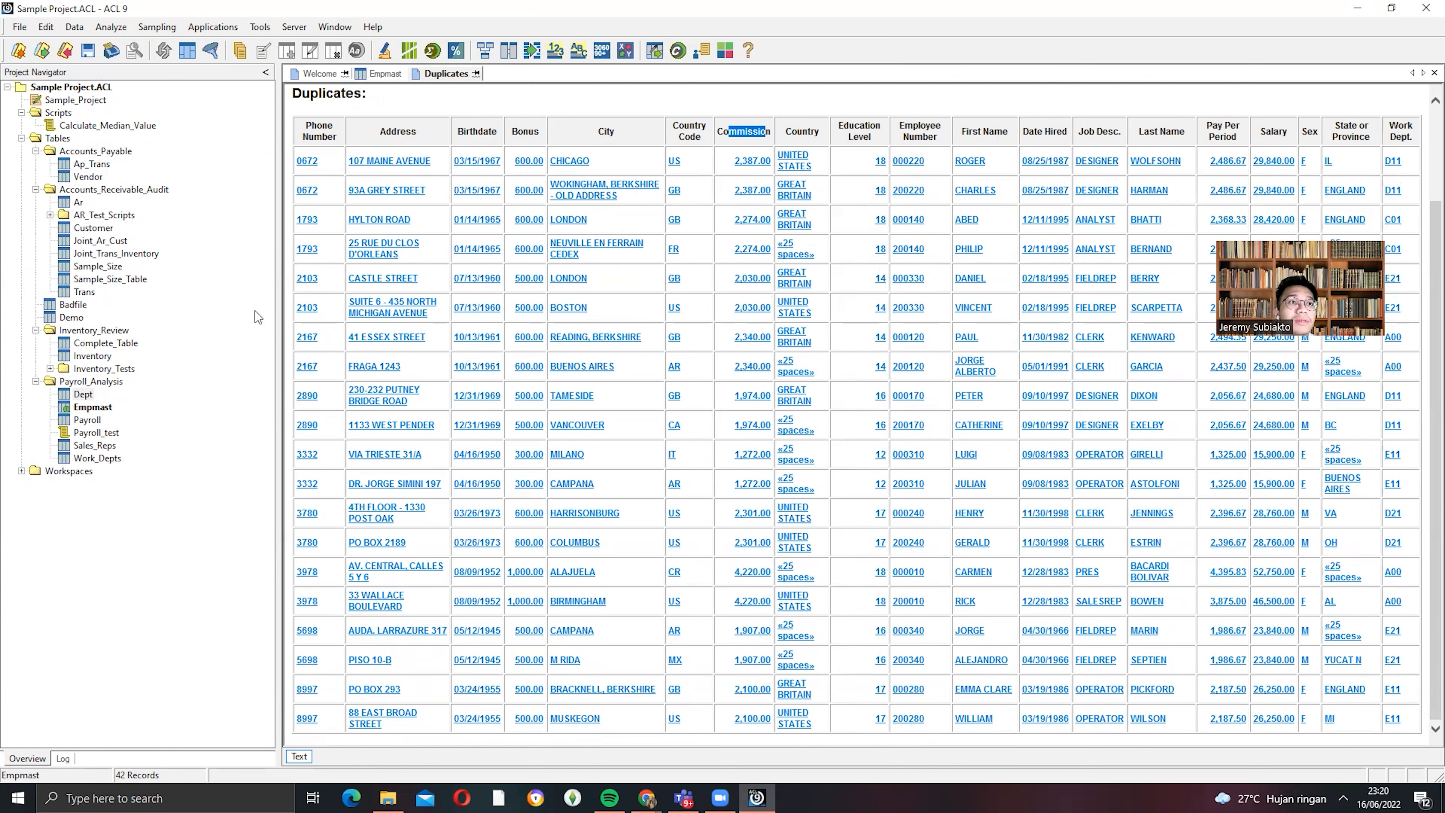
# - Open the Payroll table from Payroll_Analysis and start a table join with Empmast as the secondary table
pyautogui.doubleClick(86, 420)
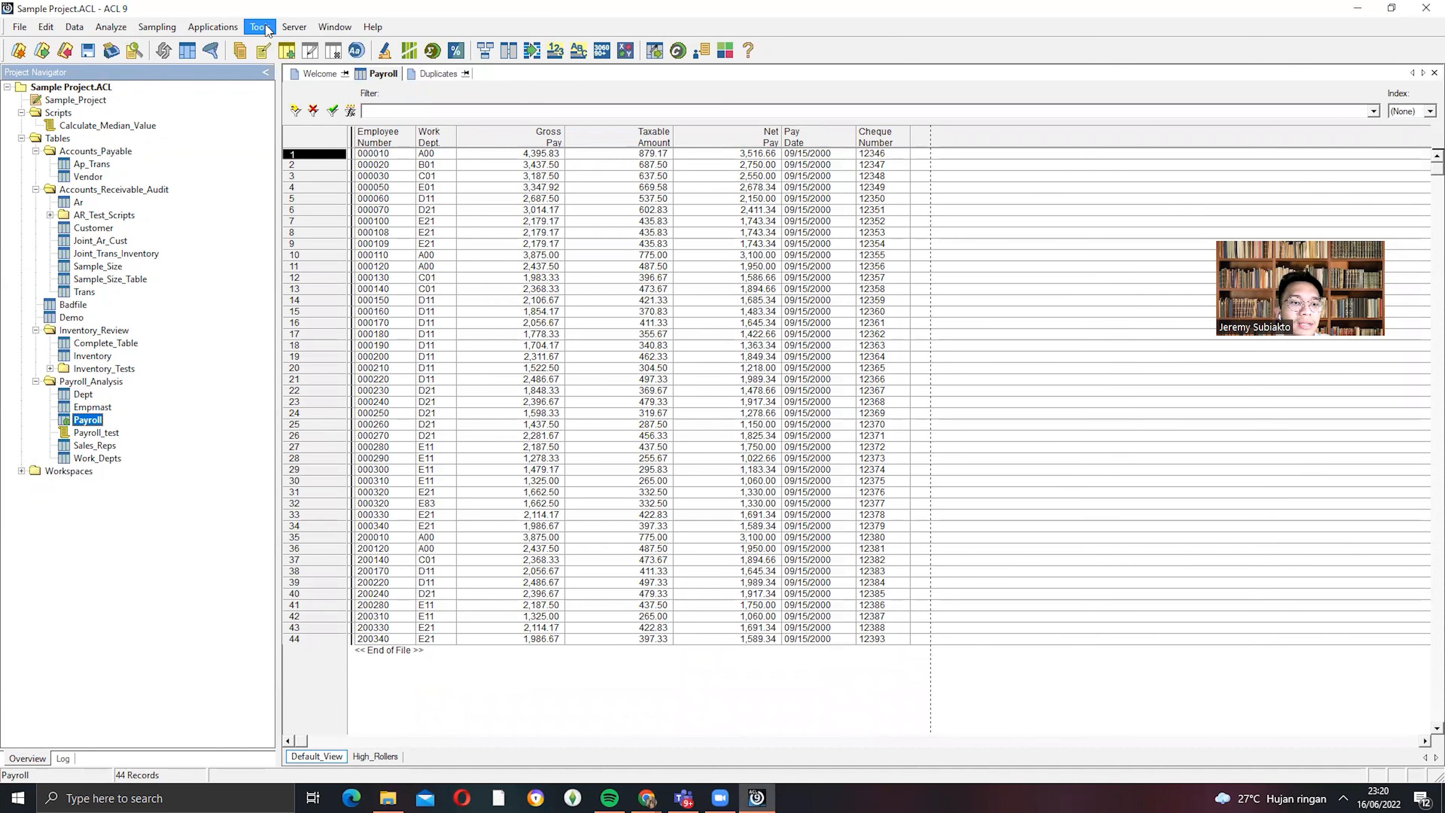
pyautogui.click(75, 29)
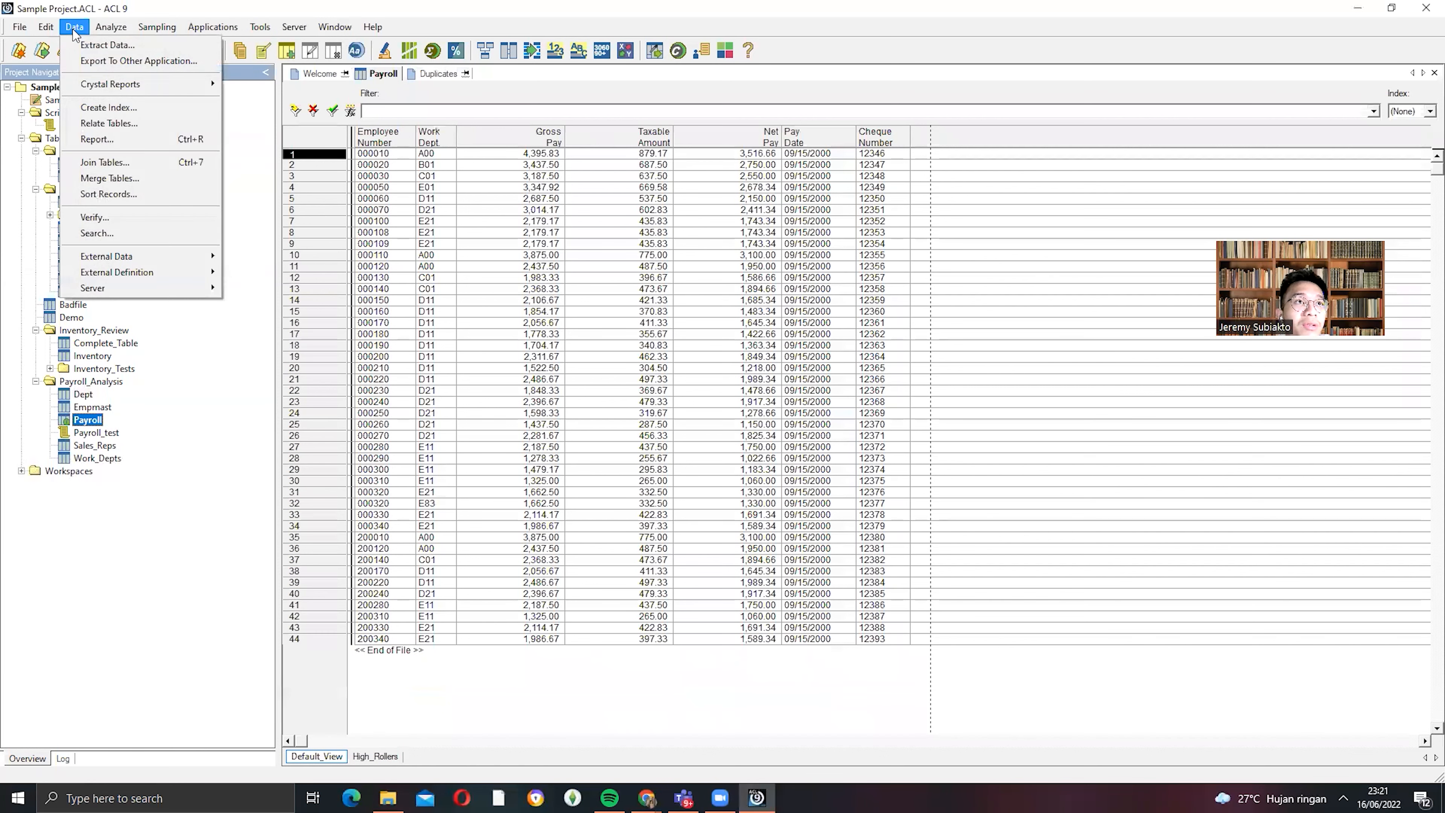
pyautogui.click(102, 163)
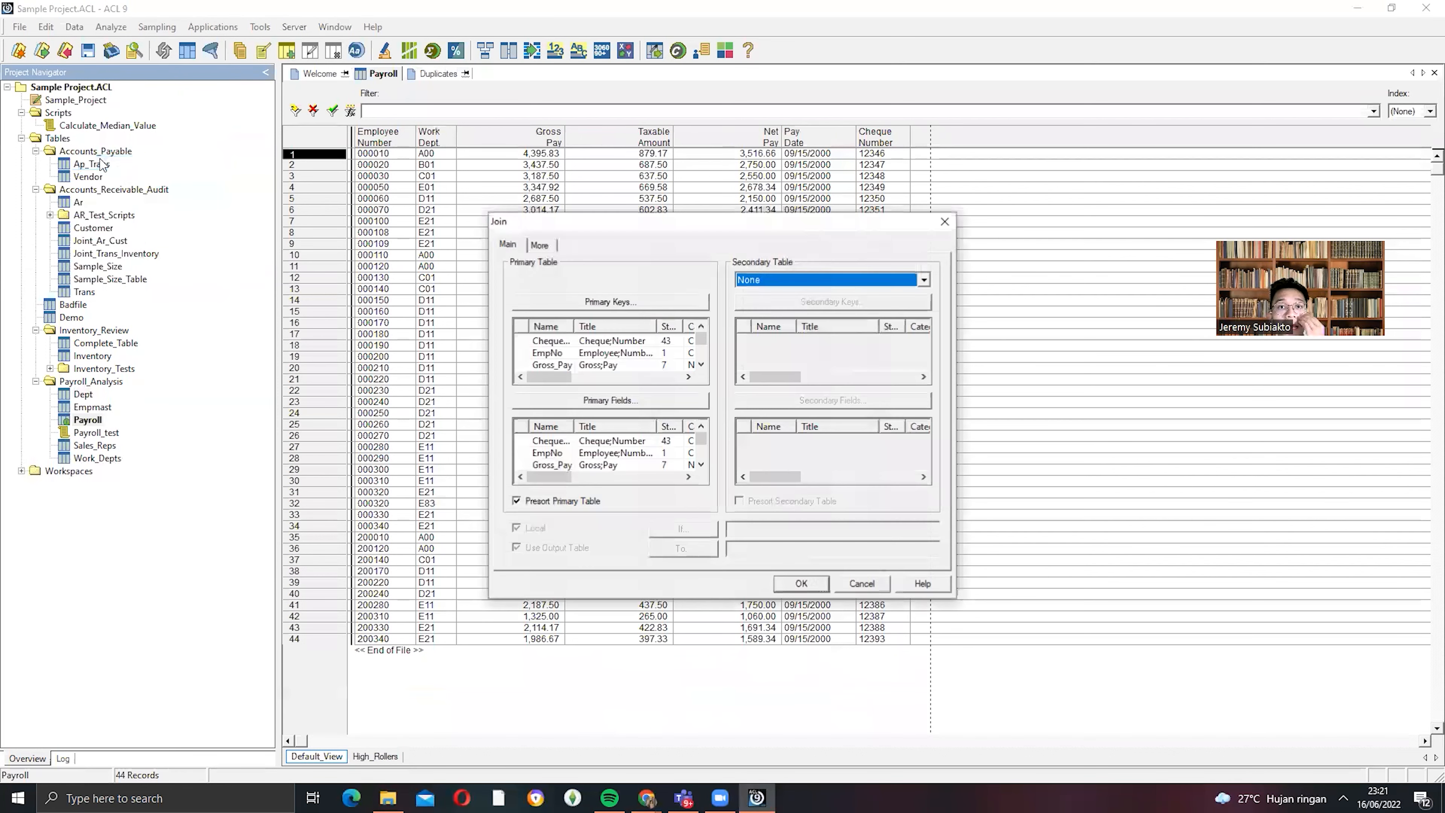
pyautogui.click(754, 285)
pyautogui.scroll(-5, 772, 359)
pyautogui.scroll(3, 772, 359)
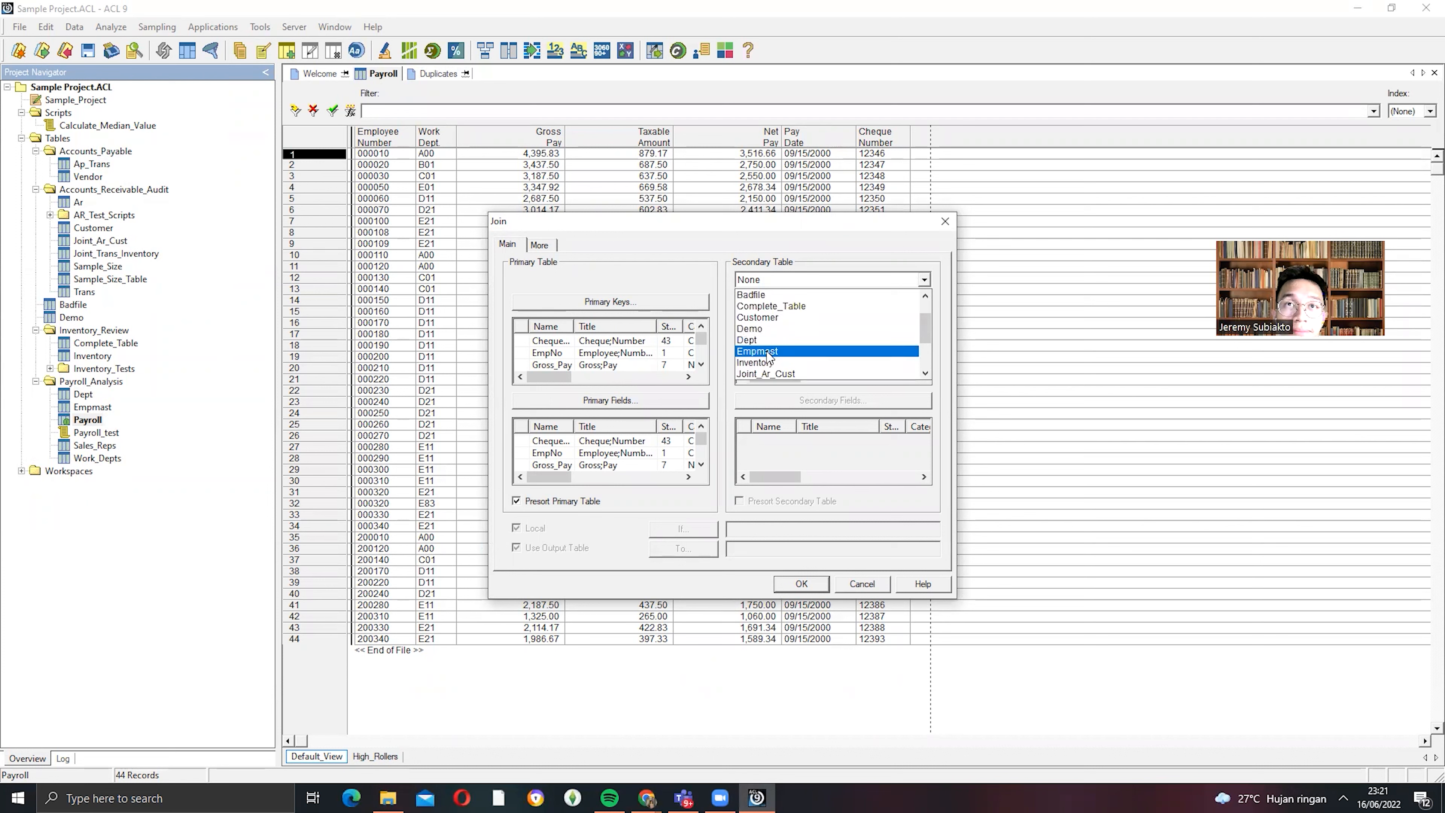
pyautogui.click(762, 358)
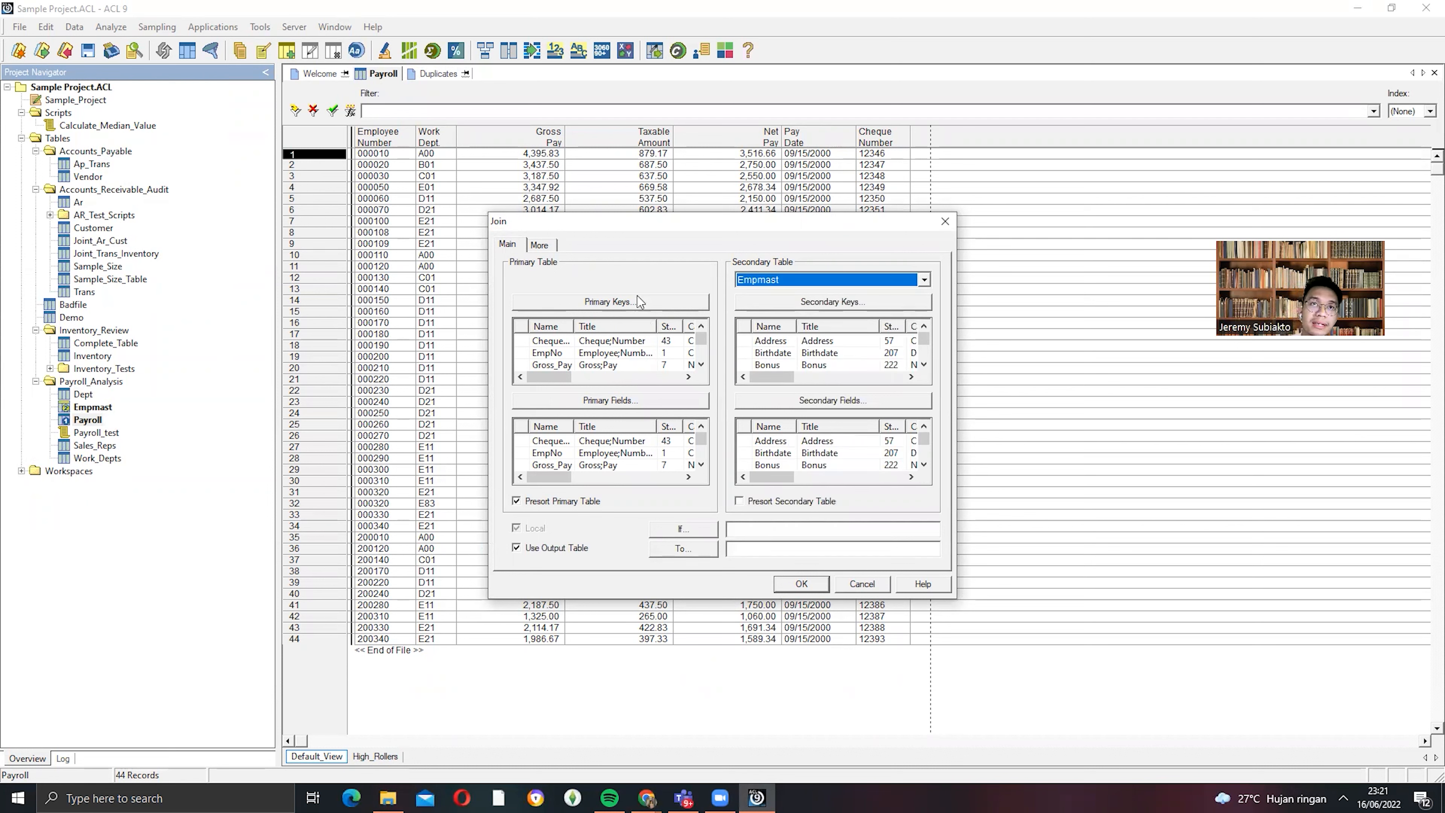
# - Use the employee number as the join key, EmpNo for Payroll and Empno for Empmast
pyautogui.click(638, 302)
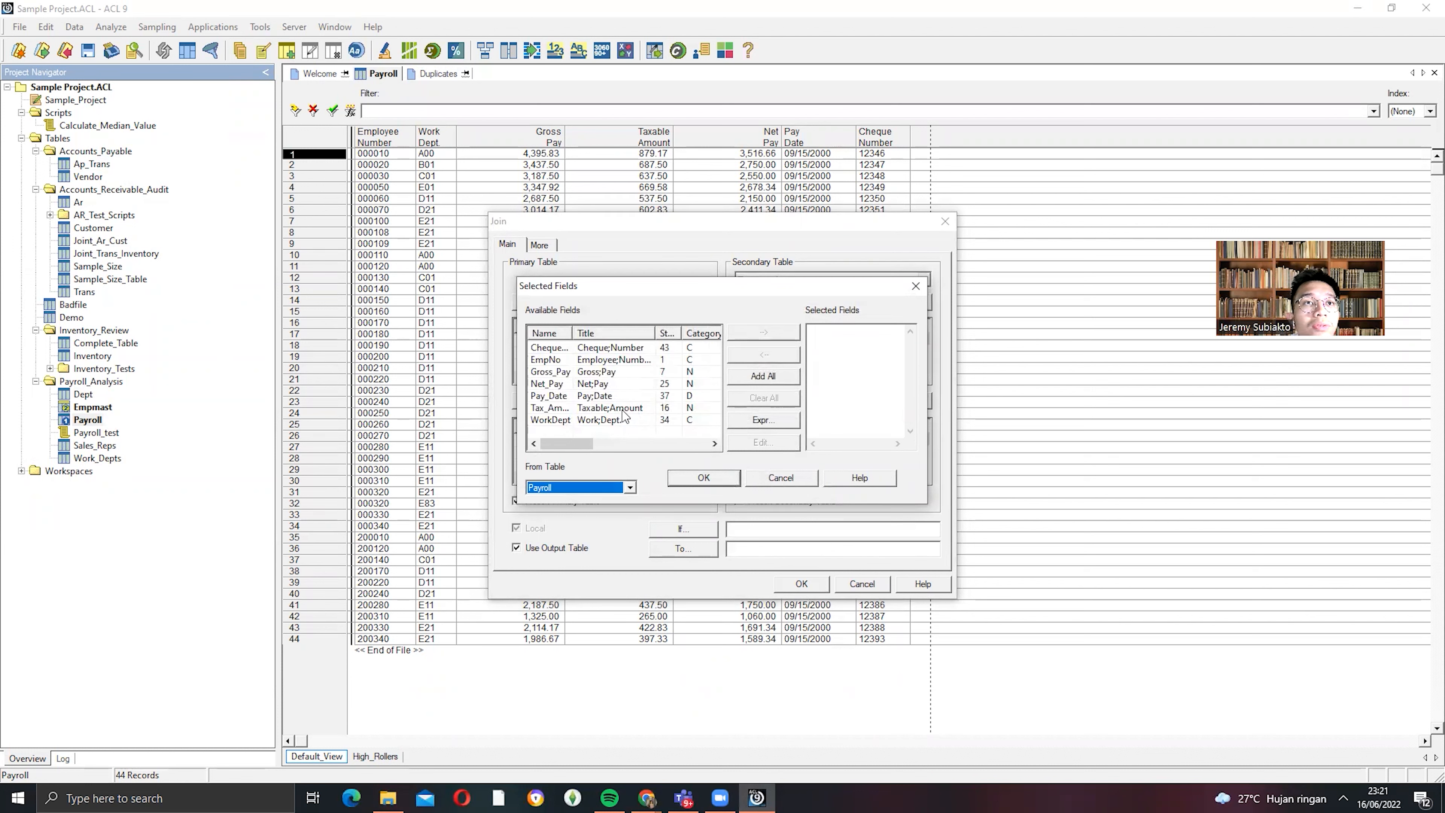
pyautogui.doubleClick(617, 359)
pyautogui.click(689, 477)
pyautogui.click(788, 304)
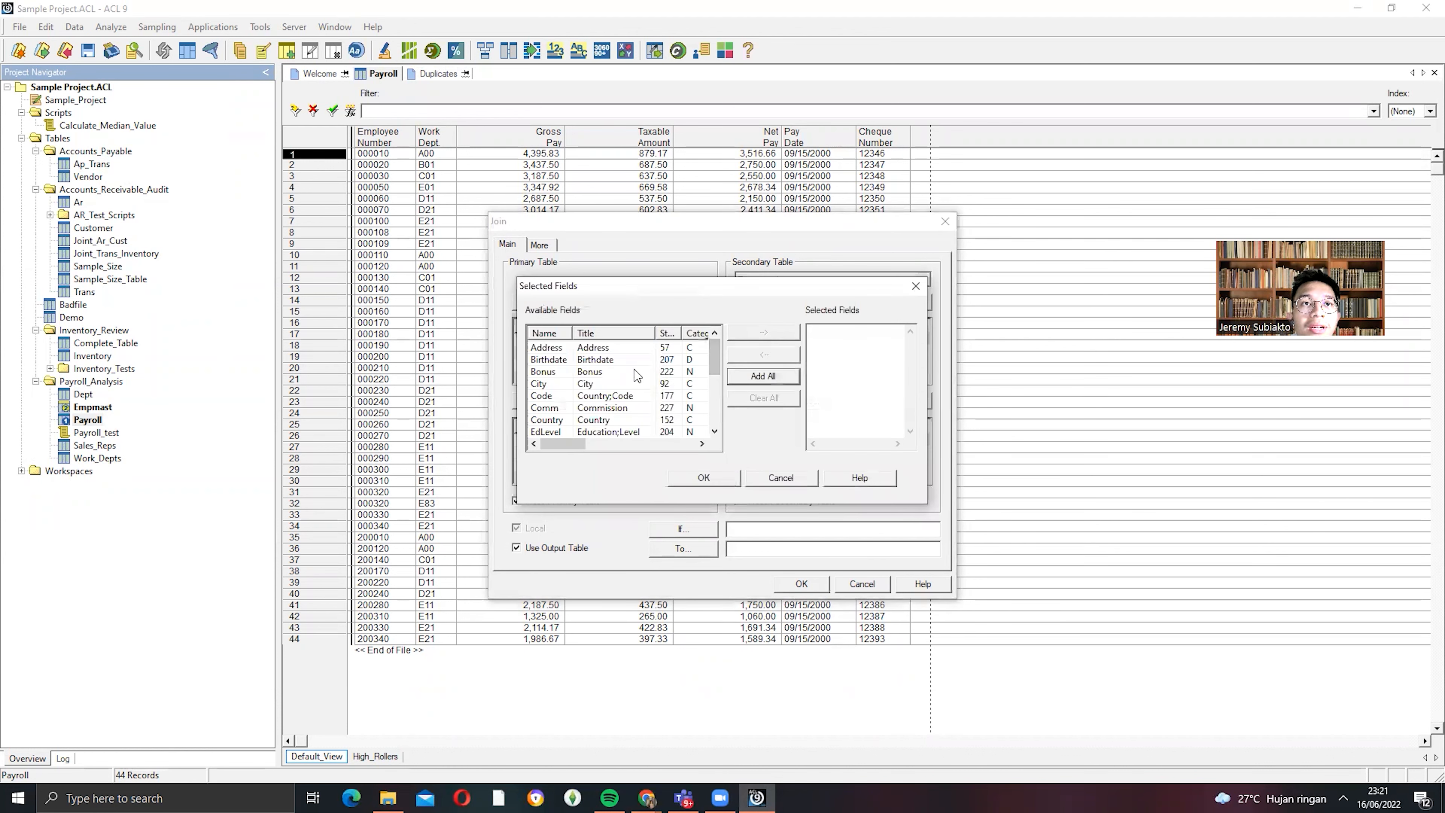
pyautogui.scroll(-2, 633, 427)
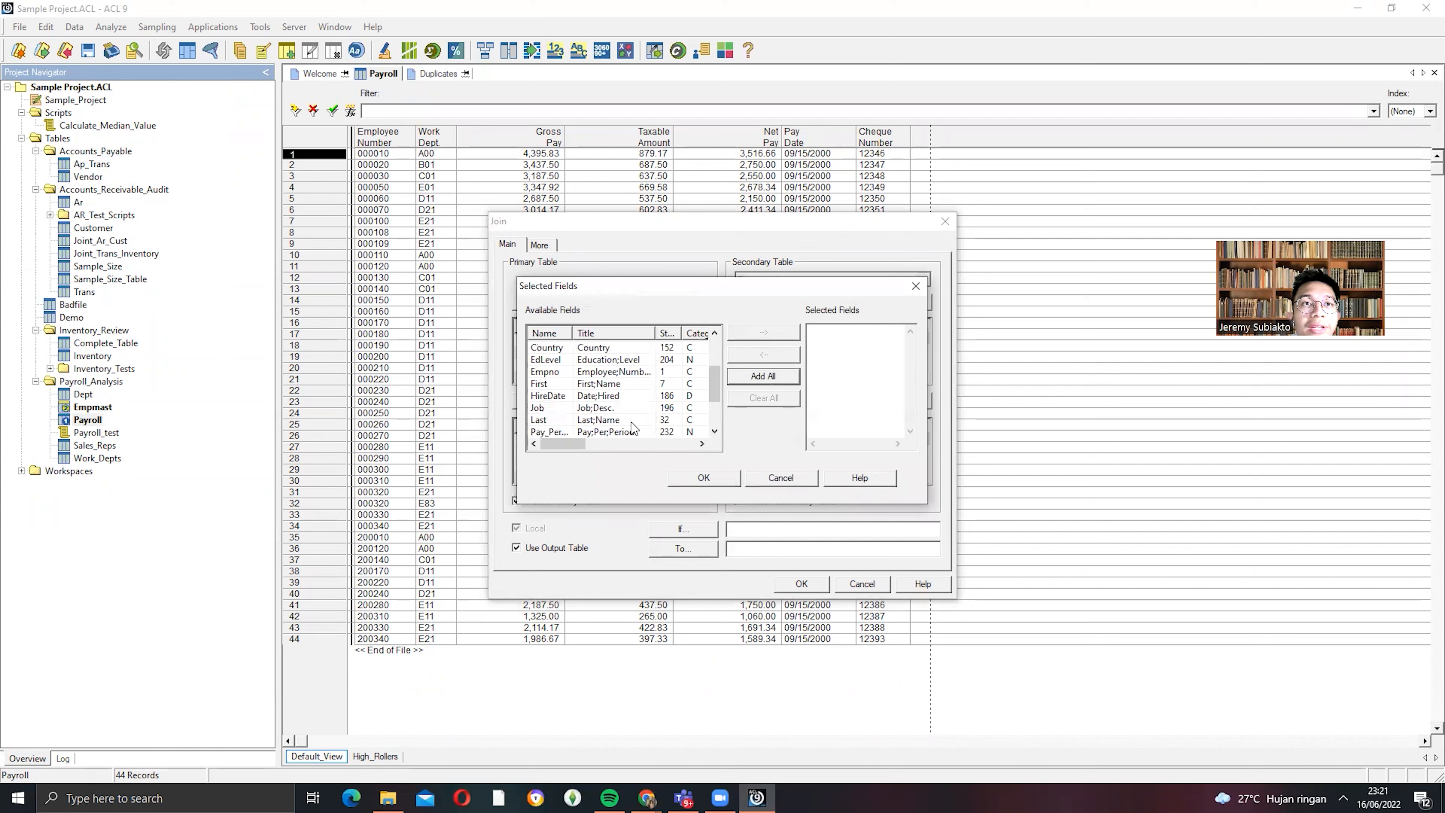
pyautogui.doubleClick(636, 372)
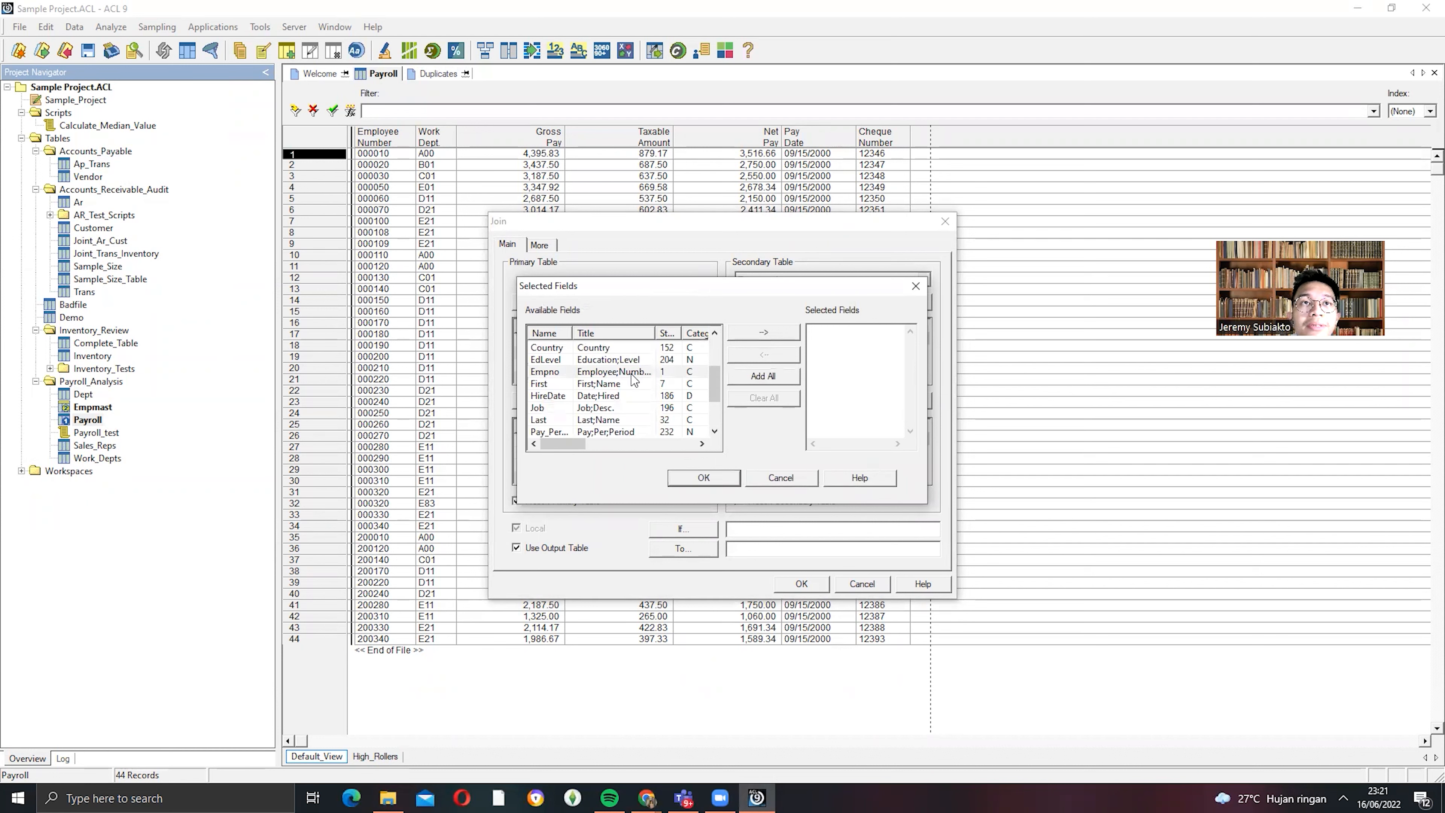
pyautogui.click(694, 479)
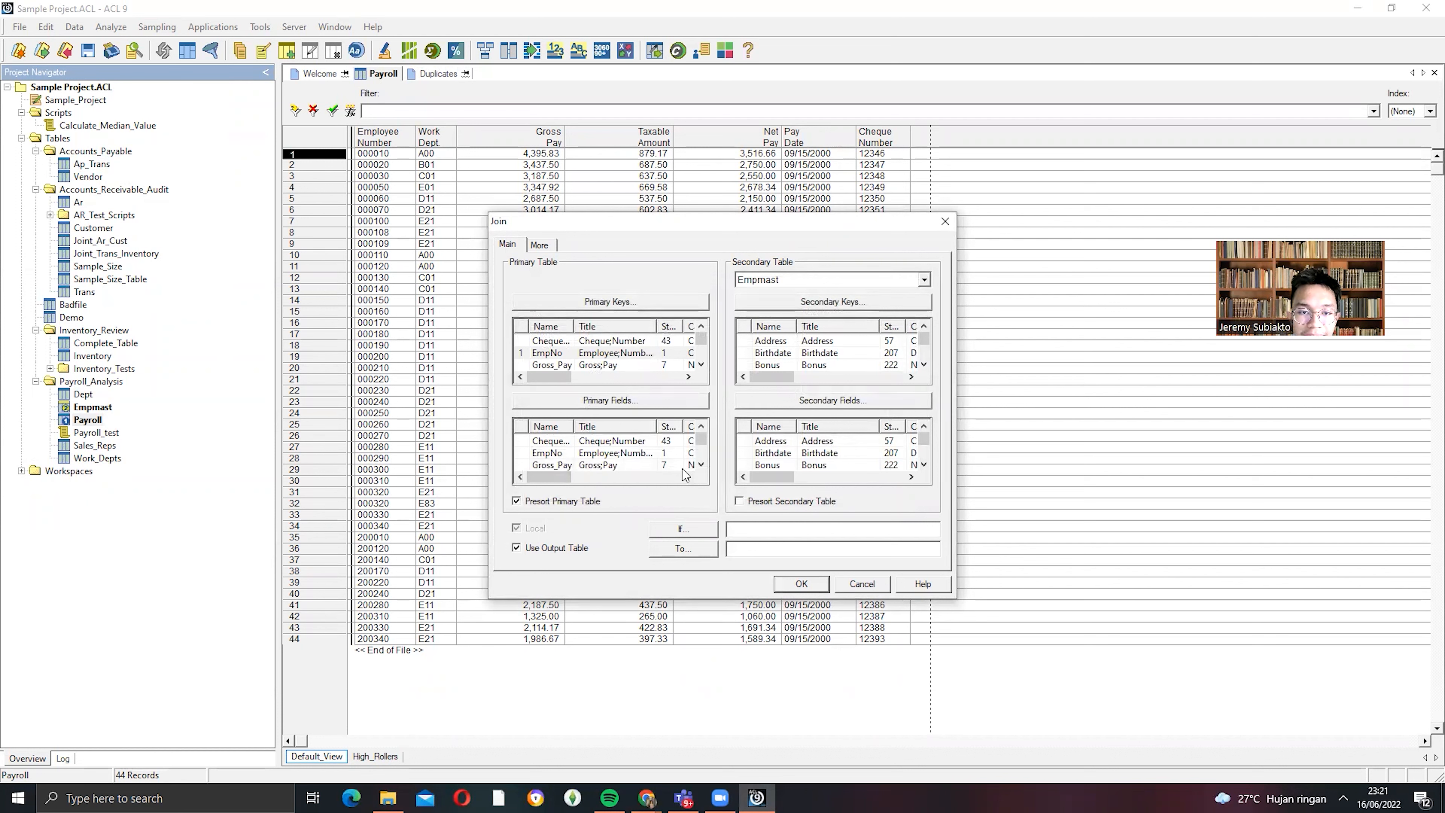
# - Include Cheque_No and EmpNo as the primary fields of the join
pyautogui.click(641, 401)
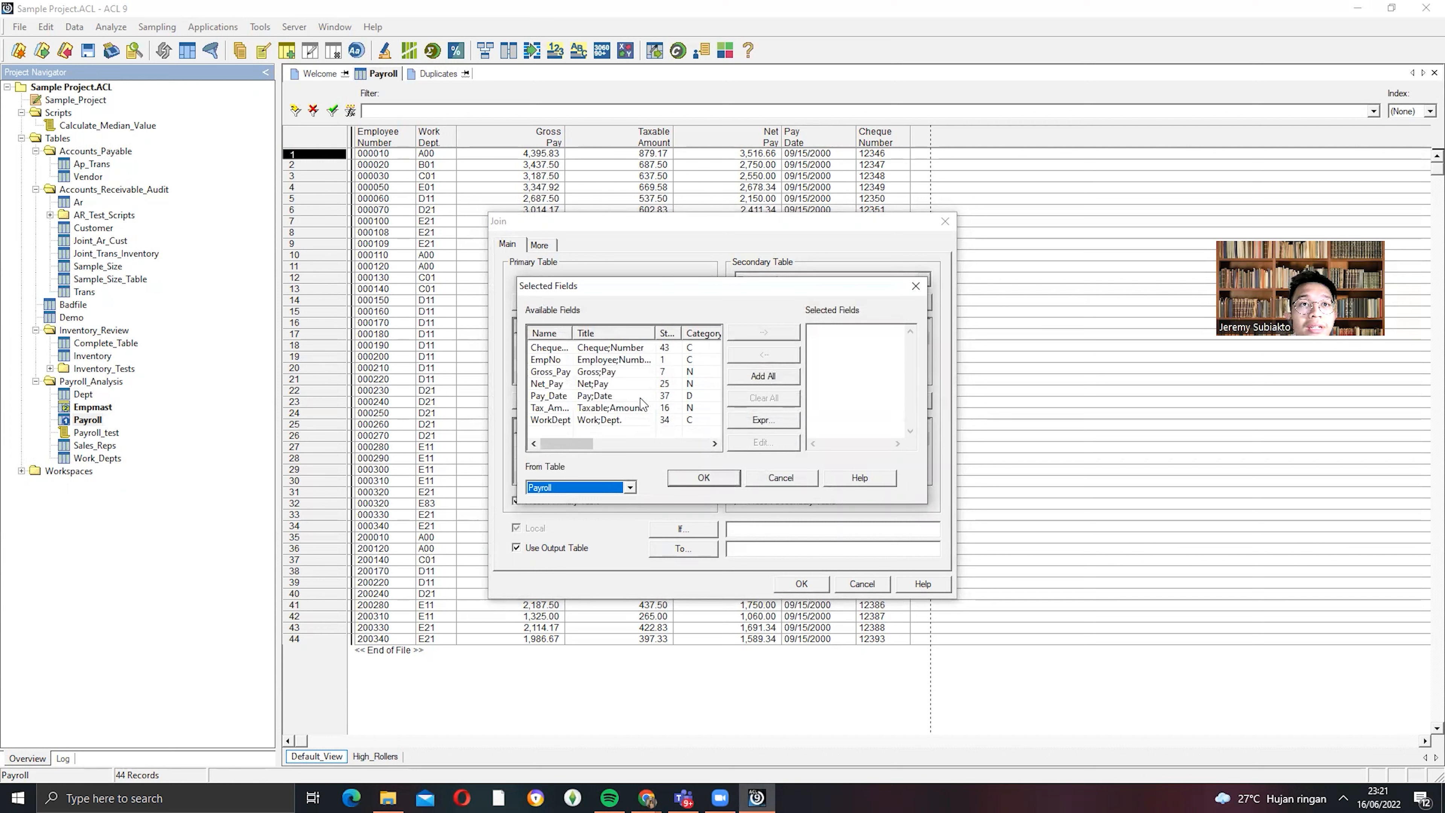
pyautogui.doubleClick(609, 348)
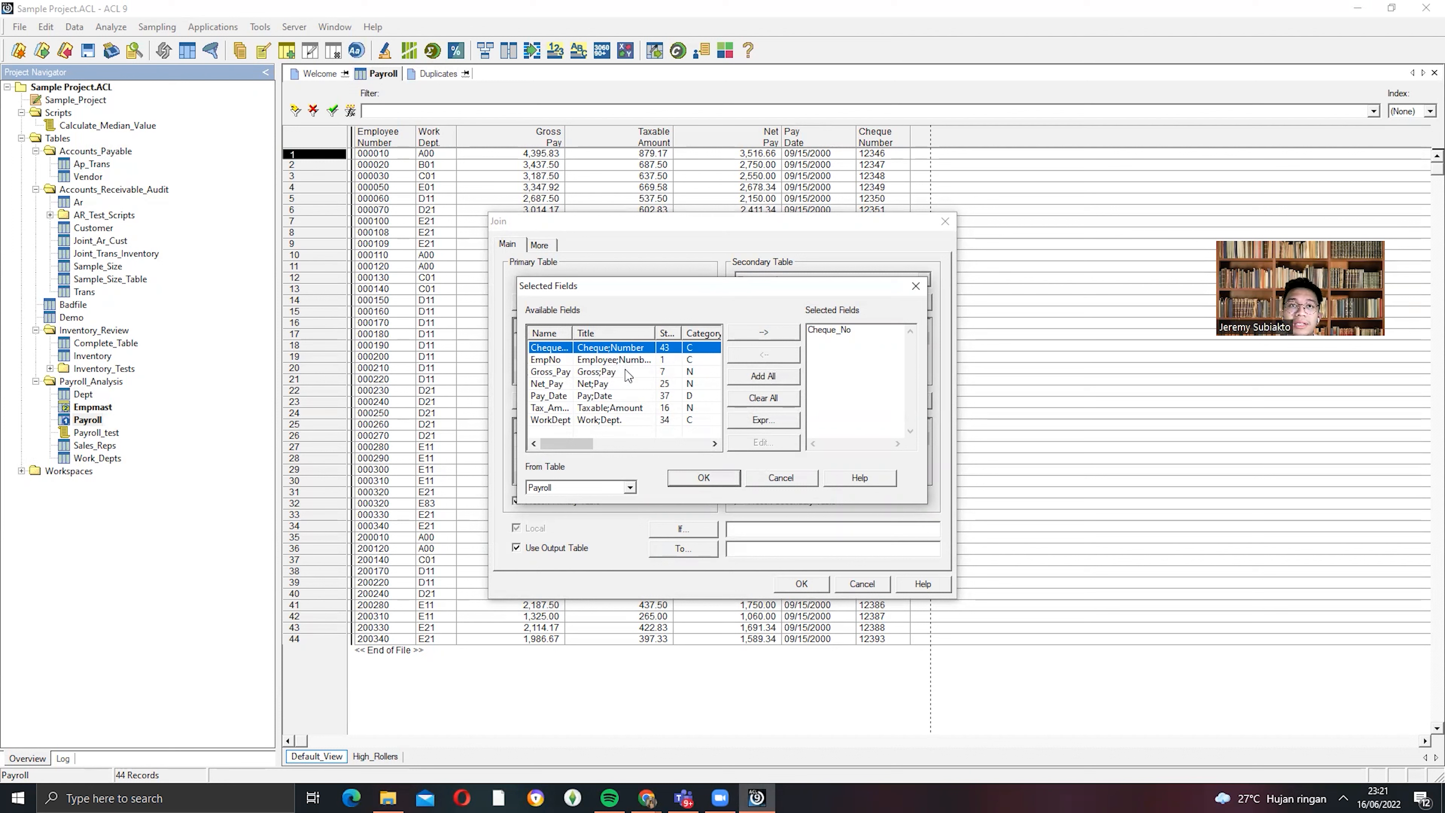
pyautogui.doubleClick(617, 361)
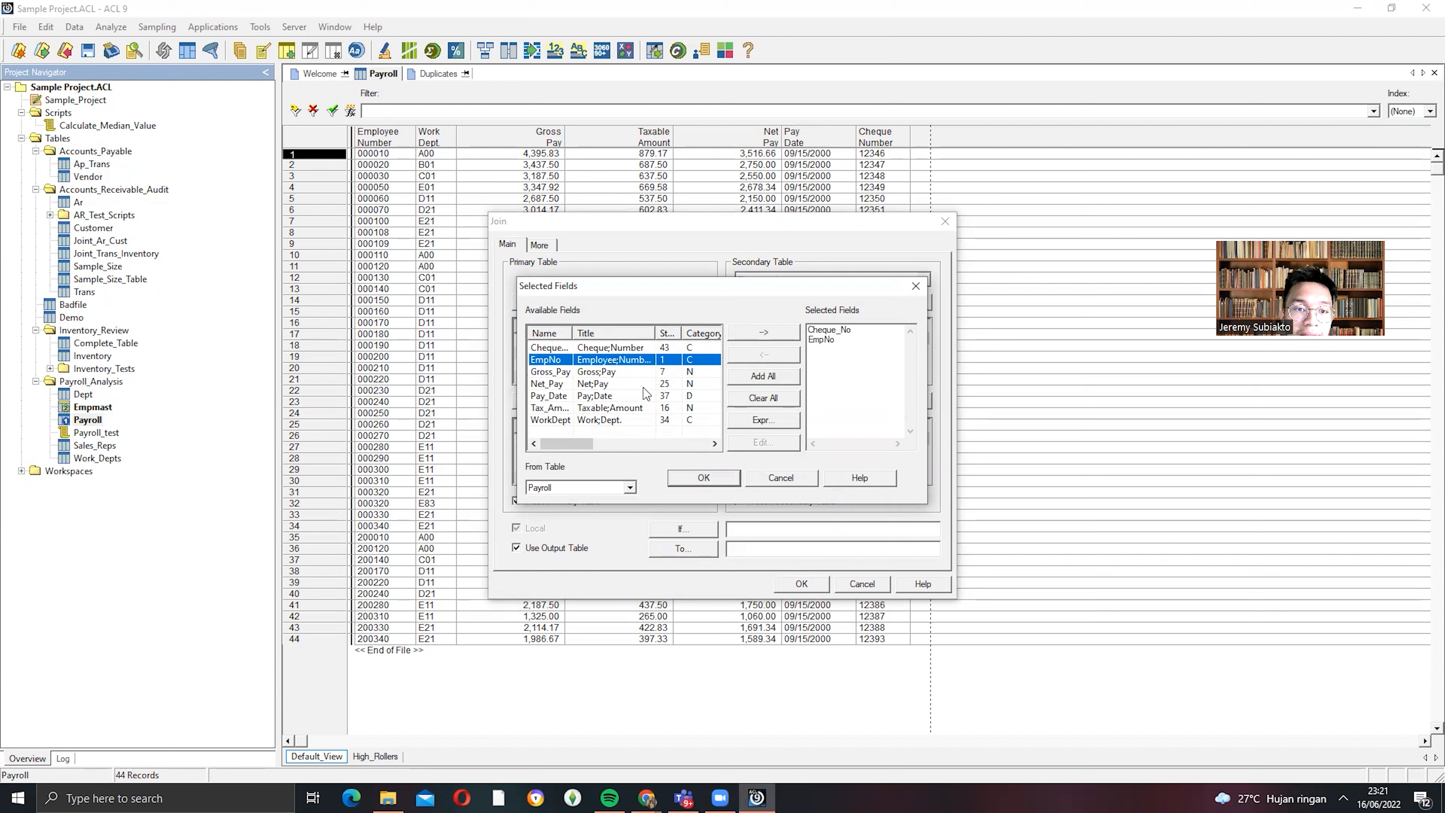
pyautogui.click(704, 478)
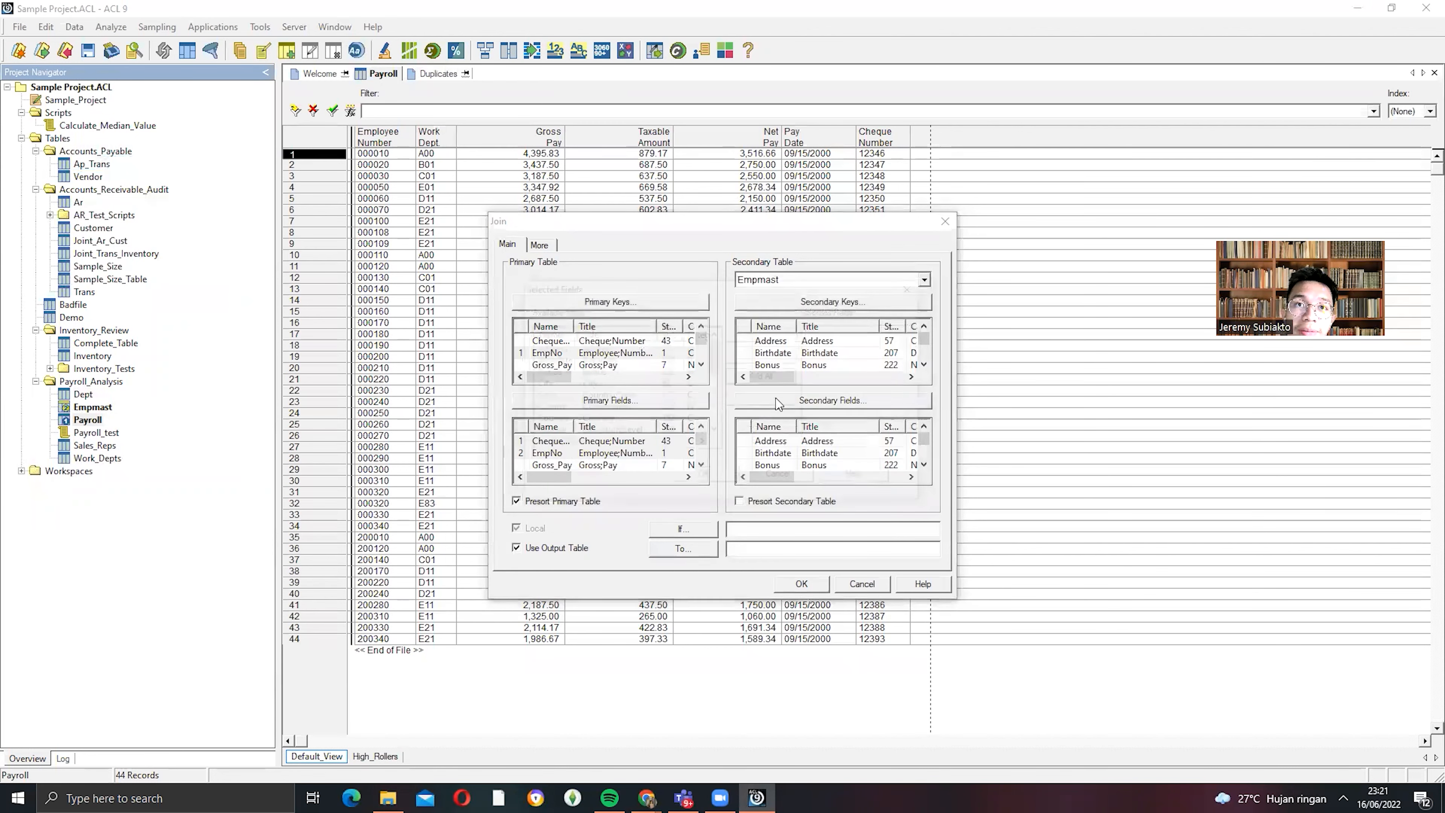
# - Include all Empmast fields as the secondary fields of the join and check the selected list
pyautogui.click(776, 399)
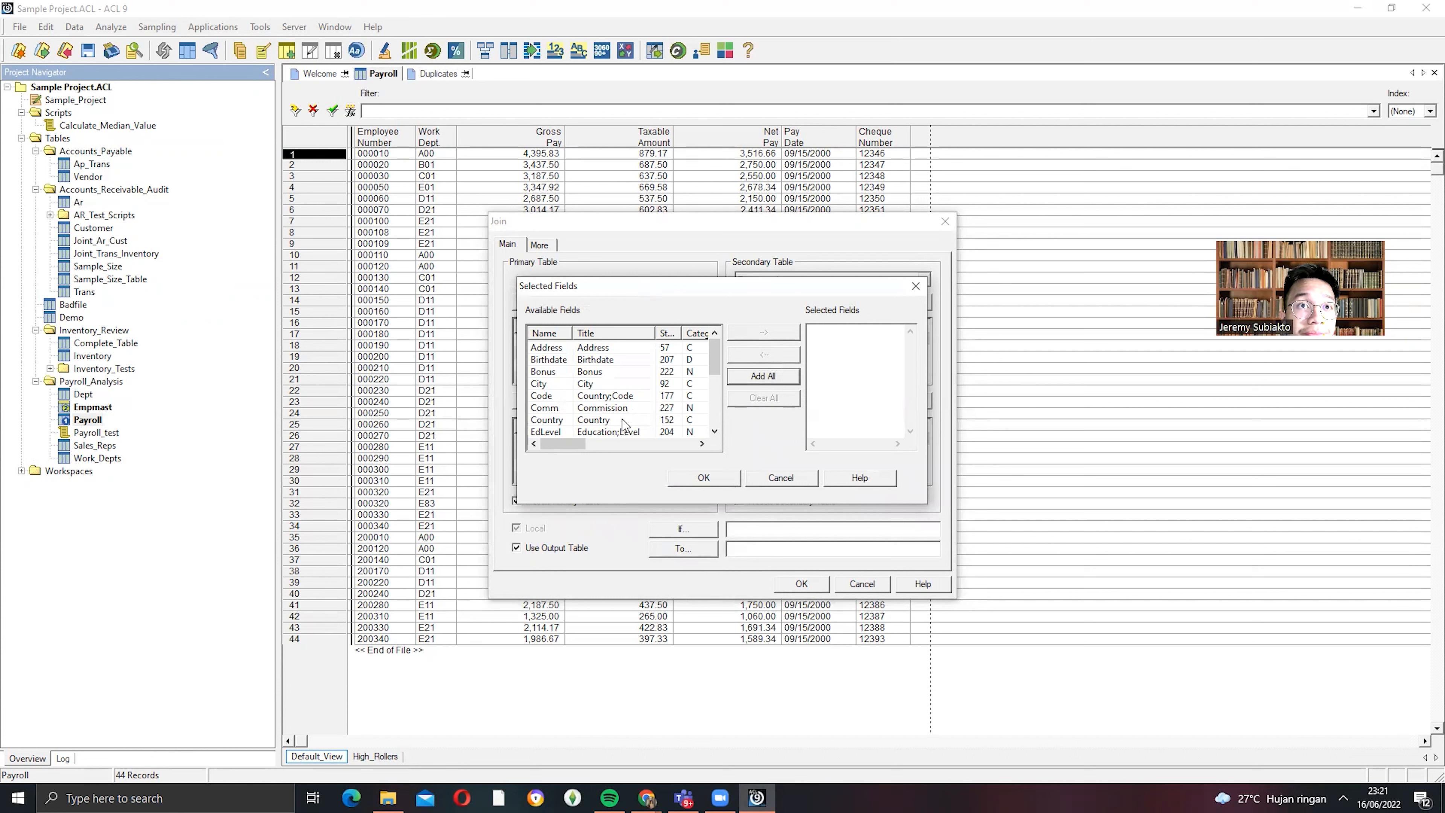
pyautogui.scroll(-1, 624, 429)
pyautogui.scroll(-3, 625, 429)
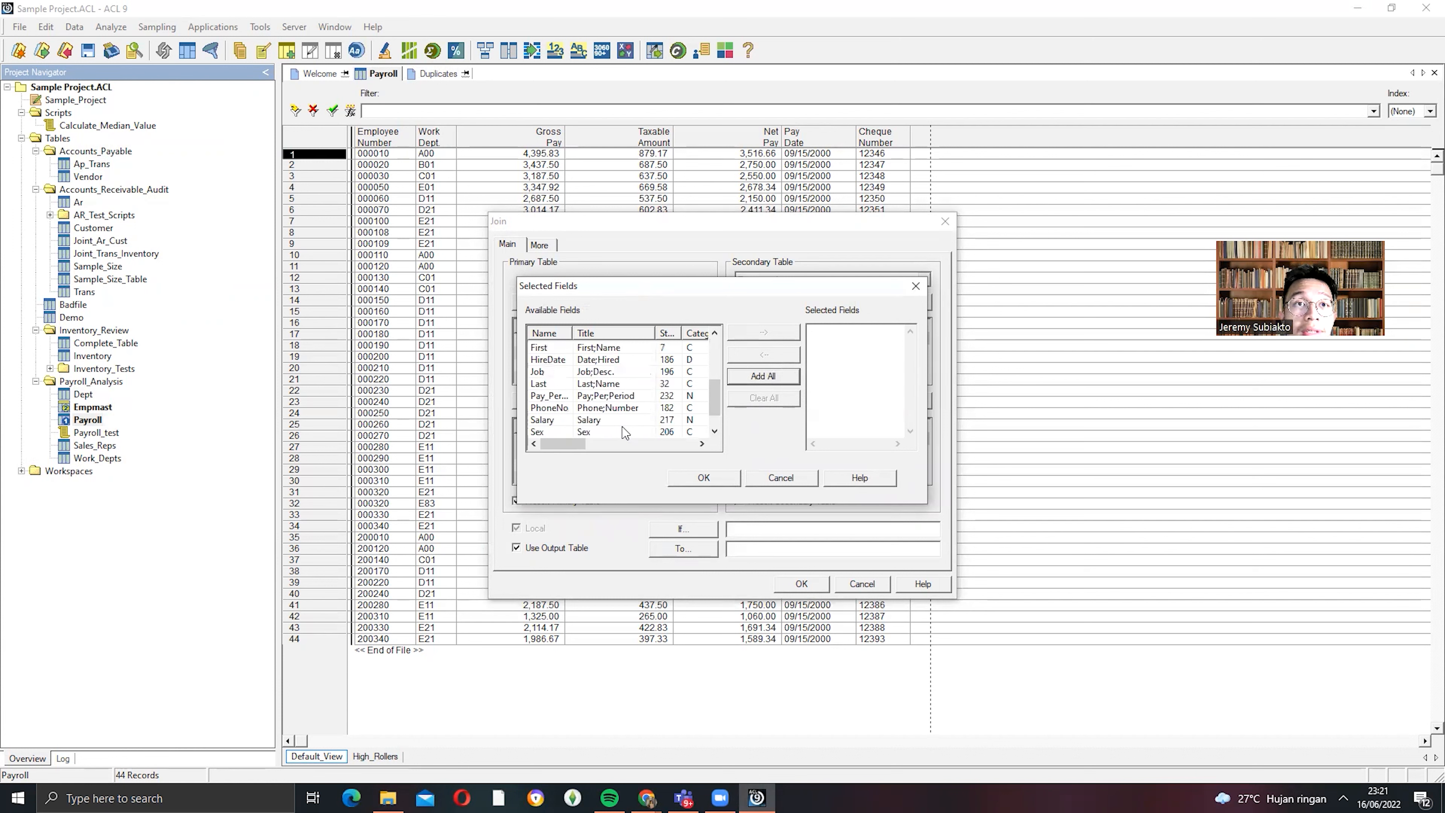
pyautogui.scroll(2, 596, 414)
pyautogui.scroll(-2, 609, 420)
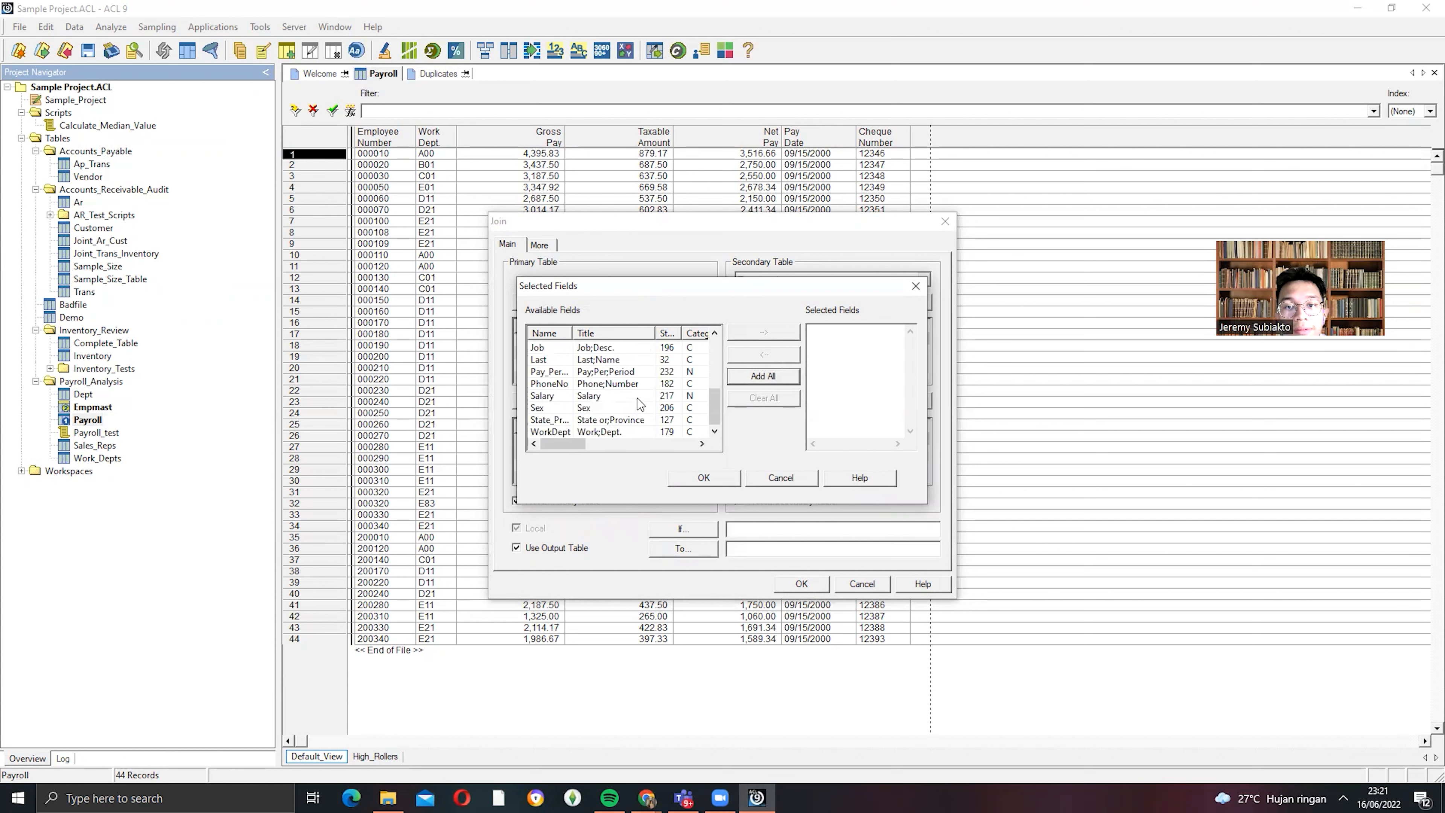
pyautogui.click(761, 380)
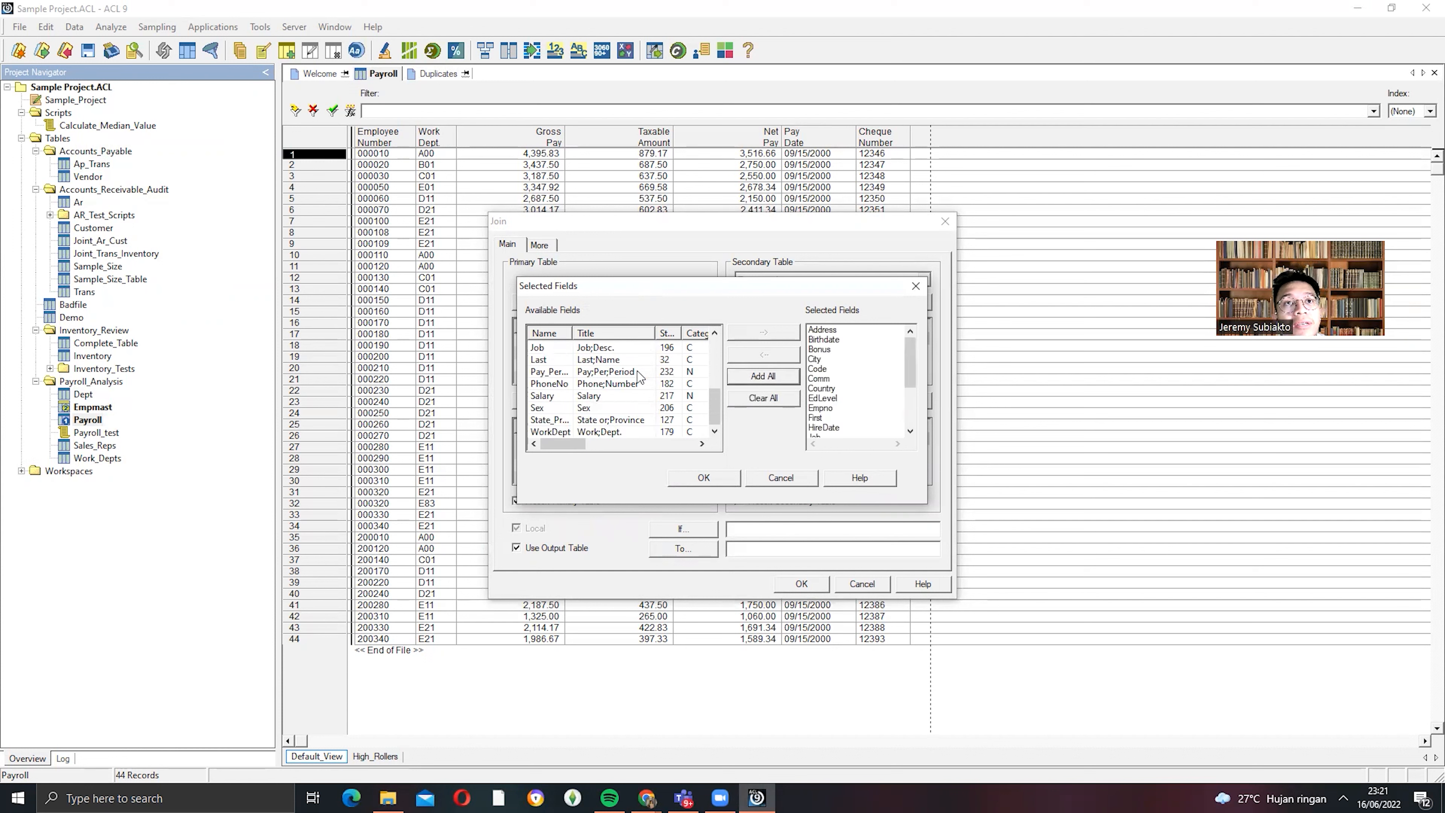
pyautogui.scroll(-1, 829, 388)
pyautogui.scroll(-2, 829, 388)
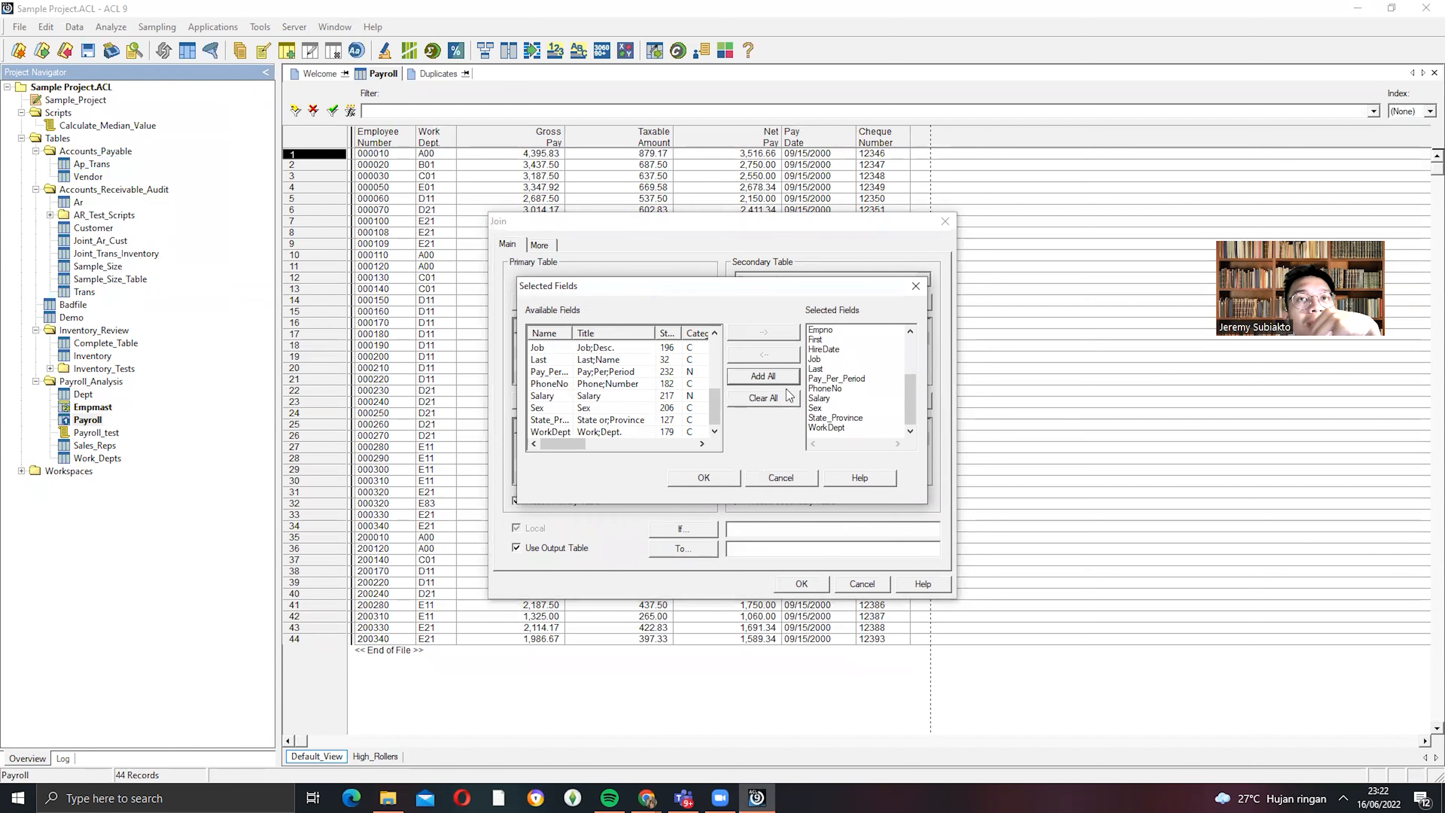
pyautogui.scroll(3, 840, 397)
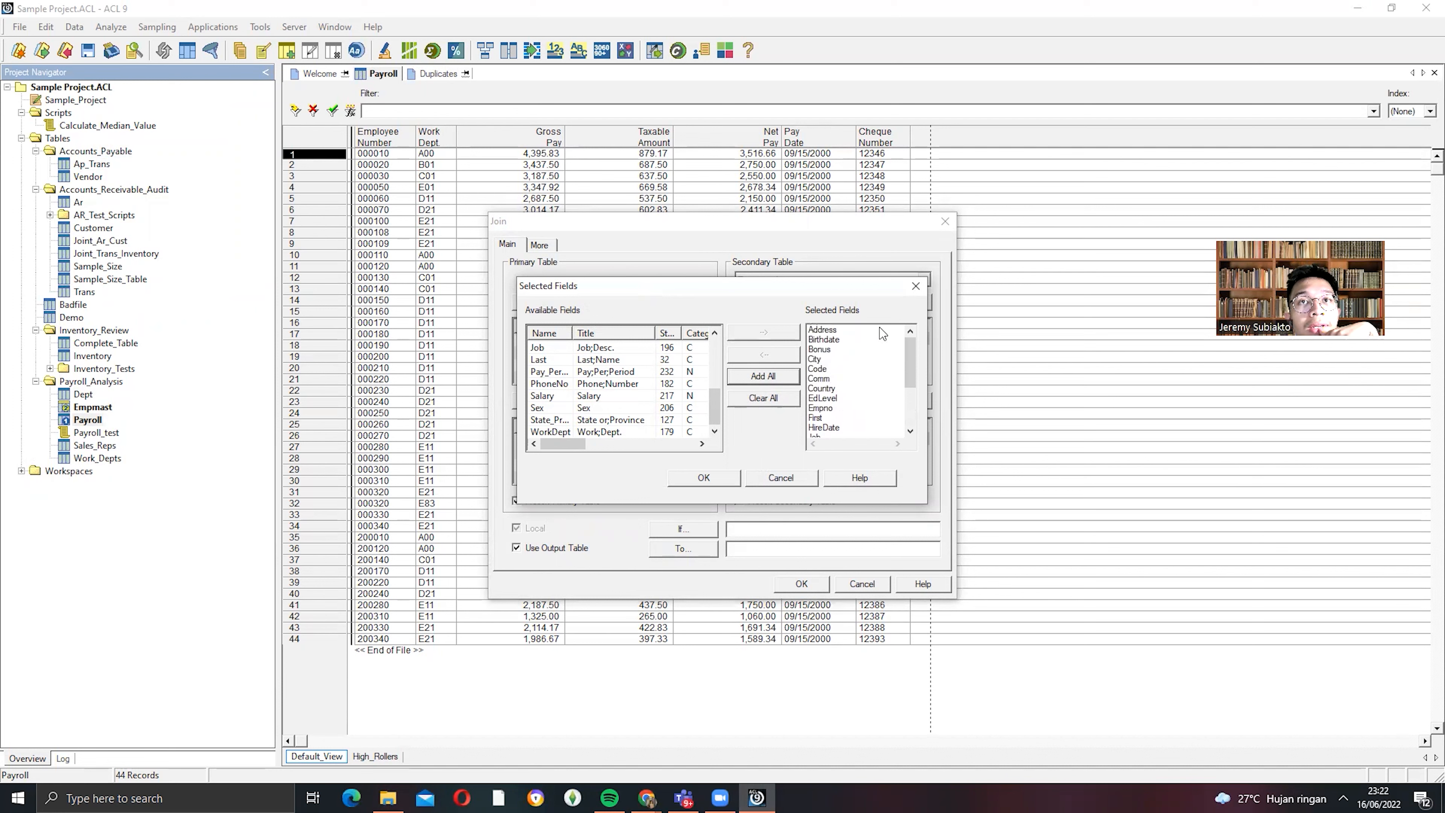
pyautogui.click(686, 478)
# - Presort the secondary table and name the join's output table Joint_Emp_Payroll
pyautogui.click(739, 501)
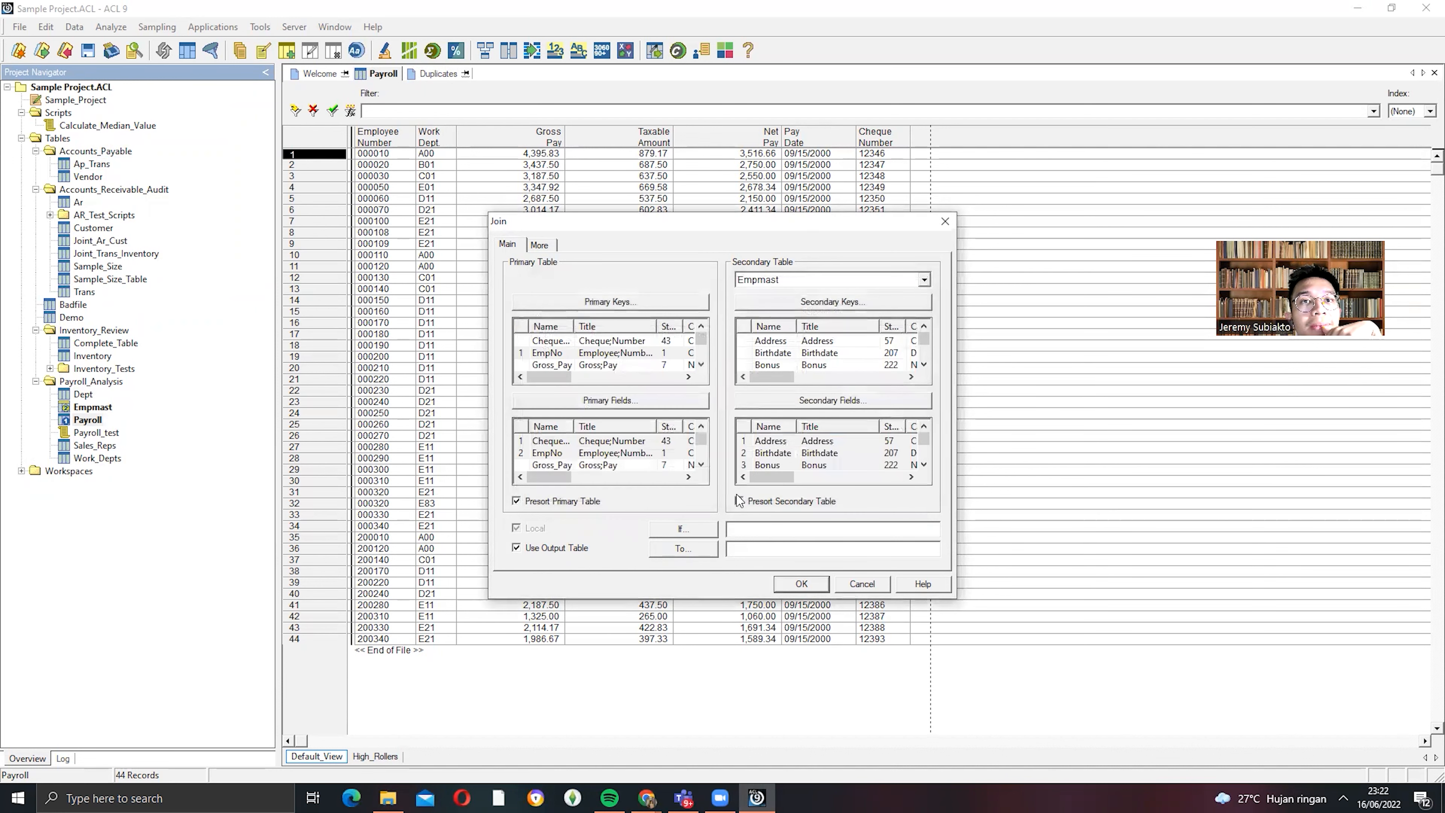
pyautogui.click(765, 546)
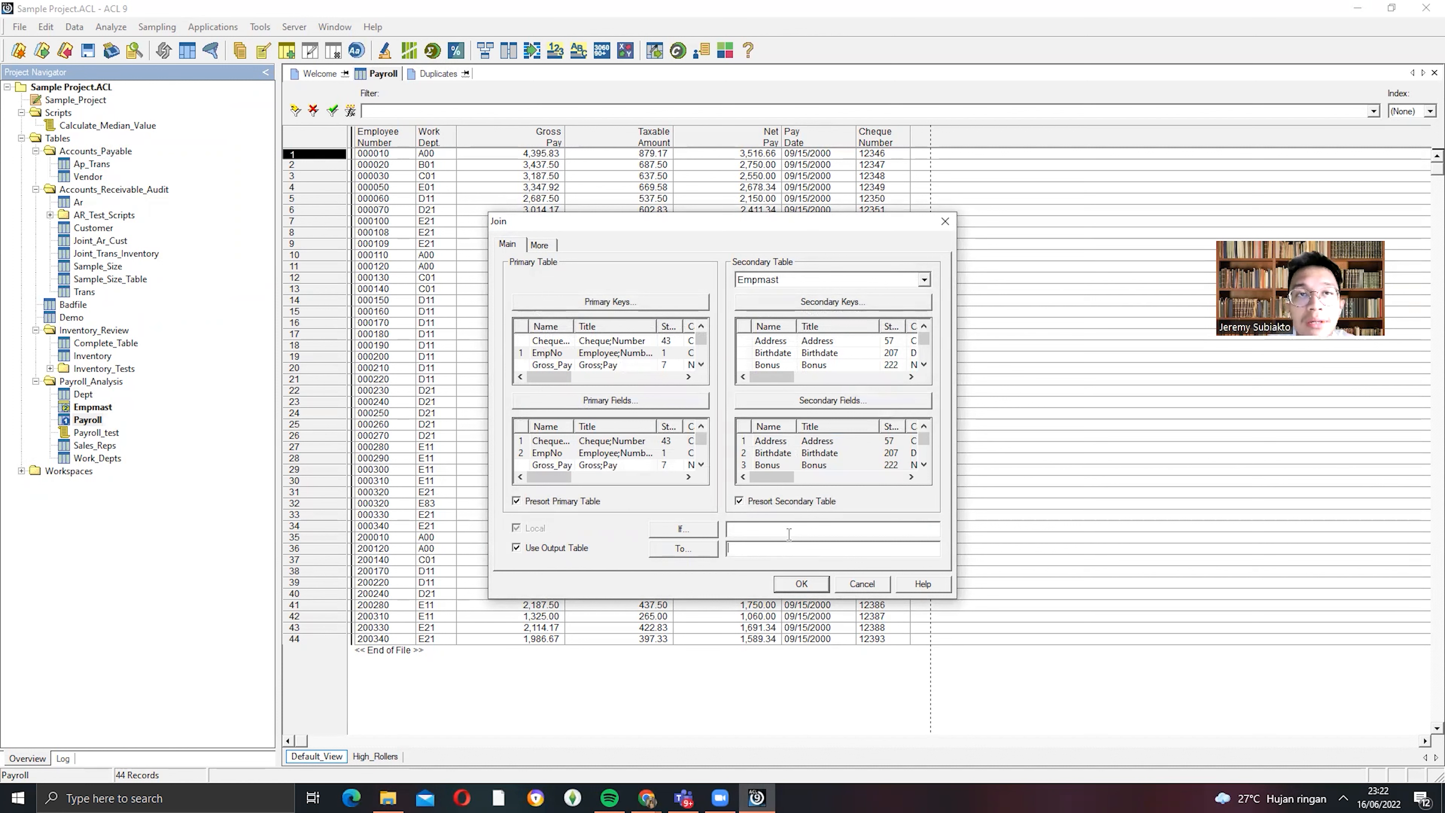
pyautogui.write('KP')
pyautogui.press('BackSpace')
pyautogui.write('Joint')
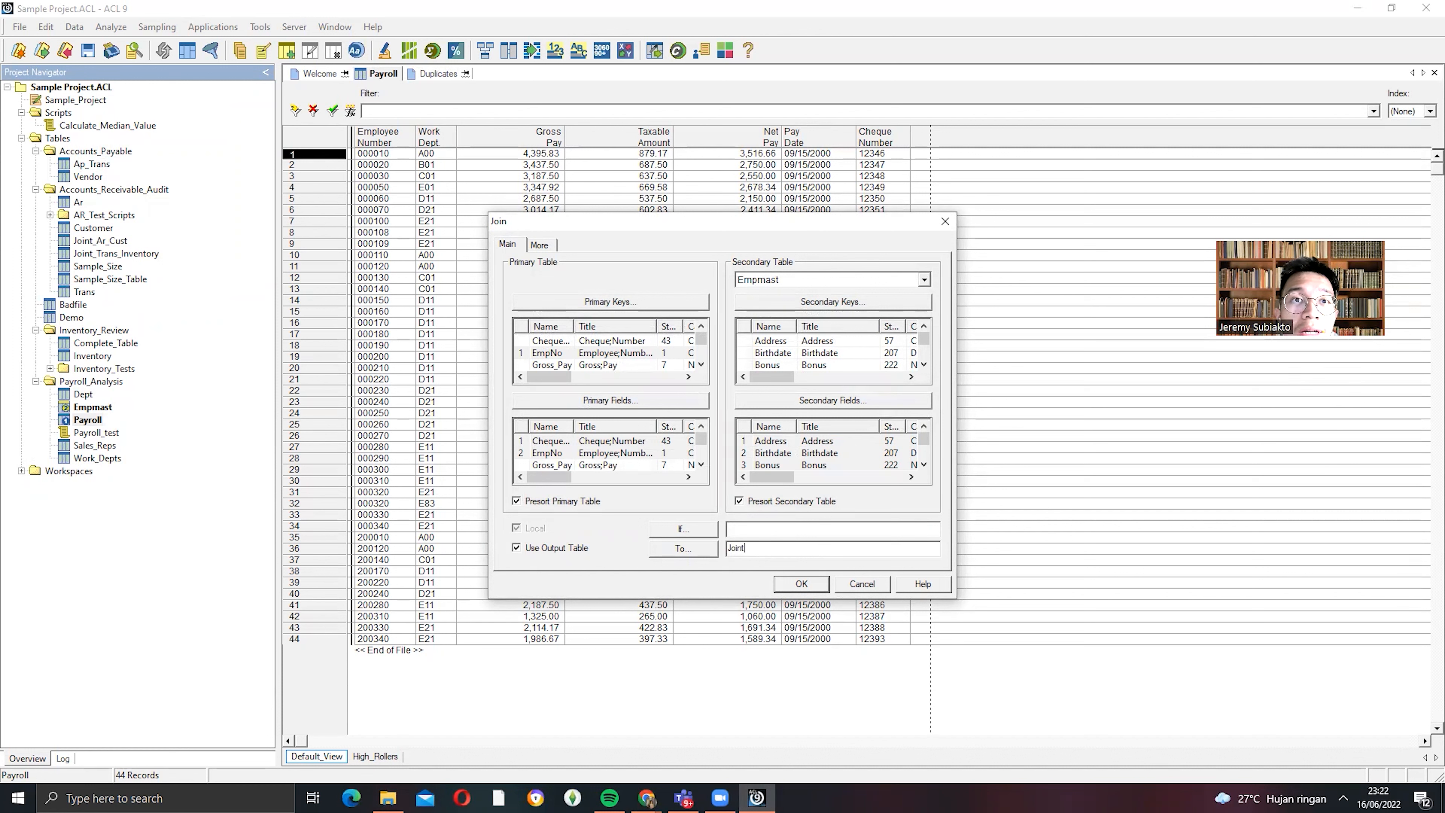
pyautogui.write('_Em')
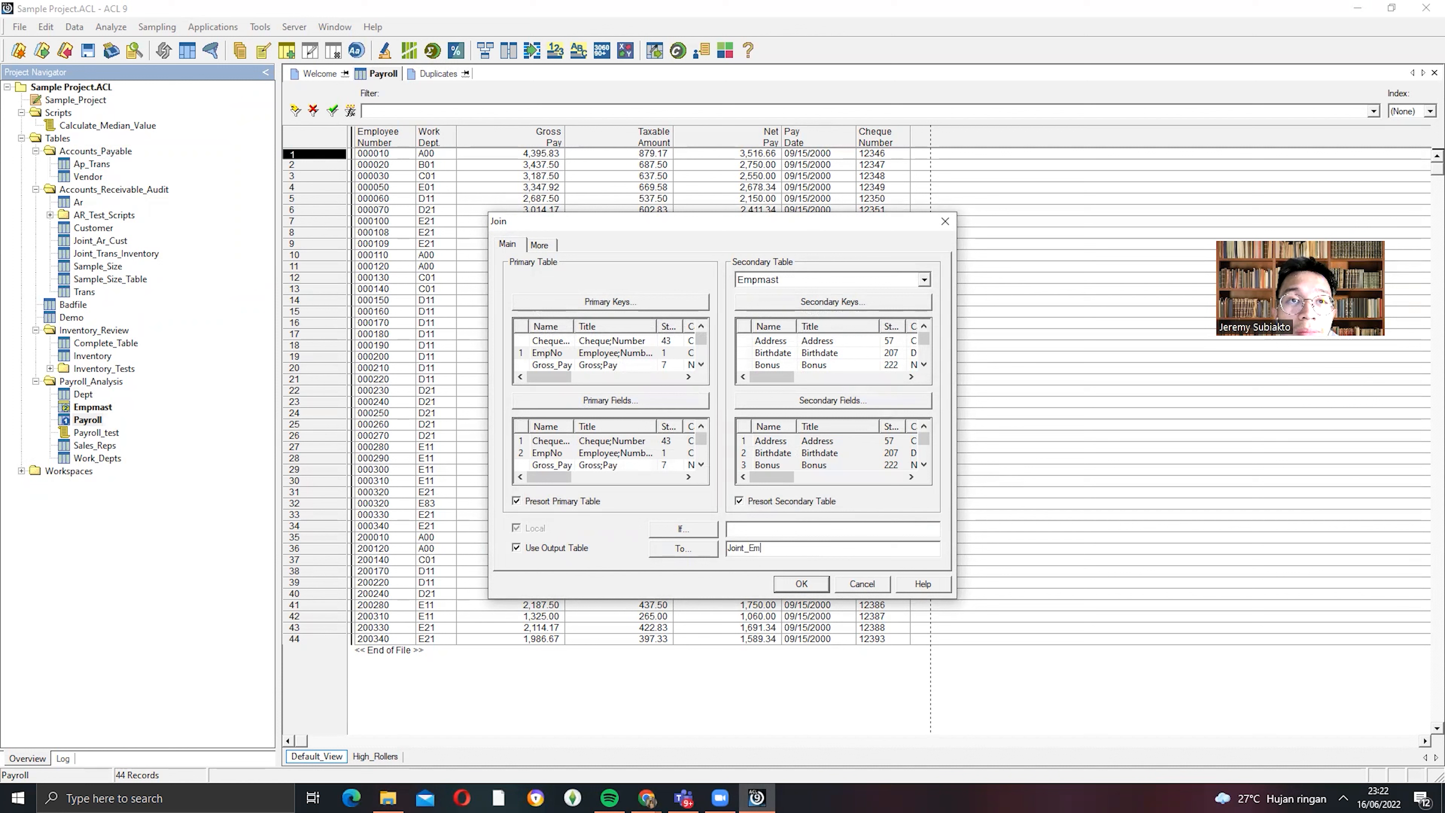
pyautogui.write('p_Payroll')
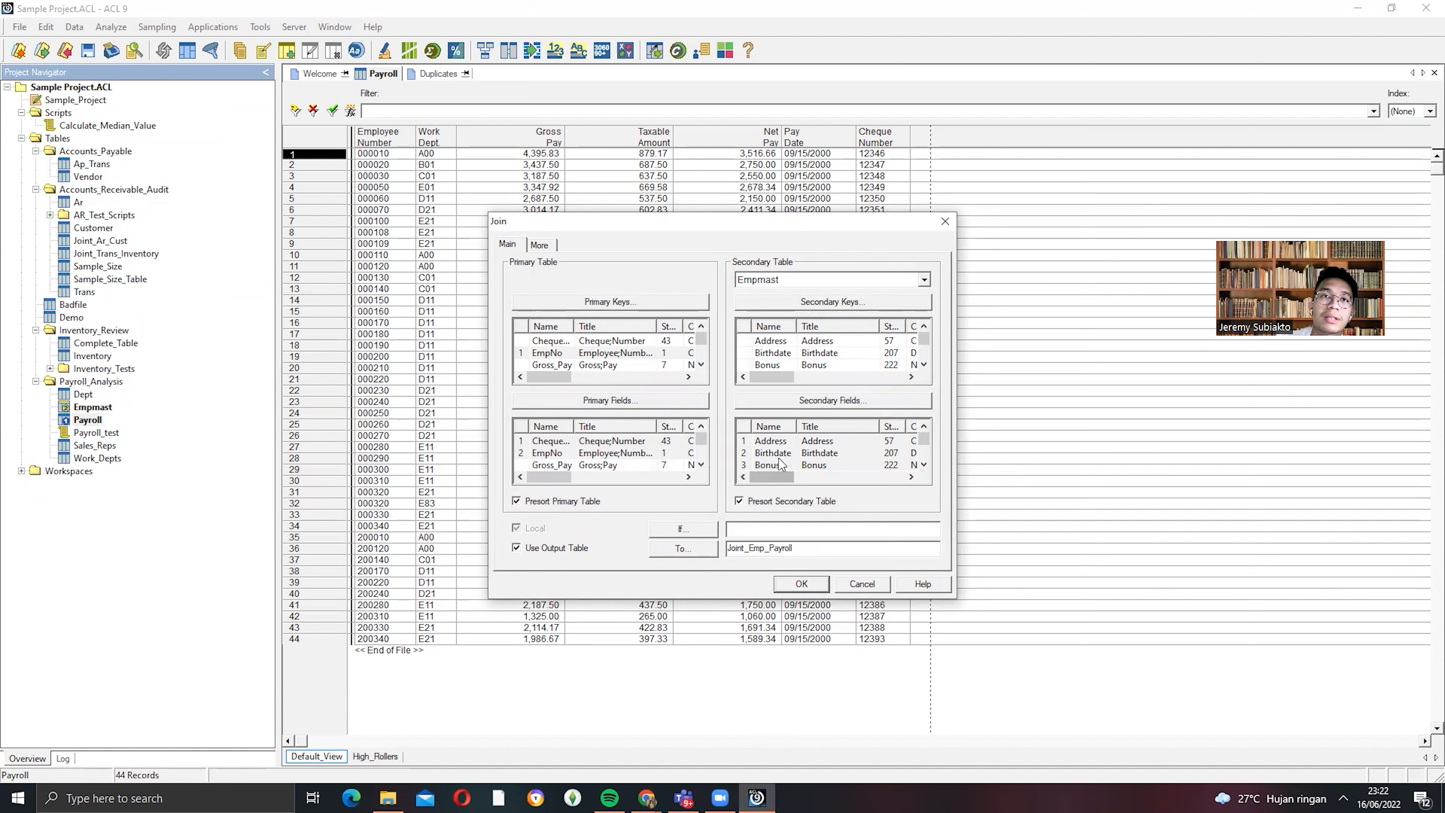
# - Check the selected secondary fields and the primary key, and run the join
pyautogui.click(804, 405)
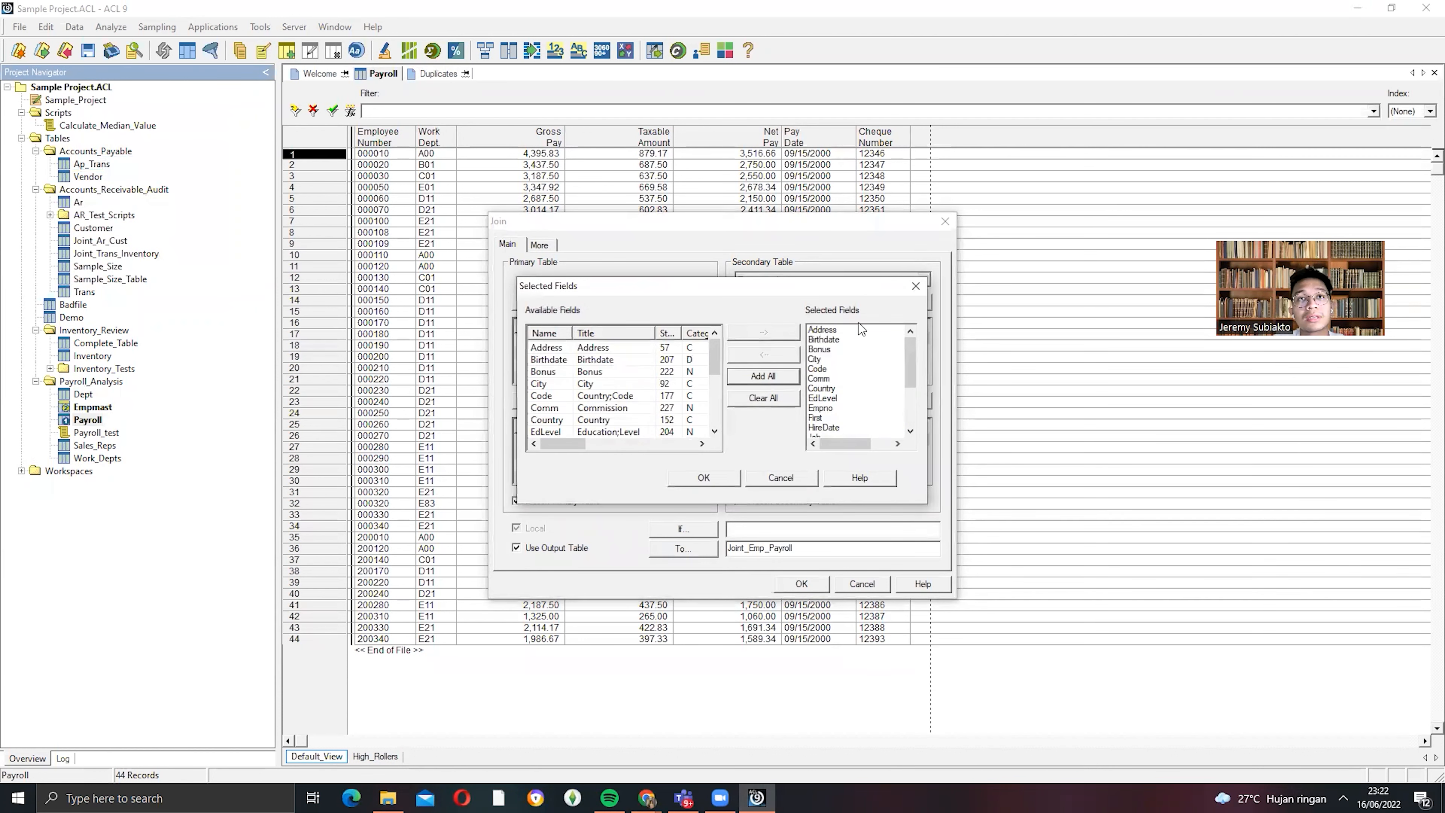
pyautogui.click(916, 286)
pyautogui.click(581, 405)
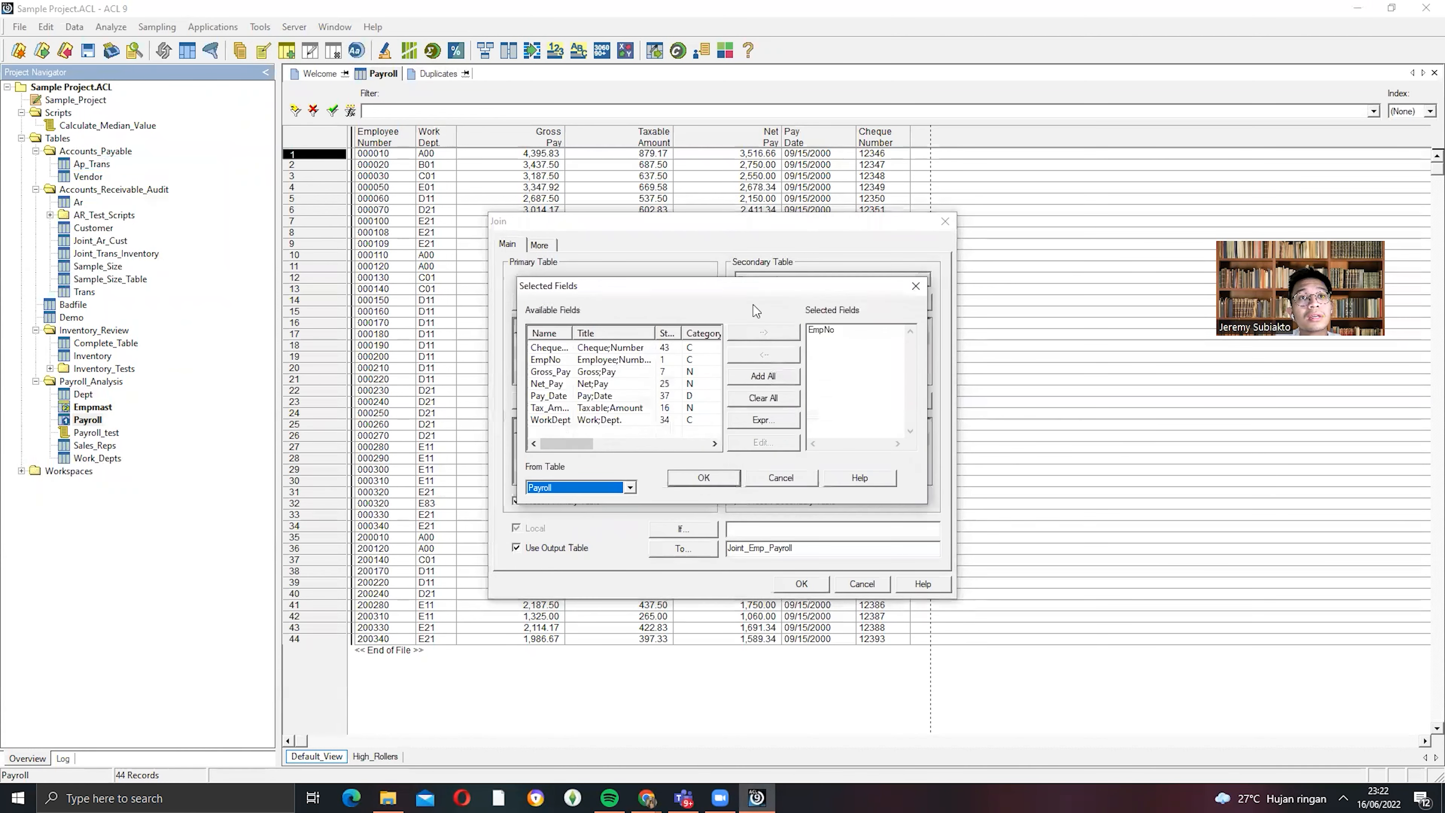
pyautogui.click(912, 288)
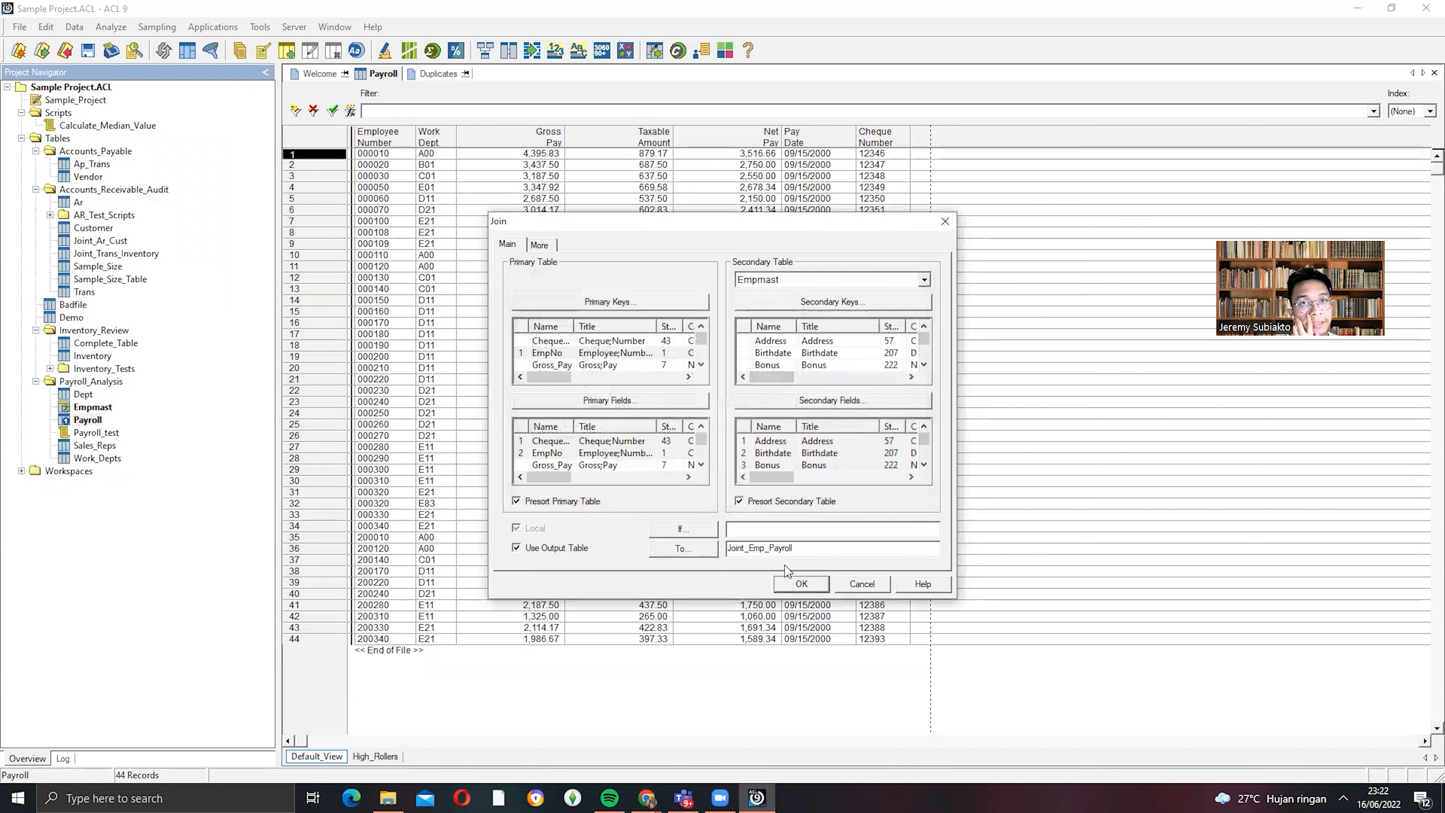
pyautogui.click(797, 583)
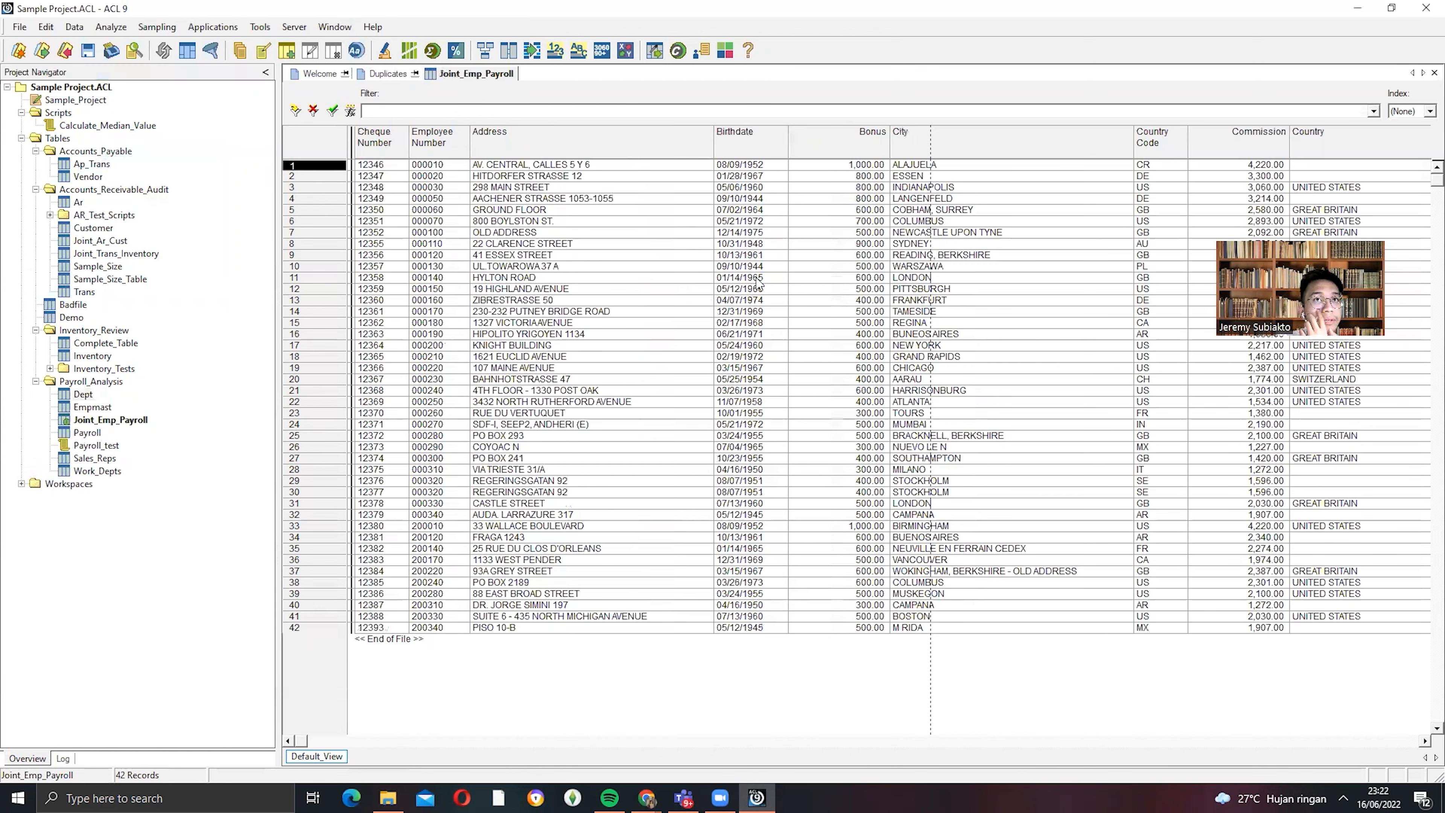
# - Examine the joined table's columns from Cheque Number to Country, including Address, Birthdate, Bonus, City and Commission
pyautogui.click(762, 280)
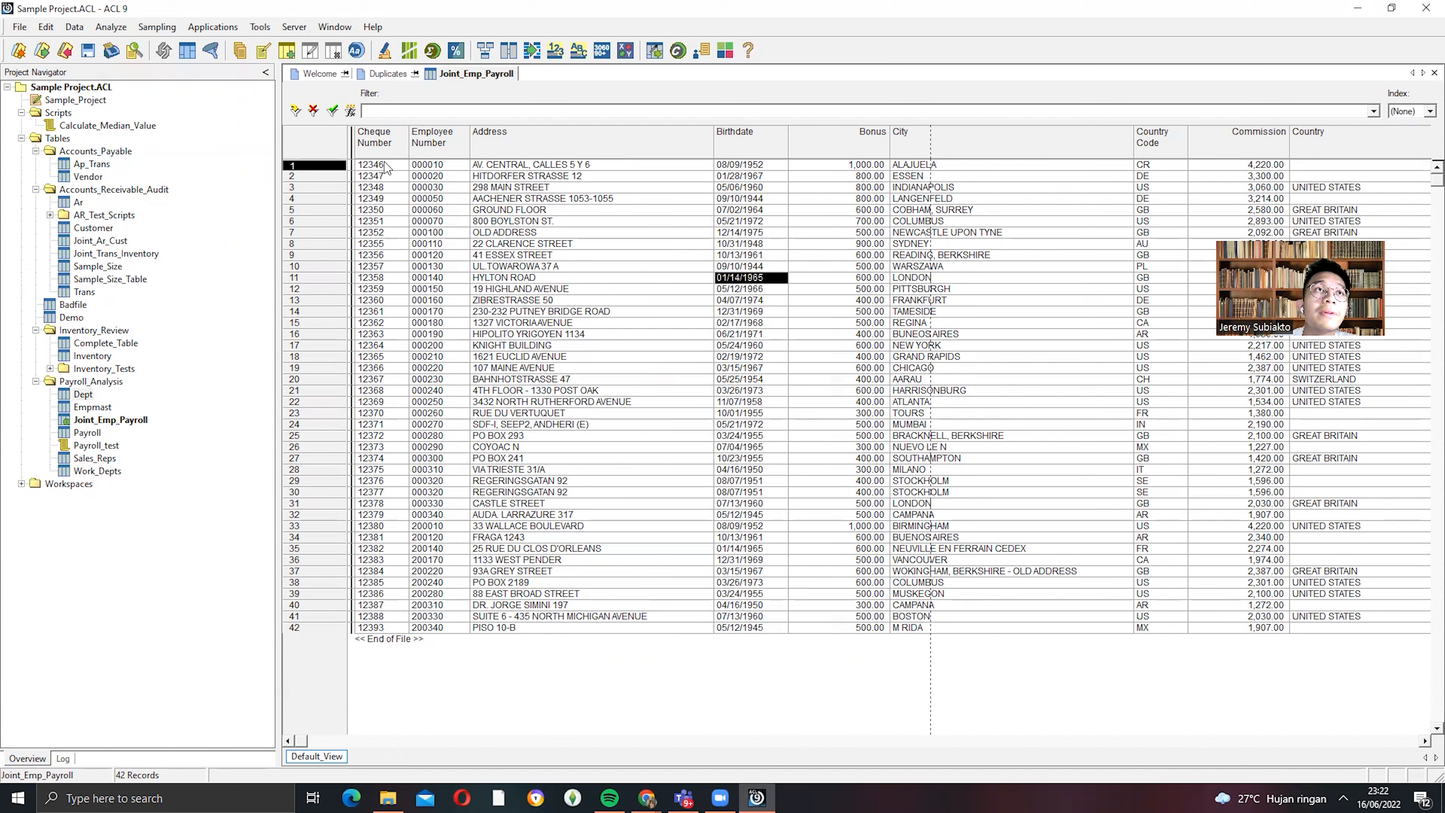
pyautogui.click(376, 140)
pyautogui.click(446, 144)
pyautogui.click(558, 149)
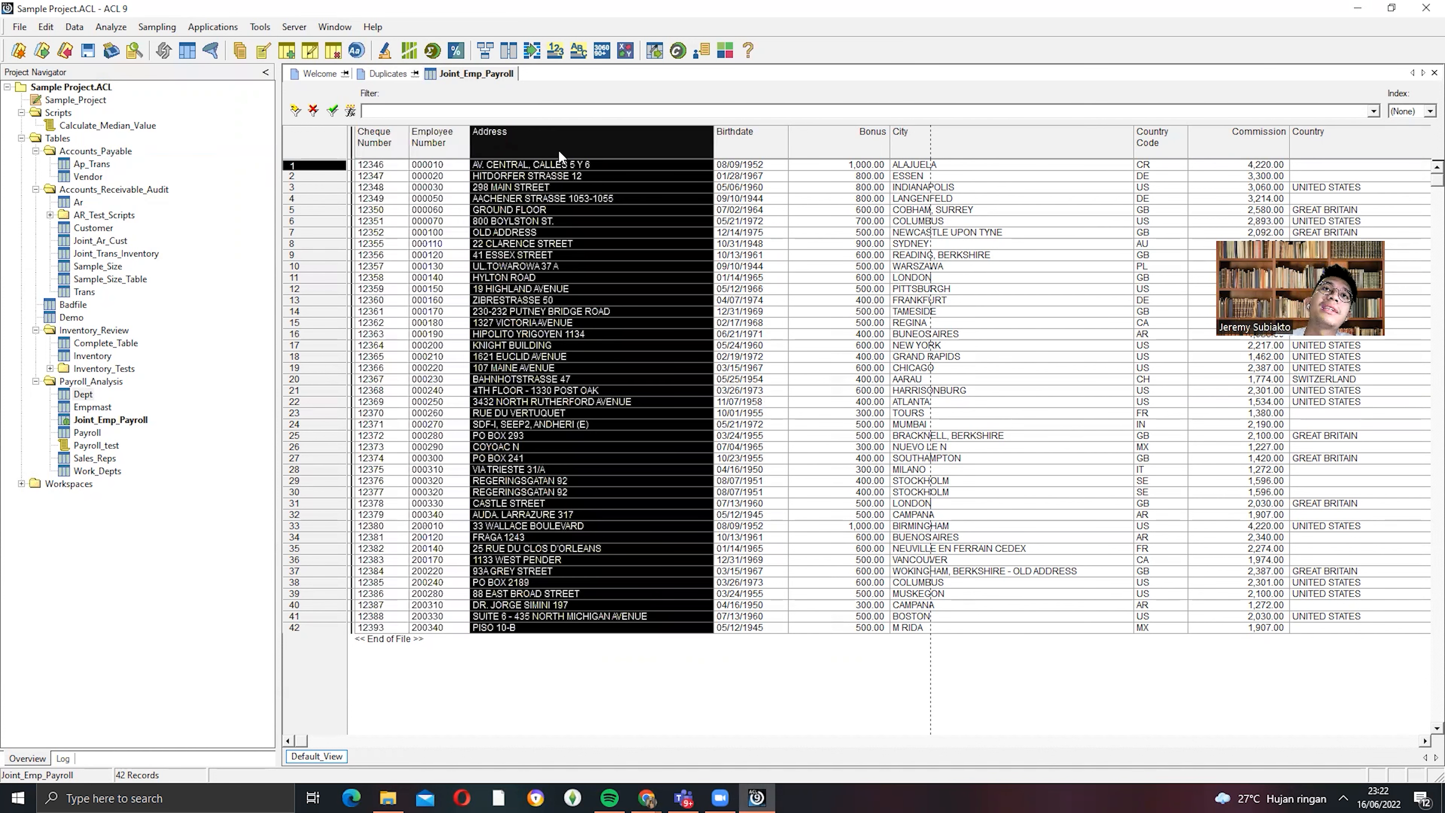
pyautogui.click(743, 151)
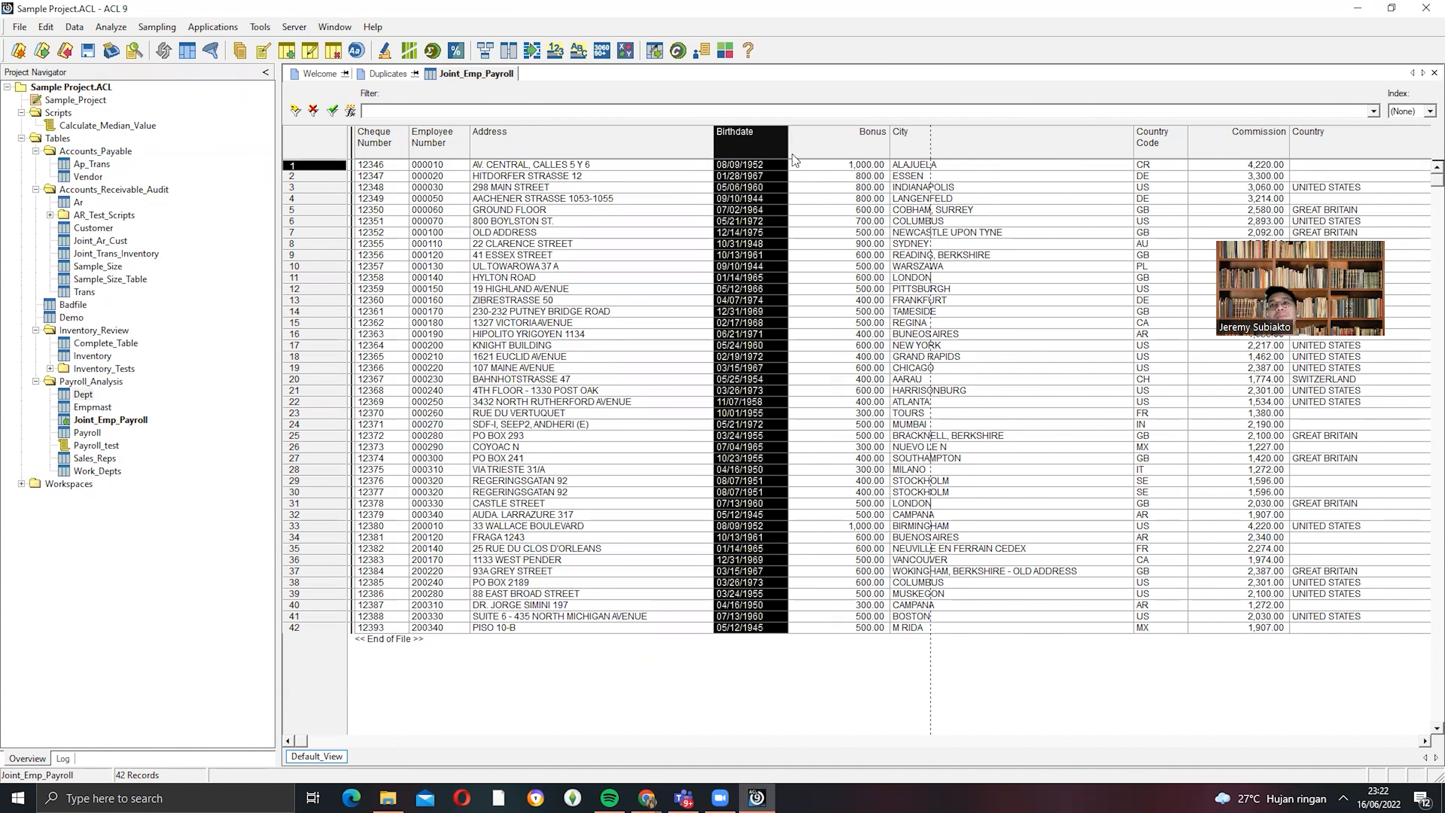
pyautogui.click(859, 139)
pyautogui.click(912, 139)
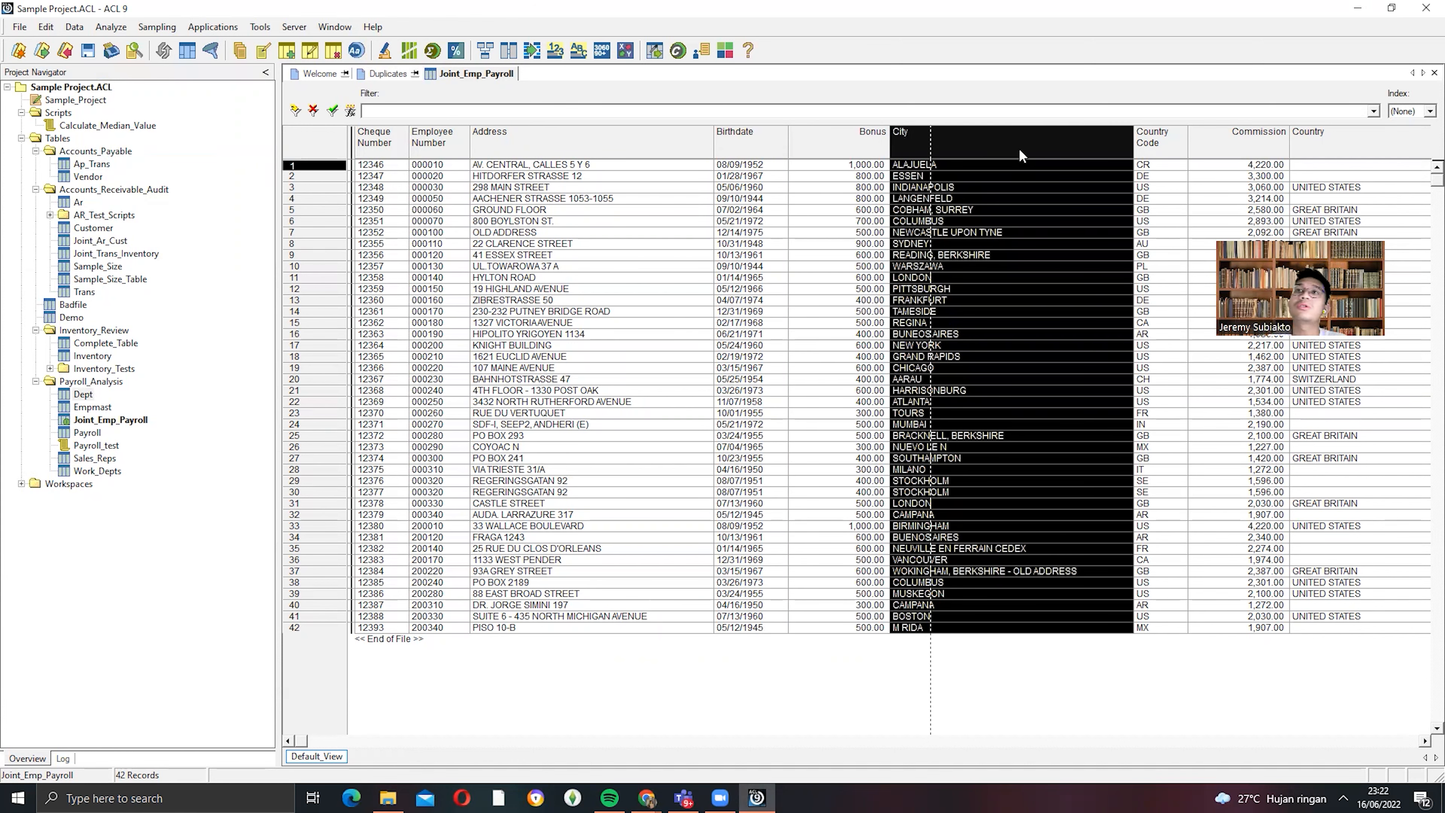
pyautogui.click(1174, 140)
pyautogui.click(1225, 150)
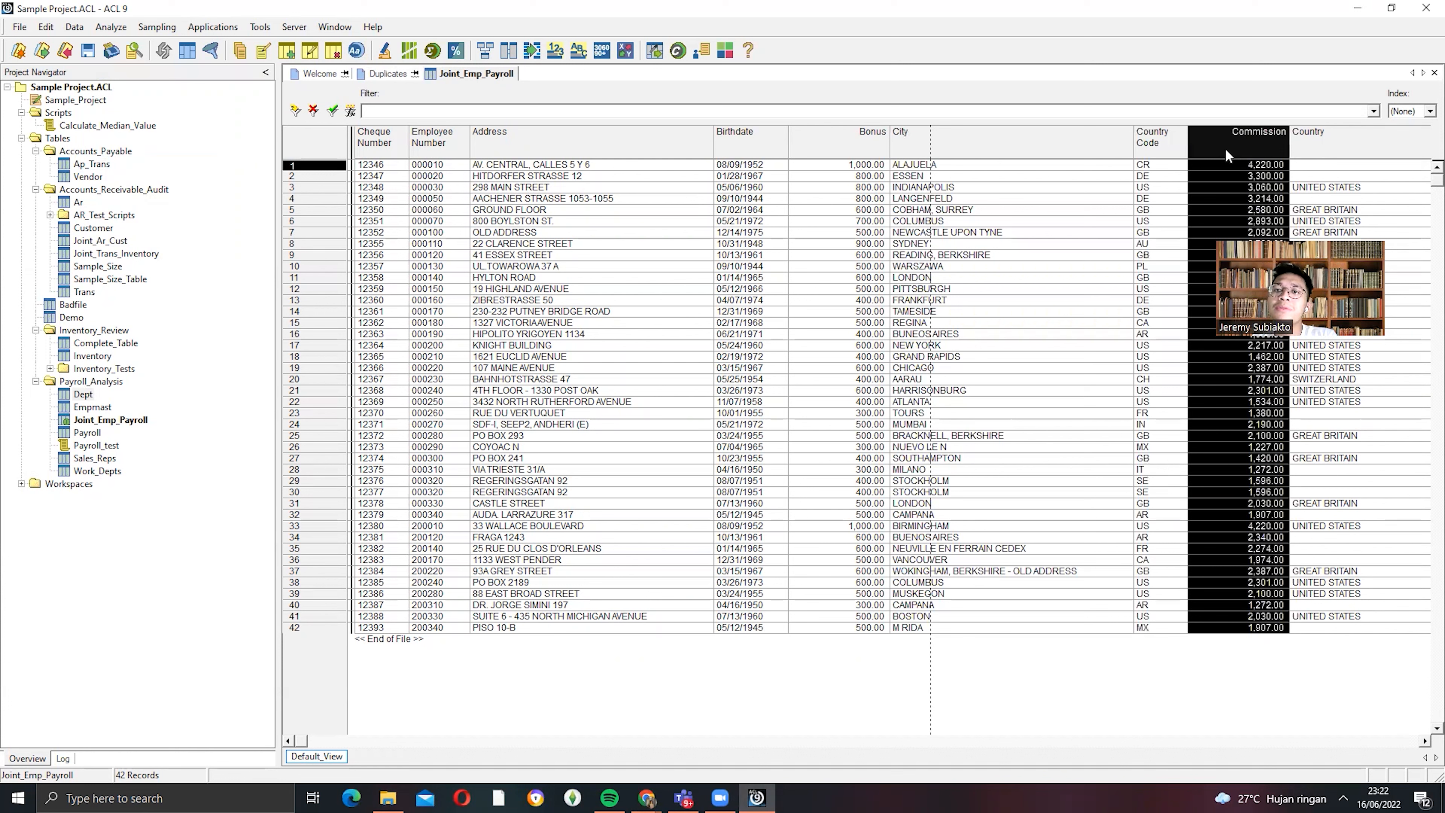
pyautogui.click(1308, 139)
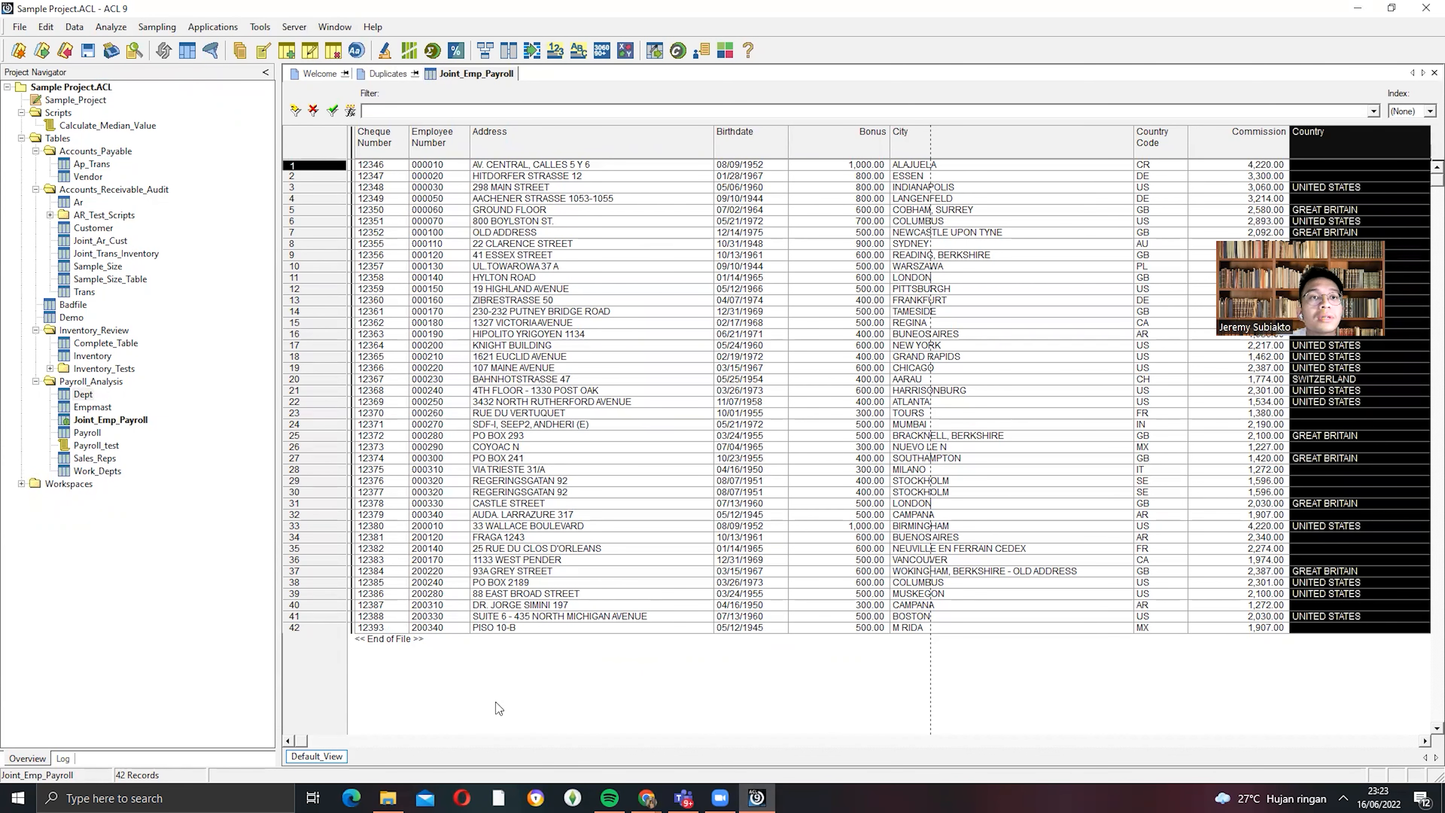
# - Examine the joined table's remaining columns from Education Level to Work Dept. and view the Duplicates results
pyautogui.moveTo(306, 740); pyautogui.dragTo(587, 750)
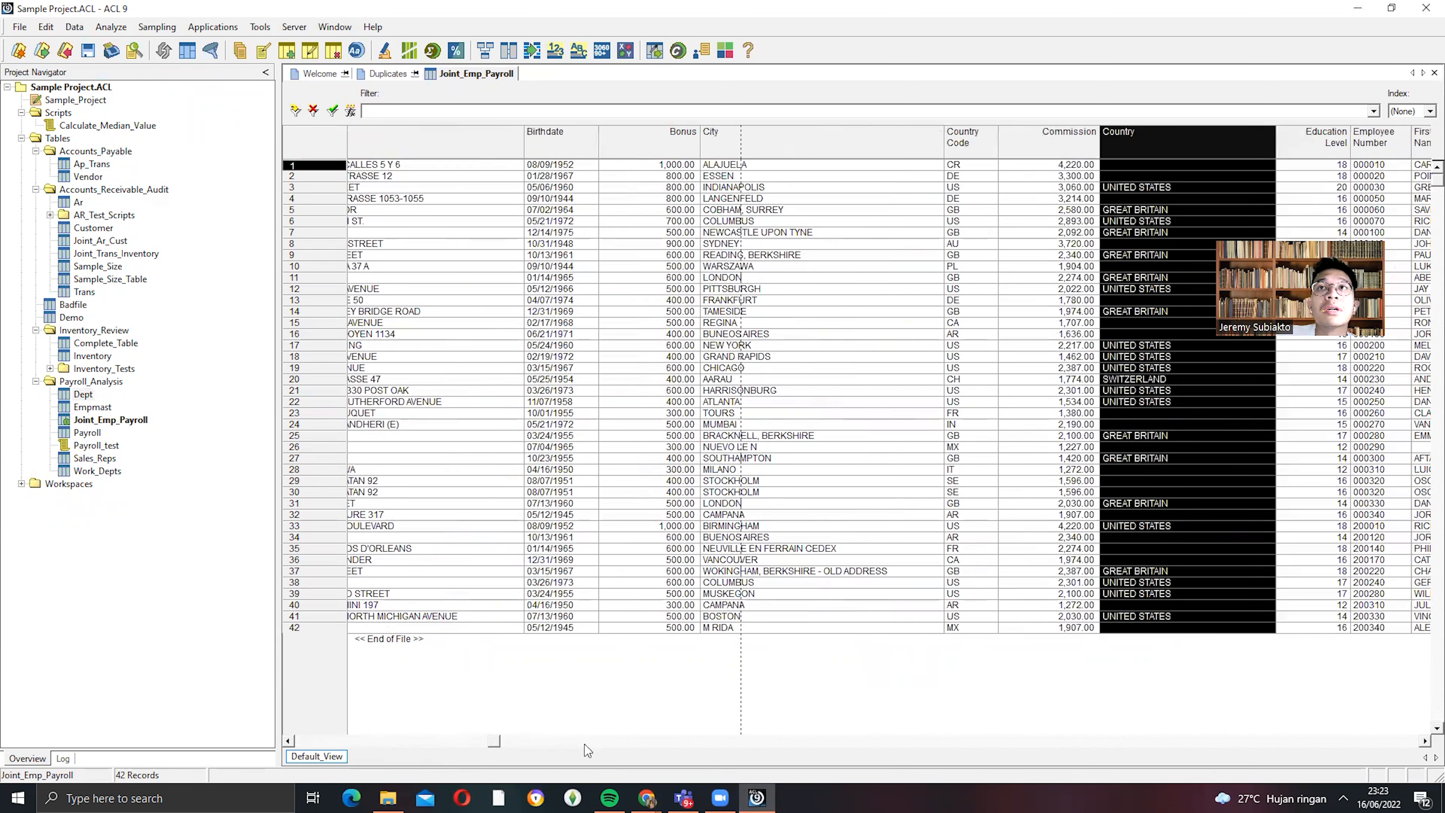
pyautogui.moveTo(890, 750); pyautogui.dragTo(1082, 707)
pyautogui.click(734, 166)
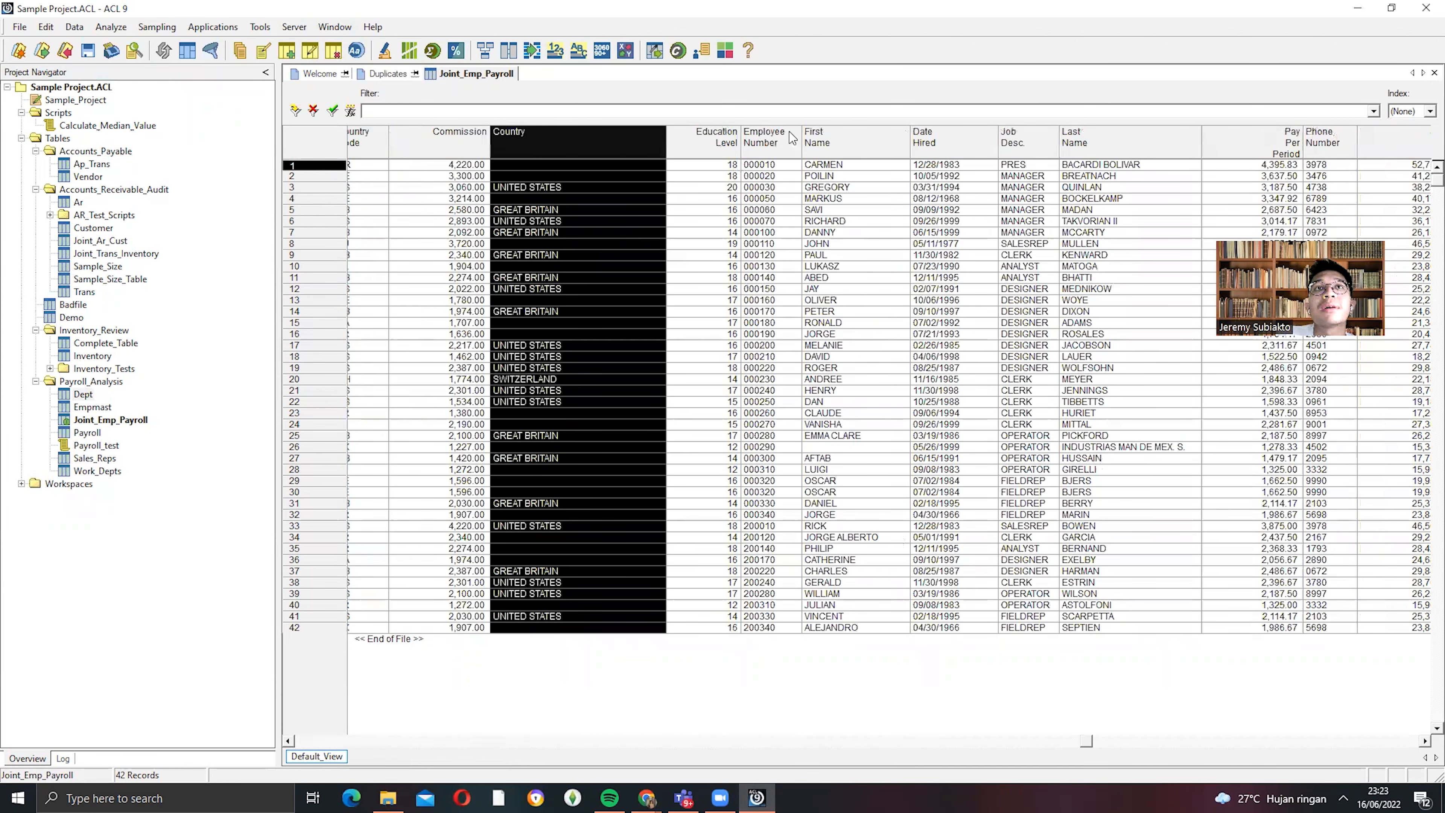
pyautogui.click(871, 143)
pyautogui.click(952, 146)
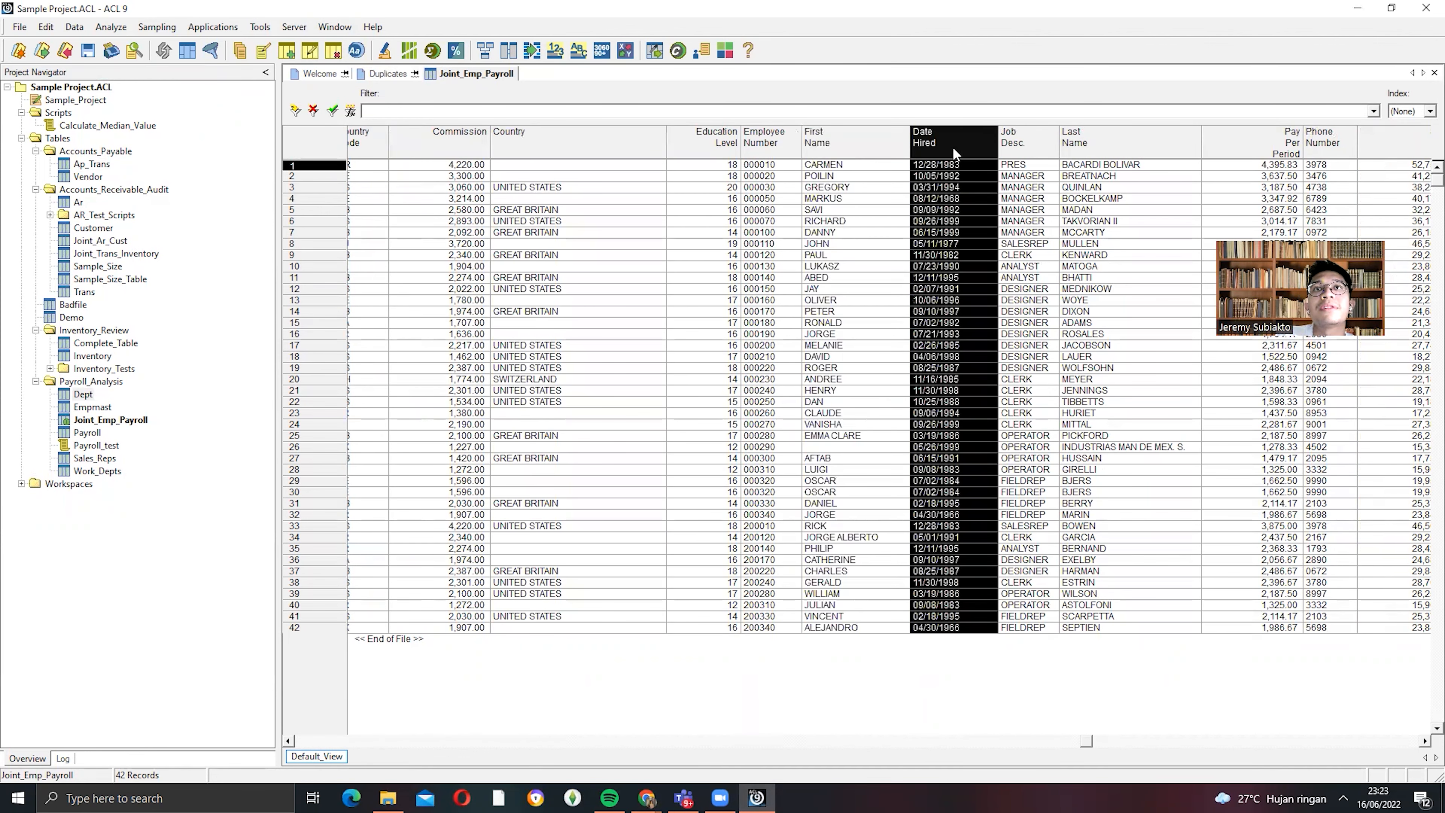
pyautogui.click(1027, 149)
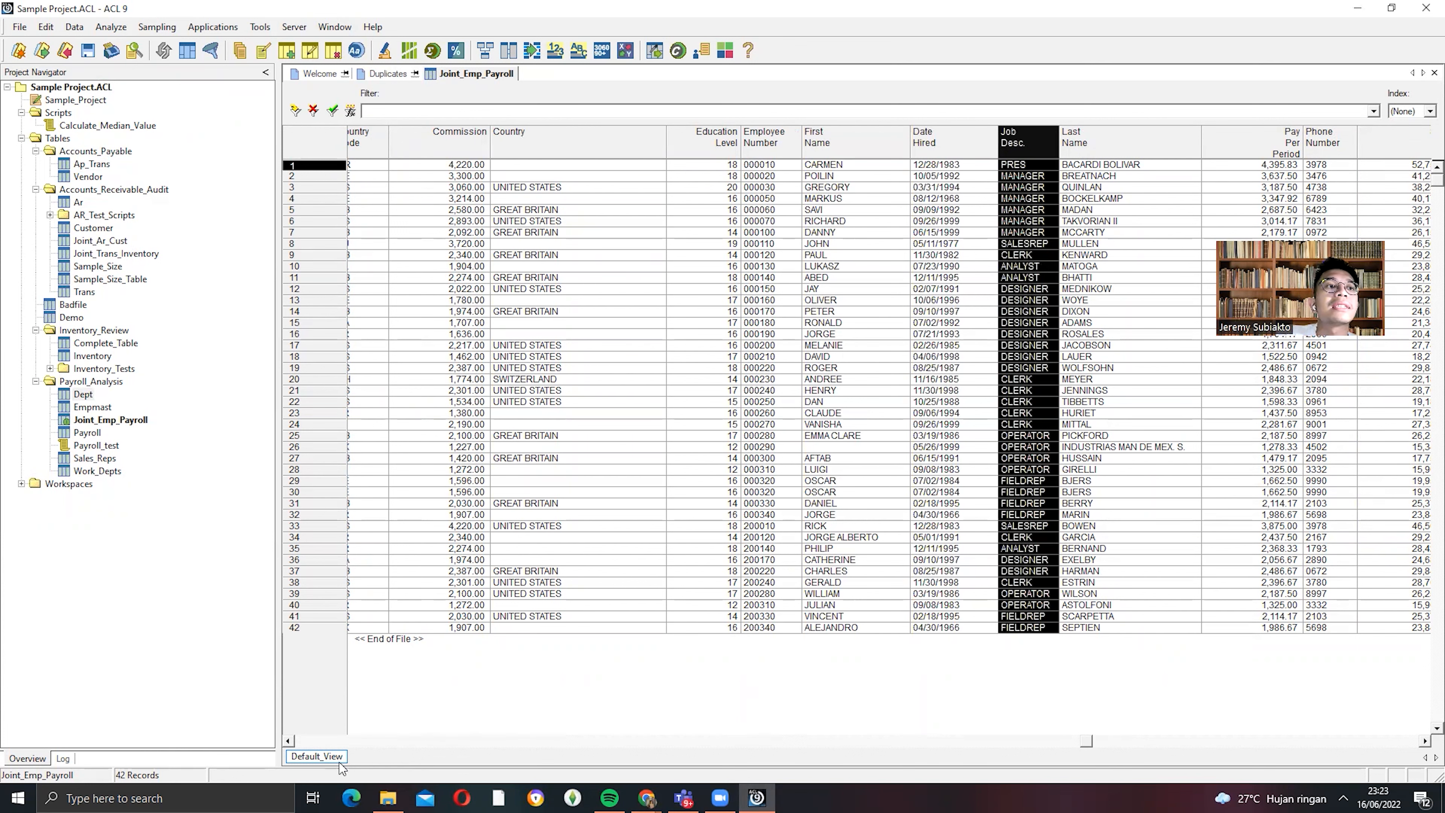
pyautogui.hscroll(-1, 1086, 740)
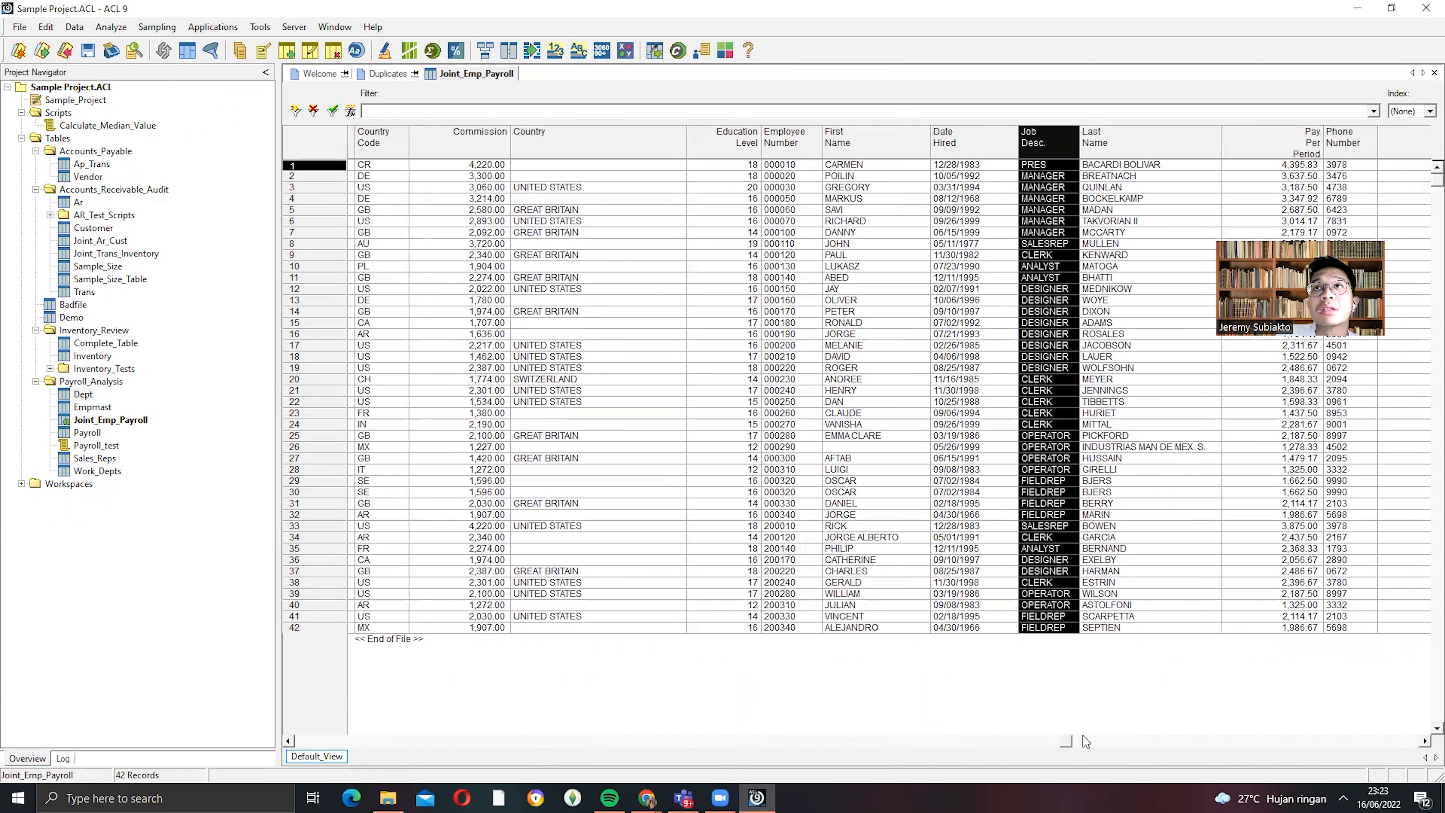
pyautogui.hscroll(1, 1105, 740)
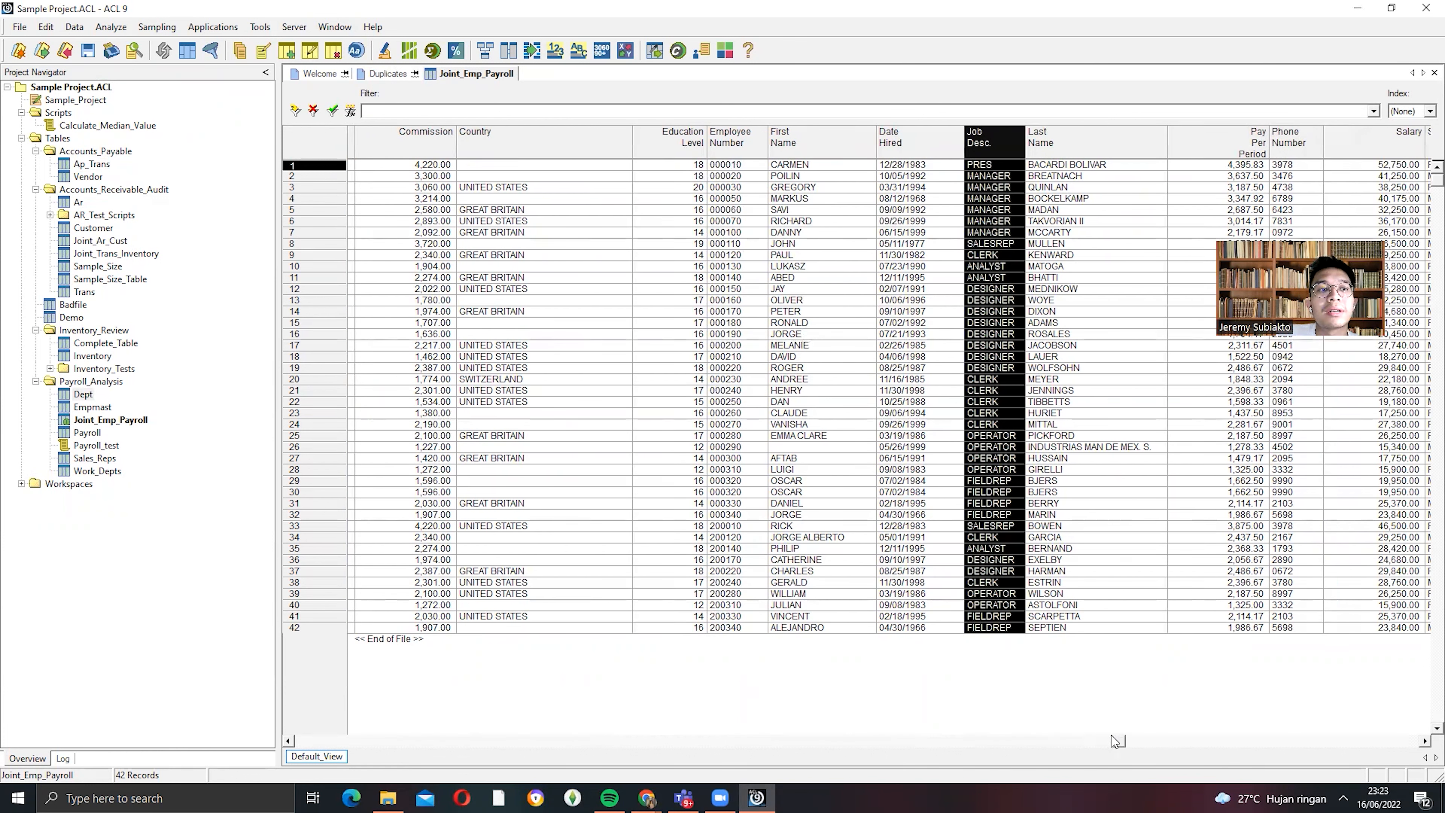
pyautogui.moveTo(1120, 740); pyautogui.dragTo(1174, 741)
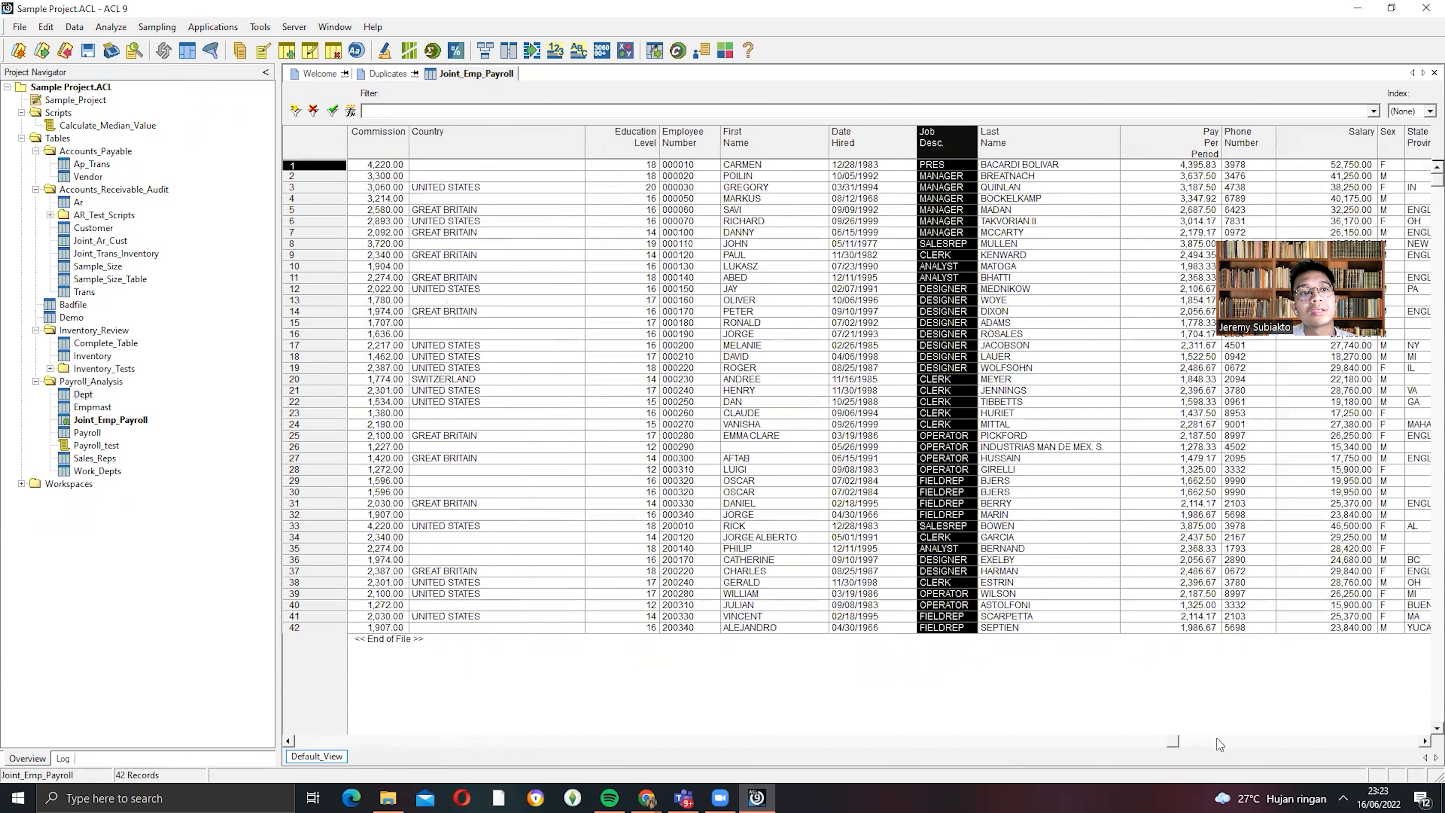
pyautogui.click(1258, 740)
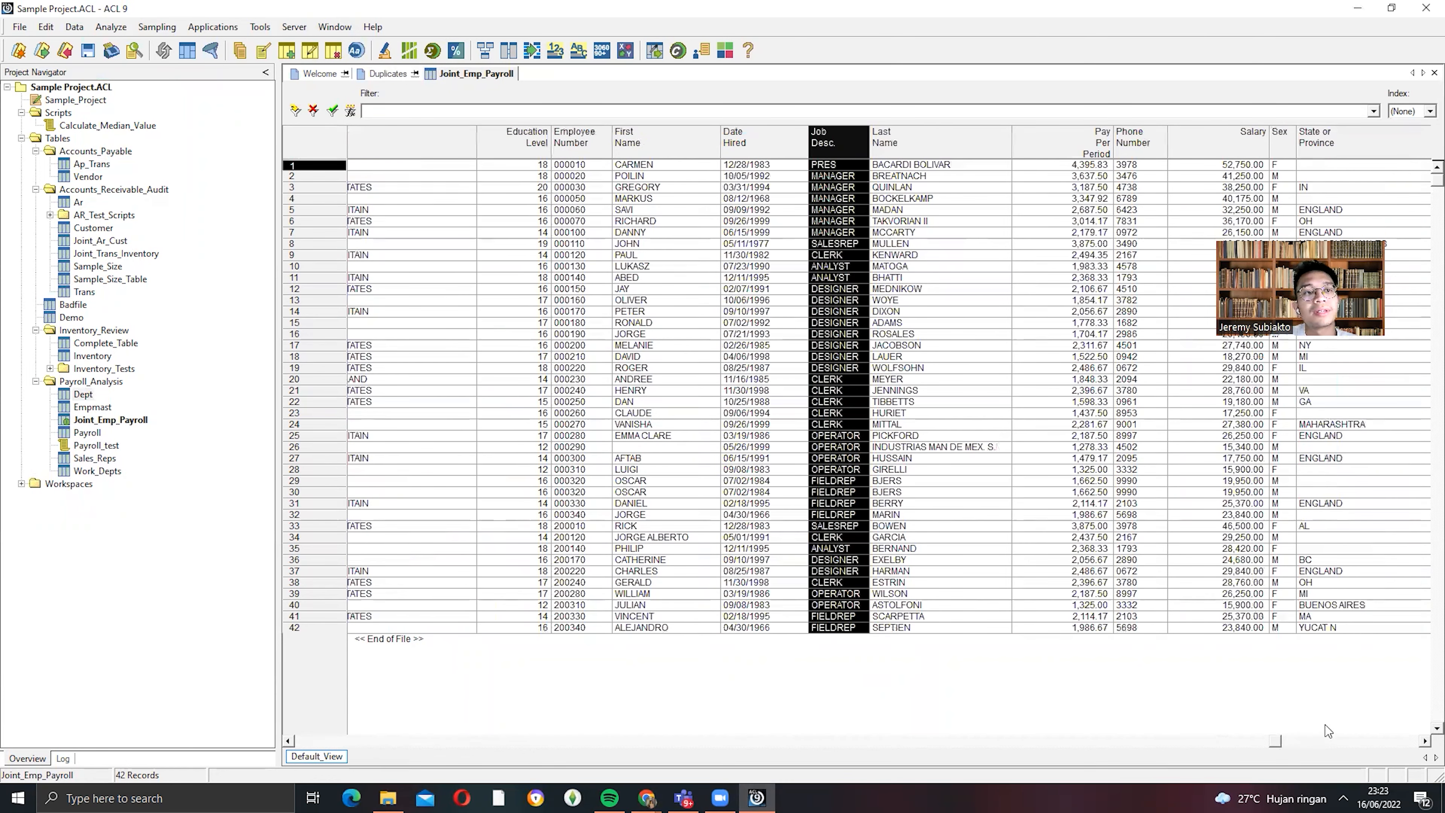
pyautogui.hscroll(1, 1337, 724)
pyautogui.hscroll(1, 1355, 722)
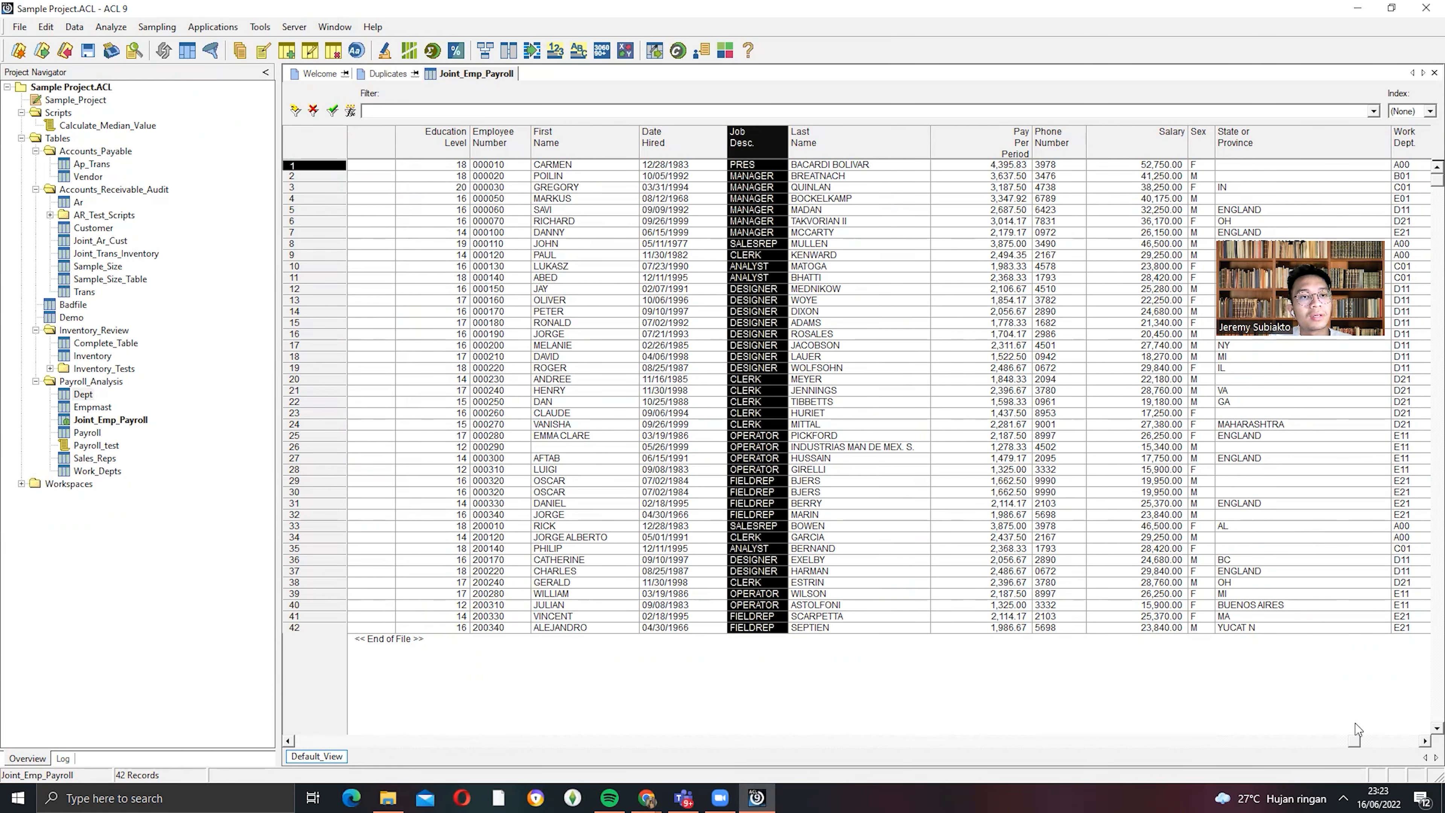
pyautogui.click(382, 77)
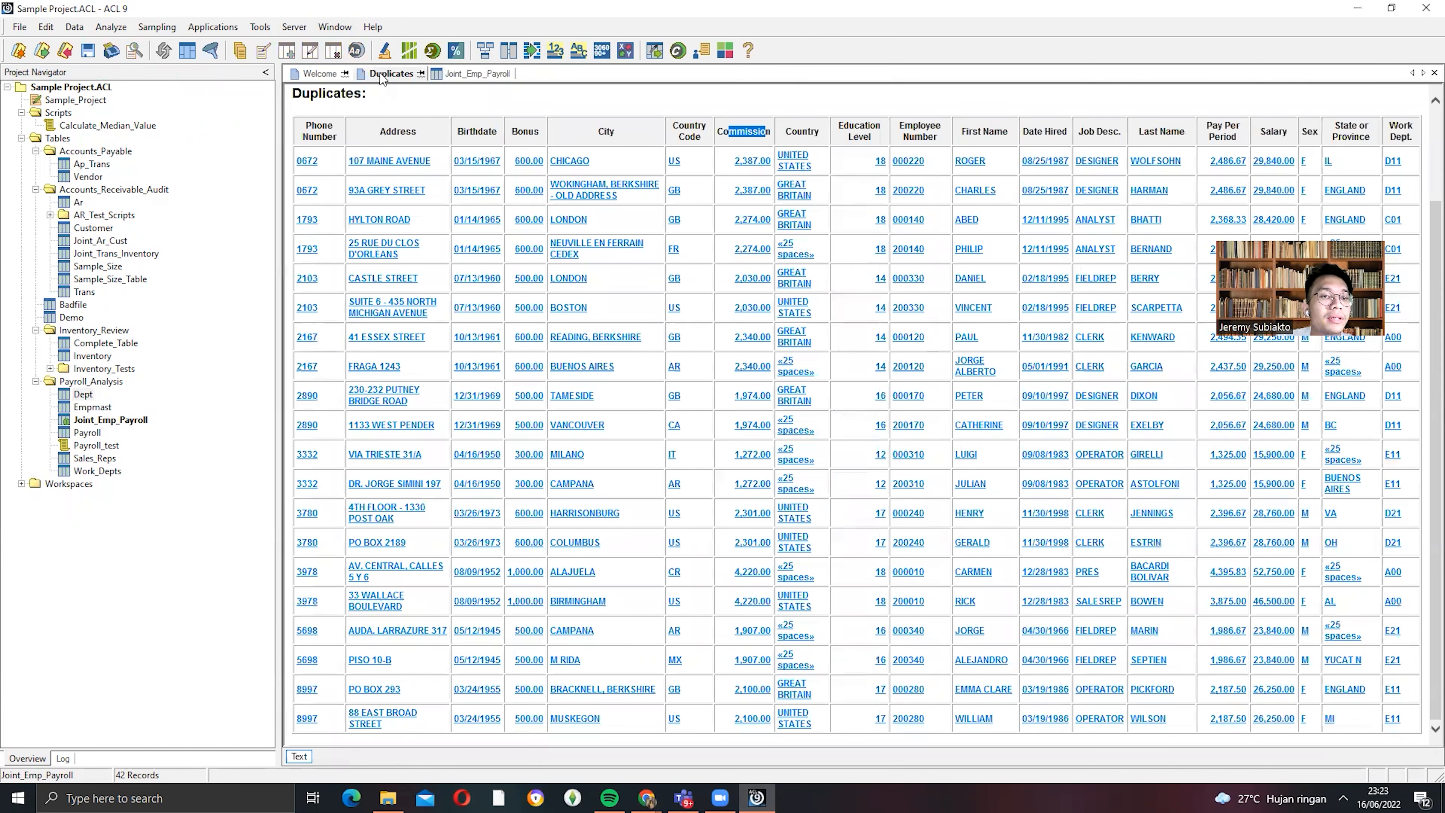
# - Reopen the Payroll table and start a new table join with Empmast as the secondary table
pyautogui.doubleClick(88, 433)
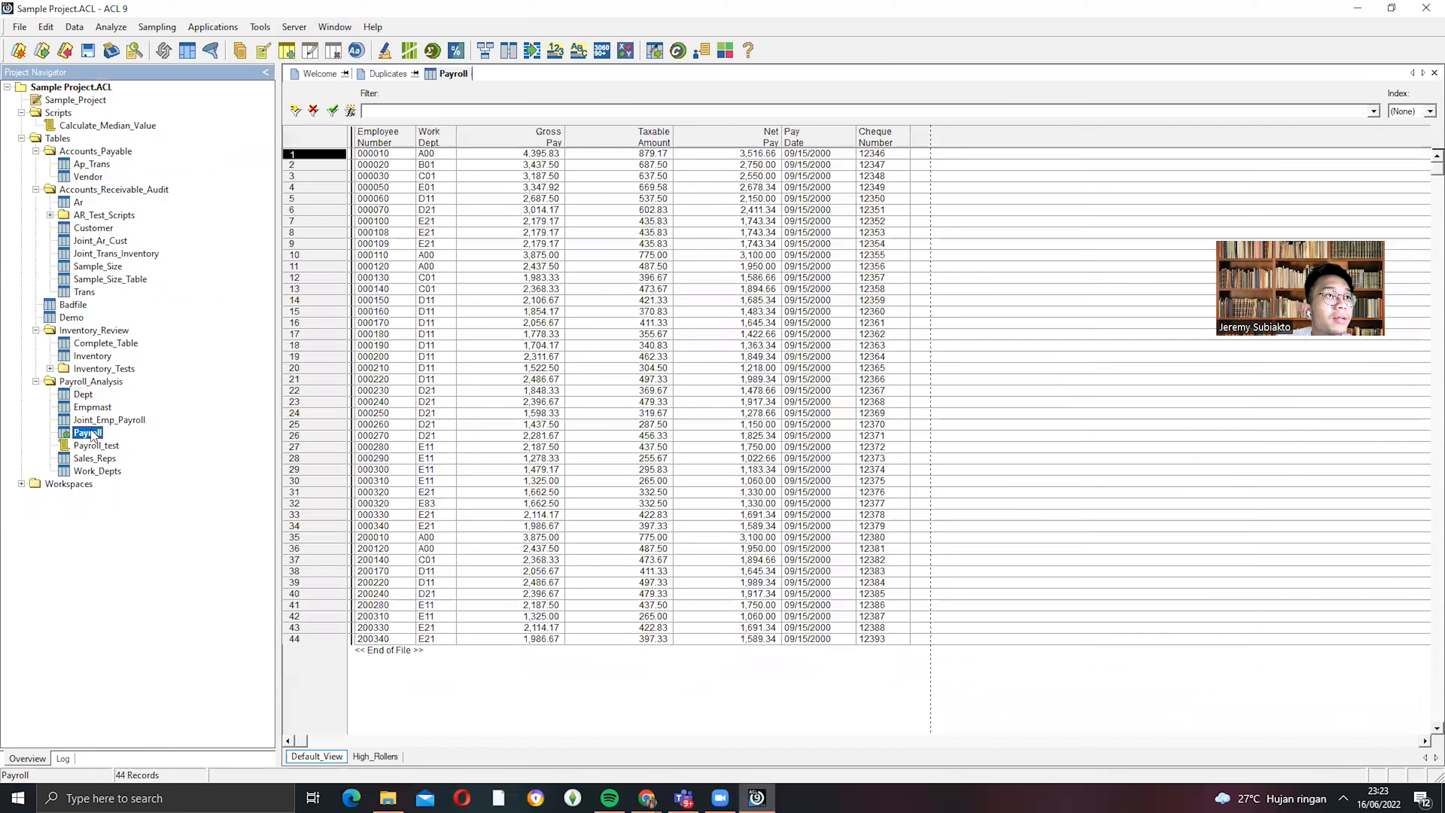
pyautogui.click(74, 27)
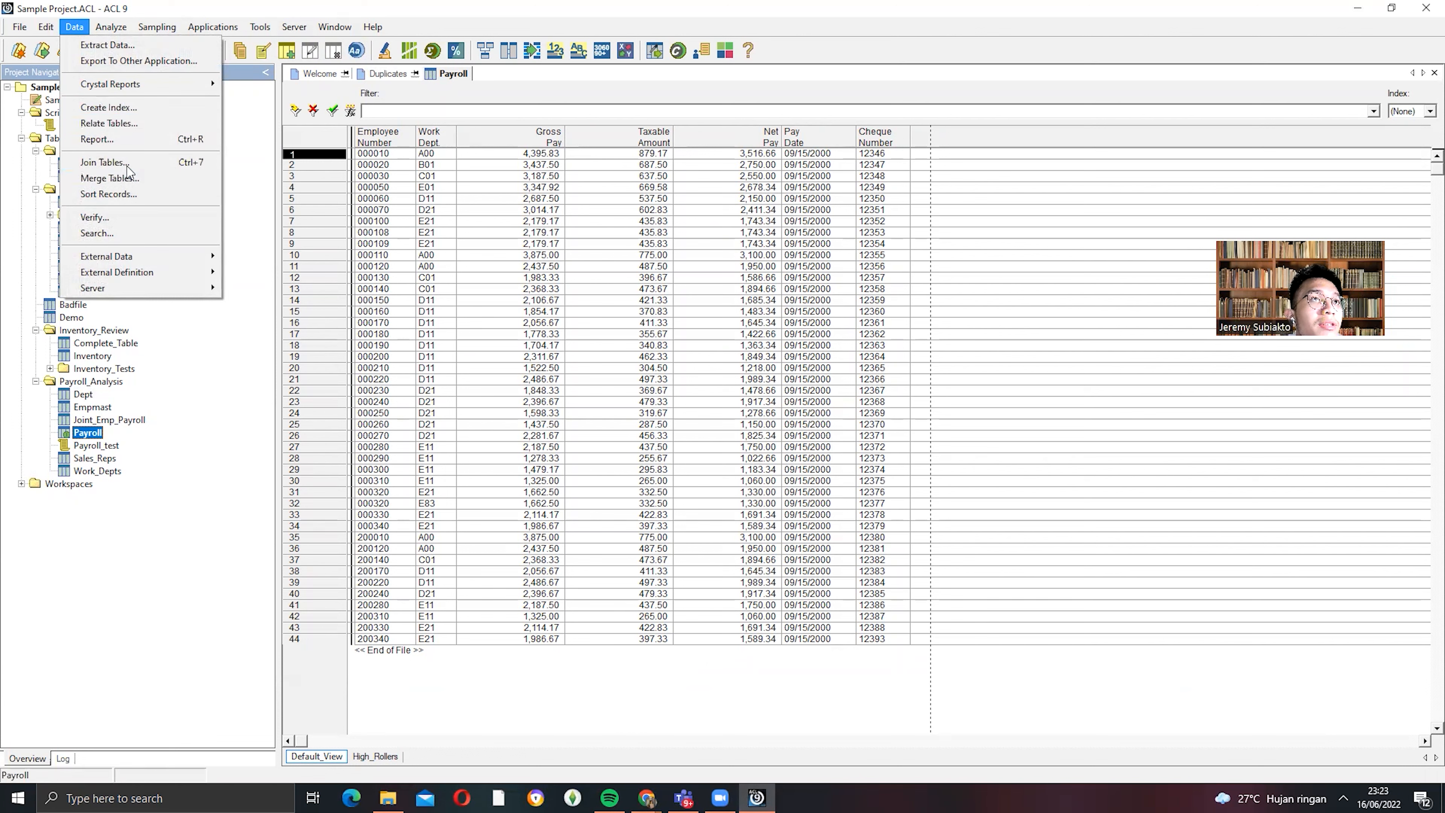
pyautogui.click(106, 162)
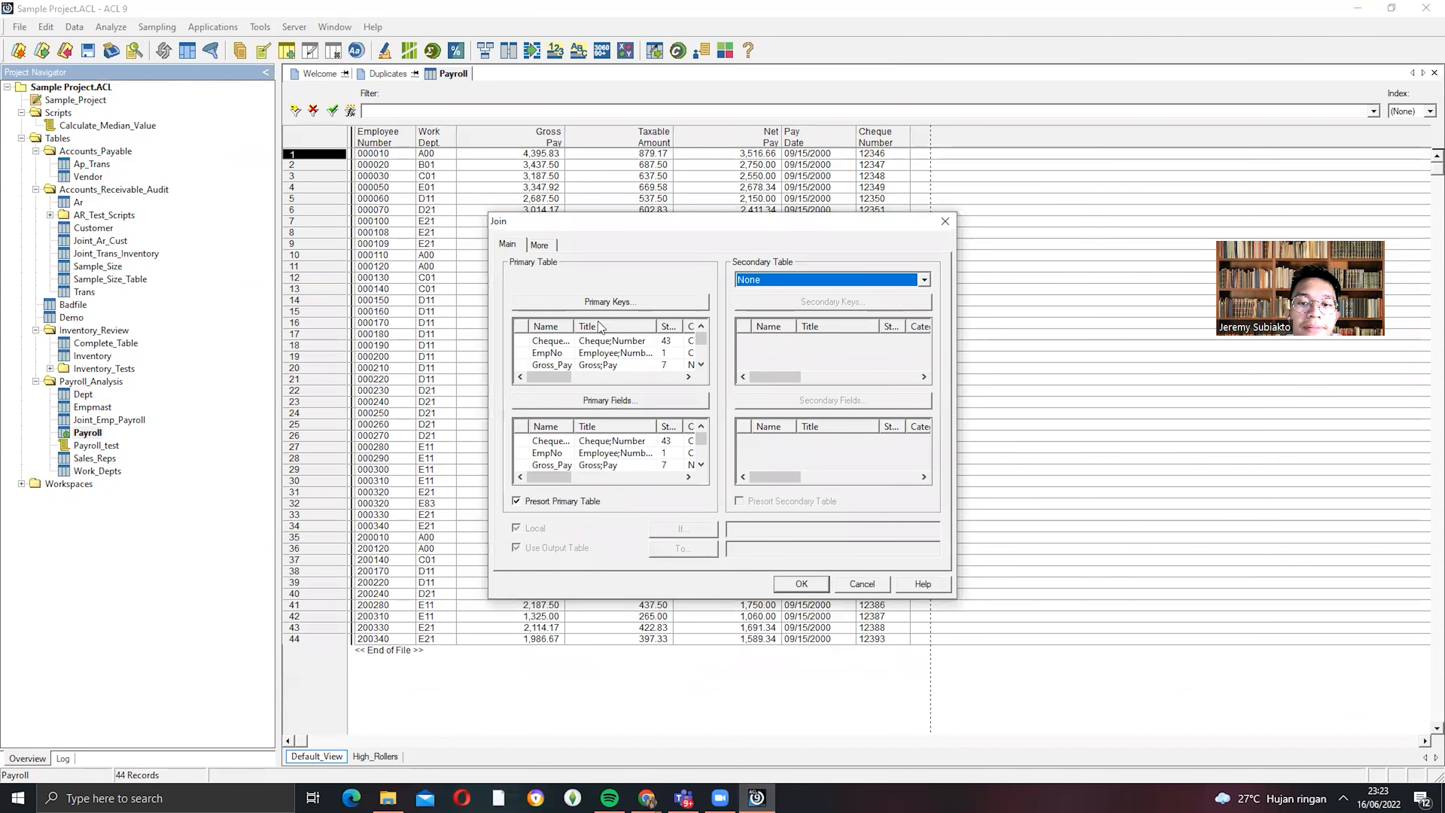
pyautogui.click(764, 285)
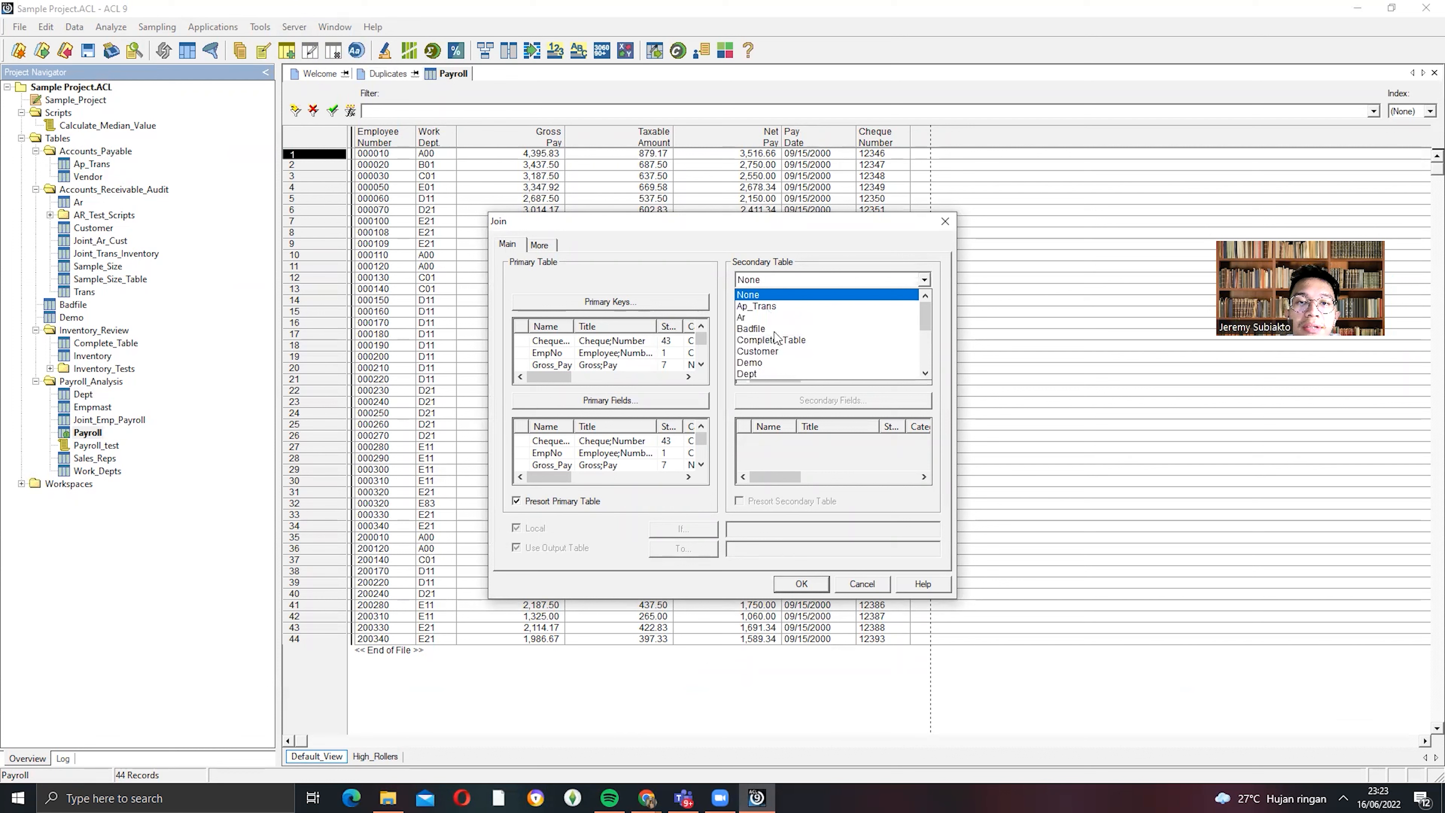
pyautogui.scroll(-2, 761, 362)
pyautogui.scroll(-1, 763, 362)
pyautogui.scroll(1, 767, 311)
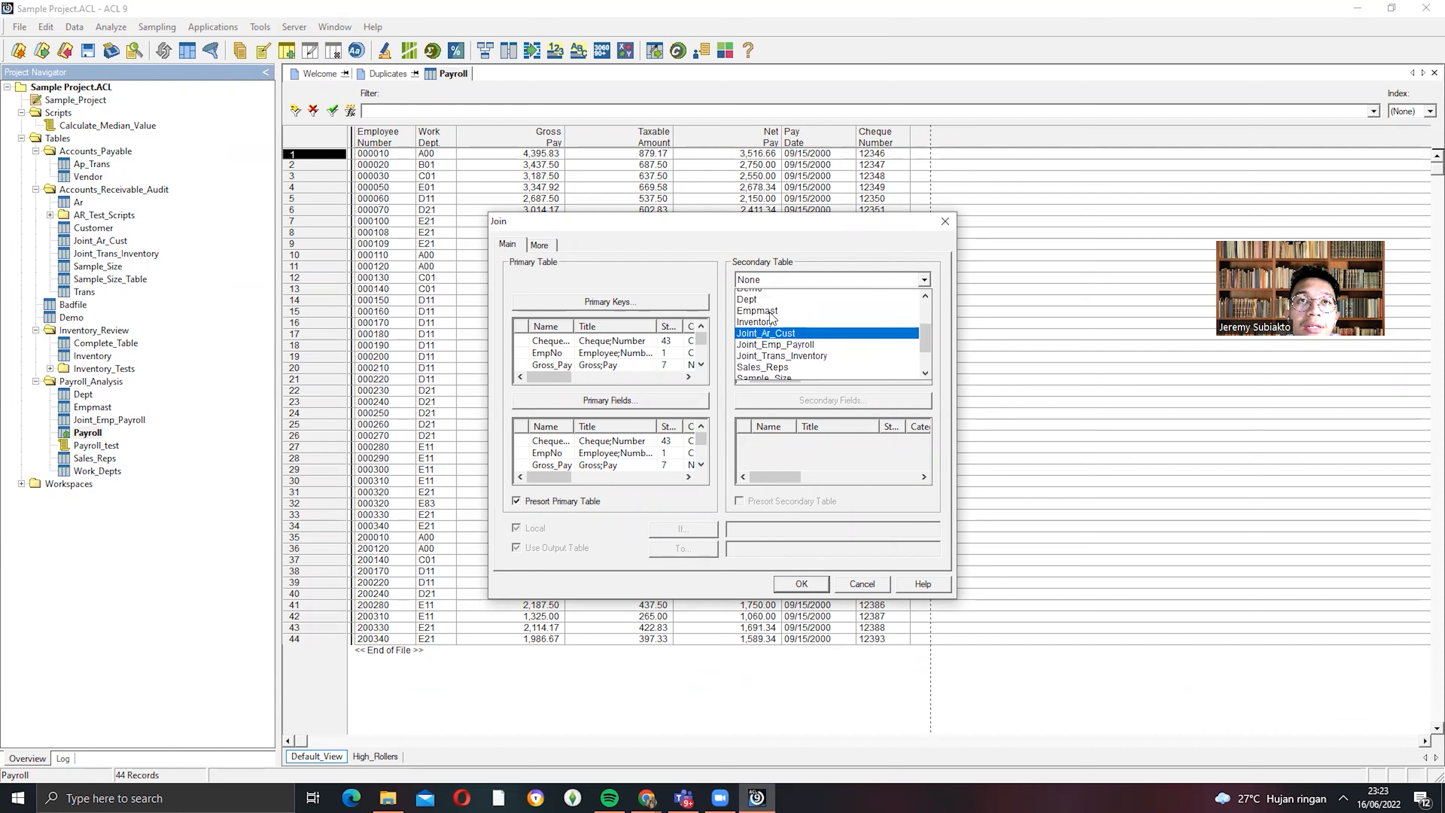
pyautogui.click(768, 319)
# - Set the new join's keys to EmpNo for Payroll and Empno for Empmast
pyautogui.click(682, 302)
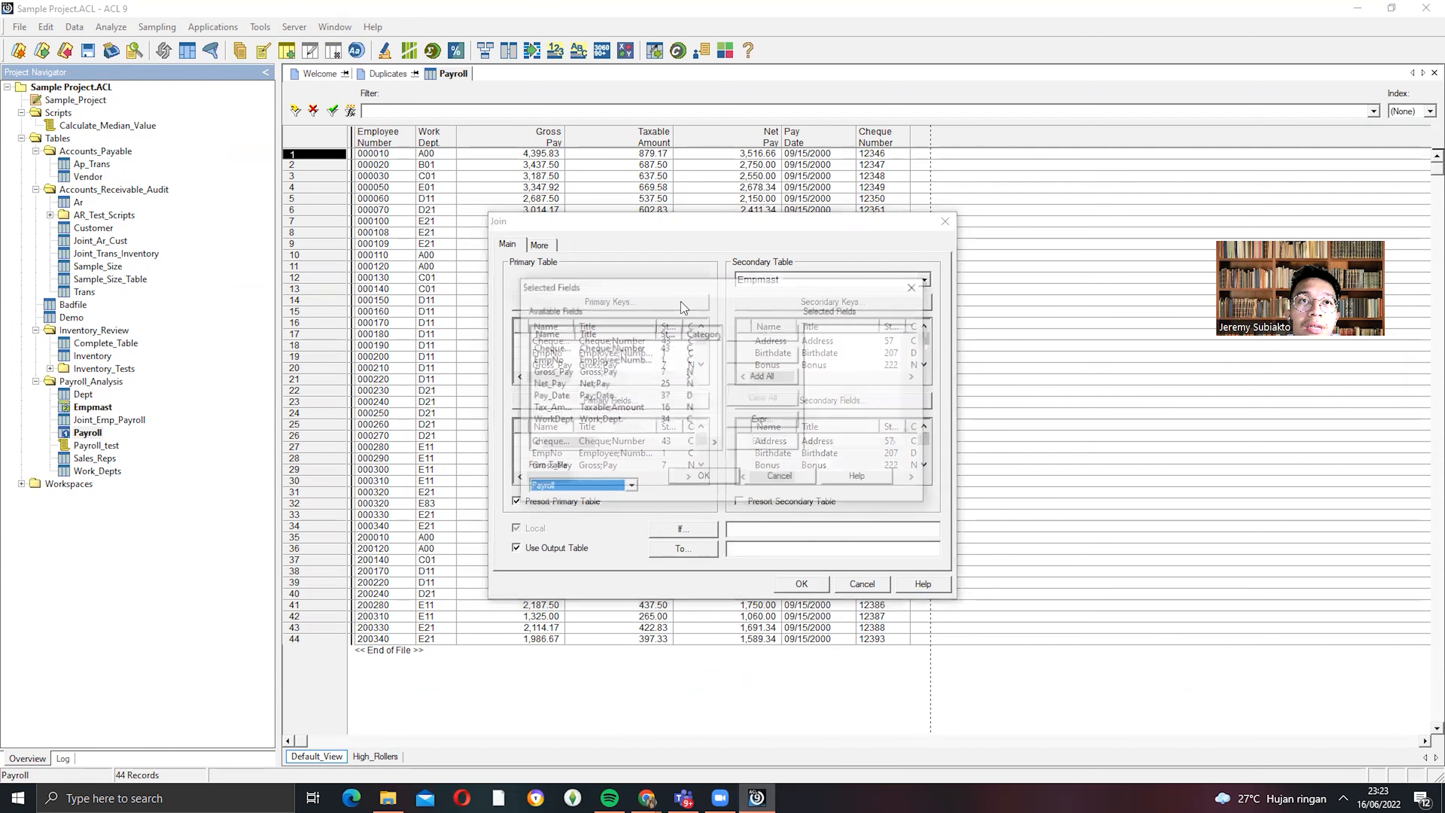
pyautogui.doubleClick(619, 362)
pyautogui.click(704, 479)
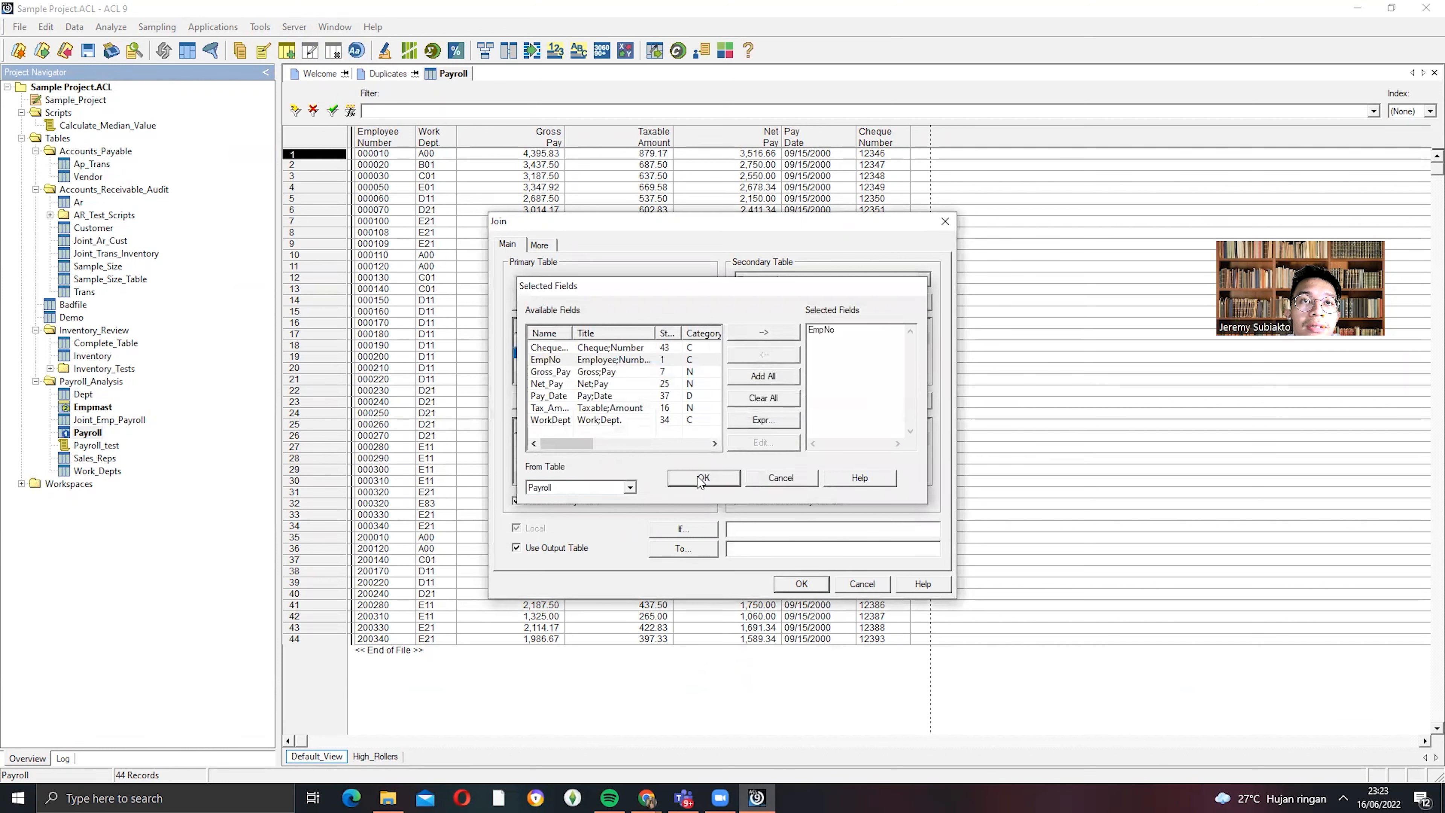
pyautogui.click(800, 305)
pyautogui.scroll(-1, 608, 407)
pyautogui.doubleClick(606, 408)
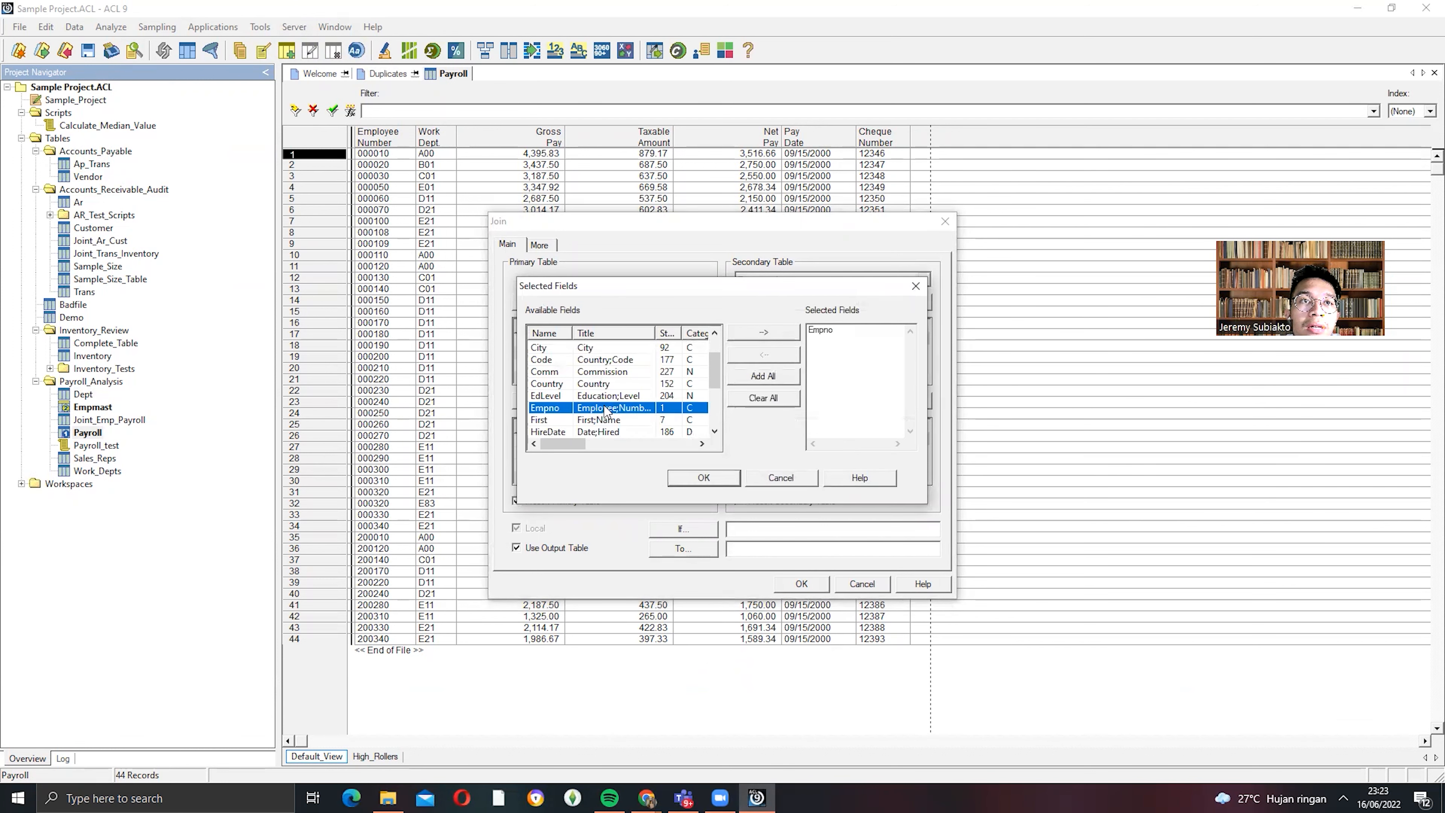
pyautogui.click(694, 477)
# - Select Cheque_No and EmpNo as the Payroll fields to include in the join output
pyautogui.click(648, 407)
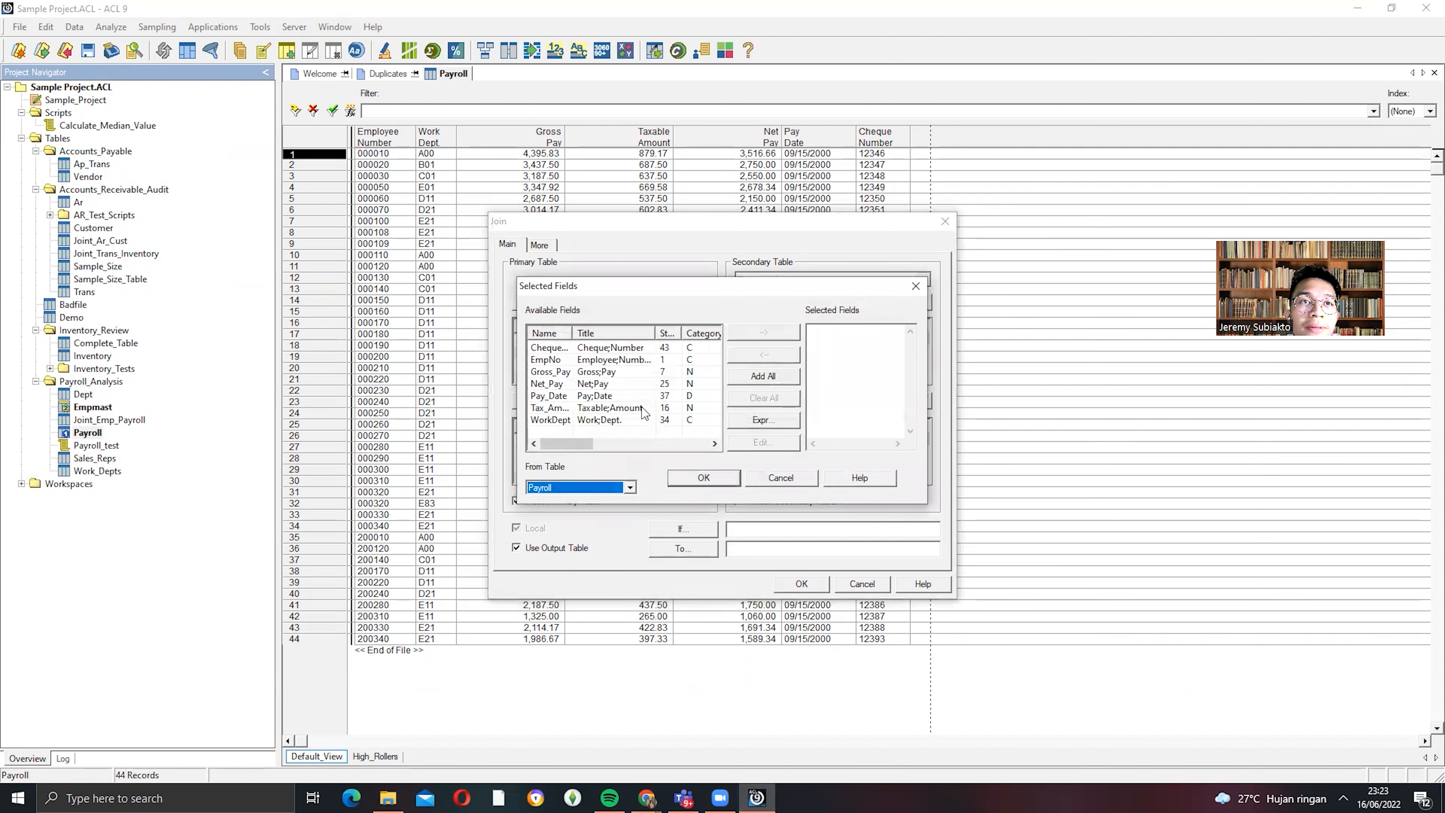
pyautogui.hscroll(-2, 595, 436)
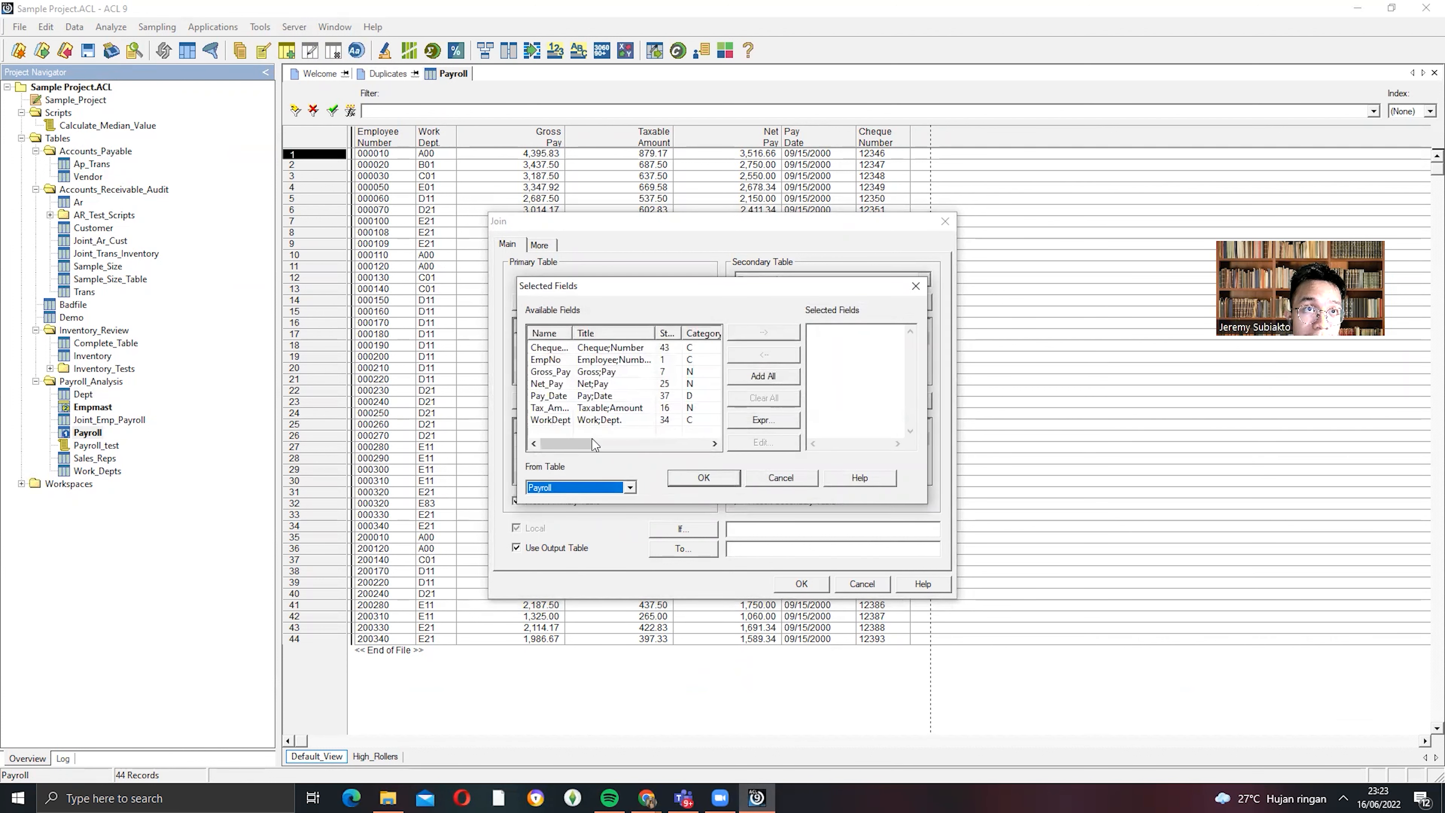
pyautogui.hscroll(3, 582, 413)
pyautogui.click(571, 385)
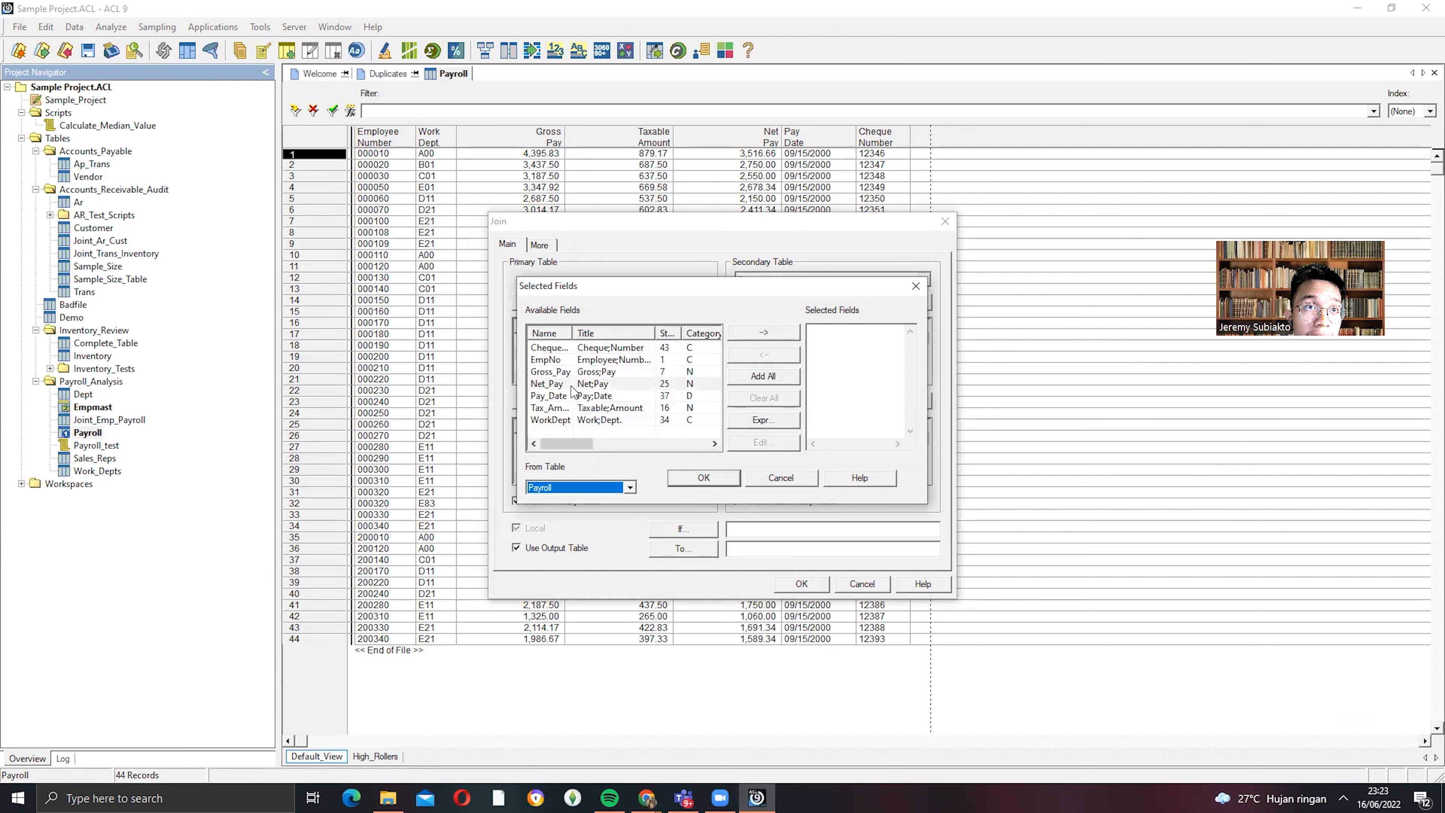
pyautogui.click(913, 285)
pyautogui.click(654, 402)
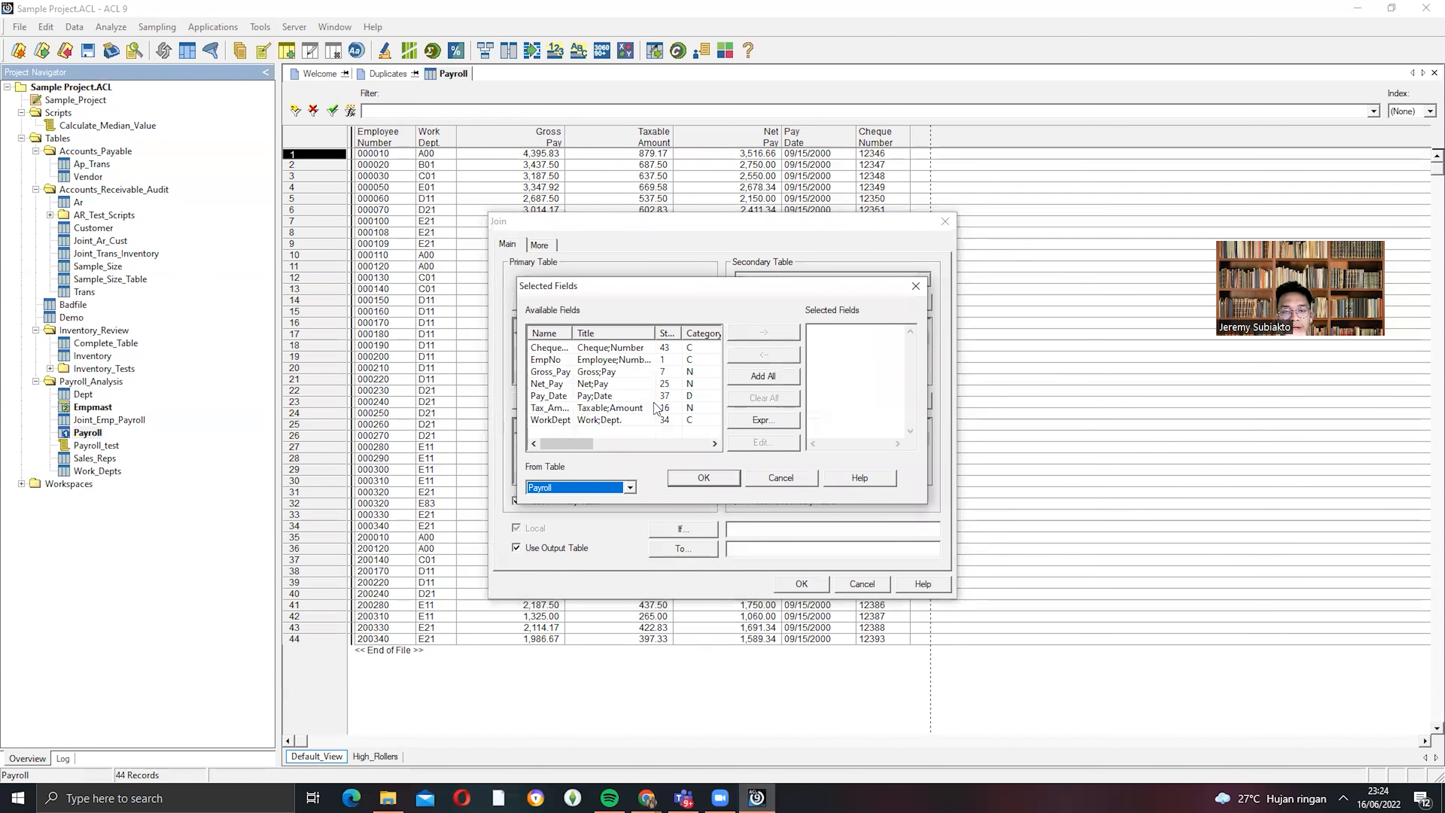
pyautogui.doubleClick(662, 348)
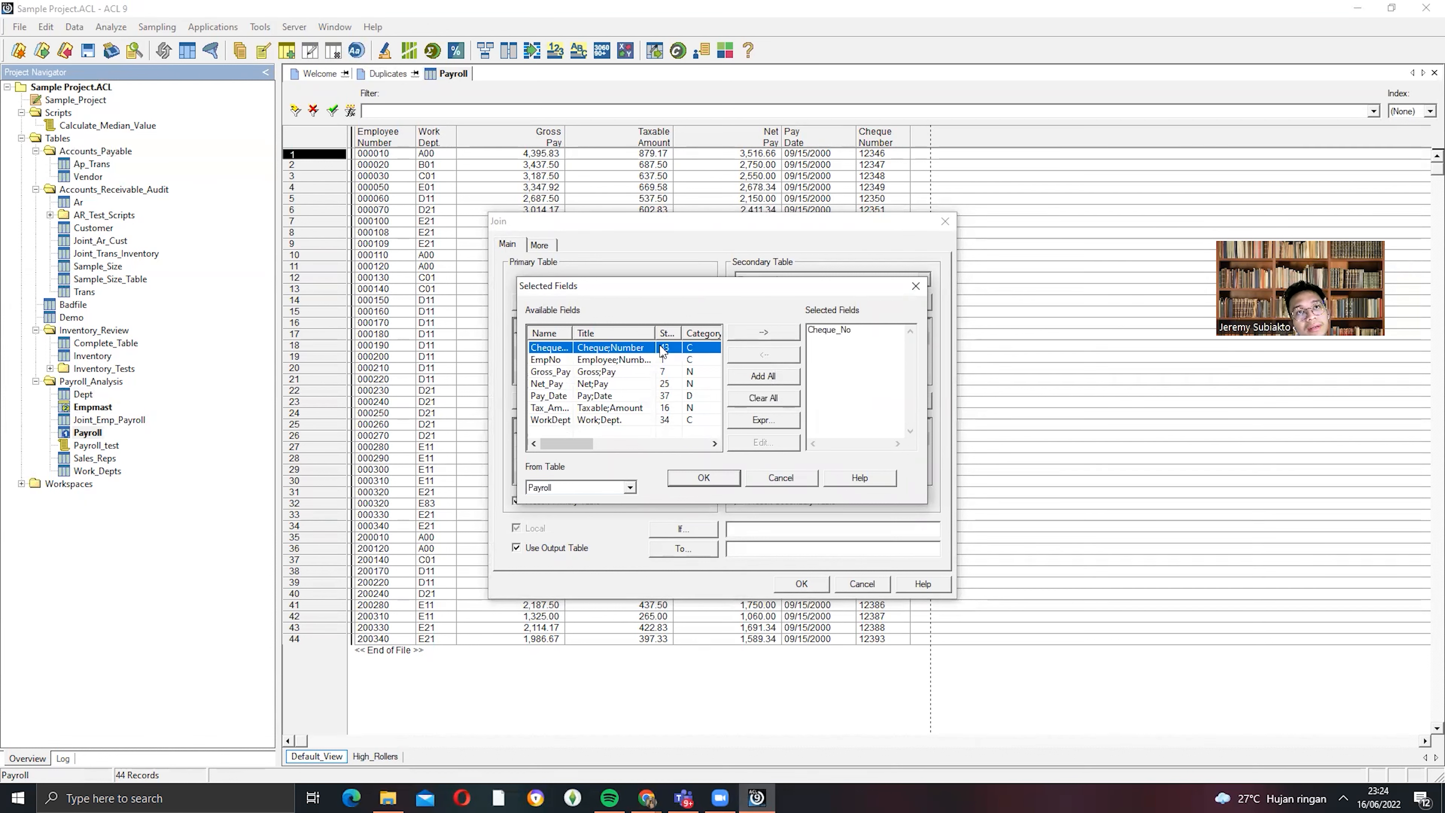
pyautogui.doubleClick(658, 360)
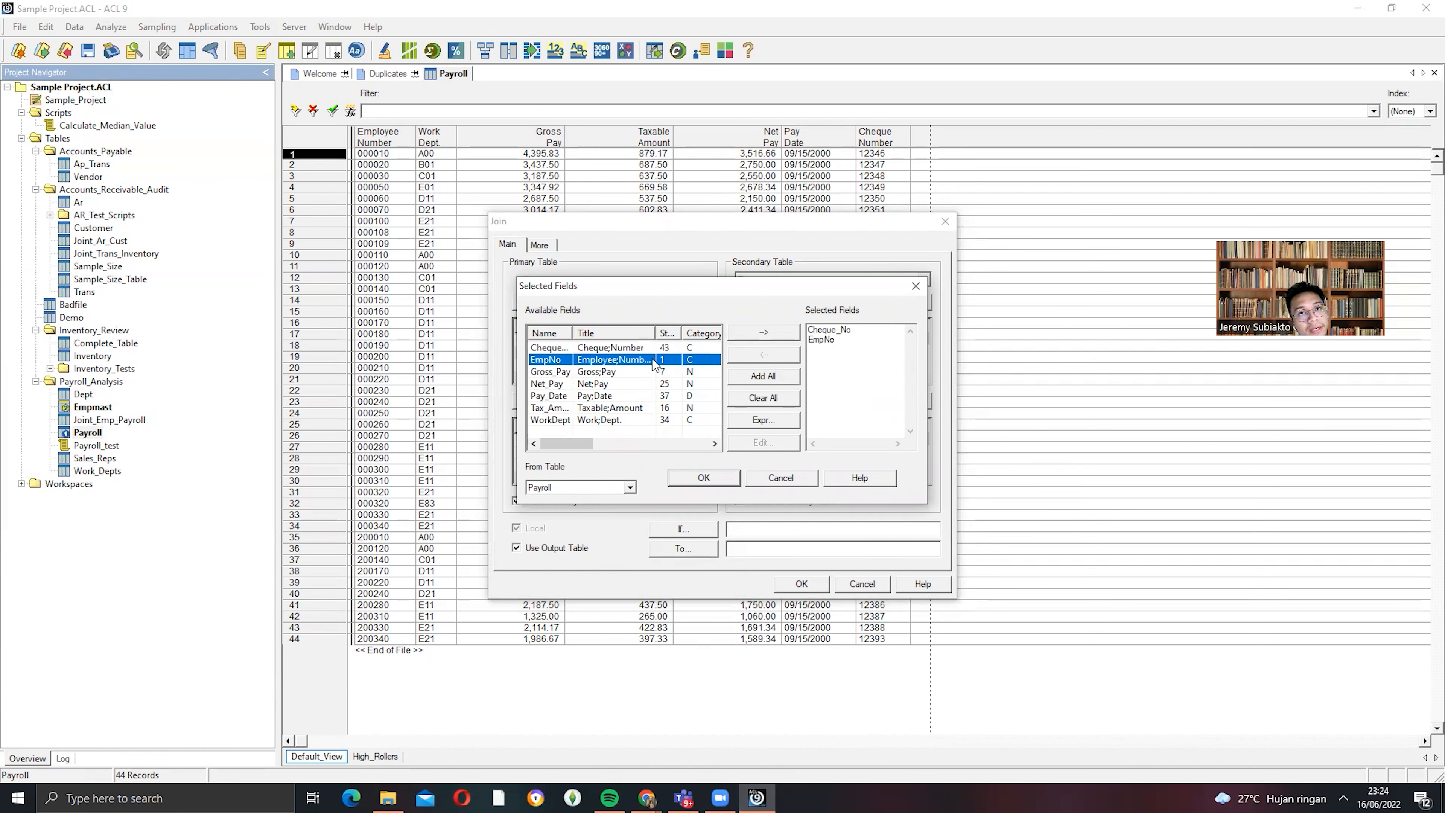
pyautogui.click(689, 482)
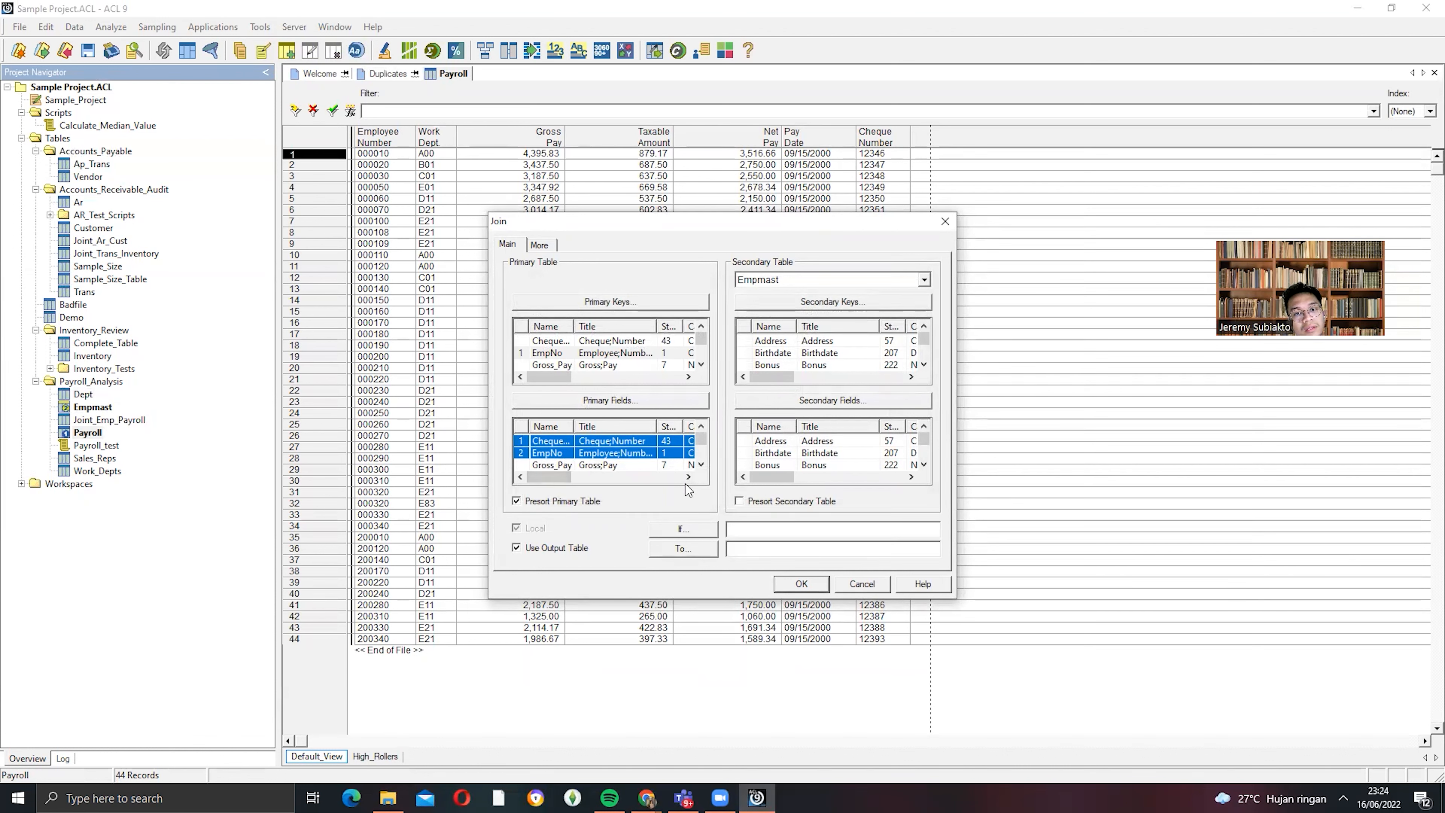
# - Replace EmpNo with WorkDept in the join's primary fields, keeping Cheque_No
pyautogui.click(642, 405)
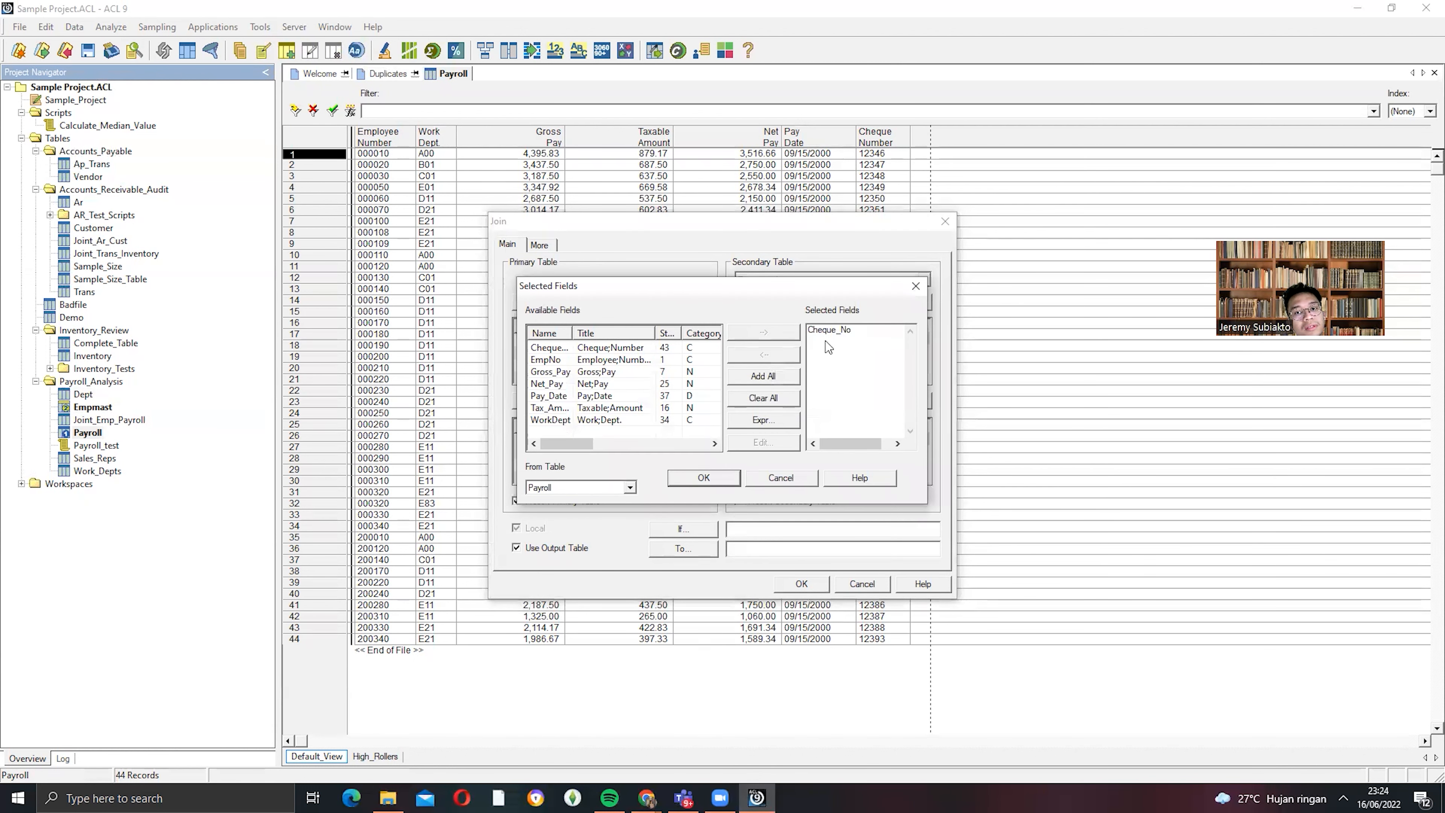
pyautogui.doubleClick(617, 420)
pyautogui.click(687, 478)
# - Add the Last and First name fields from Empmast to the join's secondary fields
pyautogui.click(761, 405)
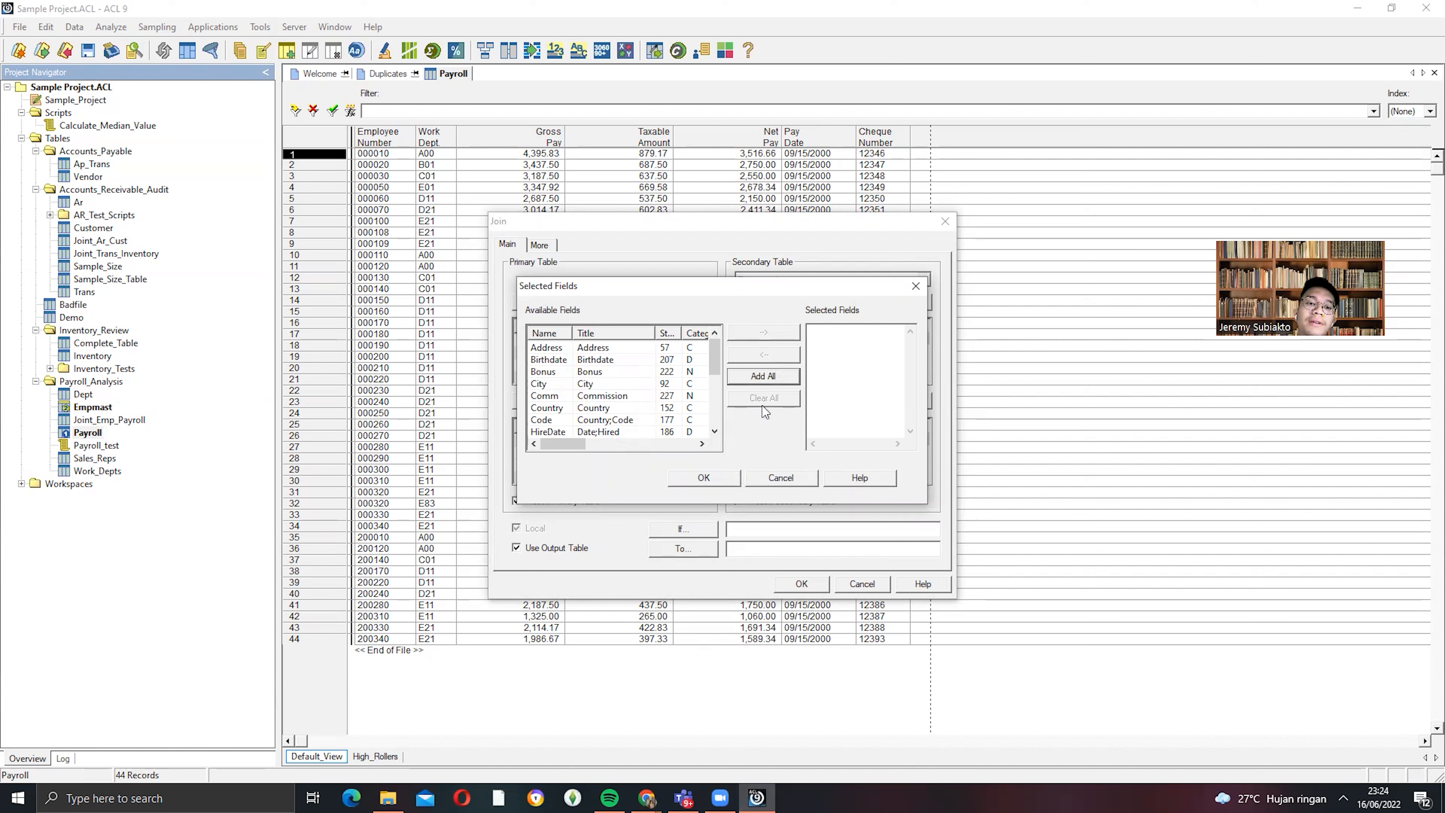
pyautogui.scroll(-3, 620, 392)
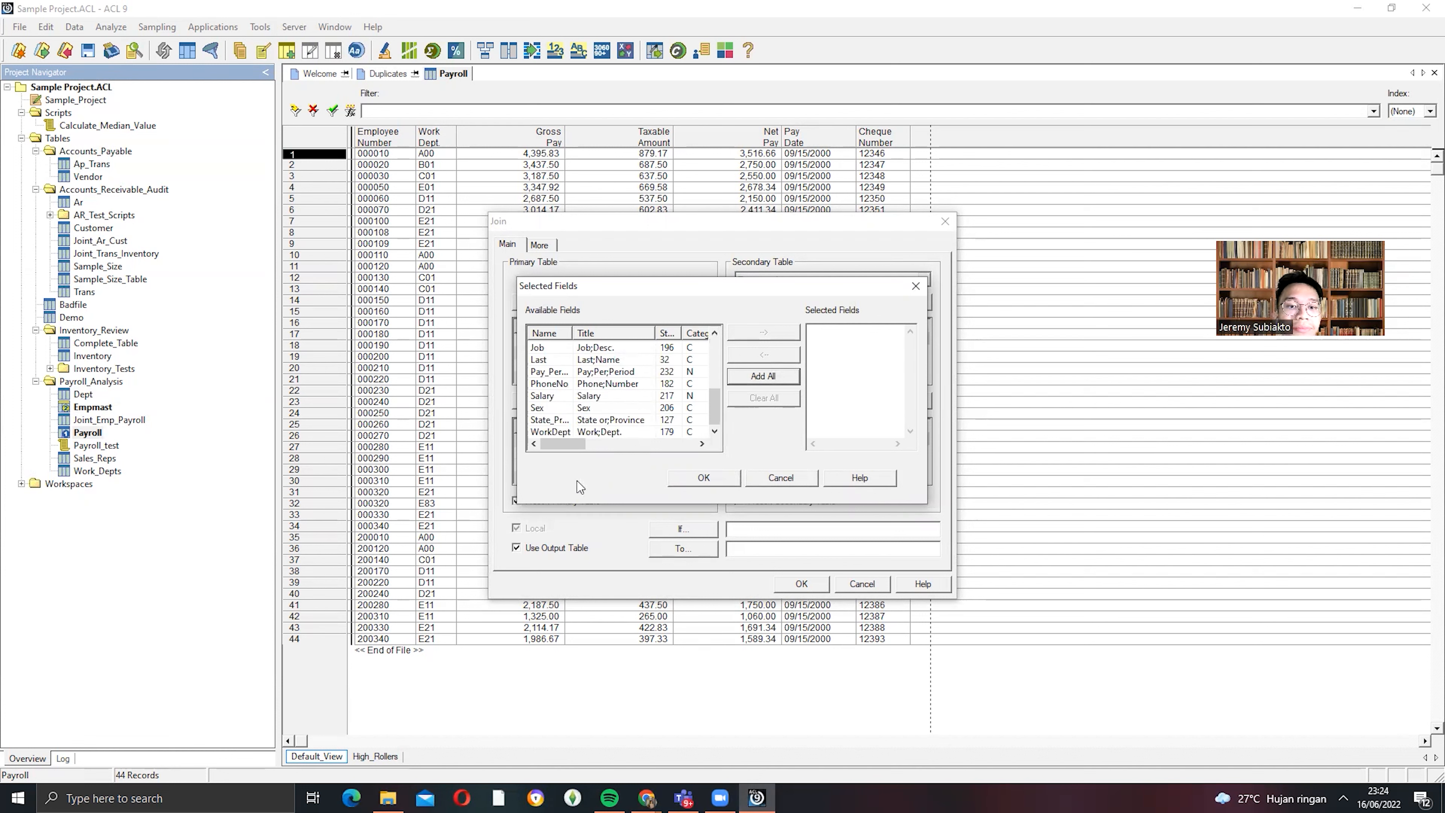
pyautogui.doubleClick(604, 362)
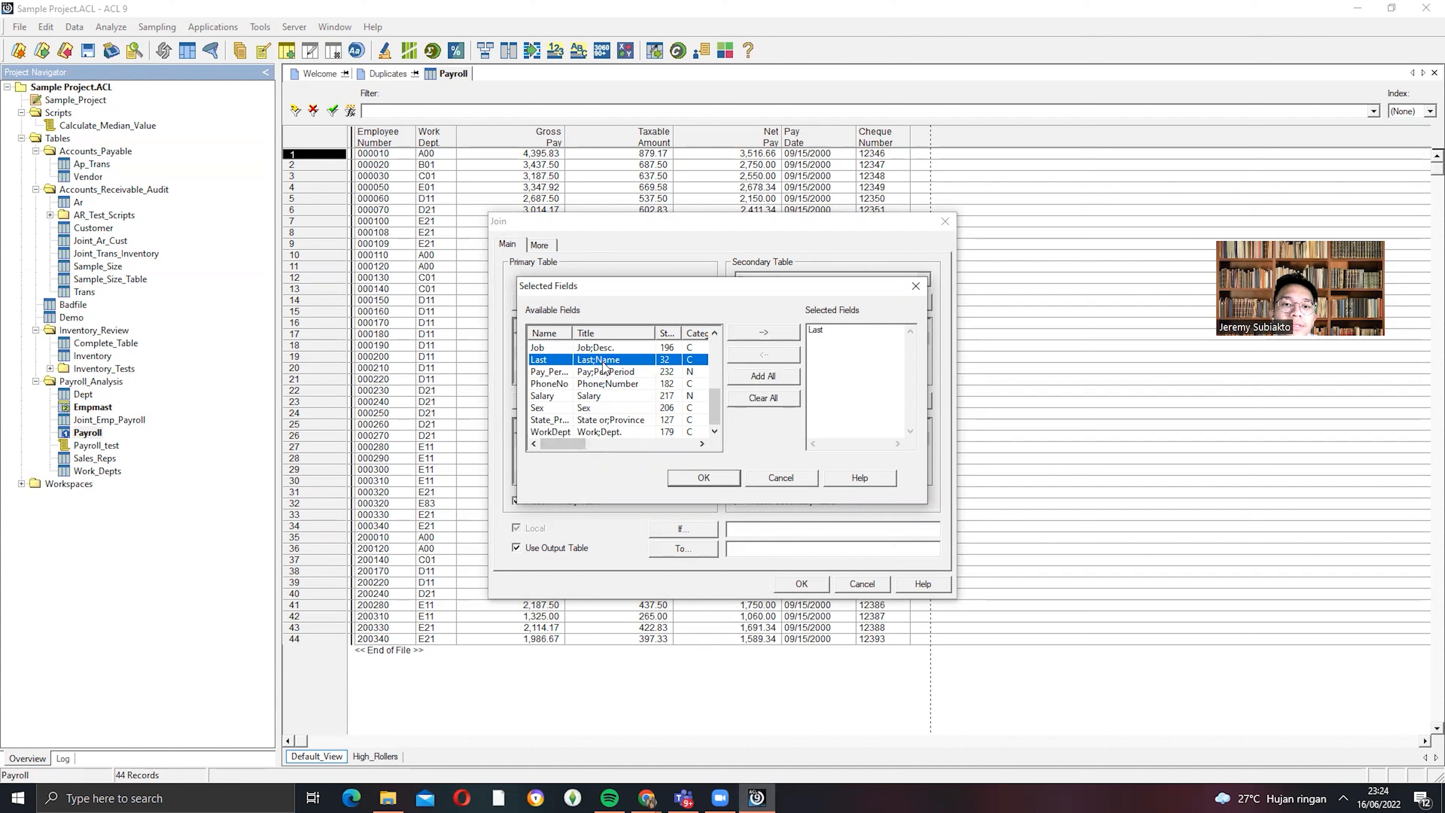
pyautogui.scroll(3, 605, 370)
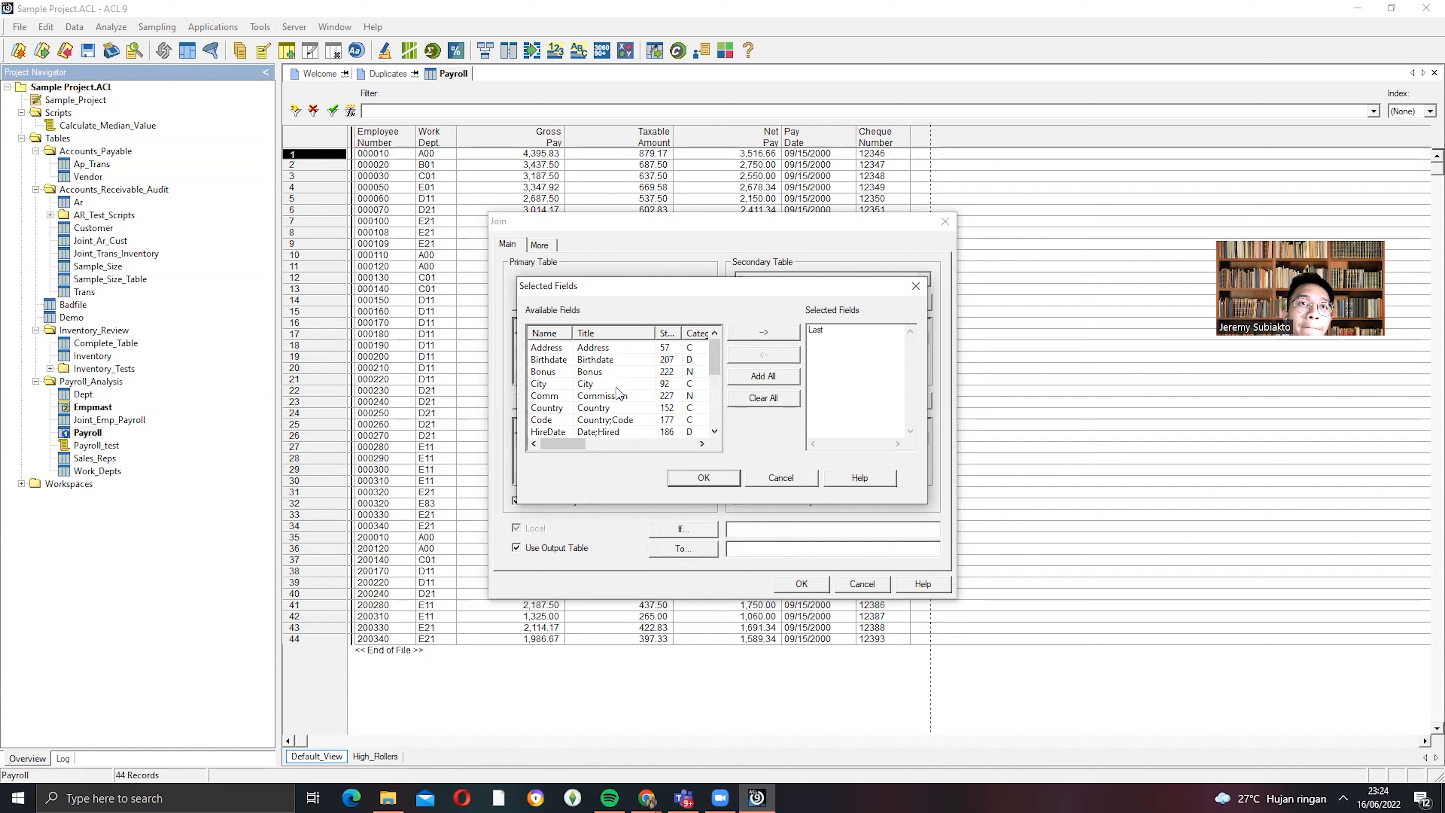
pyautogui.doubleClick(605, 432)
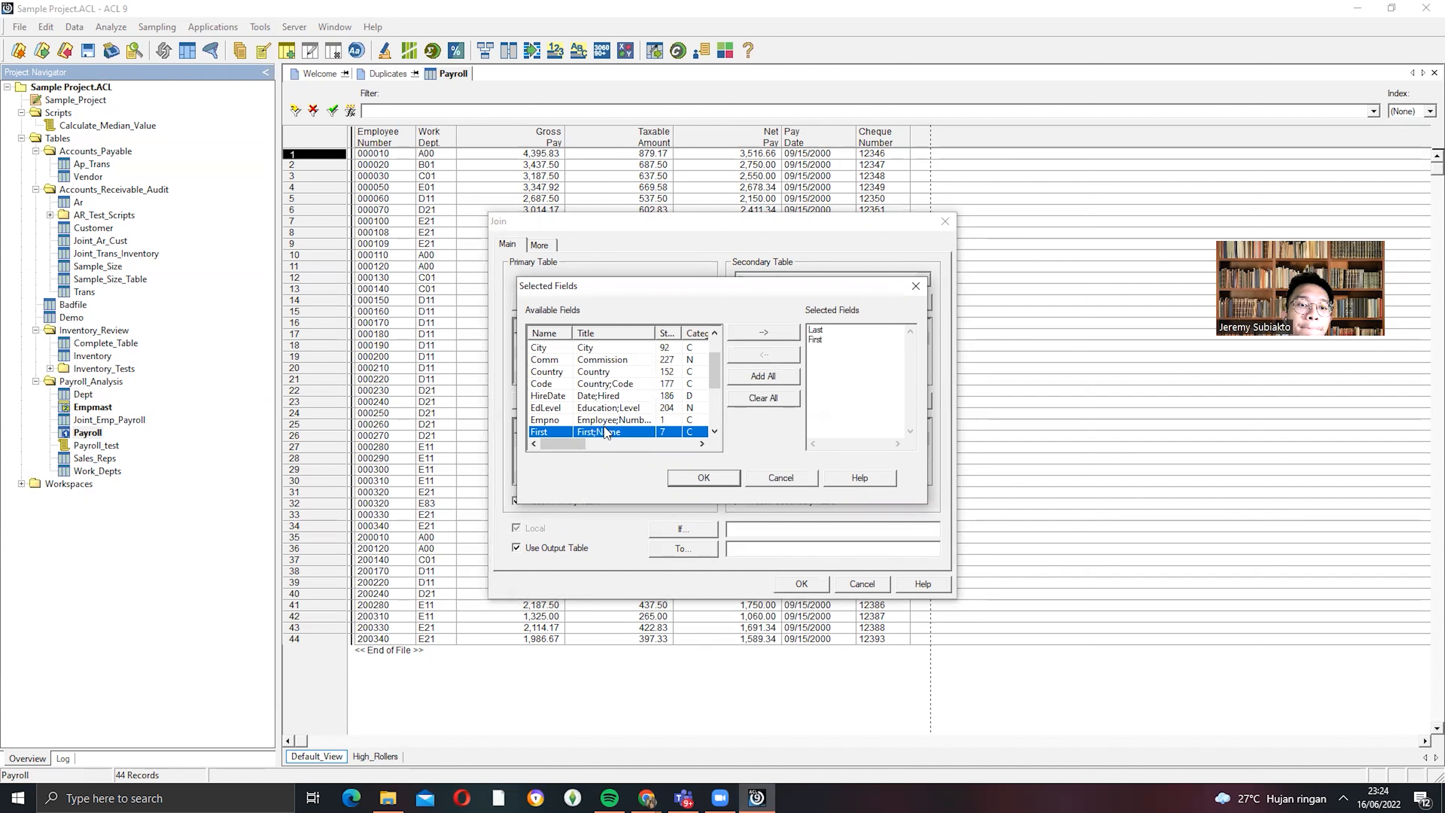
# - Add Empno as the third secondary field after Last and First, leaving EdLevel out, and accept the selection
pyautogui.scroll(-2, 605, 427)
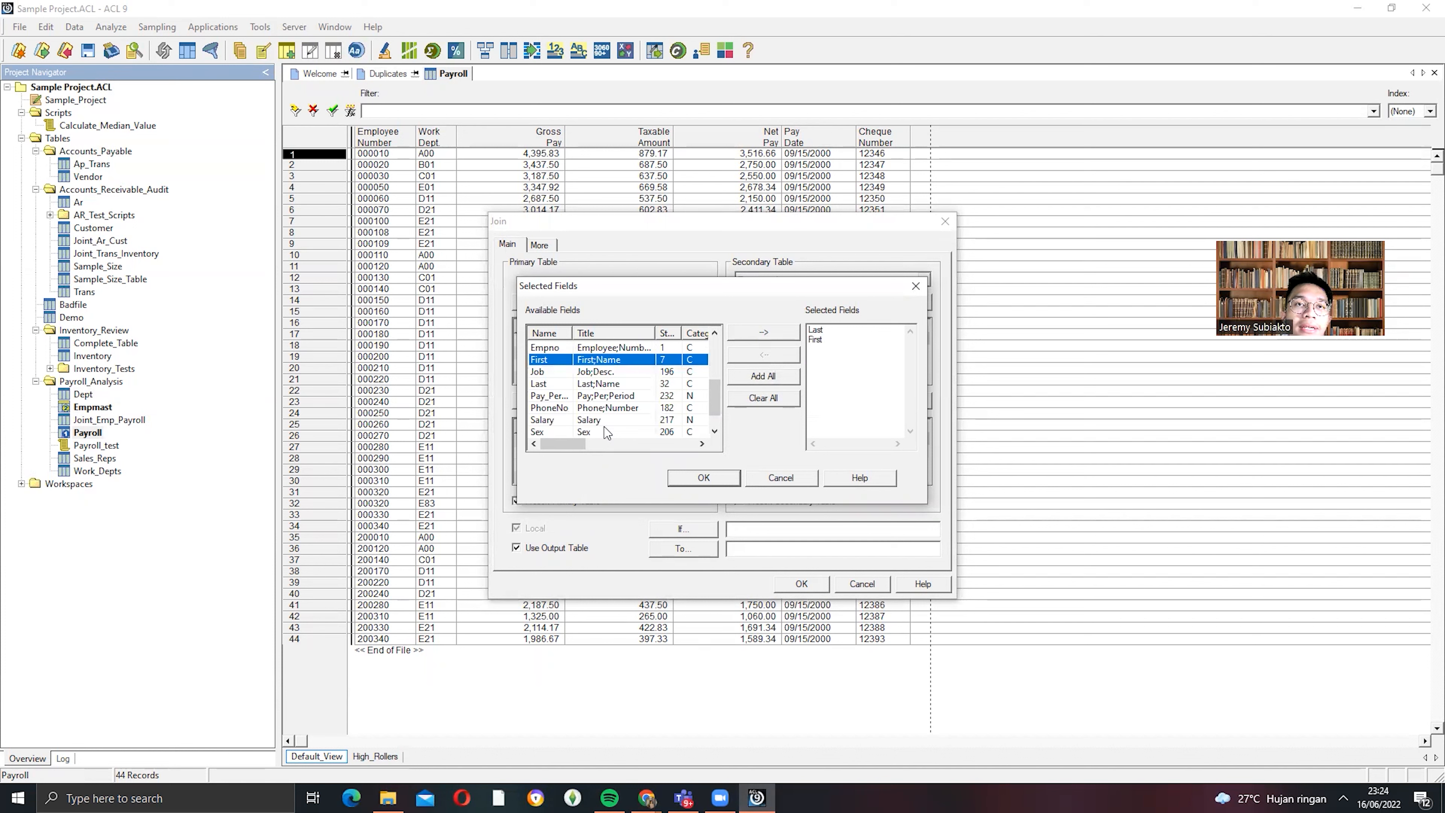
pyautogui.scroll(-1, 604, 427)
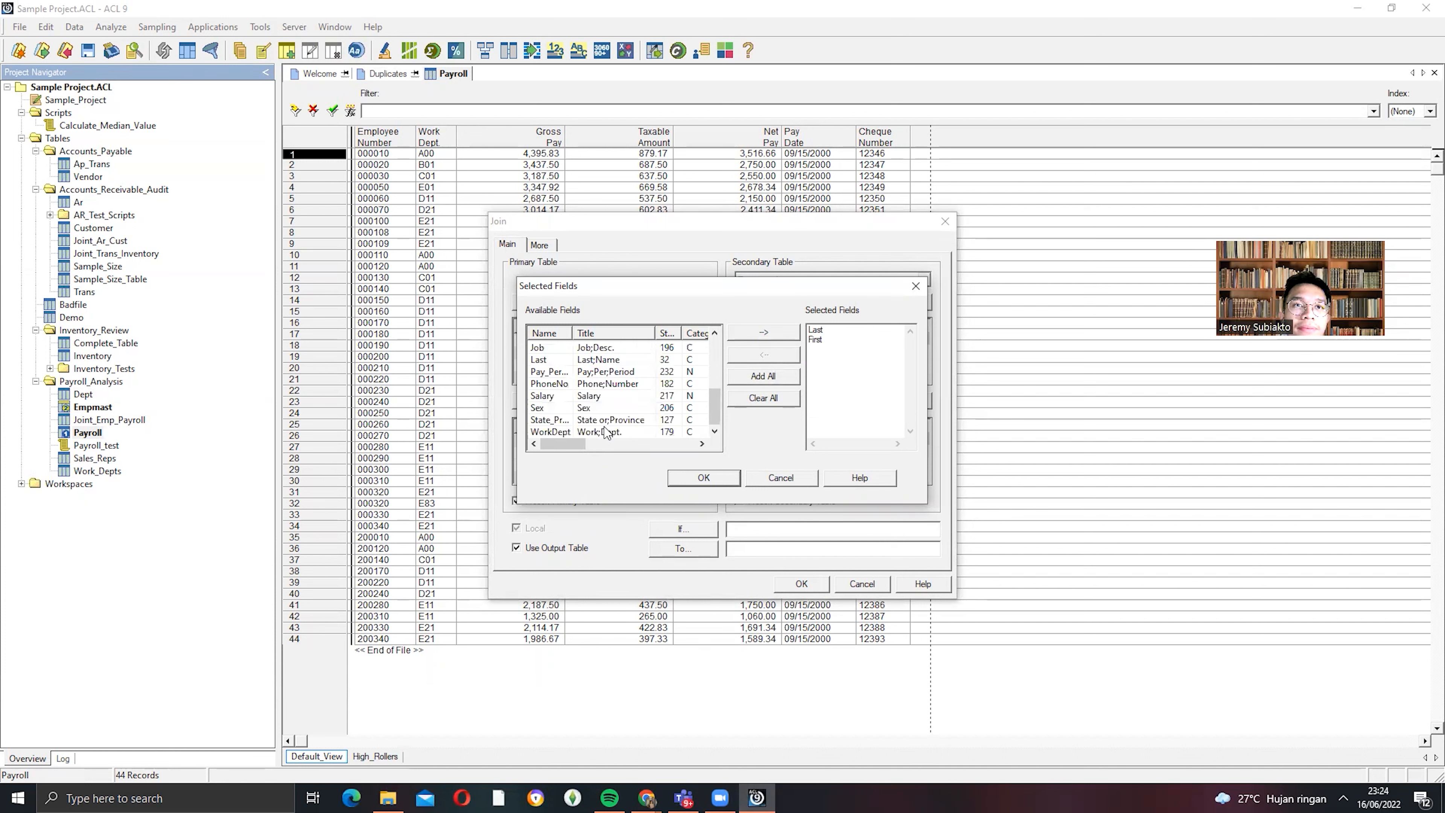
pyautogui.scroll(2, 604, 392)
pyautogui.scroll(1, 604, 391)
pyautogui.doubleClick(621, 425)
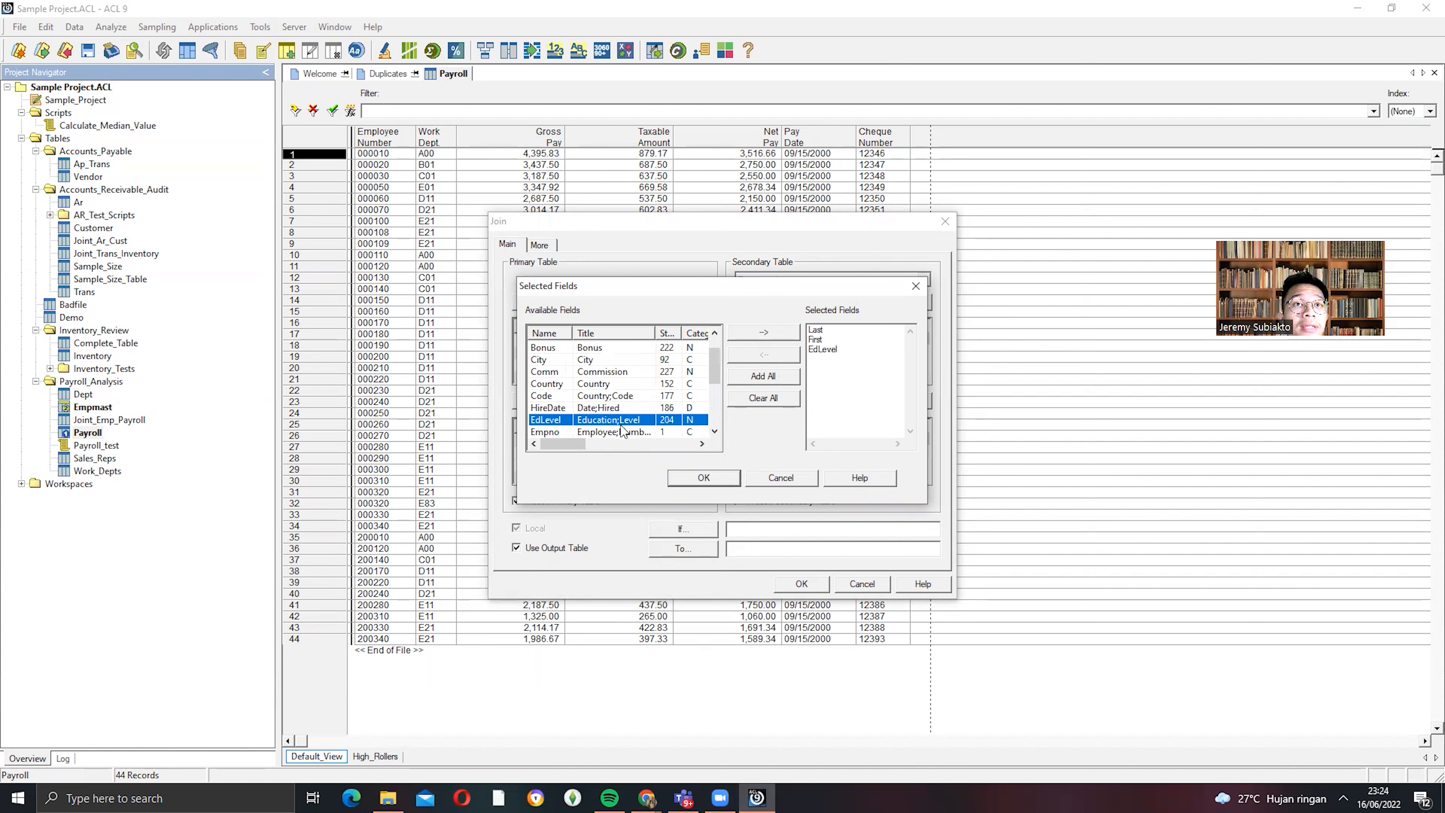
pyautogui.doubleClick(822, 349)
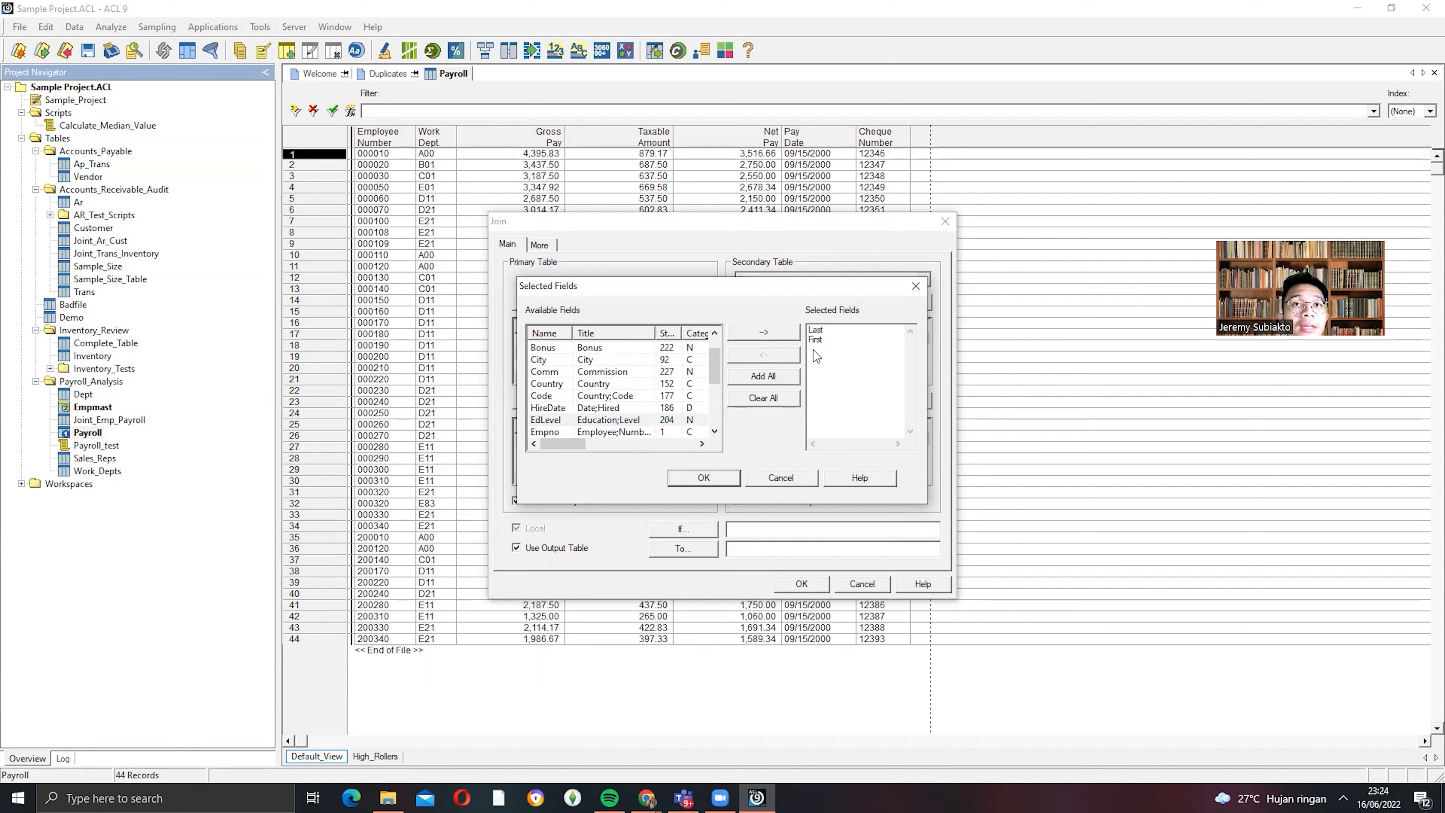
pyautogui.doubleClick(663, 432)
pyautogui.click(688, 477)
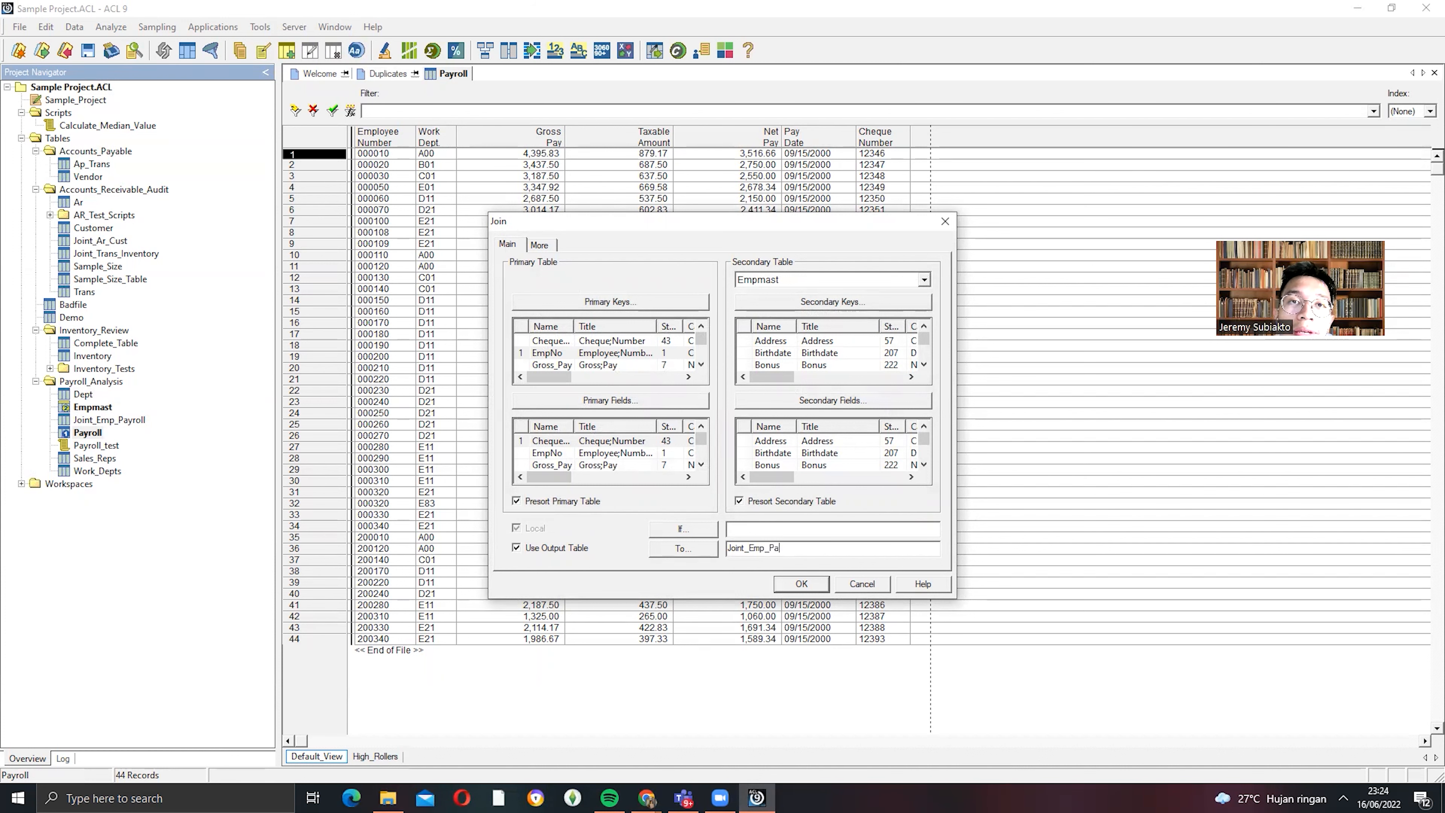
# - Presort the secondary table, name the output Joint_Emp_Payroll, and run the join, overwriting the existing file
pyautogui.write('r')
pyautogui.press('Return')
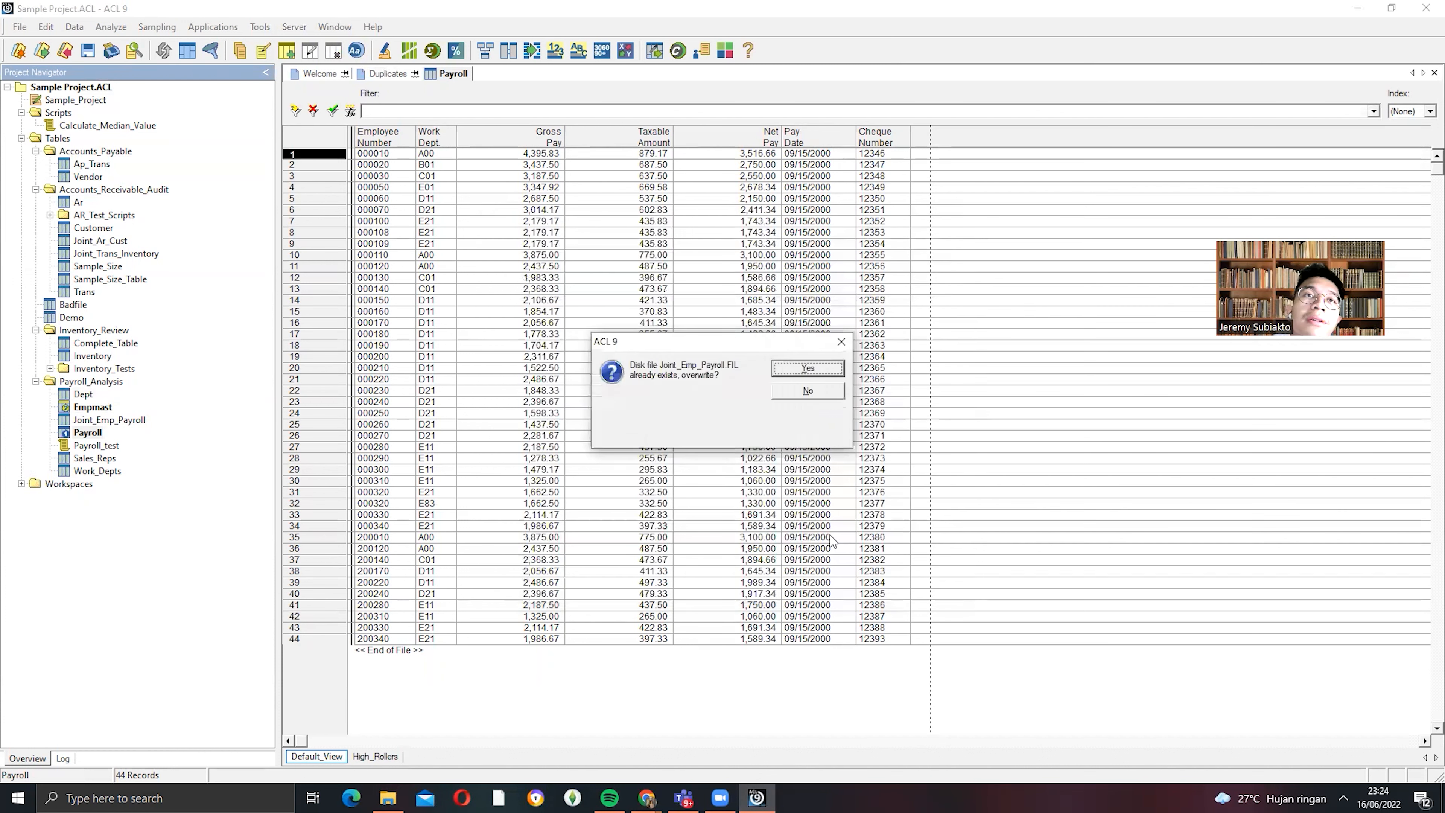
pyautogui.click(787, 370)
# - Examine the Cheque Number, Work Dept., Last Name, First Name and Employee Number columns of the joined table
pyautogui.click(742, 346)
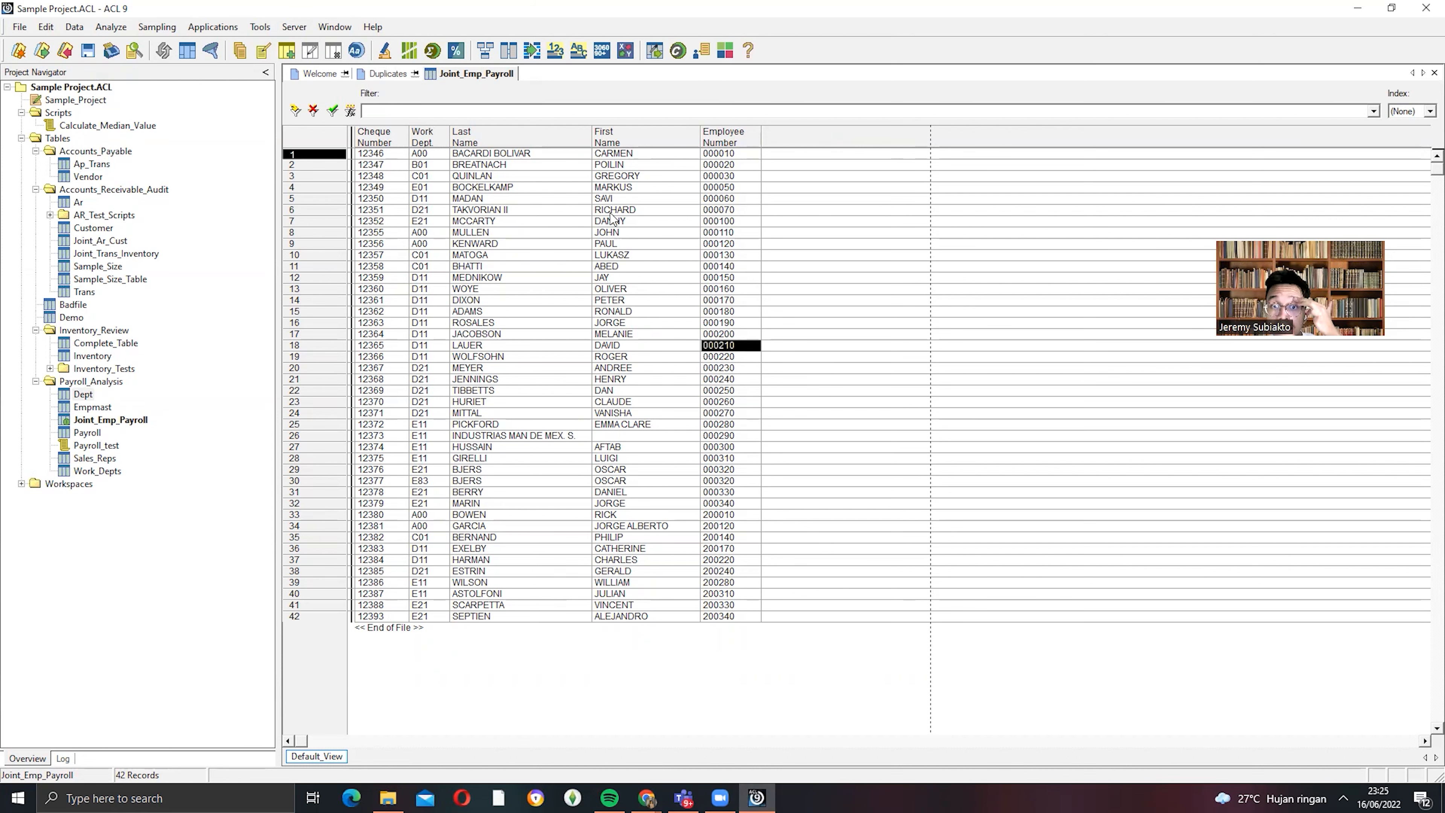
pyautogui.click(517, 146)
pyautogui.click(627, 142)
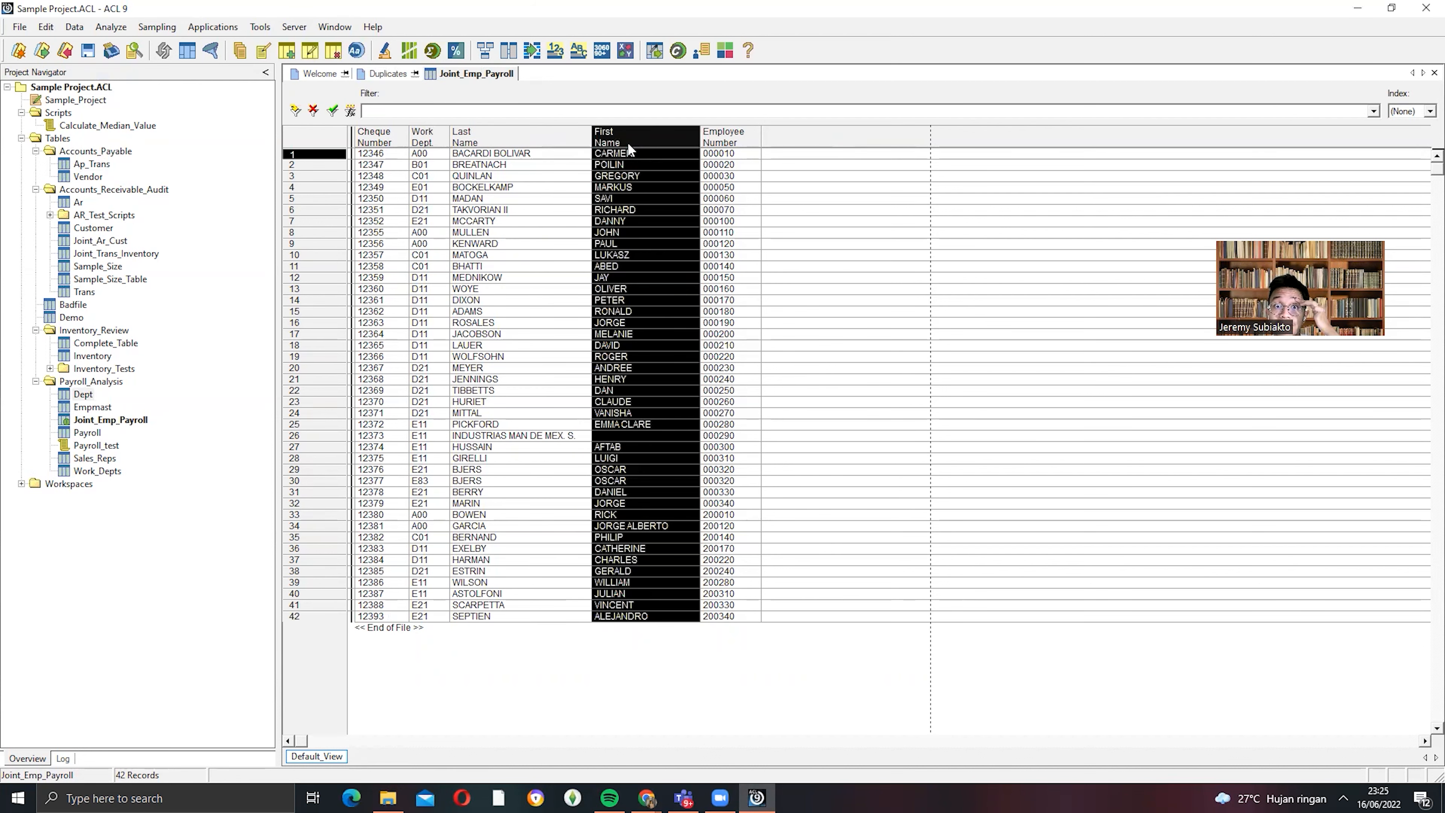
pyautogui.click(738, 138)
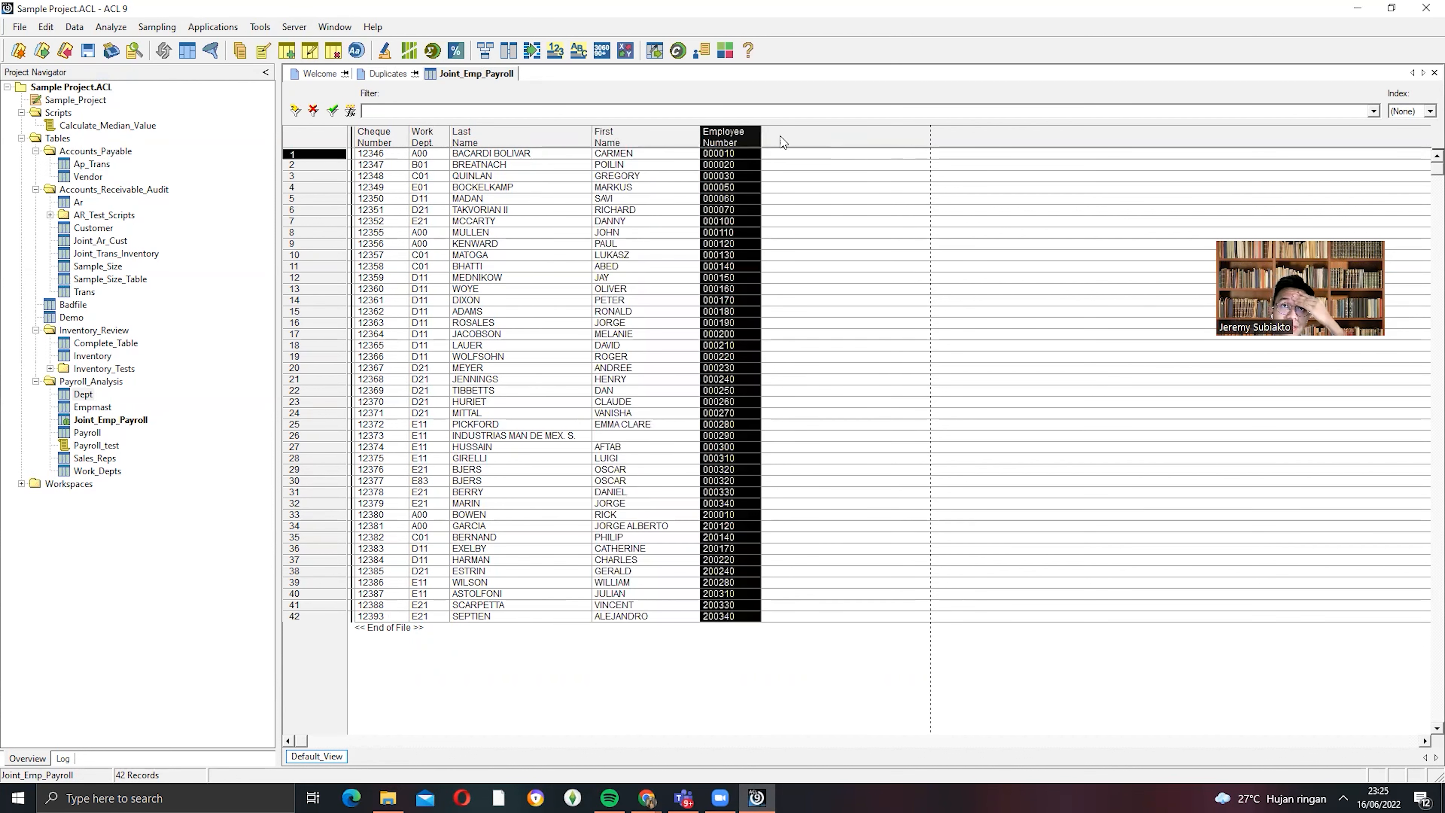
pyautogui.click(788, 142)
pyautogui.click(518, 139)
pyautogui.click(436, 142)
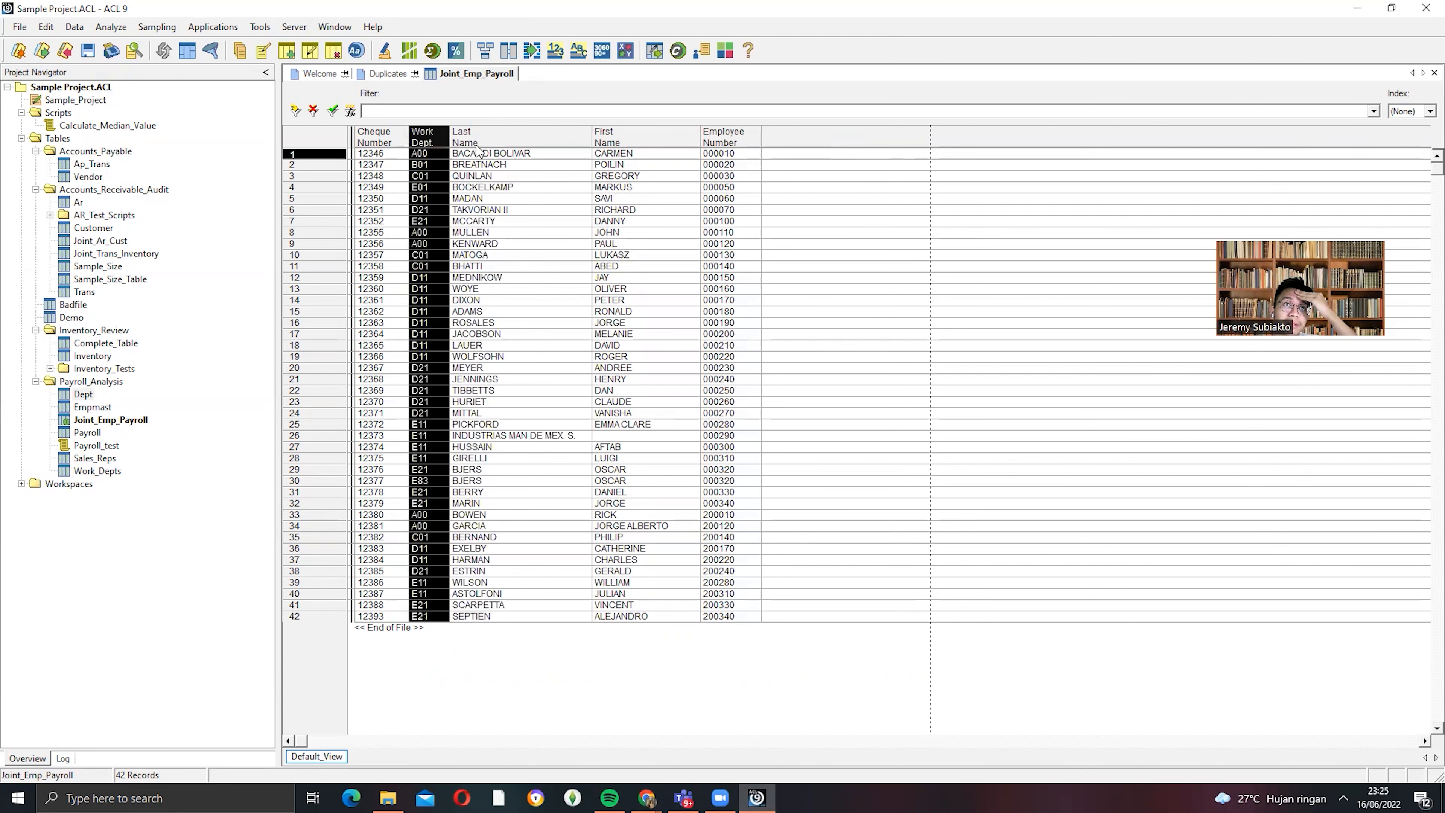
pyautogui.click(397, 157)
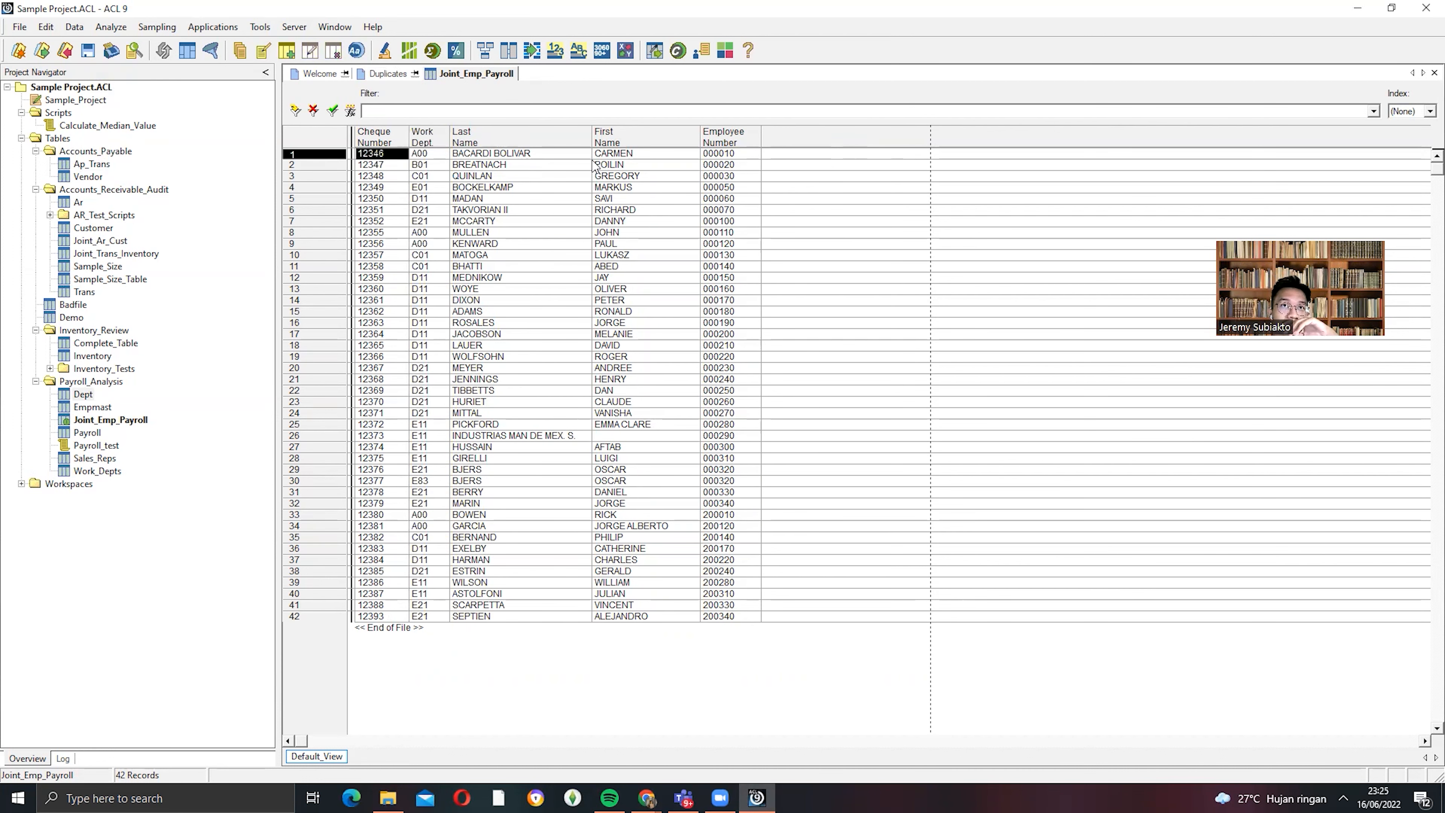
pyautogui.click(626, 164)
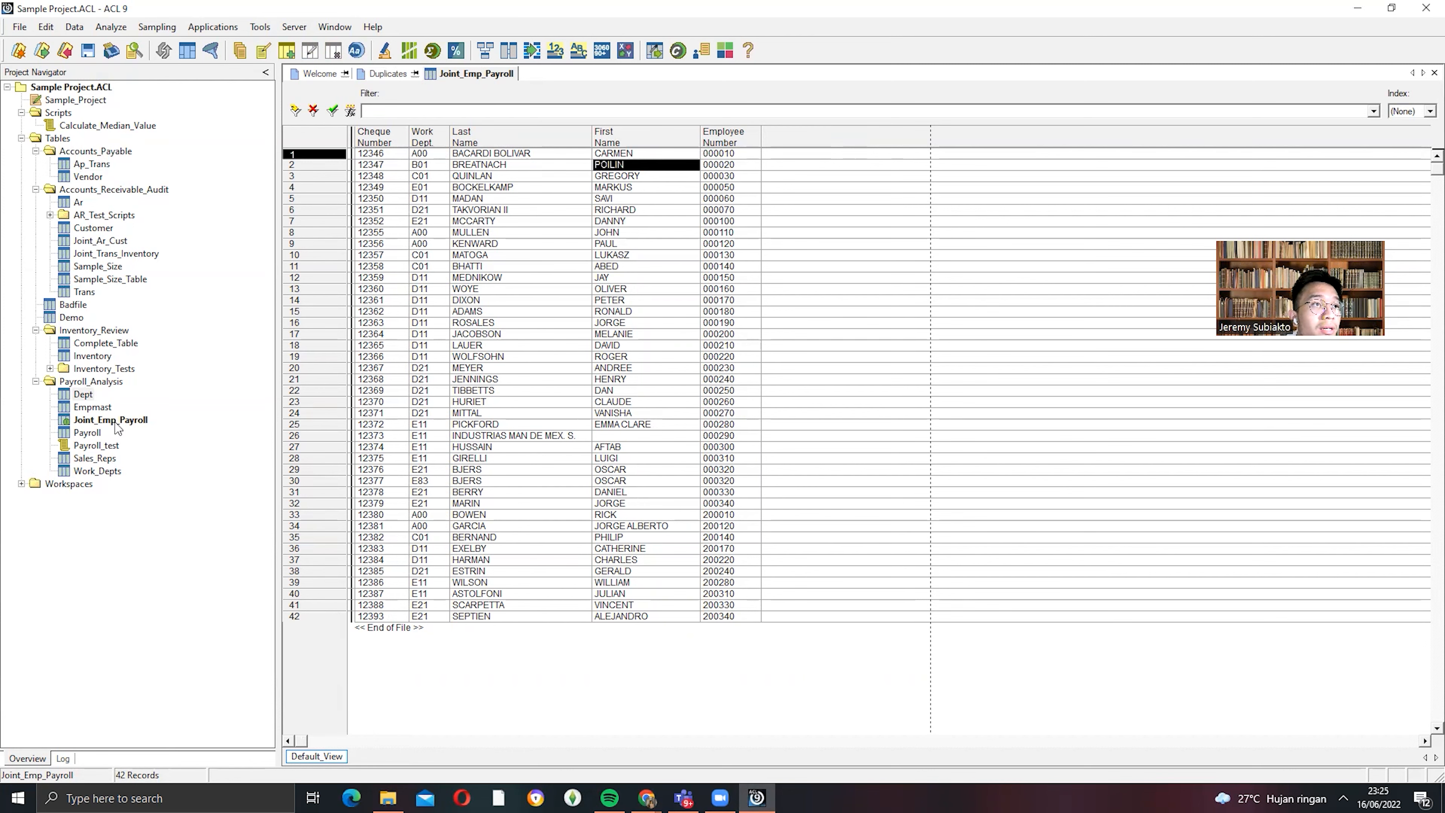
# - View the Payroll table and the Empmast table to compare their records
pyautogui.click(91, 433)
pyautogui.doubleClick(92, 435)
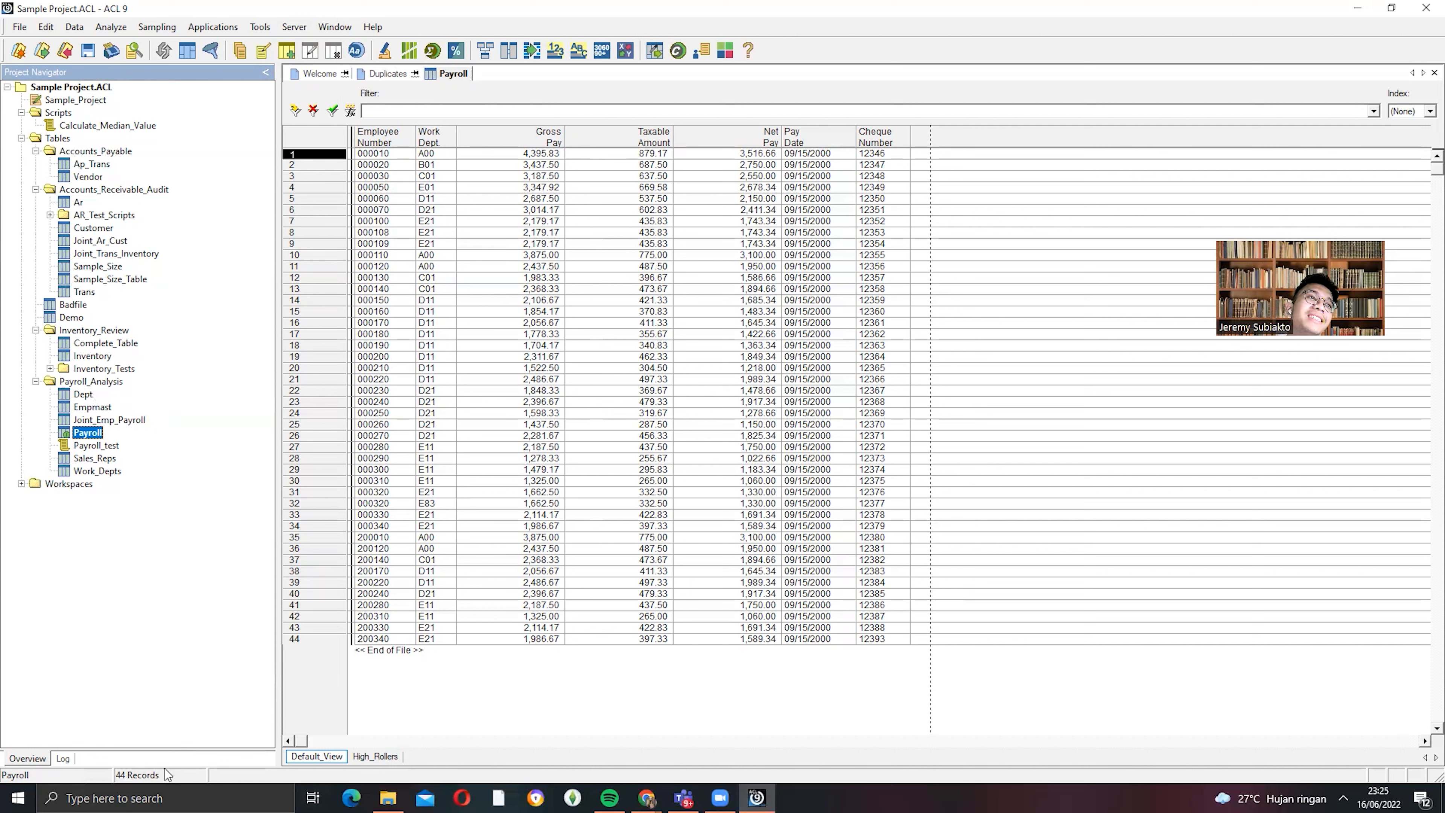
pyautogui.click(96, 409)
pyautogui.doubleClick(99, 411)
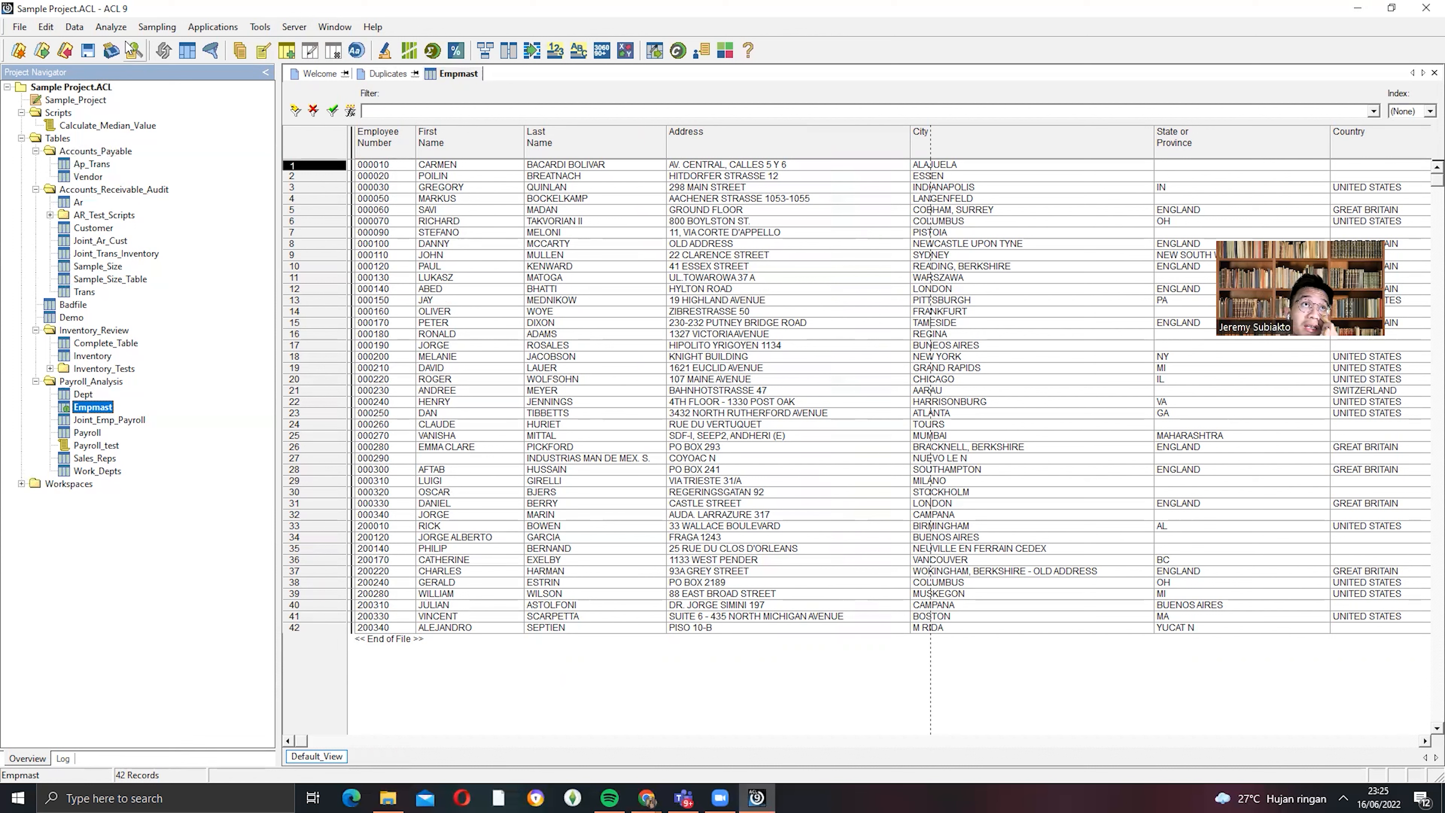
# - Start a duplicates check on the Empmast table with Empno as the field to test
pyautogui.click(112, 29)
pyautogui.moveTo(91, 31)
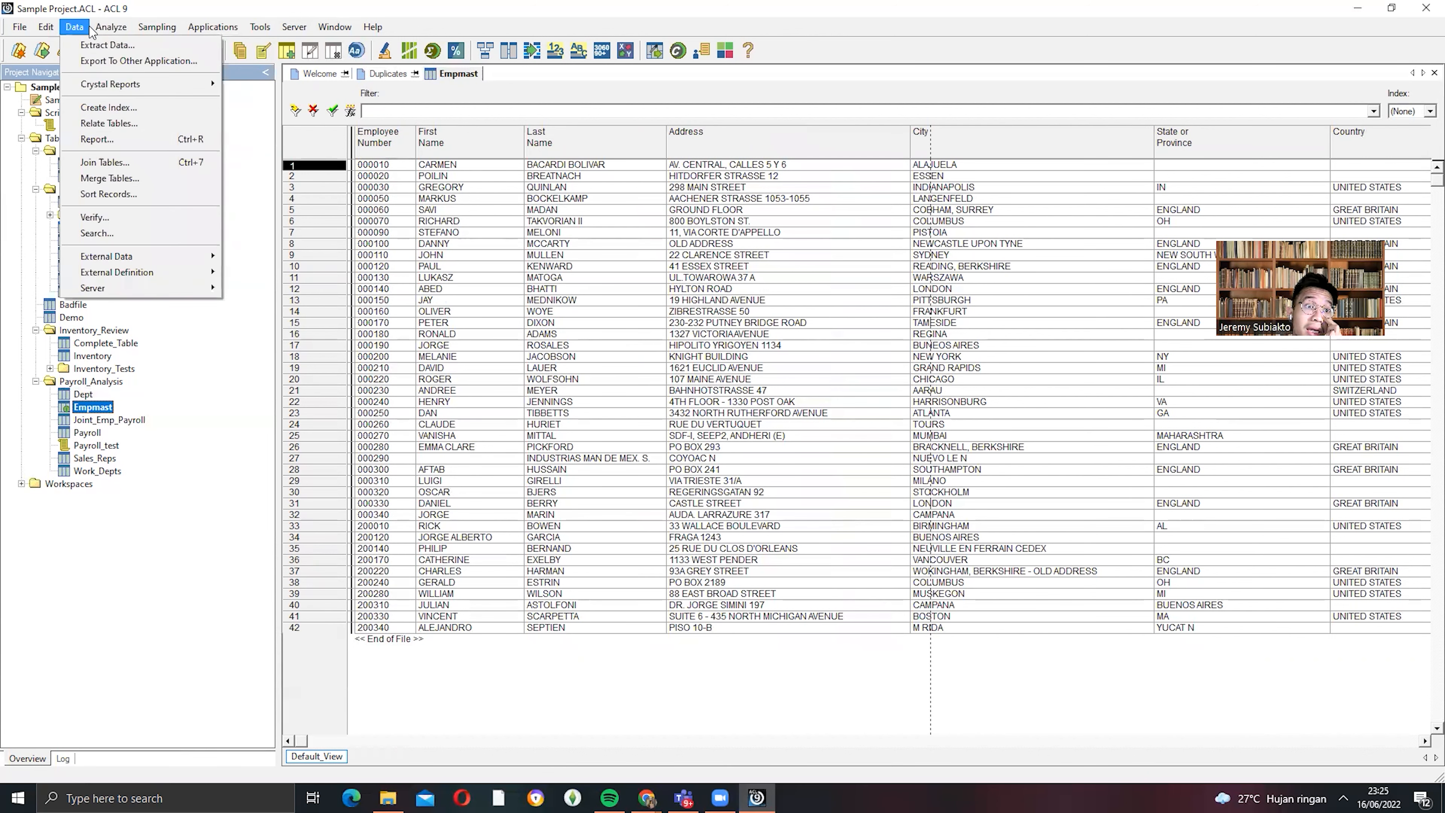
pyautogui.click(131, 257)
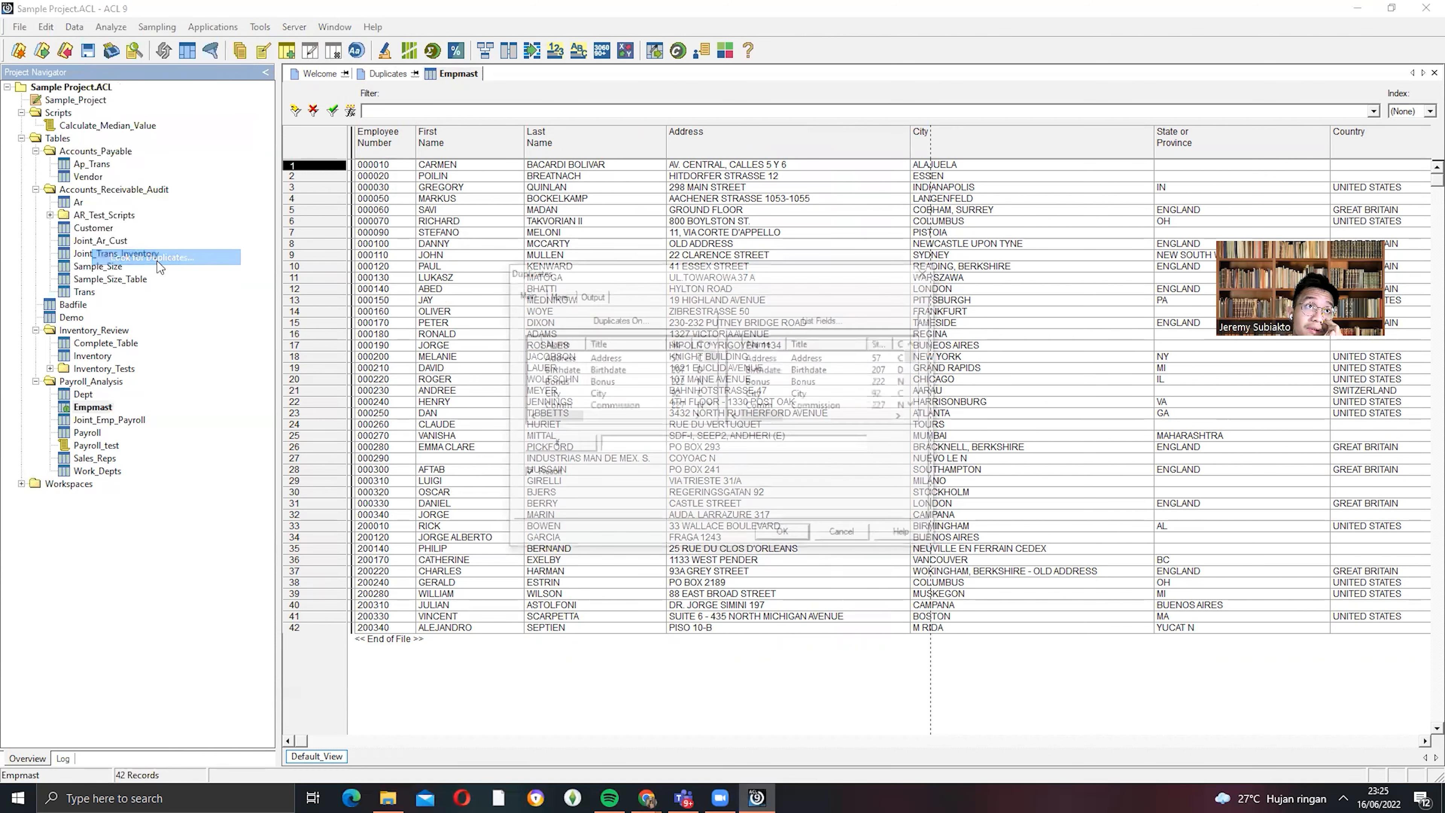
pyautogui.click(641, 321)
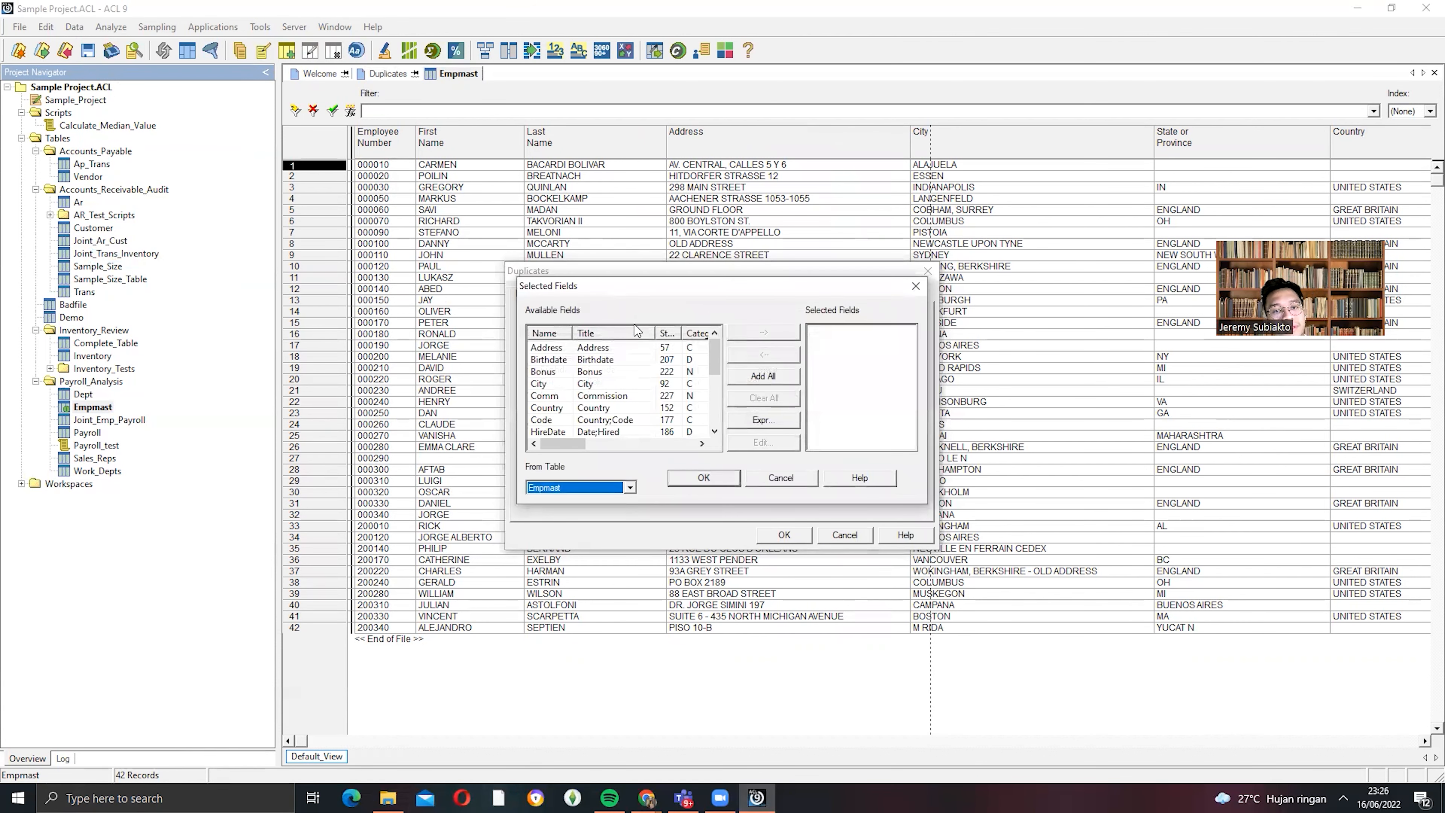
pyautogui.scroll(-1, 617, 411)
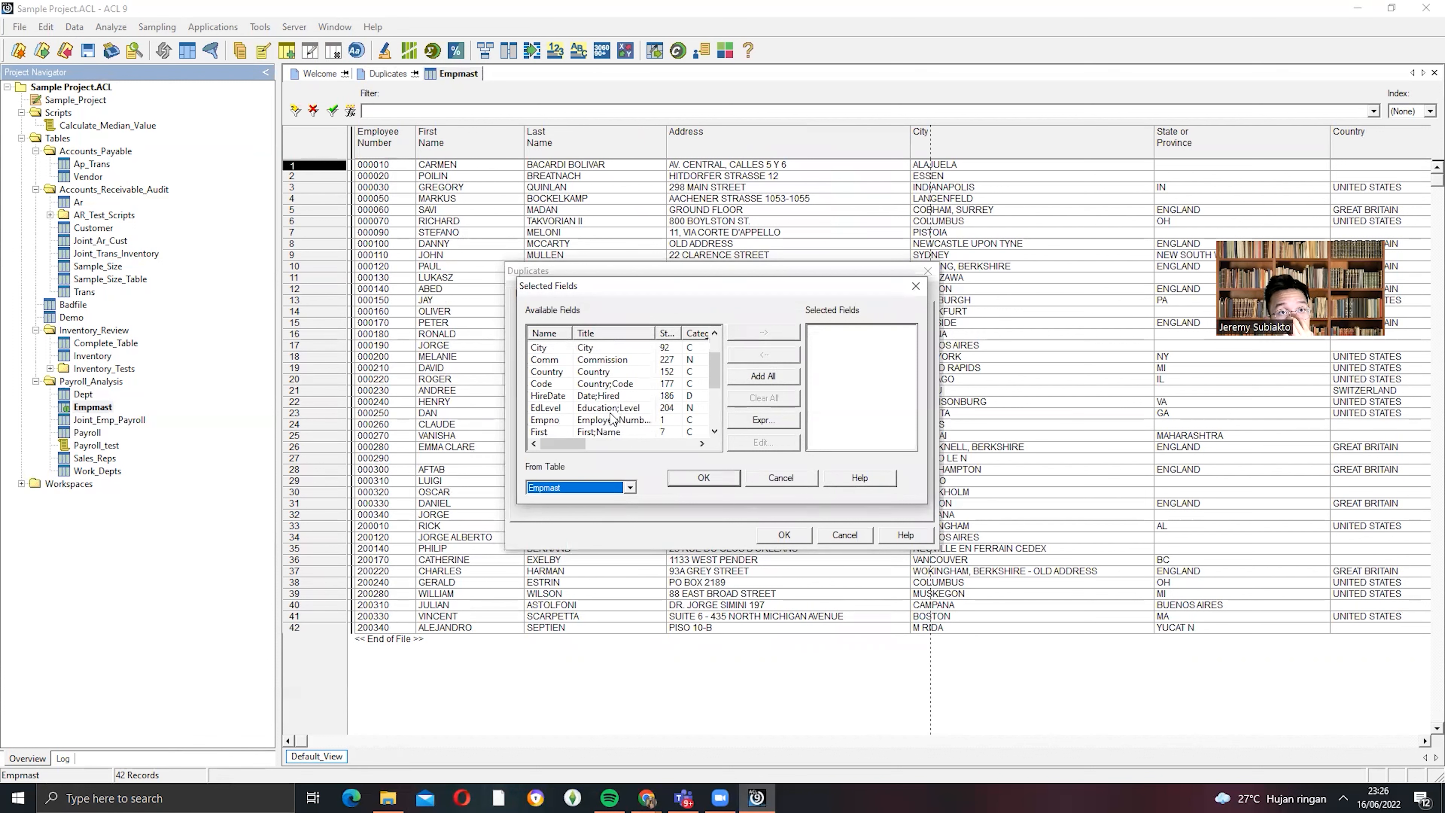
pyautogui.doubleClick(608, 424)
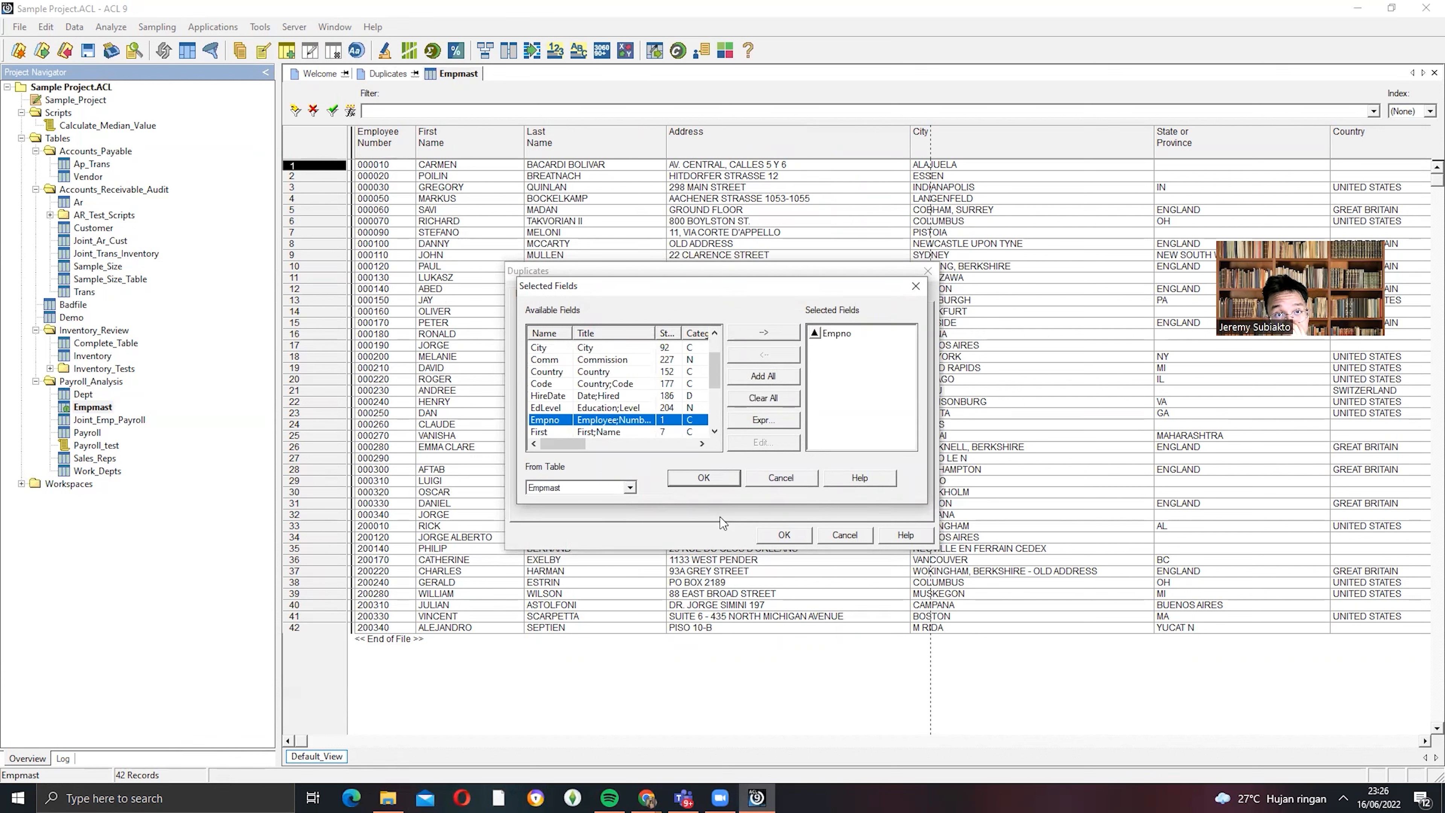
pyautogui.click(703, 478)
# - List all Empmast fields in the duplicates output and run the check on Empno to screen with presort
pyautogui.click(811, 320)
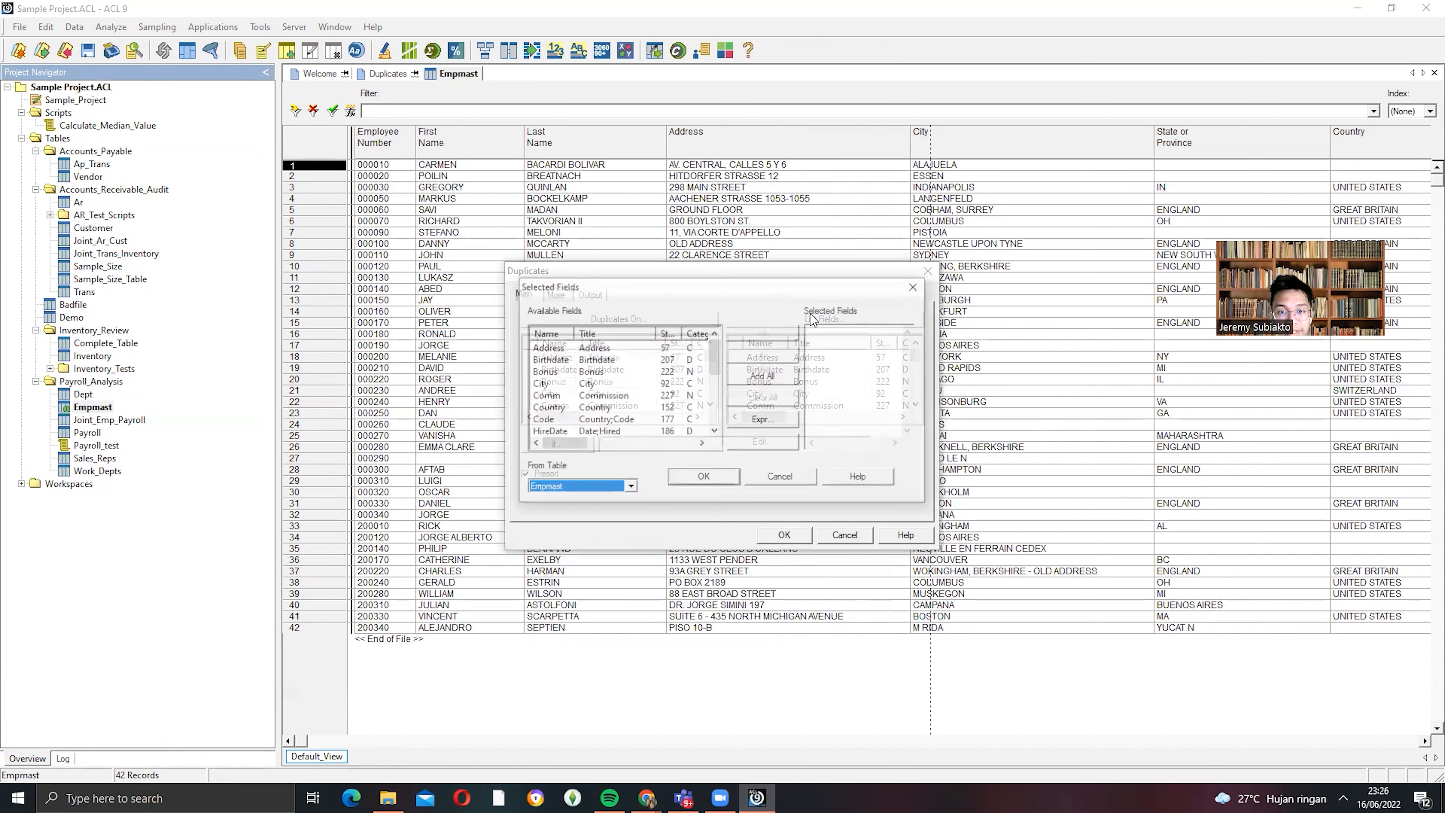
pyautogui.scroll(-3, 625, 408)
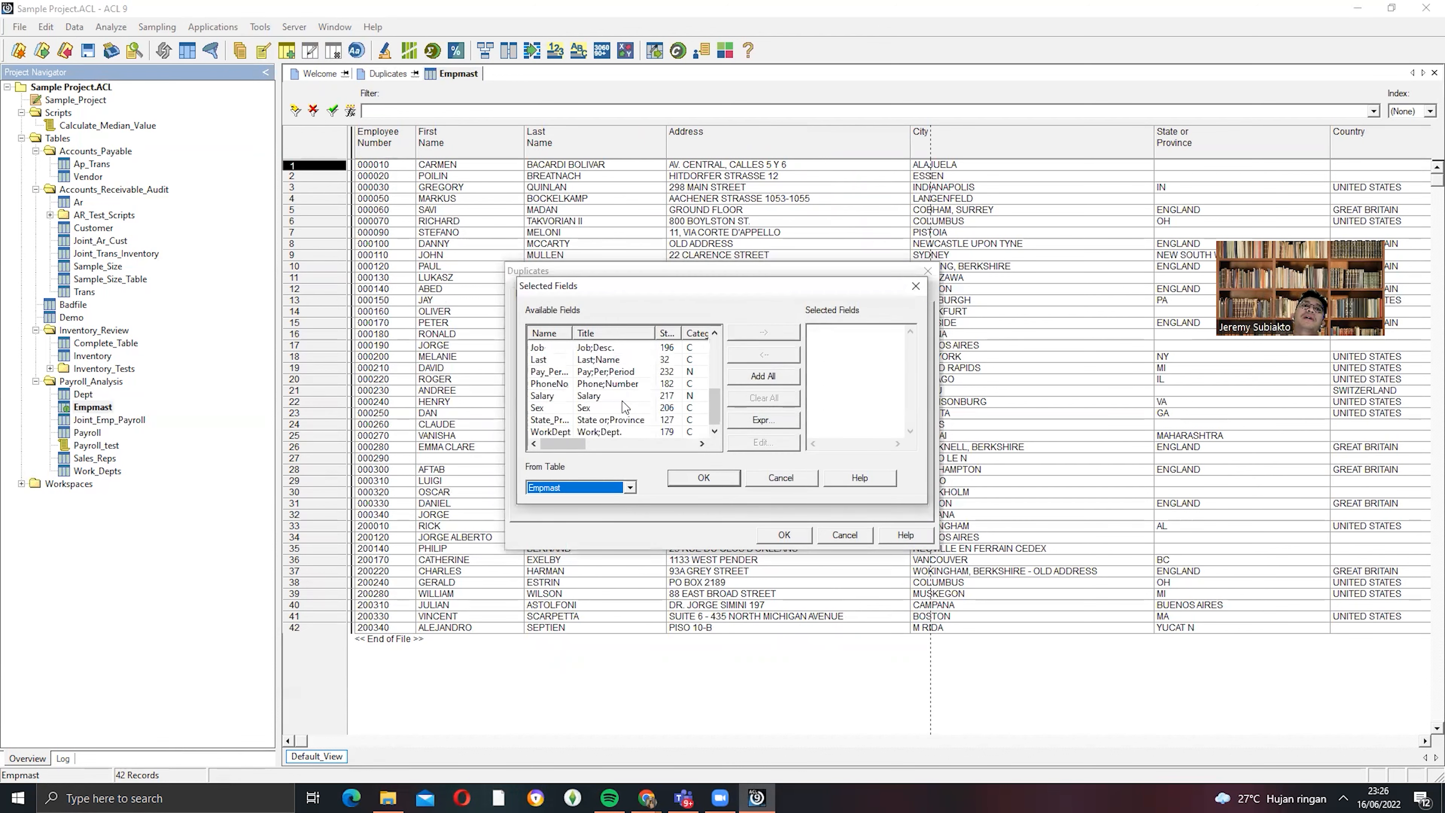
pyautogui.click(781, 380)
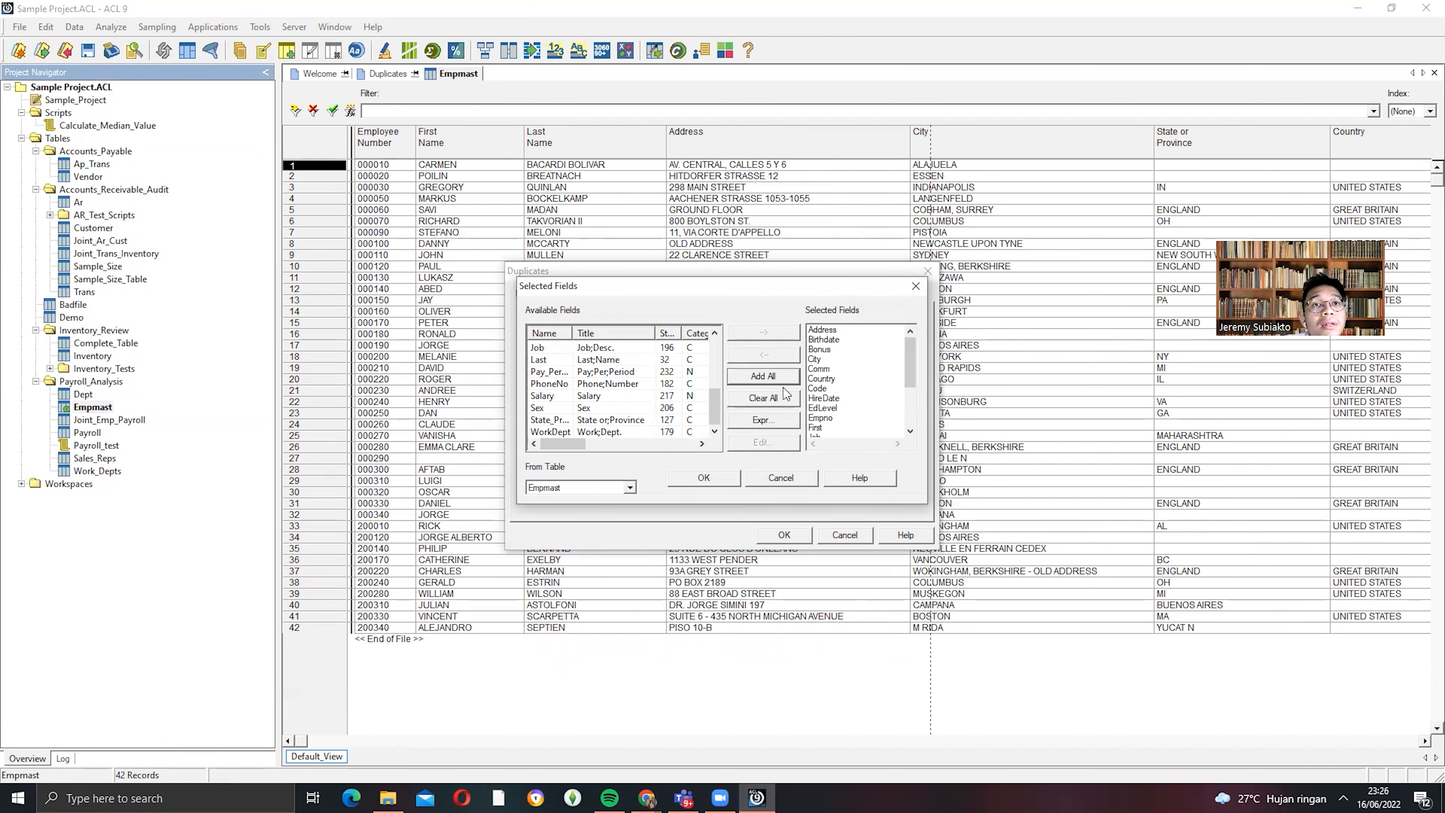
pyautogui.click(711, 479)
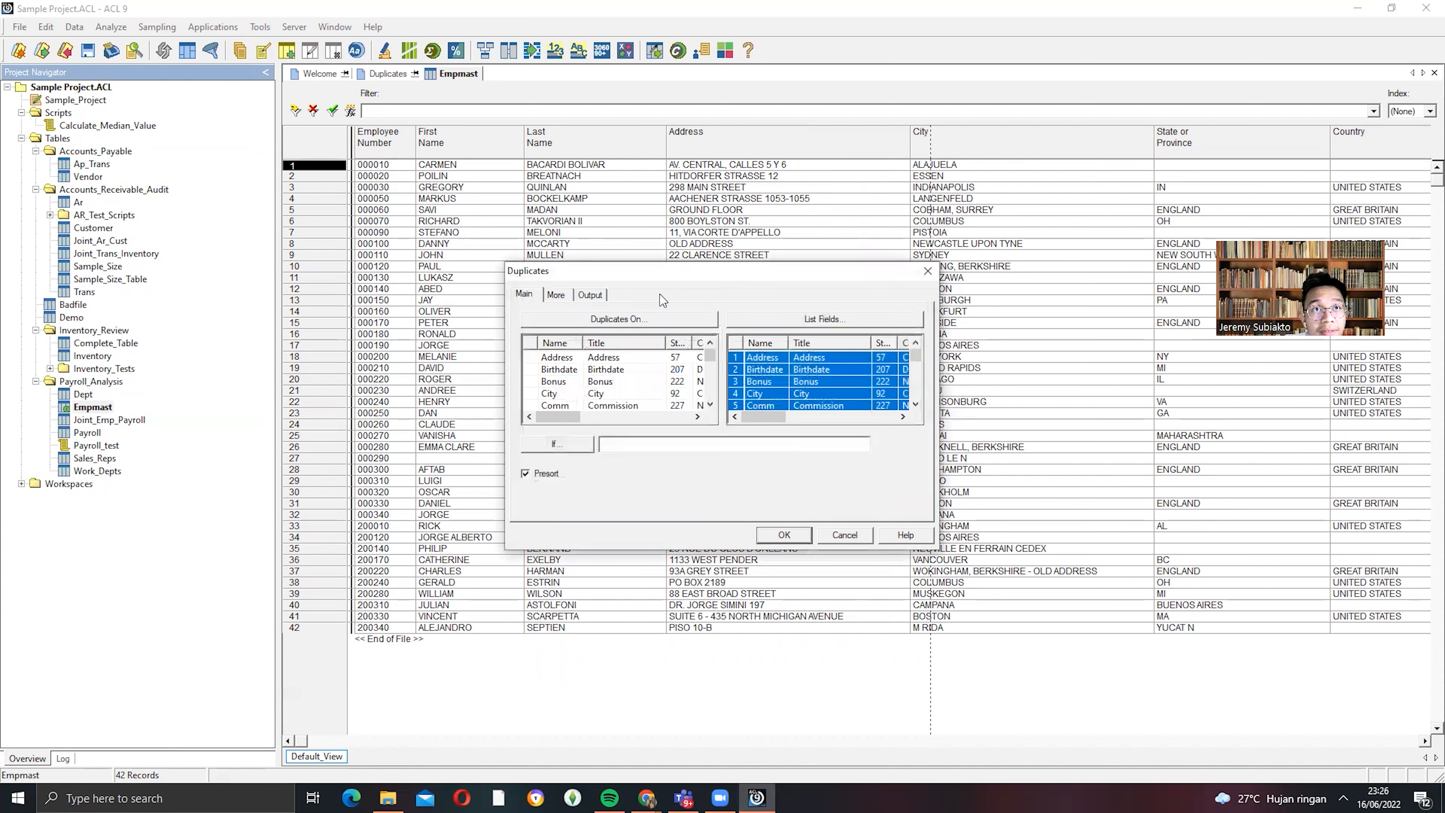
pyautogui.click(597, 294)
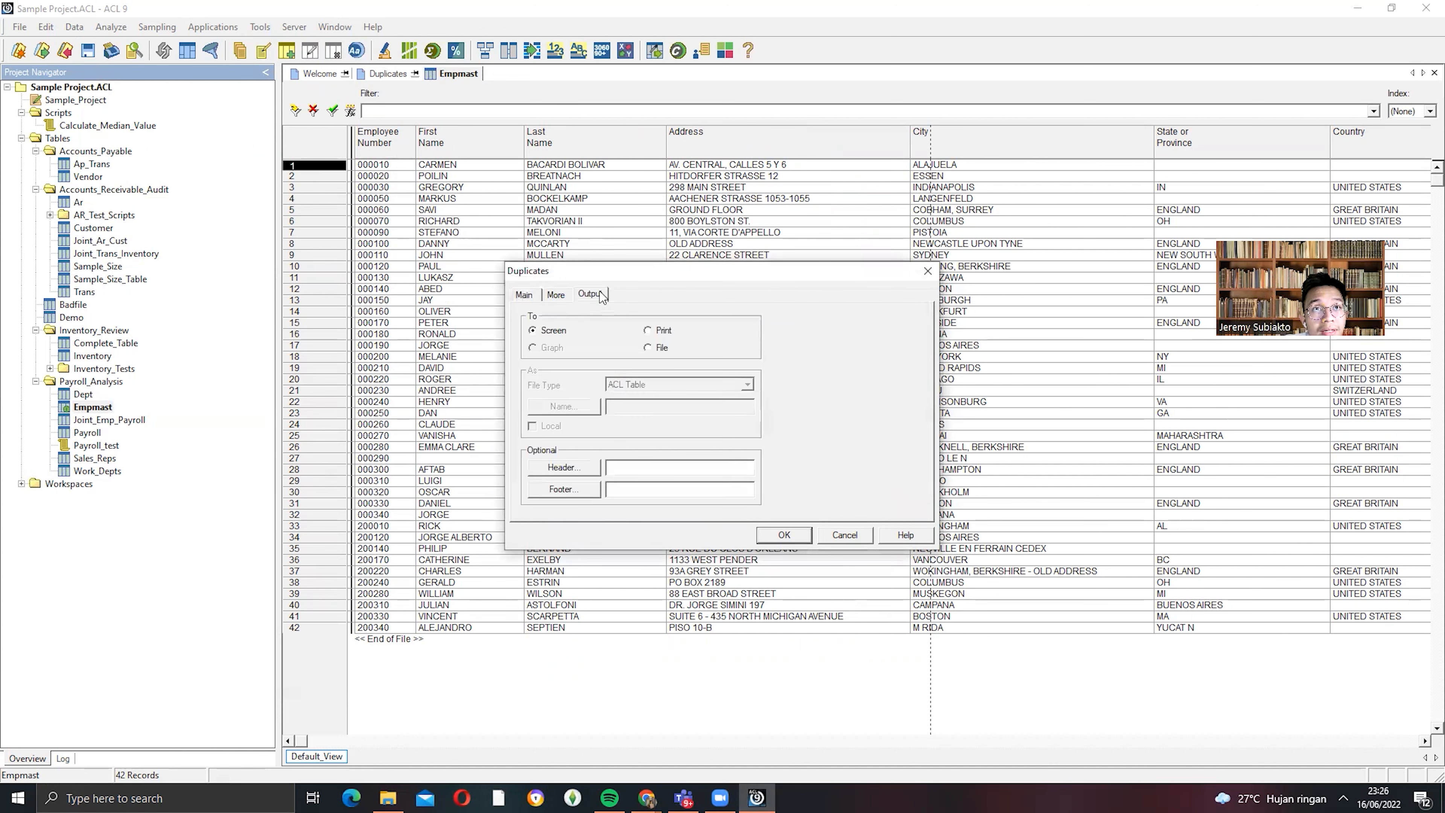
pyautogui.click(525, 294)
pyautogui.click(783, 534)
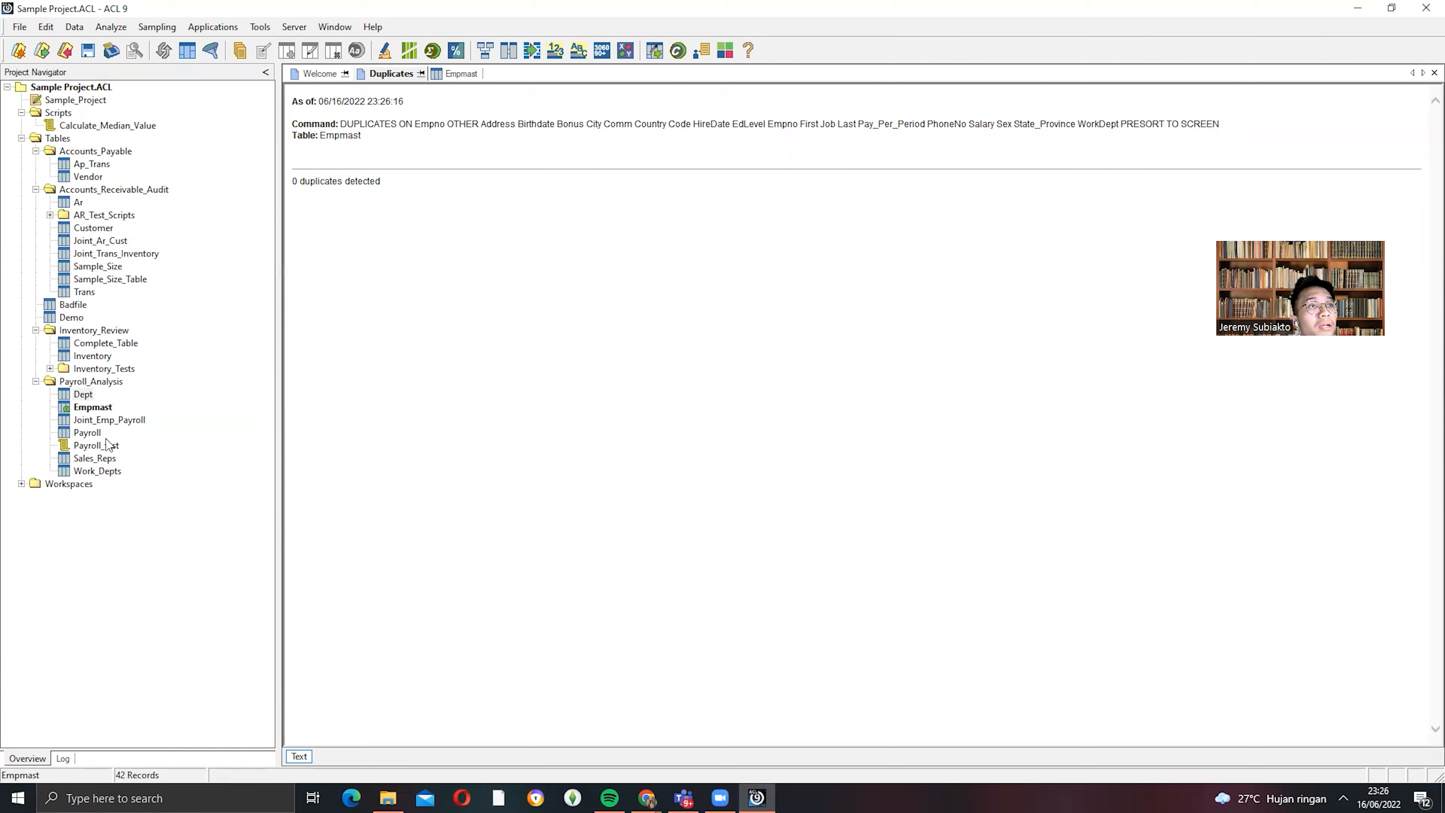
# - Open the Joint_Emp_Payroll table and run a duplicates check on Empno, listing all fields in the output
pyautogui.doubleClick(95, 419)
pyautogui.click(74, 27)
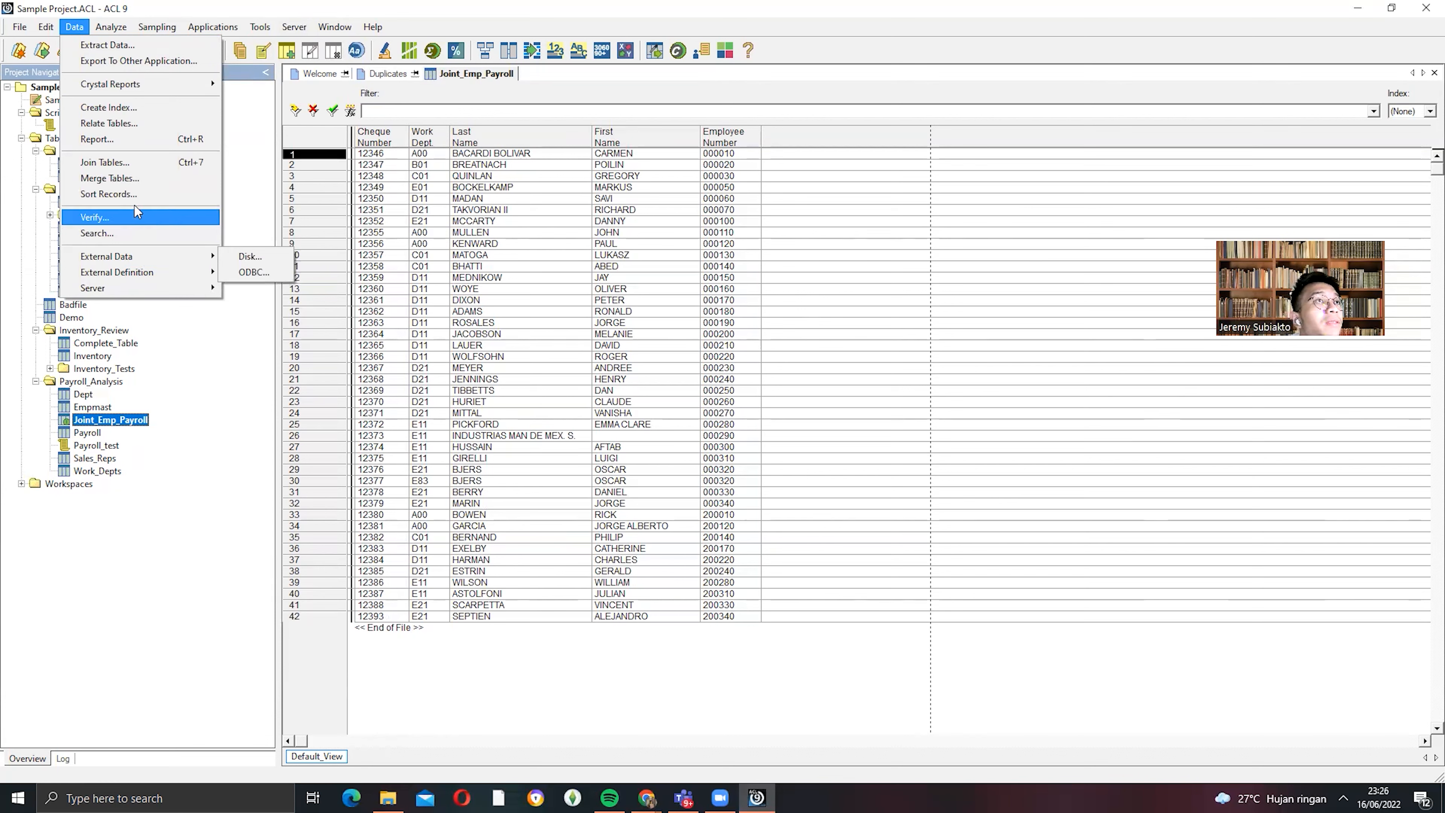
pyautogui.click(74, 27)
pyautogui.click(111, 26)
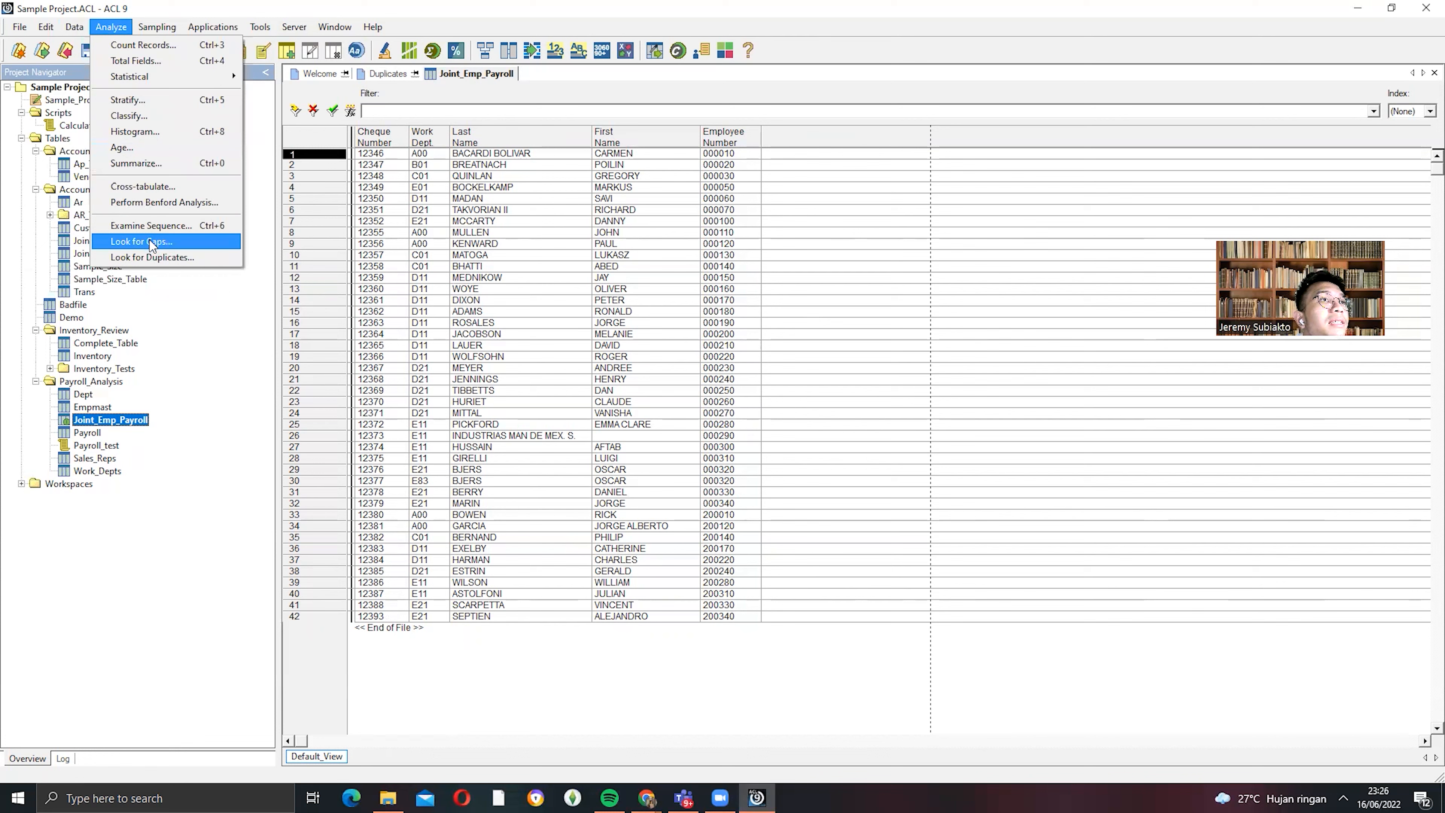
pyautogui.click(151, 257)
pyautogui.click(595, 324)
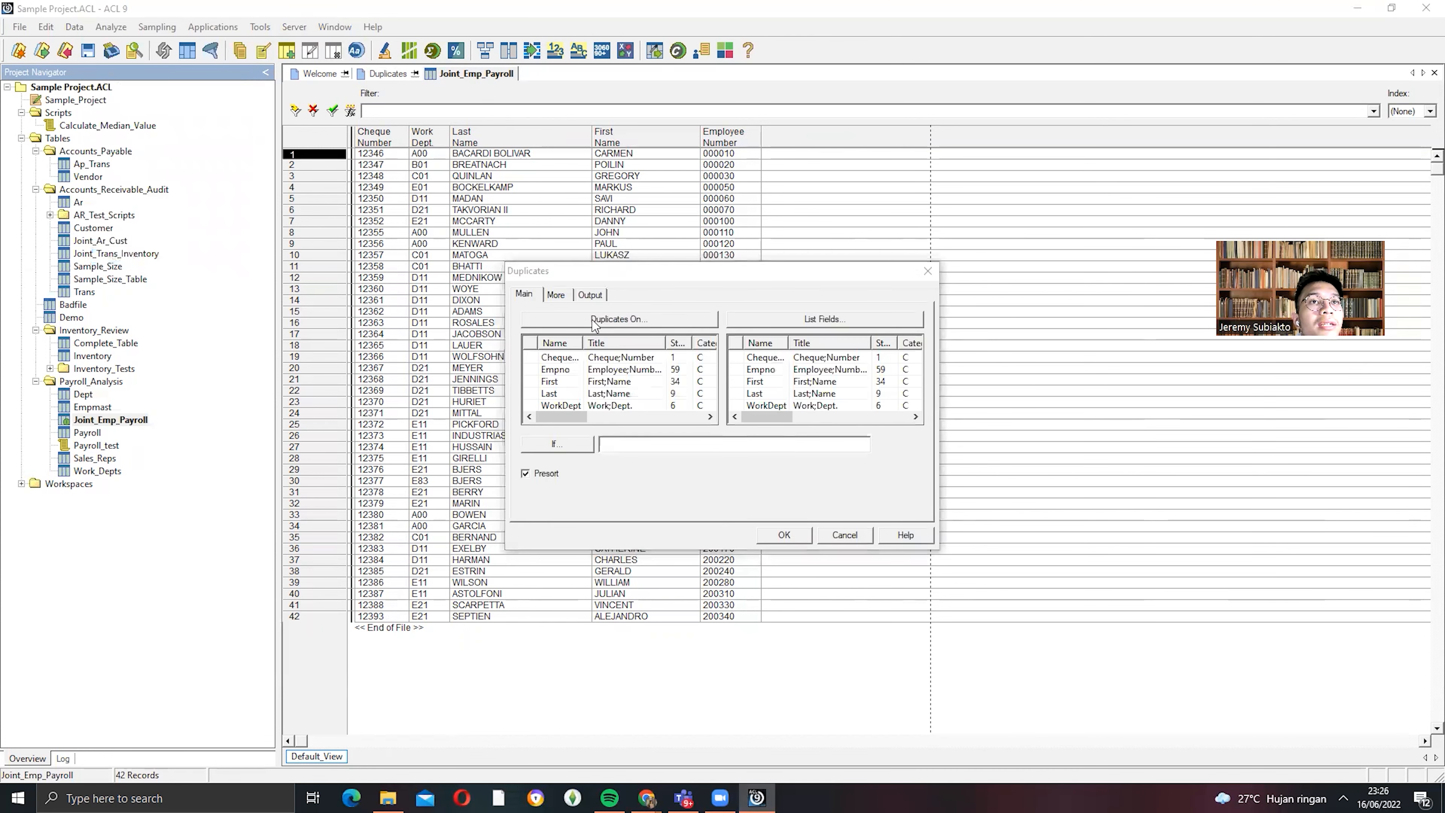
pyautogui.doubleClick(592, 360)
pyautogui.click(704, 478)
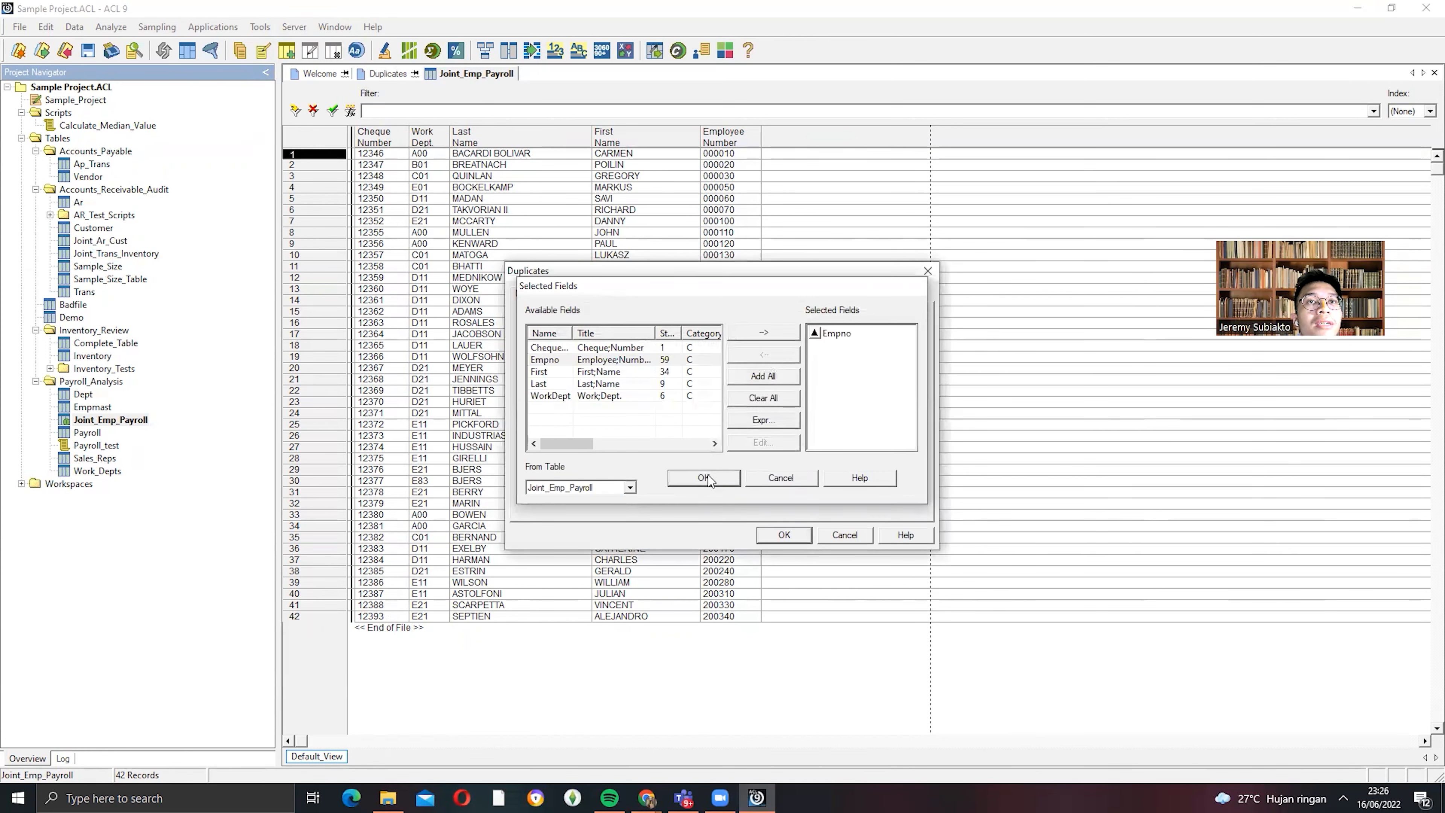
pyautogui.click(819, 318)
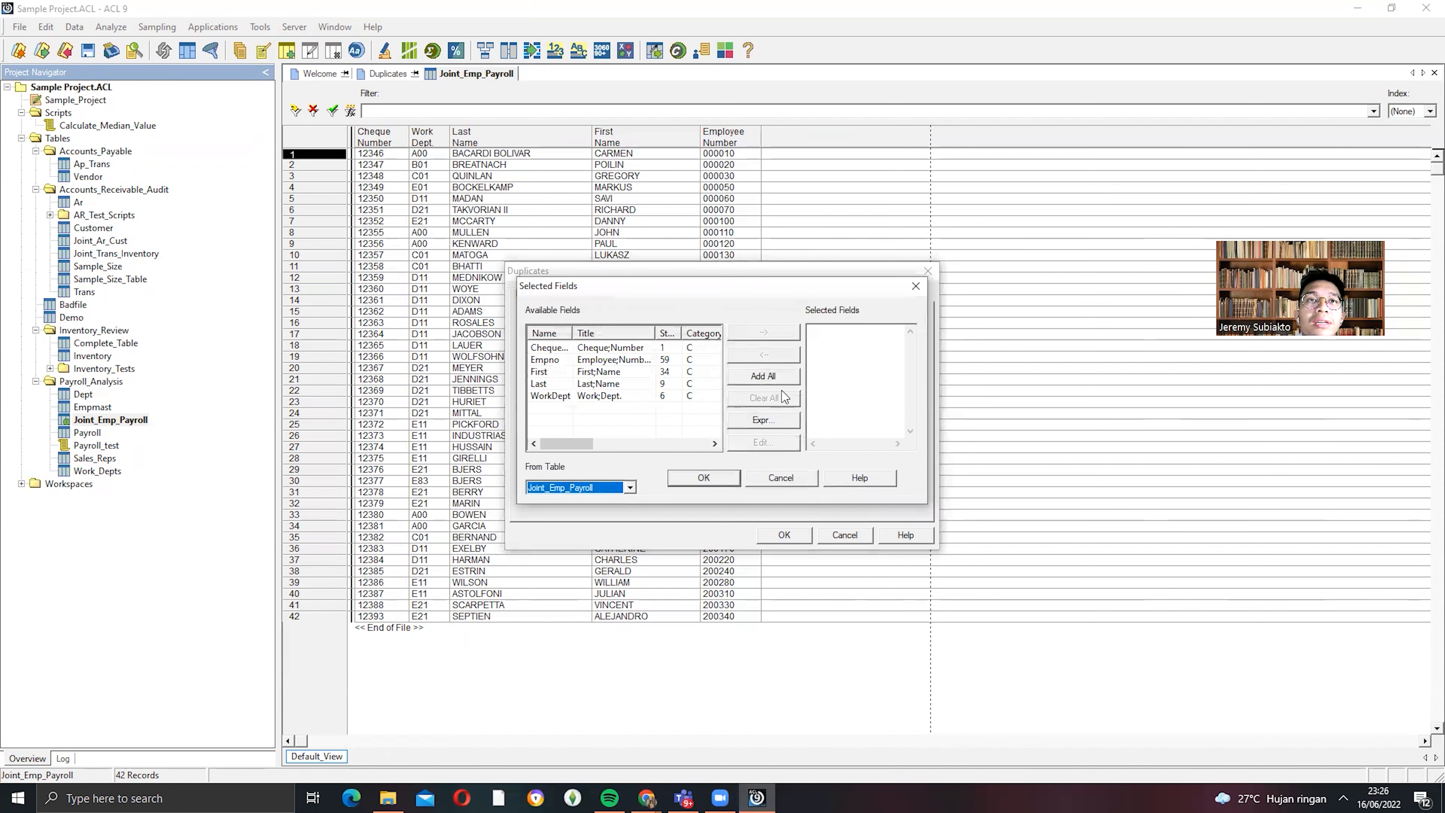
pyautogui.click(704, 477)
pyautogui.click(768, 535)
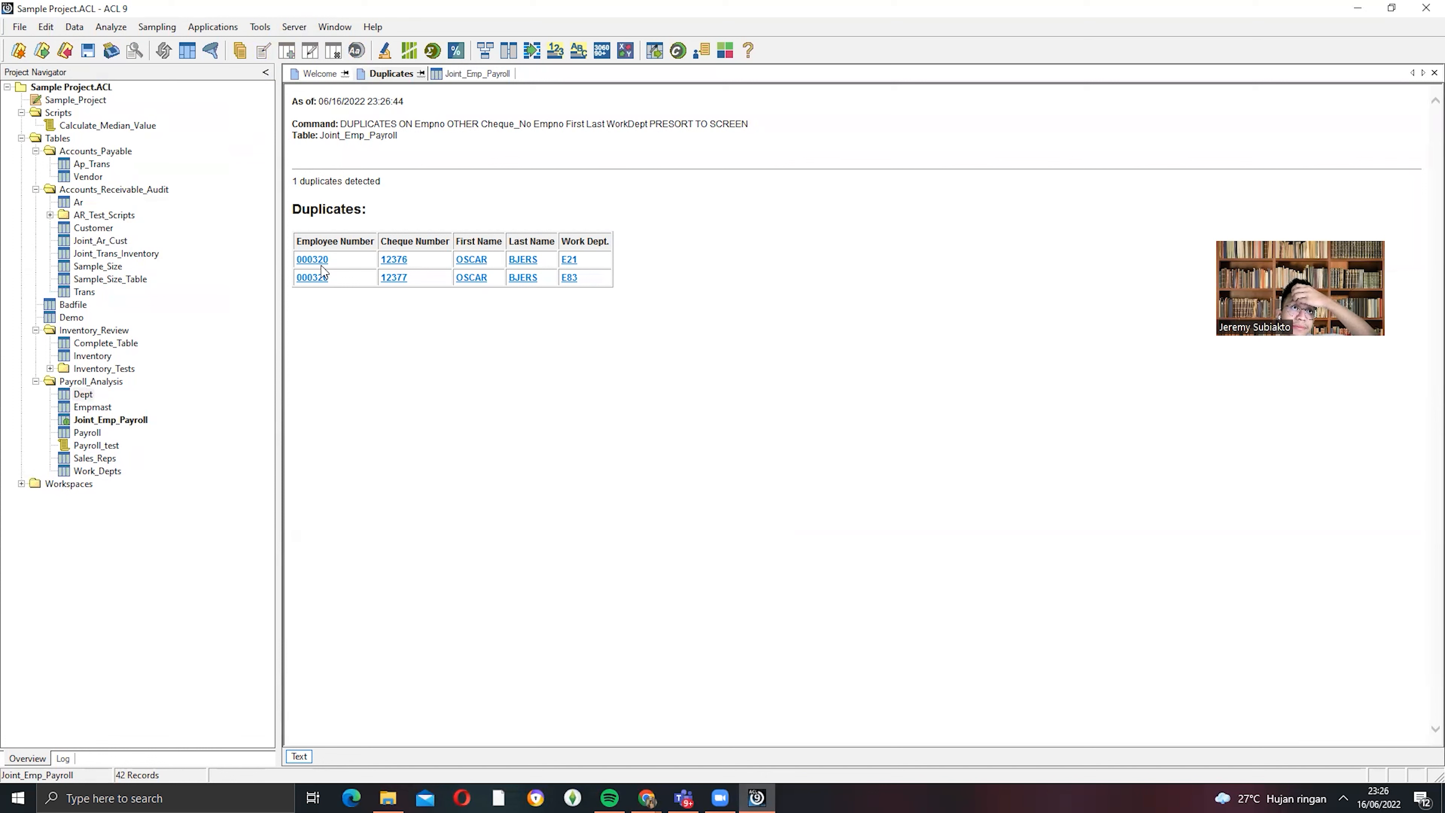
# - Examine the employee numbers and cheque numbers of the duplicate records in the results
pyautogui.moveTo(329, 266); pyautogui.dragTo(301, 267)
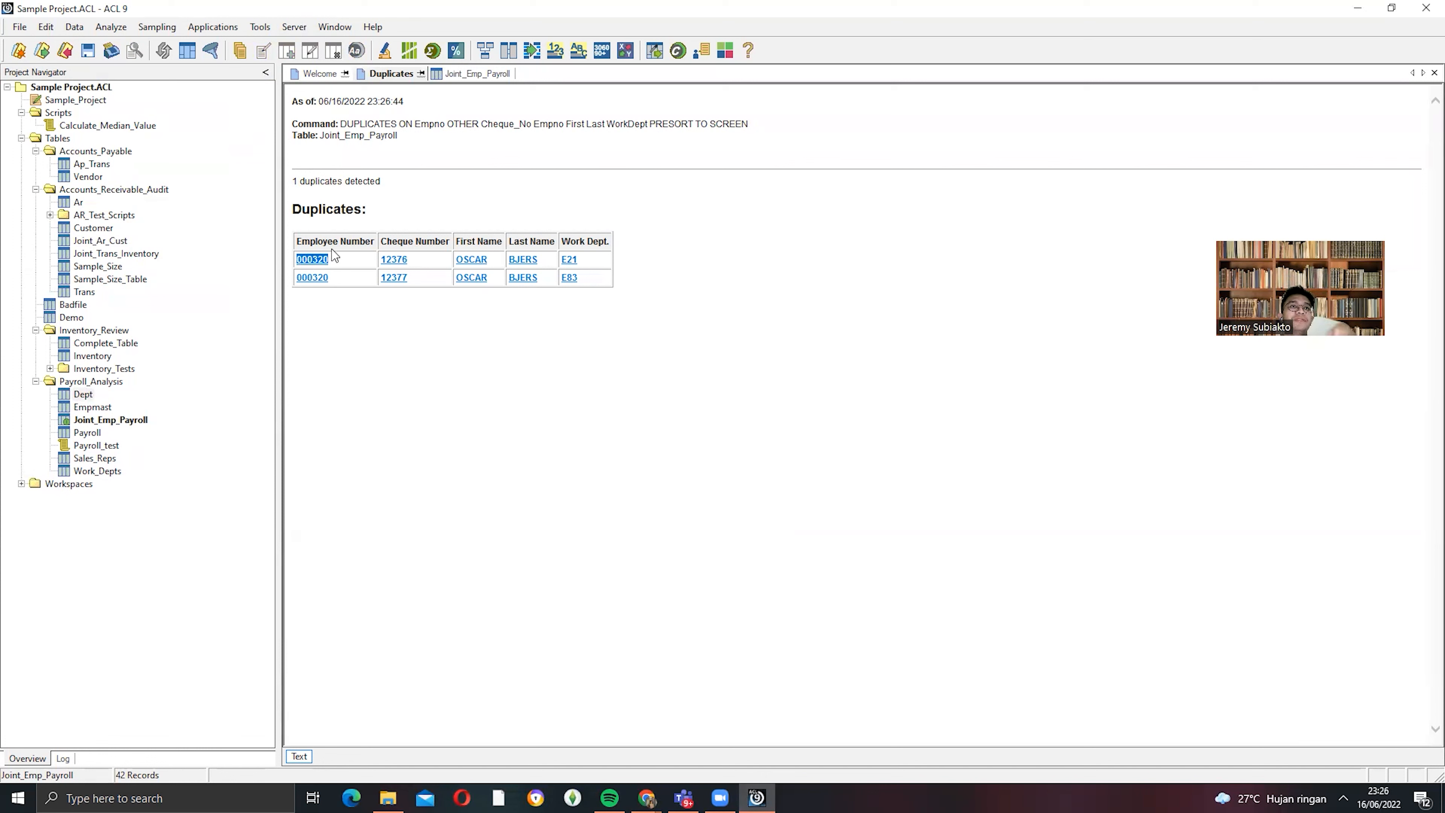
pyautogui.click(336, 267)
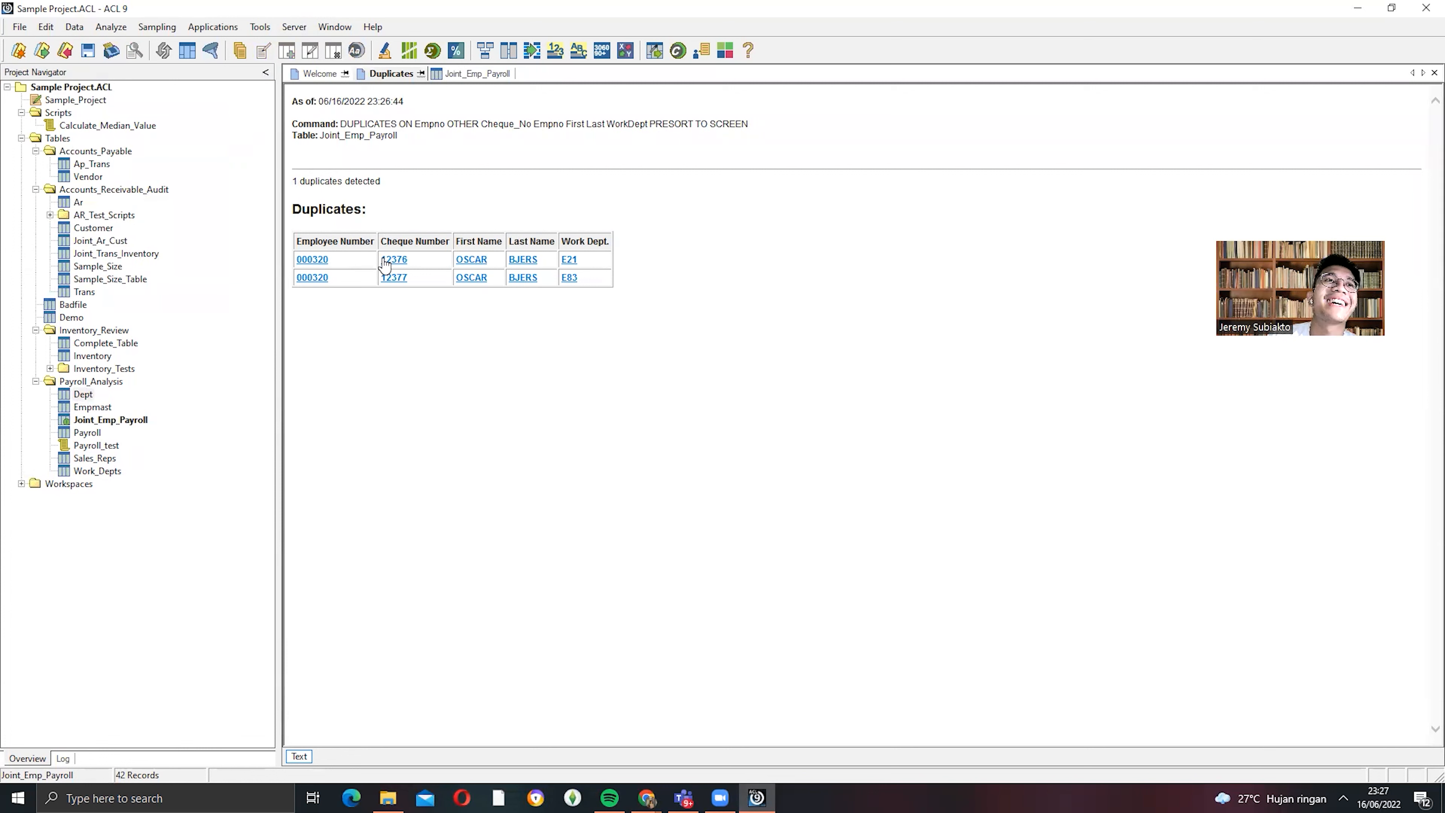
pyautogui.moveTo(414, 278)
pyautogui.mouseDown()
pyautogui.moveTo(303, 290)
pyautogui.moveTo(403, 291)
pyautogui.moveTo(390, 282)
pyautogui.mouseUp()
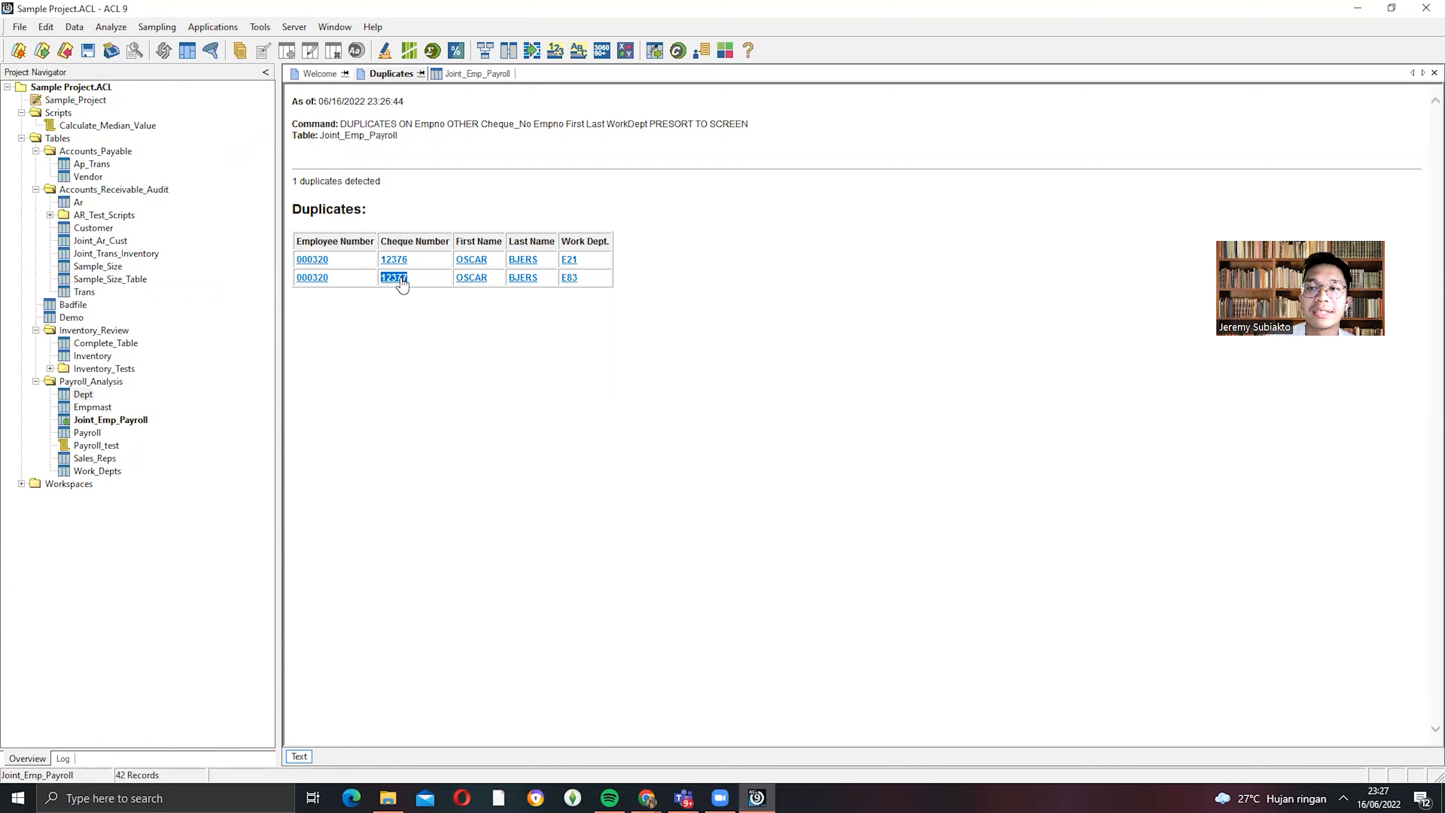
pyautogui.click(793, 454)
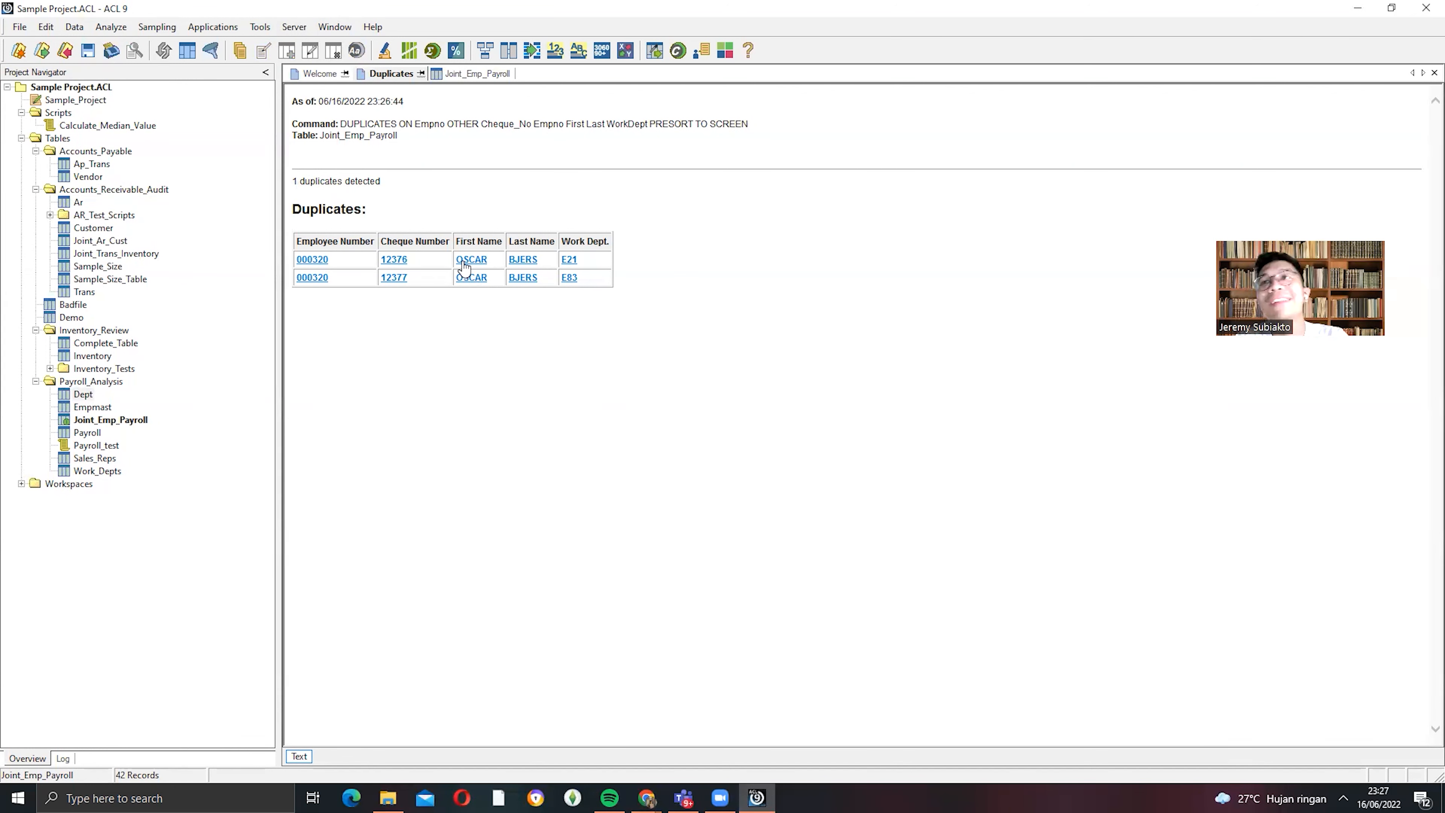
# - Switch to the Revised_ACL Cases document in Google Docs and paste the duplicates screenshot below Payroll question 1
pyautogui.moveTo(646, 797)
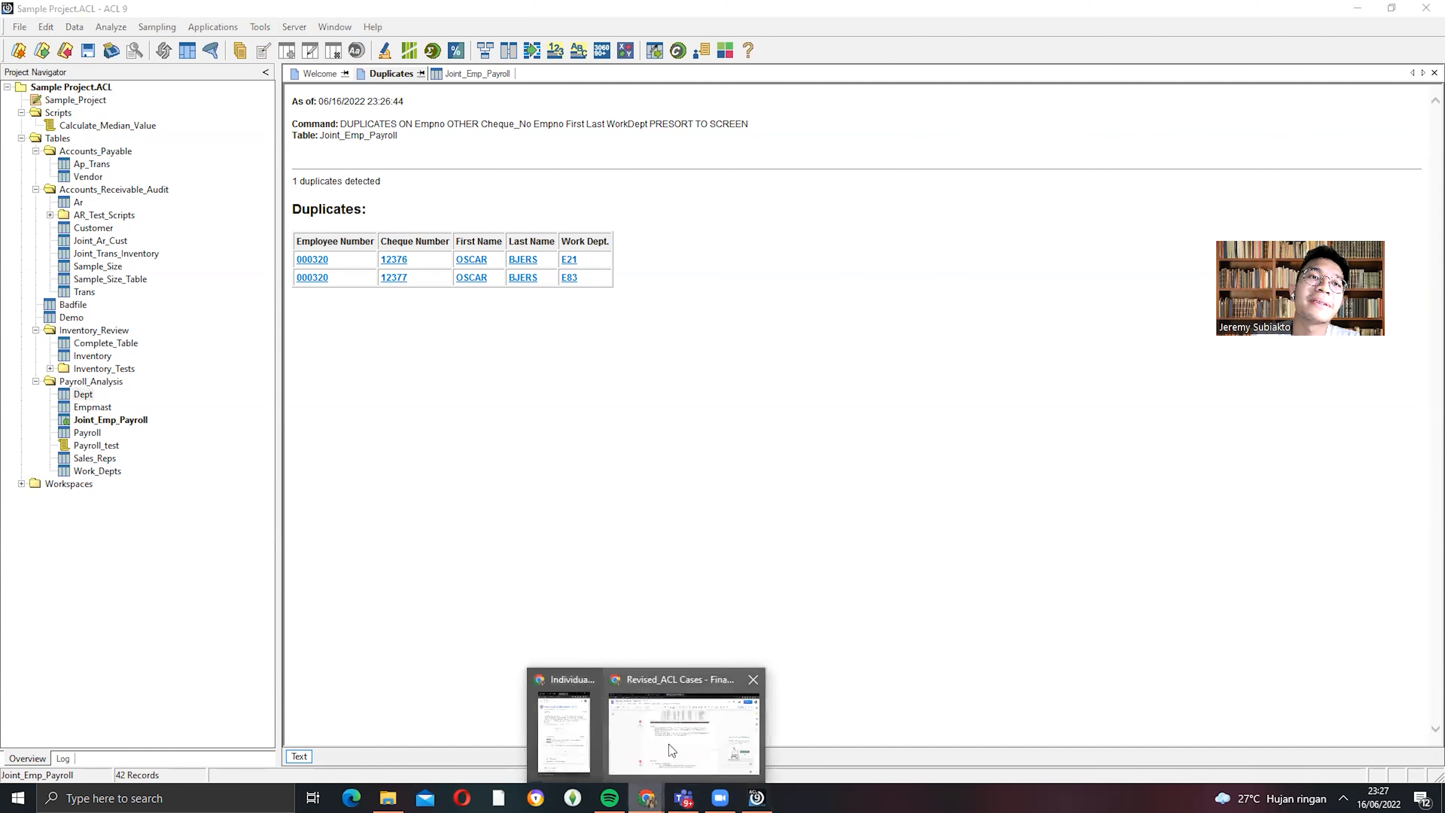
pyautogui.click(671, 750)
pyautogui.click(638, 371)
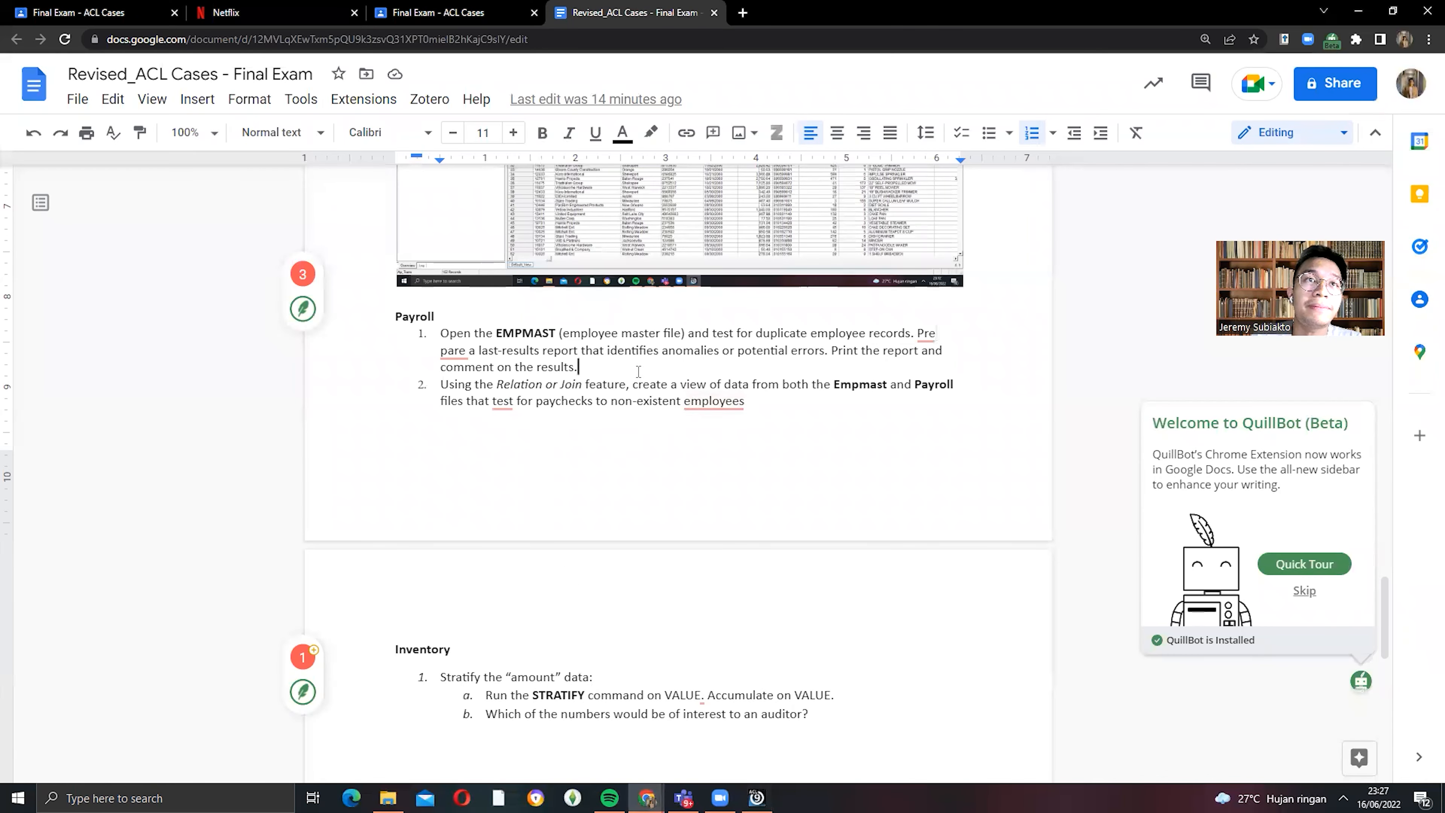
pyautogui.hotkey('shift', 'Return')
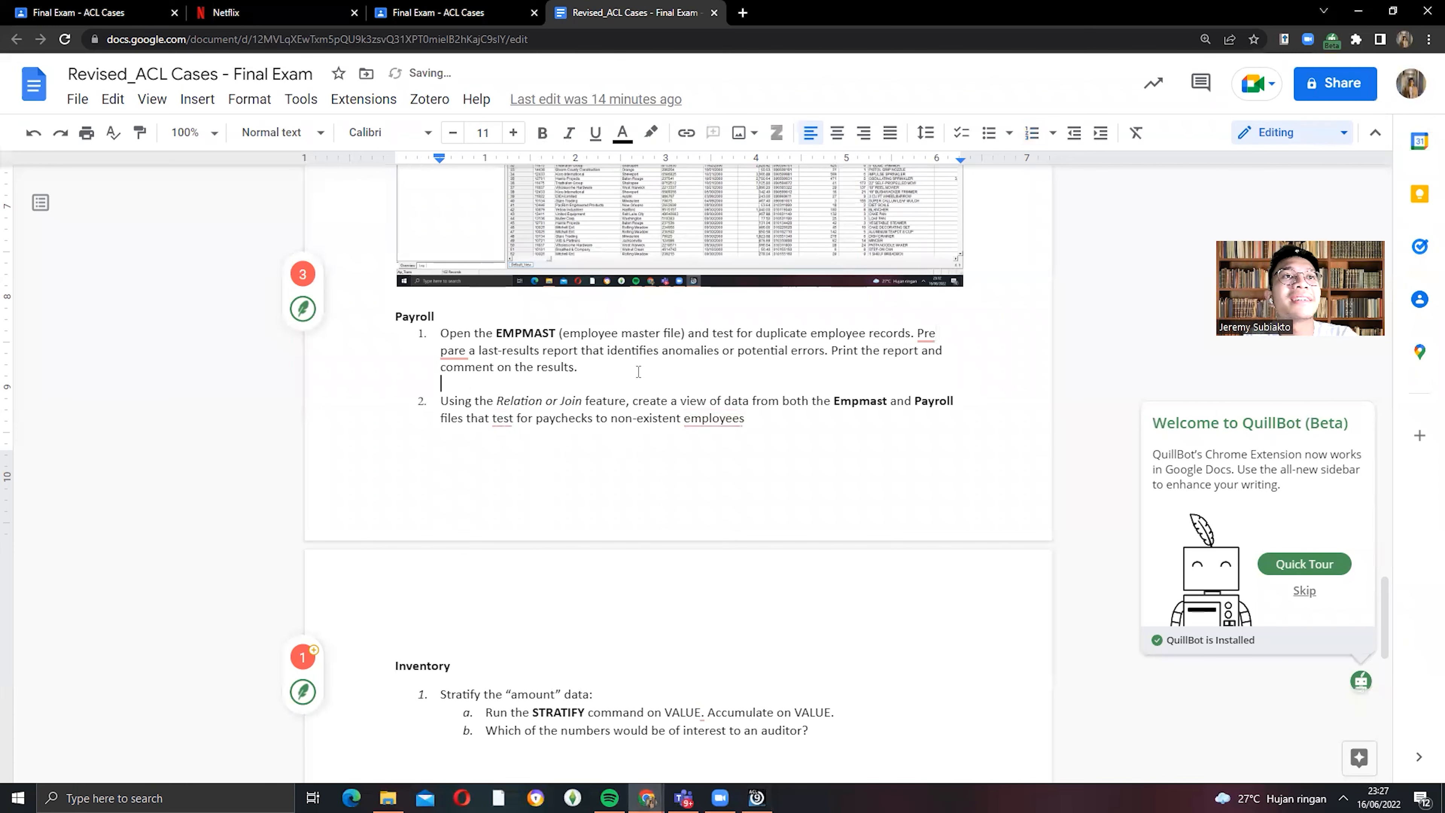
pyautogui.hotkey('ctrl', 'v')
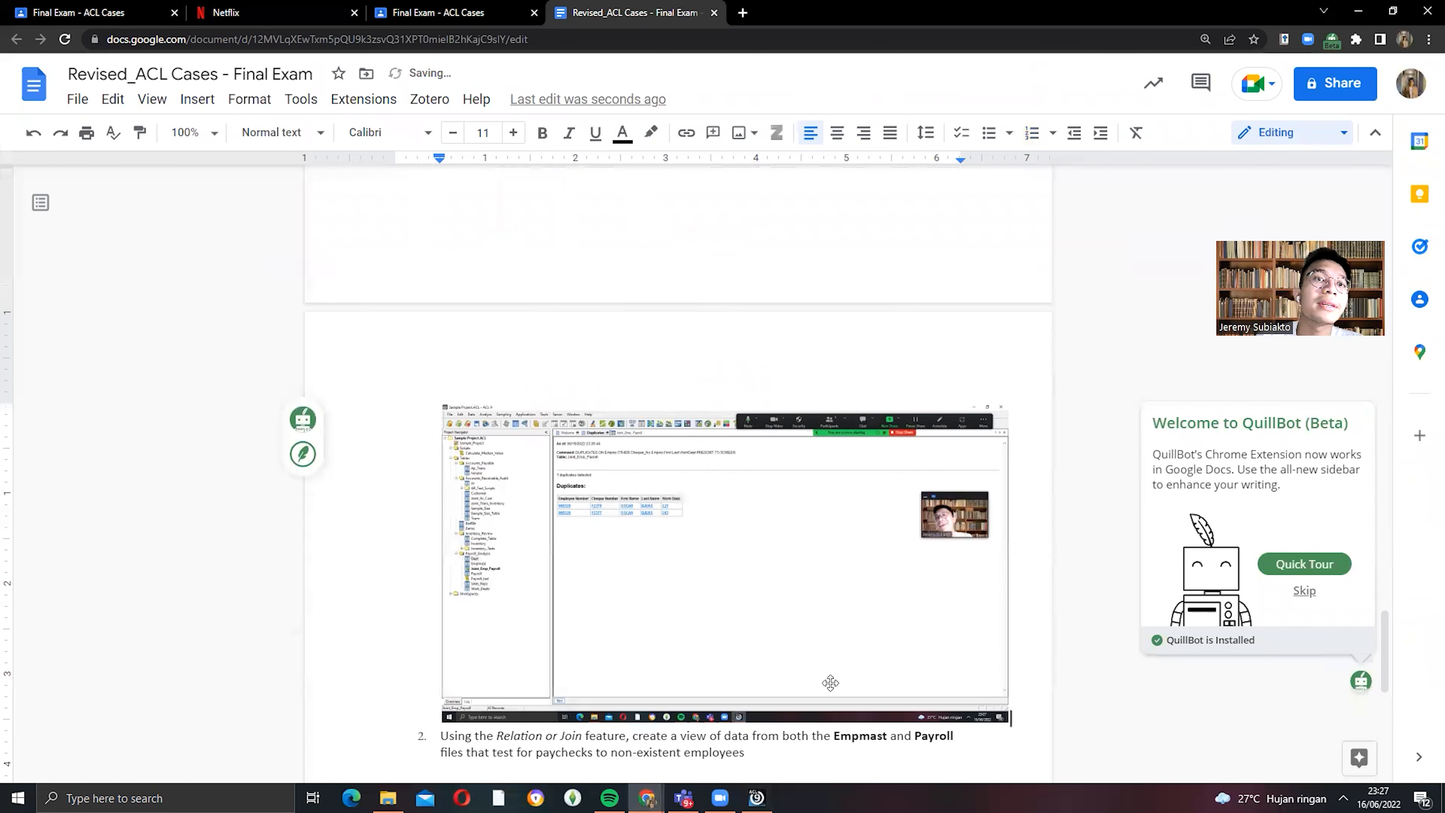
# - Switch back to ACL and open the Inventory table from the Inventory_Review folder
pyautogui.click(756, 798)
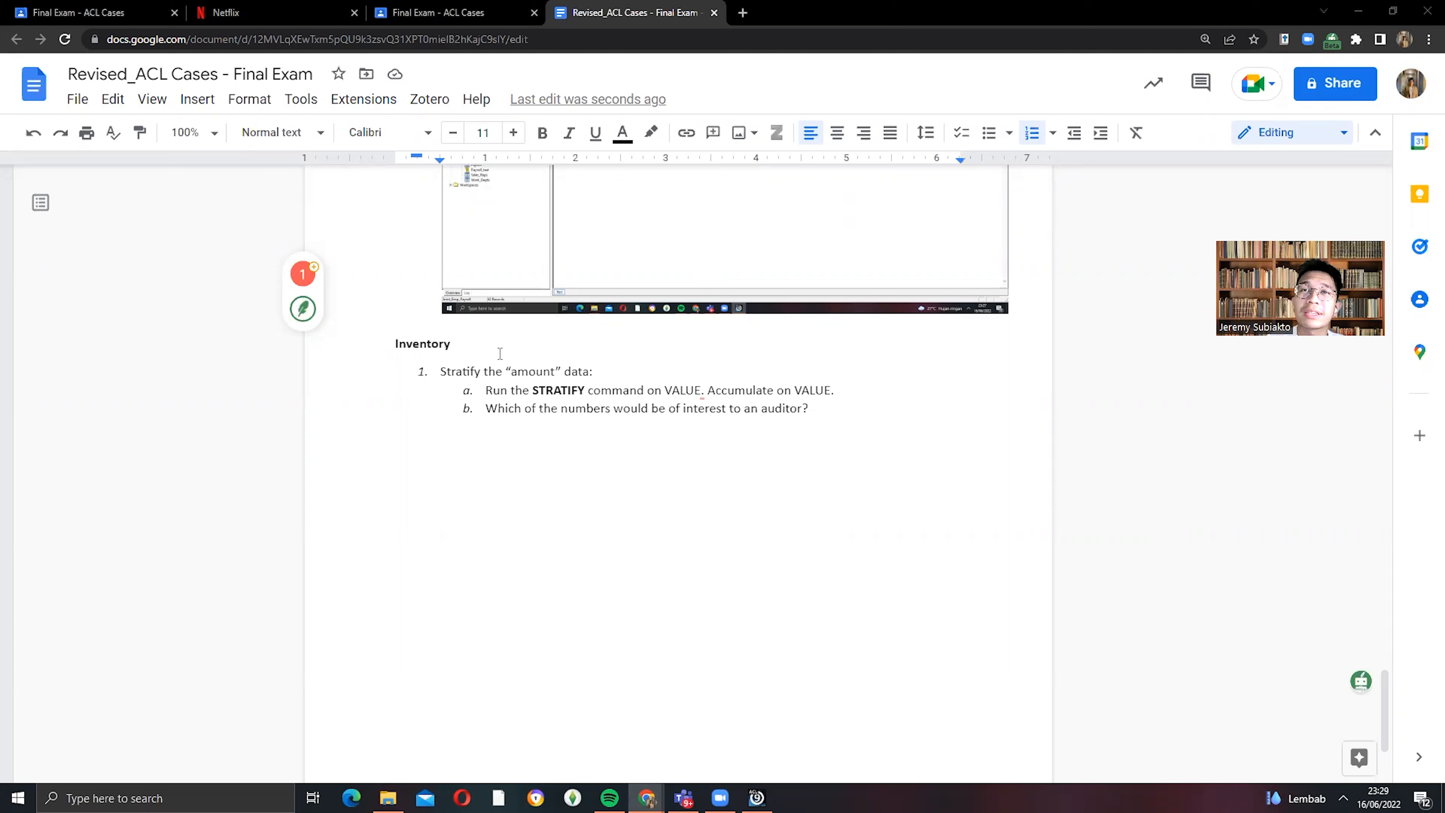
pyautogui.click(477, 398)
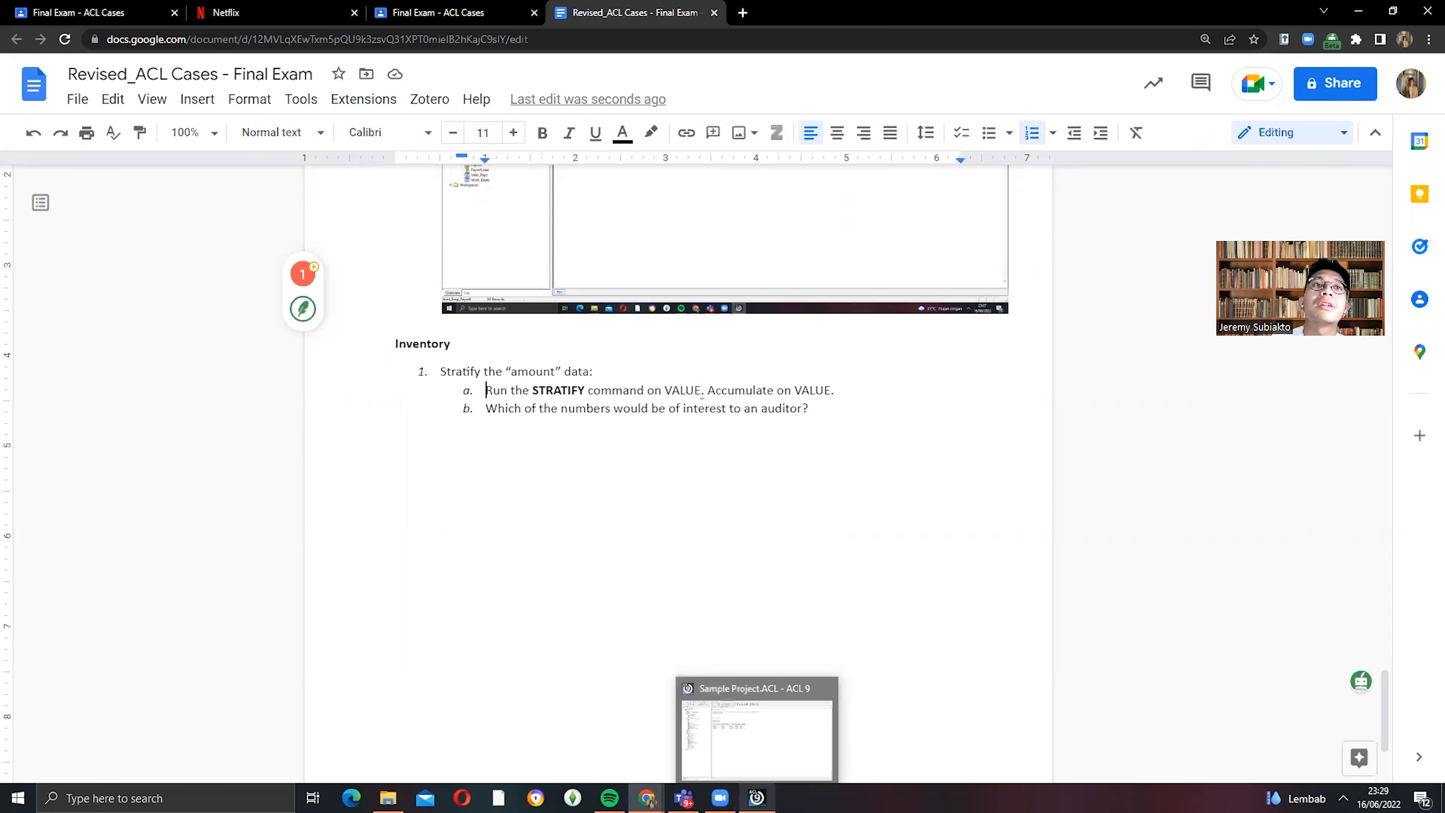
pyautogui.click(757, 797)
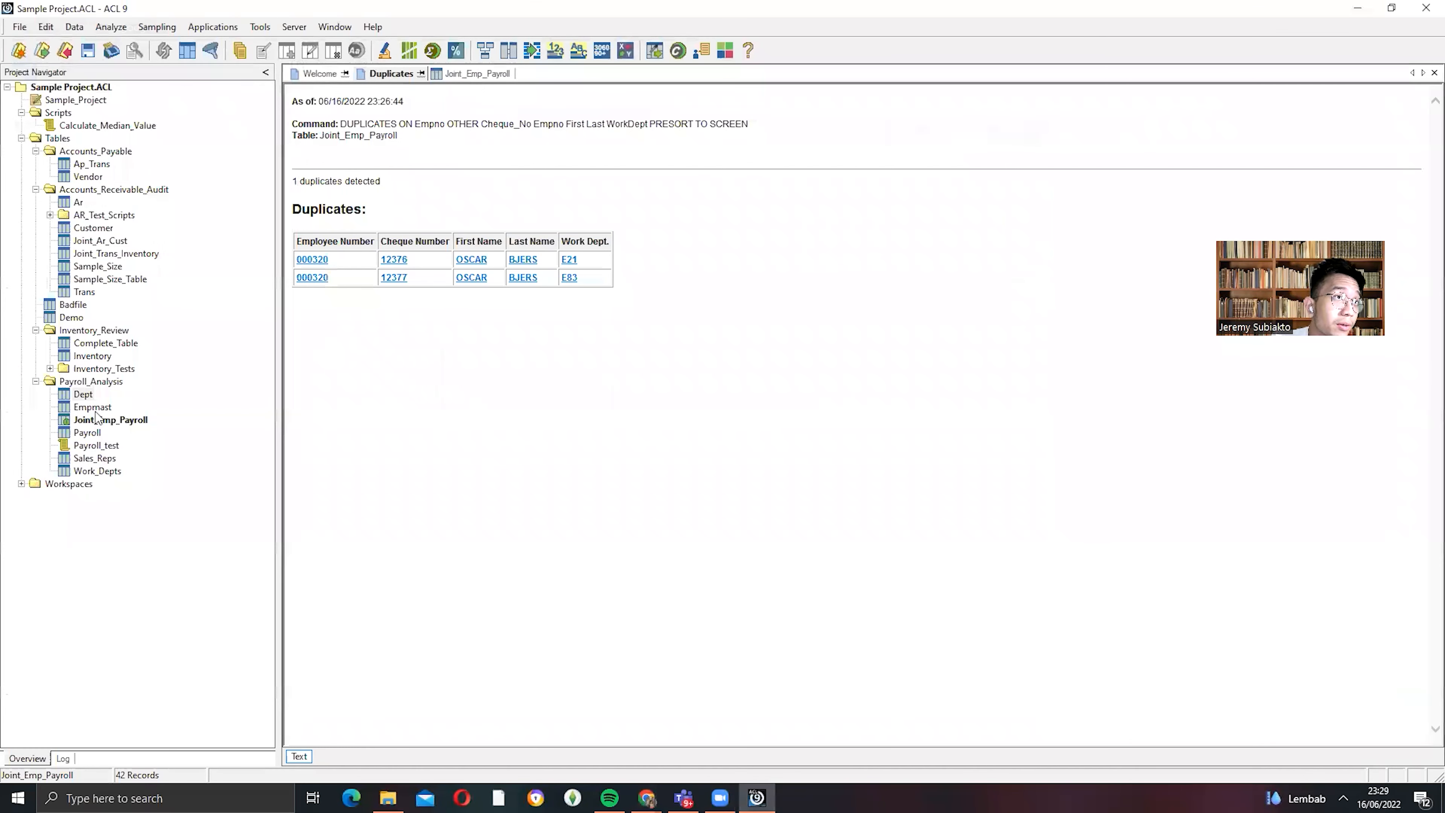
pyautogui.doubleClick(80, 359)
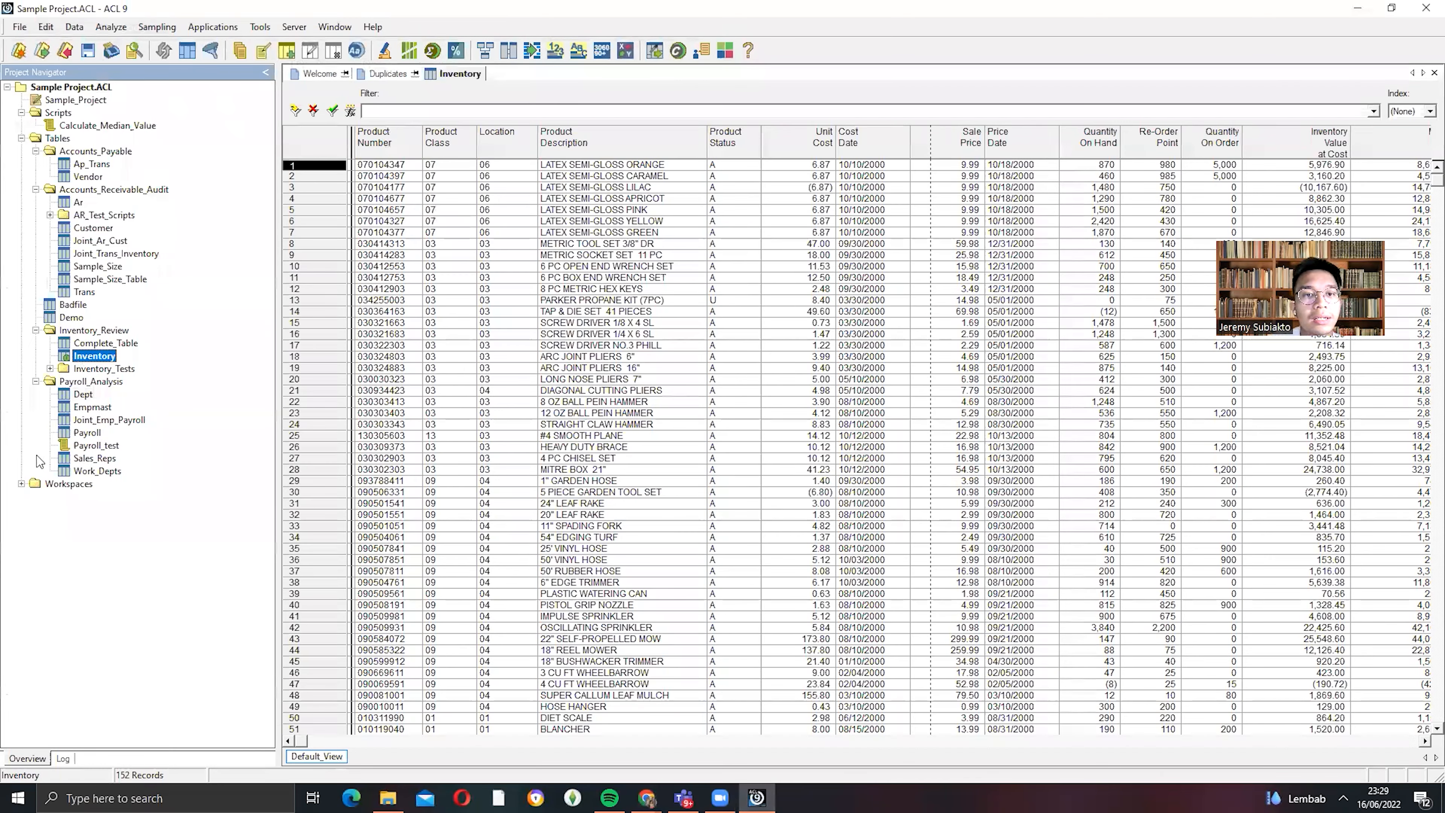
# - Start a Stratify analysis of the Inventory table with Value as the field to stratify on
pyautogui.click(74, 27)
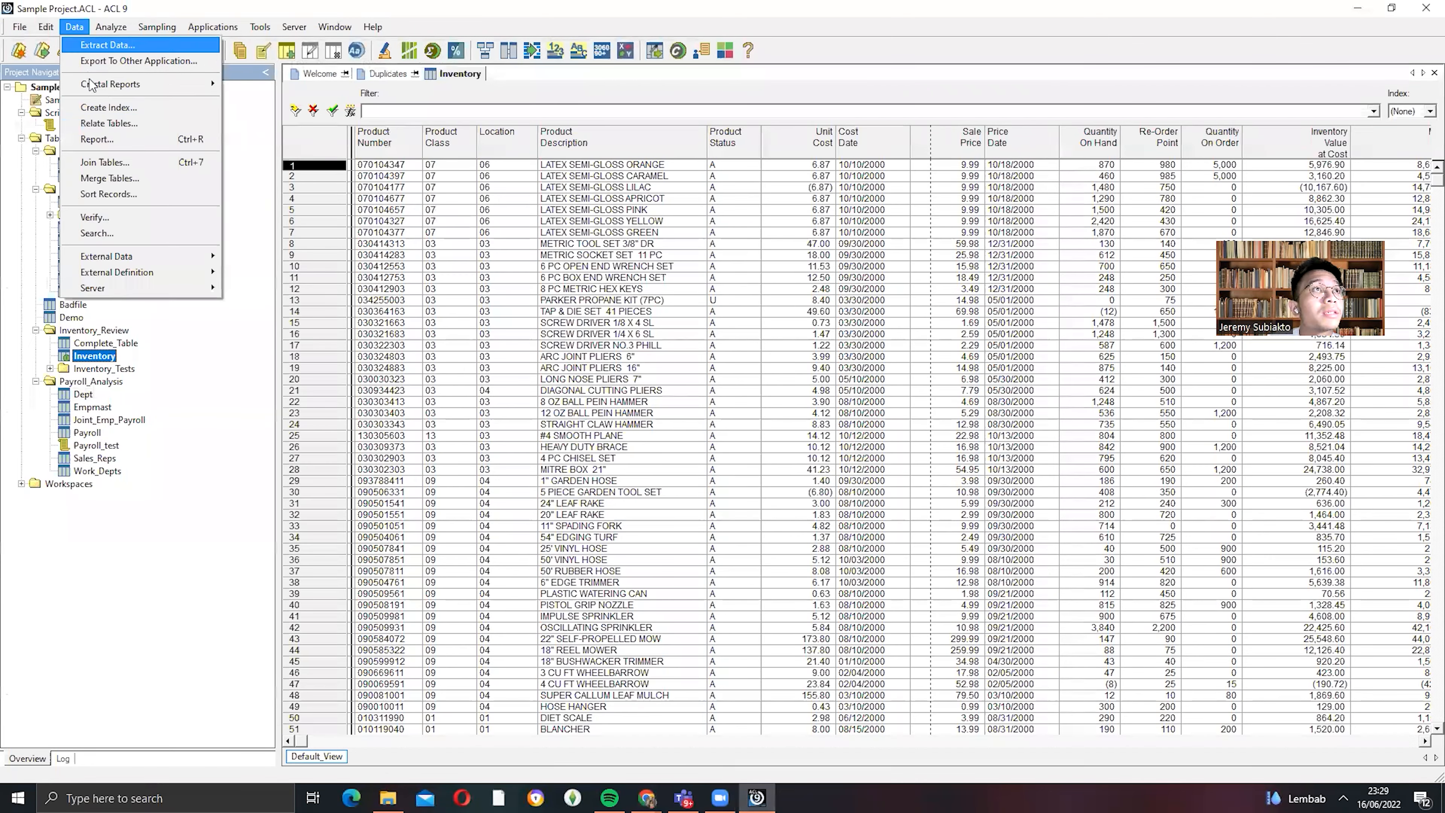
pyautogui.moveTo(111, 27)
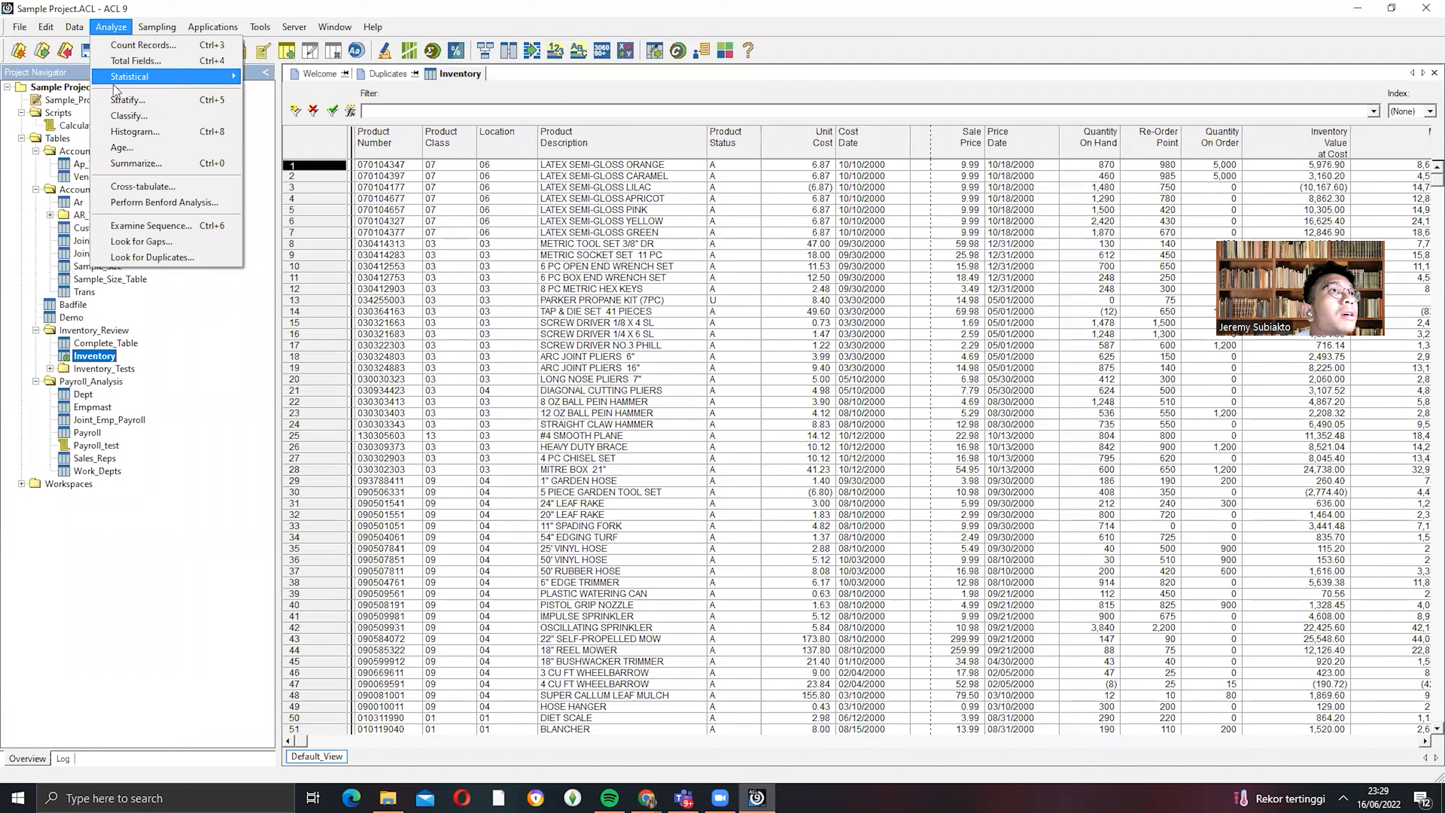
pyautogui.click(119, 103)
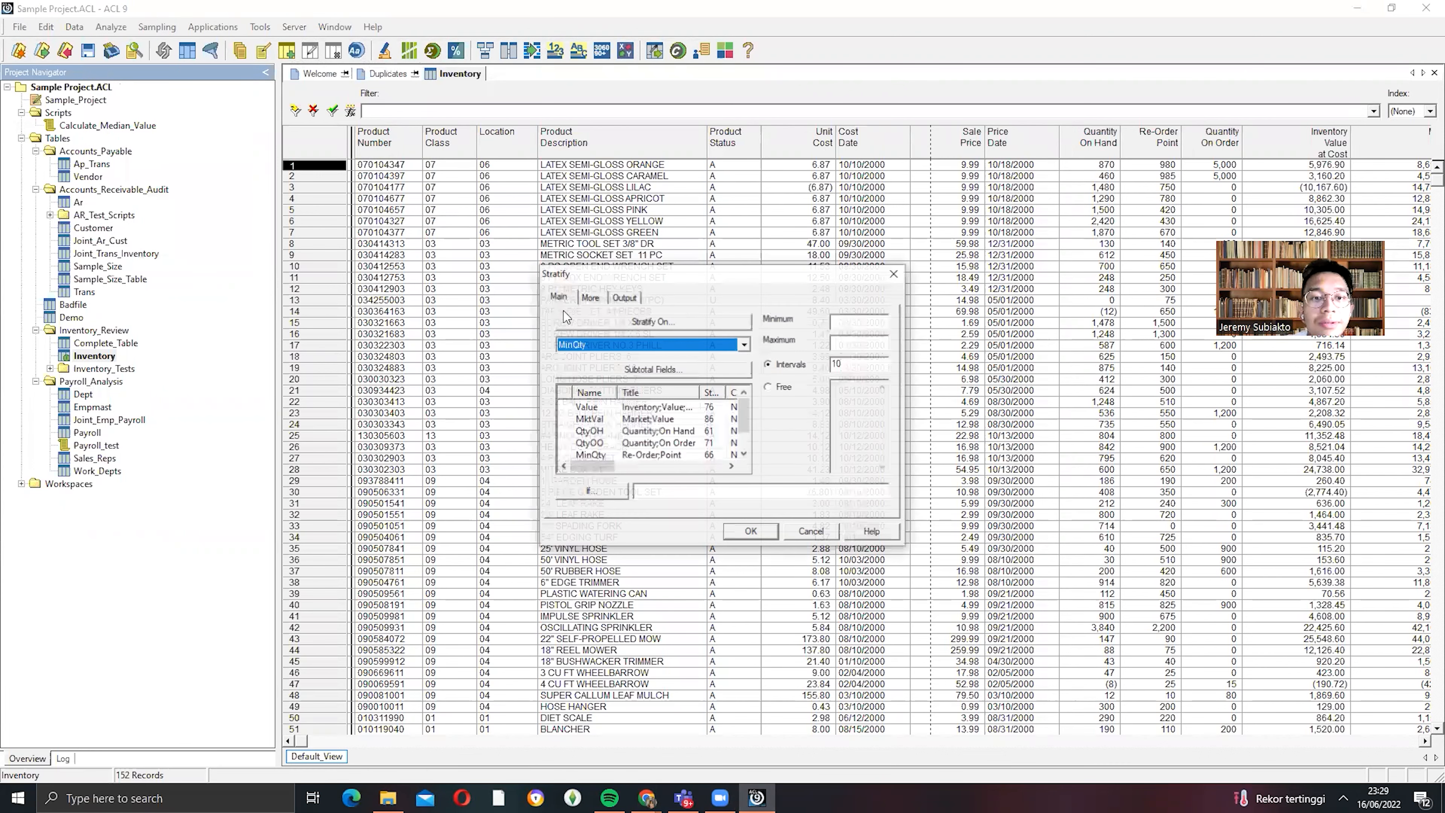
pyautogui.click(630, 341)
pyautogui.scroll(-2, 620, 373)
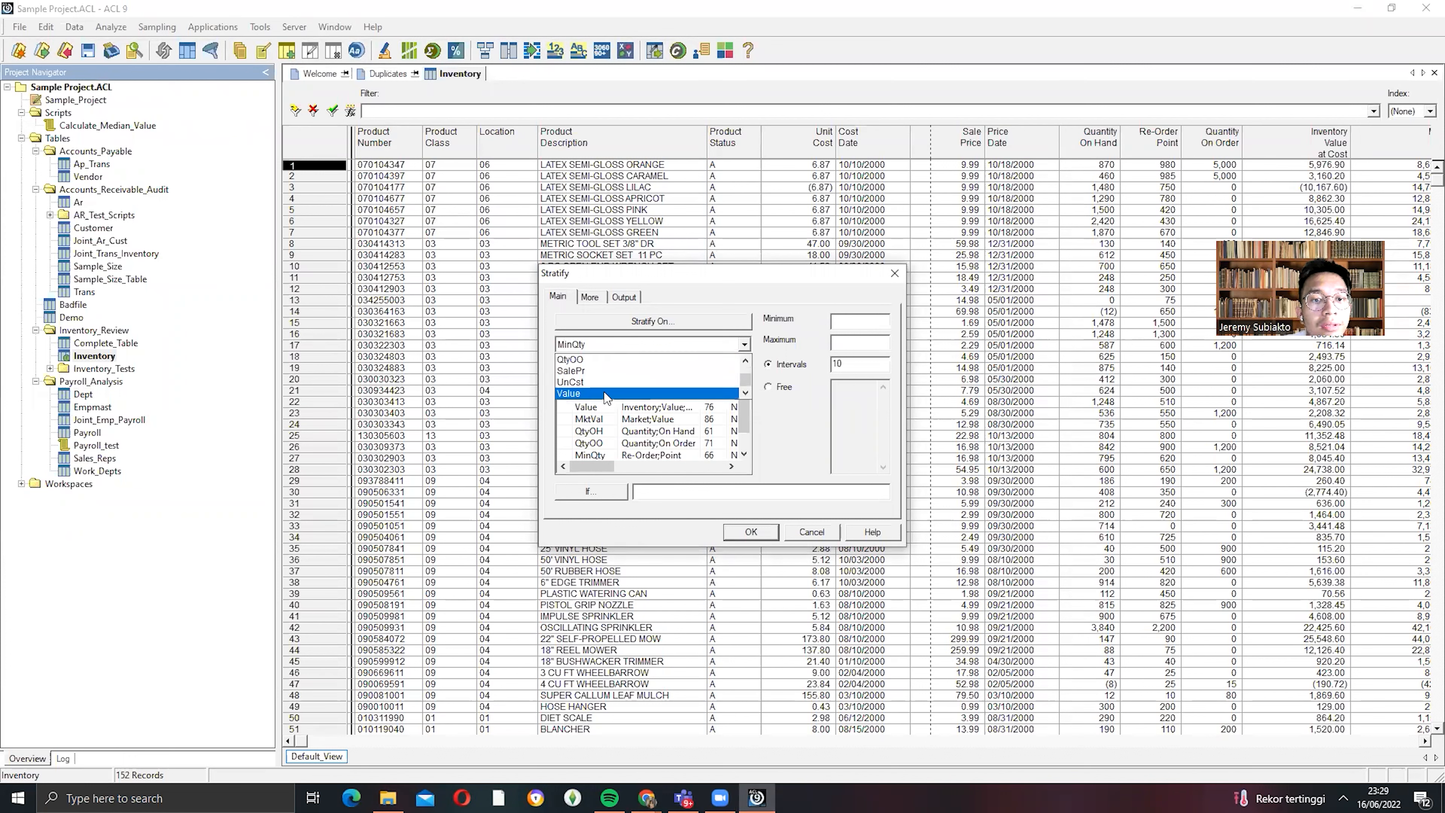
pyautogui.click(605, 393)
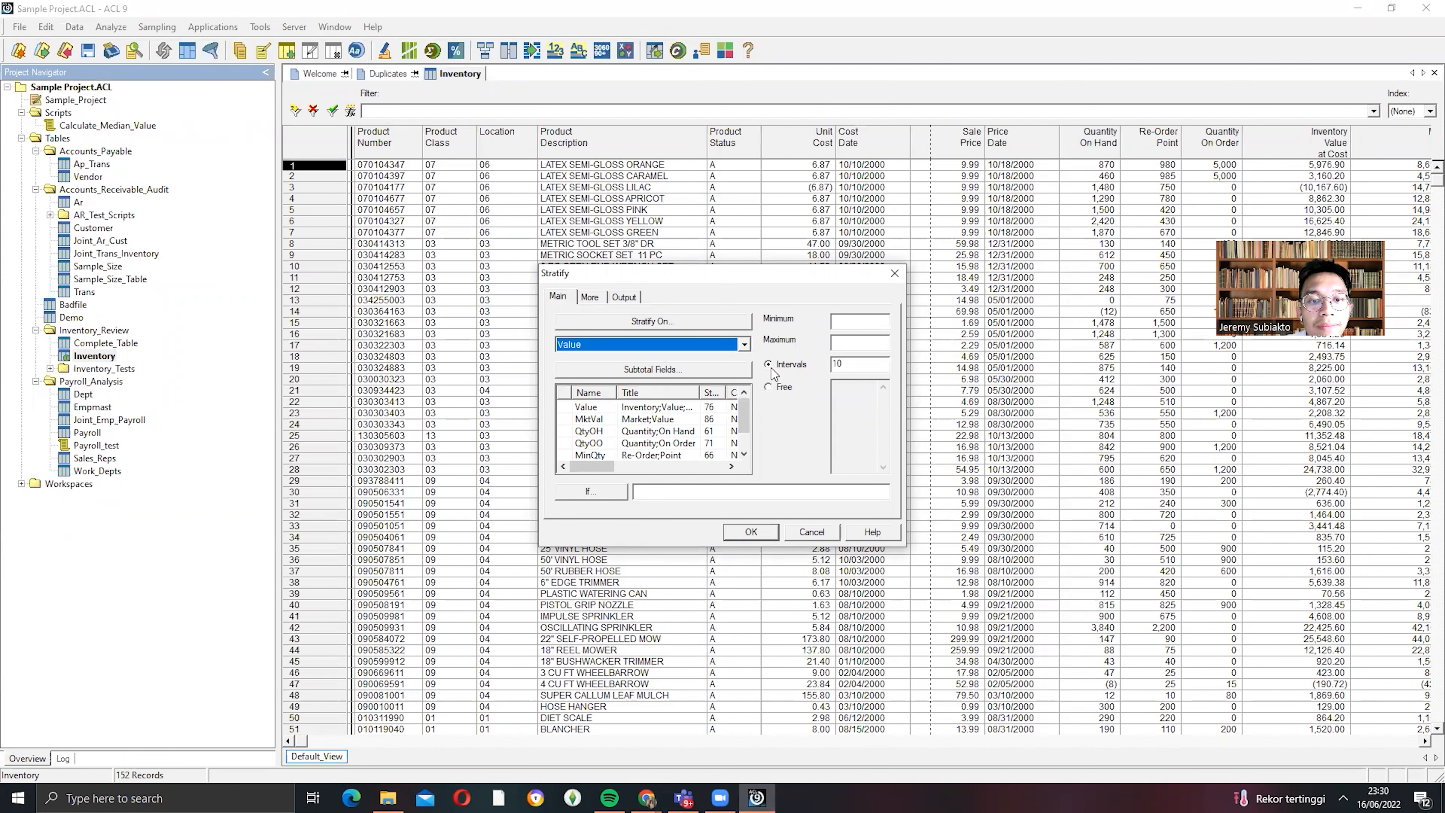
# - Set the stratification minimum to -9999 and the maximum to 9999, and choose Free instead of fixed intervals
pyautogui.click(861, 323)
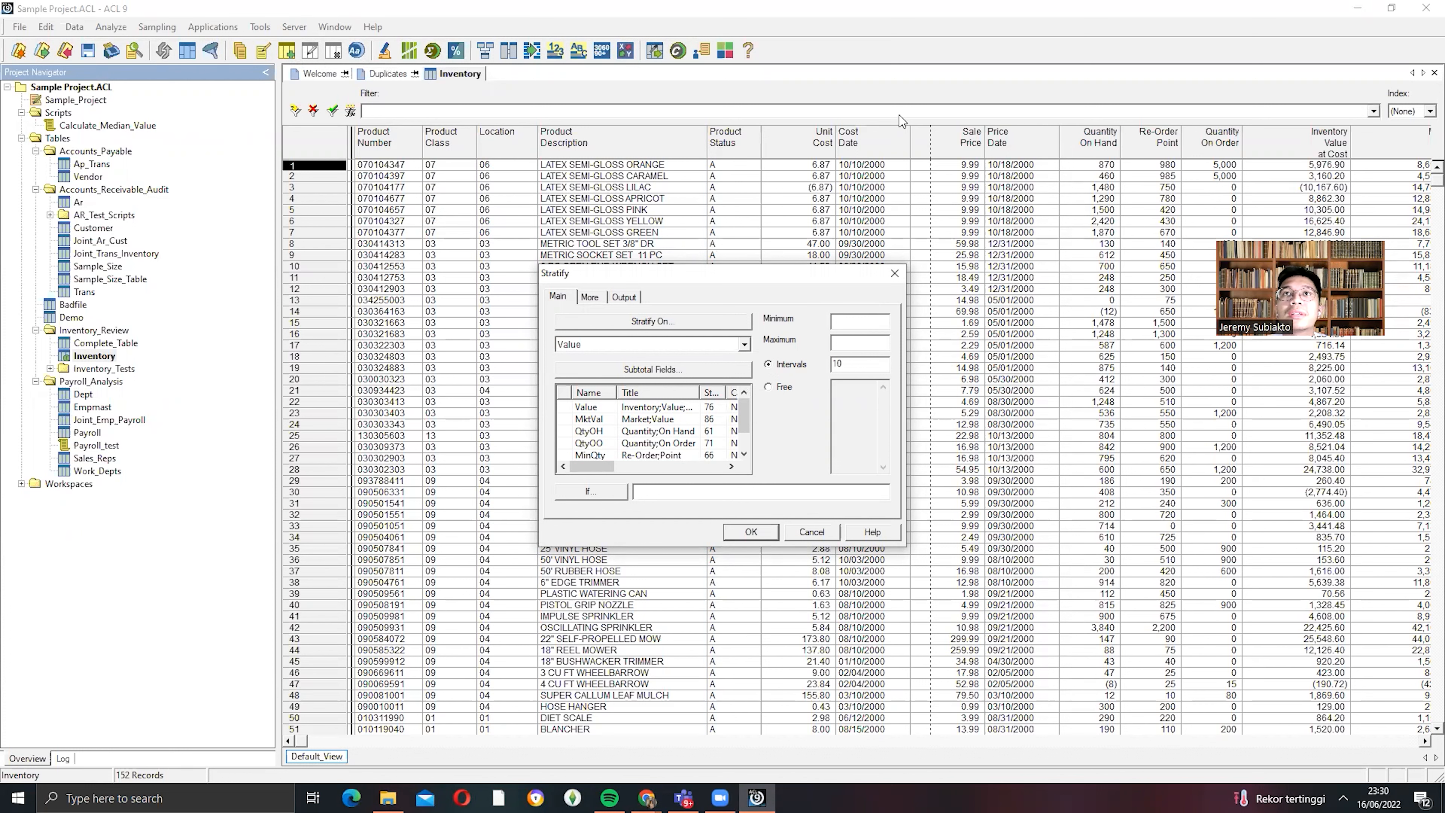
pyautogui.click(881, 105)
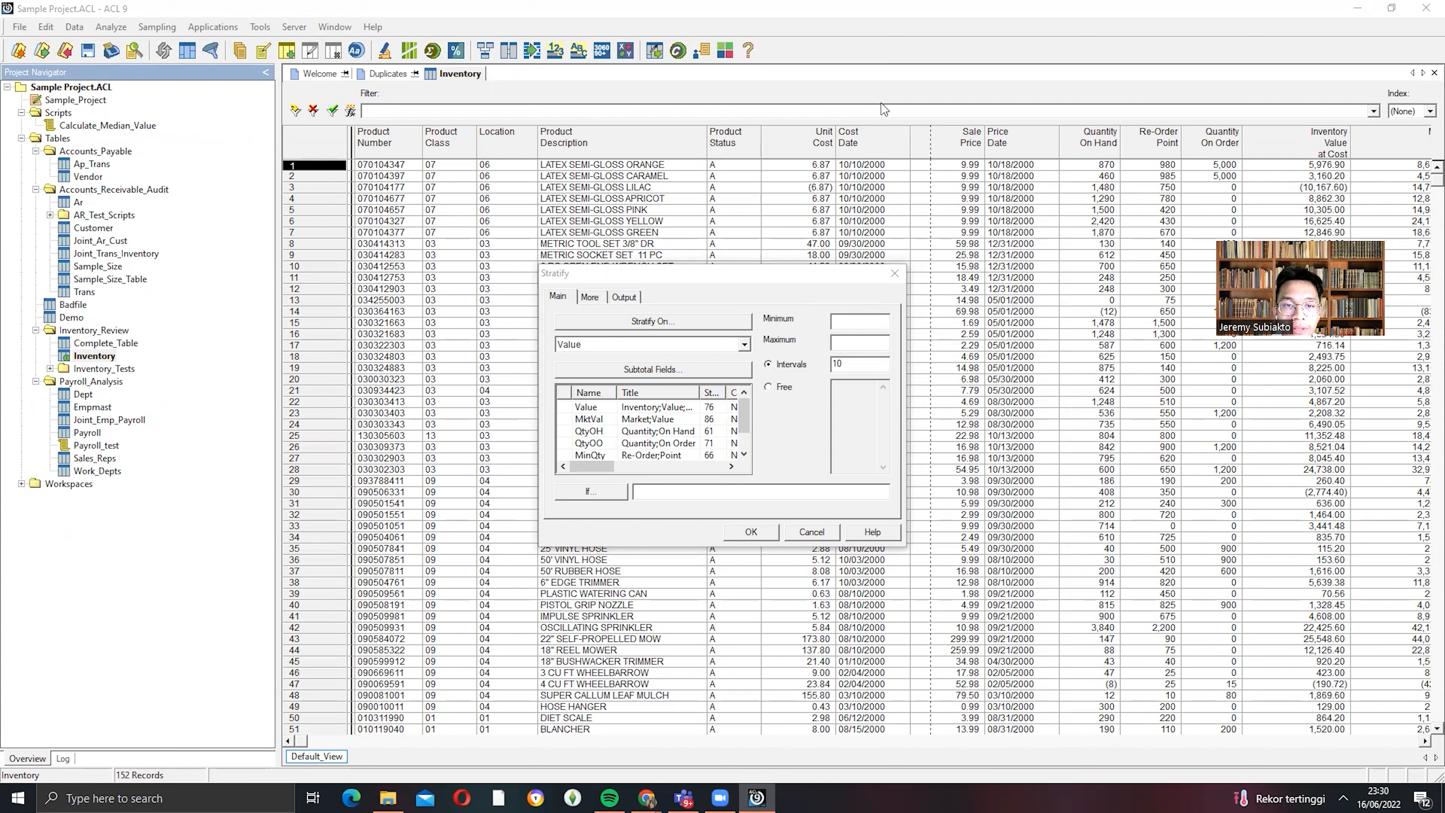
pyautogui.click(844, 323)
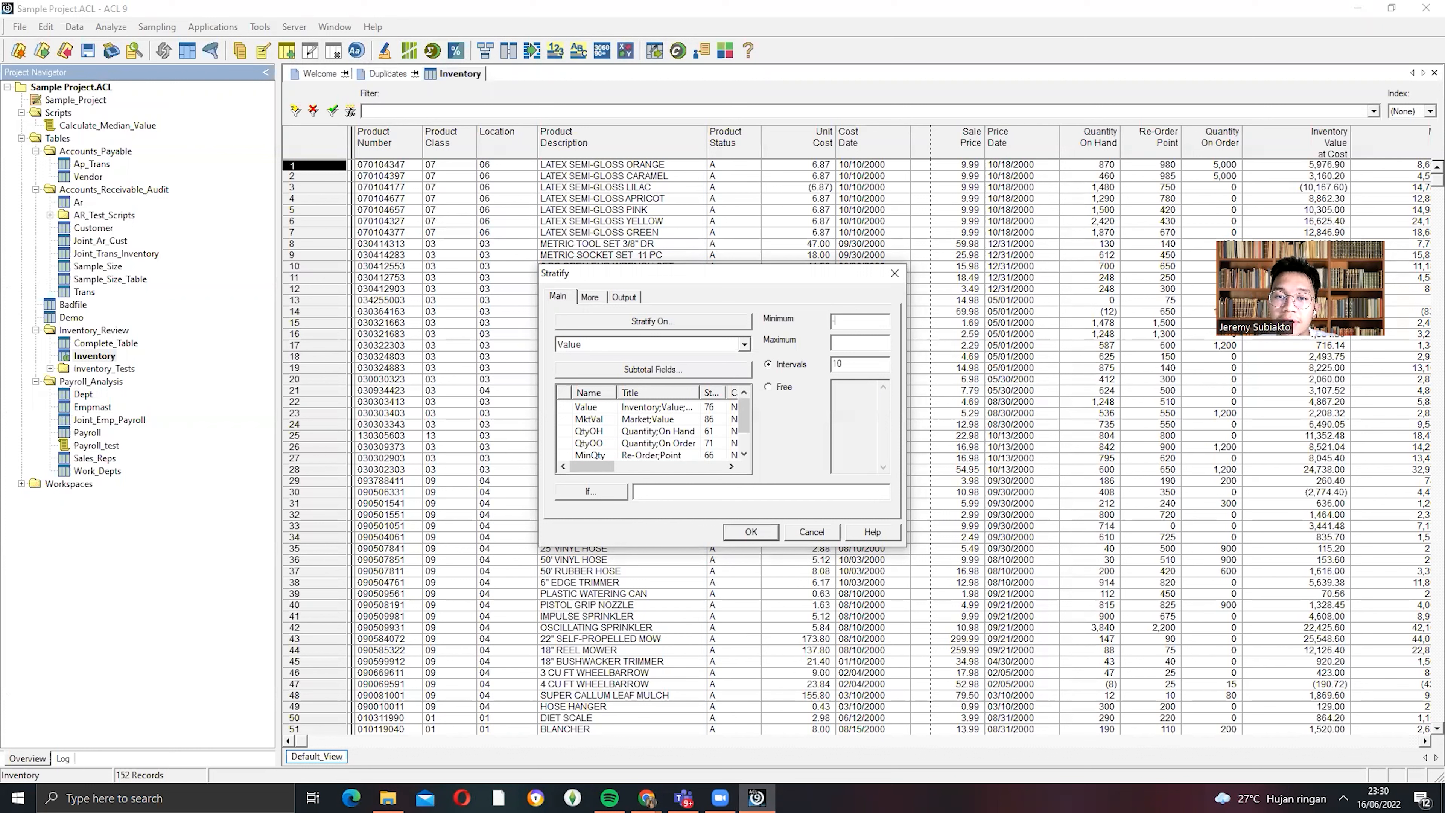
pyautogui.write('-9999')
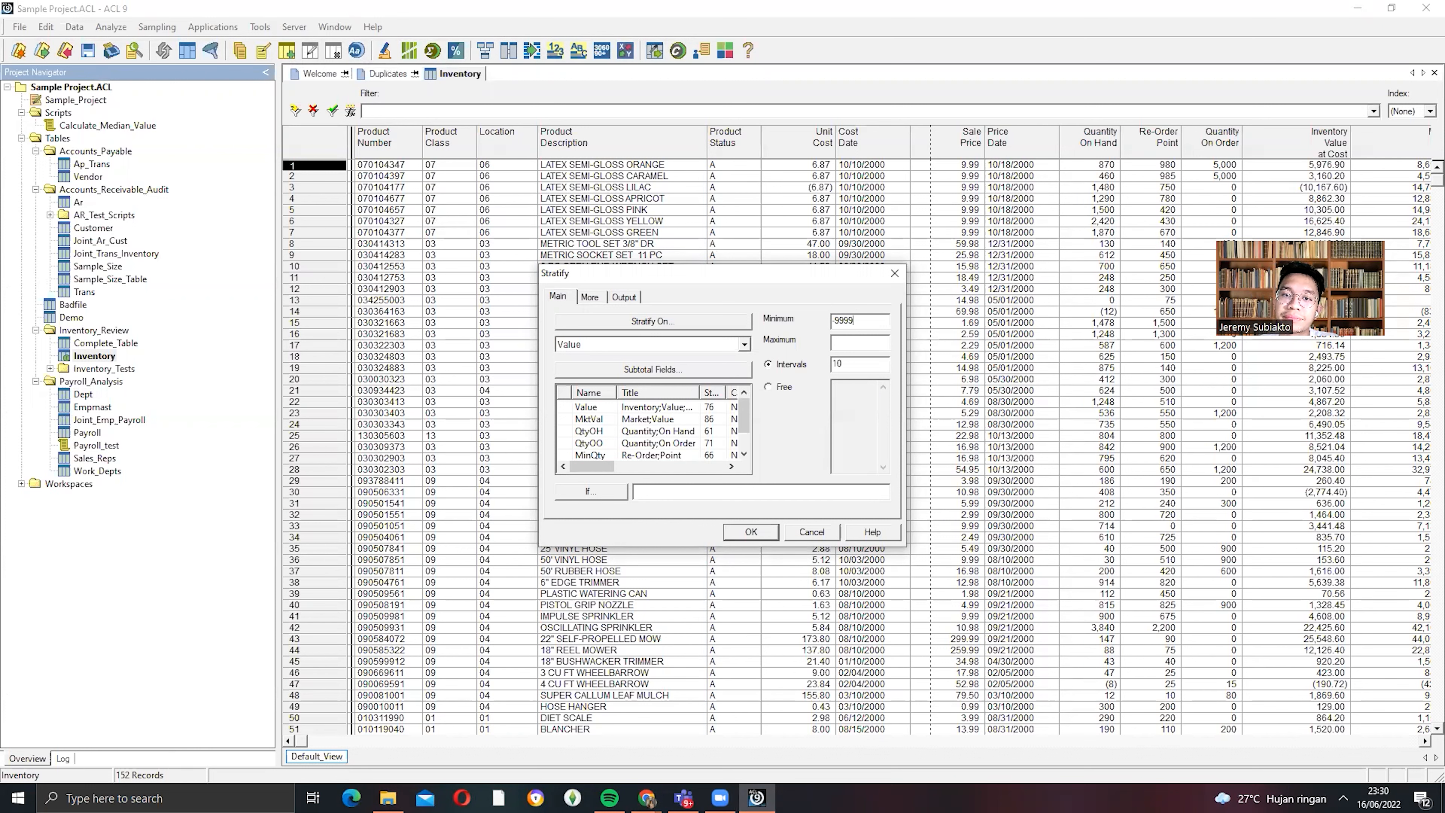
pyautogui.click(860, 342)
pyautogui.write('99999')
pyautogui.press('BackSpace')
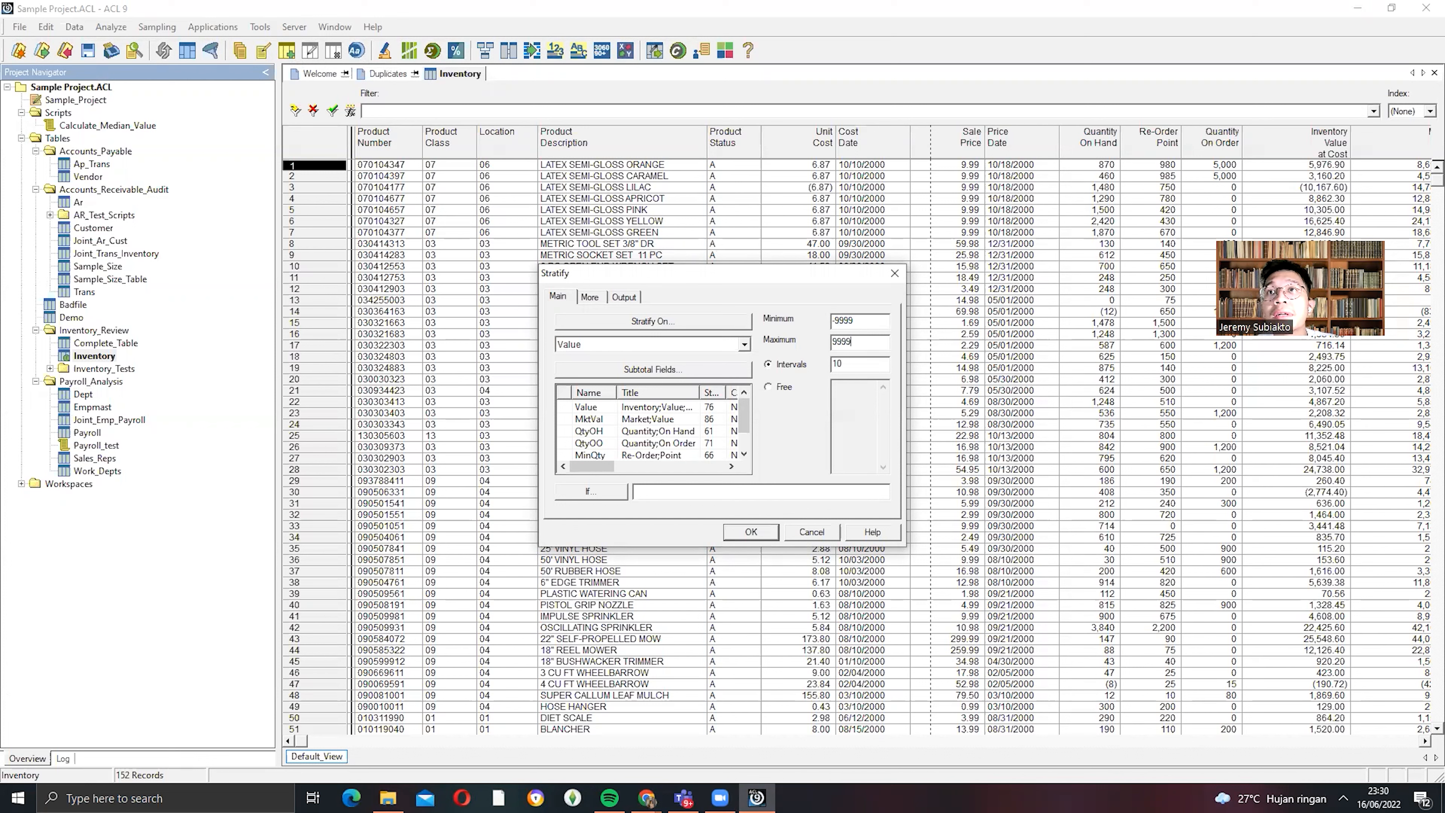
pyautogui.click(774, 390)
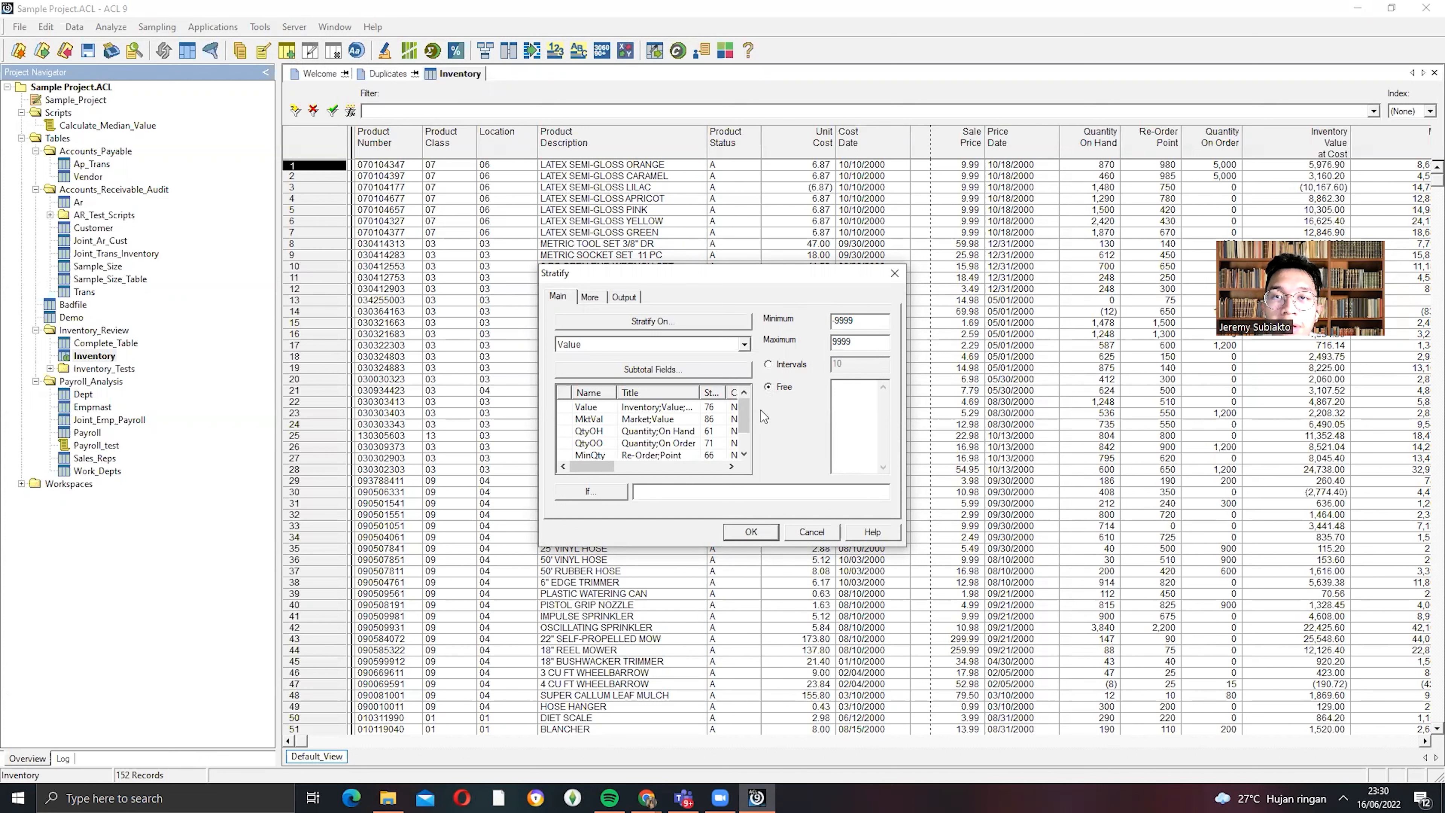
# - Run the stratification of the Inventory table and check the minimum and maximum values encountered
pyautogui.scroll(-1, 745, 434)
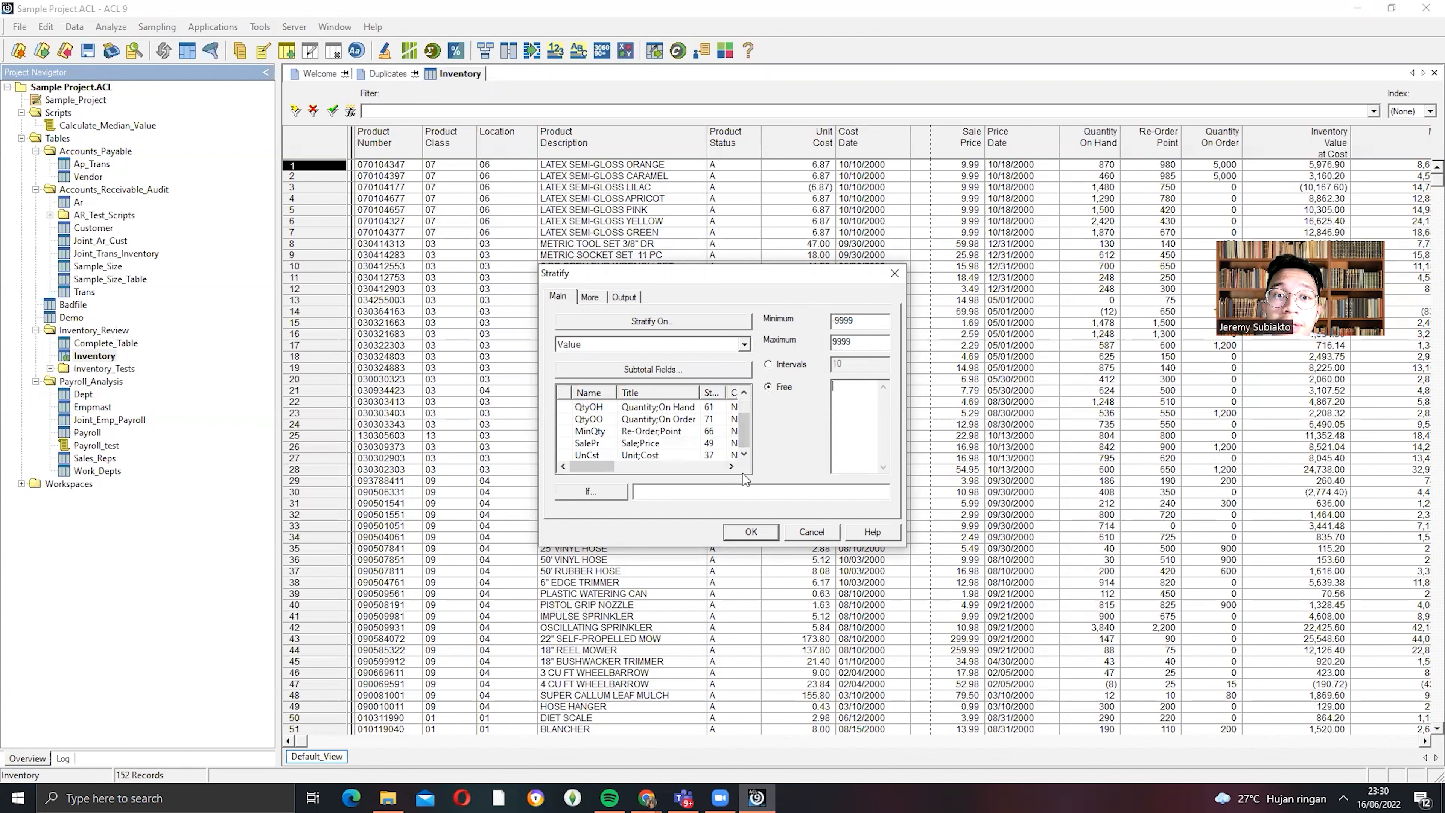
pyautogui.click(750, 530)
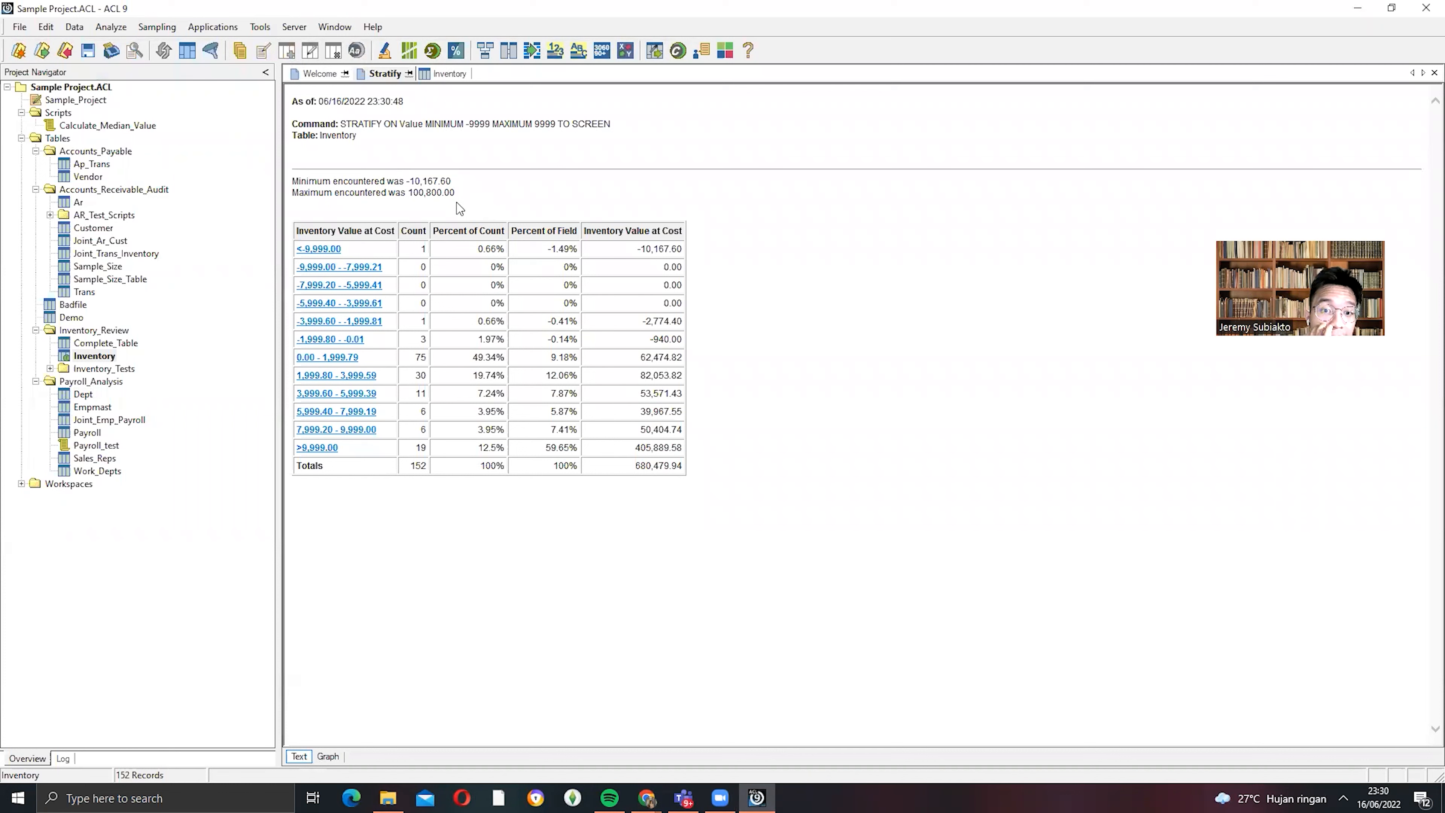
pyautogui.moveTo(409, 183); pyautogui.dragTo(511, 188)
pyautogui.click(463, 189)
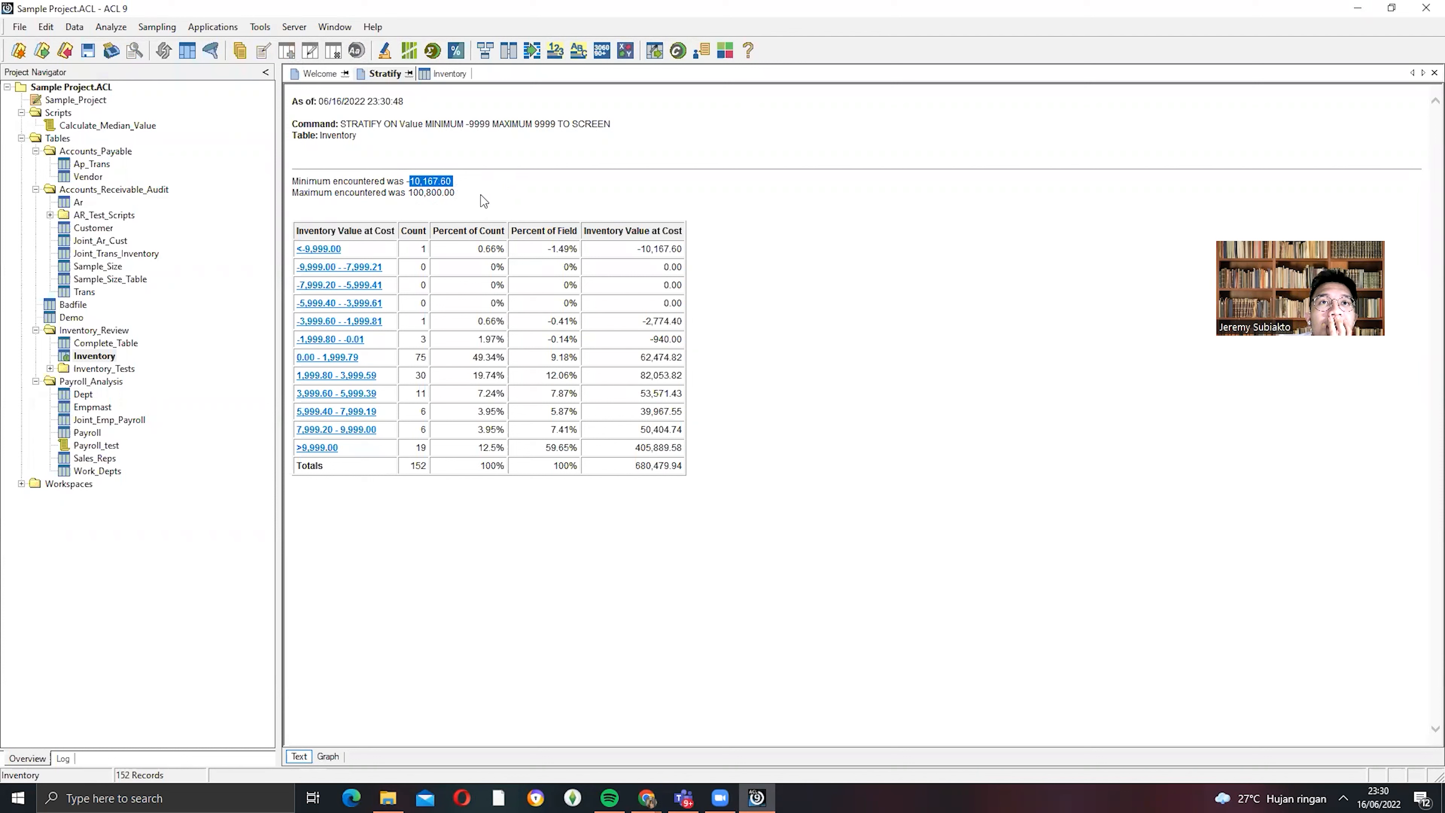
pyautogui.click(423, 194)
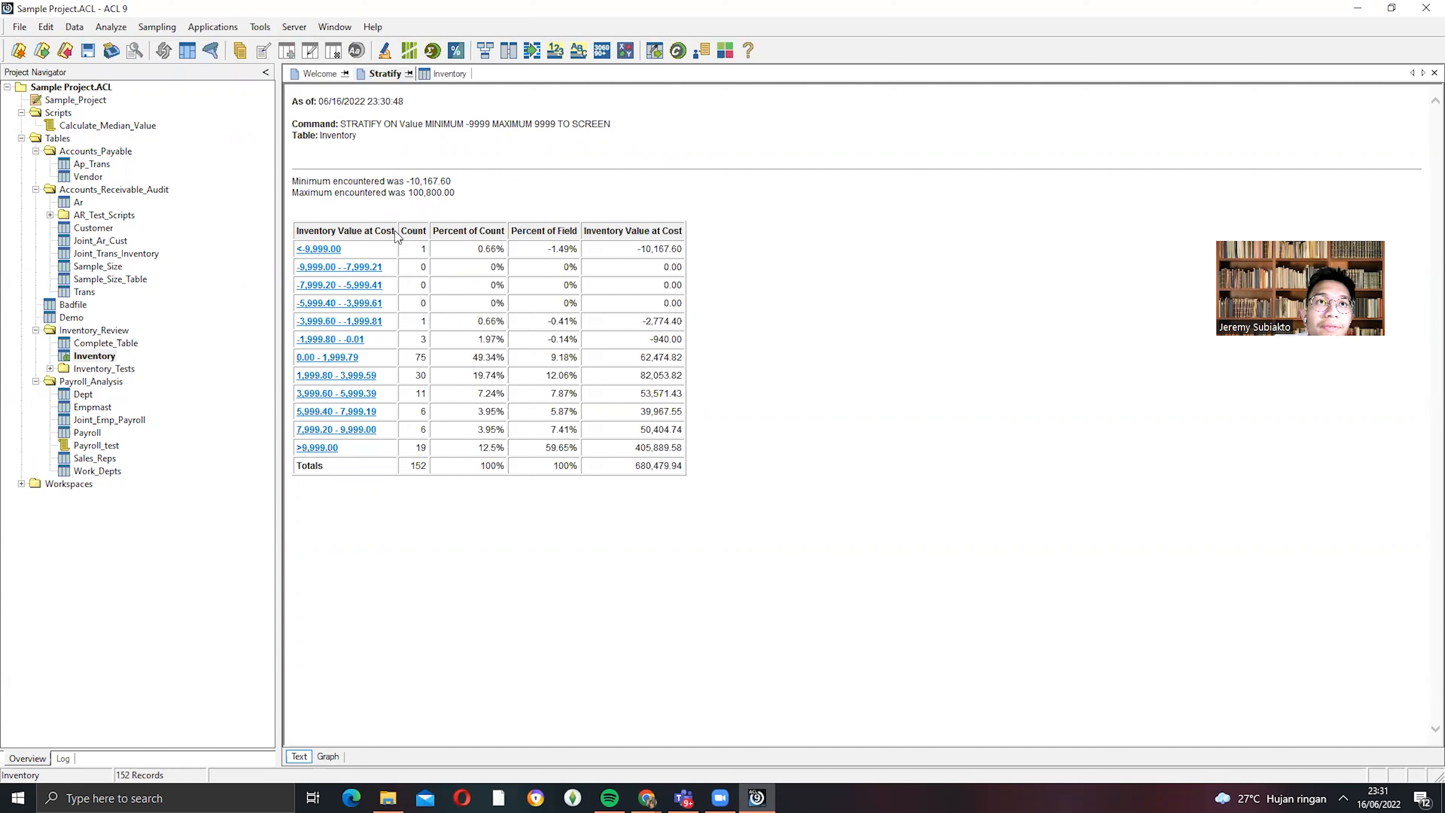
# - Examine the stratification result's percentage columns, its totals row and the -5,999.40 to -3,999.61 stratum
pyautogui.moveTo(441, 233); pyautogui.dragTo(699, 240)
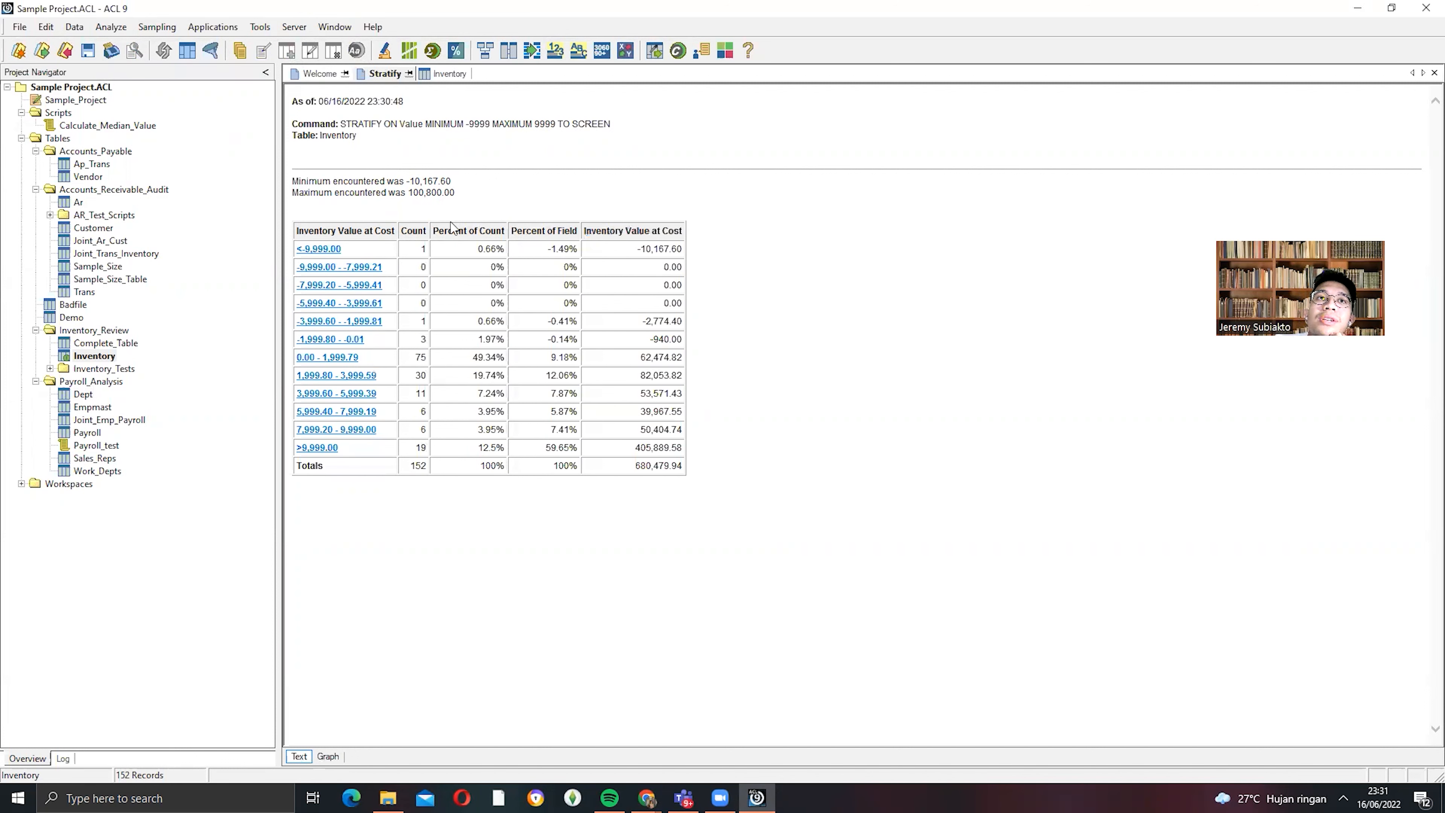
pyautogui.moveTo(405, 468); pyautogui.dragTo(425, 468)
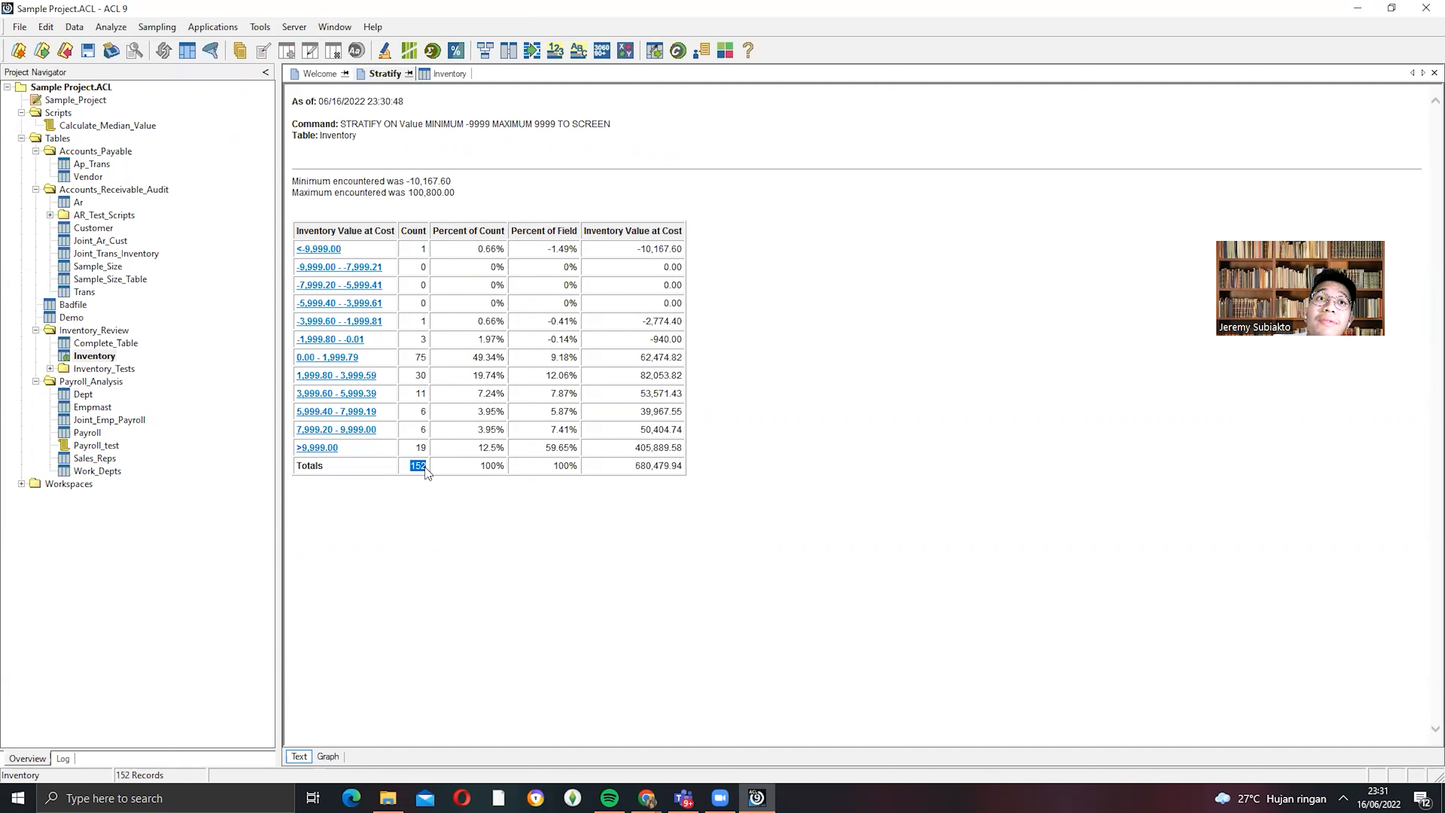
pyautogui.click(450, 468)
pyautogui.moveTo(573, 467); pyautogui.dragTo(686, 468)
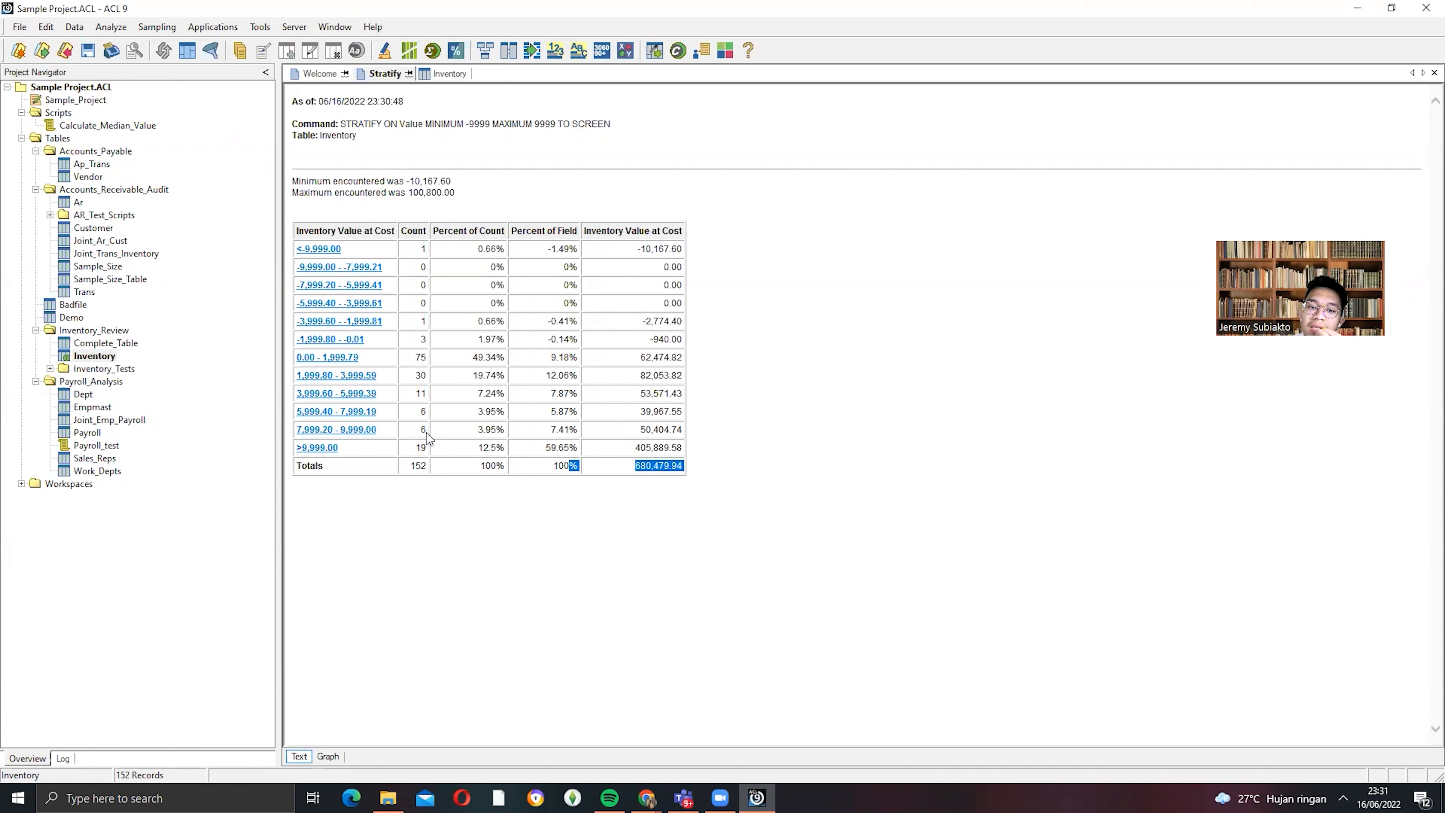
pyautogui.click(611, 485)
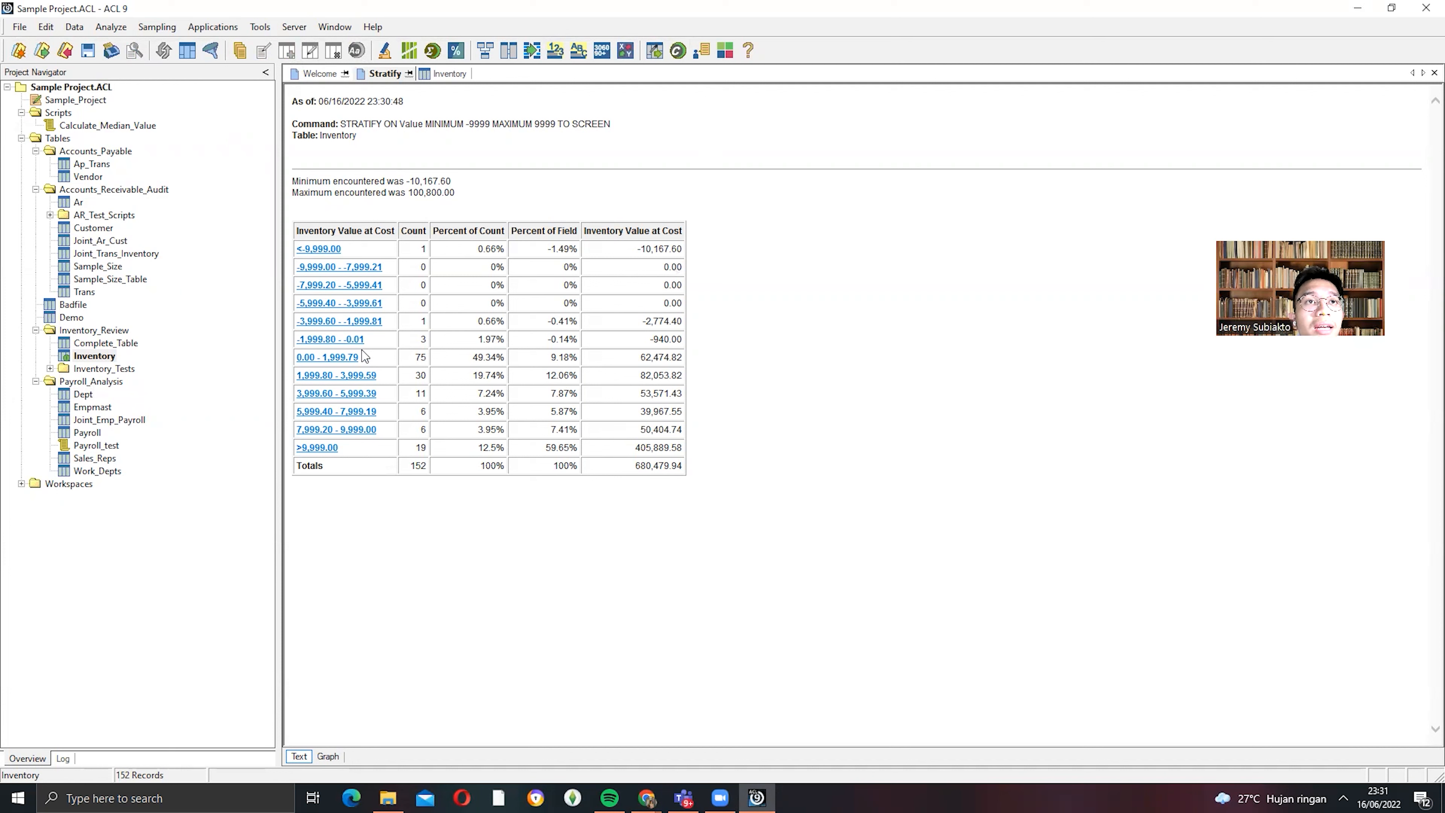
pyautogui.moveTo(401, 303); pyautogui.dragTo(678, 307)
pyautogui.click(723, 306)
pyautogui.click(437, 308)
pyautogui.click(678, 308)
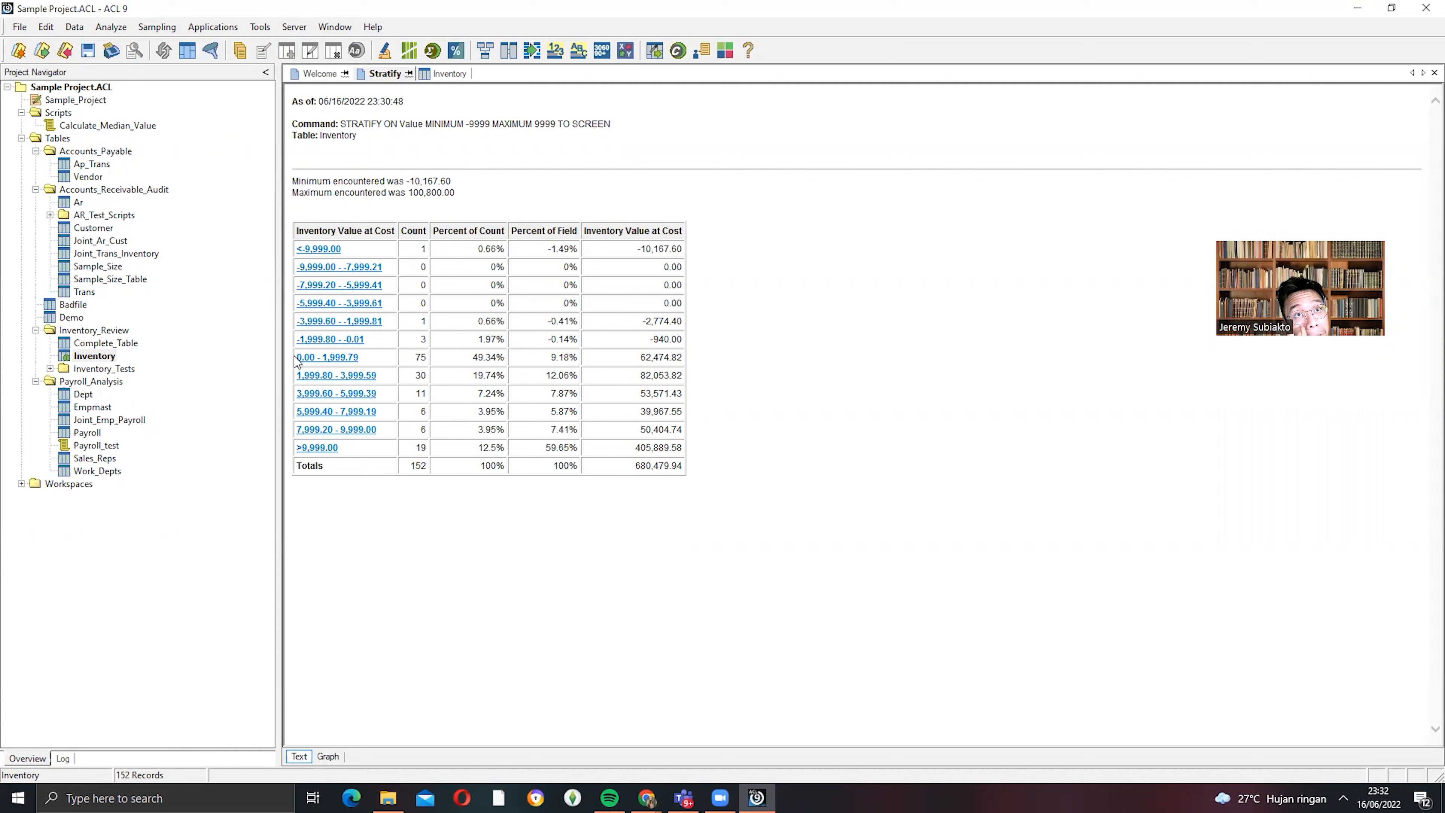
# - Compare the count, percentages and inventory value of the 0.00 to 1,999.79 stratum with those of the negative strata
pyautogui.moveTo(290, 353); pyautogui.dragTo(514, 364)
pyautogui.click(399, 360)
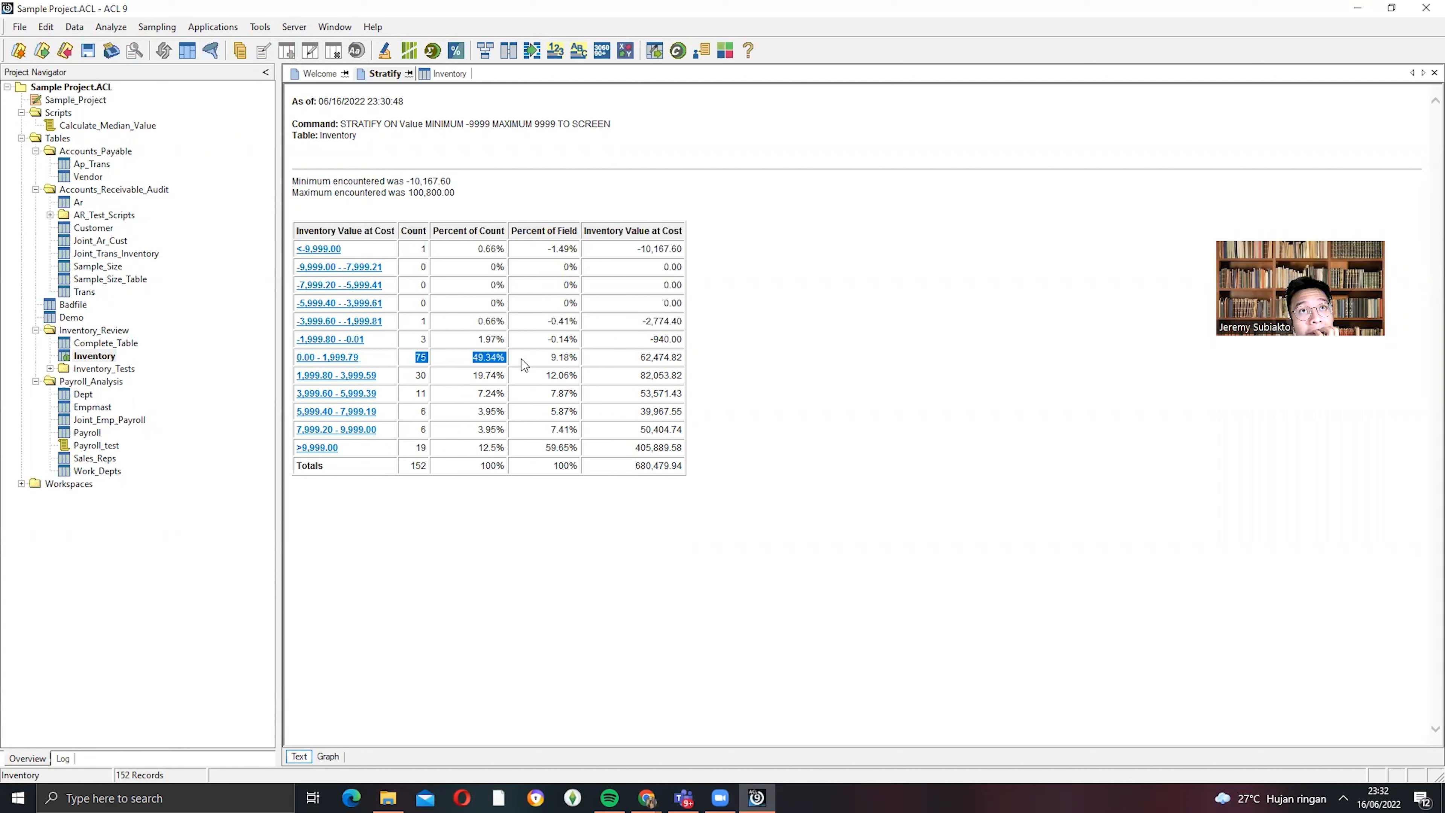
pyautogui.moveTo(521, 359); pyautogui.dragTo(692, 367)
pyautogui.click(692, 367)
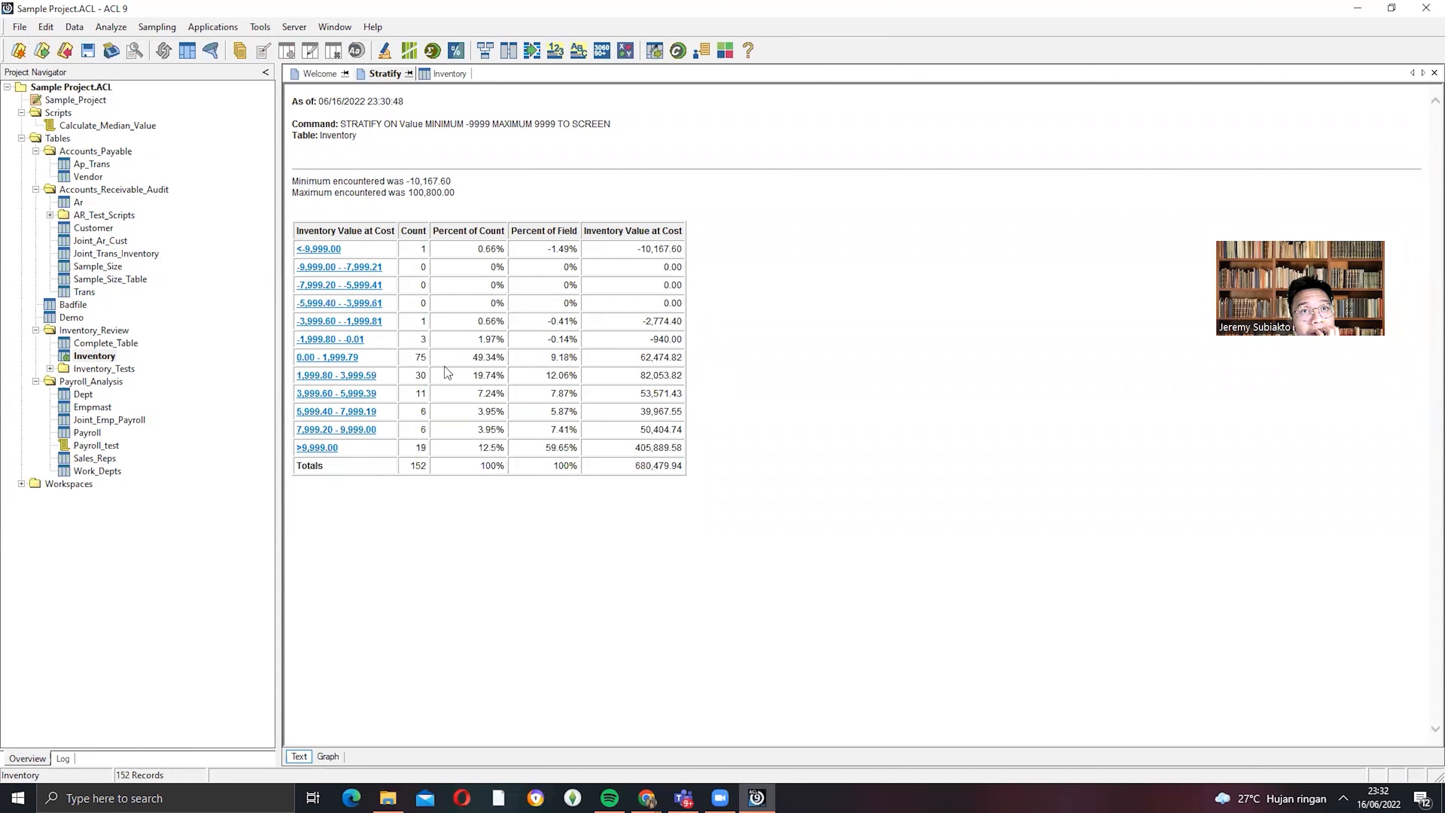
pyautogui.moveTo(405, 364); pyautogui.dragTo(543, 363)
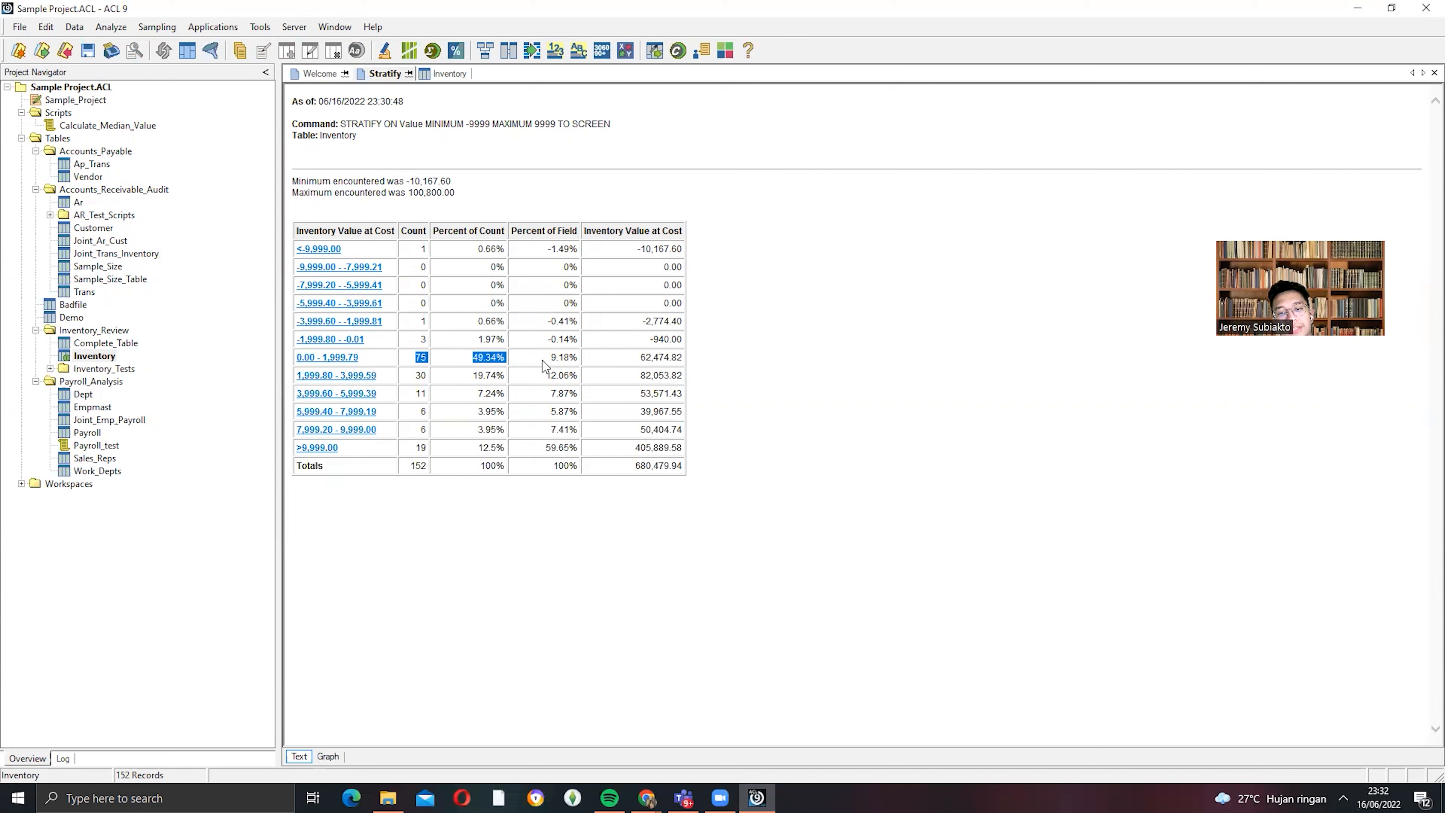
pyautogui.click(541, 360)
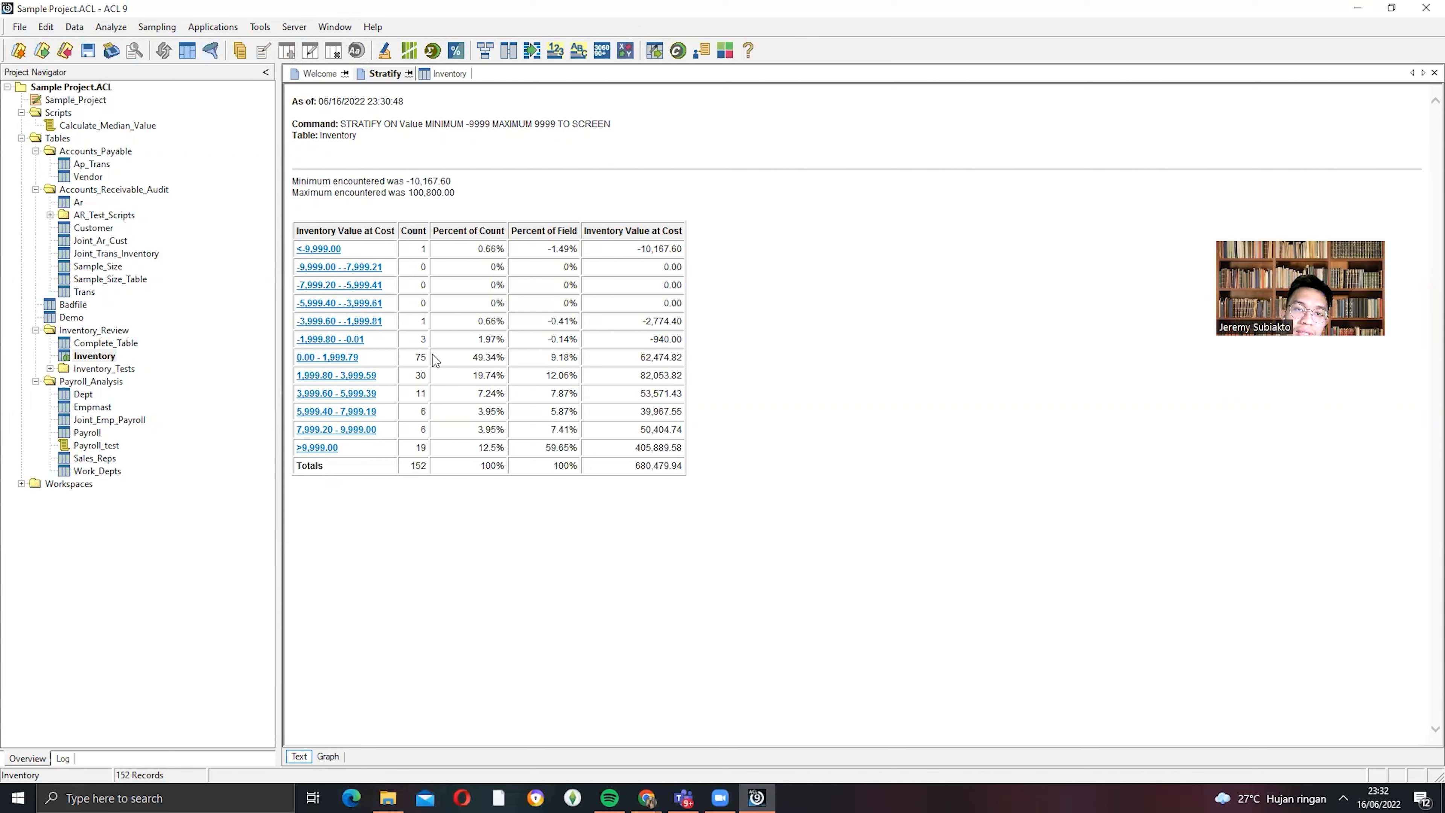
pyautogui.moveTo(410, 359); pyautogui.dragTo(509, 358)
pyautogui.moveTo(406, 356); pyautogui.dragTo(729, 356)
pyautogui.click(729, 356)
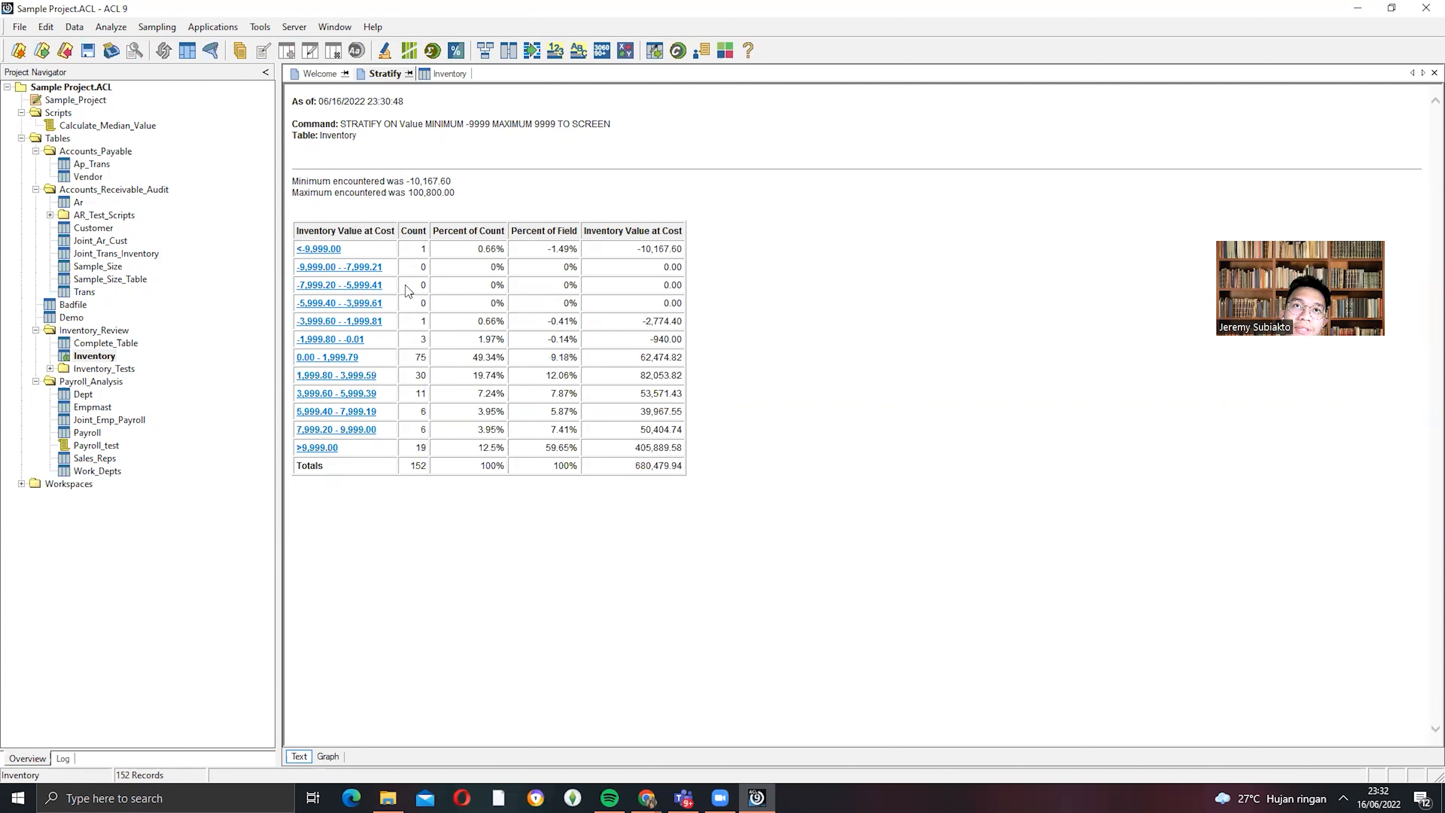
pyautogui.moveTo(403, 304); pyautogui.dragTo(722, 310)
pyautogui.click(728, 311)
pyautogui.moveTo(418, 302); pyautogui.dragTo(631, 289)
pyautogui.click(631, 289)
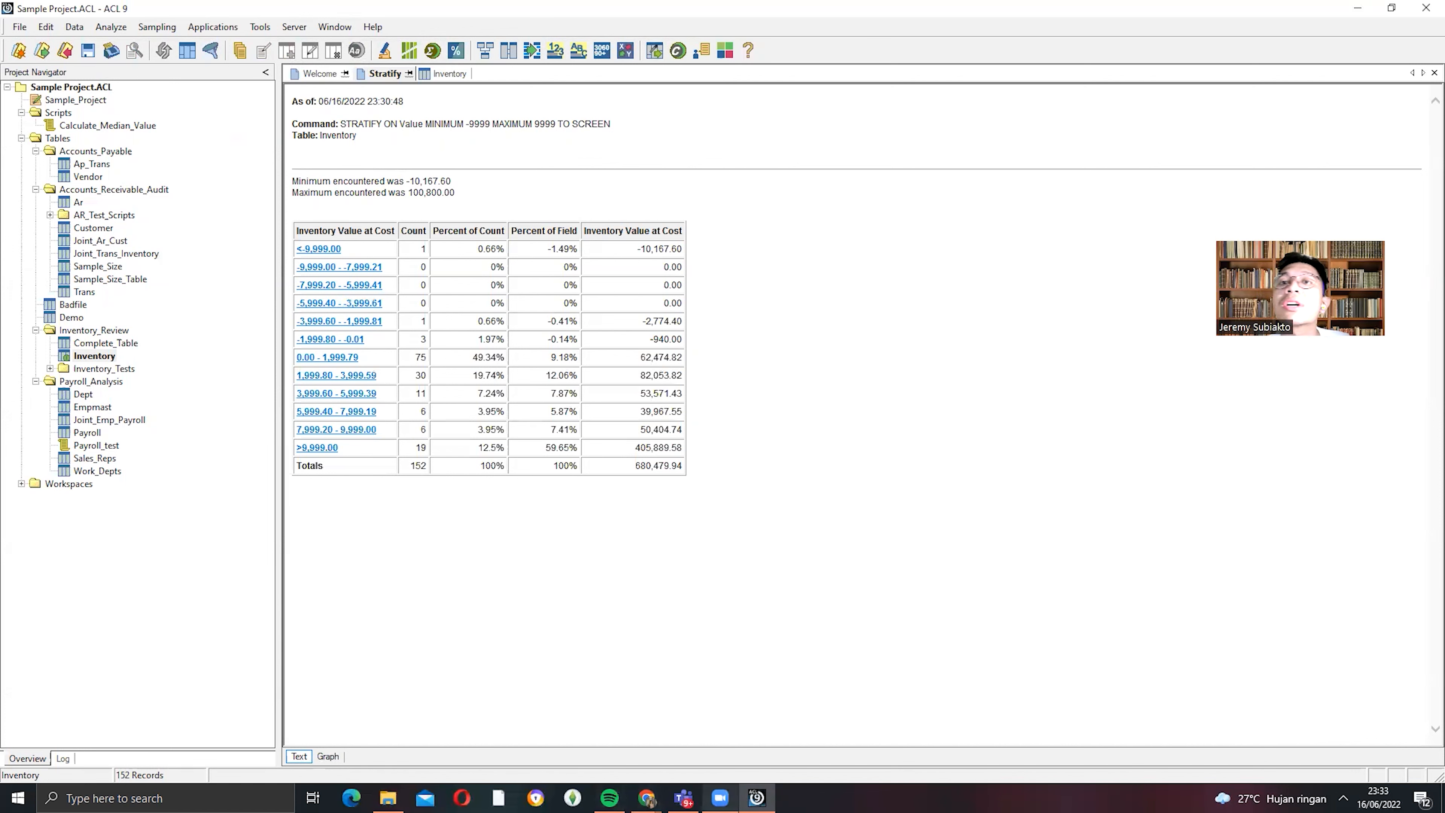
# - Switch to the Revised_ACL Cases document in Google Docs and paste the stratification screenshot on an unnumbered line below Inventory question 1a
pyautogui.moveTo(647, 797)
pyautogui.click(677, 720)
pyautogui.click(843, 389)
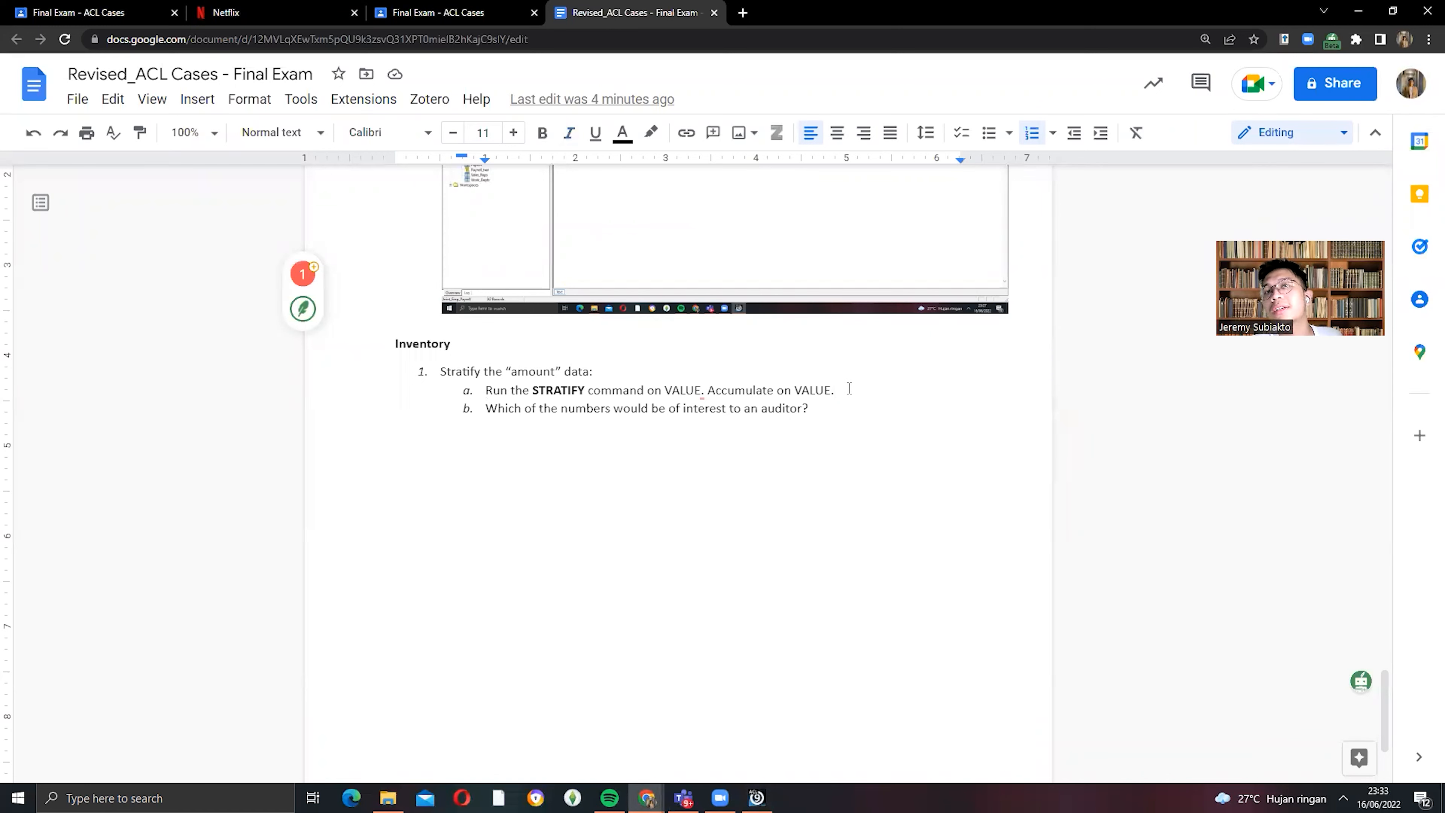
pyautogui.press('Return')
pyautogui.press('BackSpace')
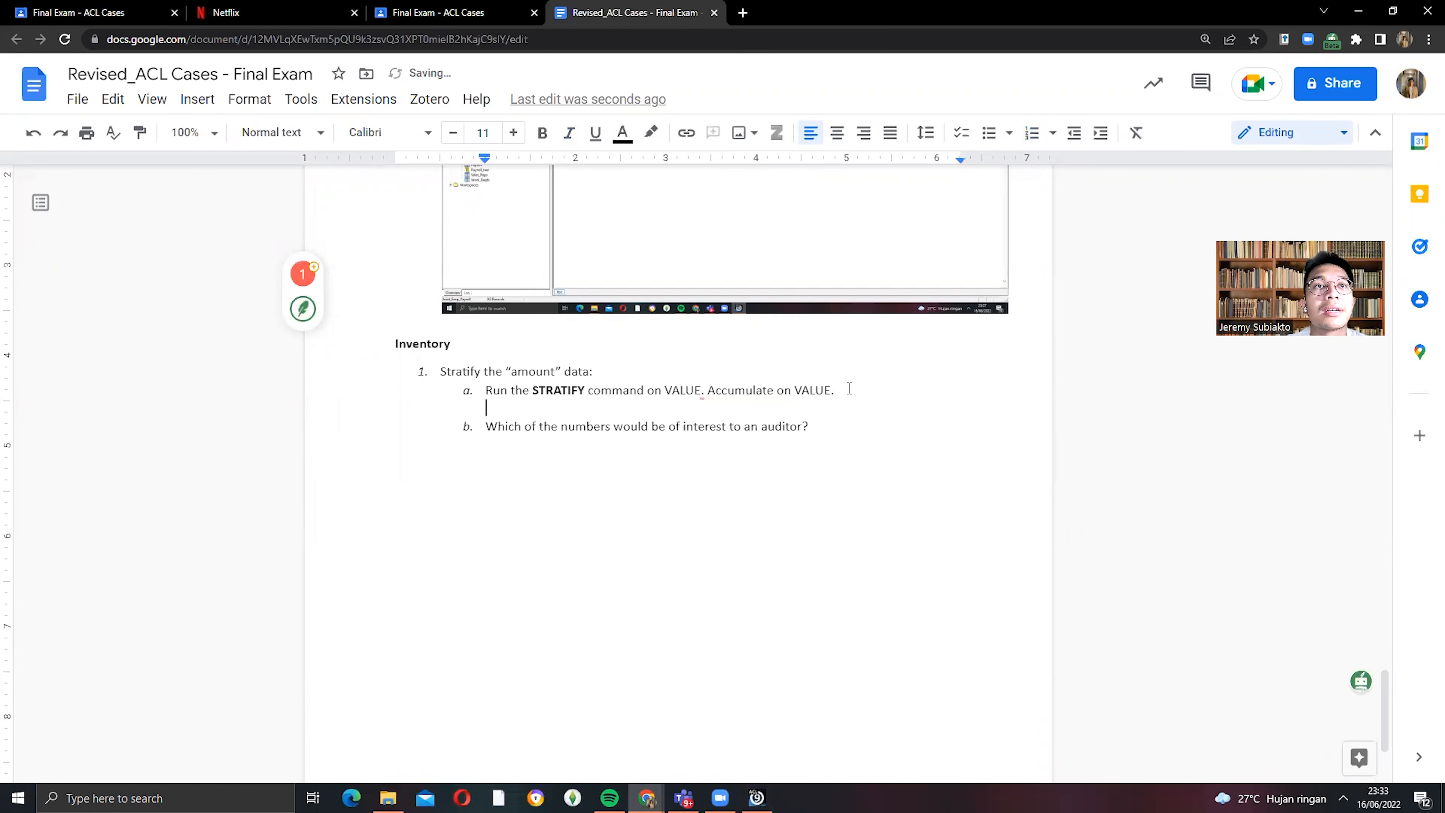
pyautogui.hotkey('ctrl', 'v')
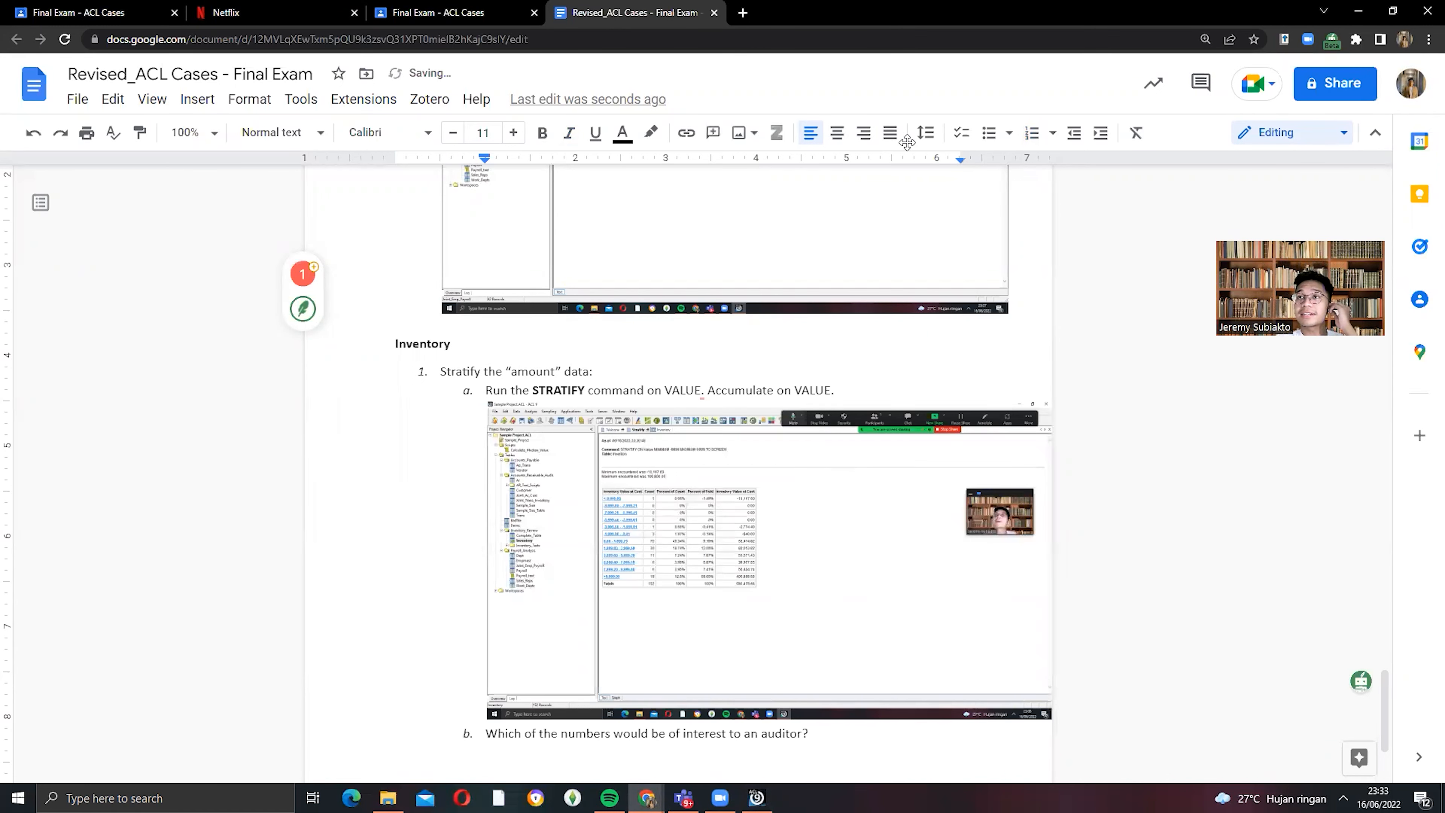